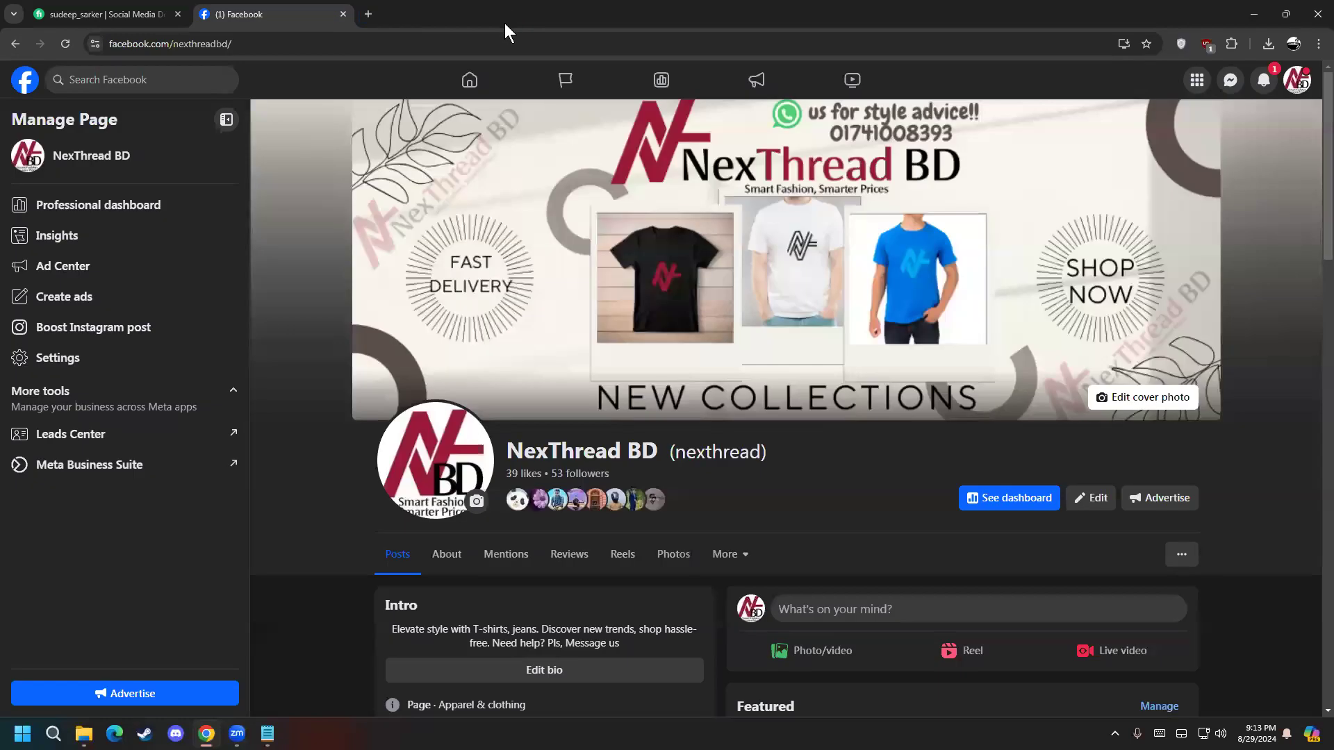
# Switch from the NexThread BD page to the personal profile and open the LDM73 group from the home feed
pyautogui.click(1297, 80)
pyautogui.click(1277, 132)
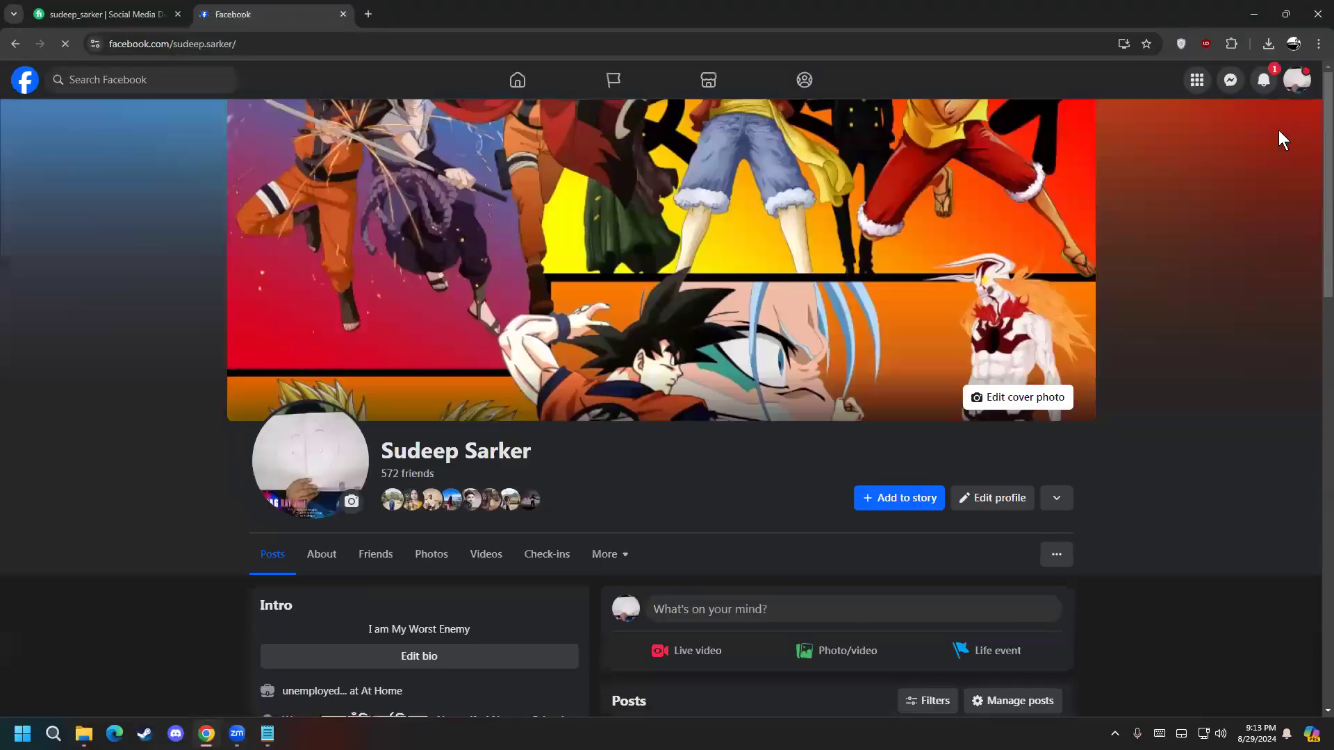
pyautogui.click(25, 81)
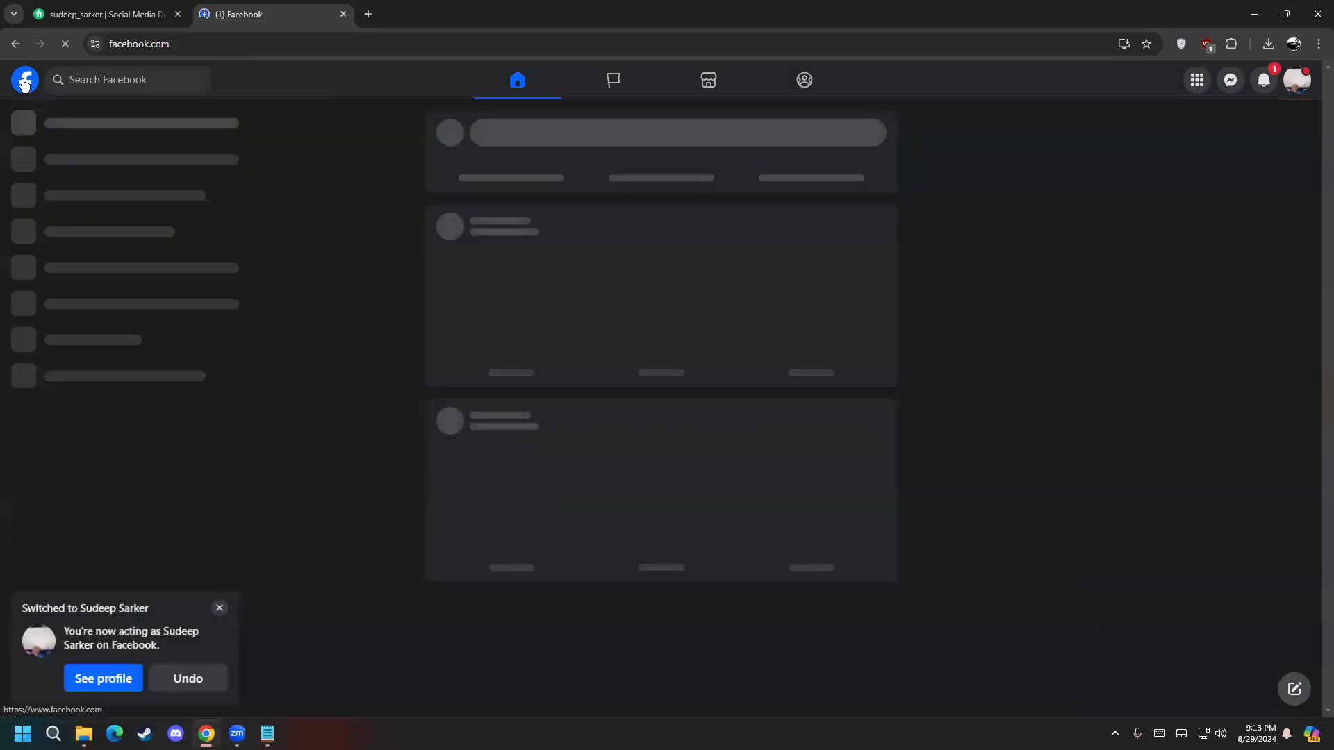
pyautogui.click(219, 601)
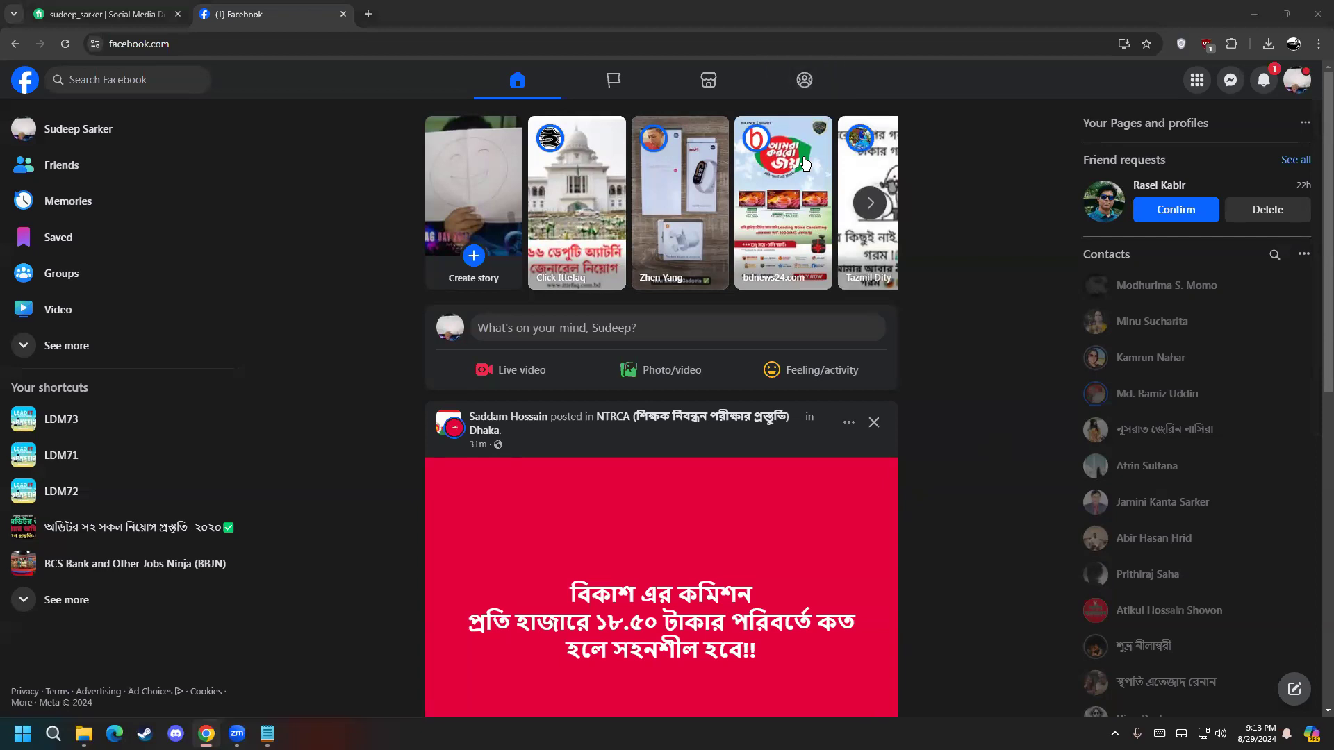
pyautogui.click(75, 421)
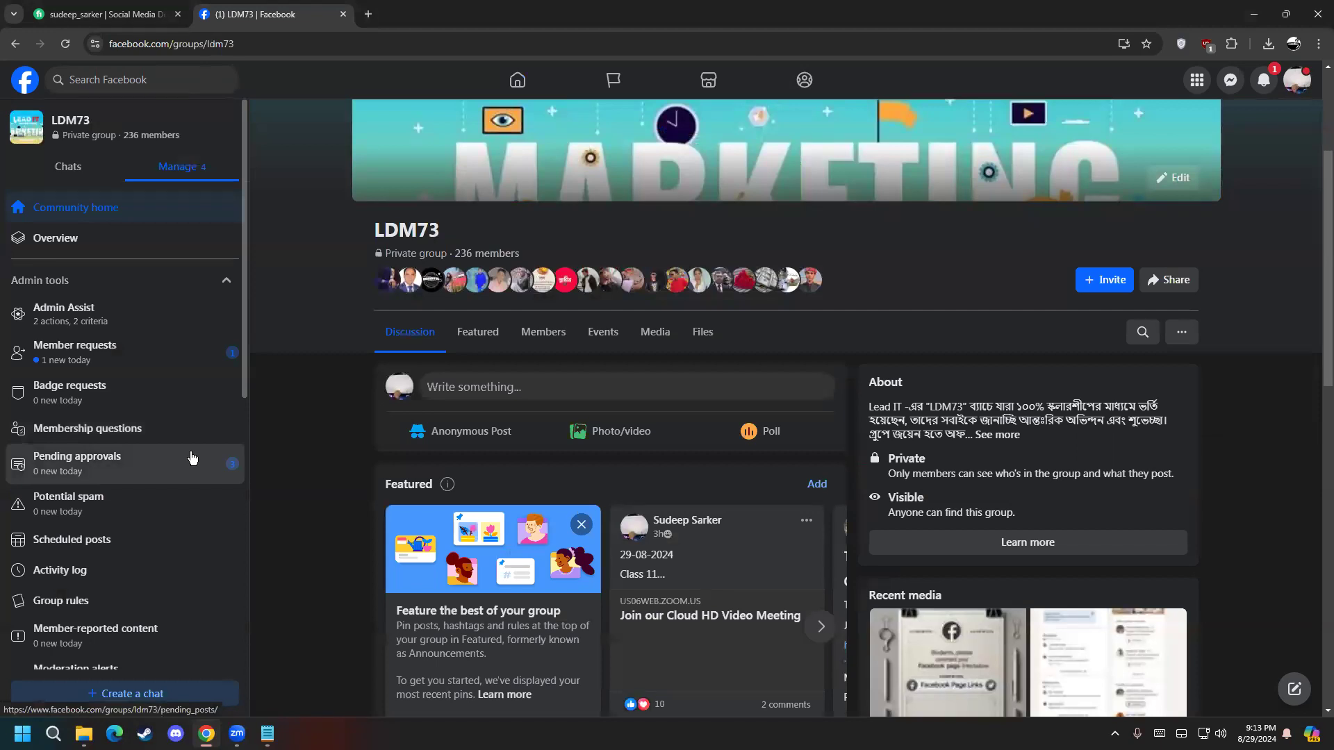
# Open canva.com in a new browser tab and open the recent Facebook Cover named Untitled Design for editing
pyautogui.click(368, 14)
pyautogui.write('ca')
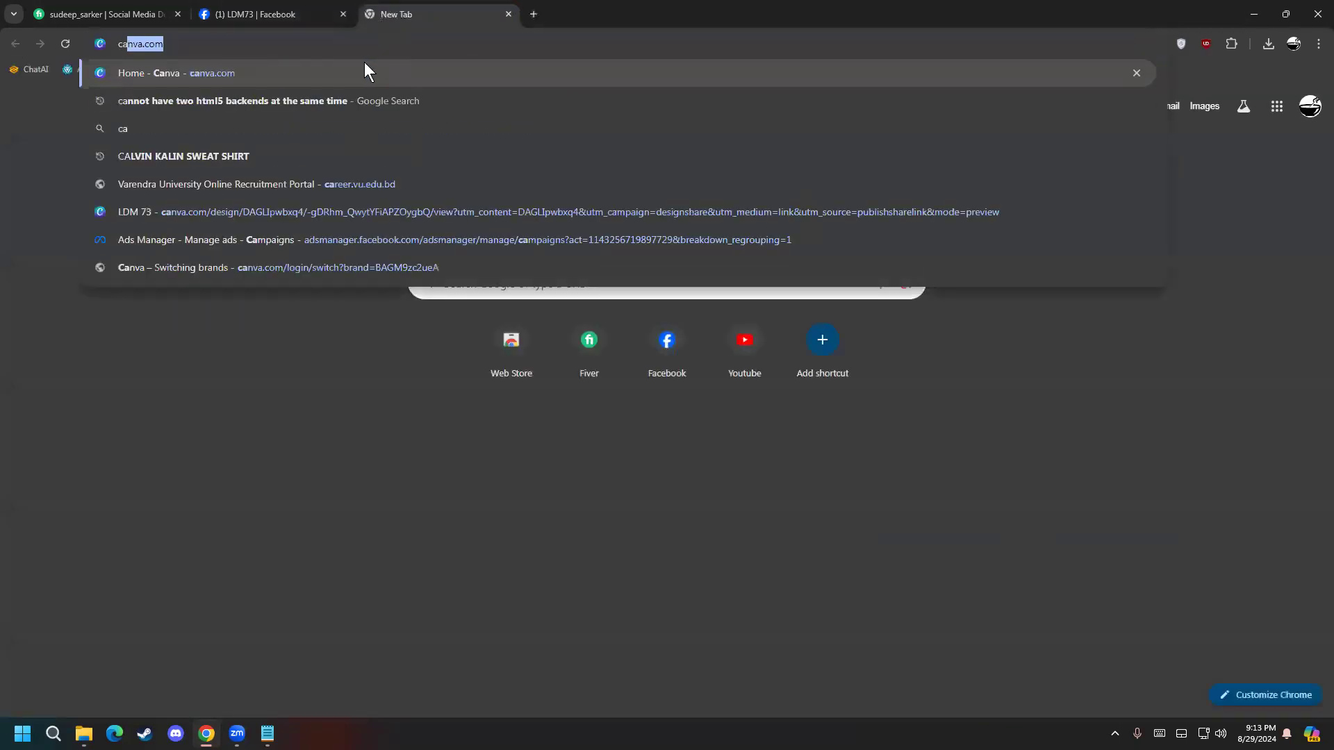
pyautogui.click(365, 69)
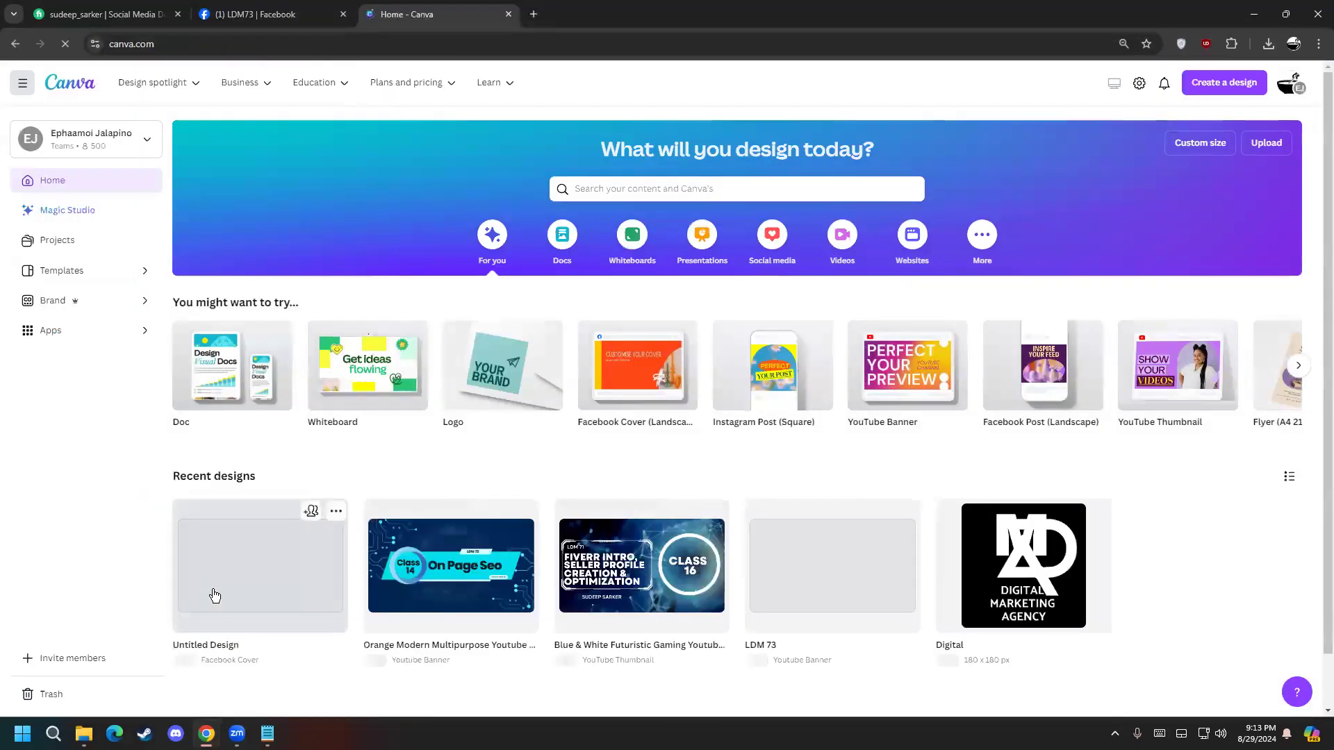
pyautogui.click(262, 557)
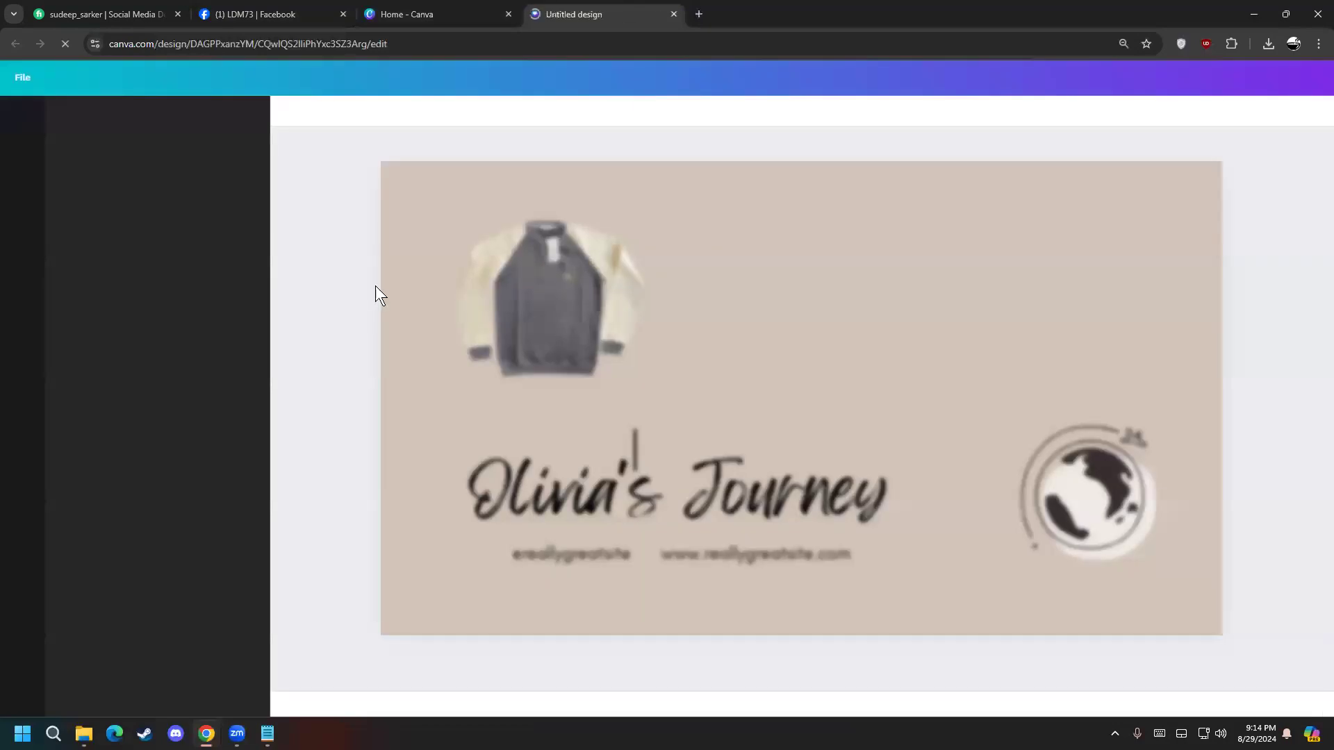
# Remove the sweater image from its frame and upload a portrait photo from the computer
pyautogui.click(557, 306)
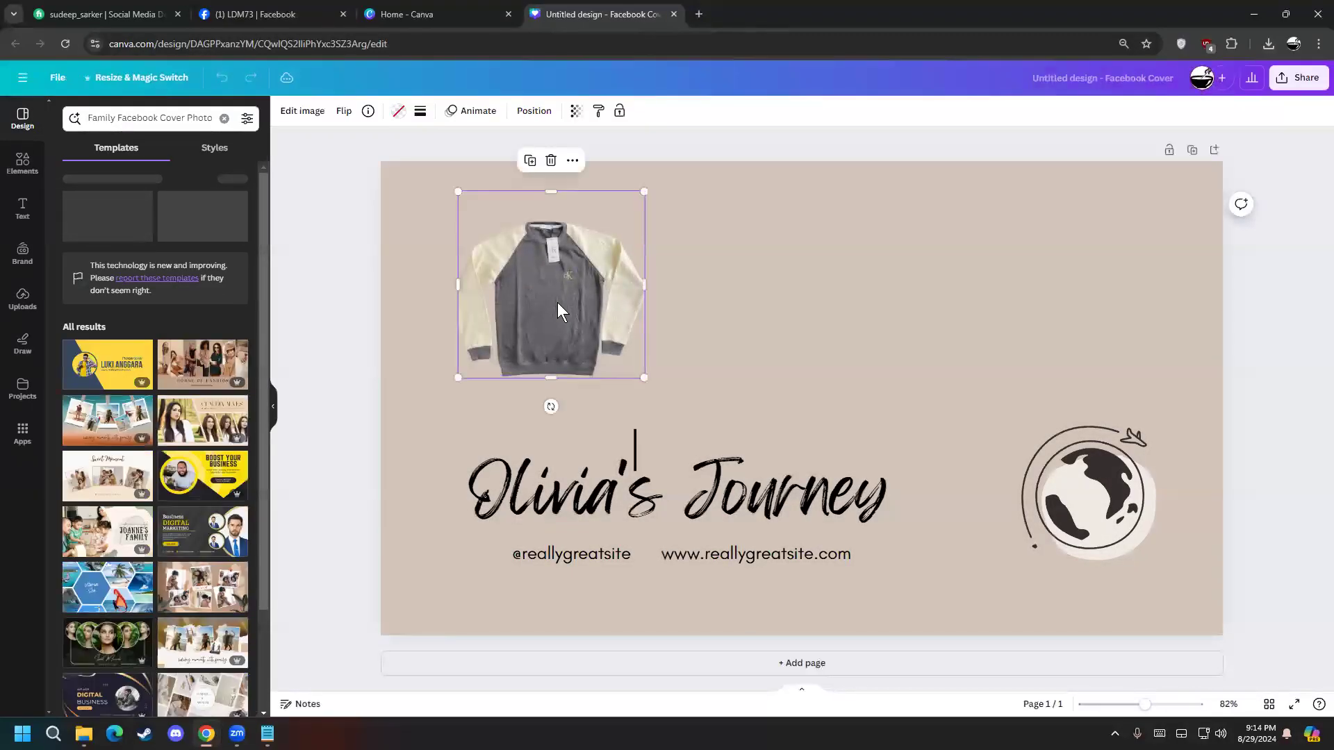
pyautogui.press('Delete')
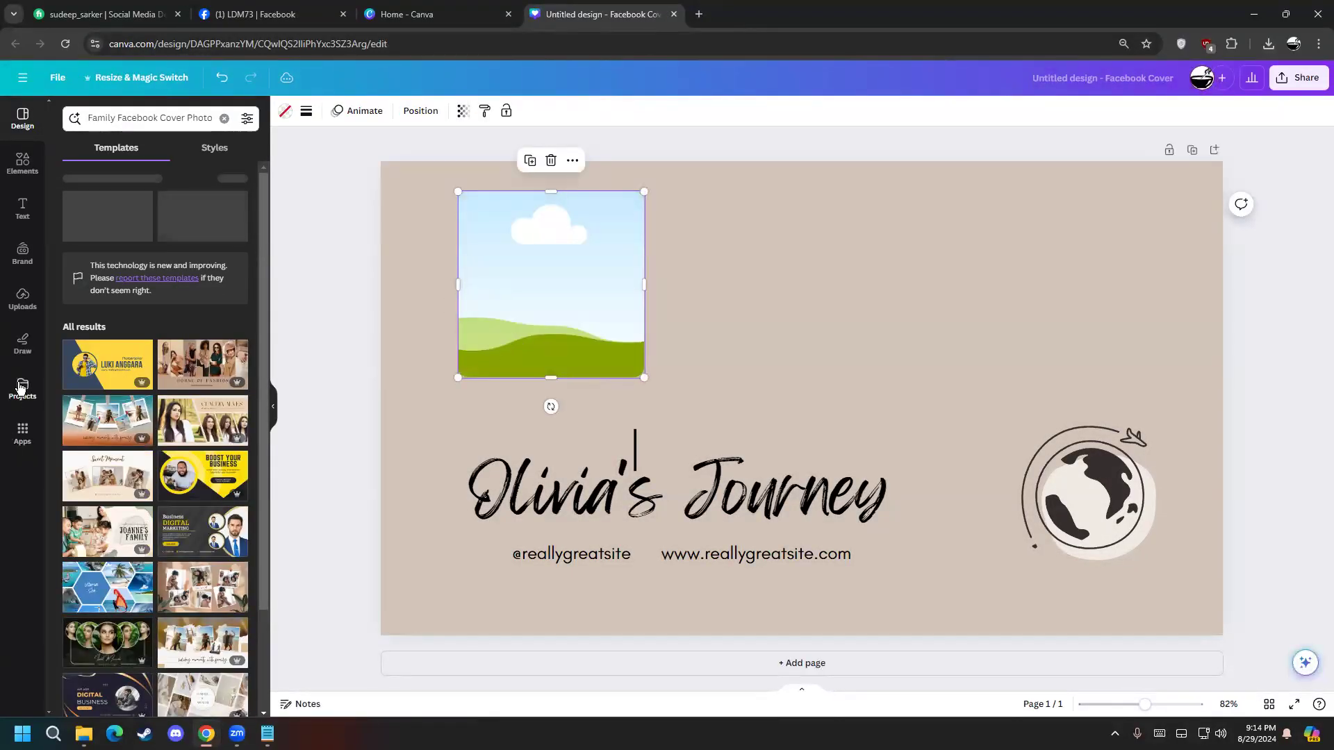
pyautogui.click(21, 388)
pyautogui.click(22, 299)
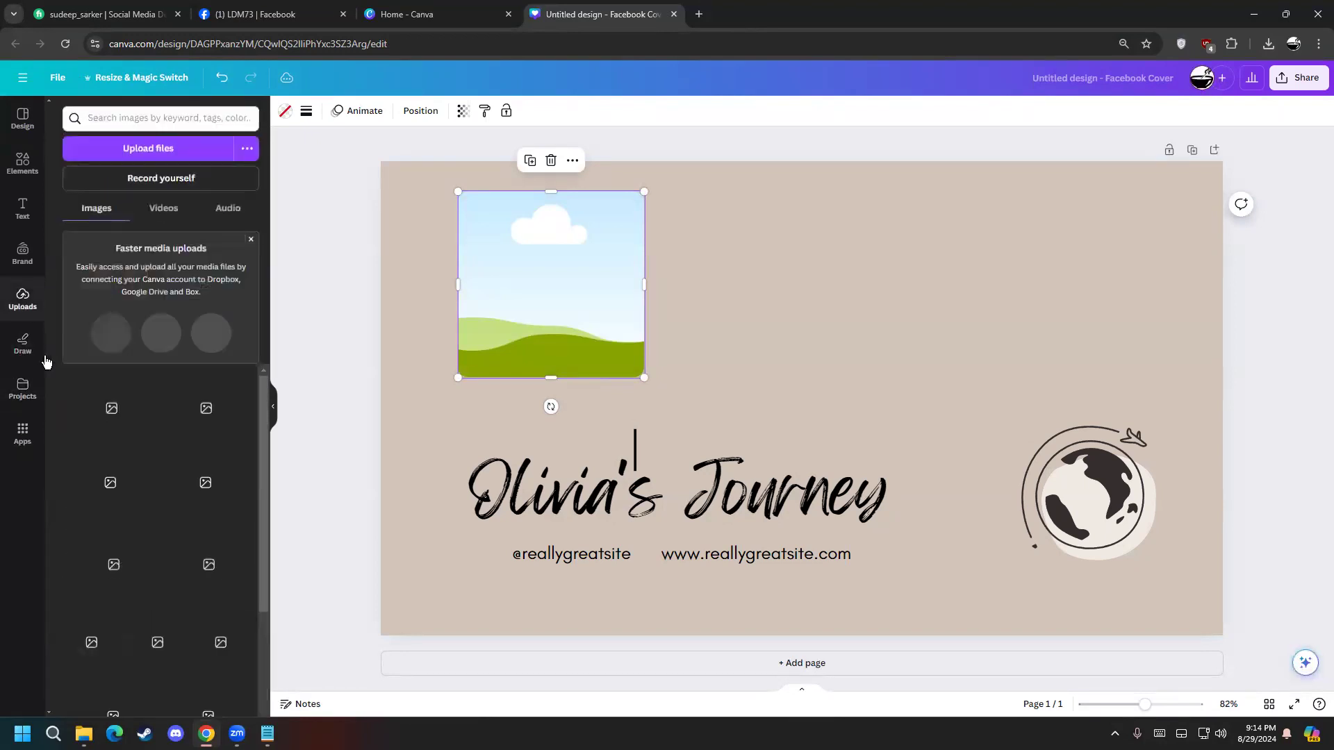
pyautogui.click(140, 155)
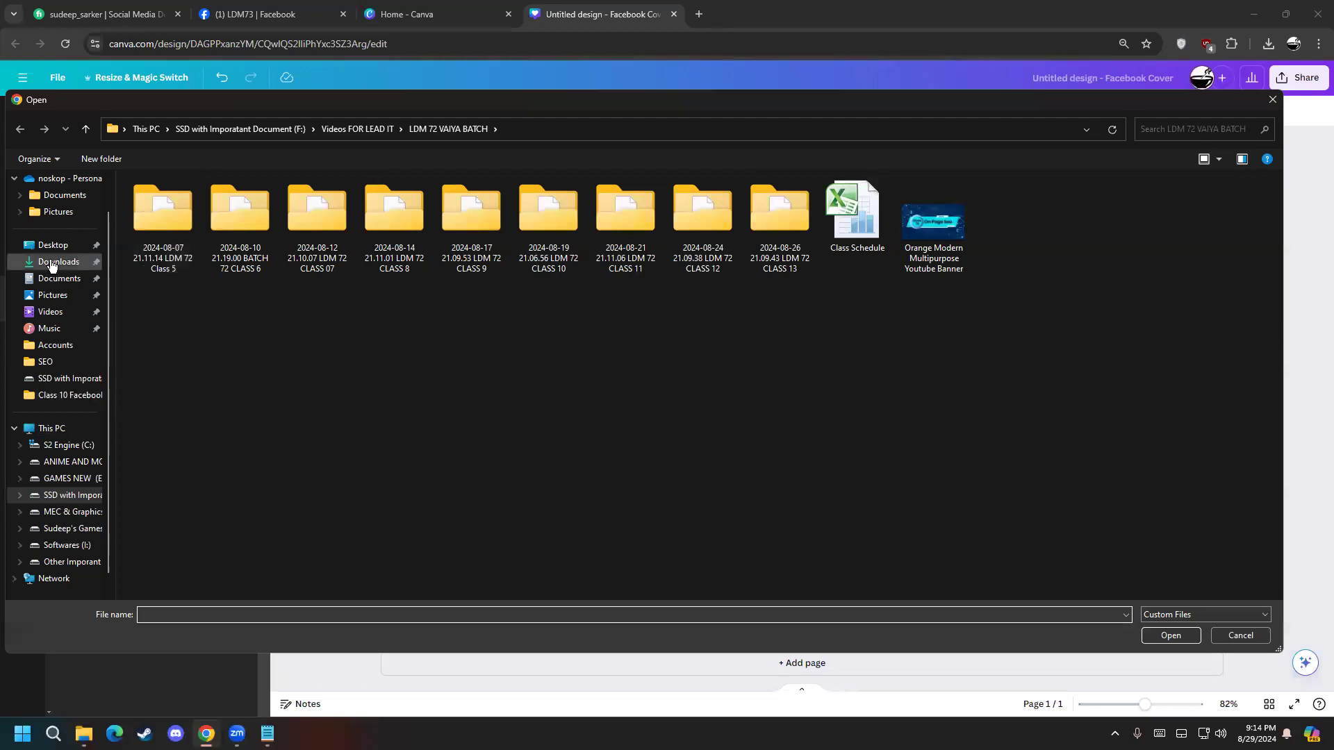
pyautogui.click(53, 246)
pyautogui.click(49, 185)
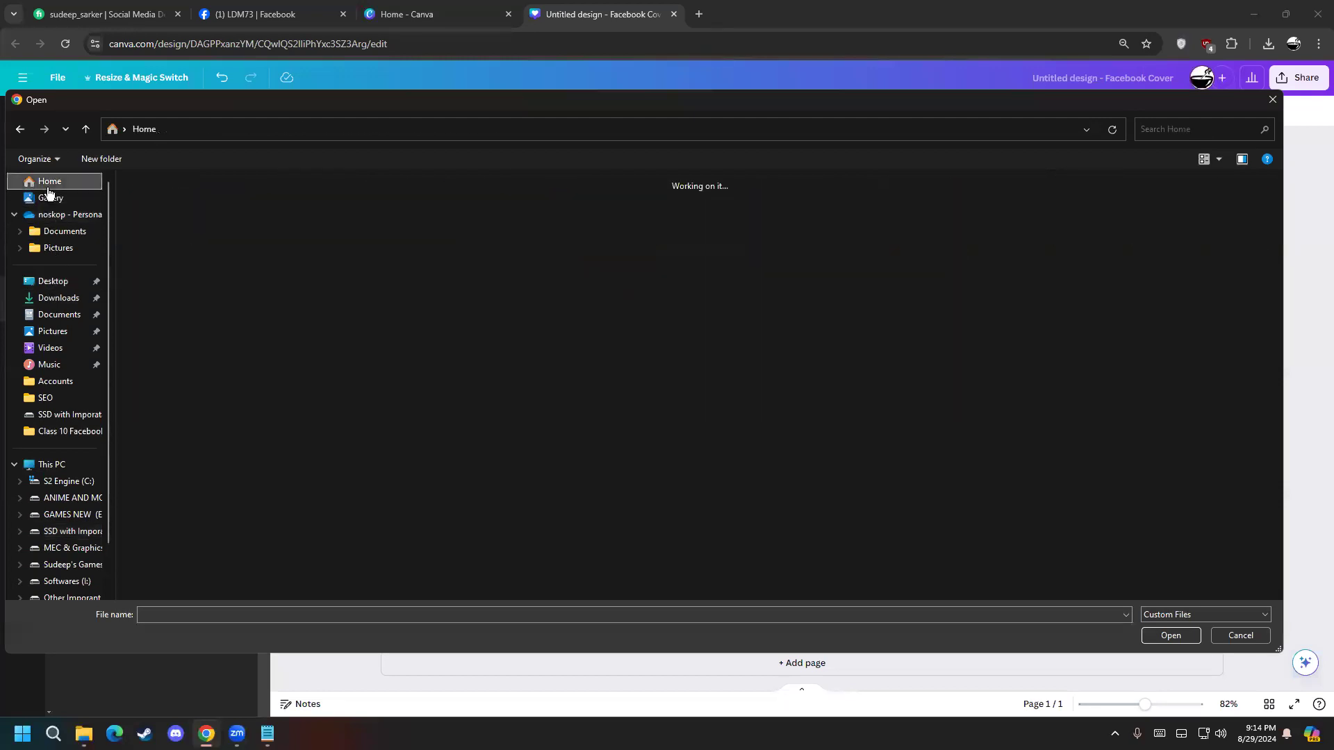
pyautogui.doubleClick(219, 372)
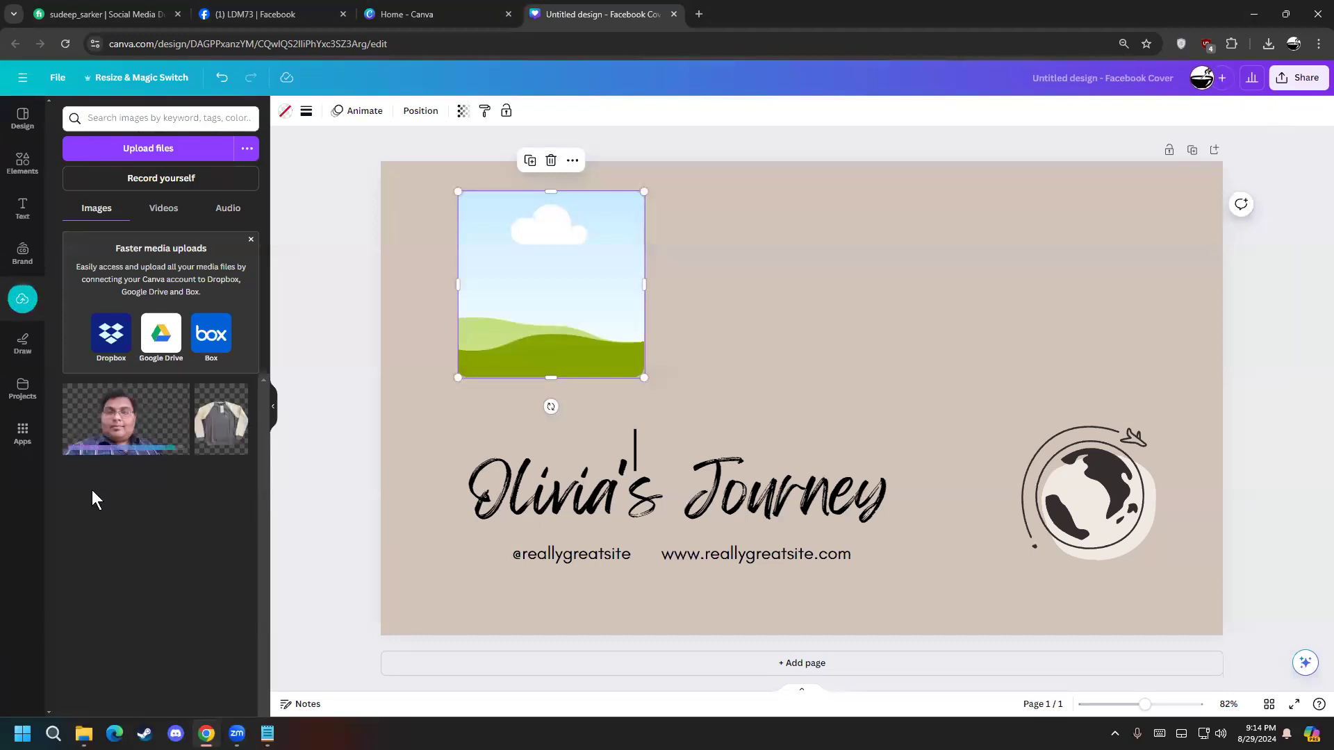
# Fill the empty frame with the uploaded portrait and move it toward the upper-left corner of the cover
pyautogui.moveTo(125, 419); pyautogui.dragTo(507, 286)
pyautogui.click(411, 465)
pyautogui.hotkey('ctrl', 'z')
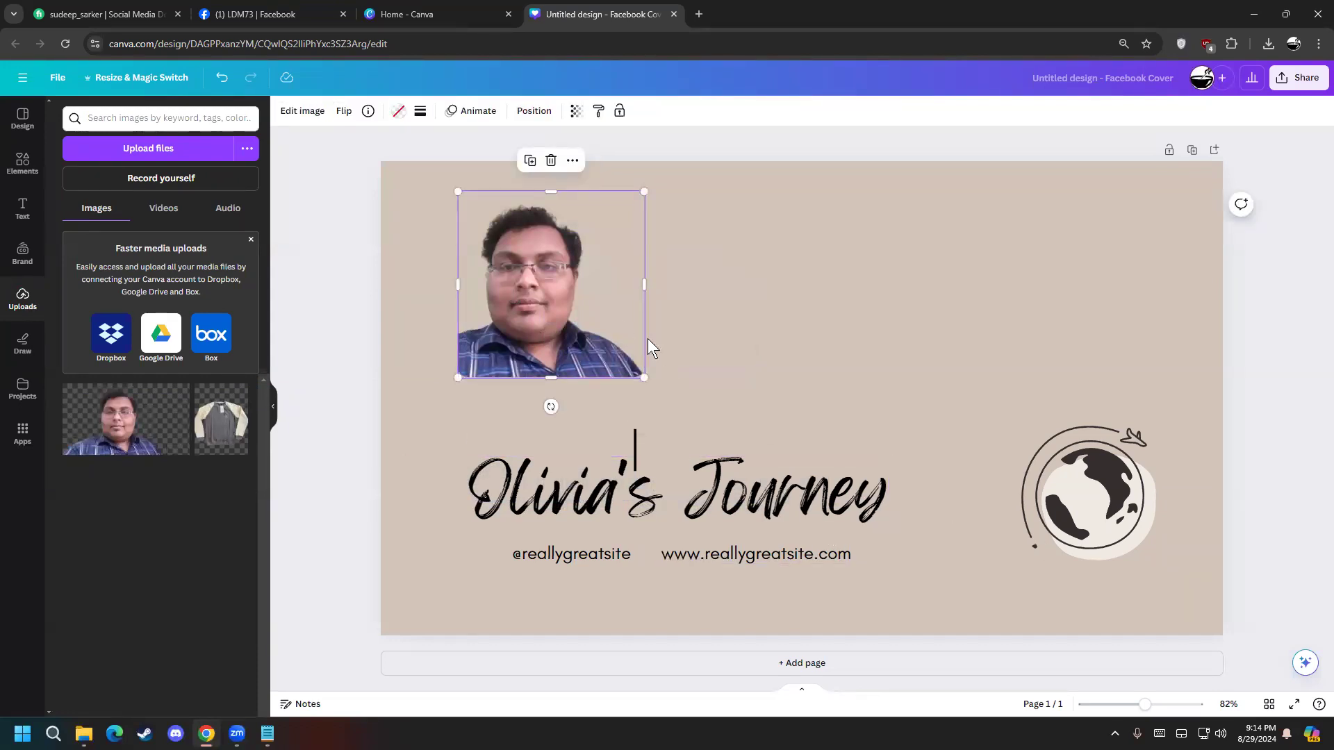
pyautogui.click(377, 385)
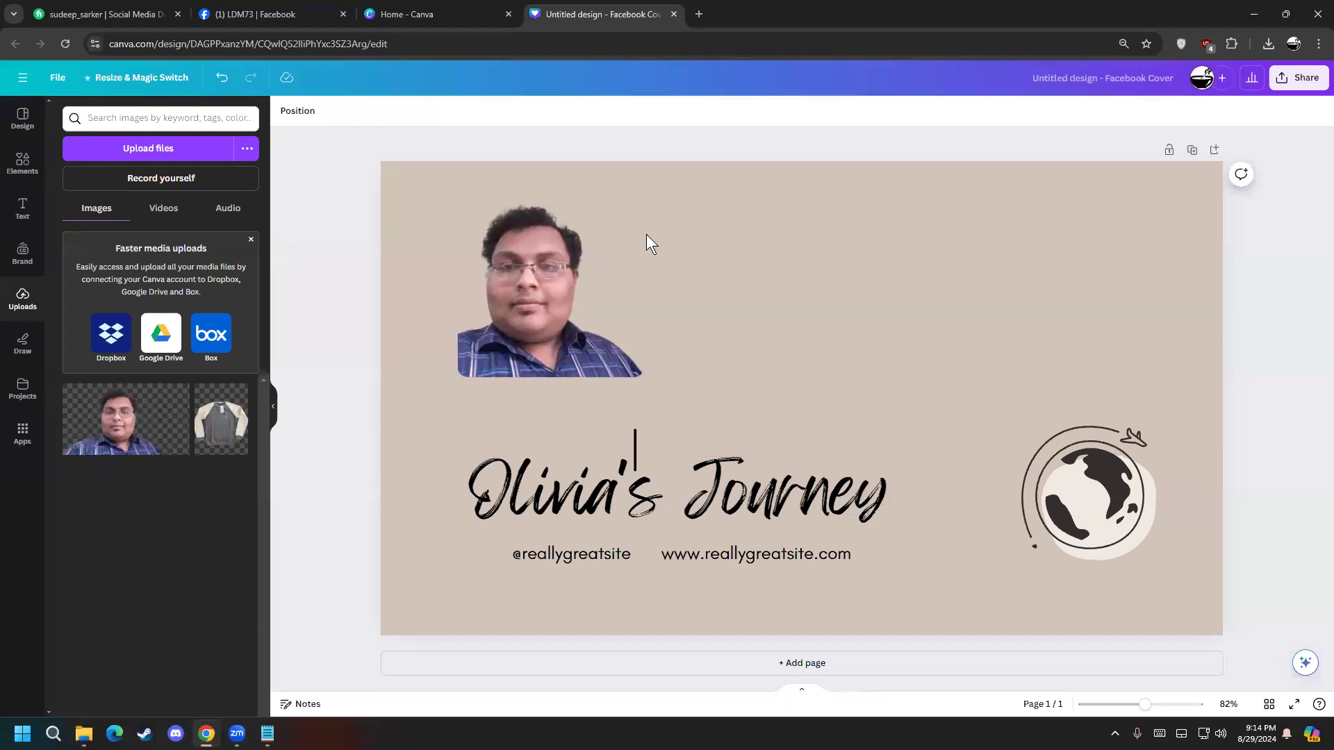
pyautogui.moveTo(640, 254); pyautogui.dragTo(557, 226)
pyautogui.moveTo(455, 311); pyautogui.dragTo(493, 321)
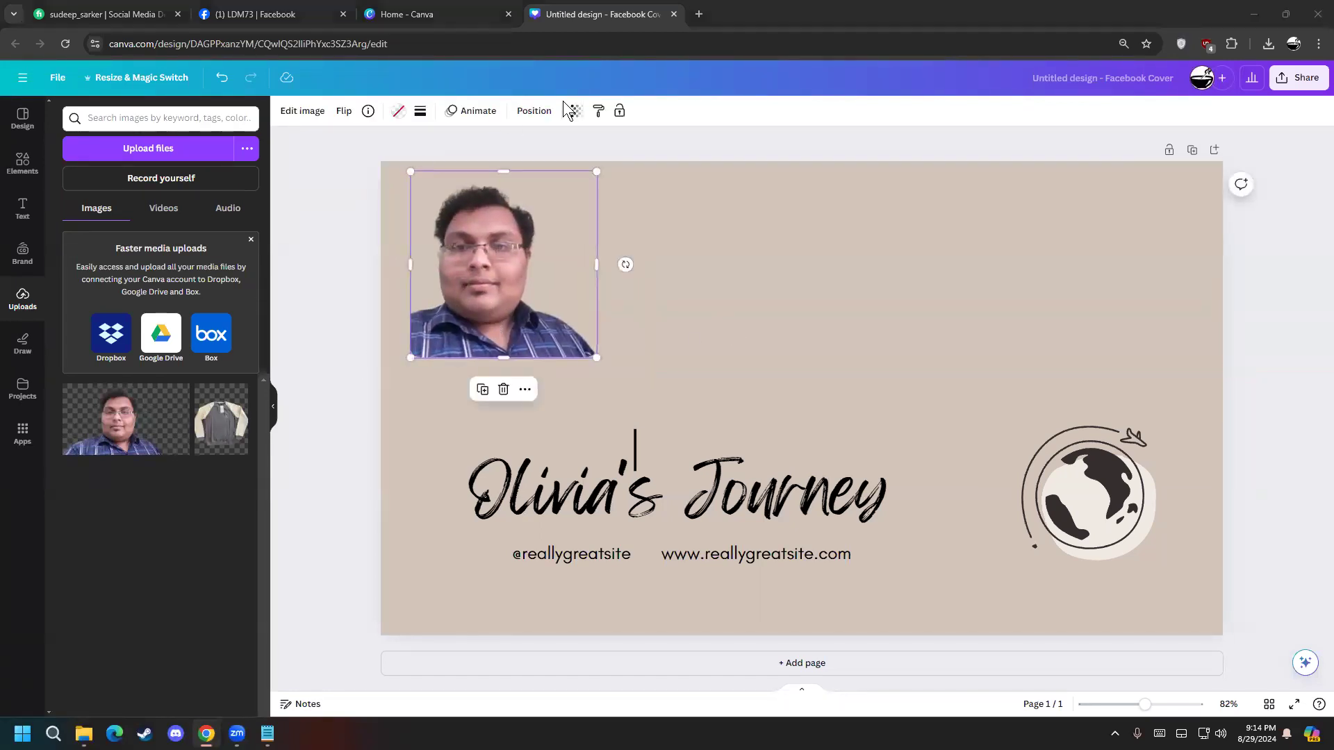
# Close the Untitled Design and Canva, and go to the Class 11 post in the LDM73 group
pyautogui.press('super+d')
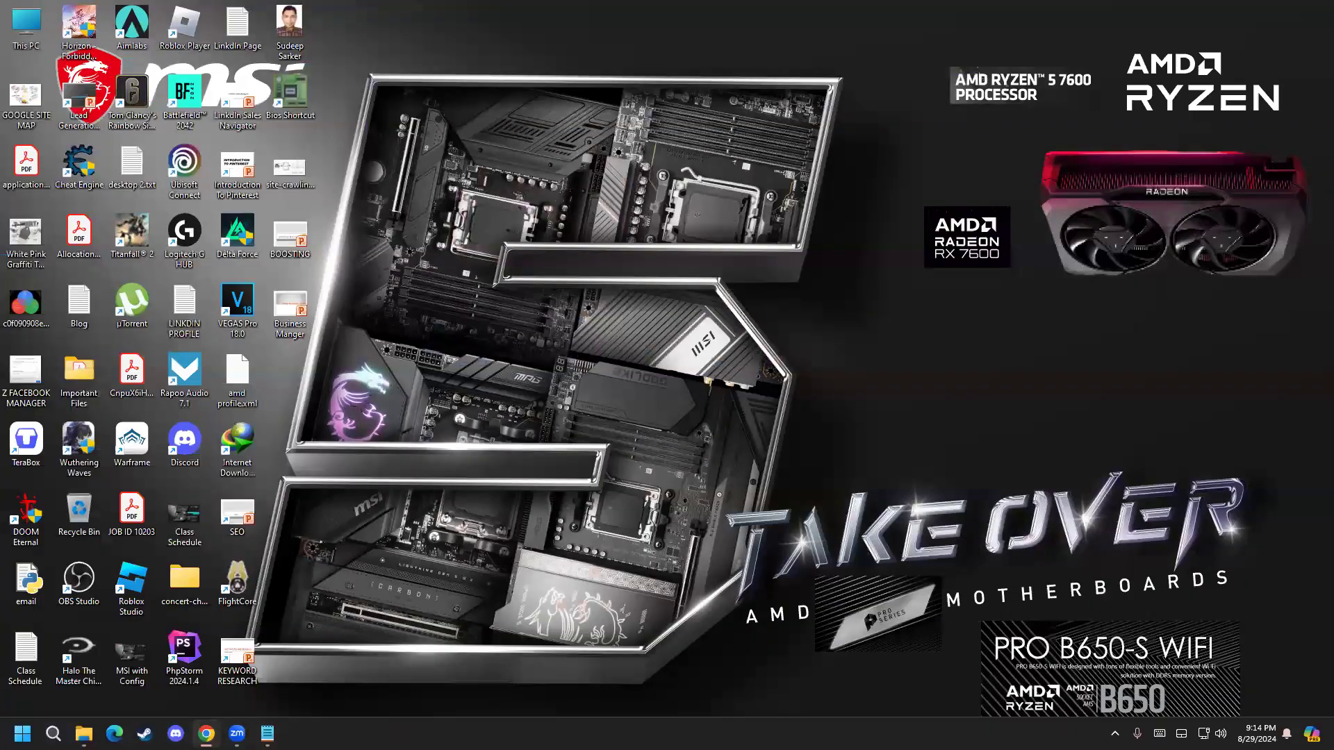
pyautogui.press('super+d')
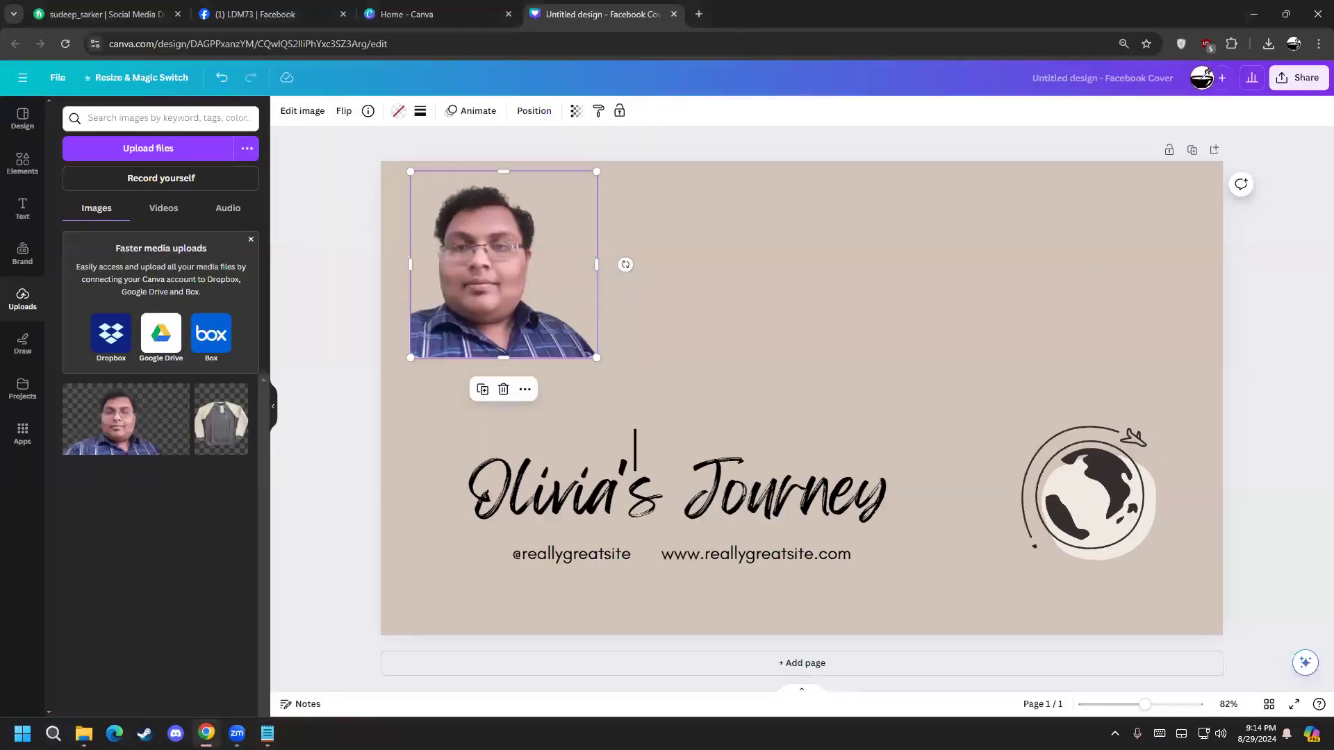
pyautogui.click(674, 14)
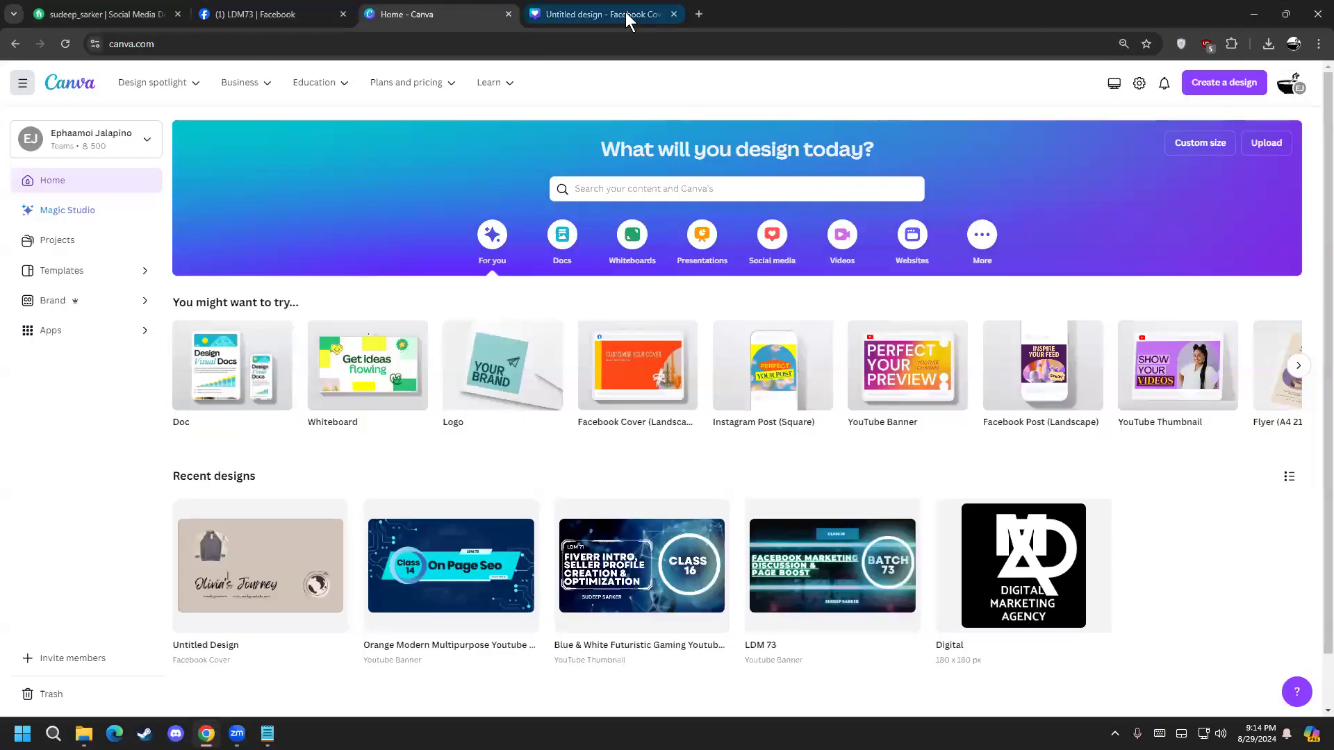
pyautogui.click(335, 512)
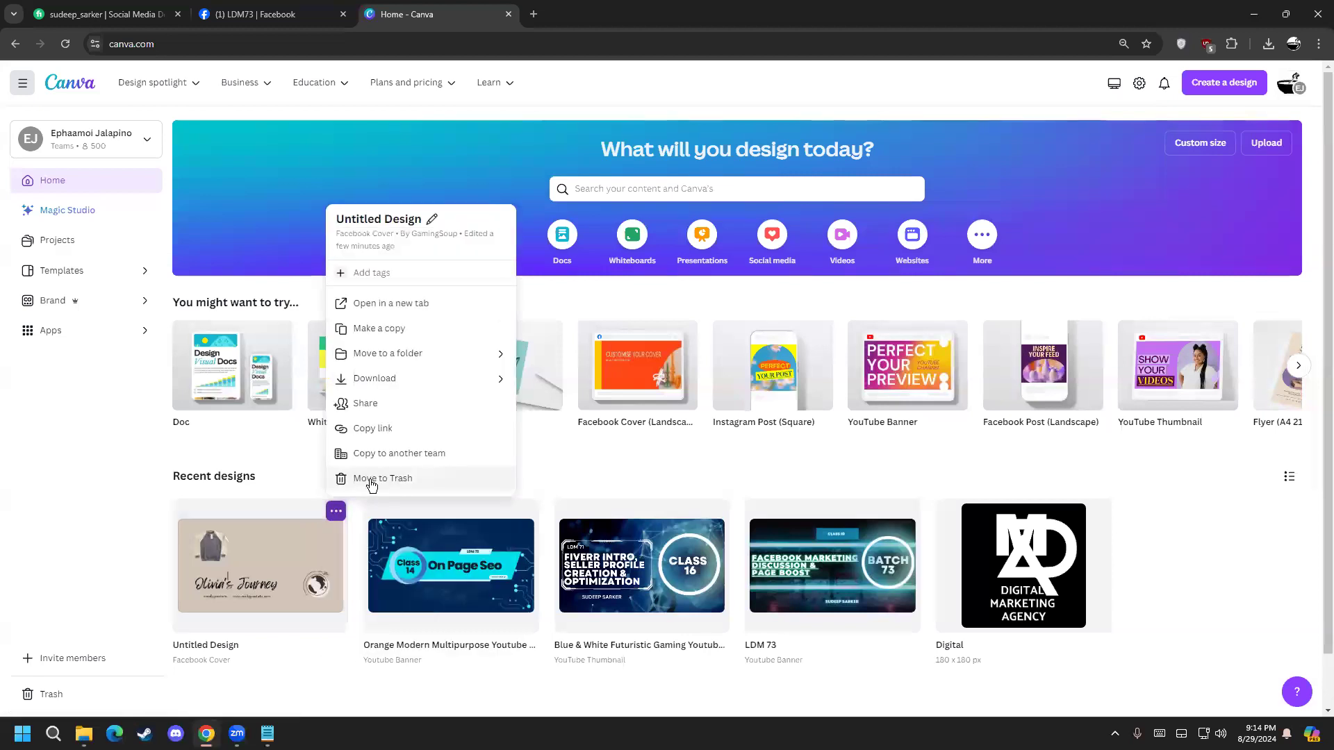
pyautogui.click(246, 3)
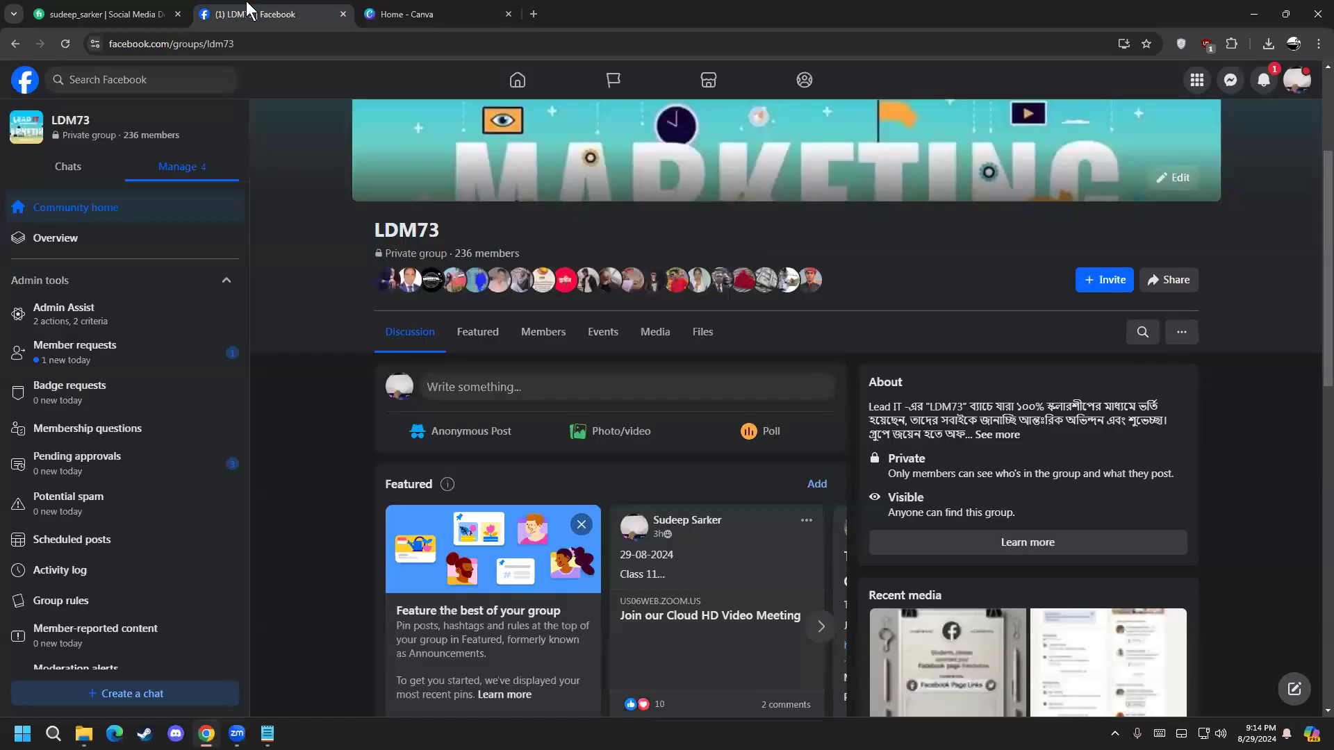
pyautogui.click(508, 14)
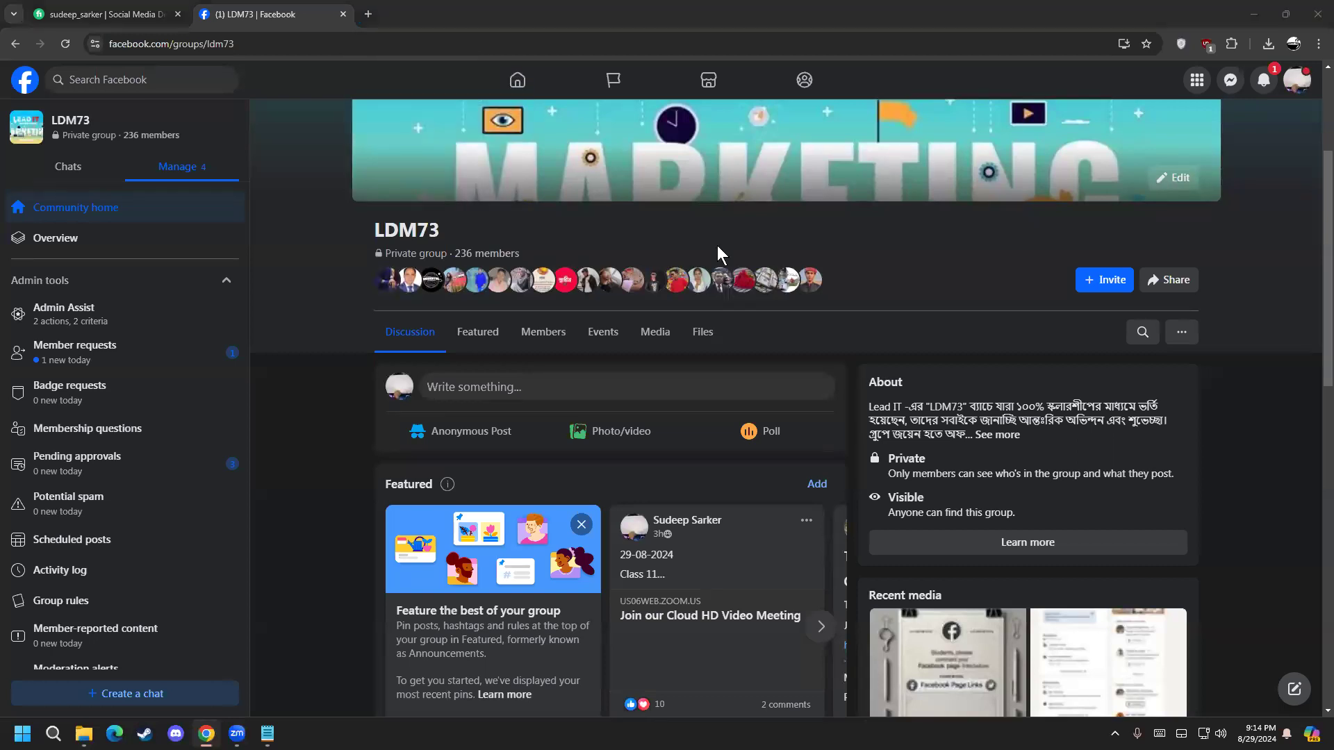
pyautogui.scroll(-5, 514, 432)
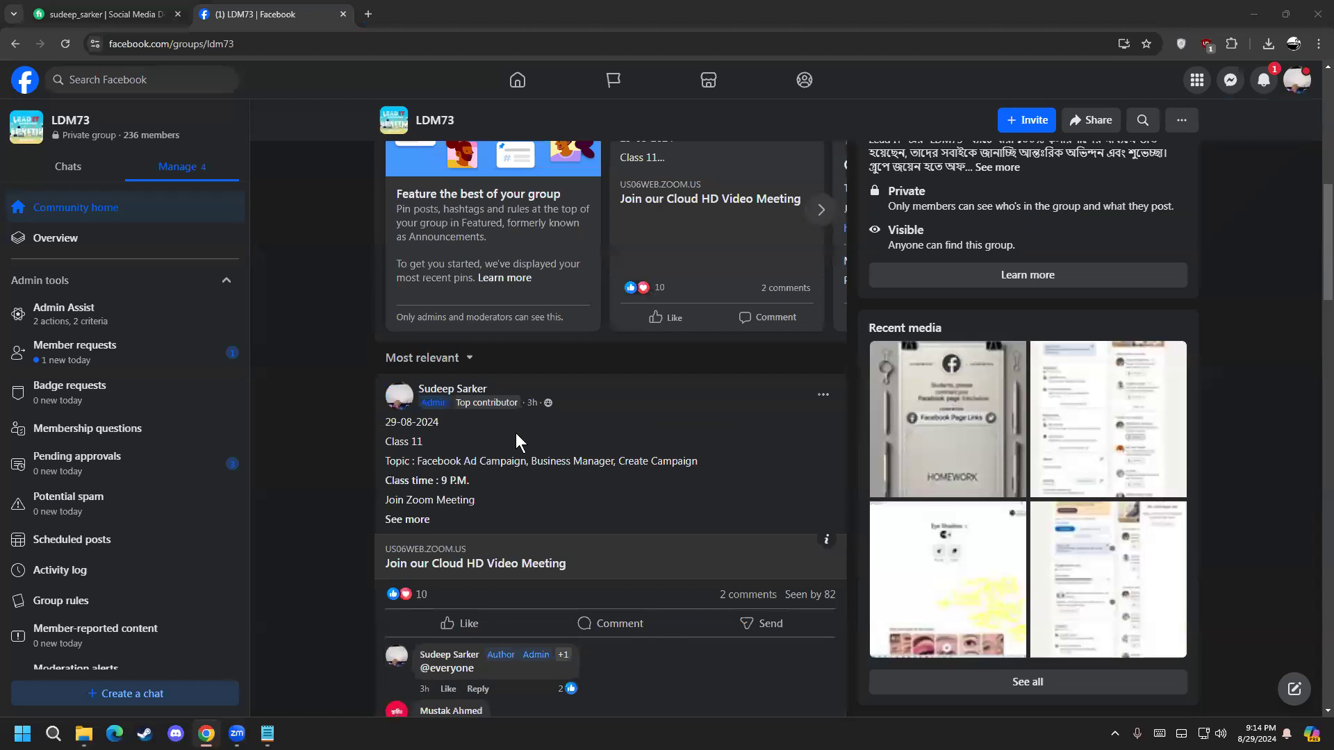
pyautogui.moveTo(493, 403)
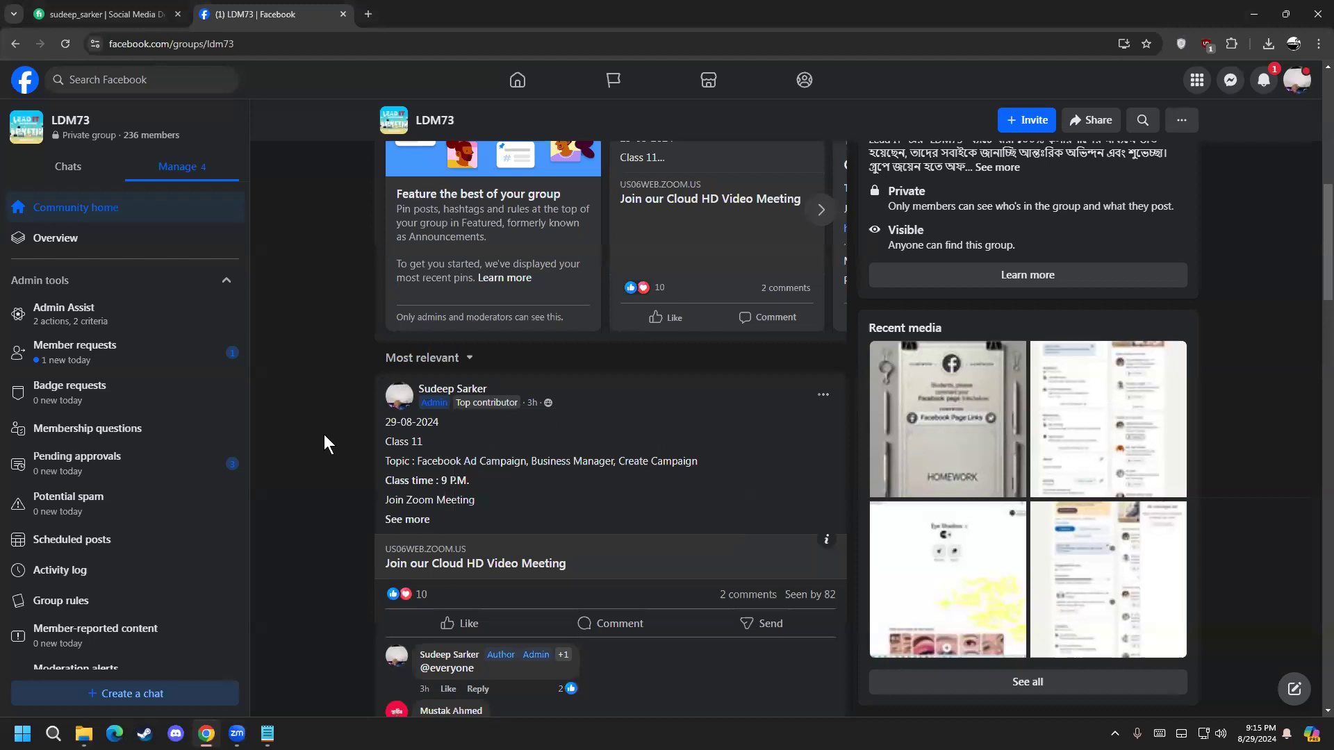
# Try to open the address facebook.business/settings in the browser and return to the Facebook page
pyautogui.click(187, 40)
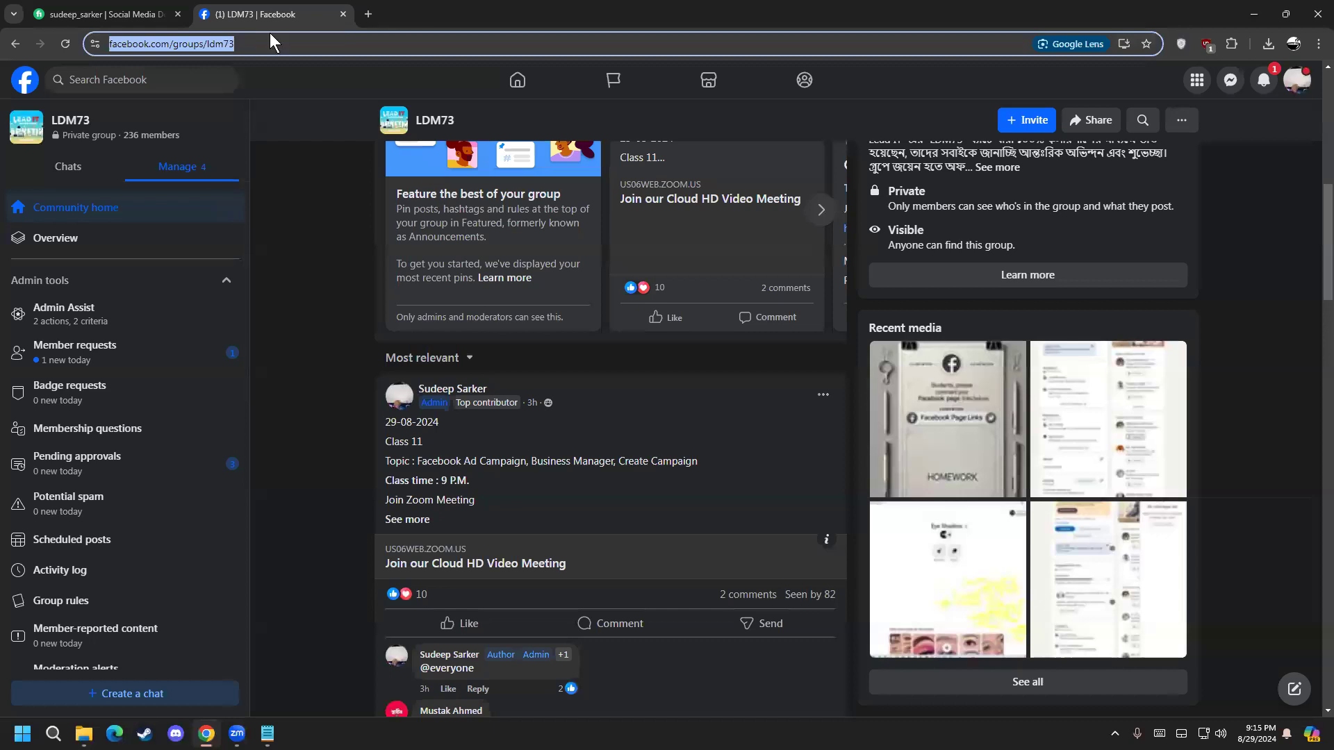
pyautogui.press('BackSpace')
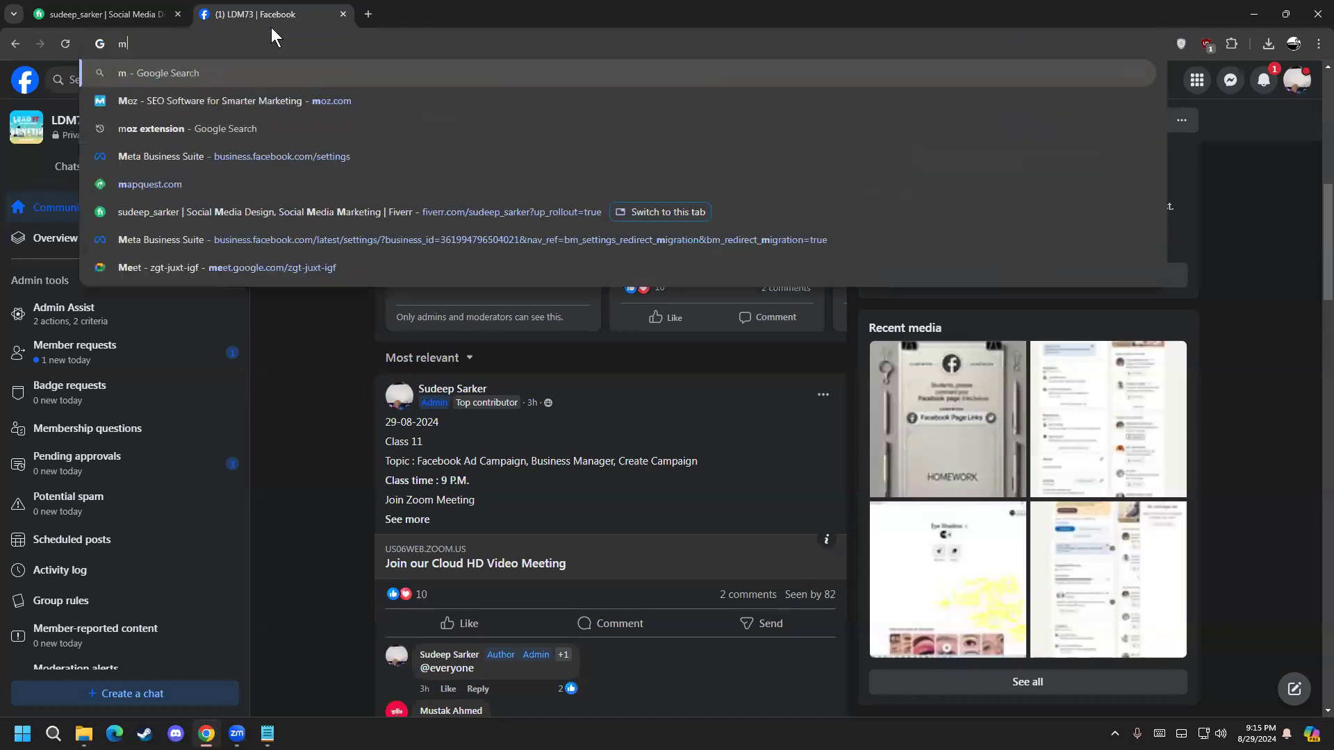
pyautogui.write('faceboo')
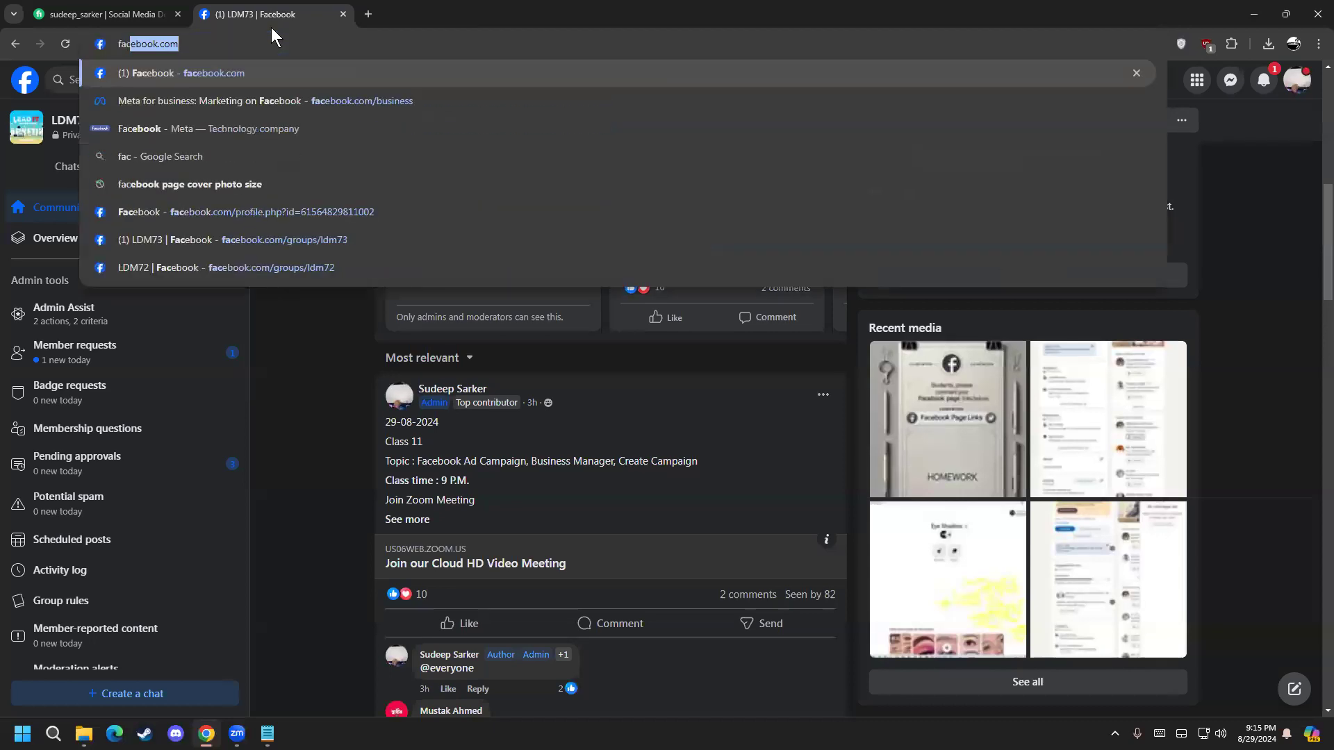
pyautogui.write('k.bus')
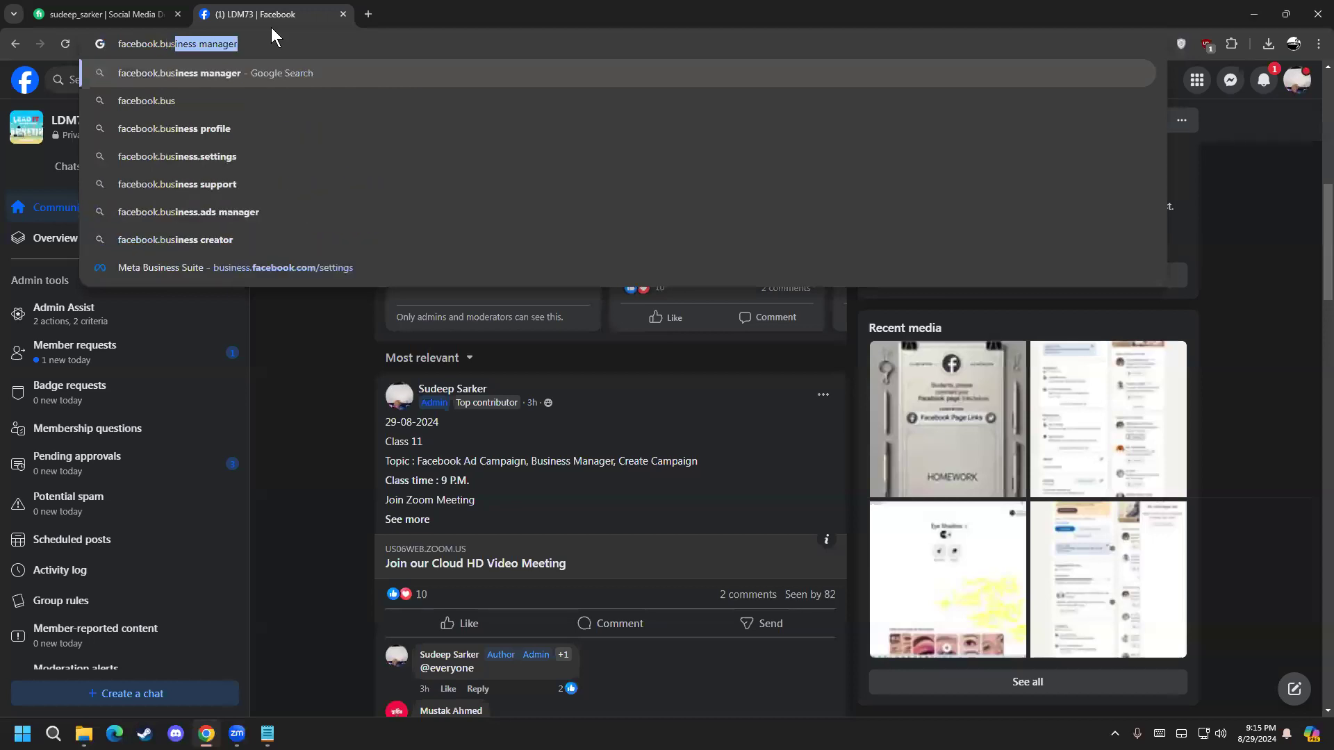
pyautogui.press('End')
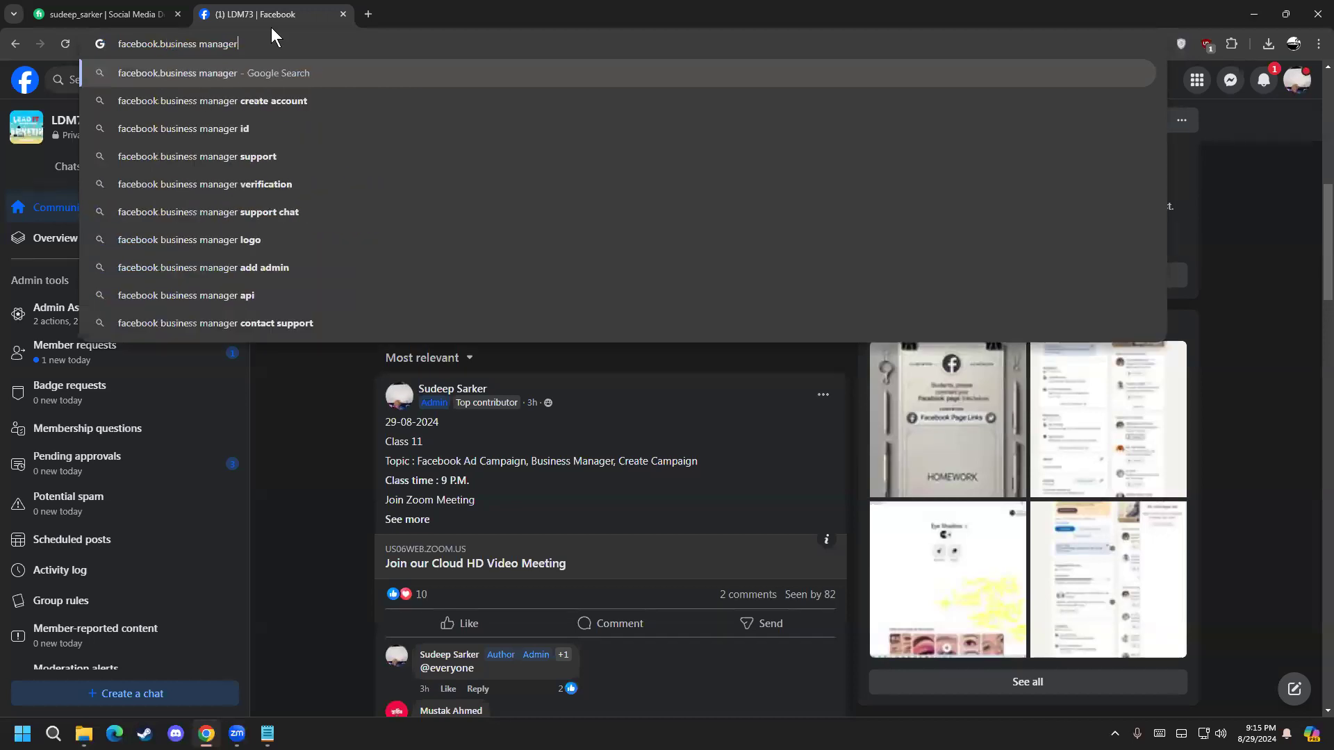
pyautogui.press('Down')
pyautogui.press('Up')
pyautogui.press('BackSpace')
pyautogui.press('BackSpace')
pyautogui.press('BackSpace')
pyautogui.press('BackSpace')
pyautogui.press('BackSpace')
pyautogui.press('BackSpace')
pyautogui.press('BackSpace')
pyautogui.press('BackSpace')
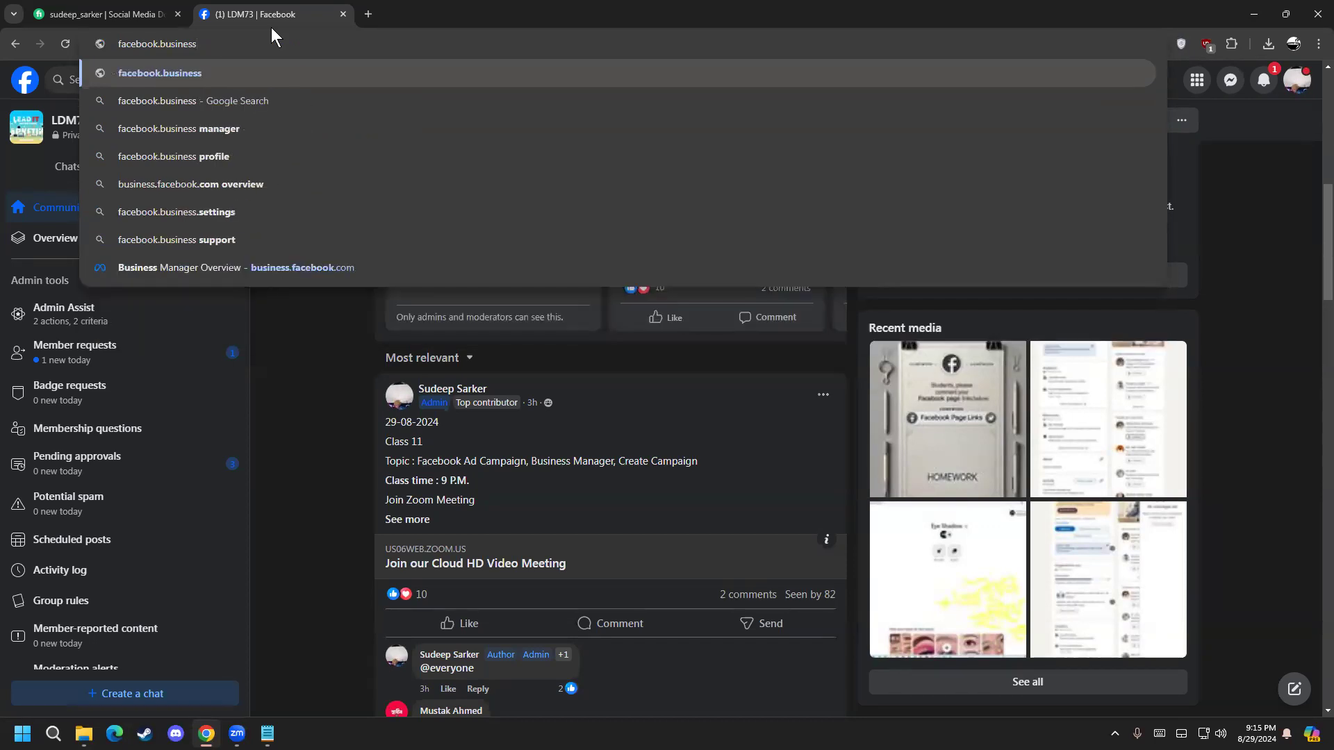
pyautogui.write('/sett')
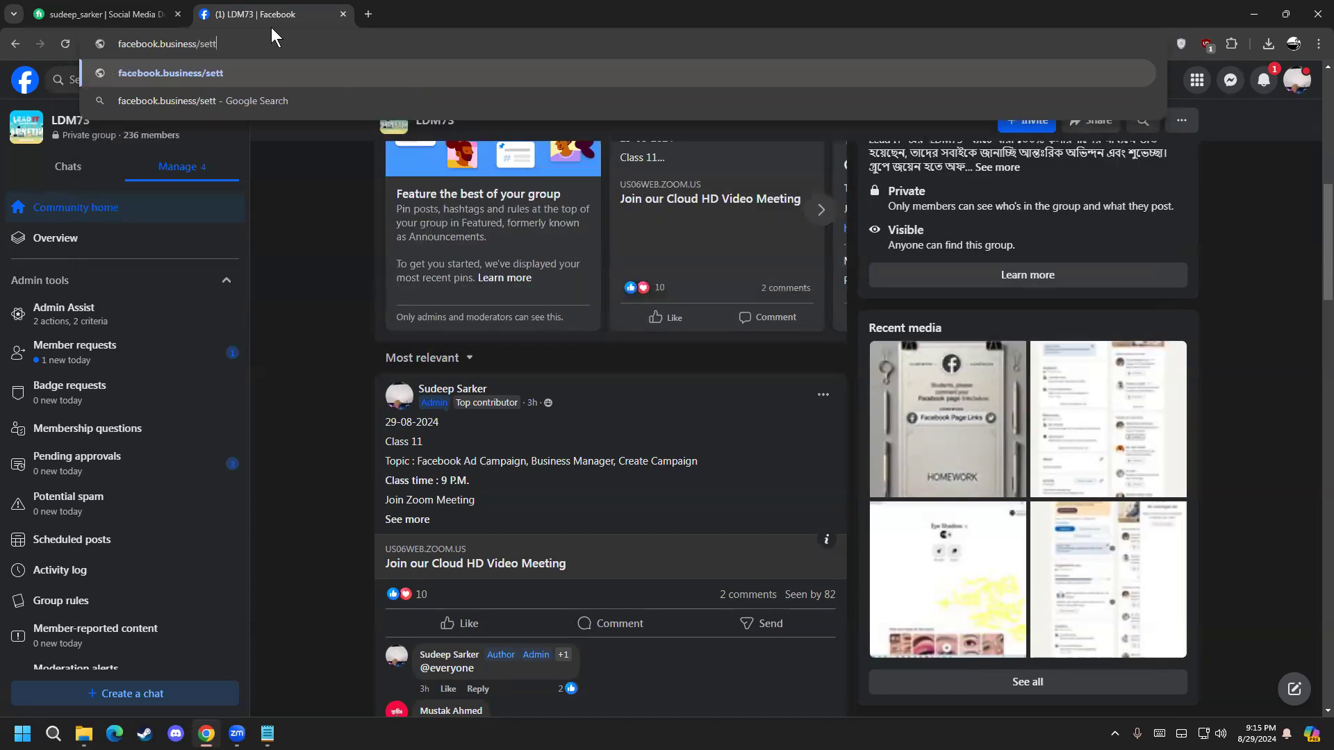
pyautogui.write('ings')
pyautogui.press('Return')
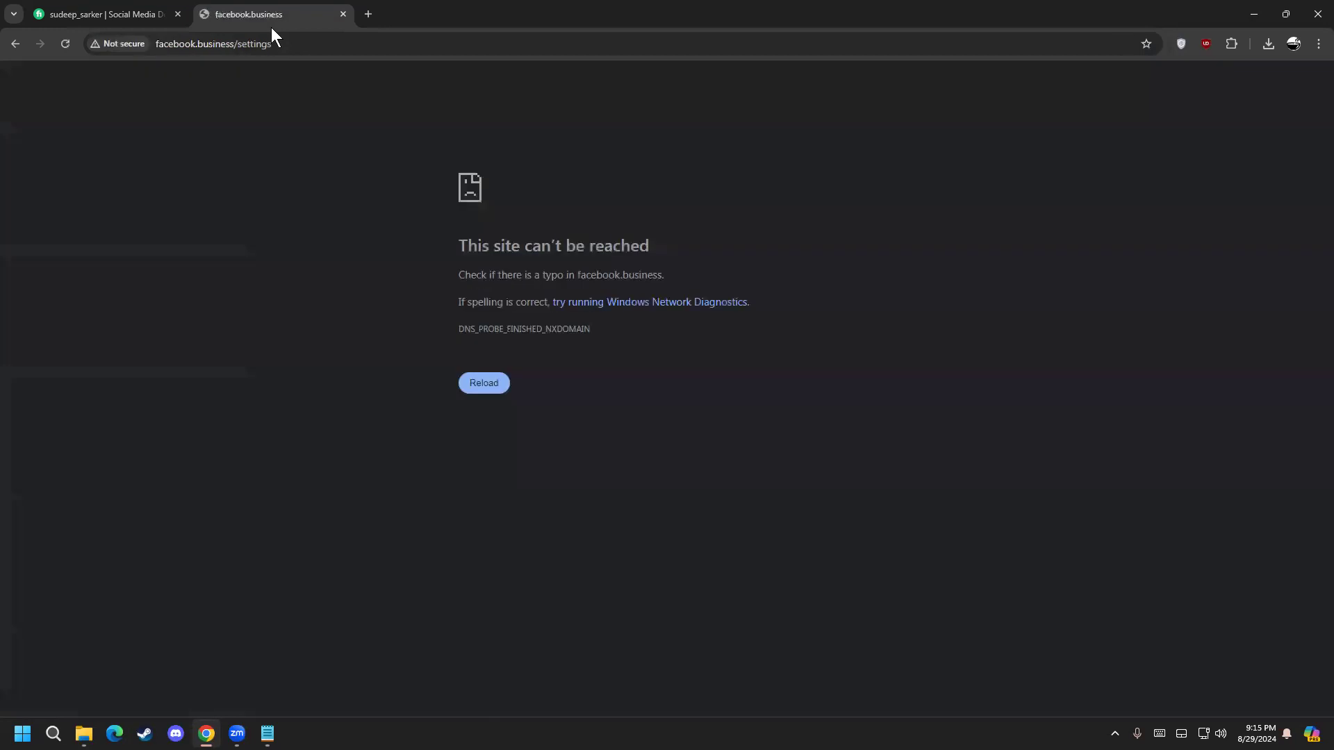
pyautogui.click(16, 43)
pyautogui.click(201, 39)
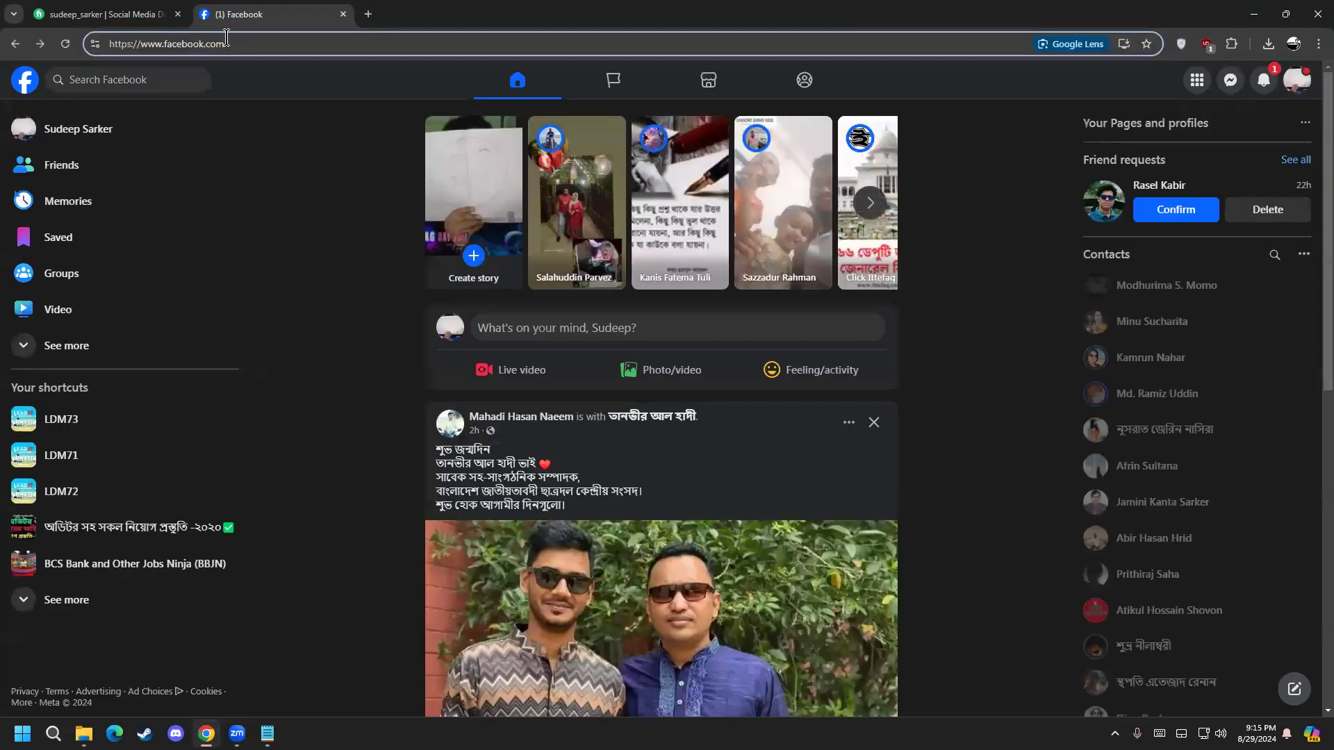
pyautogui.press('BackSpace')
pyautogui.press('BackSpace')
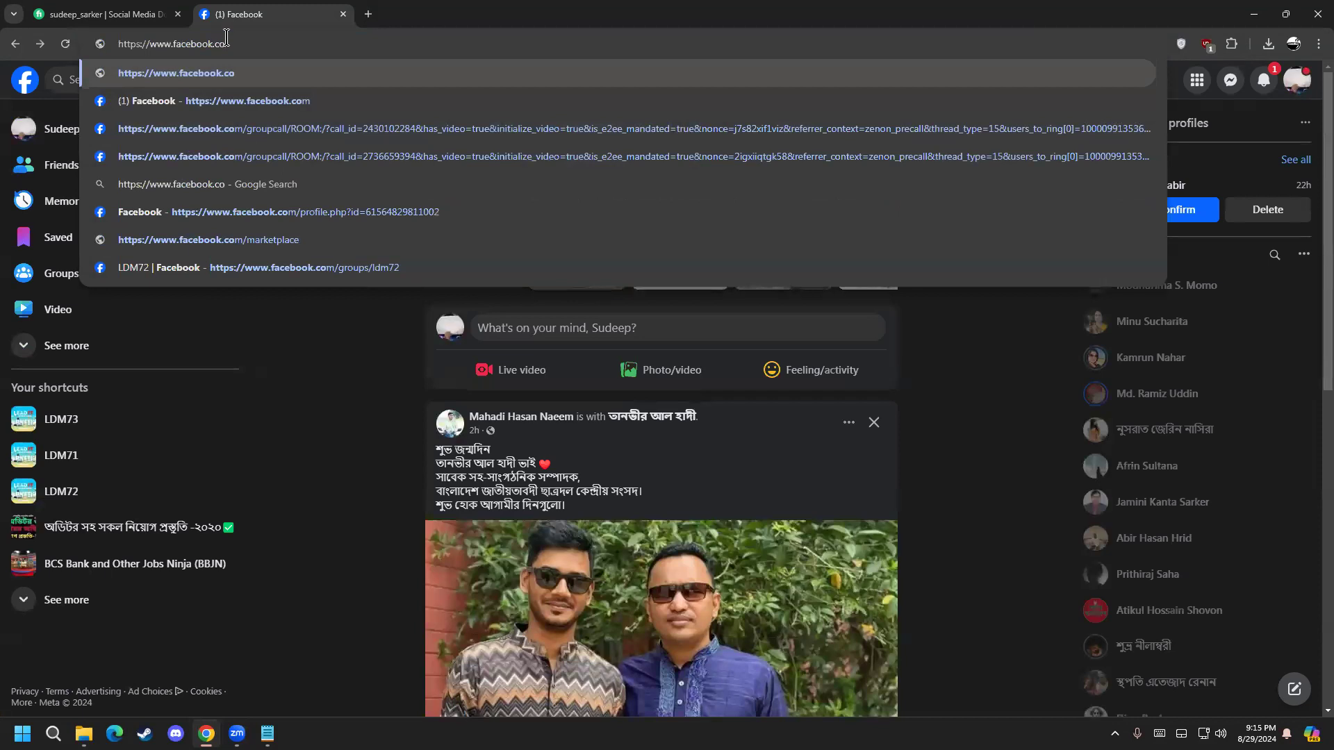
pyautogui.press('Down')
pyautogui.write('/')
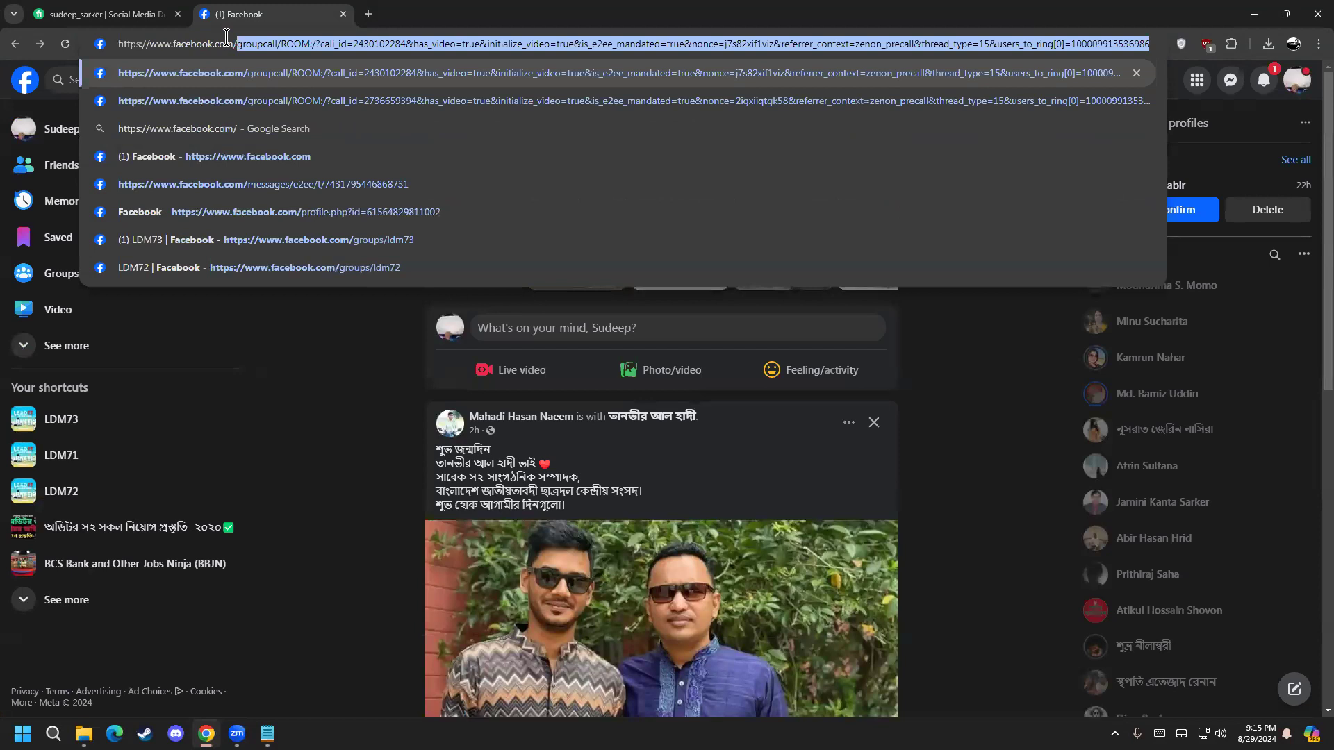
pyautogui.press('BackSpace')
pyautogui.press('BackSpace')
pyautogui.press('BackSpace')
pyautogui.press('BackSpace')
pyautogui.press('BackSpace')
pyautogui.press('BackSpace')
pyautogui.press('BackSpace')
pyautogui.press('BackSpace')
pyautogui.press('BackSpace')
pyautogui.press('BackSpace')
pyautogui.press('BackSpace')
pyautogui.press('BackSpace')
pyautogui.press('BackSpace')
pyautogui.press('BackSpace')
pyautogui.press('BackSpace')
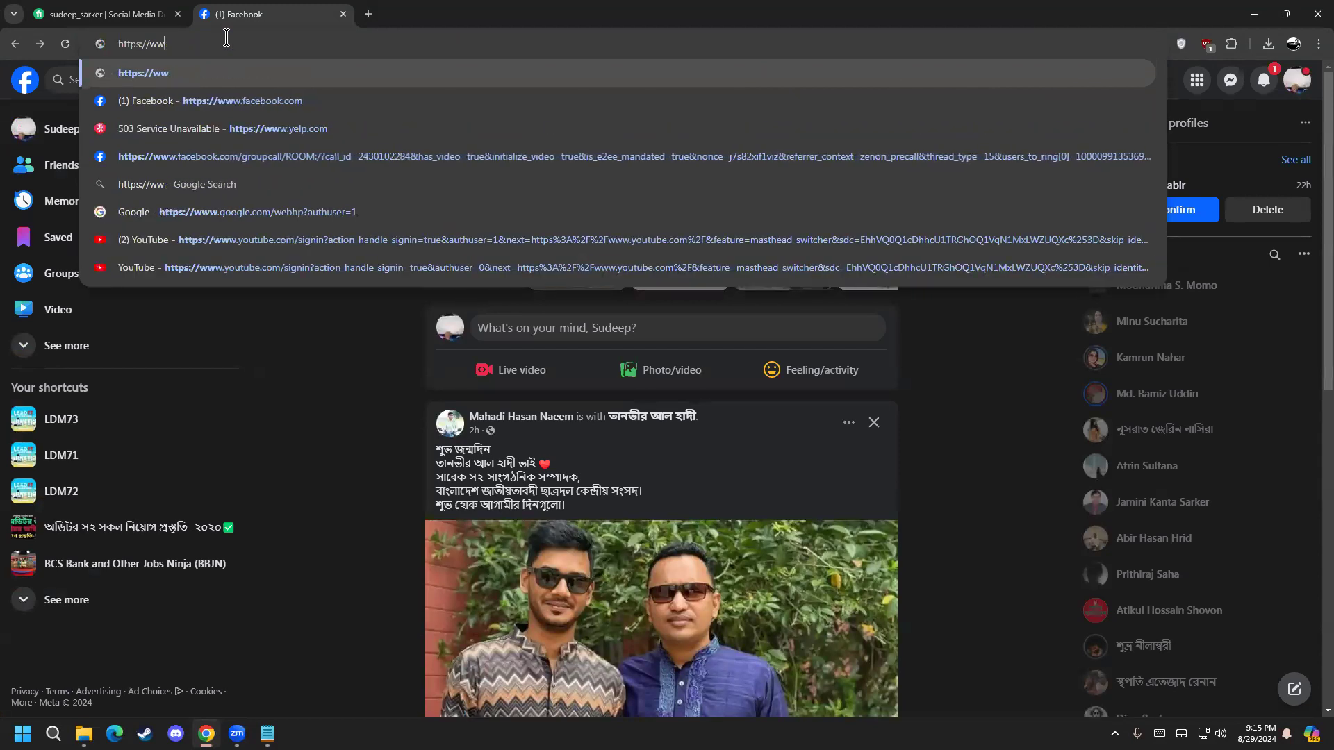
pyautogui.write('w.facebook.')
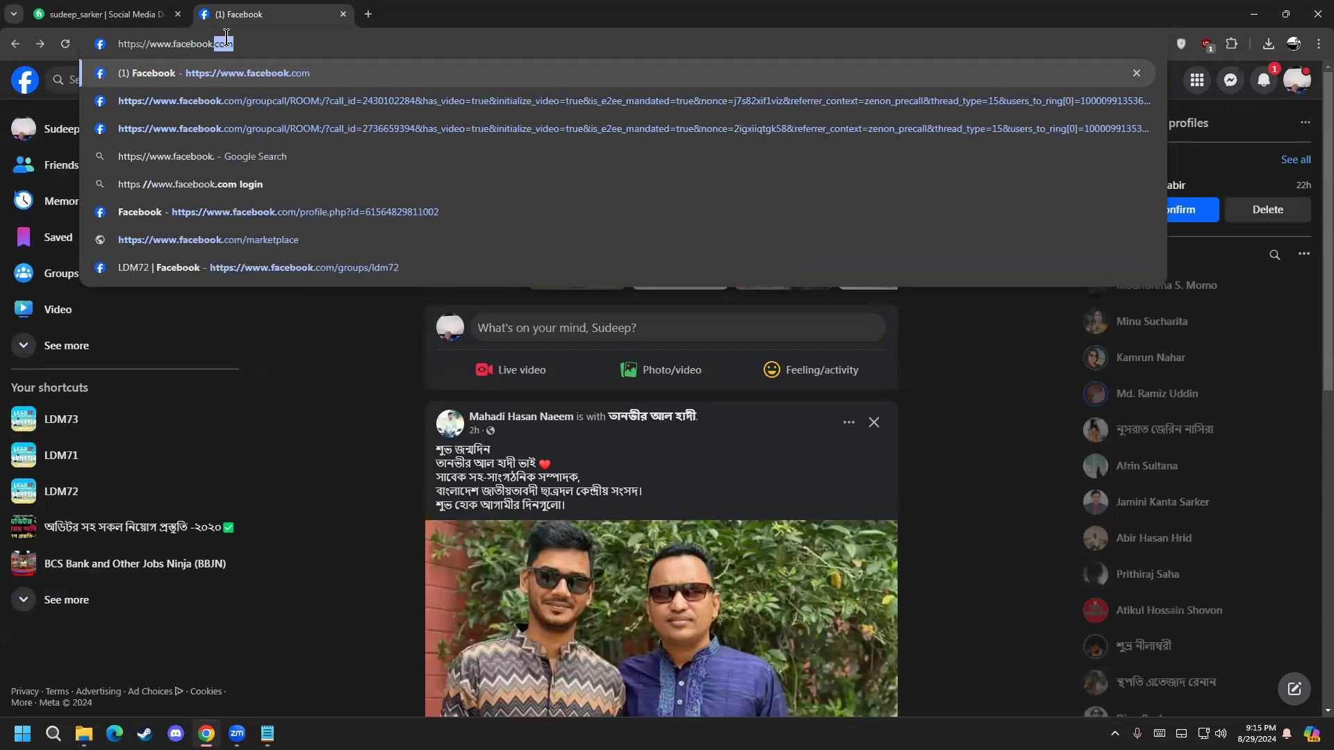
pyautogui.press('BackSpace')
pyautogui.press('BackSpace')
pyautogui.press('BackSpace')
pyautogui.press('BackSpace')
pyautogui.press('BackSpace')
pyautogui.press('BackSpace')
pyautogui.press('BackSpace')
pyautogui.press('BackSpace')
pyautogui.press('BackSpace')
pyautogui.press('BackSpace')
pyautogui.press('BackSpace')
pyautogui.press('BackSpace')
pyautogui.press('BackSpace')
pyautogui.press('BackSpace')
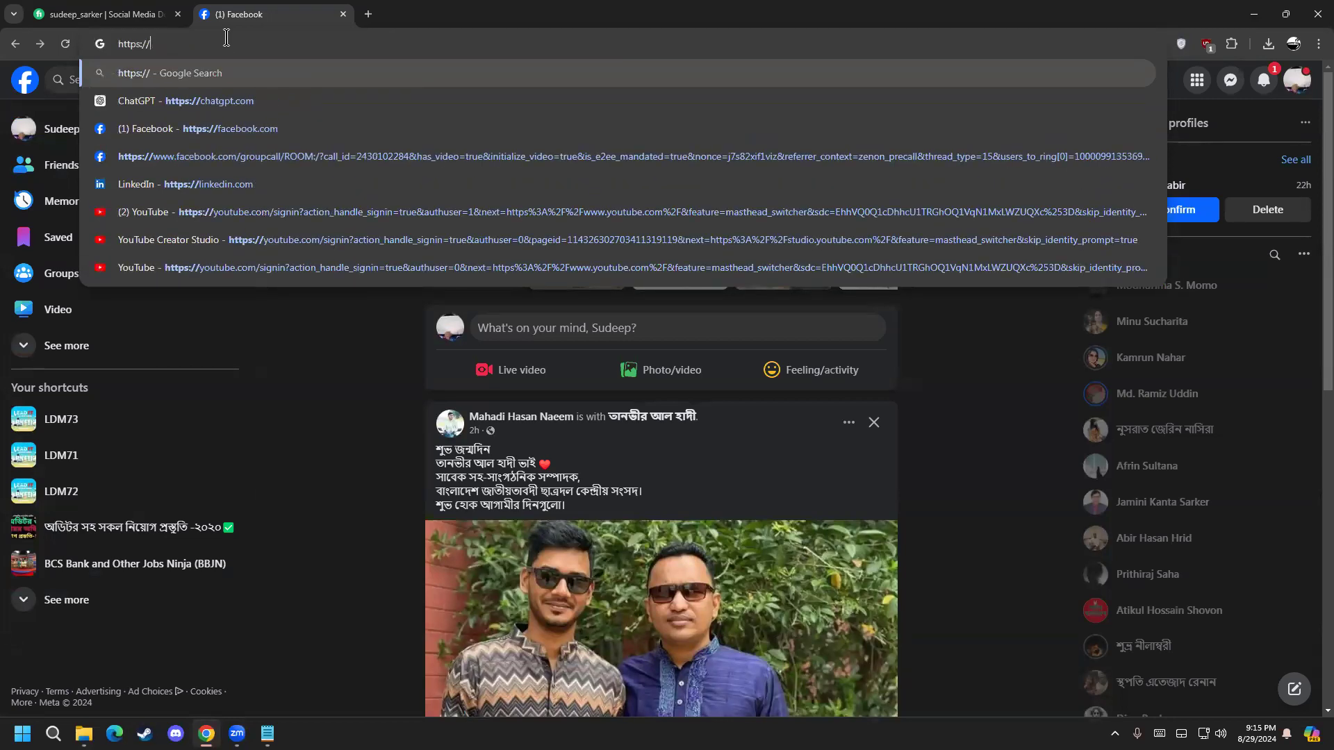
# Replace the web address with business.facebook.com/settings and load the Meta Business Suite settings page
pyautogui.press('BackSpace')
pyautogui.press('BackSpace')
pyautogui.press('BackSpace')
pyautogui.press('BackSpace')
pyautogui.press('BackSpace')
pyautogui.press('BackSpace')
pyautogui.press('BackSpace')
pyautogui.press('BackSpace')
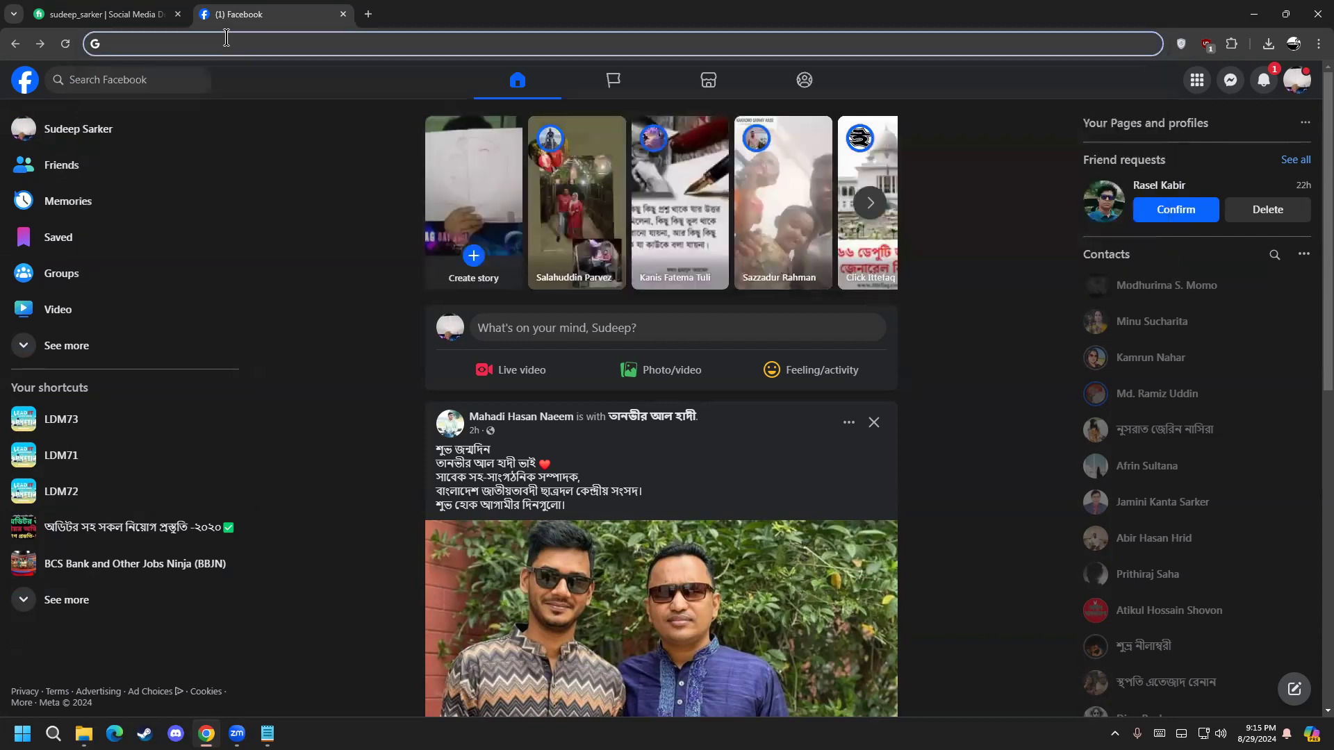
pyautogui.write('bu')
pyautogui.press('Right')
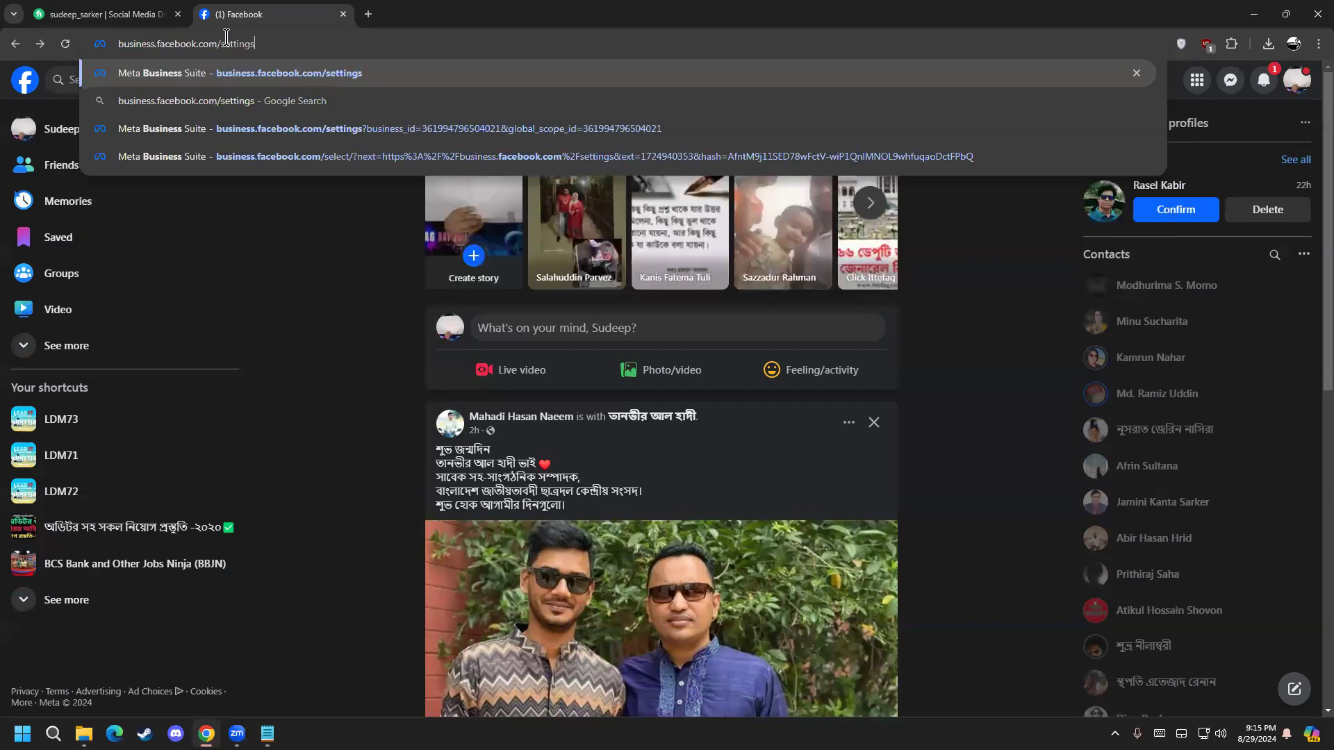
pyautogui.moveTo(117, 43); pyautogui.dragTo(285, 42)
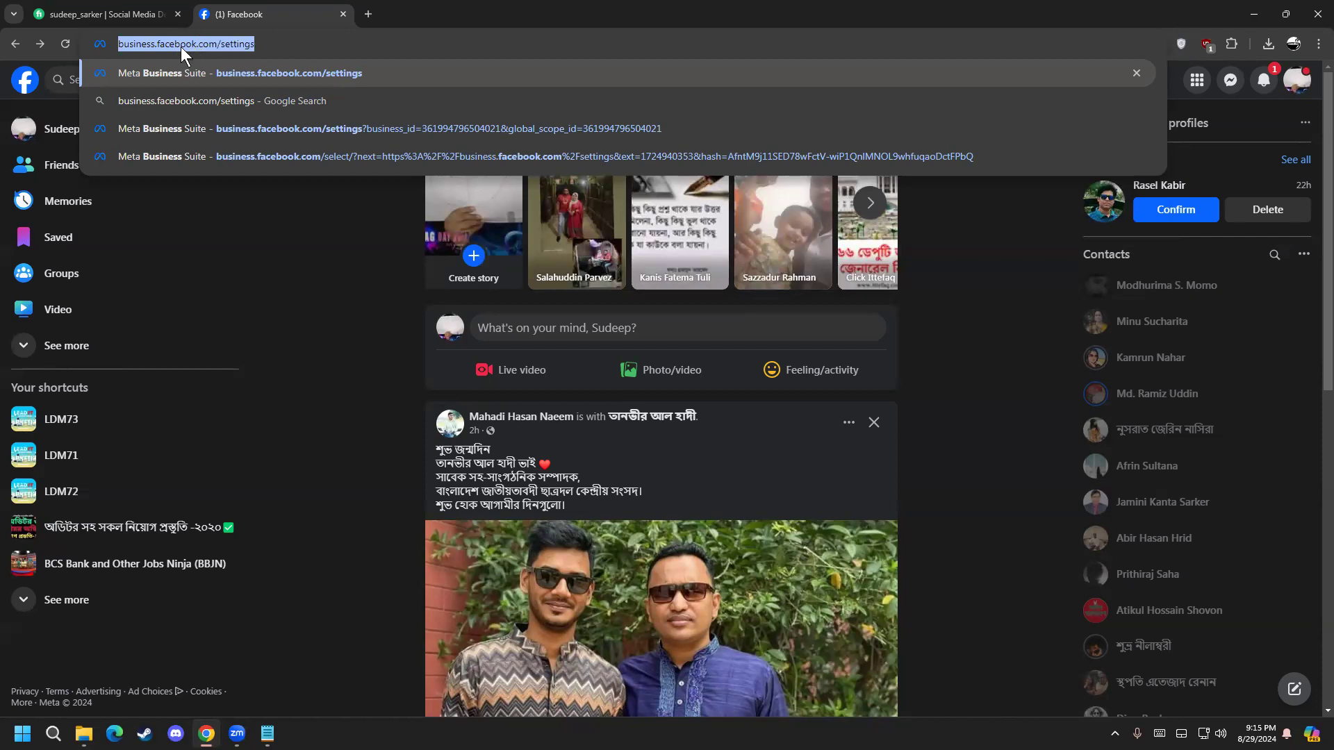
pyautogui.moveTo(141, 44)
pyautogui.mouseDown()
pyautogui.moveTo(248, 52)
pyautogui.moveTo(123, 43)
pyautogui.mouseUp()
pyautogui.click(247, 50)
pyautogui.press('Return')
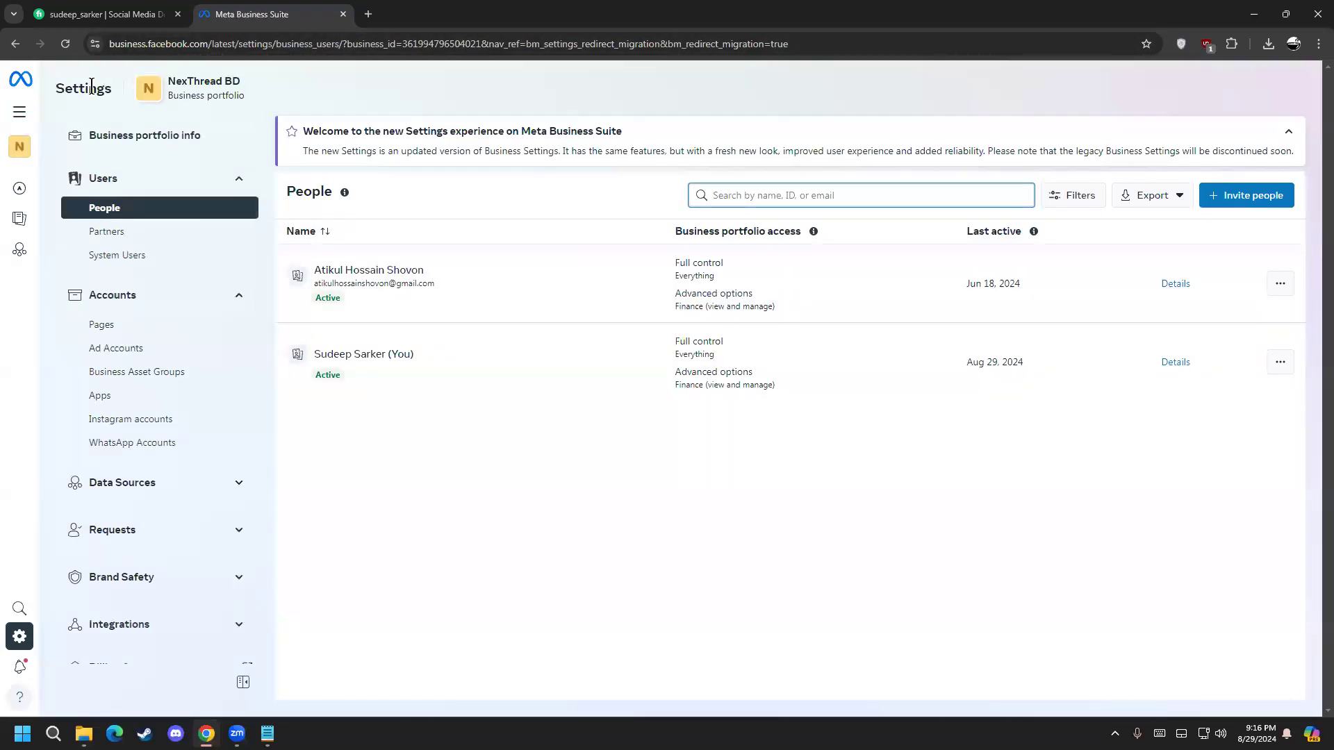
# Open the form for creating a business portfolio, review its required fields, and close it without creating anything
pyautogui.moveTo(31, 142)
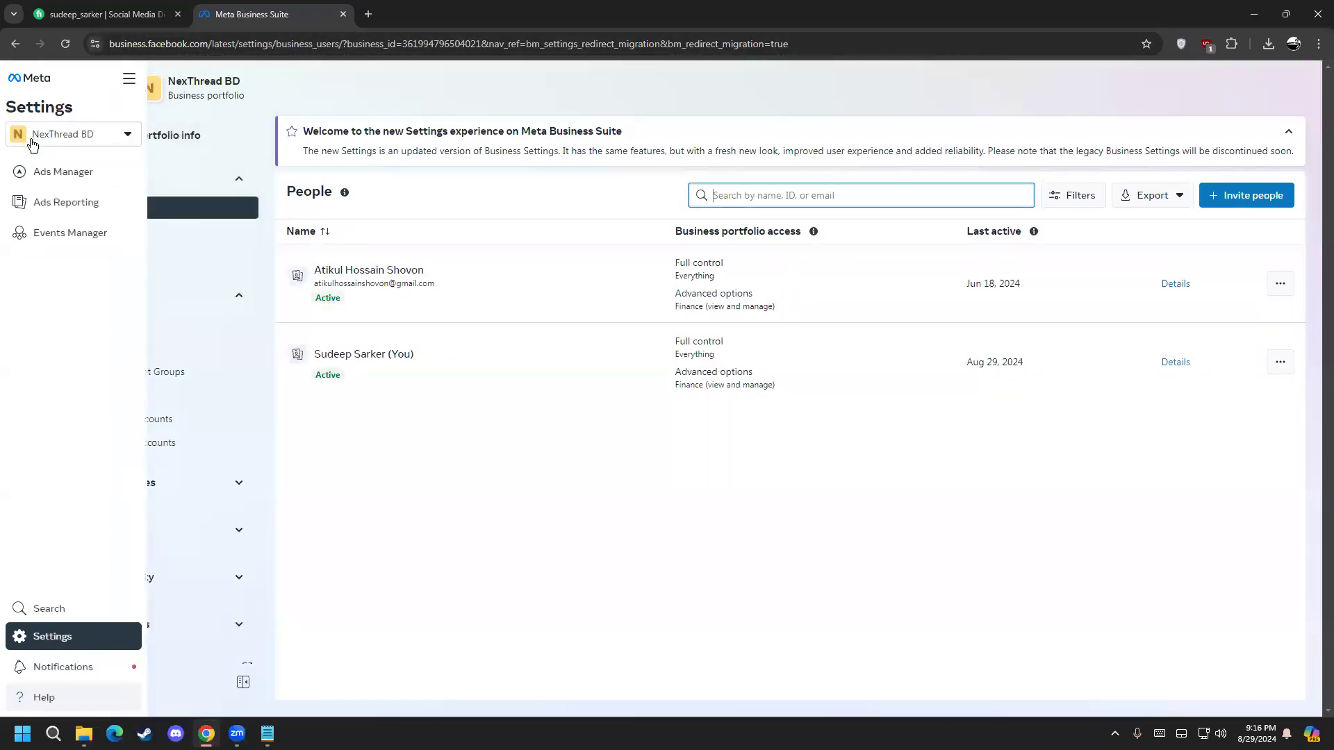
pyautogui.click(88, 145)
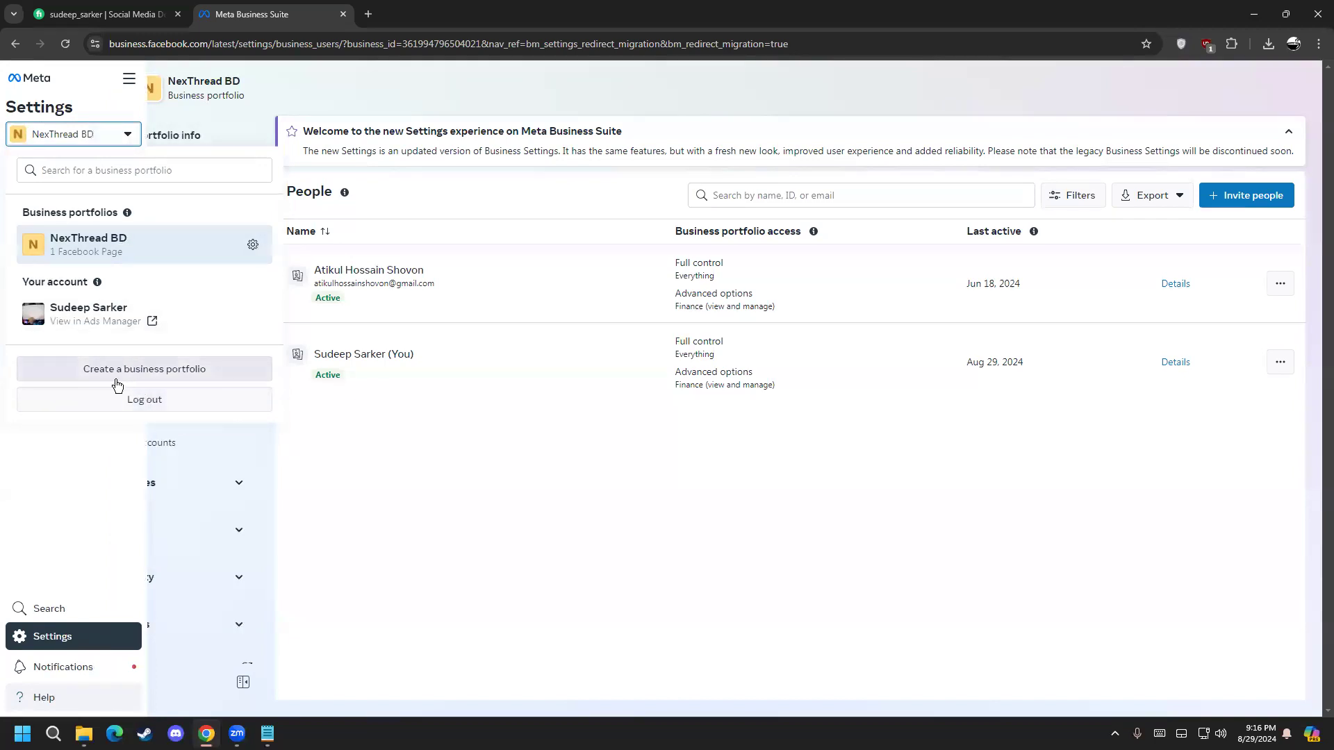
pyautogui.click(158, 370)
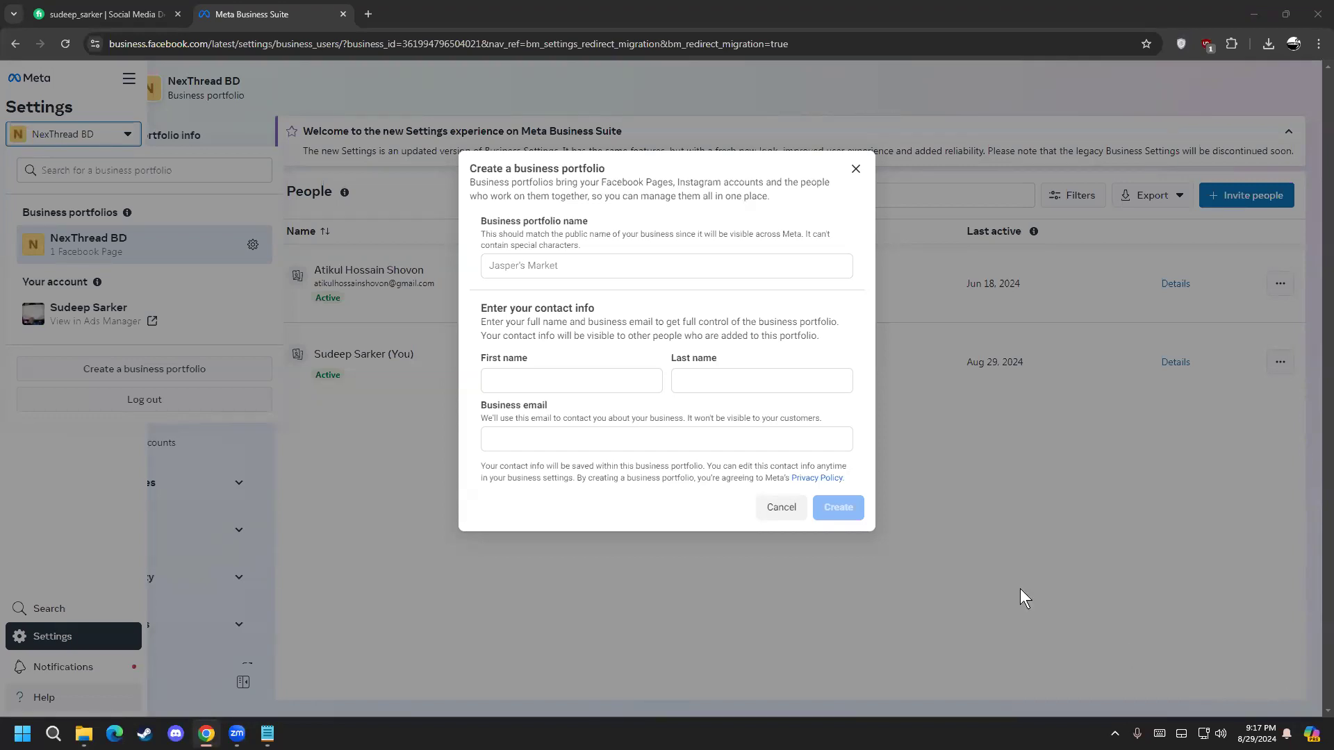
pyautogui.click(850, 181)
pyautogui.click(855, 171)
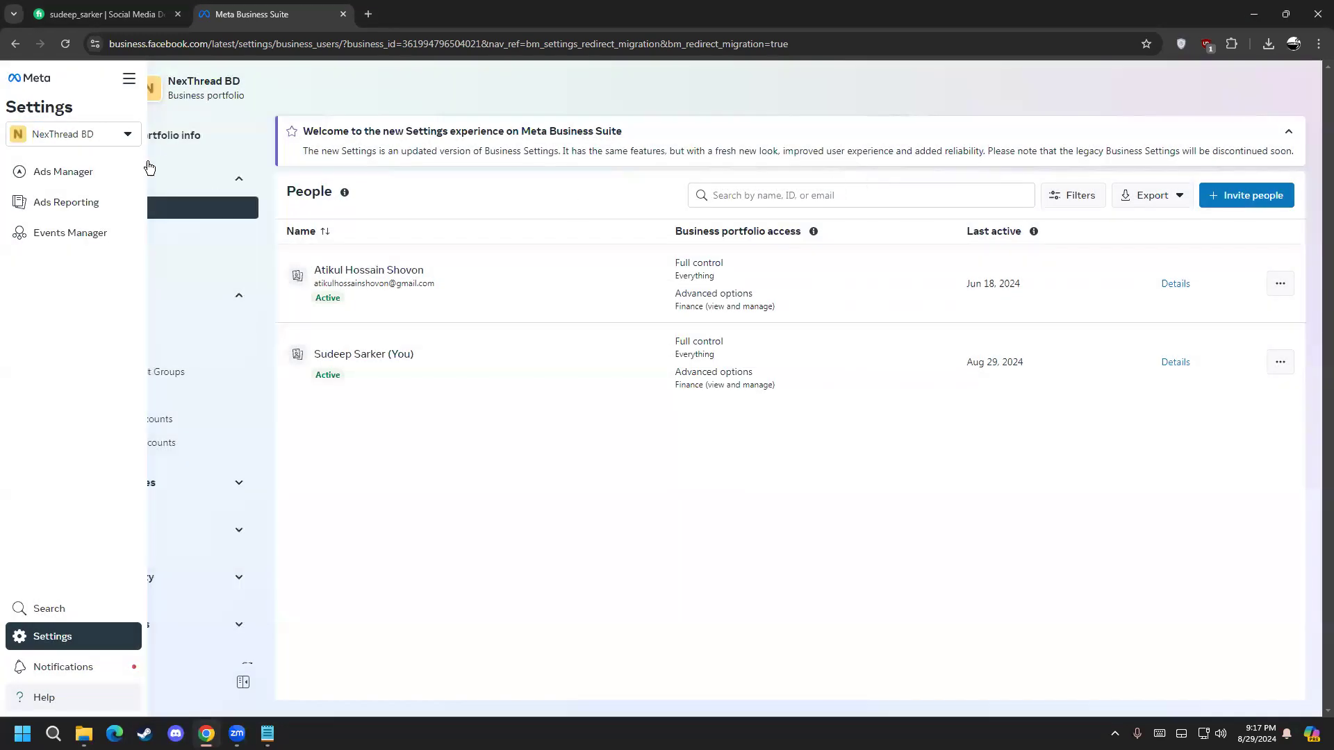
# View the list of business portfolios, close it, and show the desktop
pyautogui.click(123, 143)
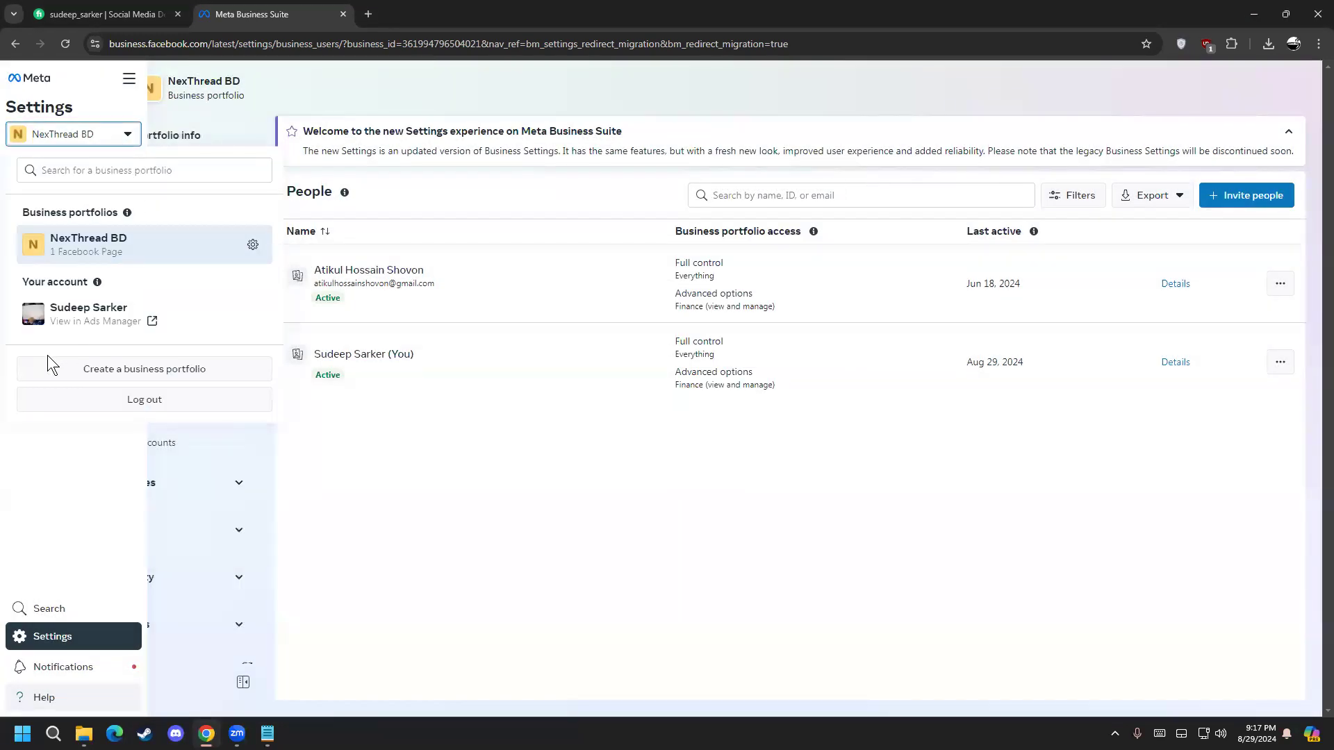
pyautogui.click(488, 99)
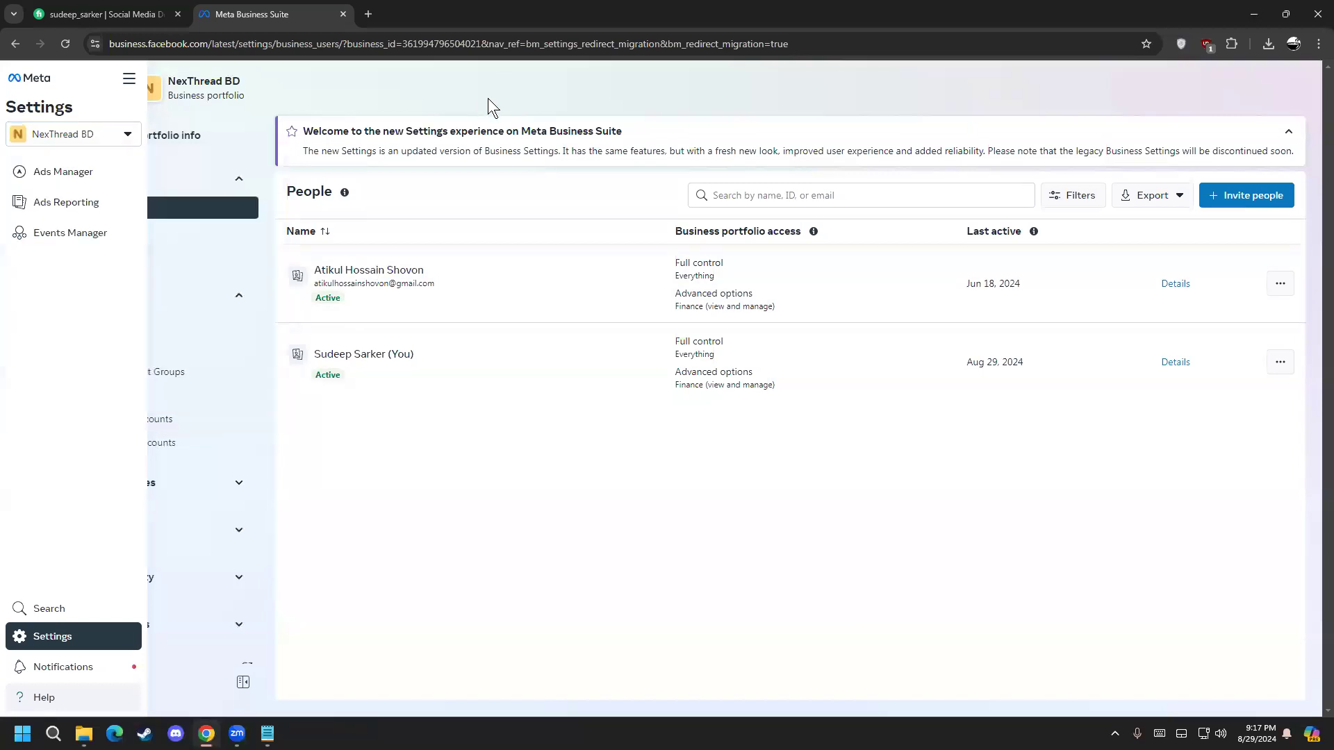
pyautogui.press('super+d')
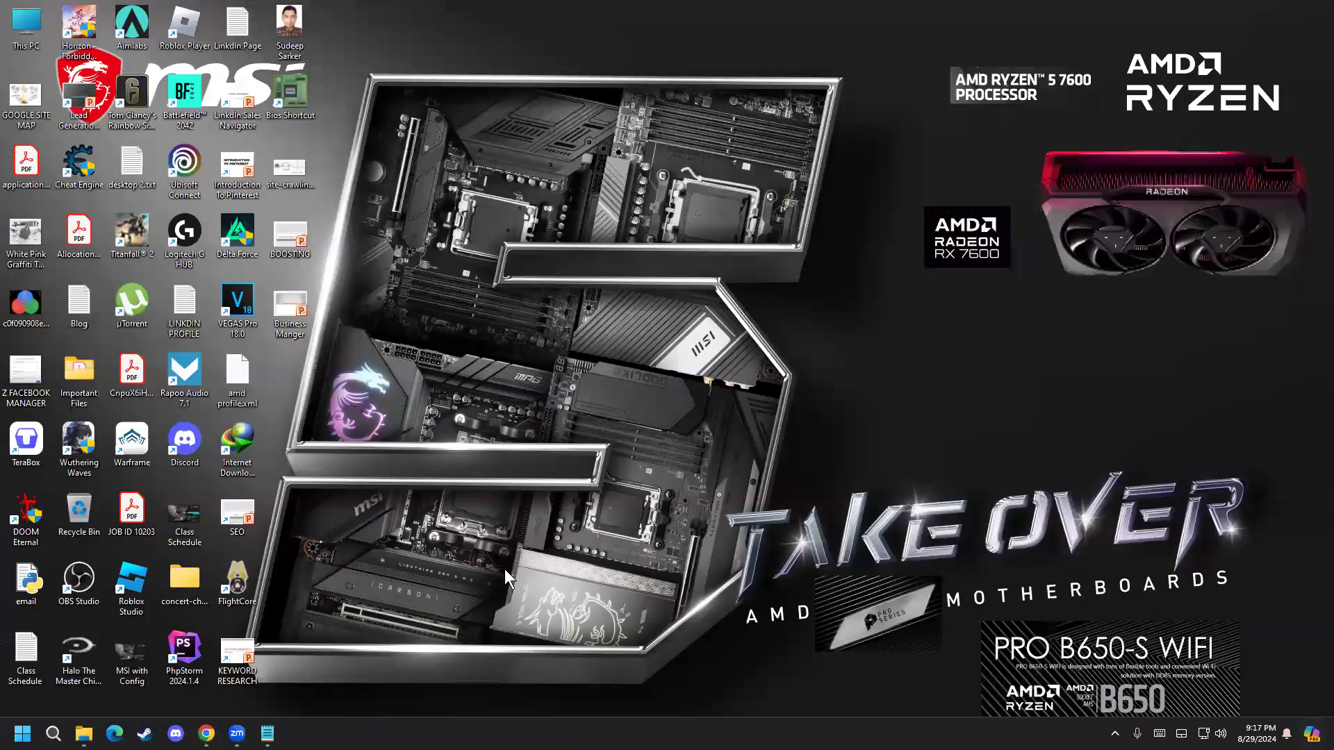
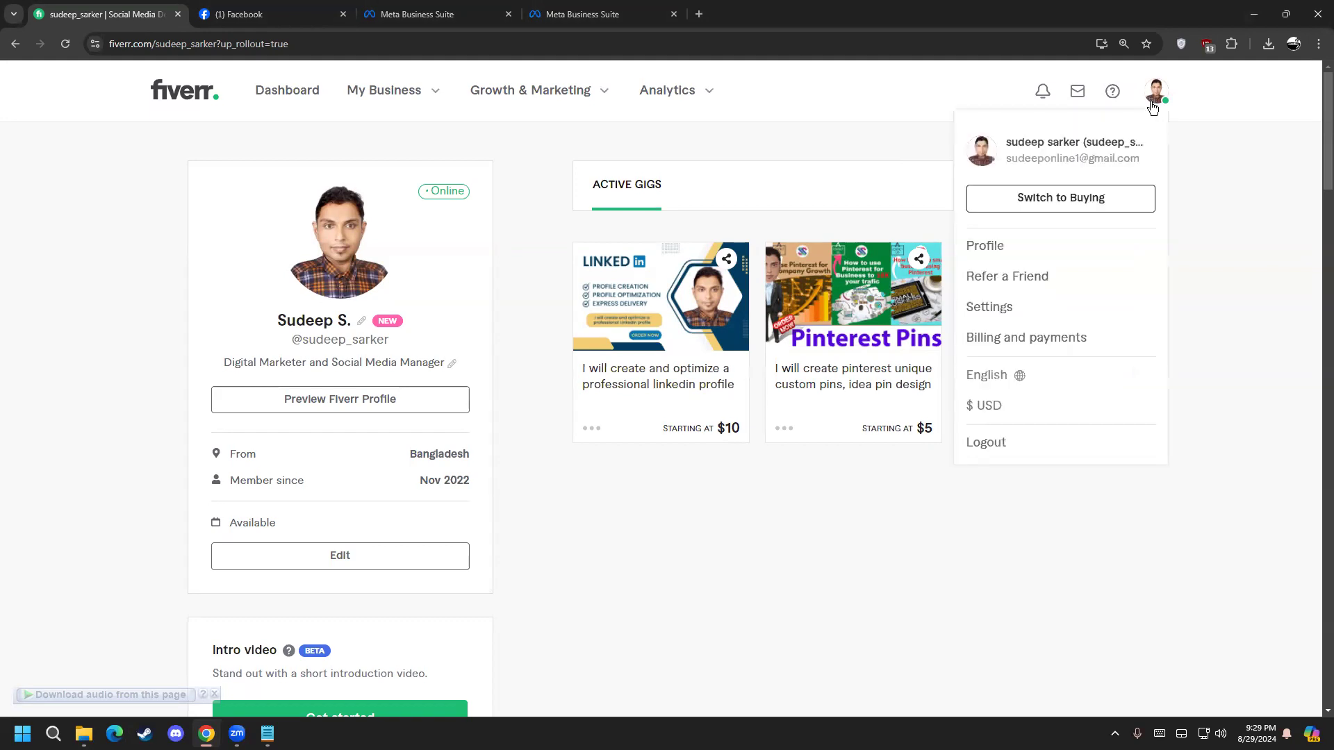
# Open a new Incognito window in the browser and go to fiverr.com
pyautogui.click(1317, 44)
pyautogui.click(1239, 110)
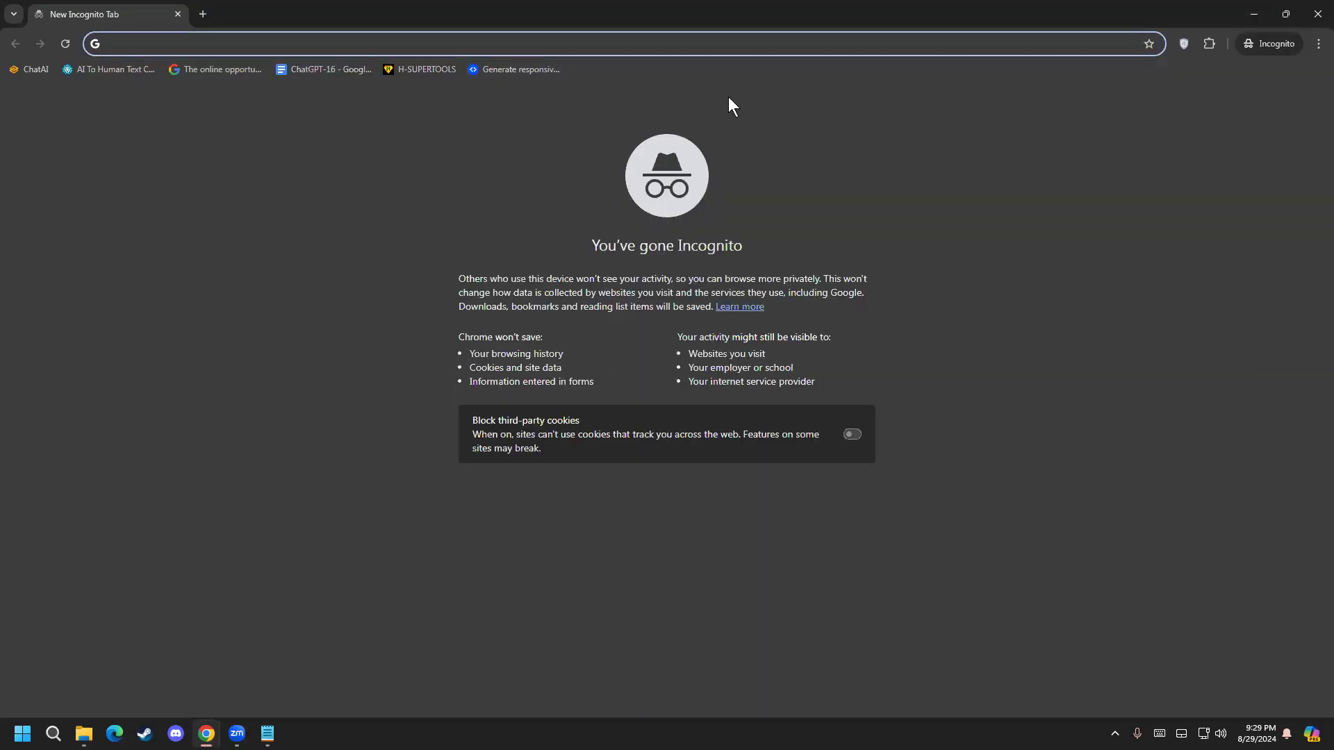
pyautogui.write('f')
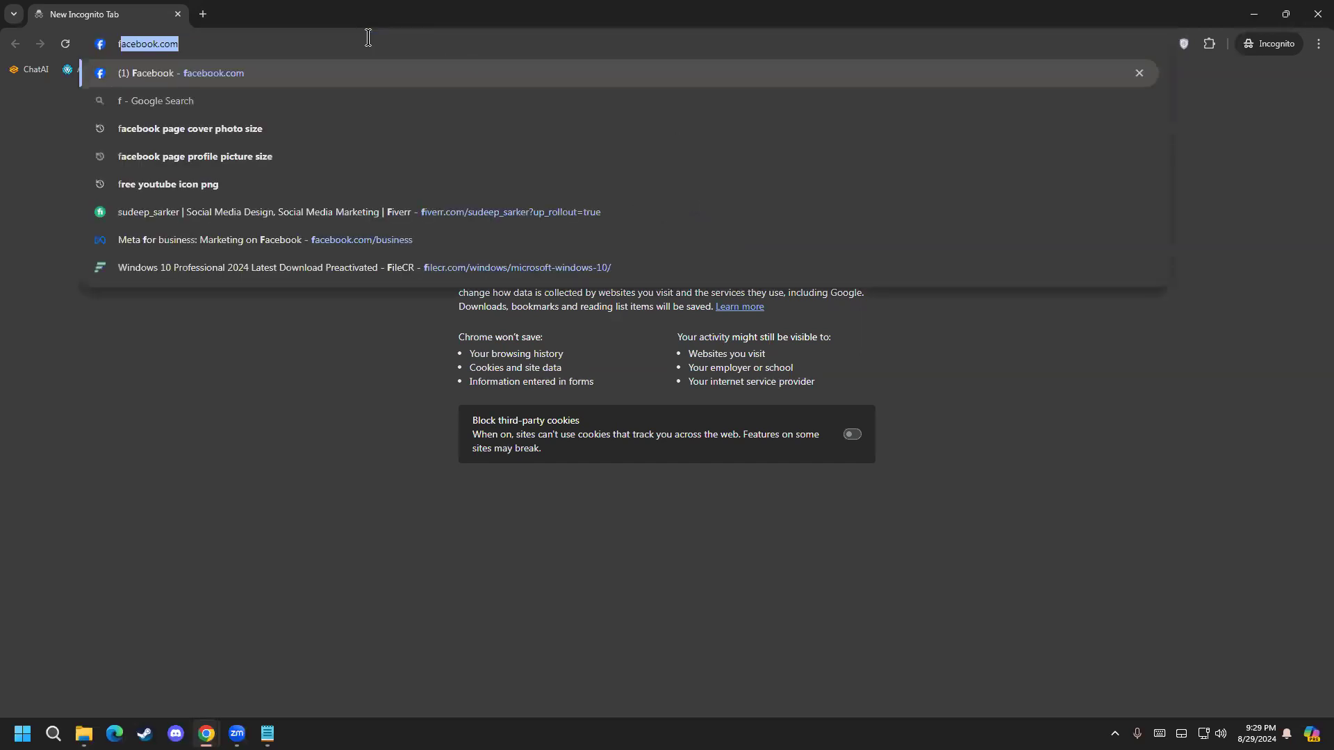
pyautogui.write('iver')
pyautogui.press('Return')
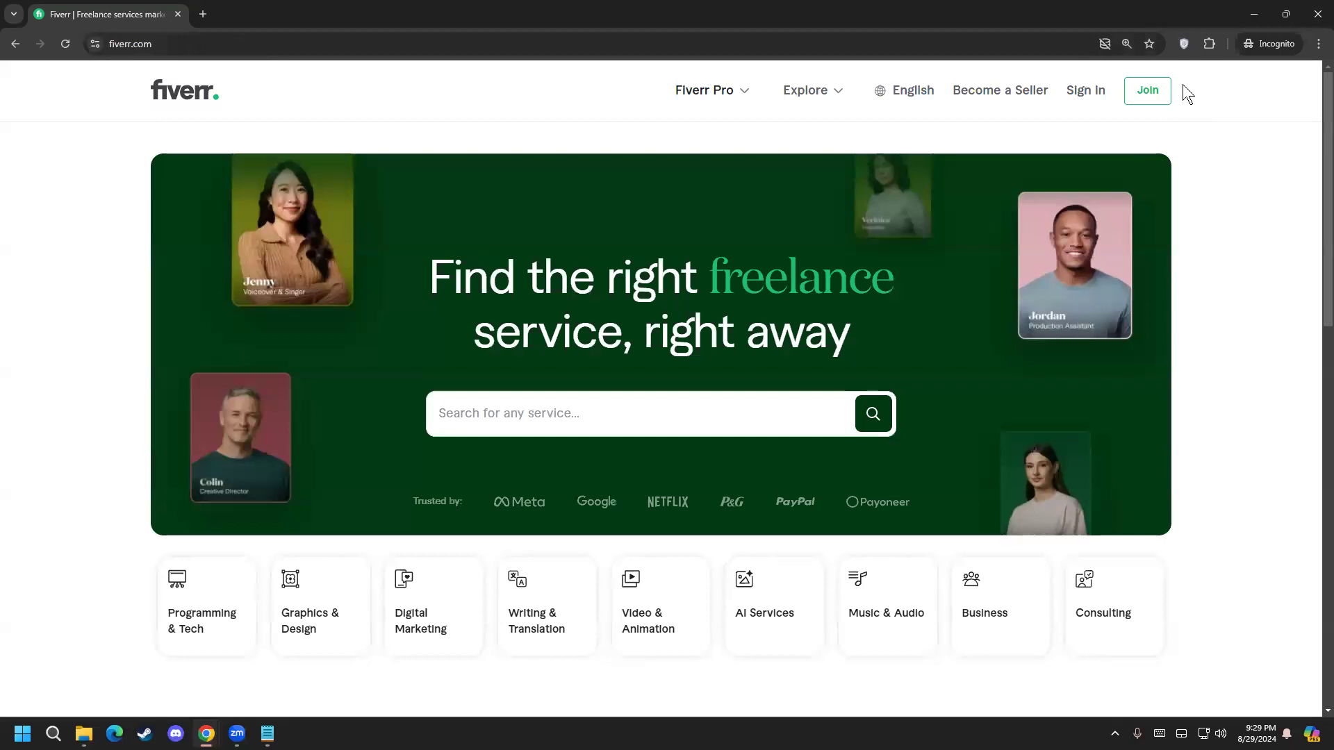
# Search Fiverr for the suggested term "organic facebook marketing" and dismiss the account creation dialog
pyautogui.click(573, 426)
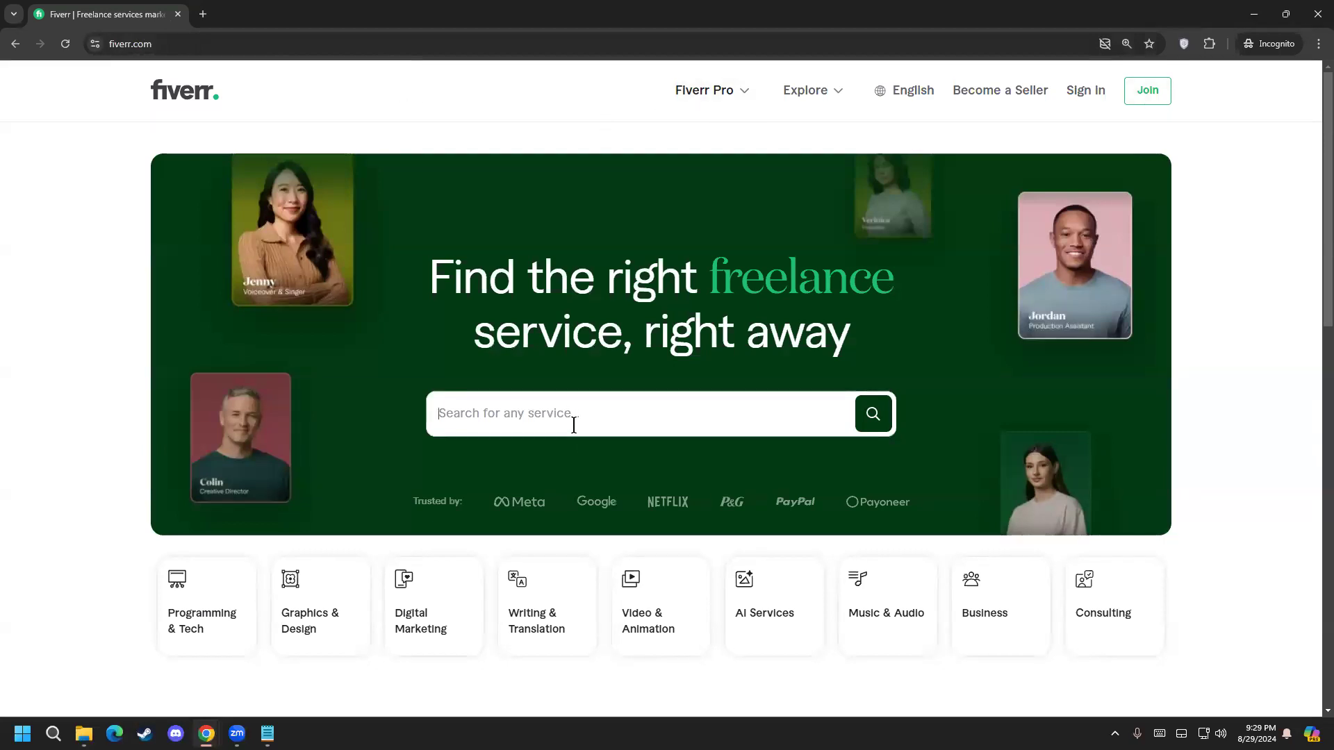
pyautogui.write('faceboo')
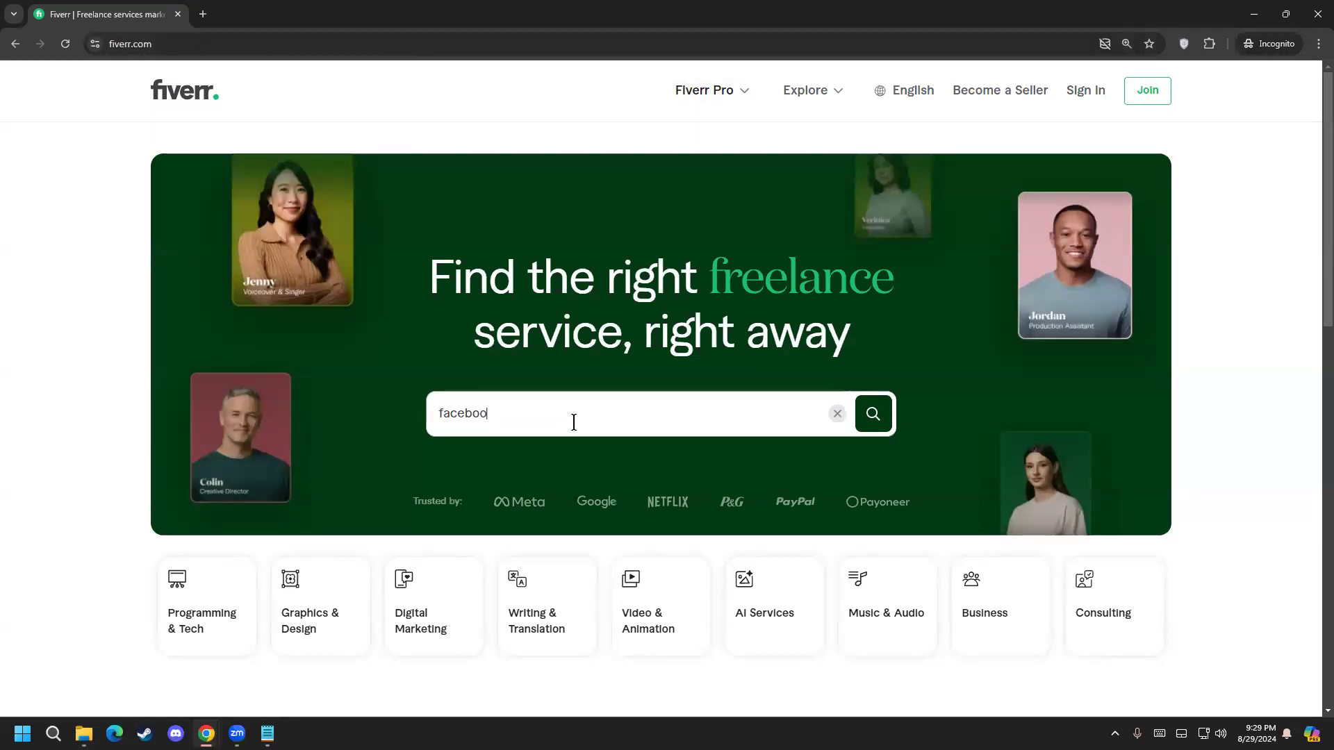
pyautogui.write('k organic')
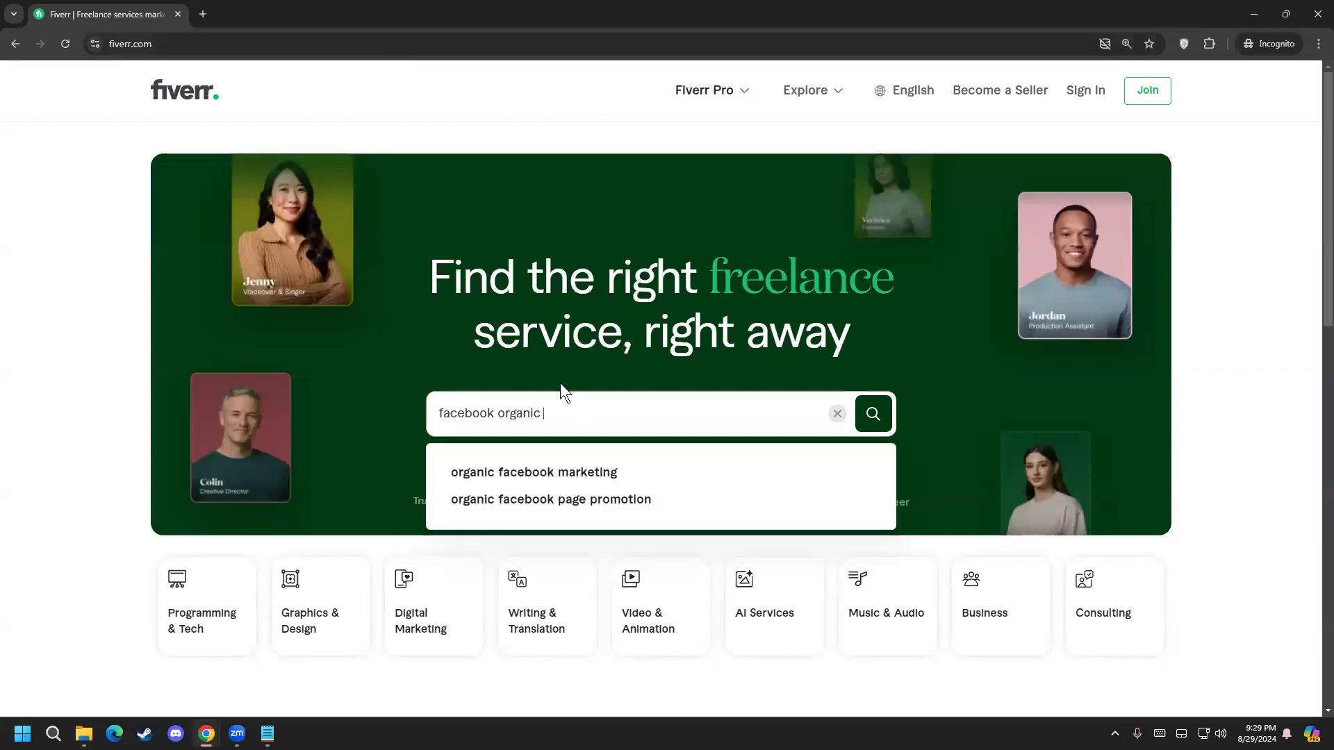
pyautogui.click(545, 472)
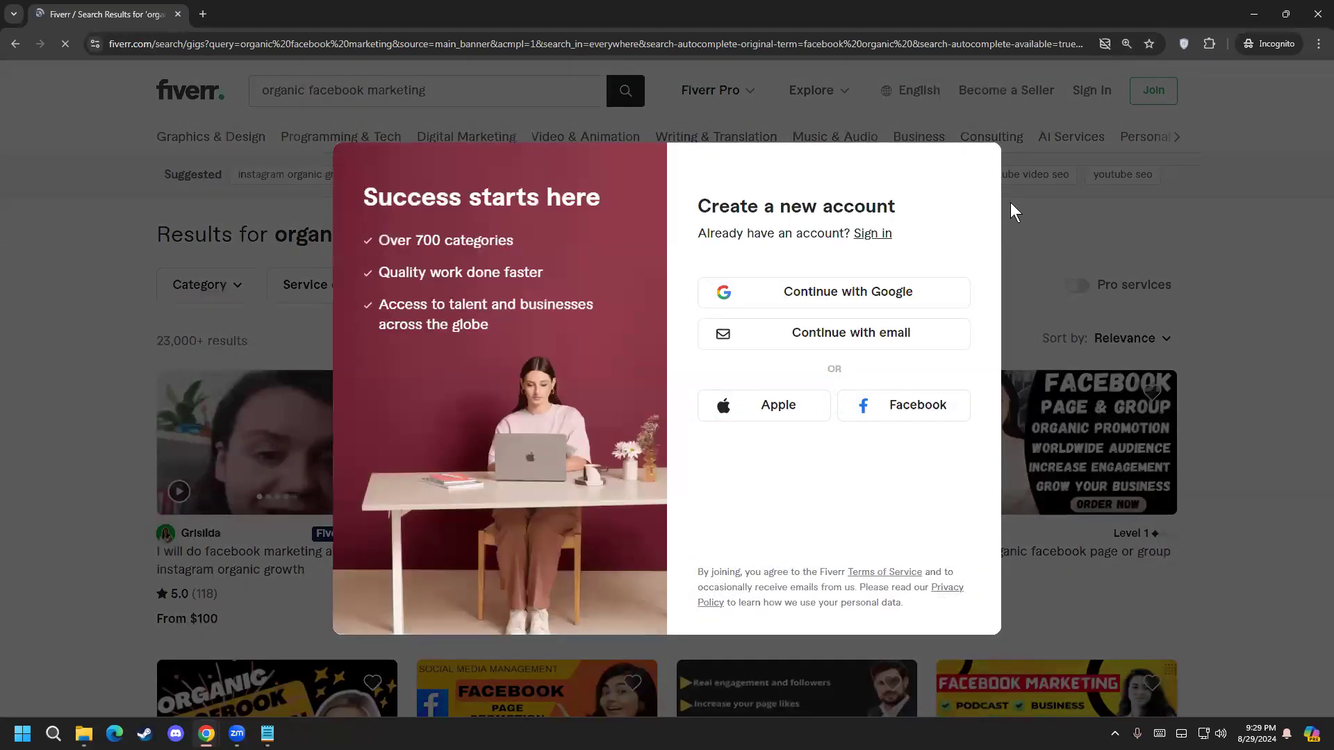
pyautogui.click(1049, 186)
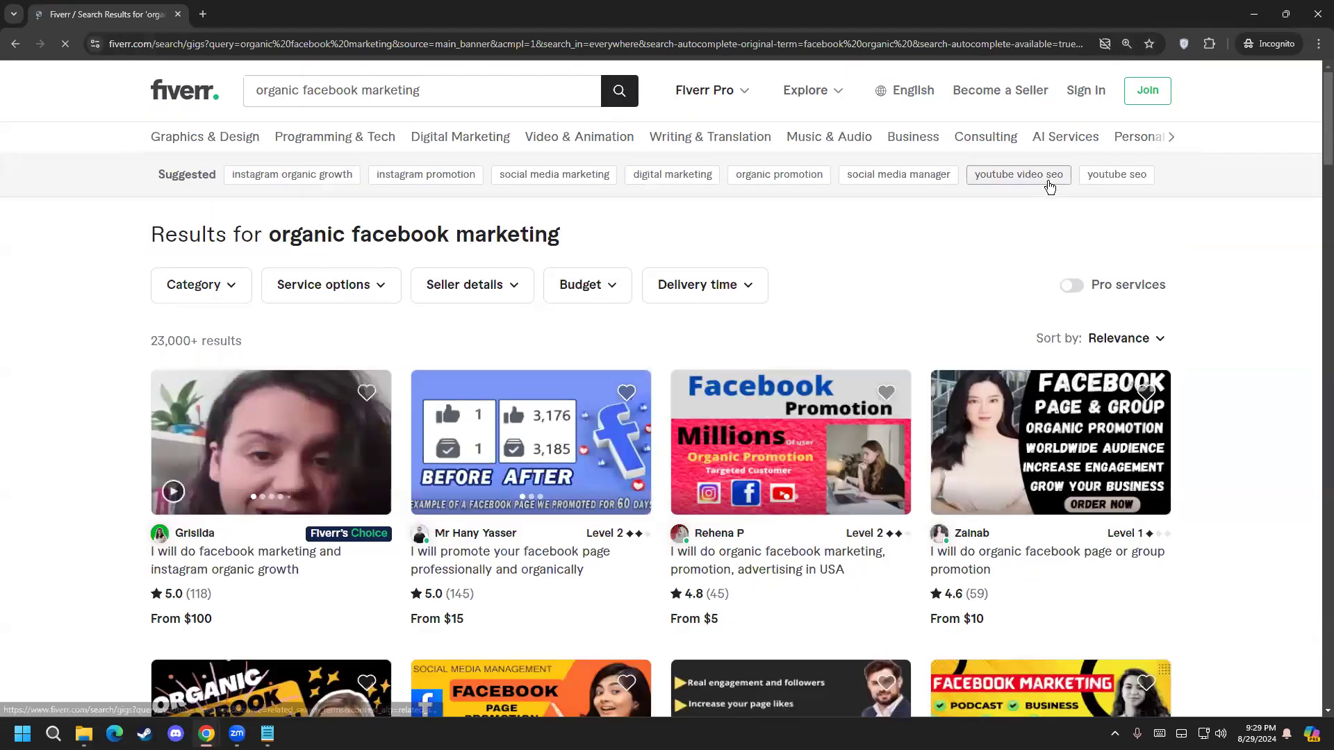
# Highlight the result count above the organic facebook marketing gigs and clear the highlight
pyautogui.moveTo(140, 337); pyautogui.dragTo(186, 336)
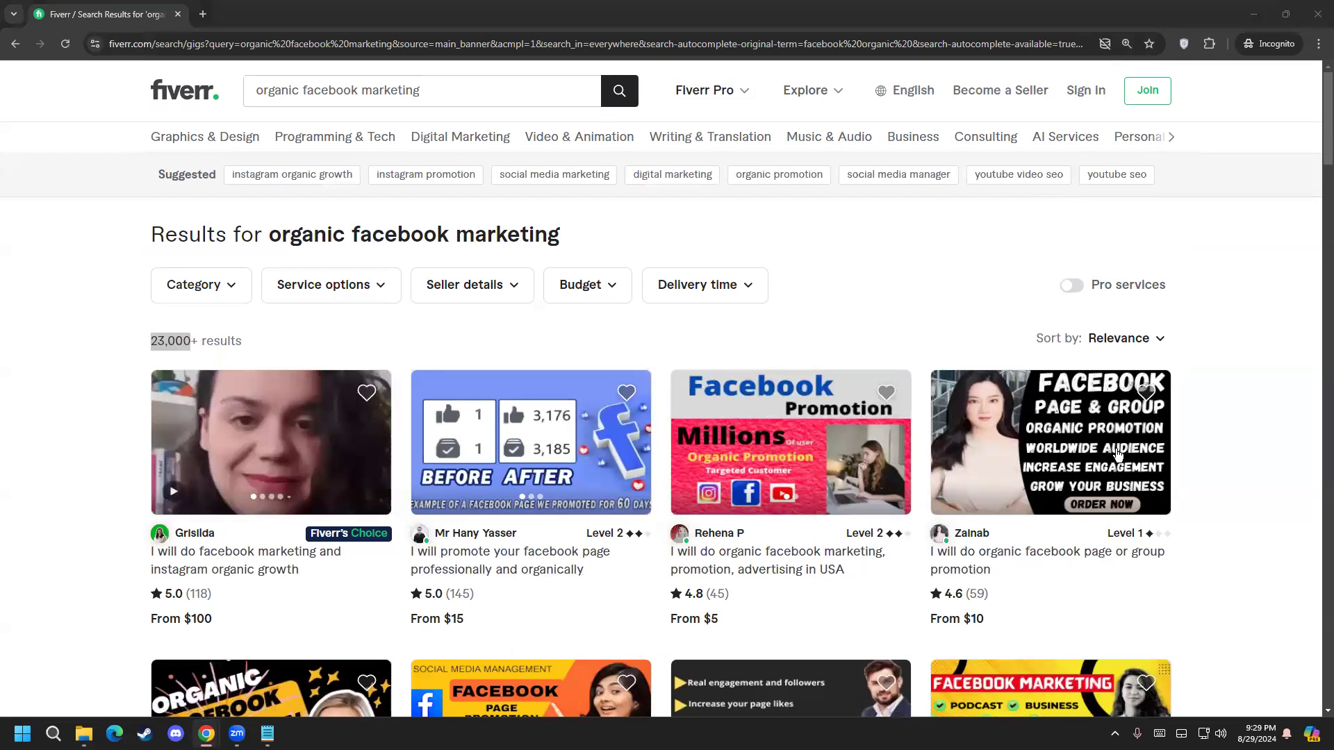
pyautogui.click(212, 330)
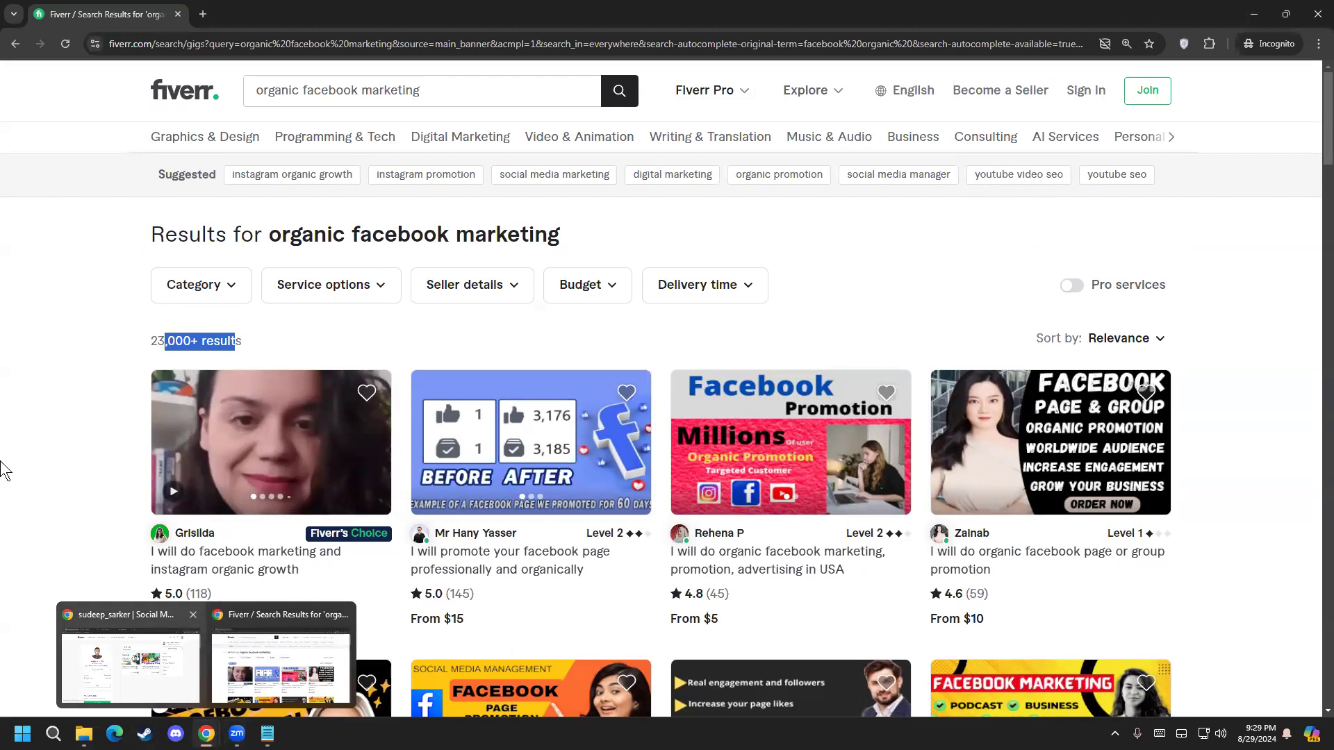
pyautogui.click(31, 417)
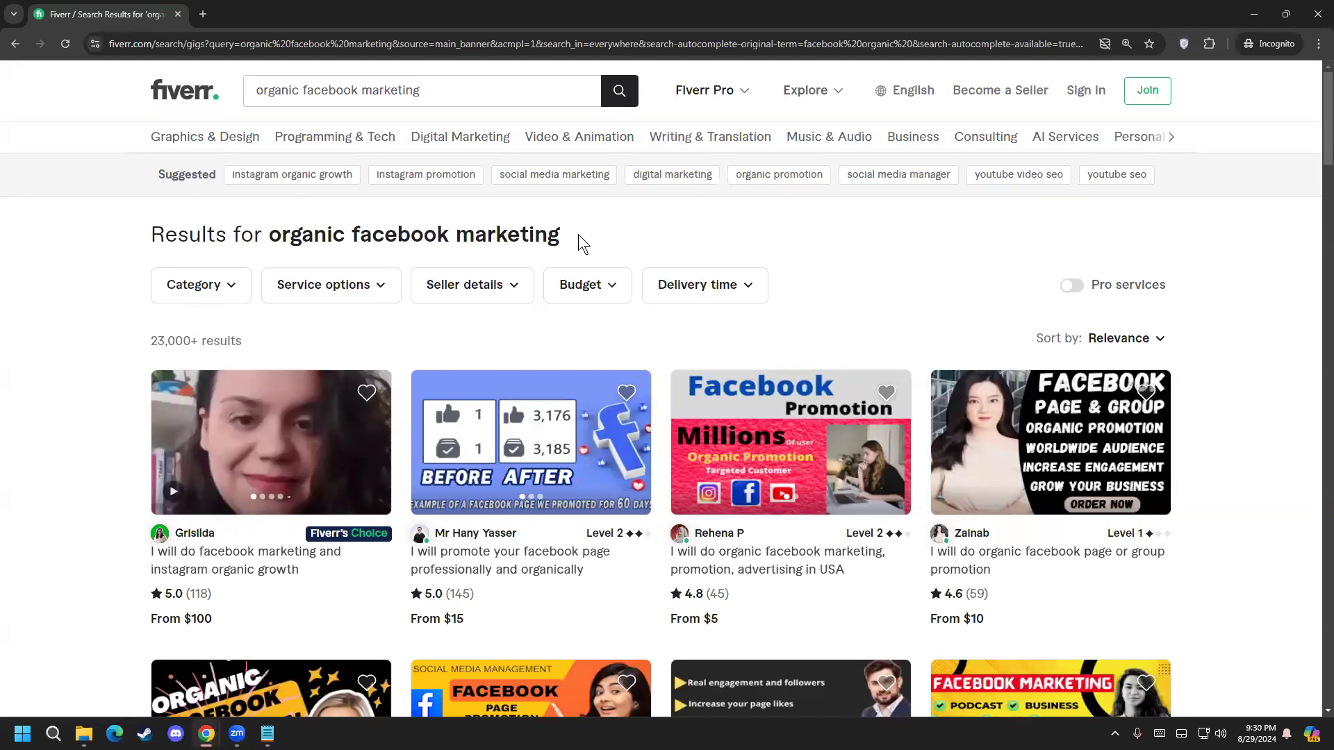
# Open the gig "I will do organic facebook page promotion" from the search results in a new tab and switch to it
pyautogui.scroll(-1, 208, 425)
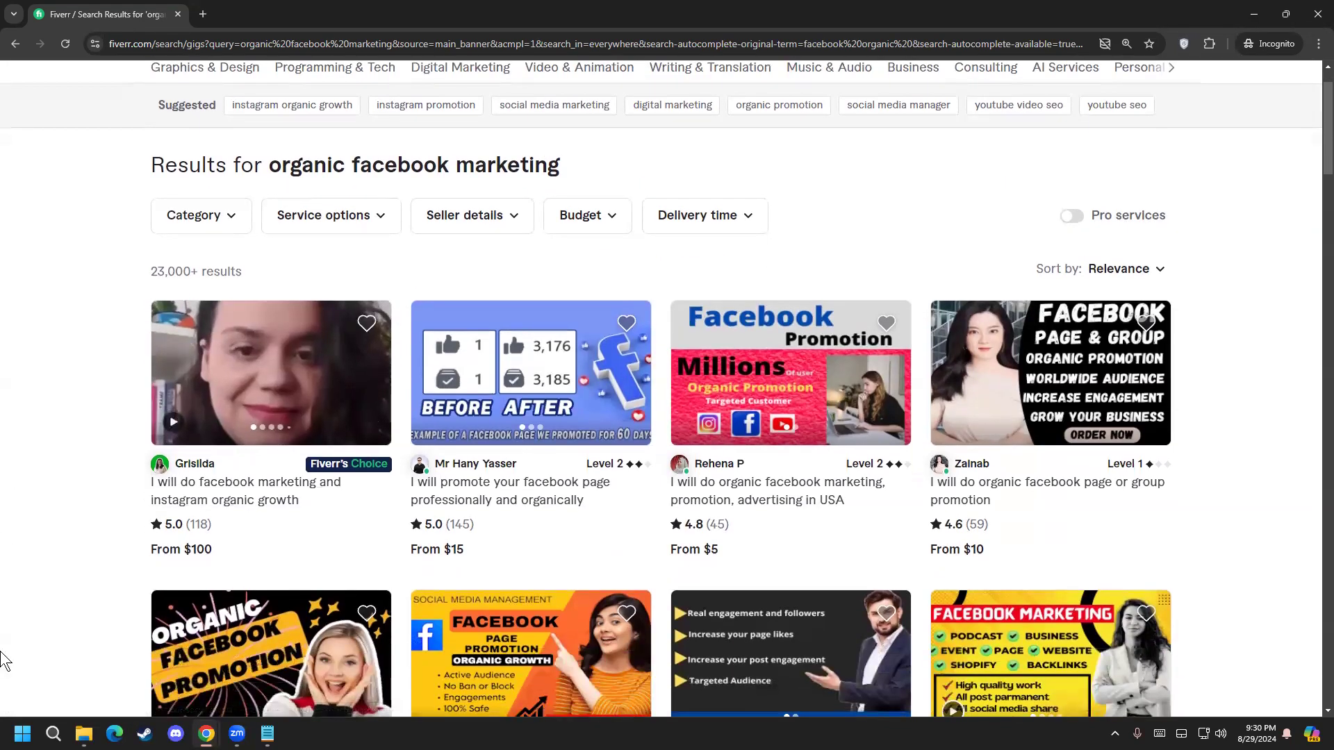
pyautogui.scroll(-3, 309, 636)
pyautogui.rightClick(281, 482)
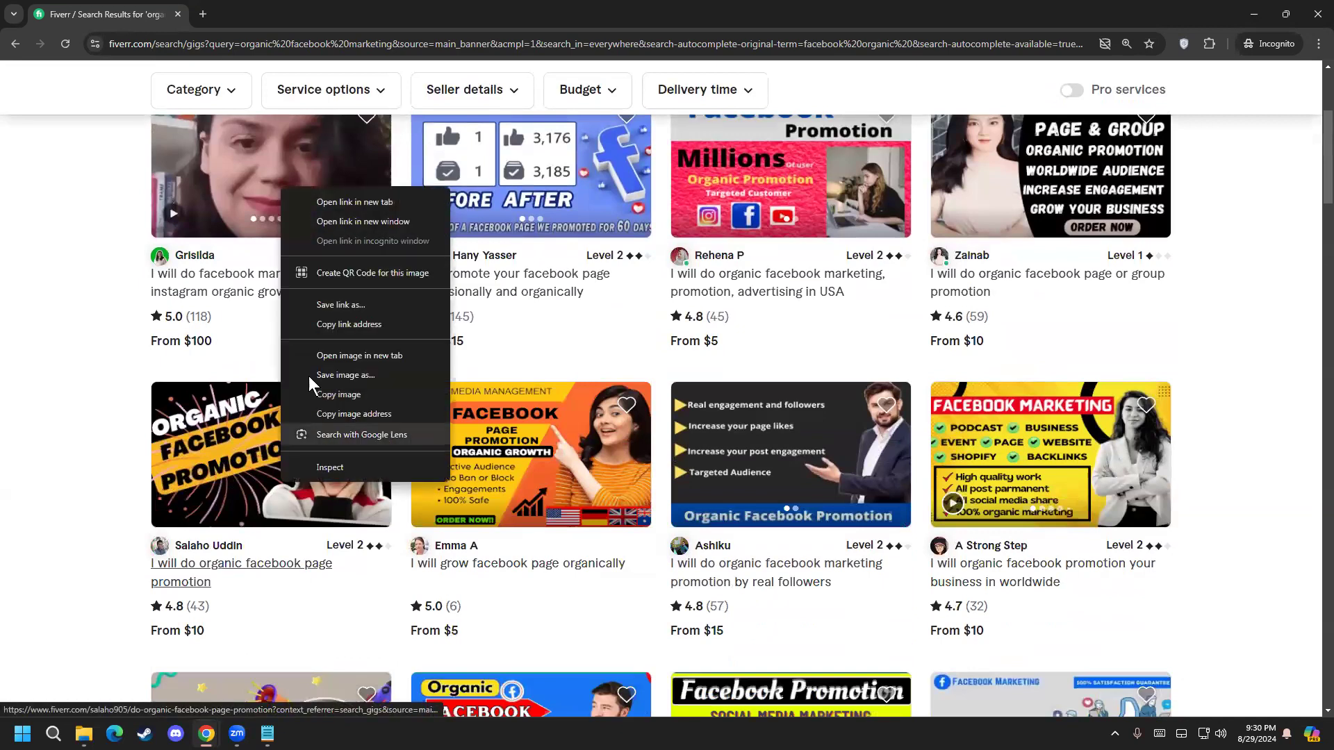
pyautogui.click(354, 202)
pyautogui.click(272, 10)
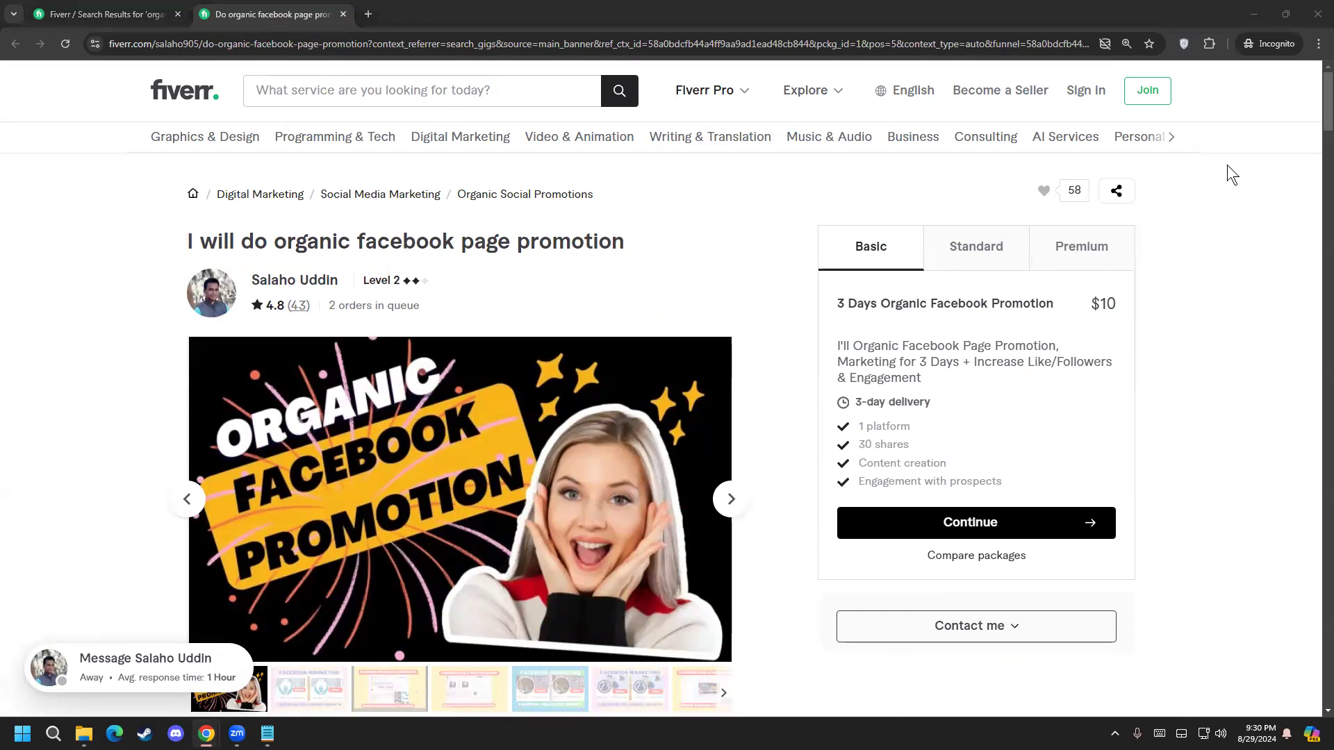
# Examine the gig's title and the services included in its Basic package
pyautogui.moveTo(188, 244); pyautogui.dragTo(511, 217)
pyautogui.click(513, 218)
pyautogui.moveTo(865, 427); pyautogui.dragTo(946, 464)
pyautogui.moveTo(870, 481); pyautogui.dragTo(985, 481)
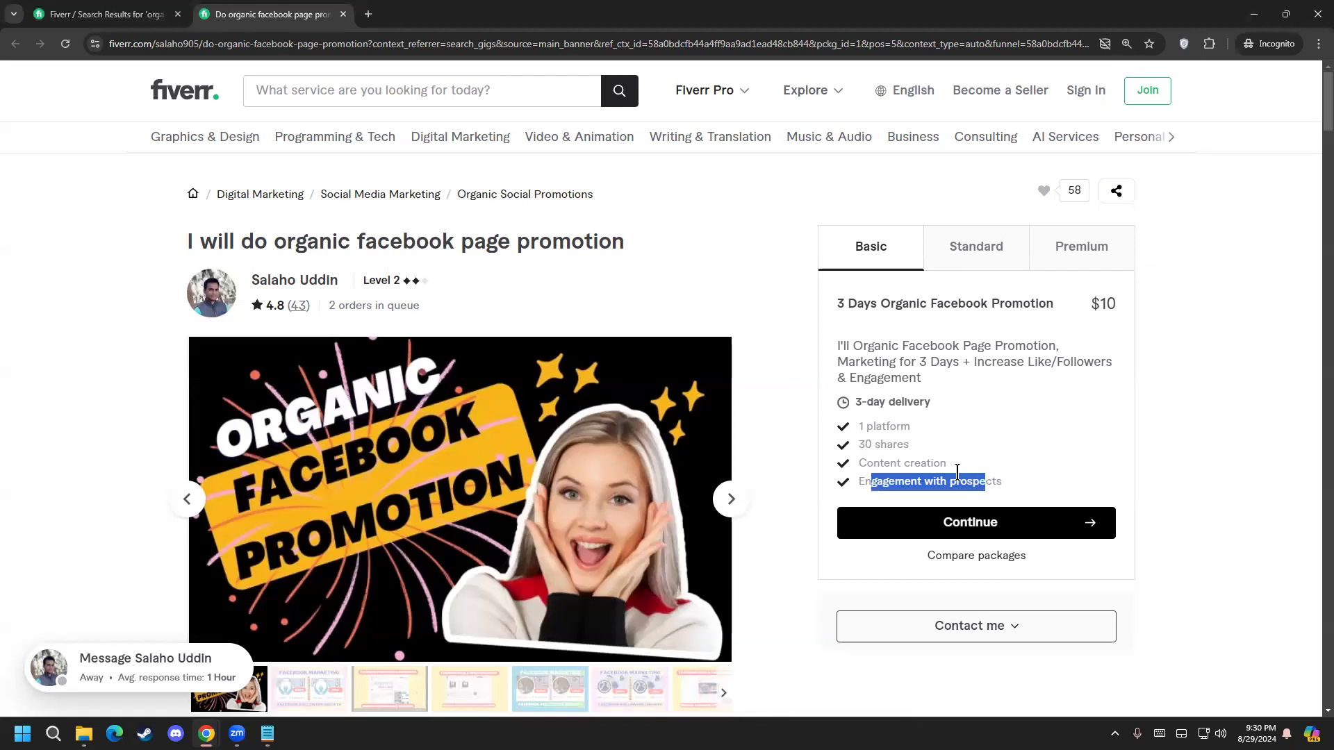
pyautogui.click(1079, 312)
# Show the gig's Premium package and examine its price and included services
pyautogui.click(1085, 248)
pyautogui.doubleClick(1113, 304)
pyautogui.click(896, 428)
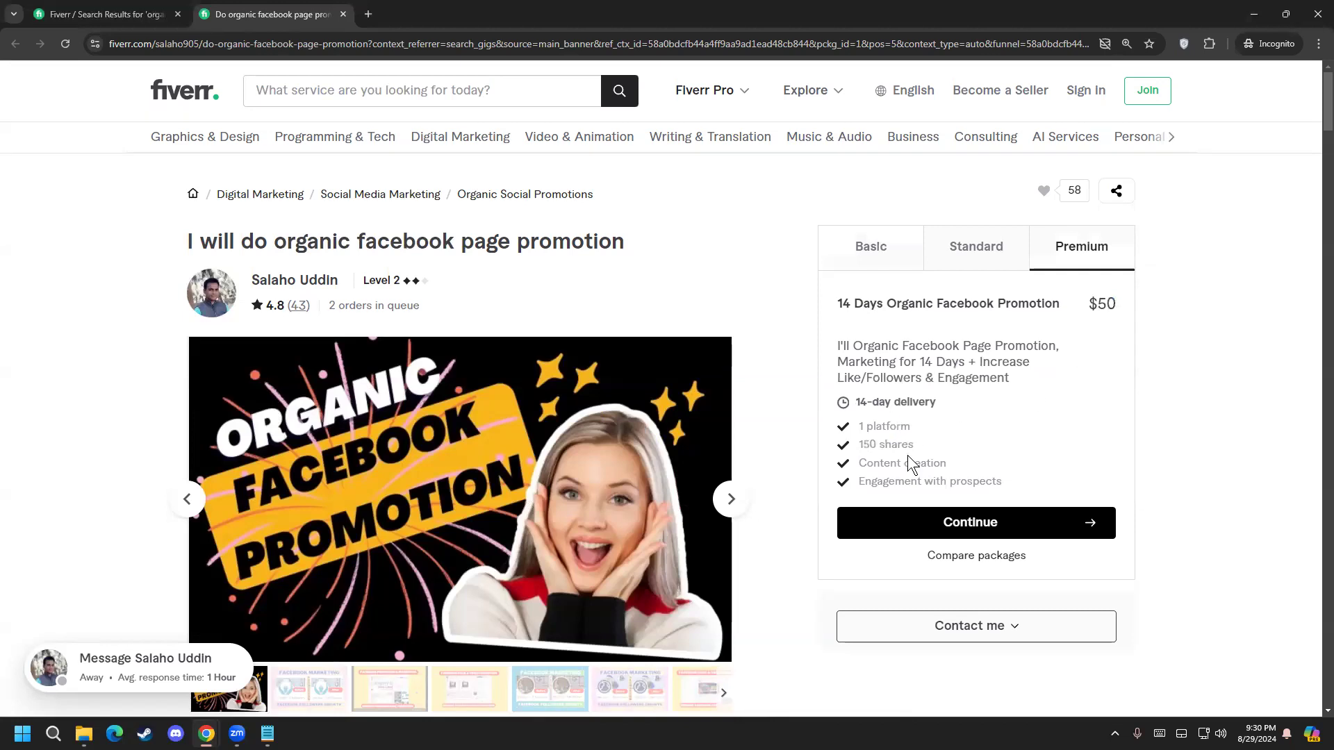
pyautogui.moveTo(908, 462); pyautogui.dragTo(854, 468)
pyautogui.moveTo(956, 482); pyautogui.dragTo(910, 484)
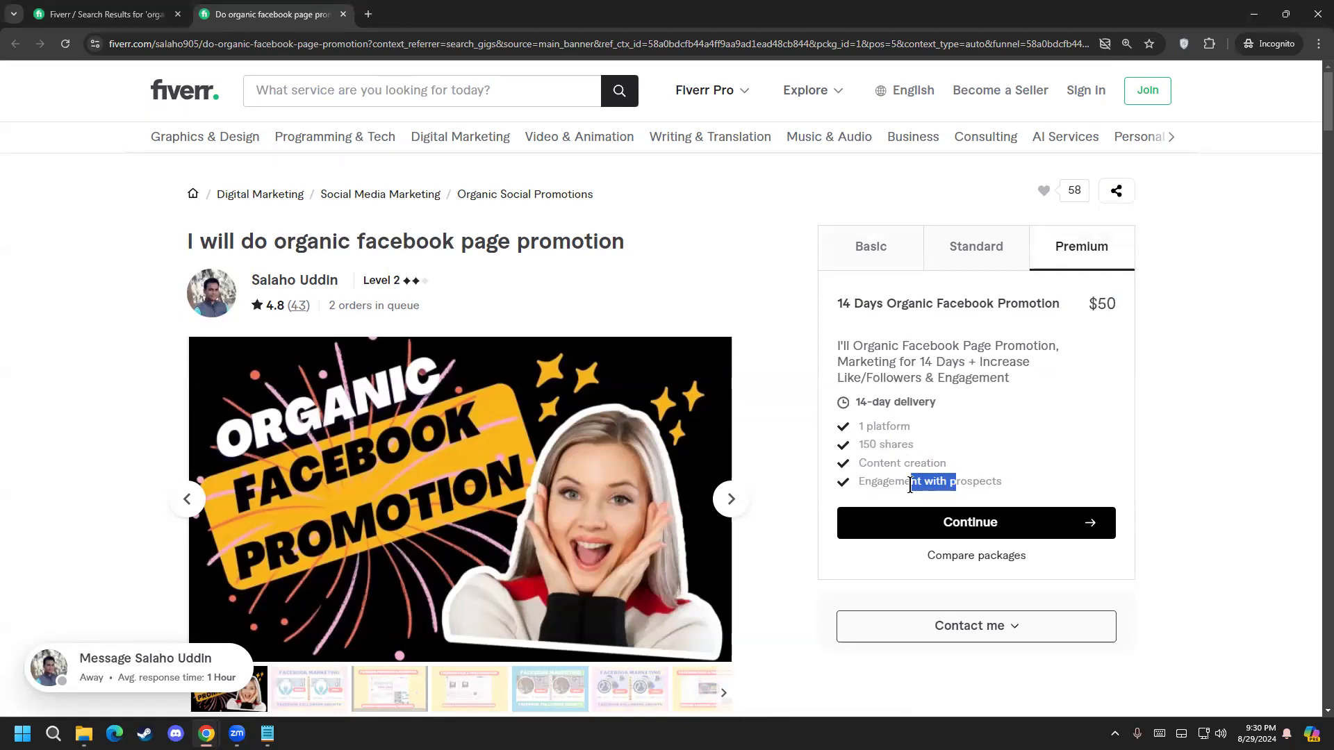
# Return to the organic facebook marketing results, highlight the result count, and close the gig's tab
pyautogui.click(154, 9)
pyautogui.scroll(4, 46, 469)
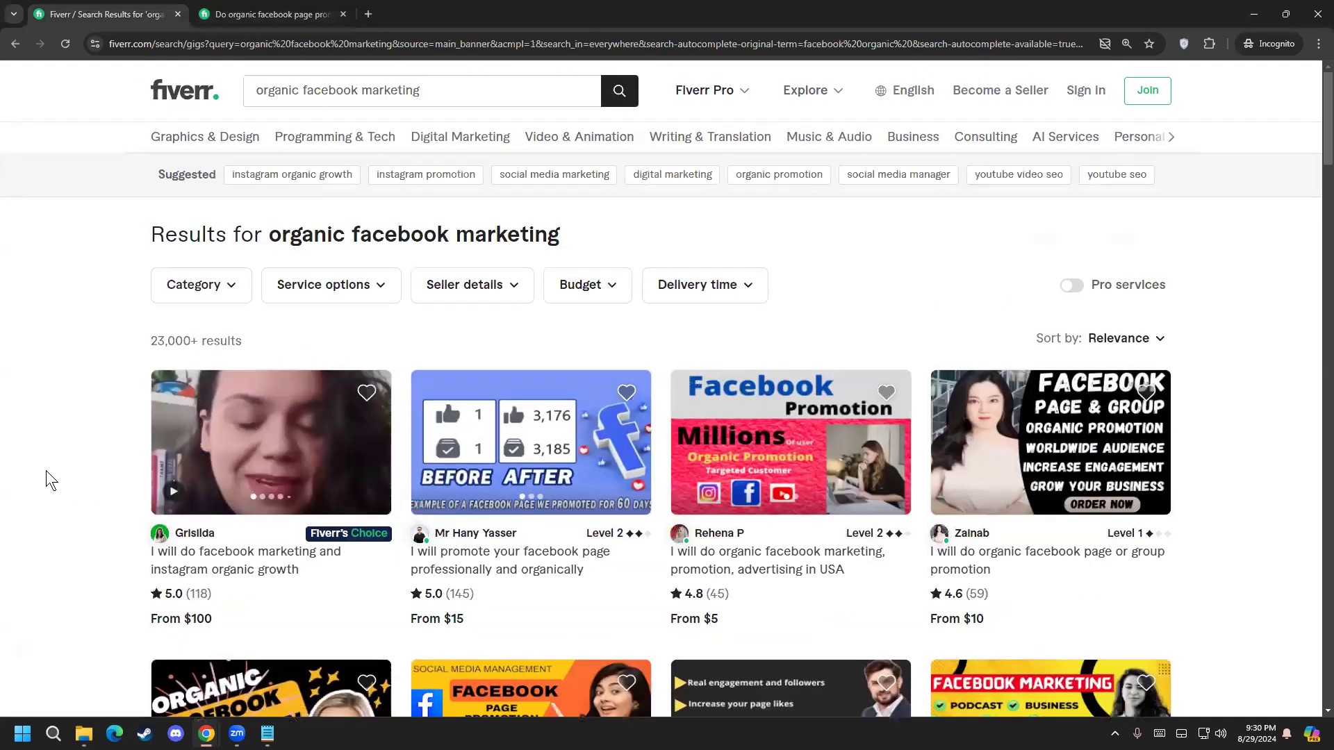
pyautogui.moveTo(228, 342); pyautogui.dragTo(141, 345)
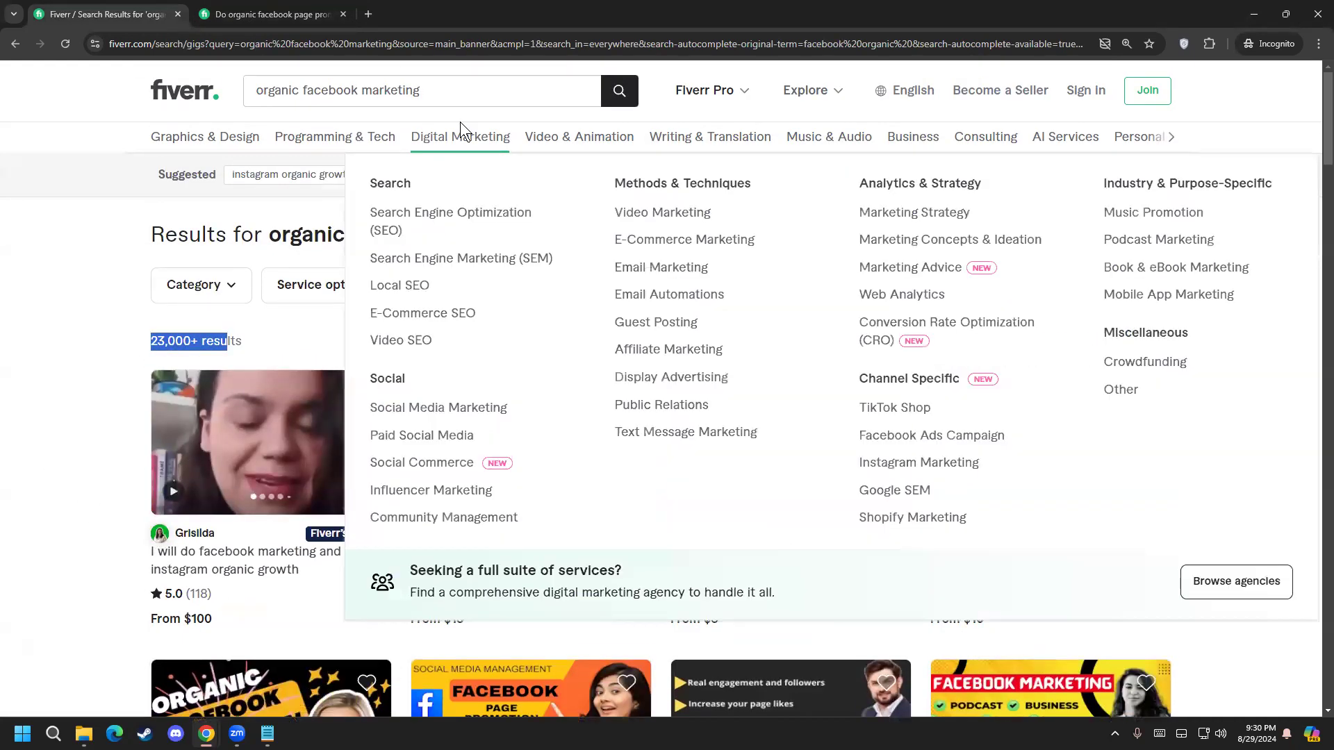
pyautogui.click(343, 14)
# Search Fiverr for "facebook boost"
pyautogui.click(439, 88)
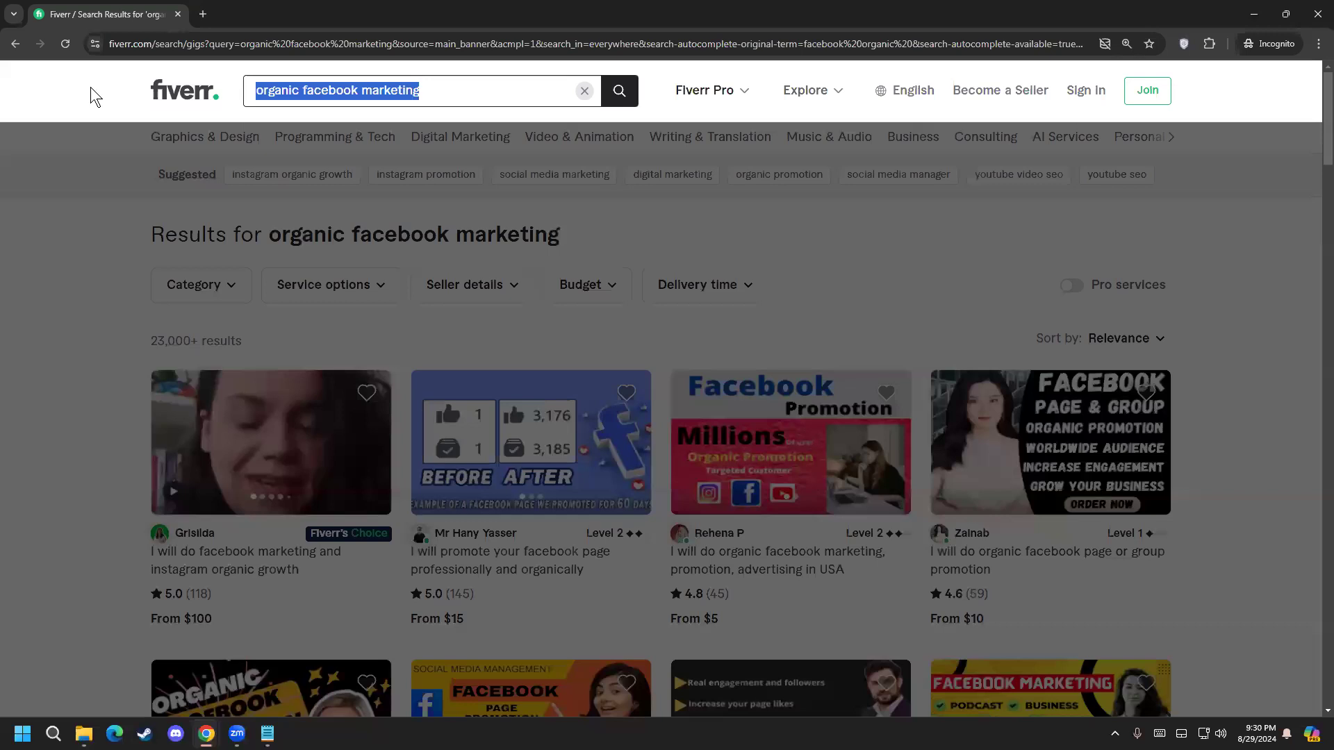
pyautogui.write('facebook')
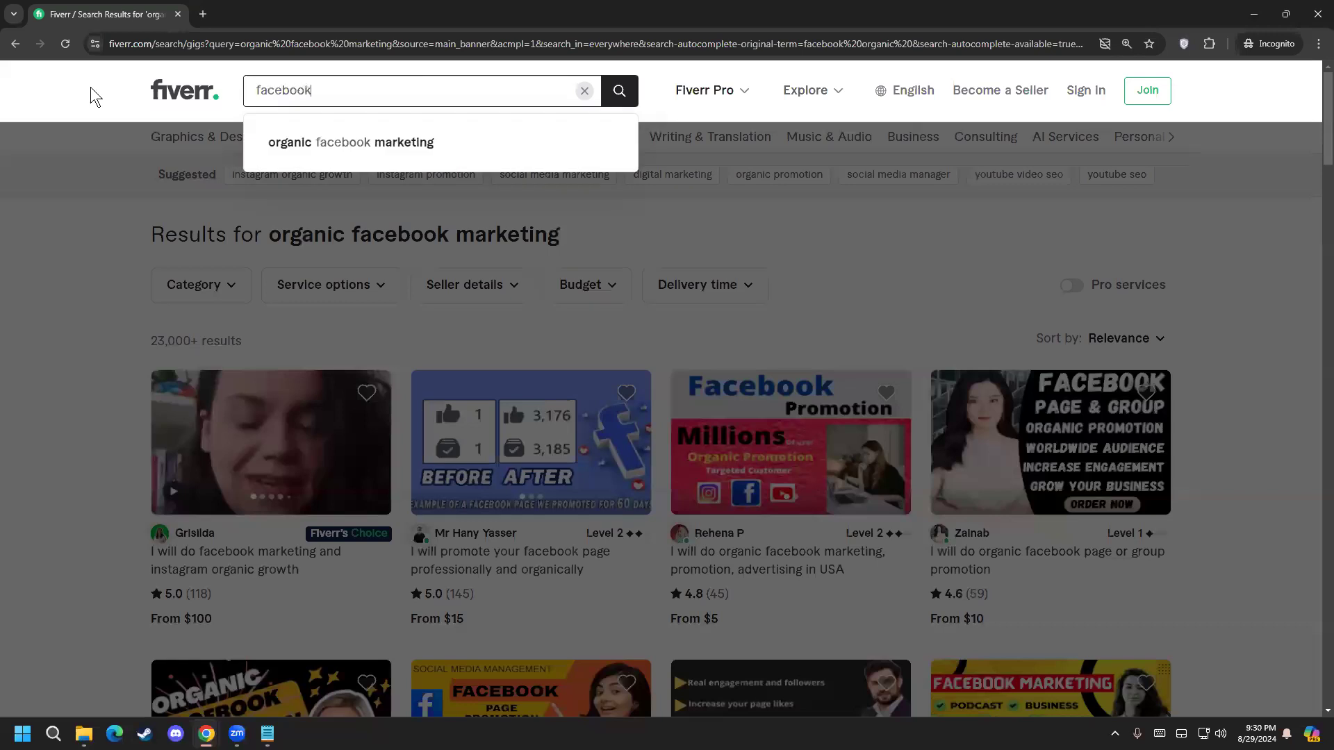
pyautogui.write(' boost')
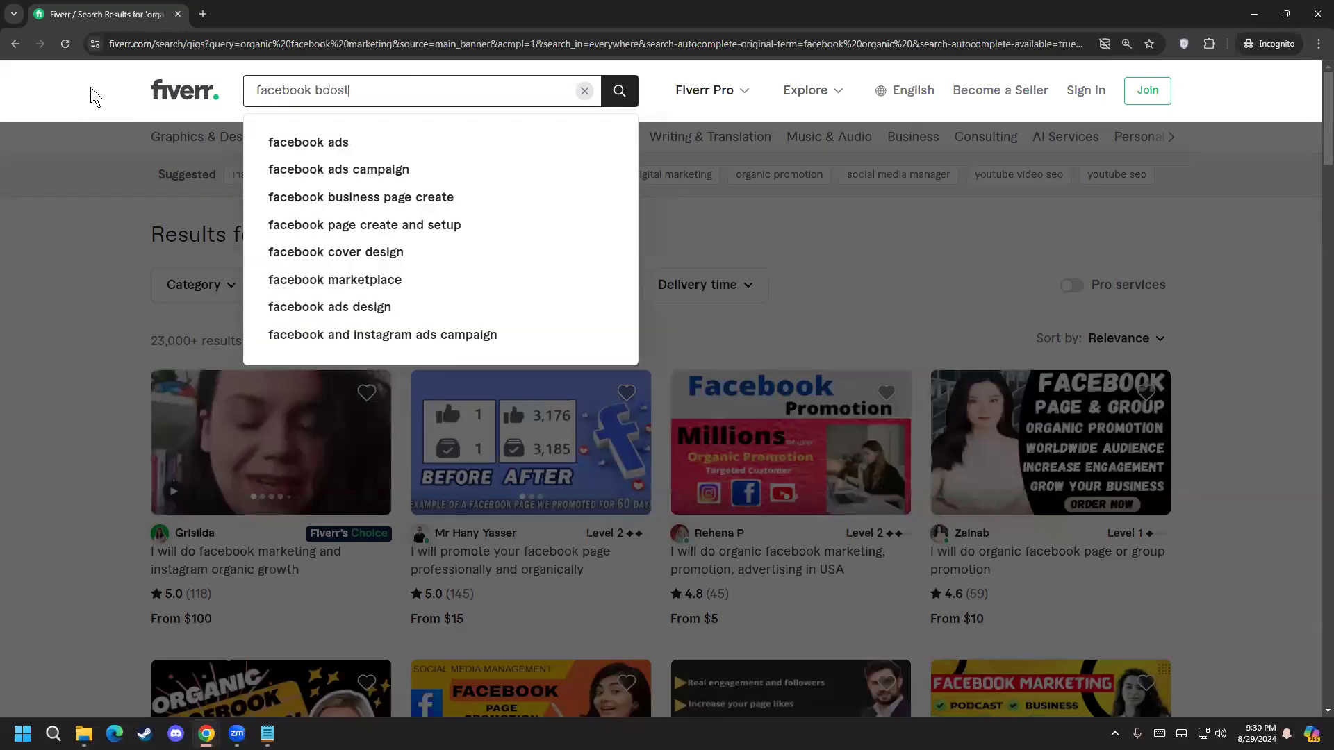
pyautogui.press('Return')
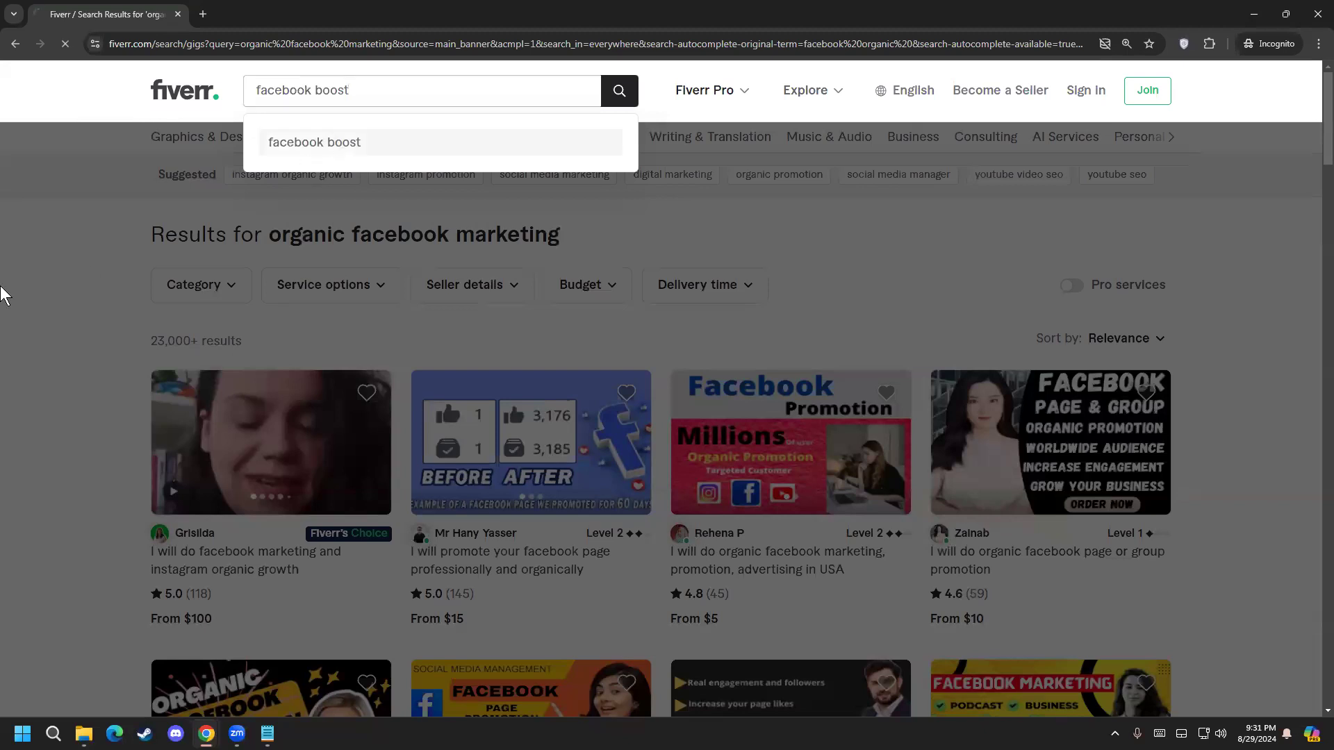
# Highlight the result count above the facebook boost gigs
pyautogui.scroll(-2, 7, 292)
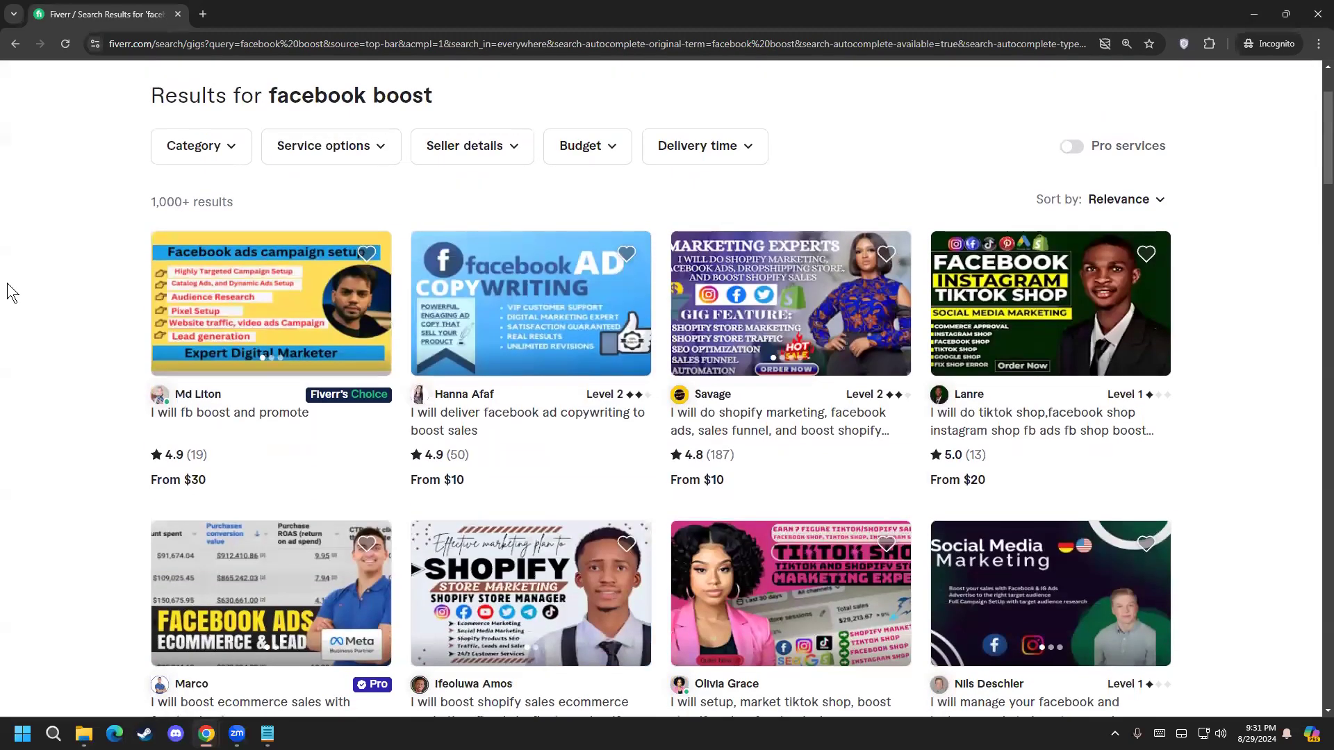
pyautogui.scroll(2, 9, 289)
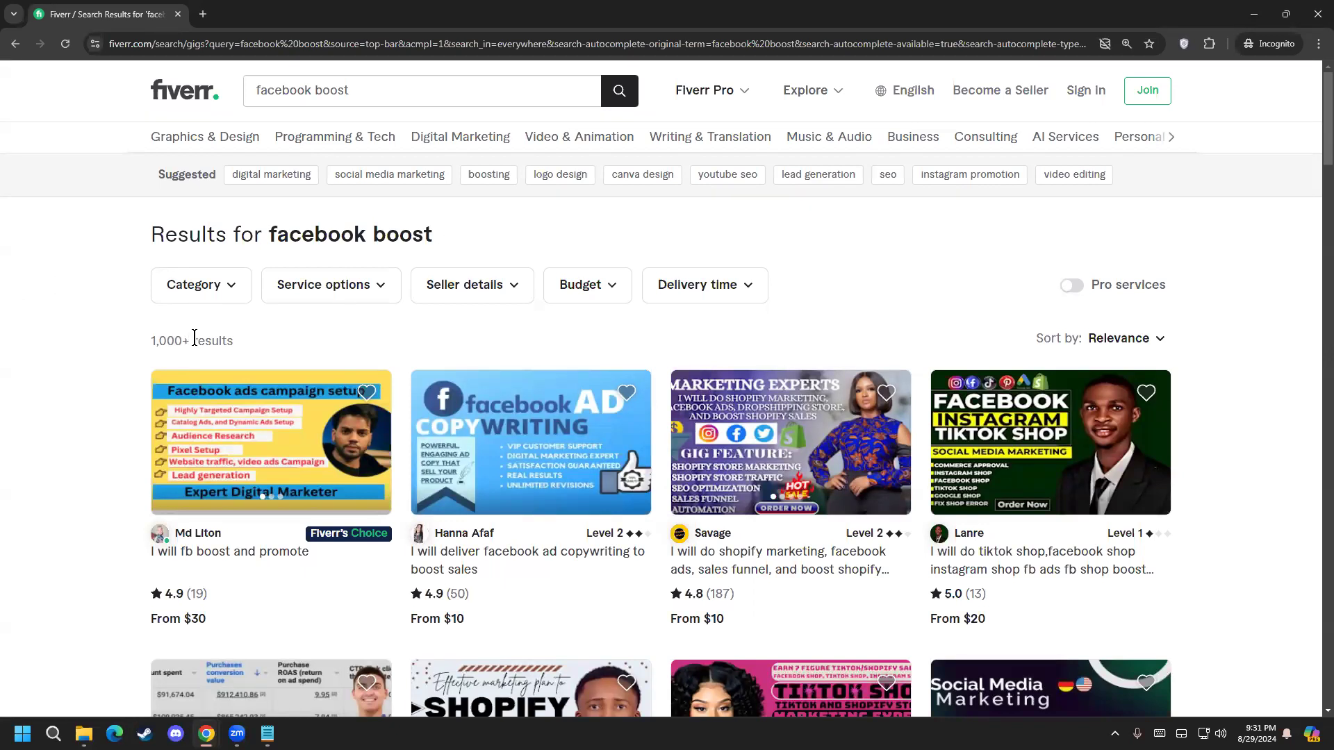
pyautogui.moveTo(193, 341); pyautogui.dragTo(154, 341)
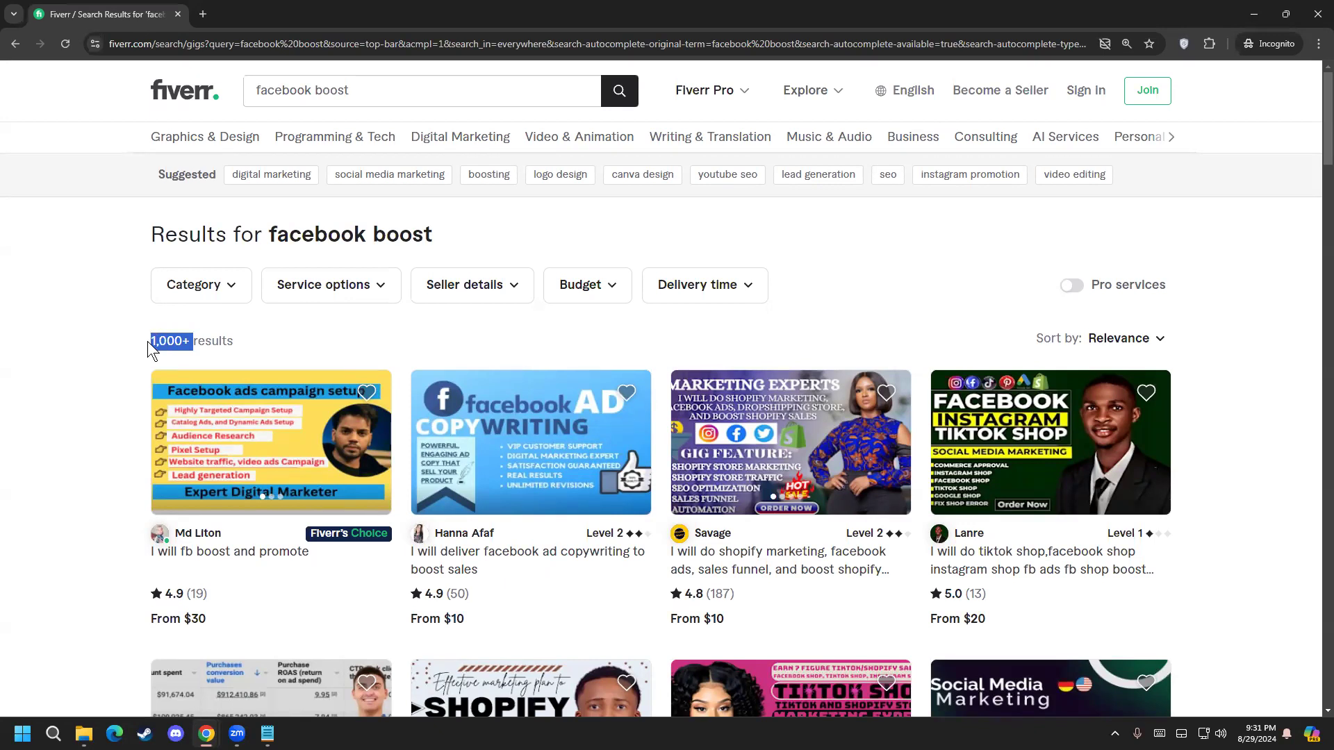
pyautogui.moveTo(184, 336); pyautogui.dragTo(150, 340)
pyautogui.scroll(-3, 7, 473)
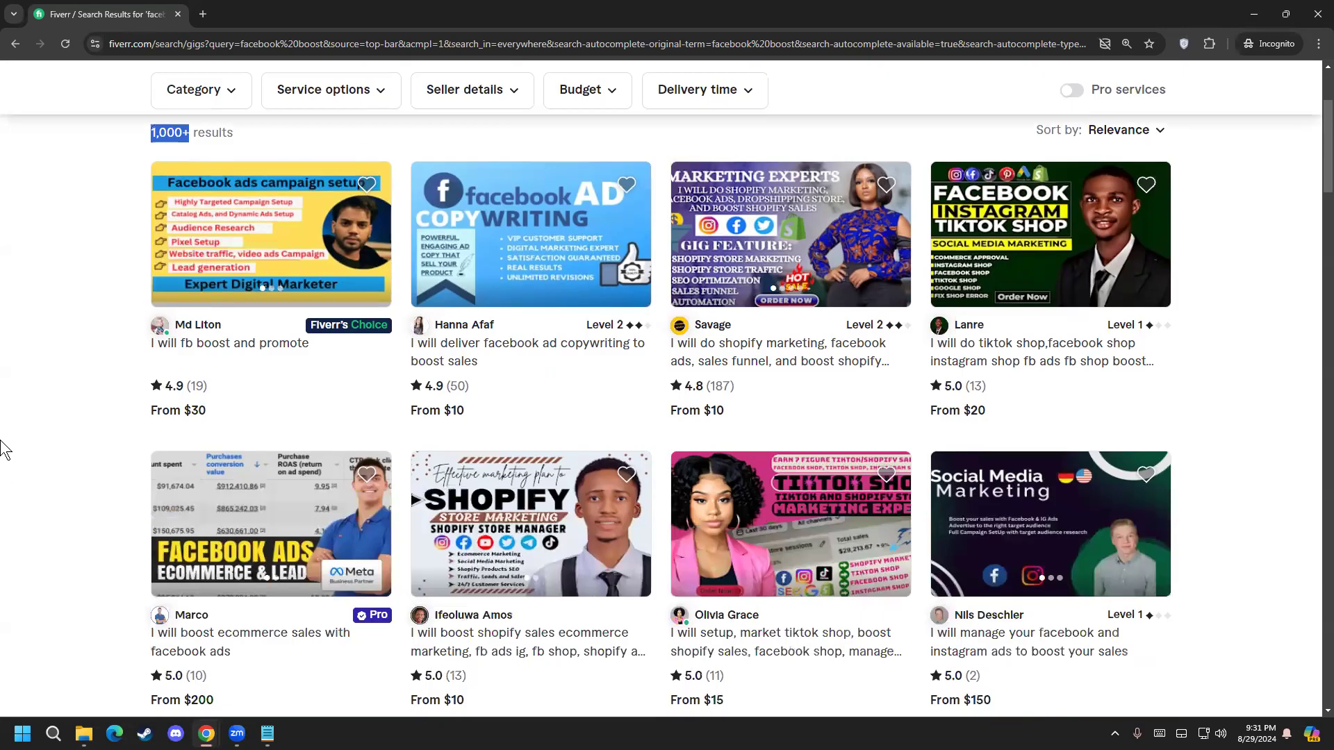
# Highlight the review count of the gig "I will fb boost and promote" and clear the highlight
pyautogui.scroll(2, 5, 569)
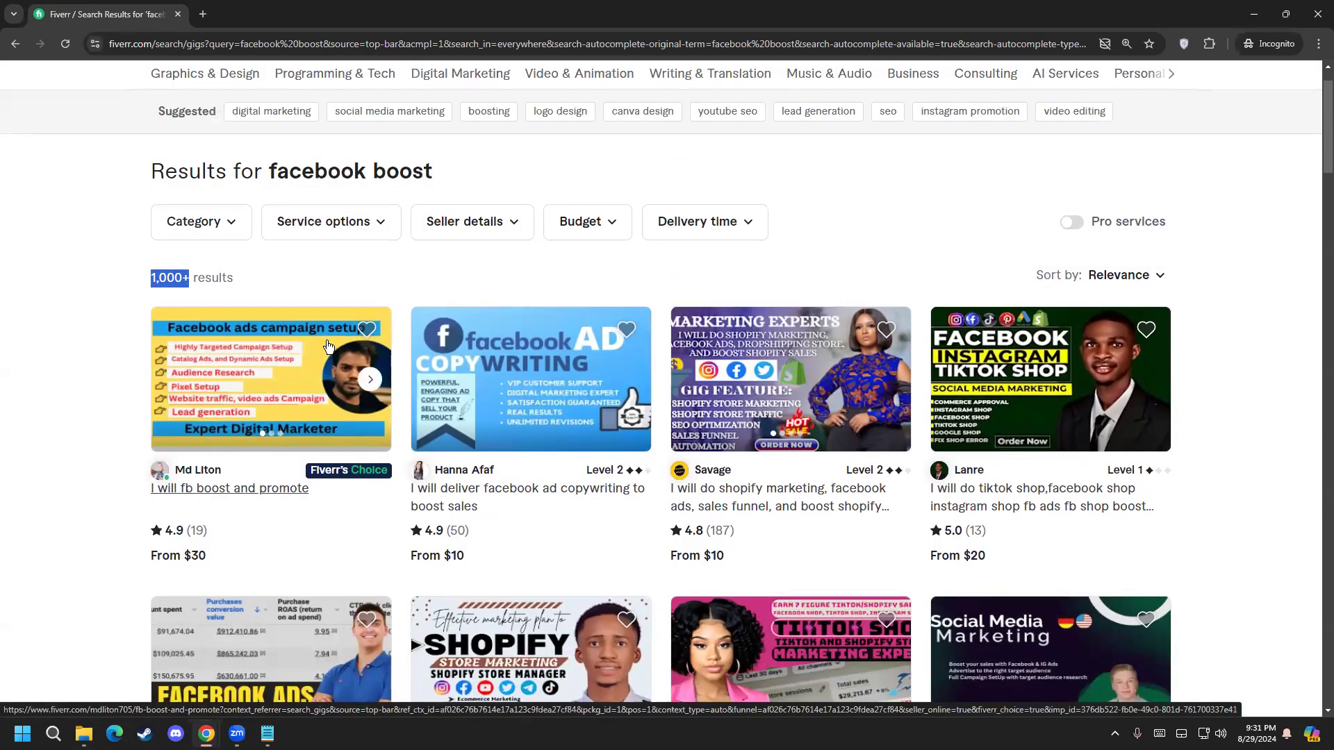
pyautogui.scroll(-2, 80, 510)
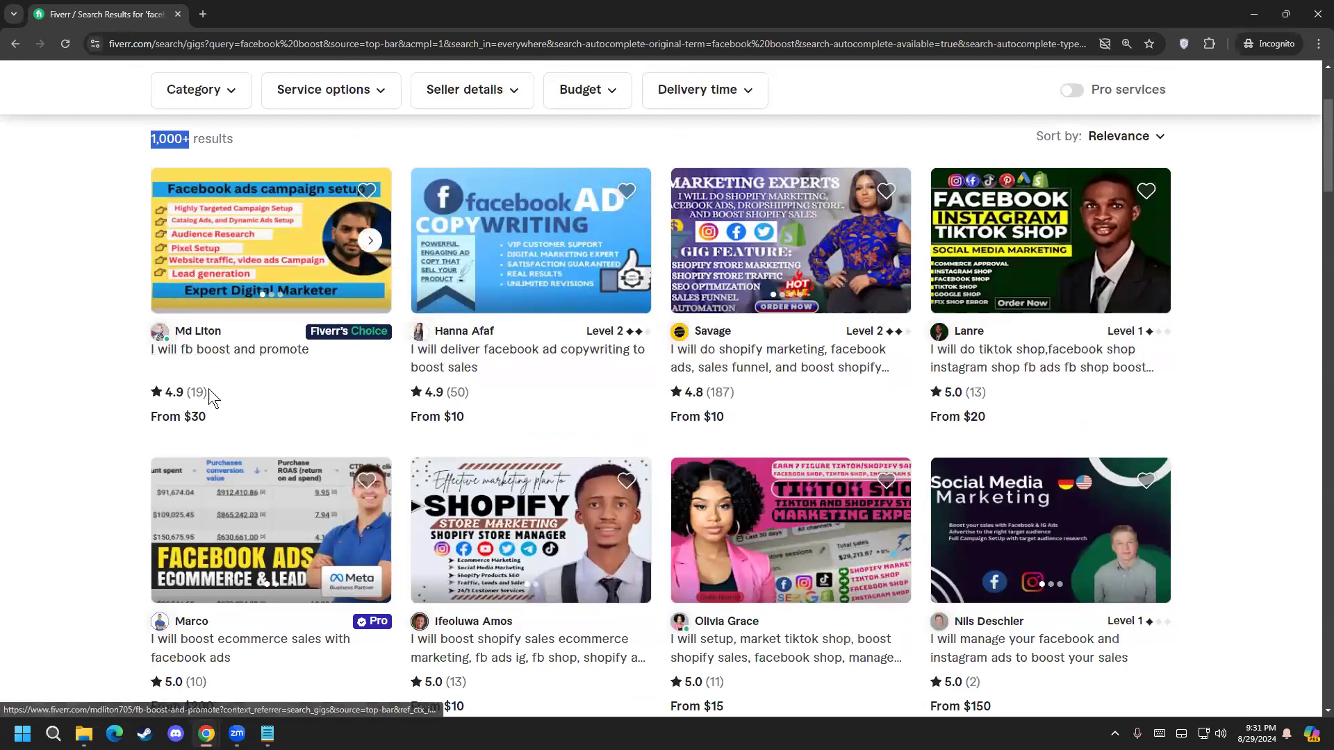
pyautogui.moveTo(203, 392); pyautogui.dragTo(190, 391)
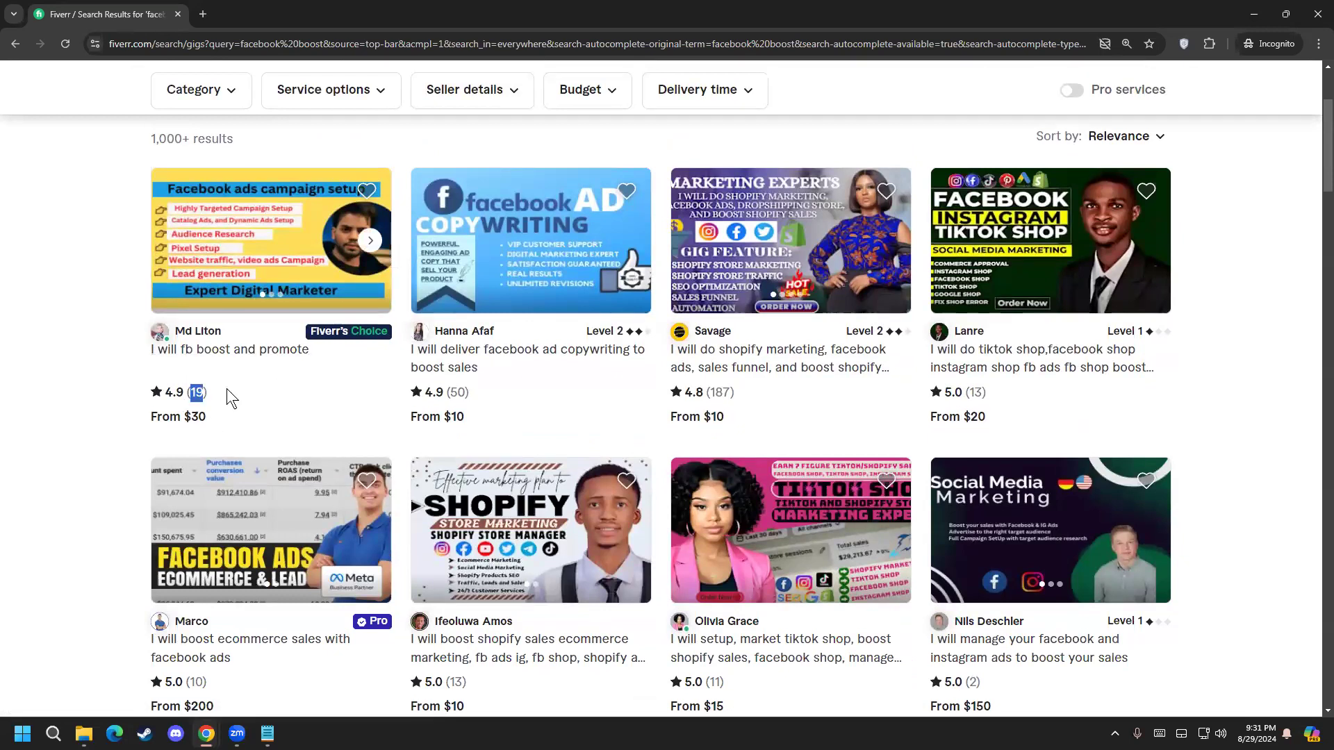
pyautogui.click(72, 407)
# Browse the facebook boost gigs and highlight the review count of the "I will boost shopify sales complete" marketing gig
pyautogui.scroll(2, 62, 527)
pyautogui.scroll(-3, 749, 339)
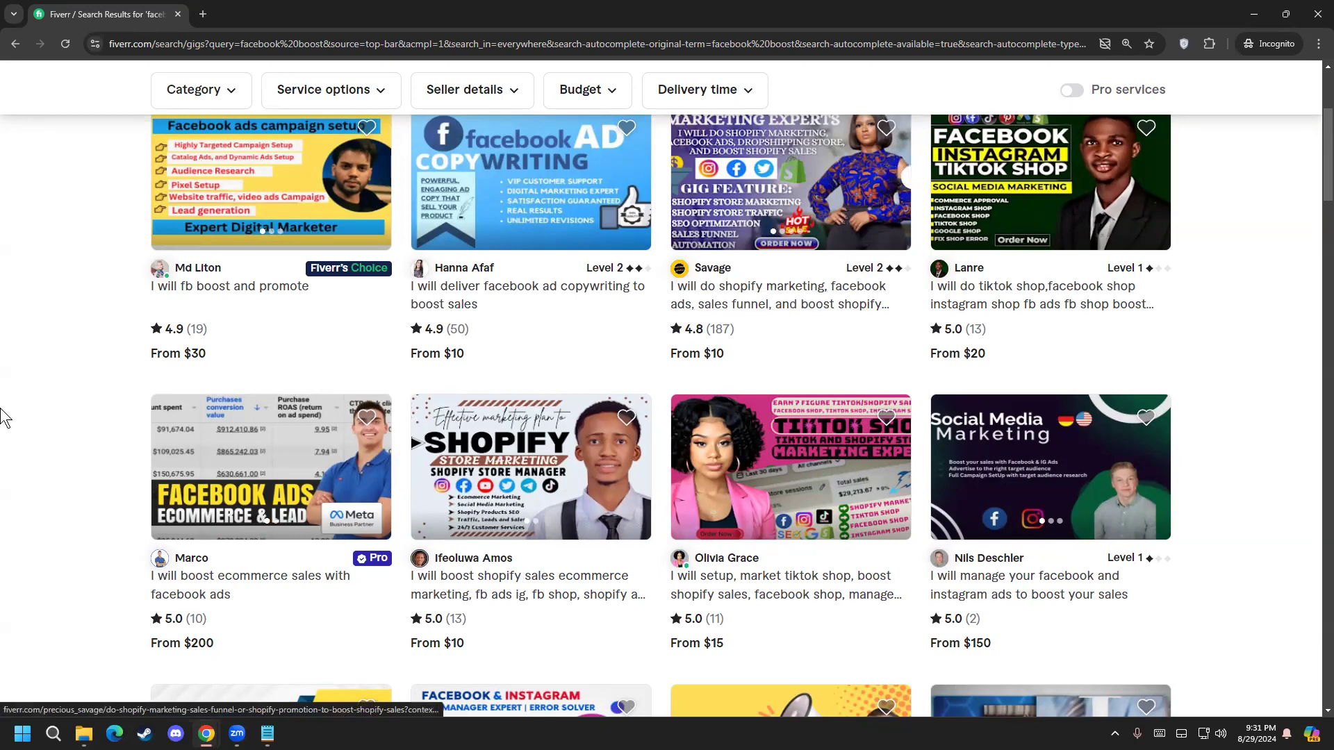
pyautogui.scroll(-5, 68, 449)
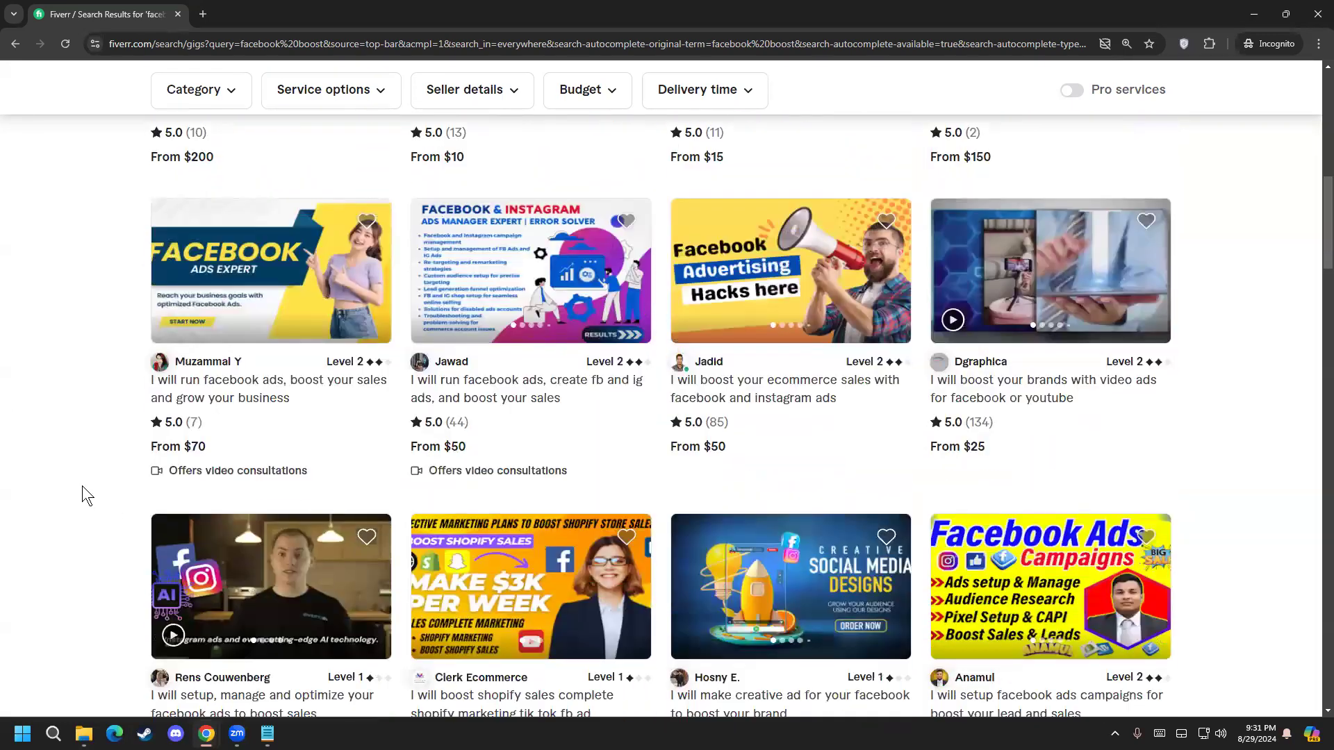
pyautogui.scroll(-2, 110, 507)
pyautogui.scroll(-2, 100, 507)
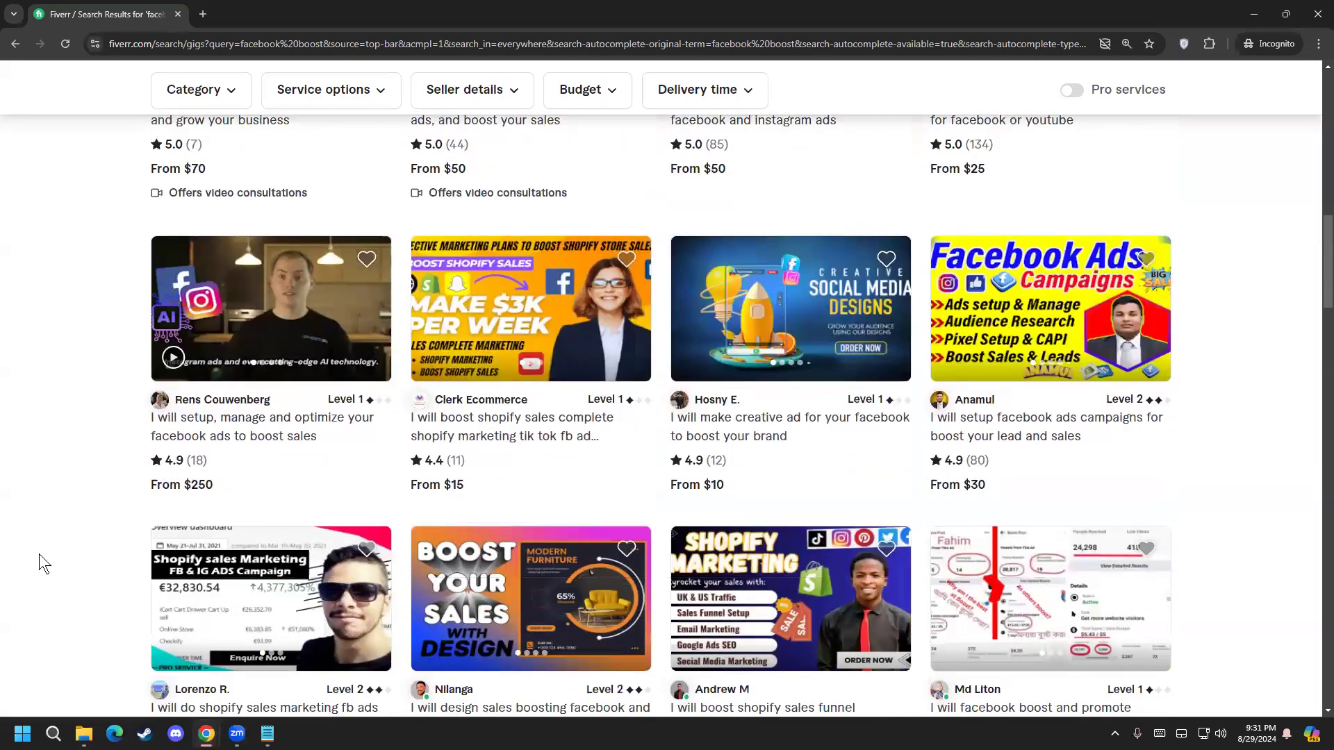
pyautogui.scroll(-1, 41, 556)
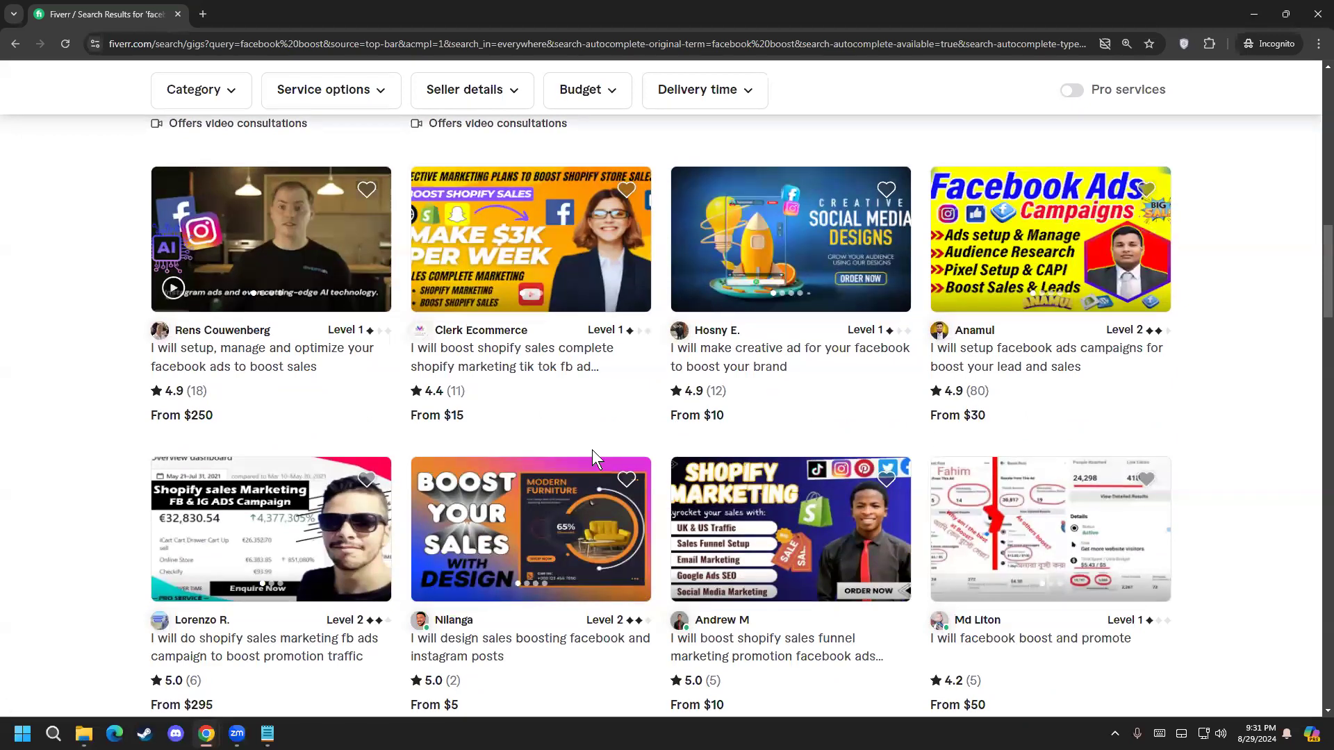
pyautogui.scroll(1, 486, 448)
pyautogui.moveTo(463, 455); pyautogui.dragTo(455, 459)
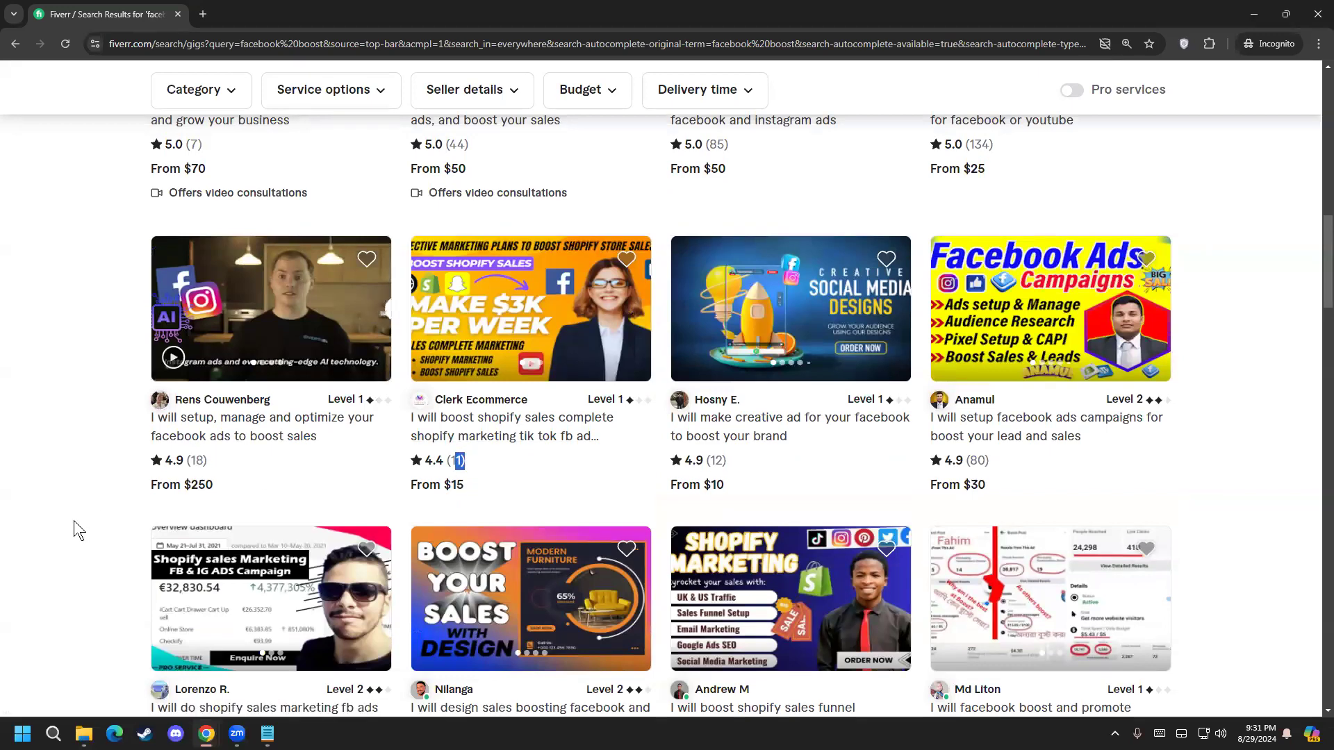
# Replace the search with "facebook ads" and choose the suggested search "facebook ads campaign"
pyautogui.scroll(10, 73, 520)
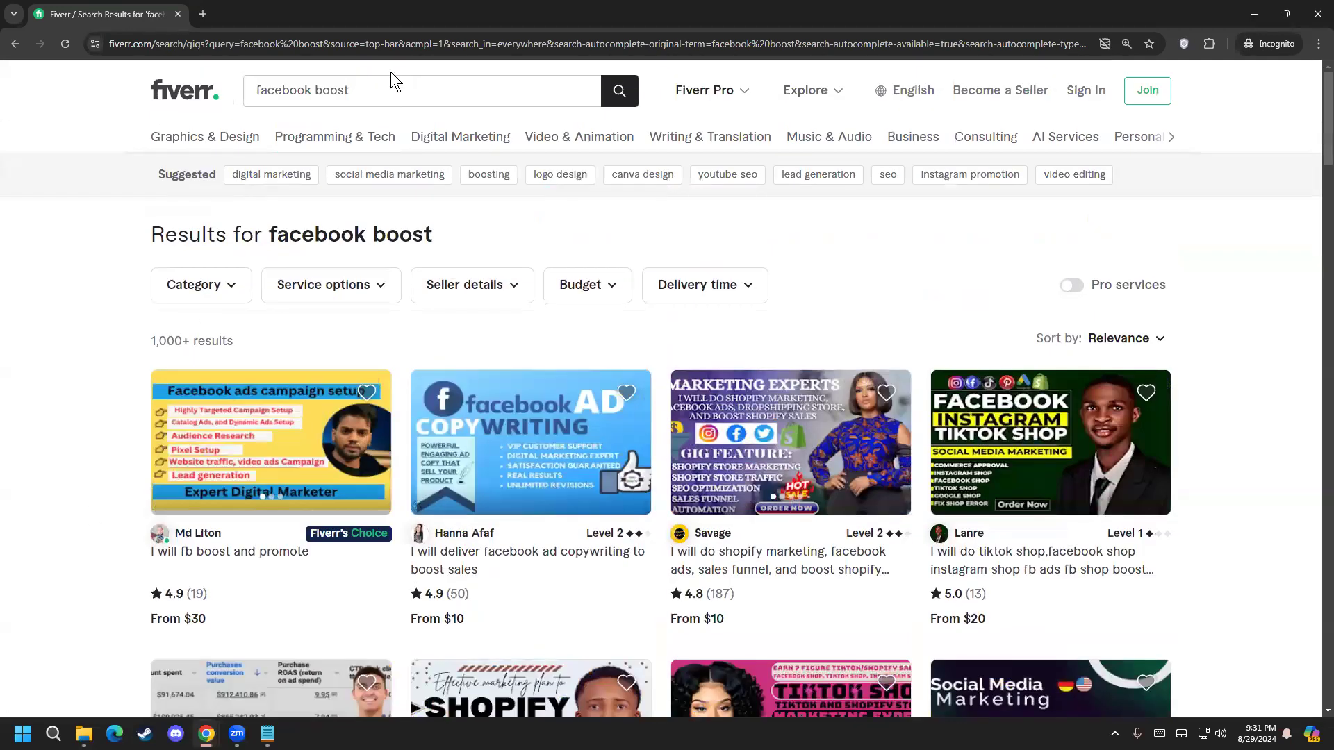
pyautogui.click(394, 81)
pyautogui.hotkey('ctrl', 'a')
pyautogui.write('facebook ads')
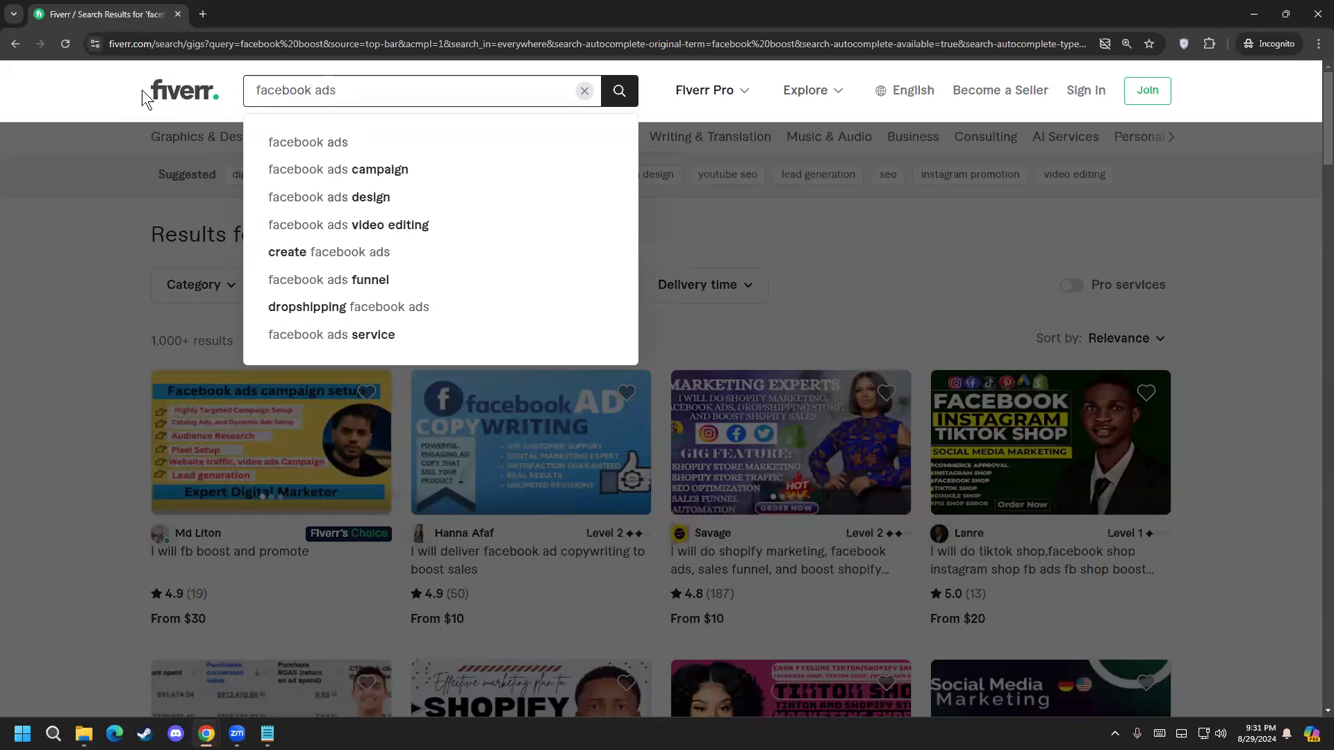
pyautogui.click(444, 174)
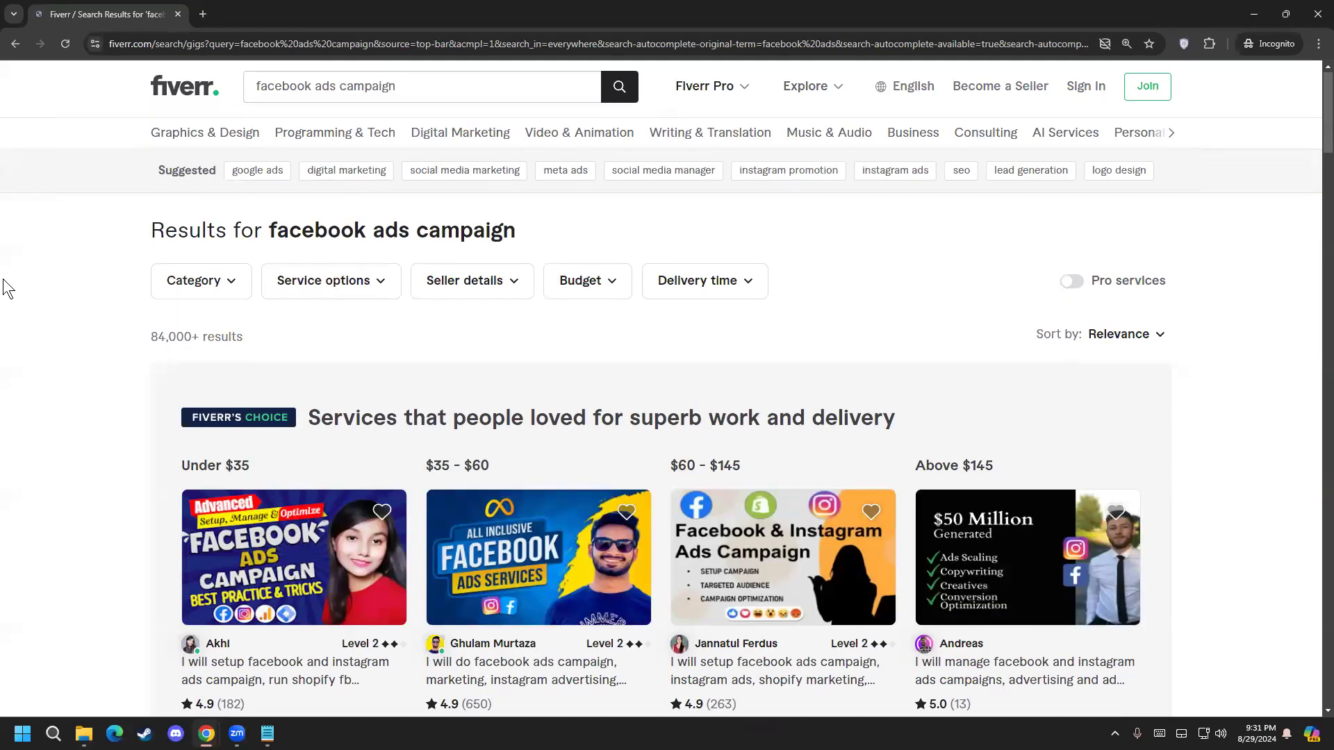
# Highlight the result count above the facebook ads campaign gigs and clear the highlight
pyautogui.scroll(-1, 165, 281)
pyautogui.moveTo(195, 271); pyautogui.dragTo(149, 277)
pyautogui.click(148, 291)
# Highlight the review count of the Fiverr's Choice gig under $35 and clear the highlight
pyautogui.scroll(-4, 171, 436)
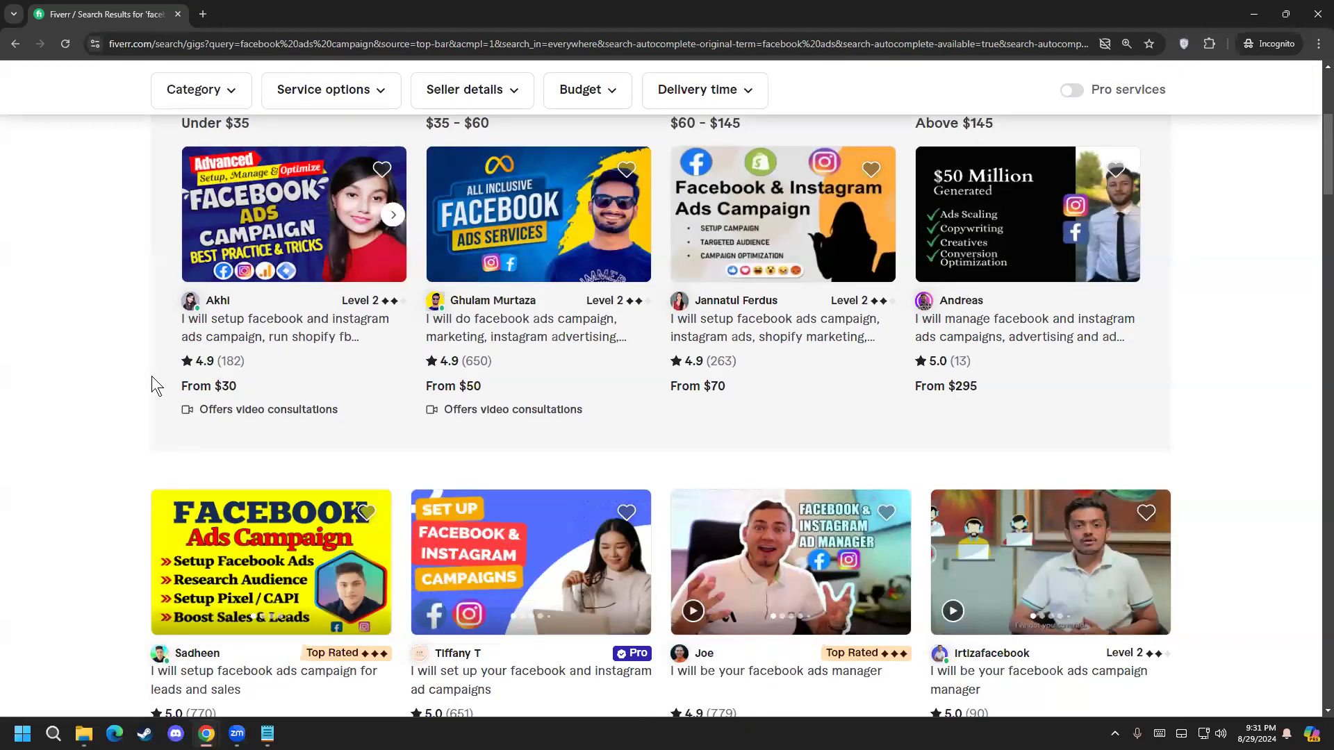
pyautogui.scroll(2, 159, 367)
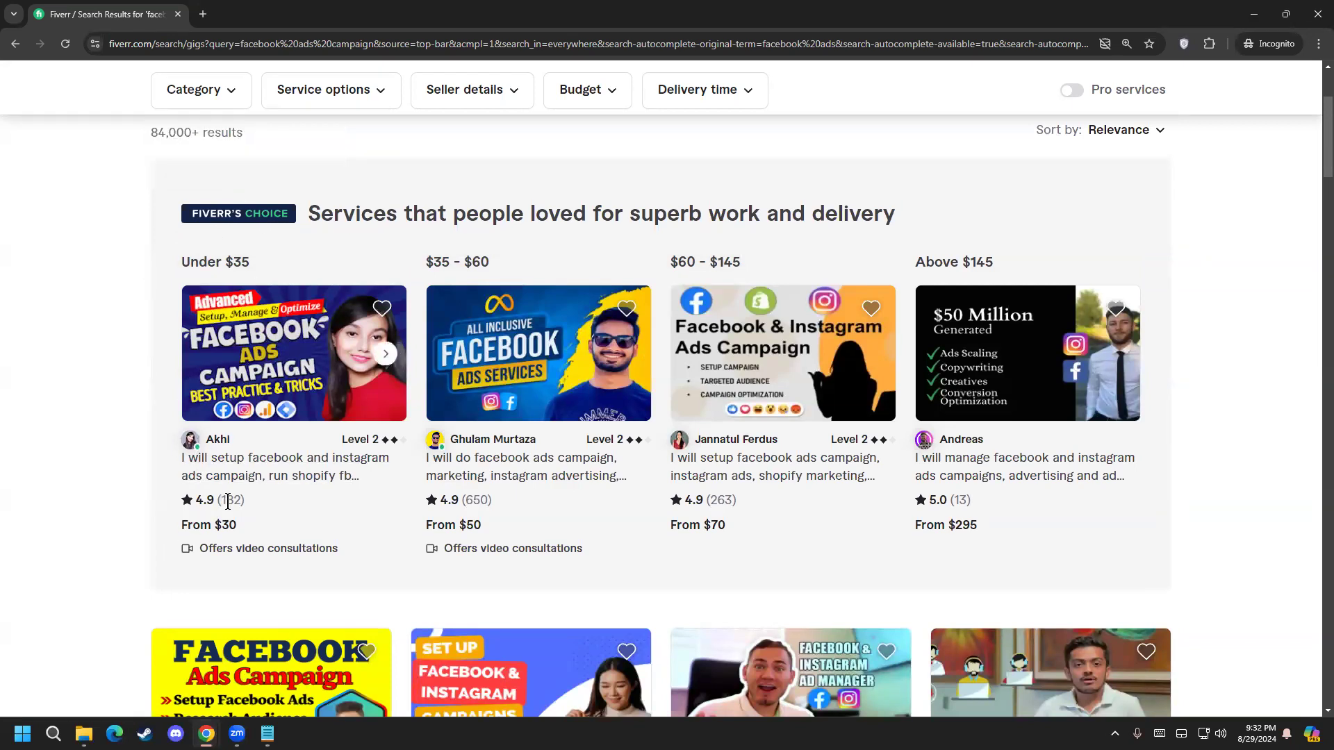
pyautogui.moveTo(242, 501); pyautogui.dragTo(223, 501)
pyautogui.click(24, 552)
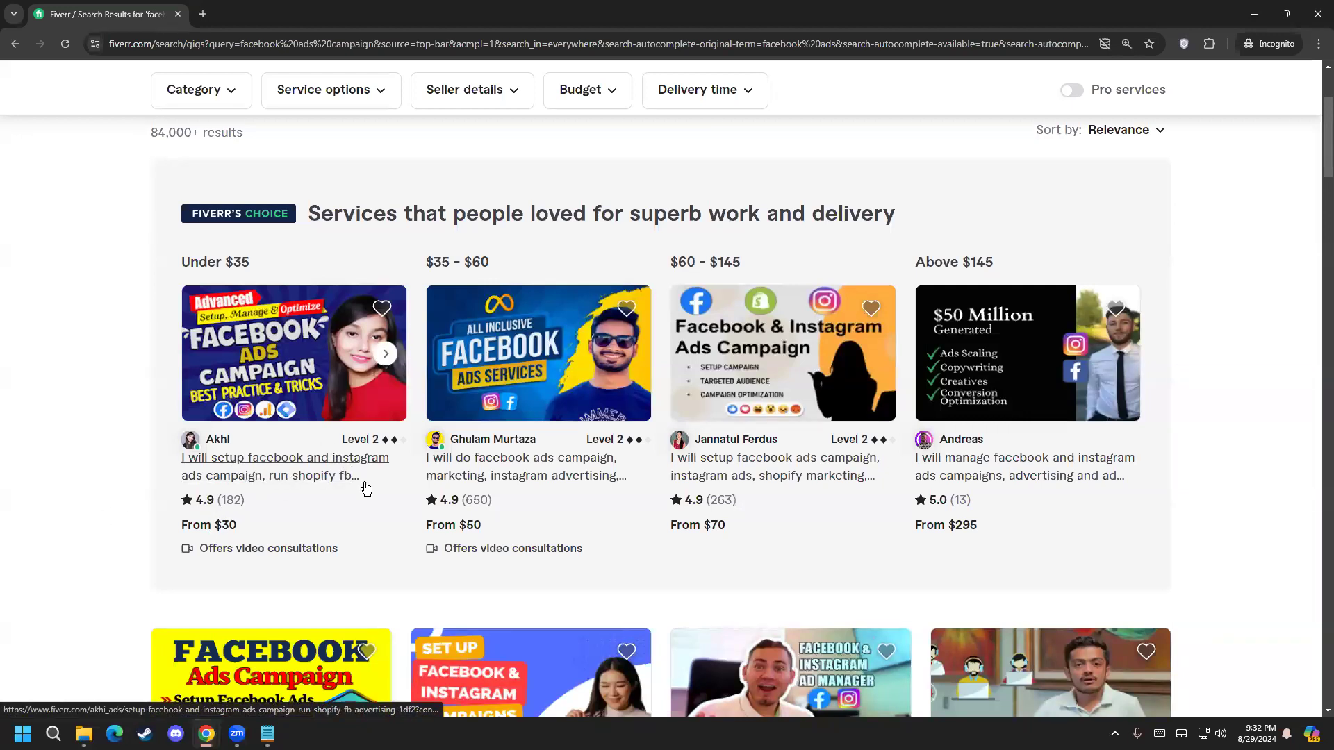
# Highlight the review count of "I will setup facebook ads campaign for leads and sales" and open that gig in a new tab
pyautogui.scroll(-6, 164, 498)
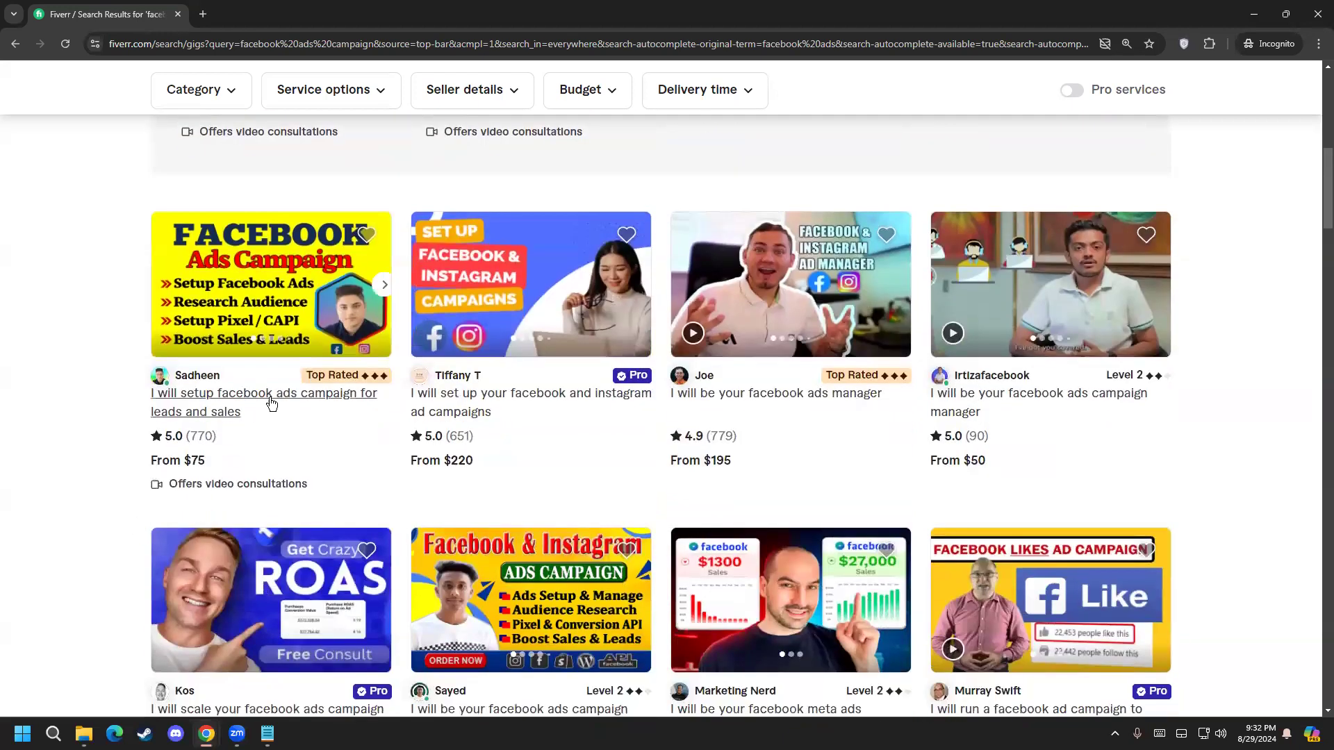
pyautogui.moveTo(210, 438); pyautogui.dragTo(189, 438)
pyautogui.rightClick(207, 406)
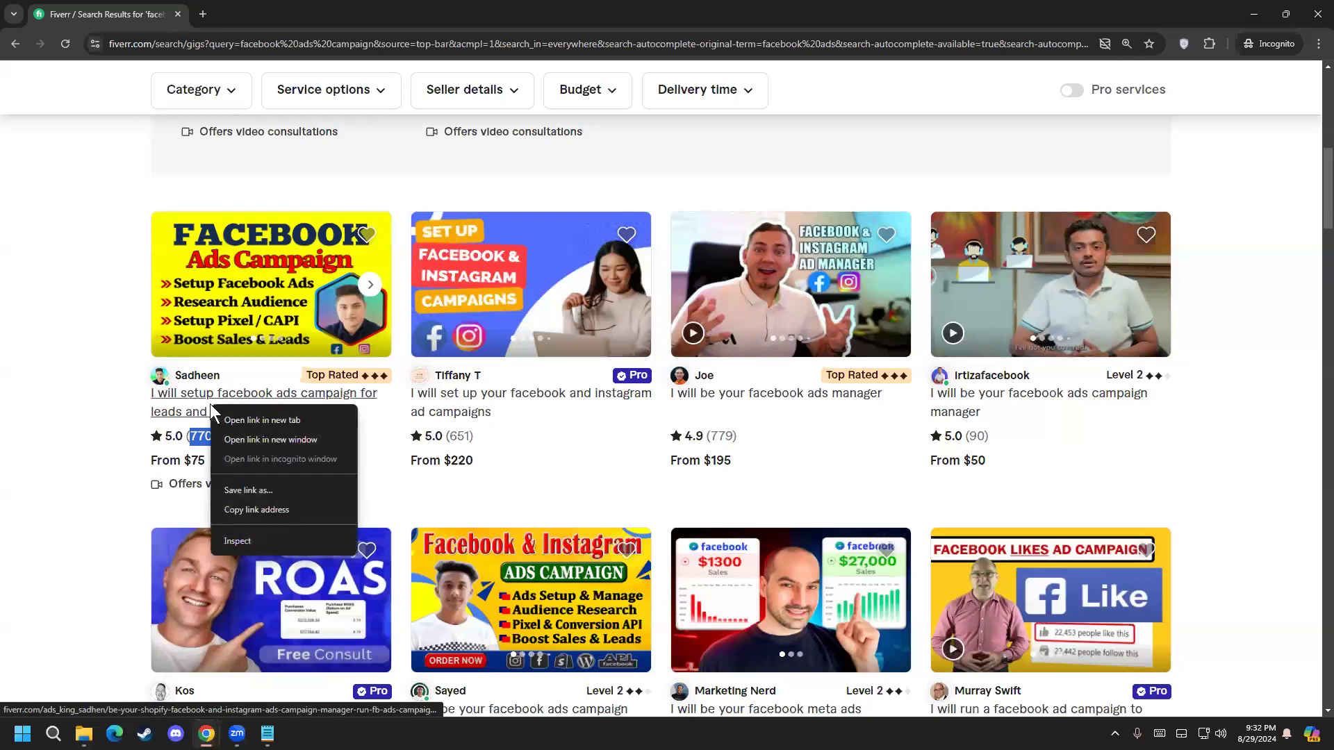
pyautogui.click(240, 417)
pyautogui.click(249, 10)
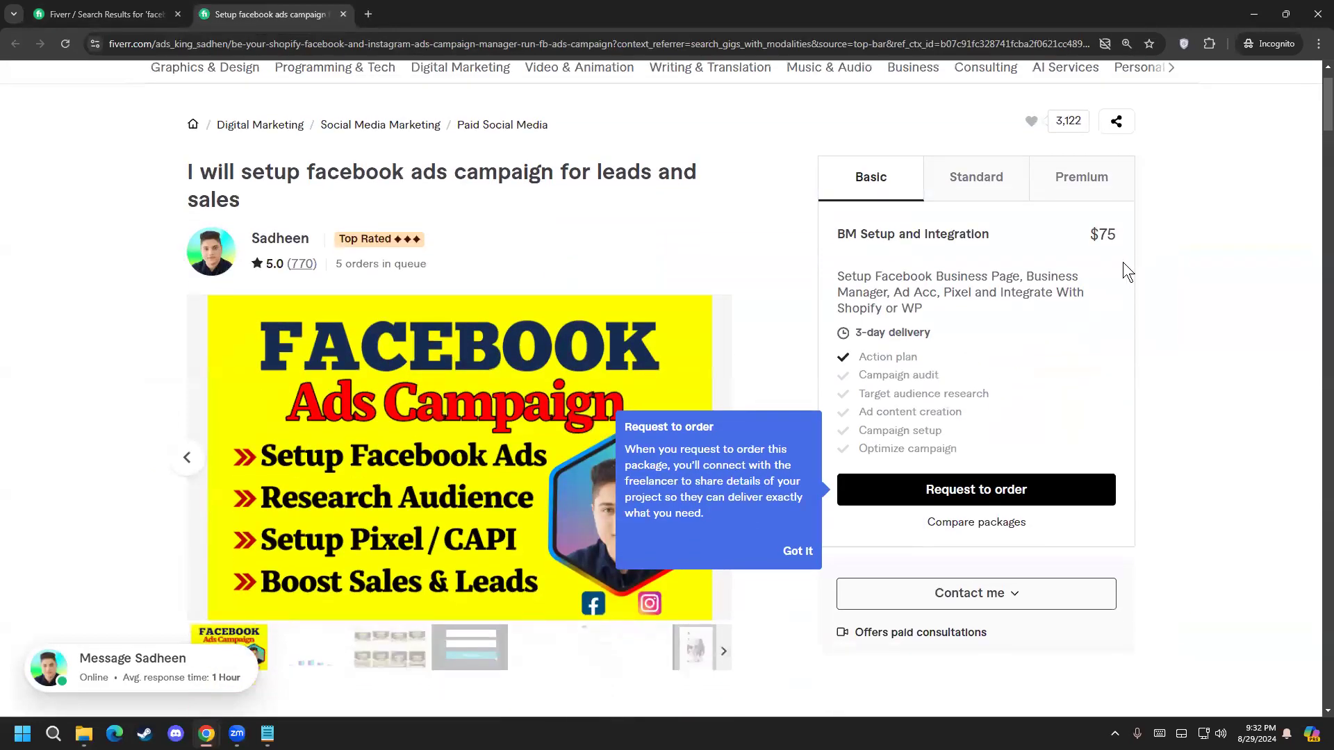
# Show the gig's Standard package and its Premium package, highlighting the Premium package's included services and price
pyautogui.click(992, 194)
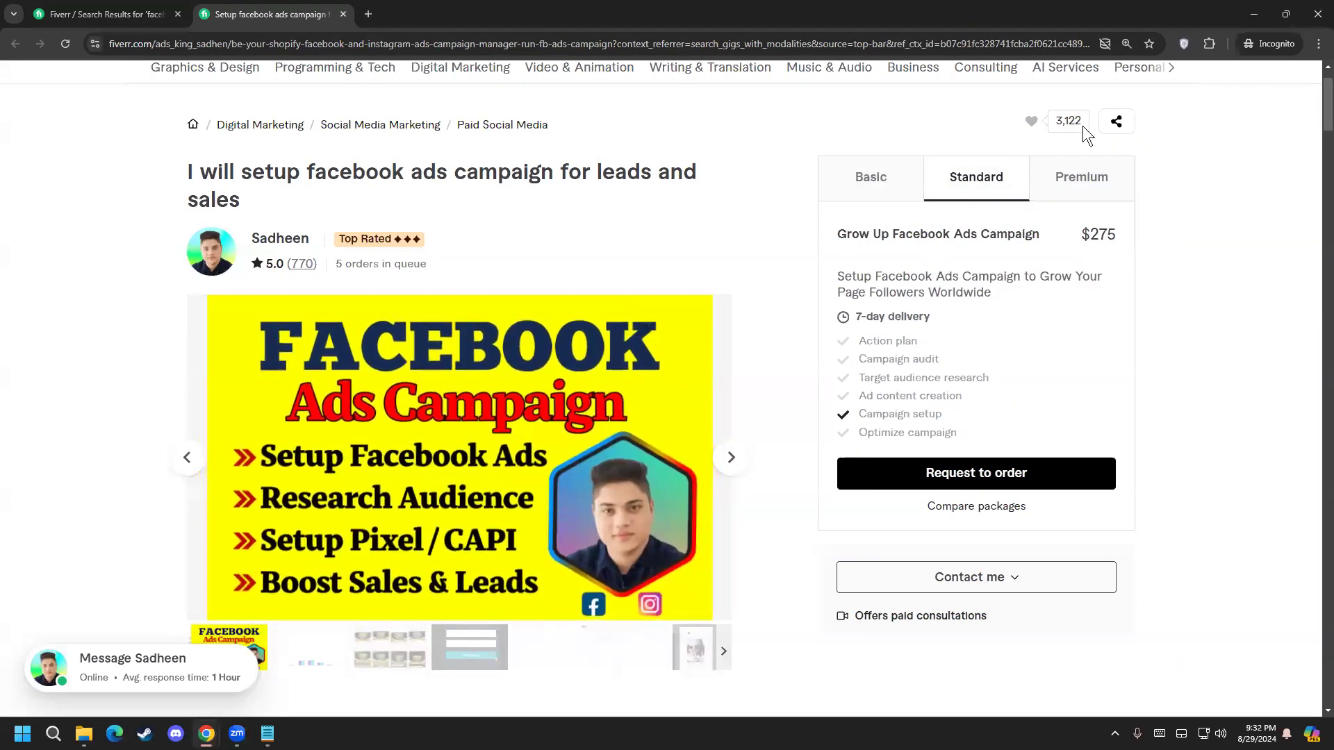
pyautogui.click(1084, 167)
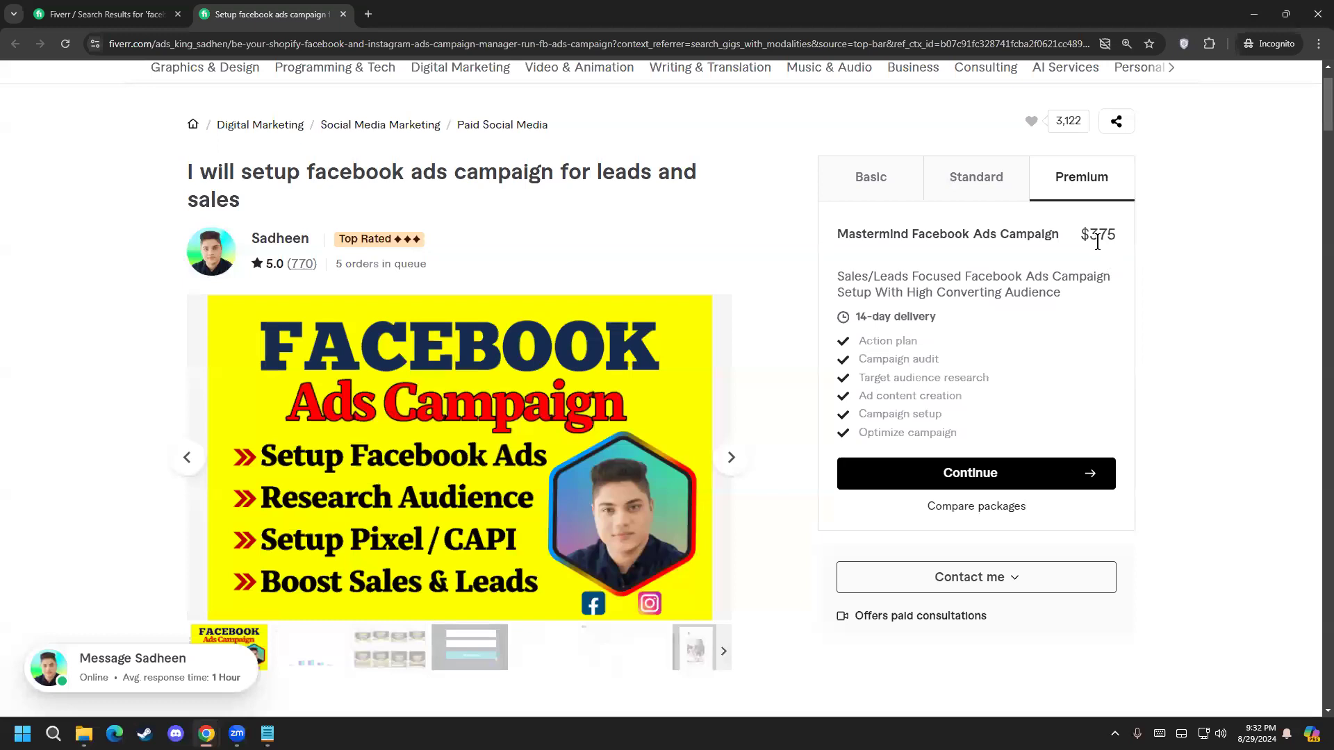
pyautogui.moveTo(858, 341); pyautogui.dragTo(987, 377)
pyautogui.click(986, 377)
pyautogui.moveTo(874, 398); pyautogui.dragTo(970, 391)
pyautogui.click(970, 390)
pyautogui.moveTo(882, 414); pyautogui.dragTo(950, 415)
pyautogui.click(950, 415)
pyautogui.moveTo(1092, 239); pyautogui.dragTo(1139, 235)
# Close the Facebook ads campaign gig's tab and return to the search results
pyautogui.click(107, 6)
pyautogui.click(339, 17)
pyautogui.click(342, 14)
# Highlight the number of facebook ads campaign results at the start of the results page and clear the highlight
pyautogui.scroll(10, 7, 371)
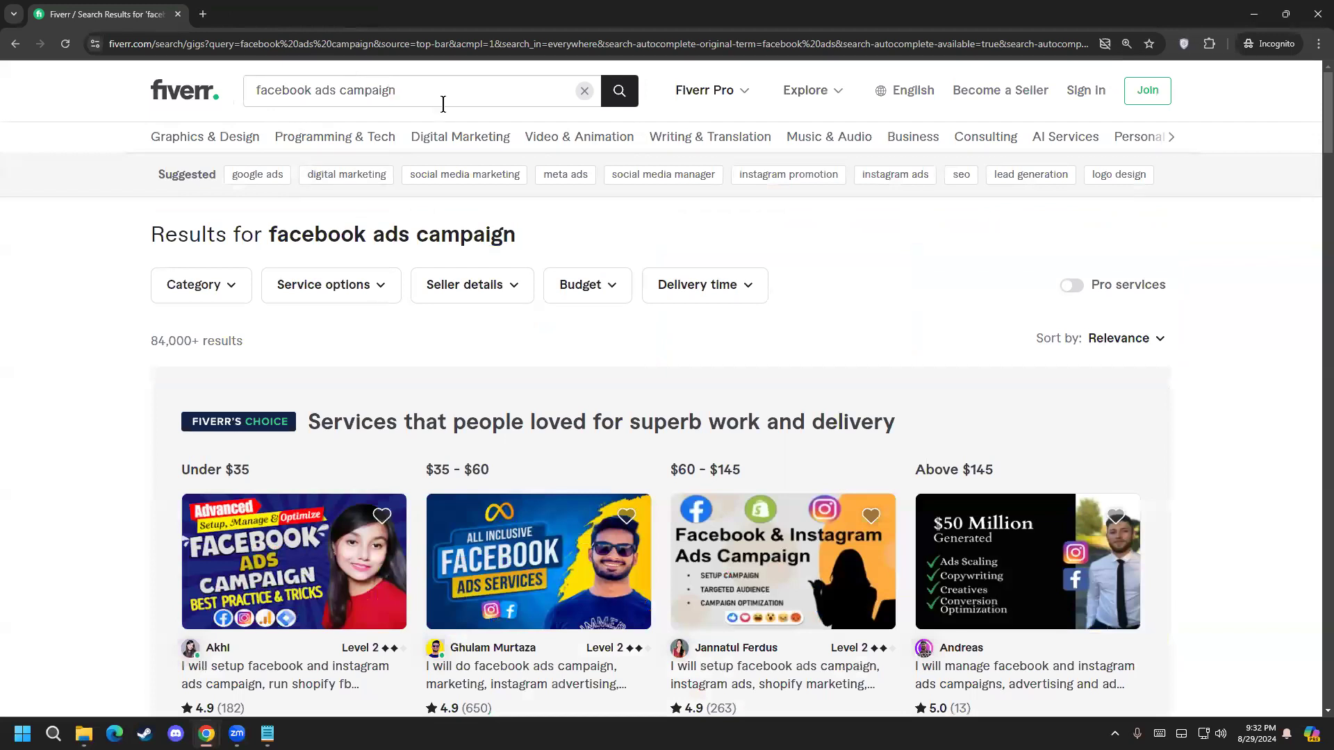
pyautogui.moveTo(148, 337); pyautogui.dragTo(196, 338)
pyautogui.click(319, 340)
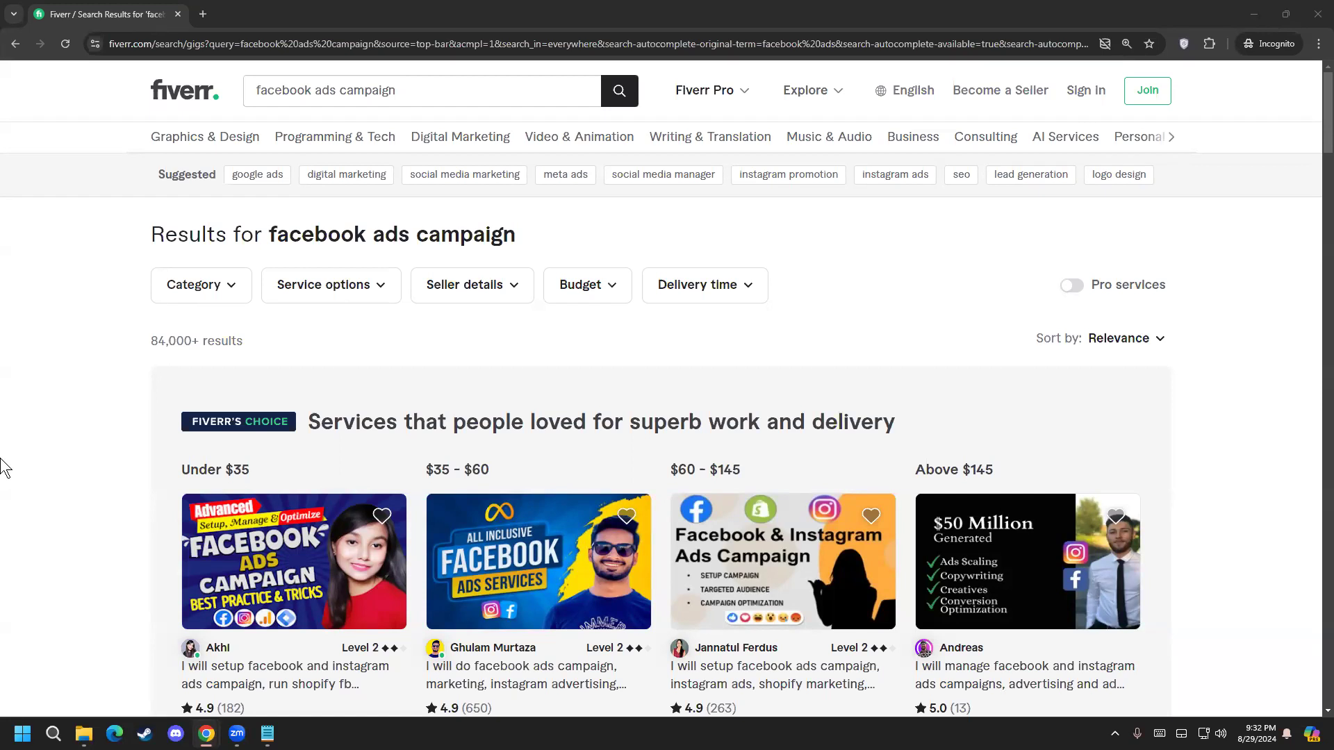
# Open the gig "I will setup facebook ads campaign for leads and sales" in a new tab again and switch to it
pyautogui.scroll(-8, 7, 486)
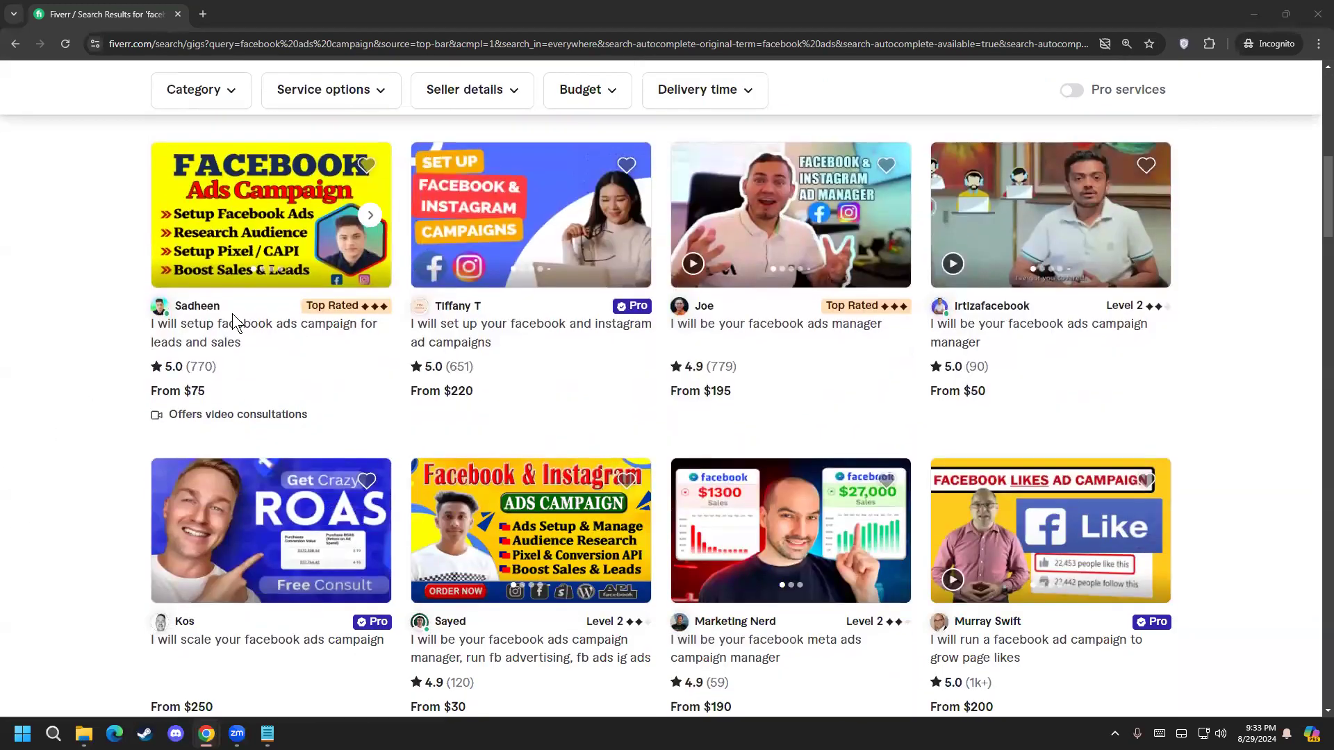
pyautogui.rightClick(198, 333)
pyautogui.click(226, 345)
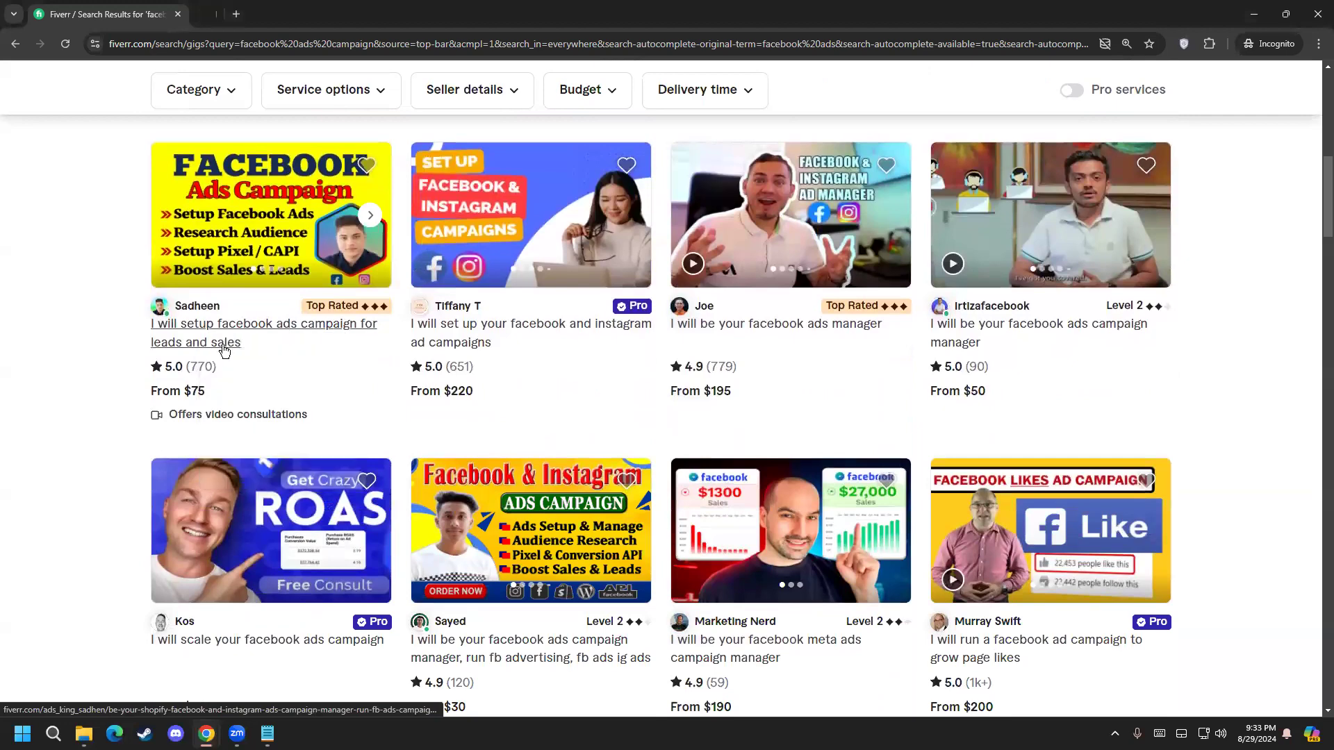
pyautogui.click(305, 11)
# Examine the gig's description and the seller's profile details, including rating, membership date and introduction
pyautogui.scroll(-10, 62, 494)
pyautogui.scroll(3, 63, 494)
pyautogui.scroll(-10, 68, 501)
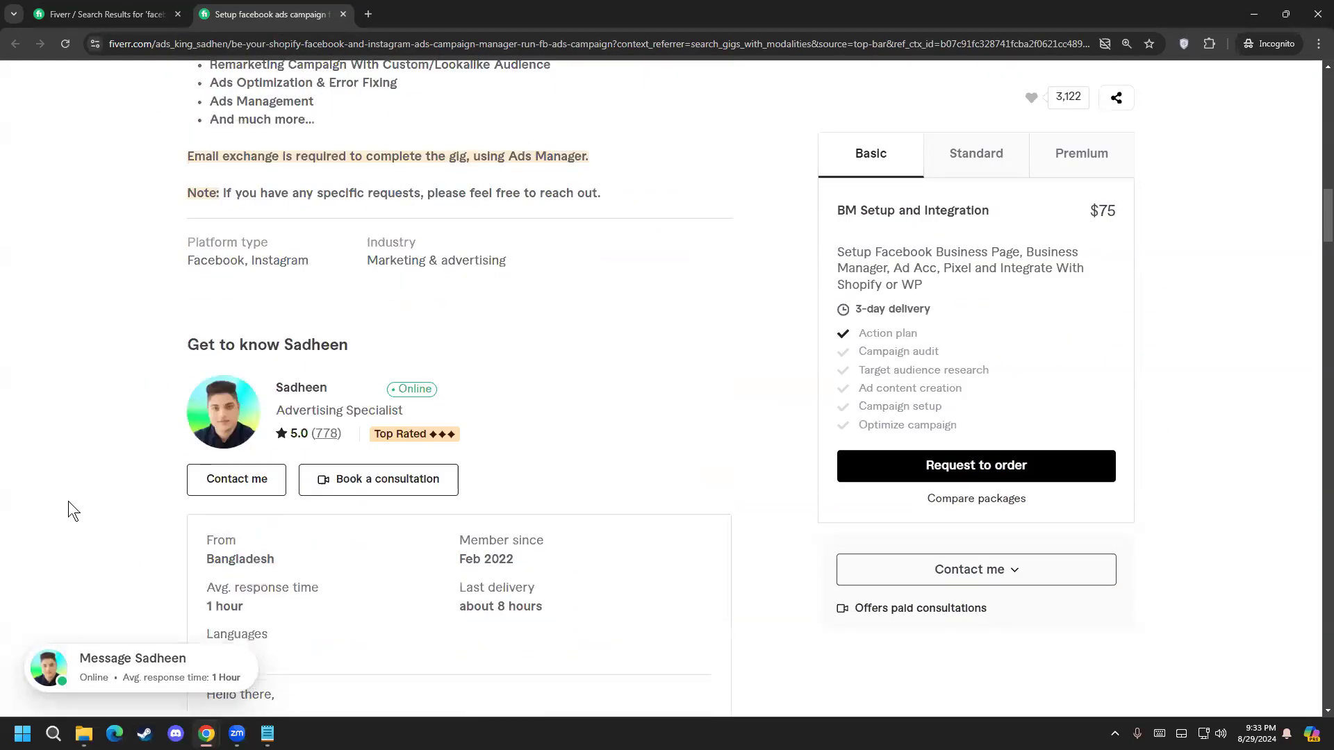
pyautogui.scroll(-3, 545, 428)
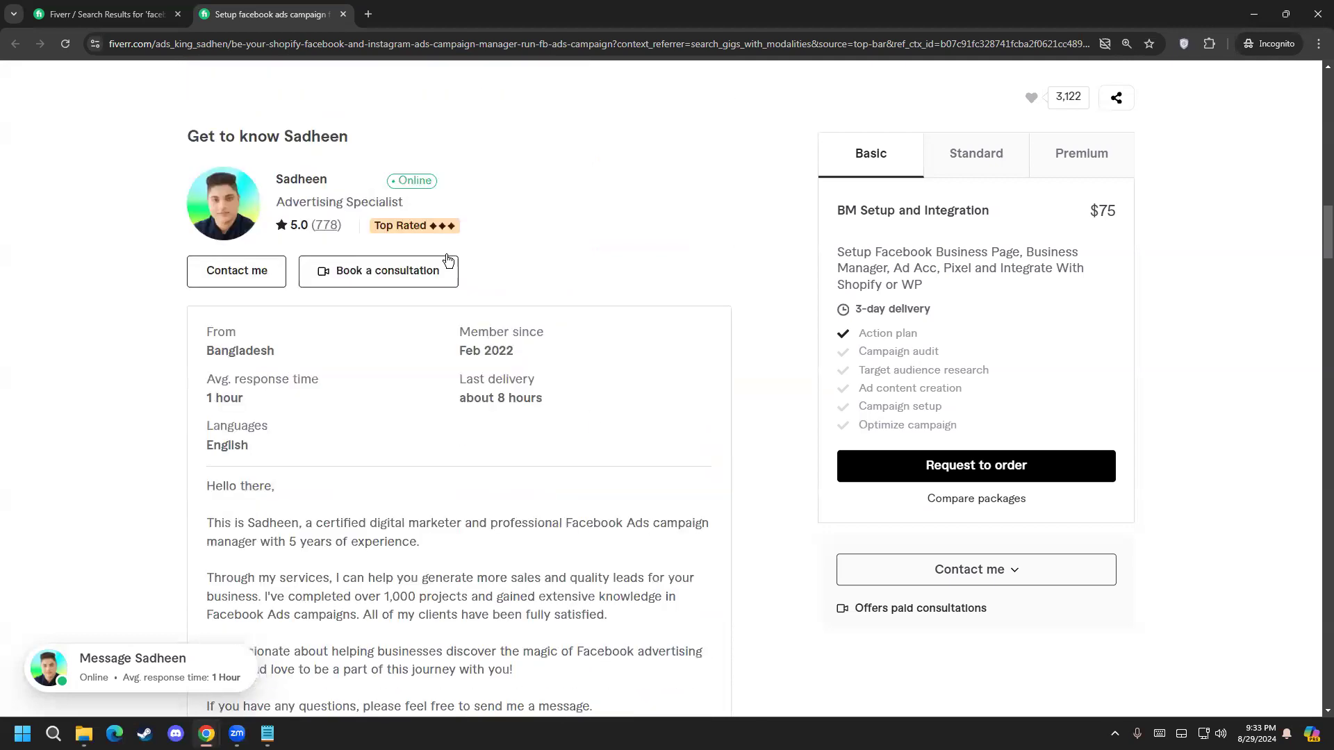
# Highlight the seller's membership date in the profile details and close the gig's tab
pyautogui.moveTo(426, 227)
pyautogui.tripleClick(459, 354)
pyautogui.click(489, 350)
pyautogui.scroll(15, 84, 489)
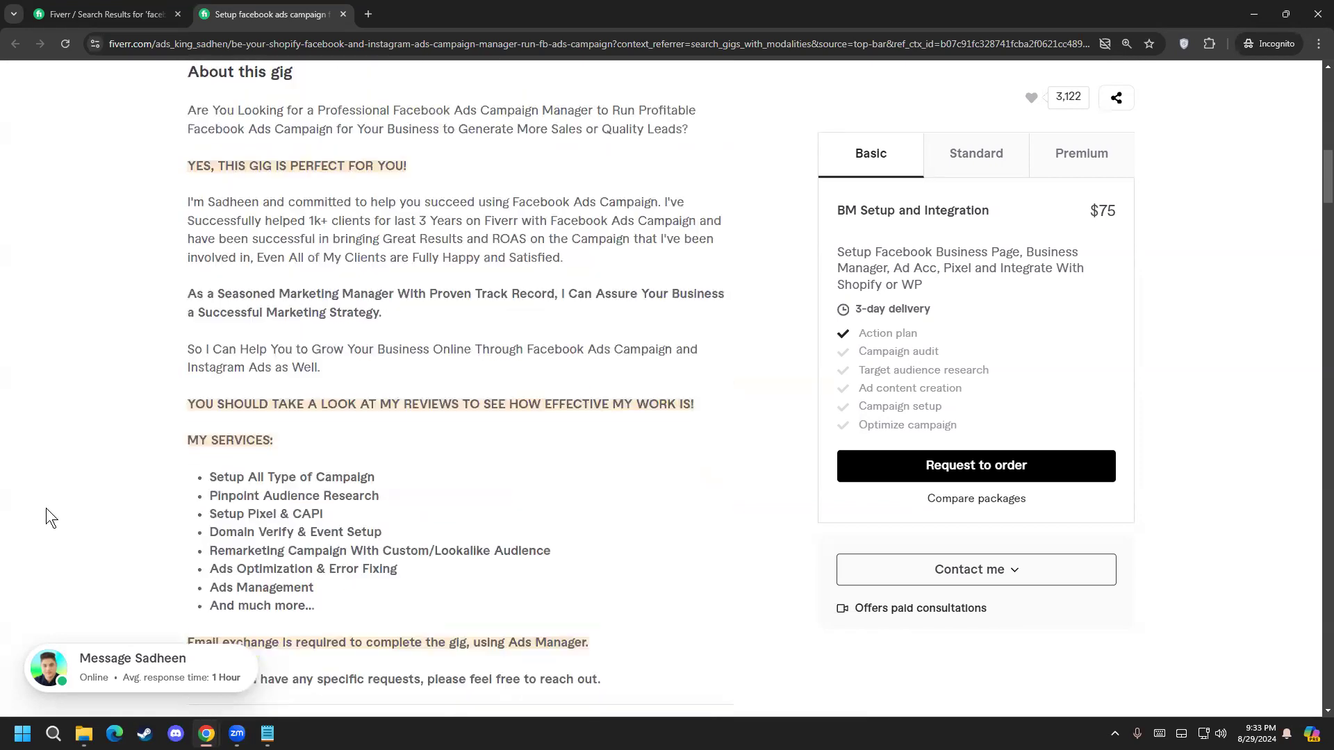
pyautogui.scroll(5, 50, 497)
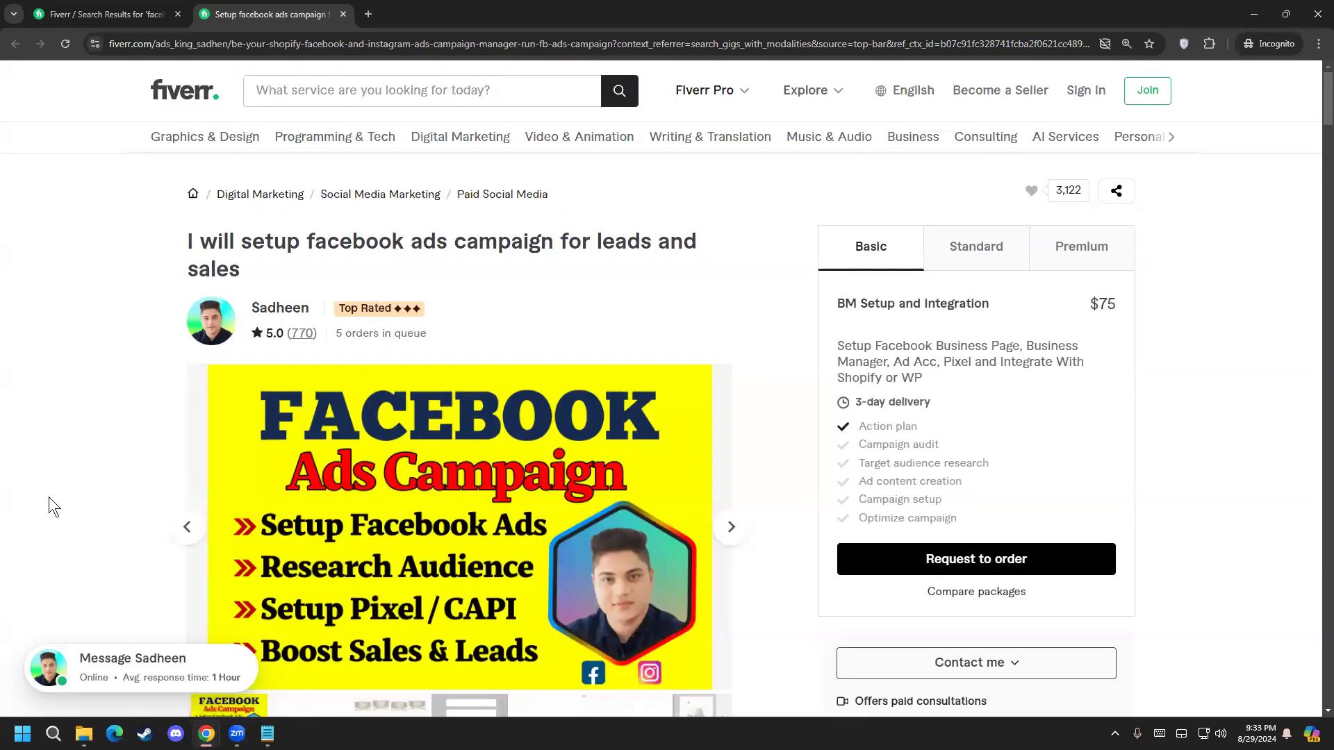
pyautogui.click(343, 14)
pyautogui.click(343, 15)
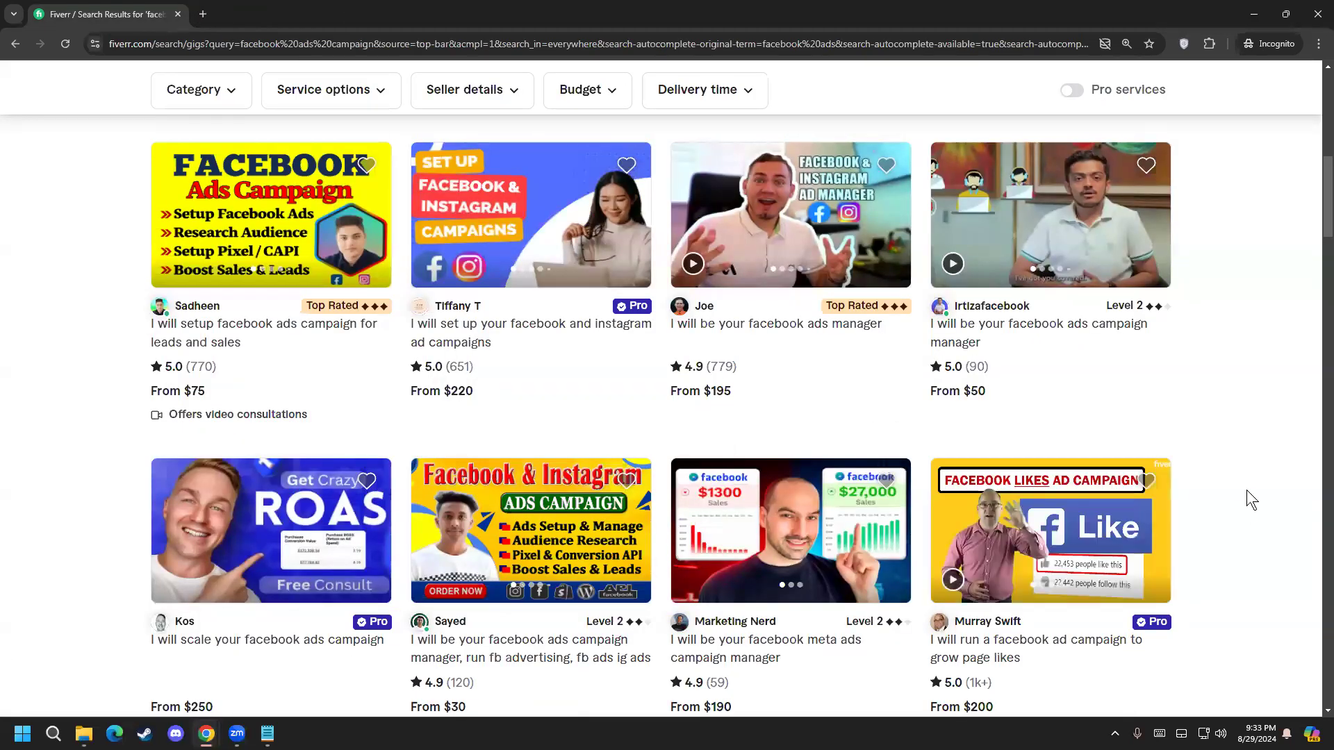
# Look over the gig results and highlight the search phrase "facebook ads campaign" in the results heading
pyautogui.scroll(-1, 14, 494)
pyautogui.scroll(1, 14, 493)
pyautogui.scroll(5, 253, 492)
pyautogui.scroll(-5, 7, 387)
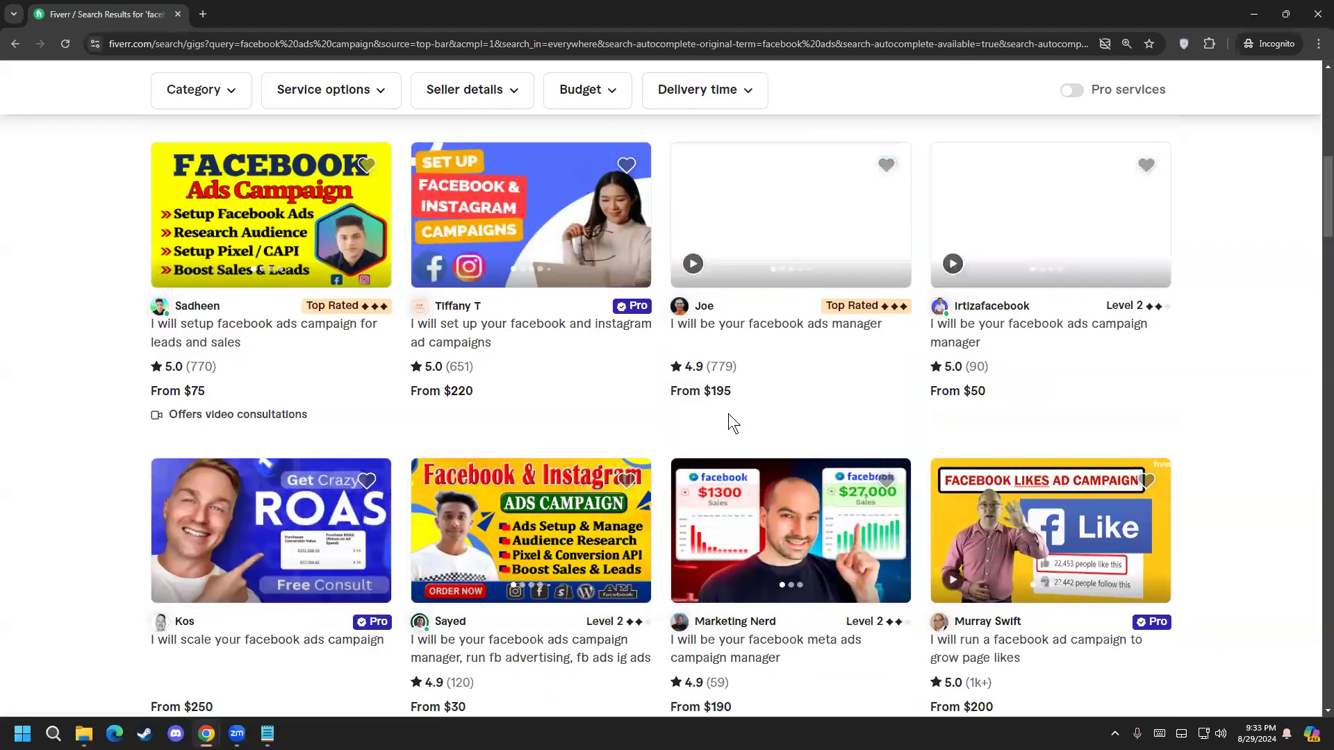
pyautogui.scroll(7, 14, 365)
pyautogui.scroll(3, 14, 364)
pyautogui.moveTo(538, 236); pyautogui.dragTo(262, 238)
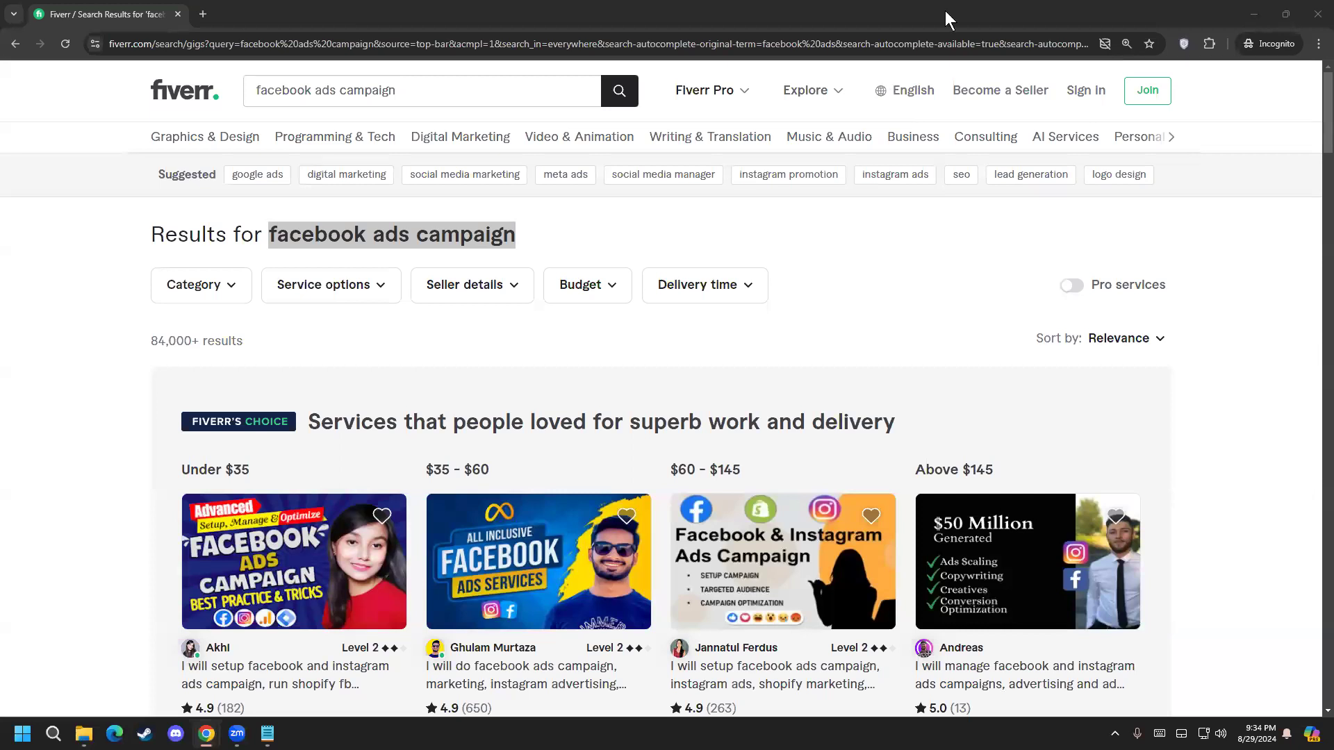
# Close the Incognito window and the extra Meta Business Suite home tab to return to the portfolio's People settings
pyautogui.click(1316, 14)
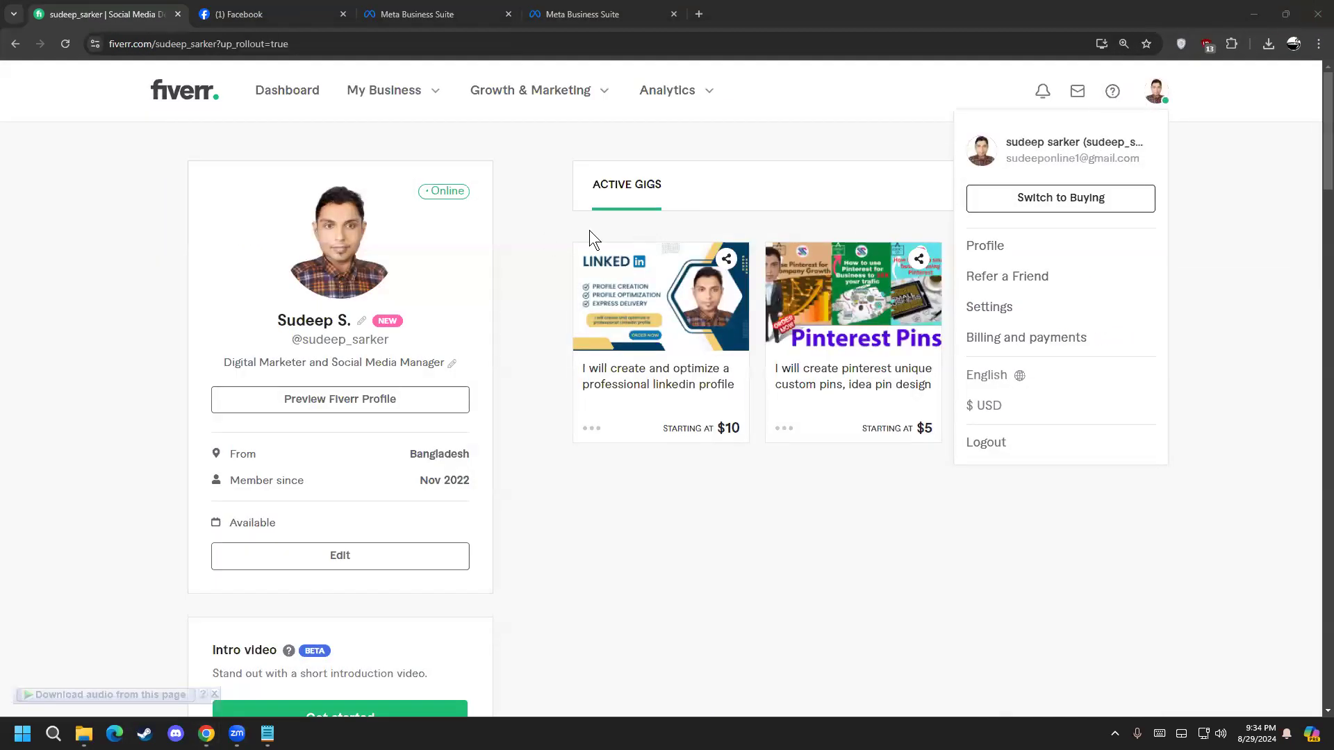
pyautogui.click(664, 14)
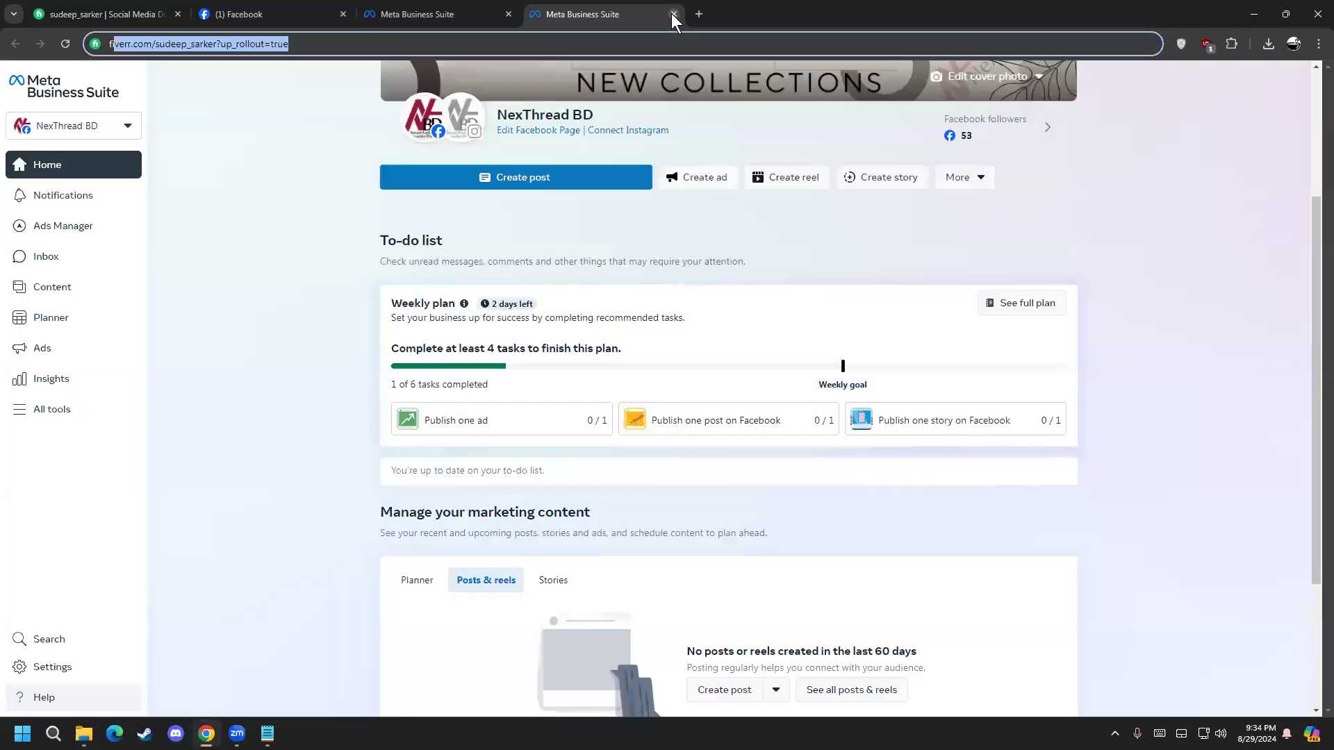
pyautogui.click(674, 13)
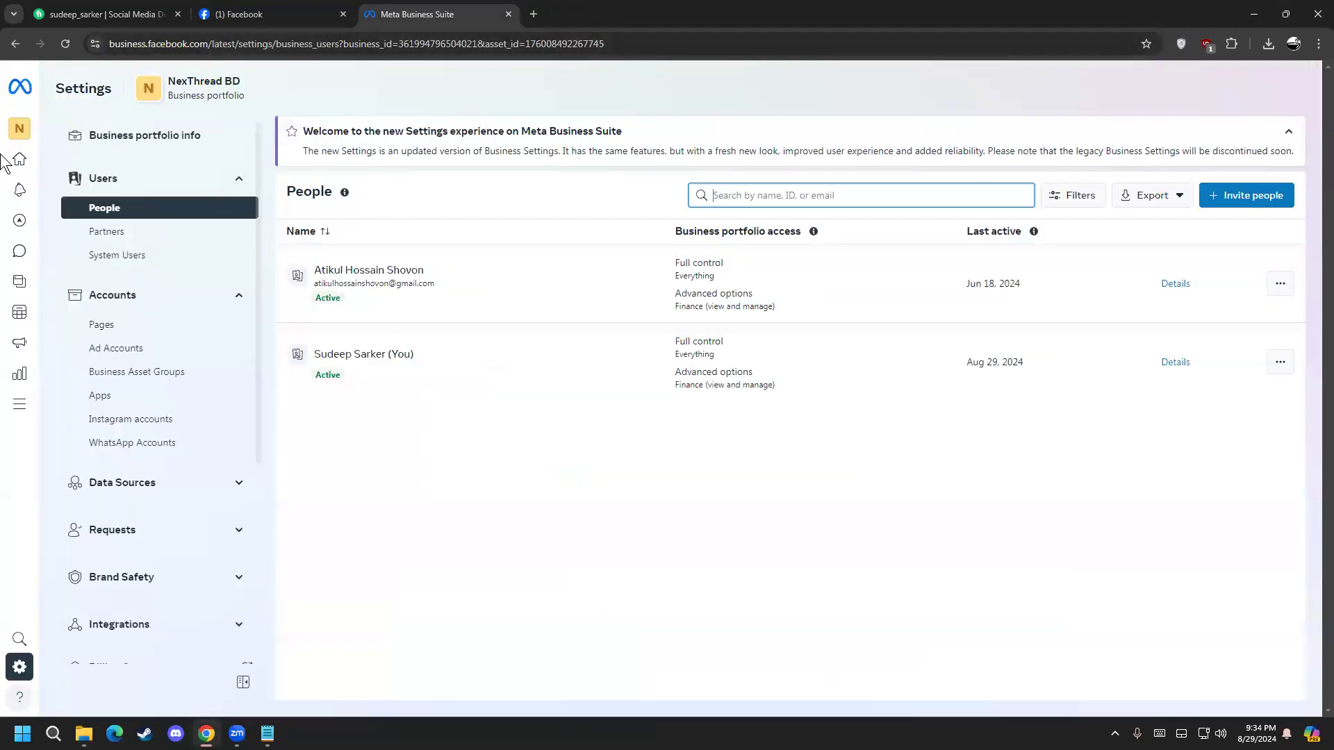
pyautogui.click(265, 44)
pyautogui.click(245, 44)
pyautogui.moveTo(169, 44); pyautogui.dragTo(277, 46)
pyautogui.click(273, 44)
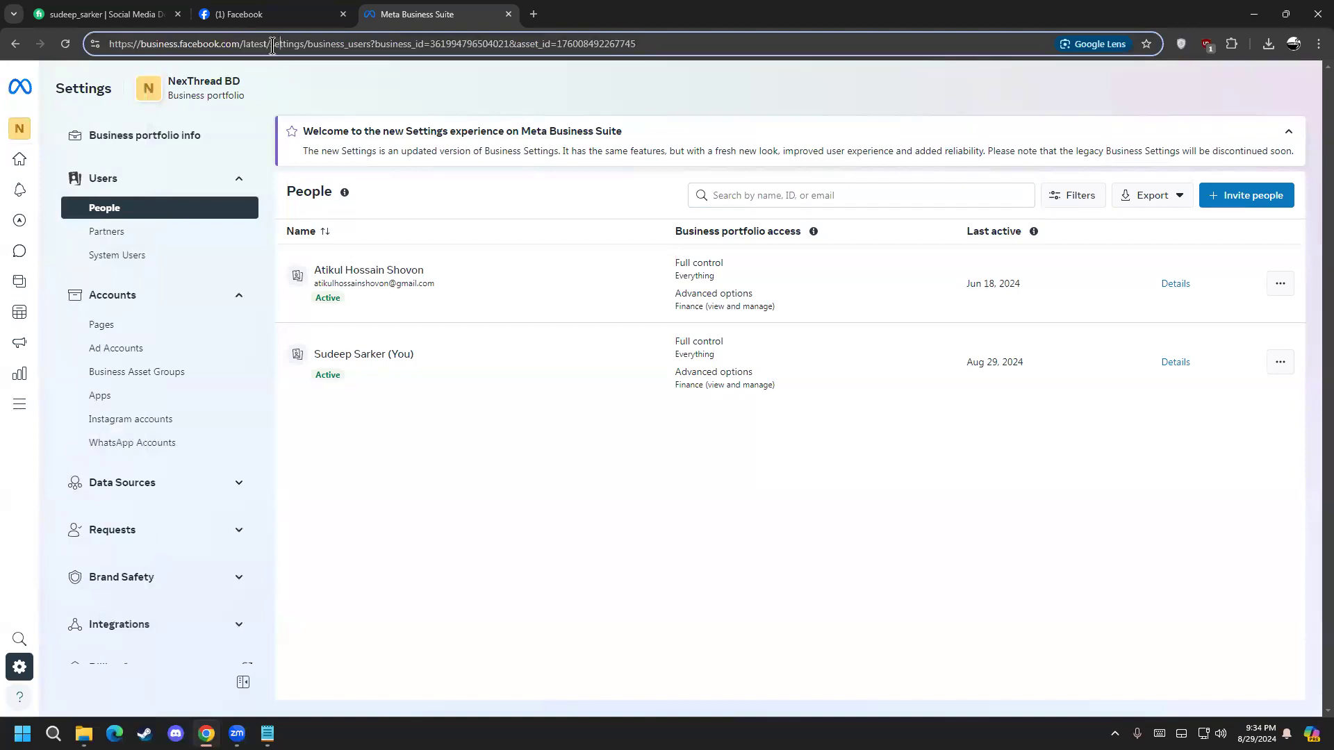
pyautogui.press('BackSpace')
pyautogui.press('BackSpace')
pyautogui.press('BackSpace')
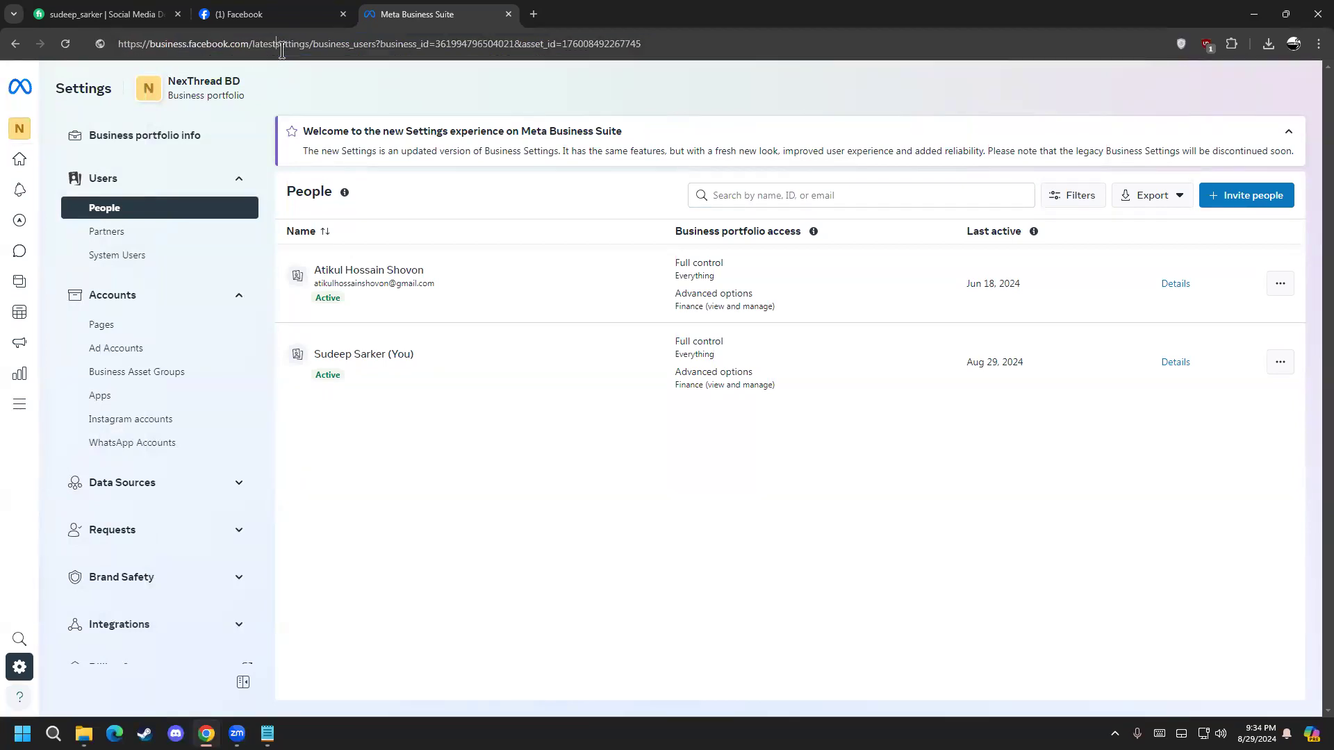
pyautogui.press('BackSpace')
pyautogui.press('BackSpace')
pyautogui.press('BackSpace')
pyautogui.press('BackSpace')
pyautogui.moveTo(289, 45); pyautogui.dragTo(617, 46)
pyautogui.press('BackSpace')
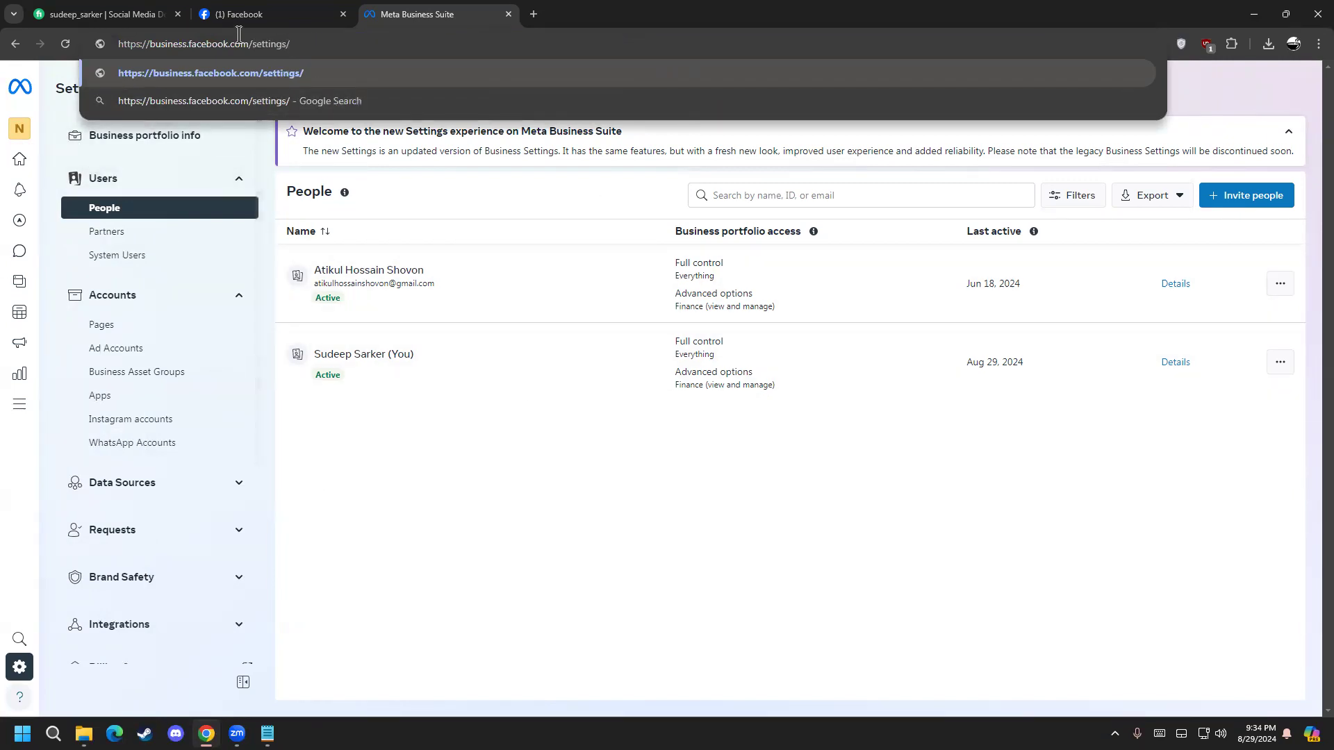
pyautogui.press('Return')
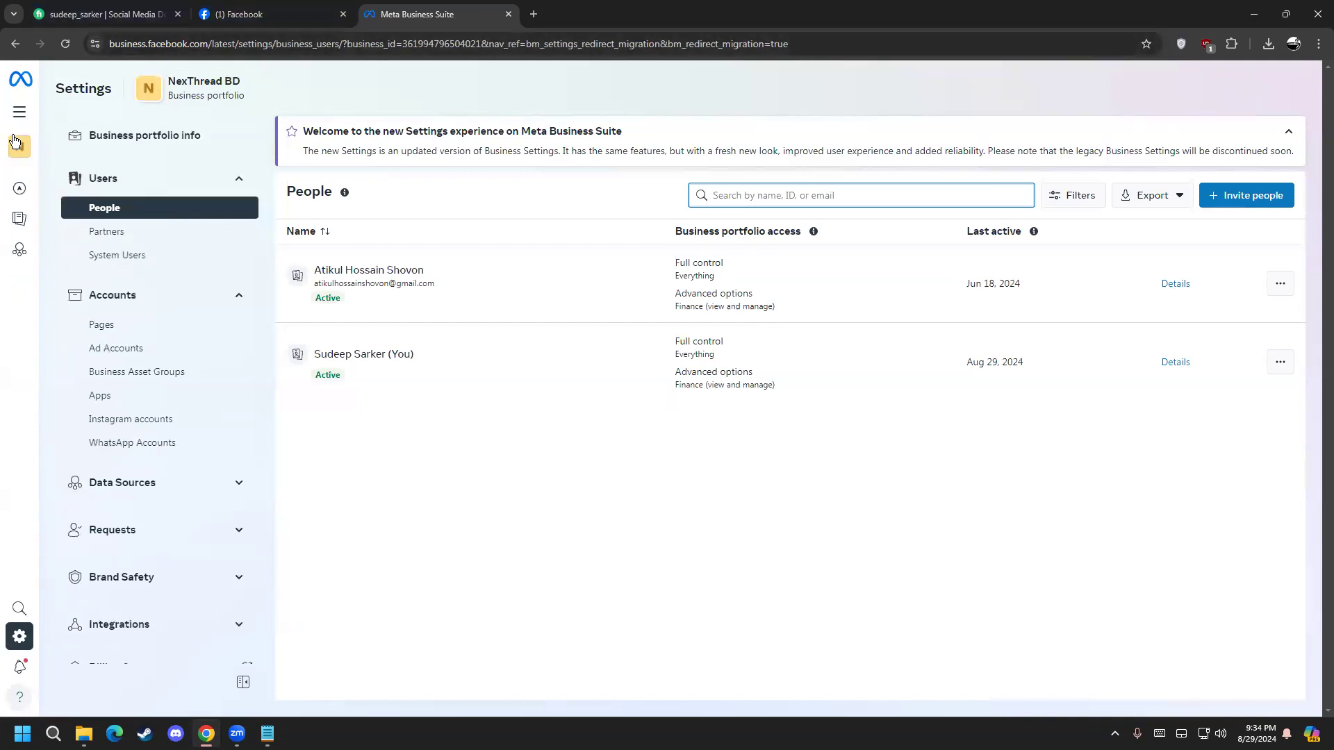
# Open the form for creating a business portfolio, review its fields, and close it without creating one
pyautogui.click(61, 143)
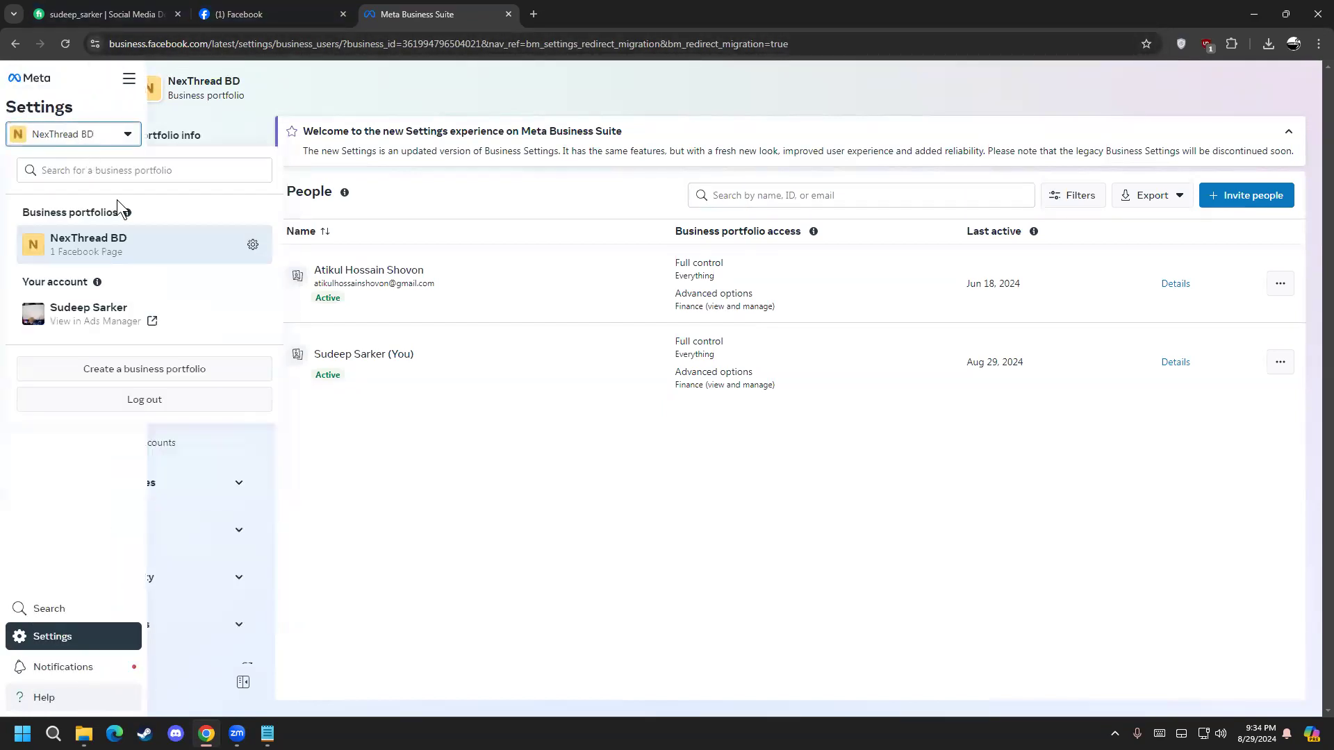
pyautogui.click(159, 360)
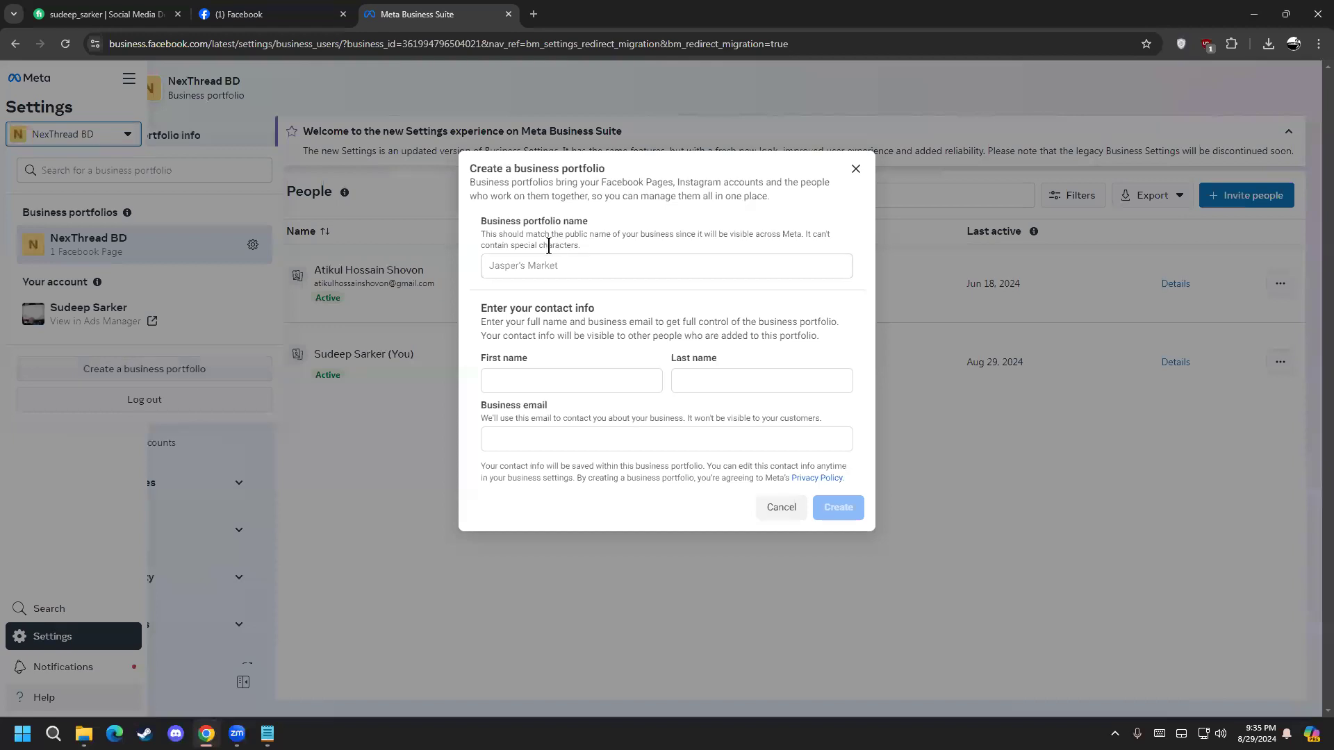
pyautogui.moveTo(530, 197); pyautogui.dragTo(594, 222)
pyautogui.click(582, 226)
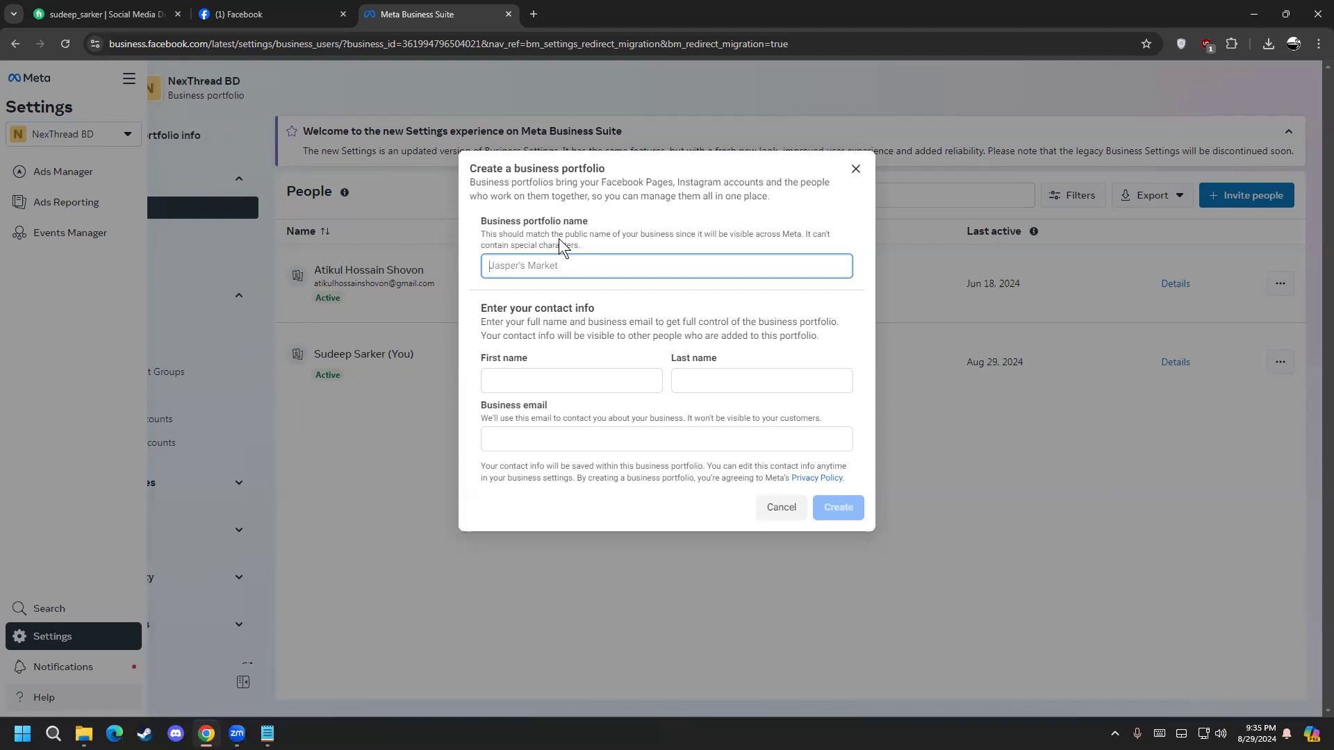
pyautogui.click(856, 169)
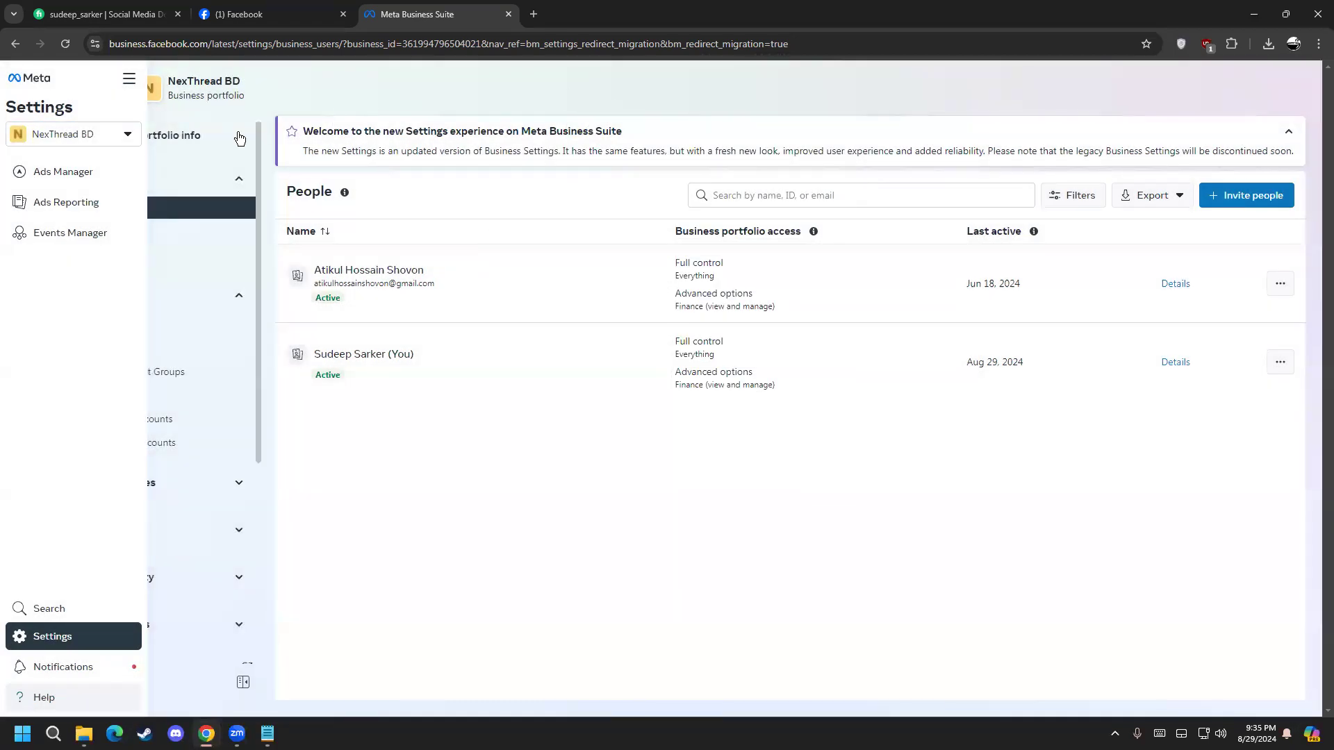
# Highlight the business ID number in the page address, and briefly open and close the tools menu
pyautogui.click(387, 44)
pyautogui.click(389, 43)
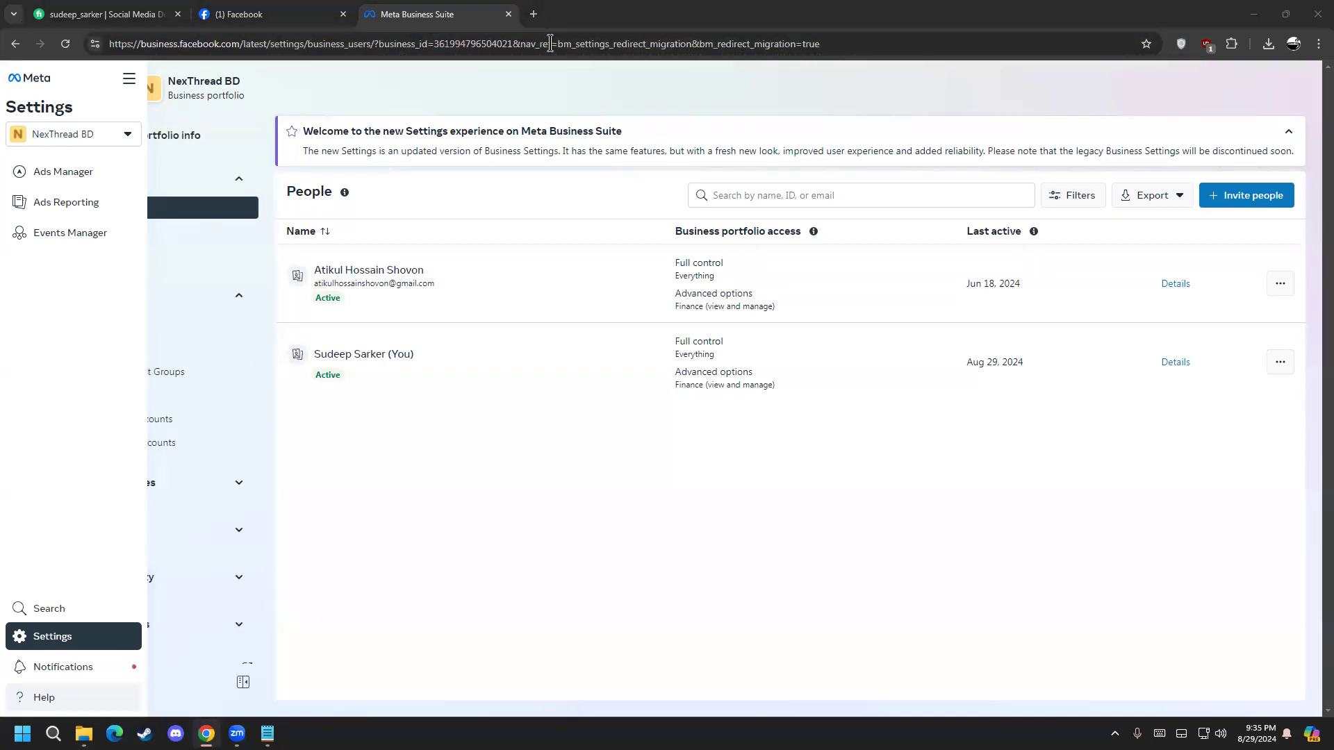
pyautogui.click(460, 44)
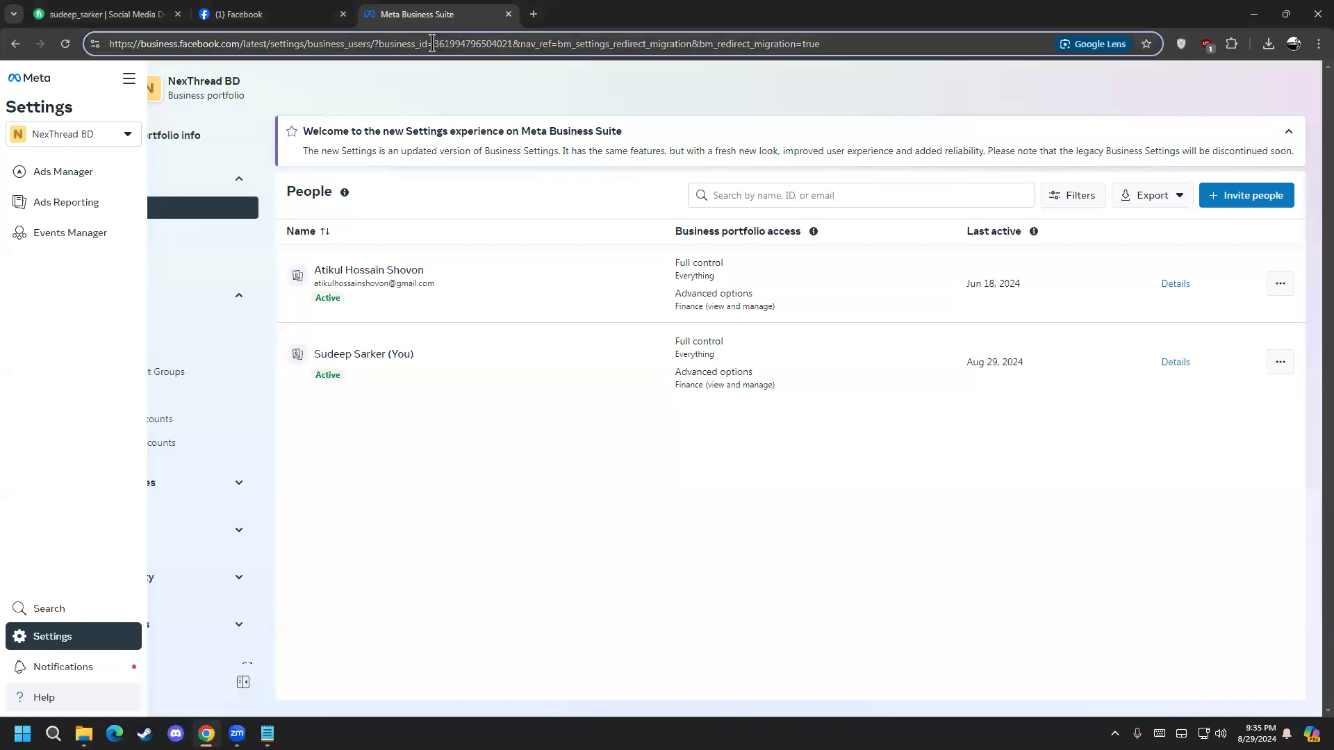
pyautogui.moveTo(433, 44); pyautogui.dragTo(514, 44)
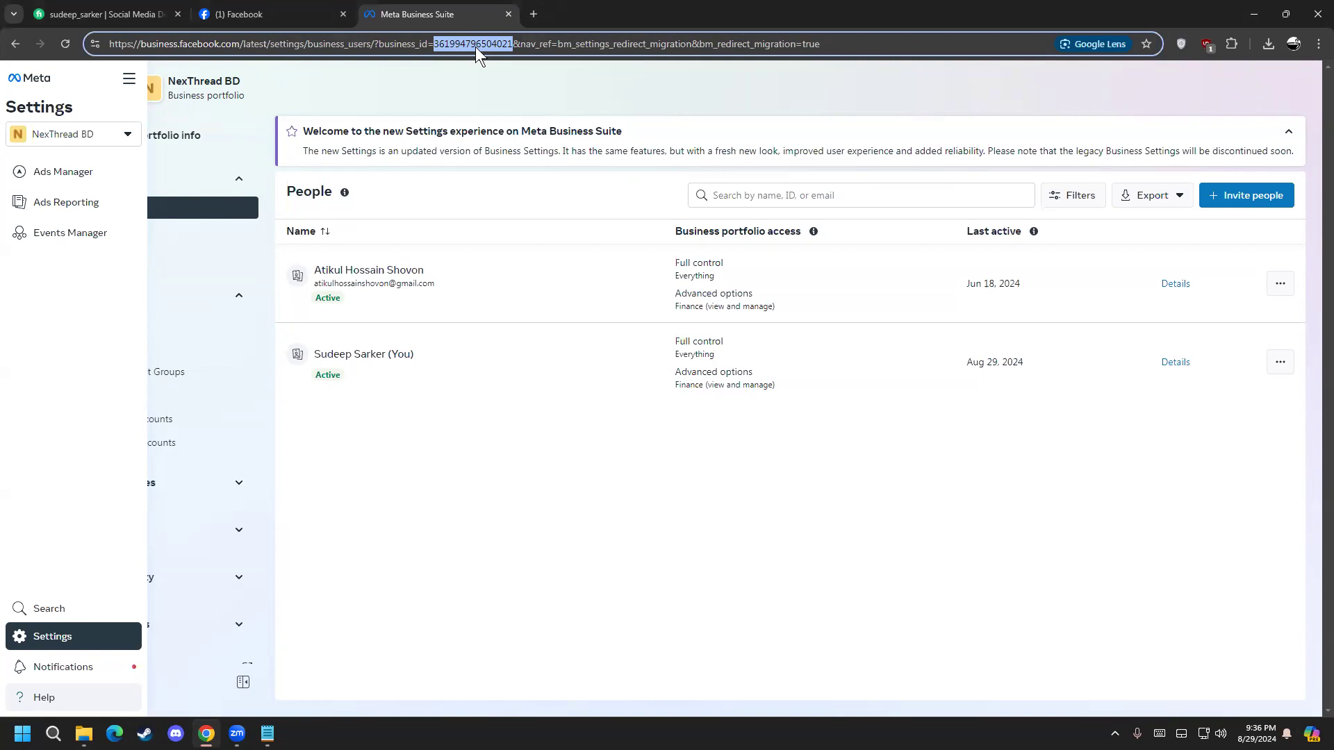
pyautogui.click(128, 77)
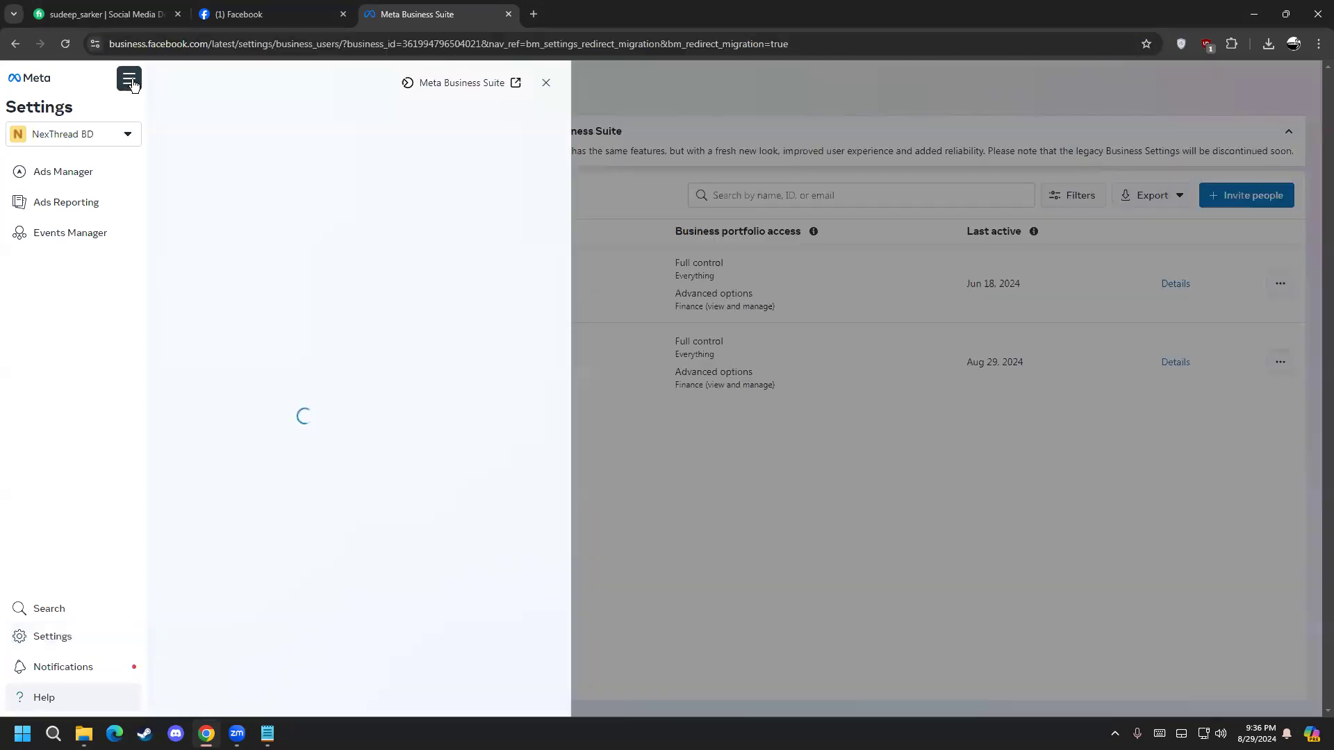
pyautogui.click(546, 84)
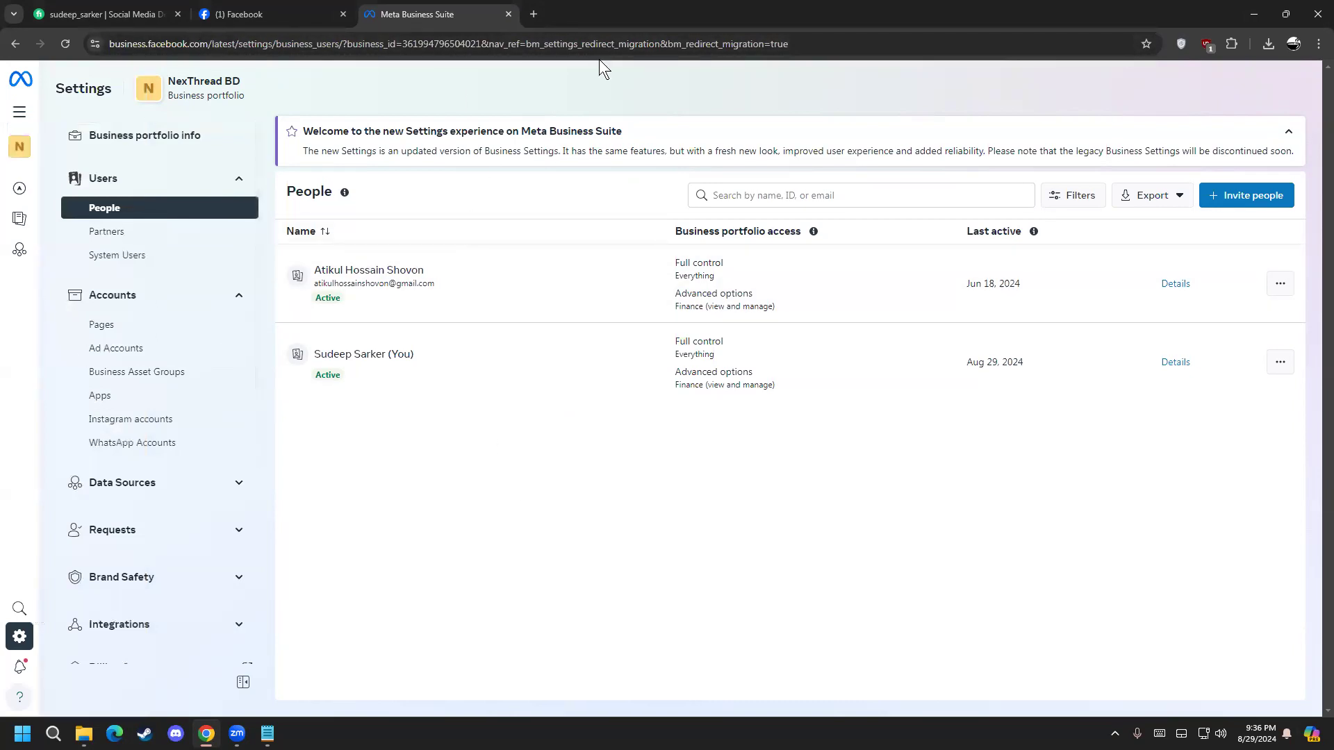
# Open Facebook in a new tab and look through the home feed's shortcuts, including Ad Center and Ads Manager
pyautogui.click(534, 14)
pyautogui.click(665, 367)
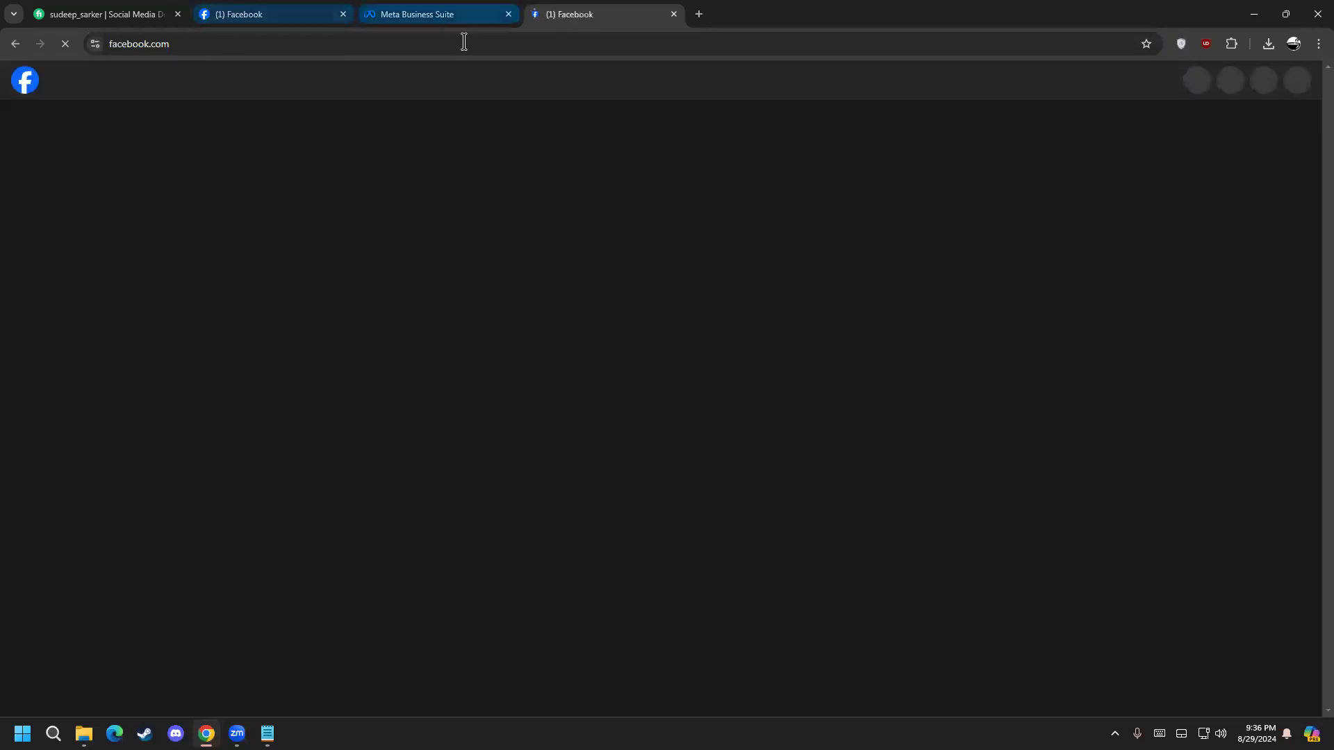
pyautogui.click(112, 453)
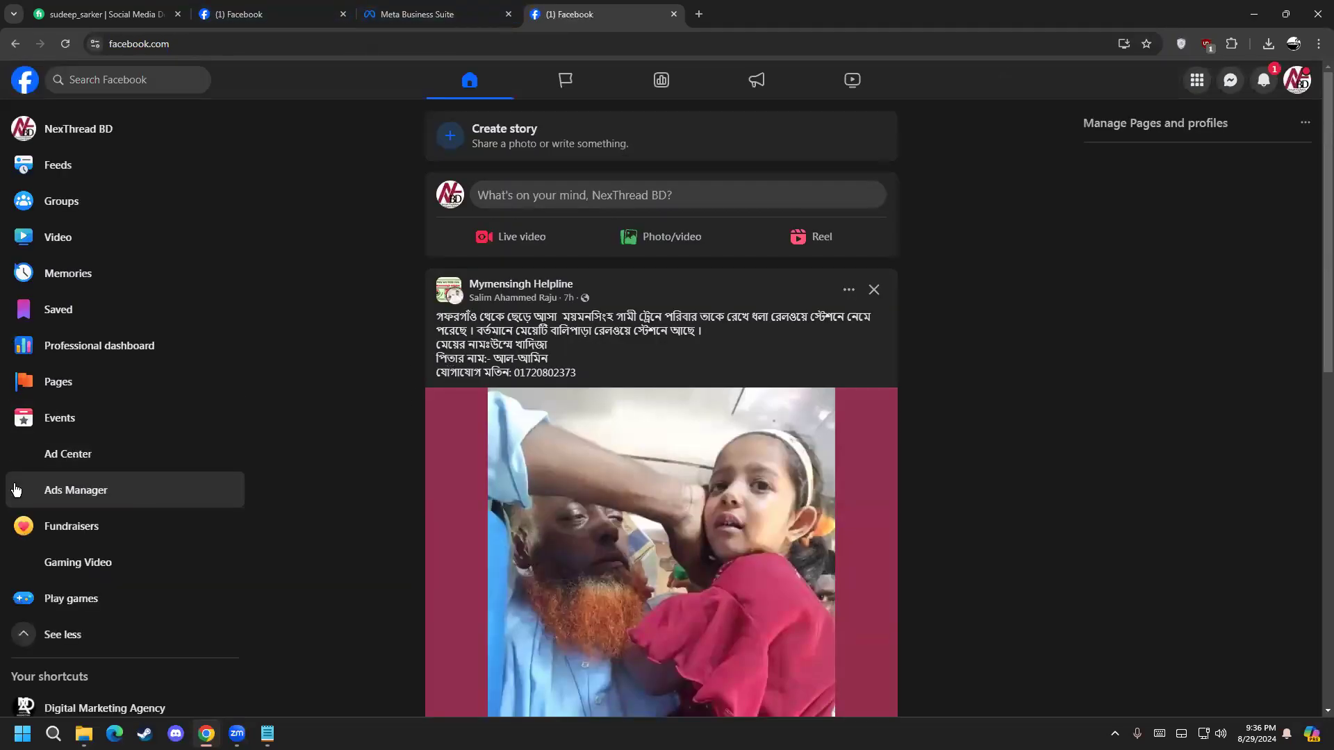
pyautogui.scroll(-2, 90, 563)
pyautogui.scroll(2, 89, 557)
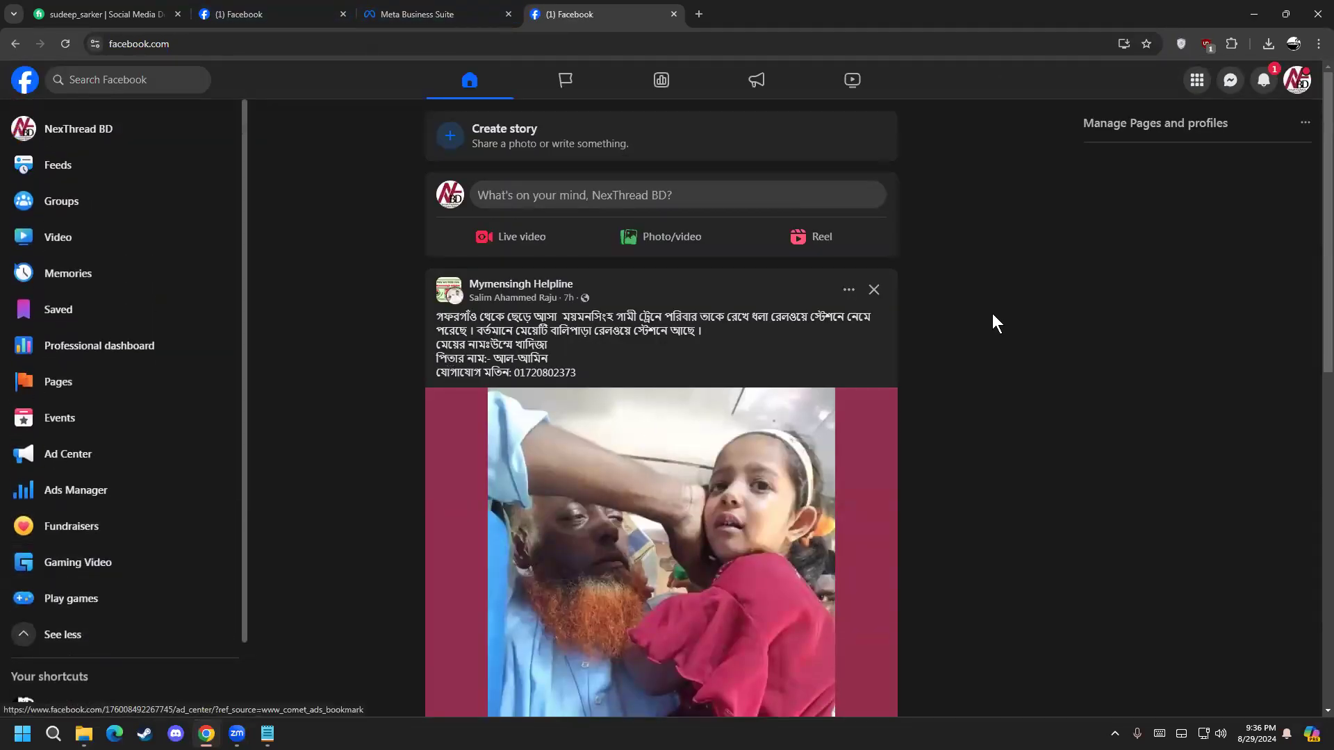
# Go to the NexThread BD page and open Meta Business Suite from its management tools
pyautogui.click(1296, 79)
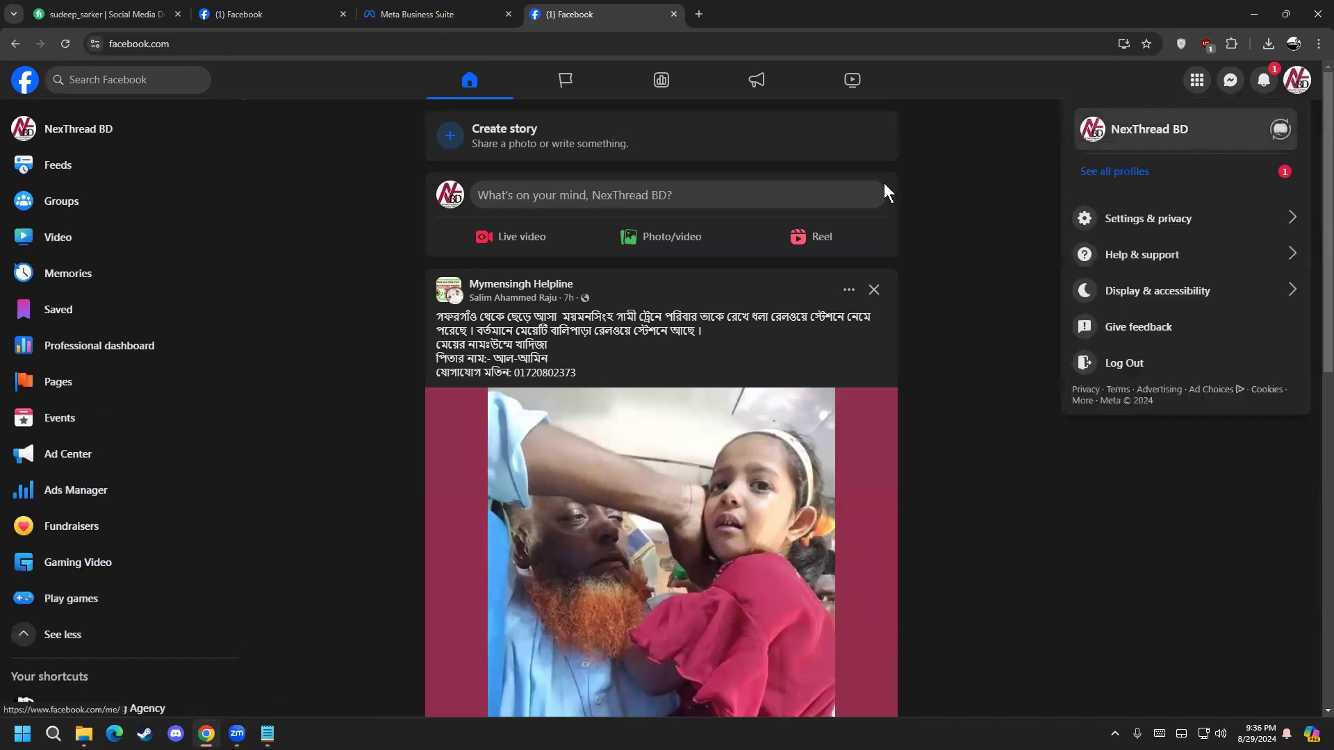
pyautogui.click(124, 131)
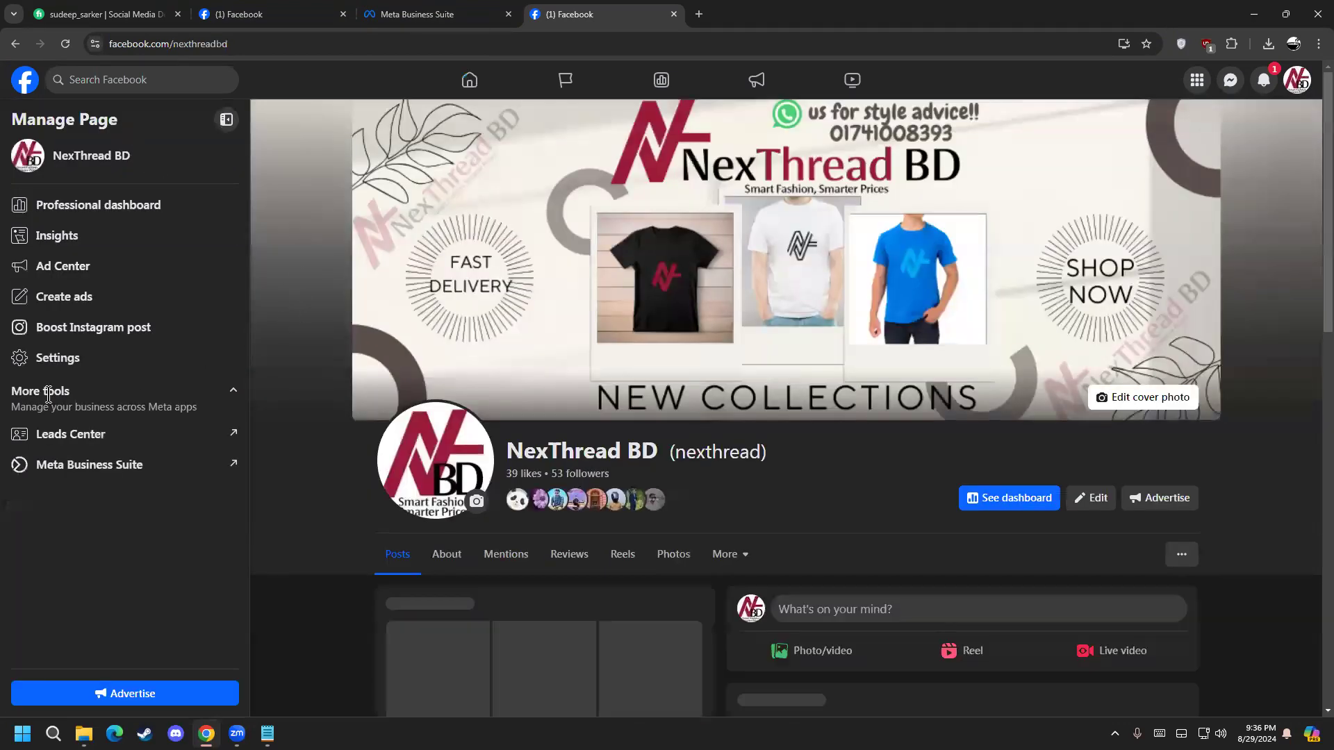
pyautogui.click(90, 464)
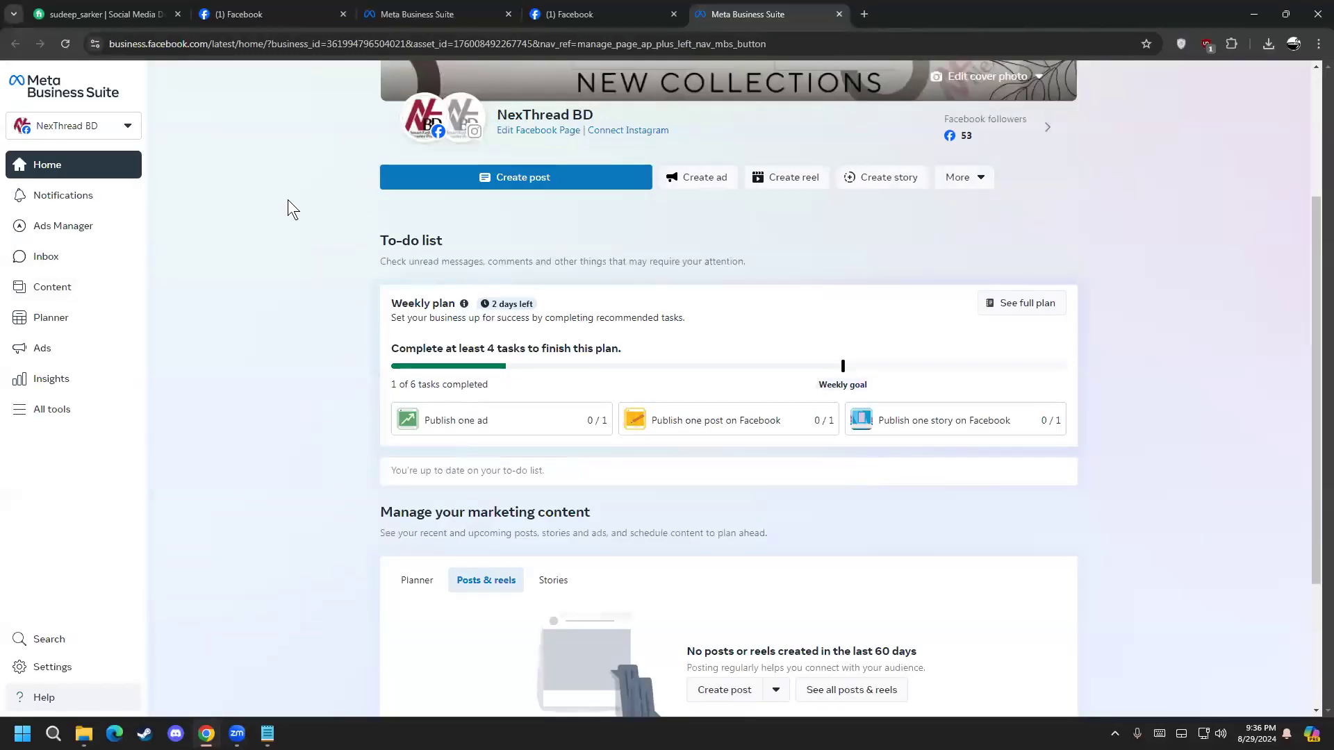
# Open the Planner in month view and review the available content creation options
pyautogui.click(62, 319)
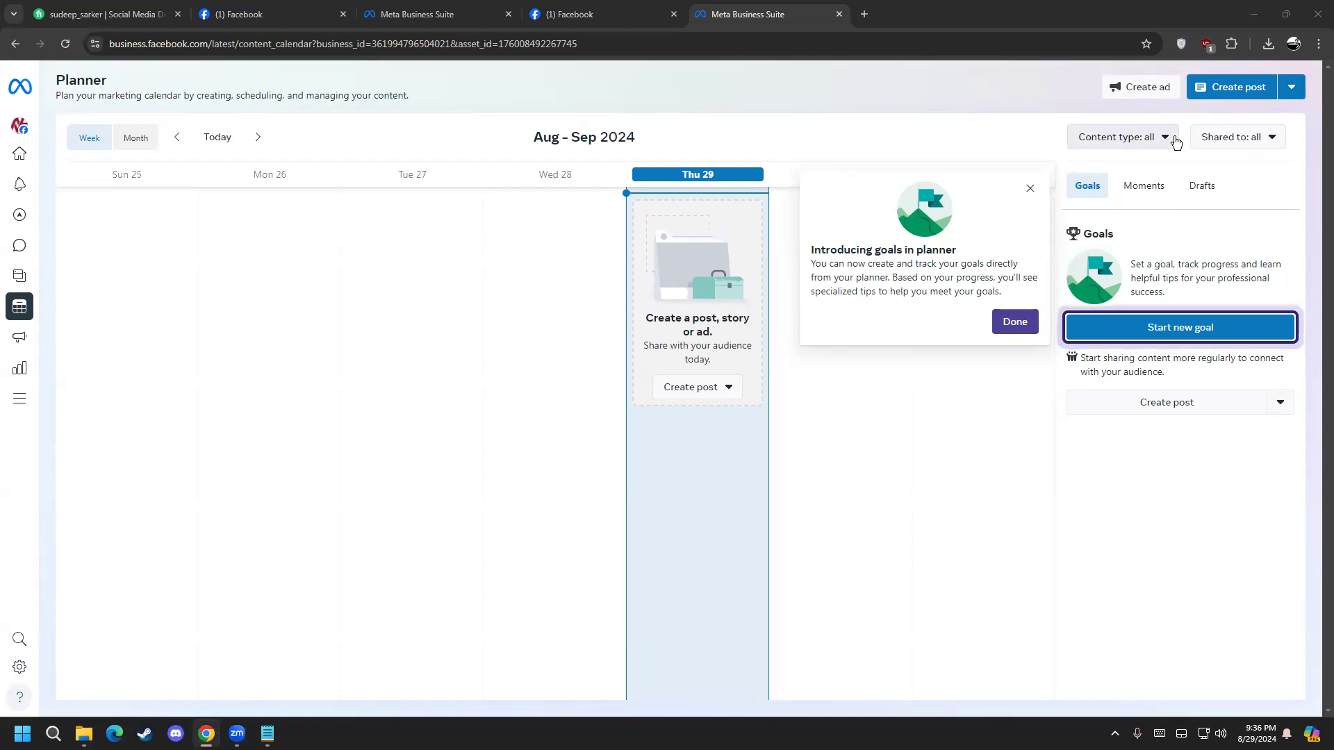
pyautogui.click(1290, 87)
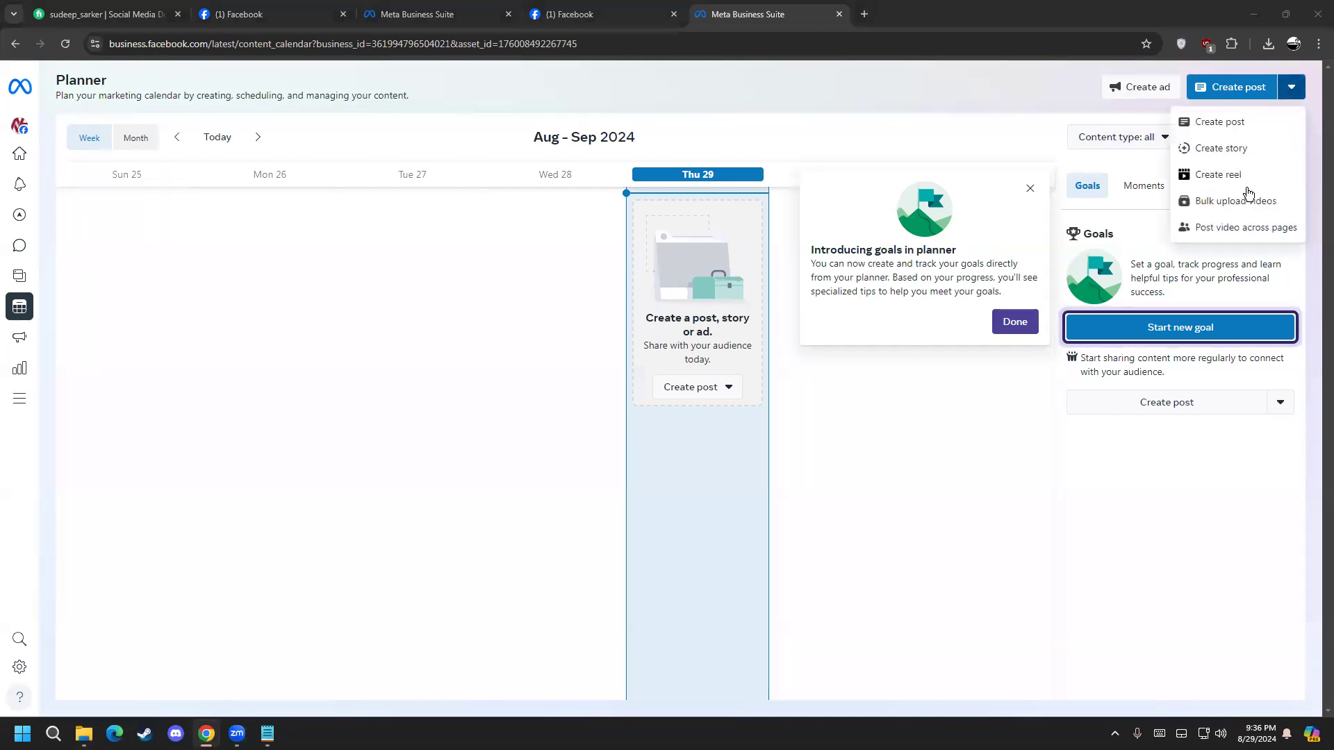
pyautogui.click(142, 142)
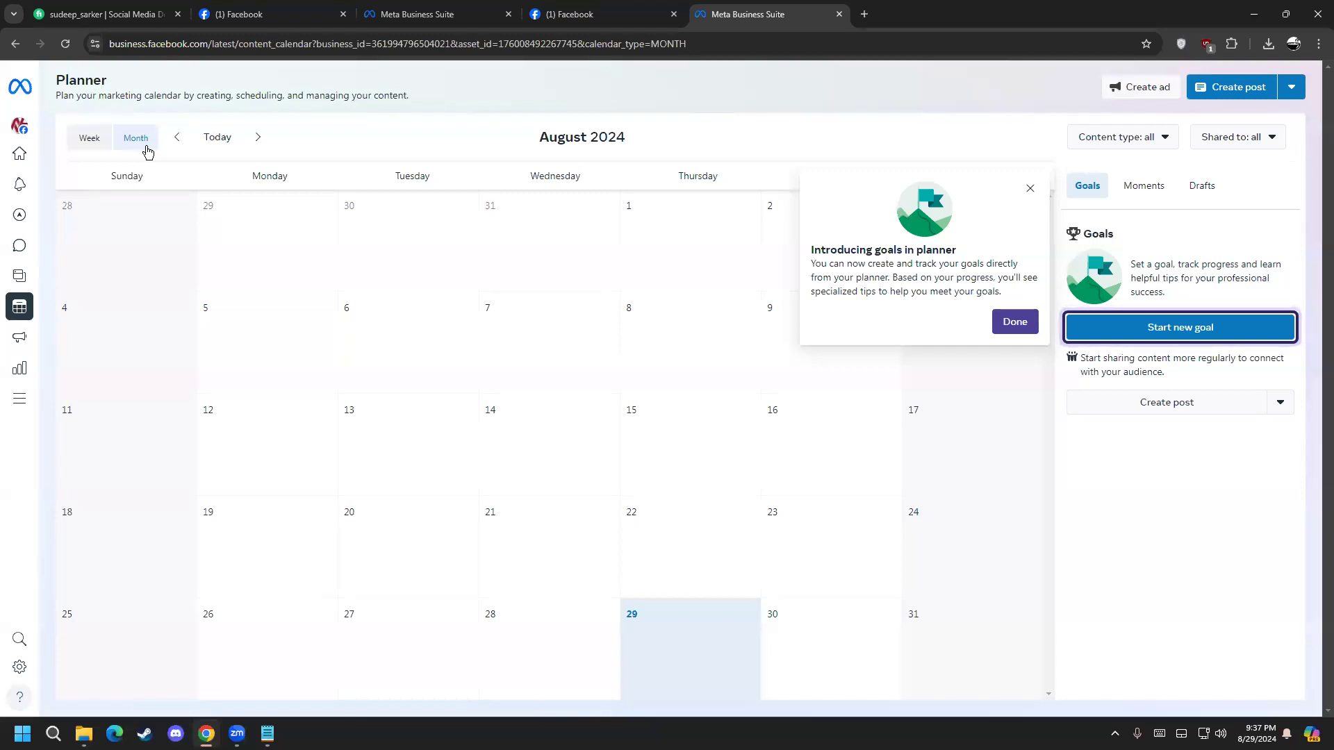
pyautogui.click(1292, 87)
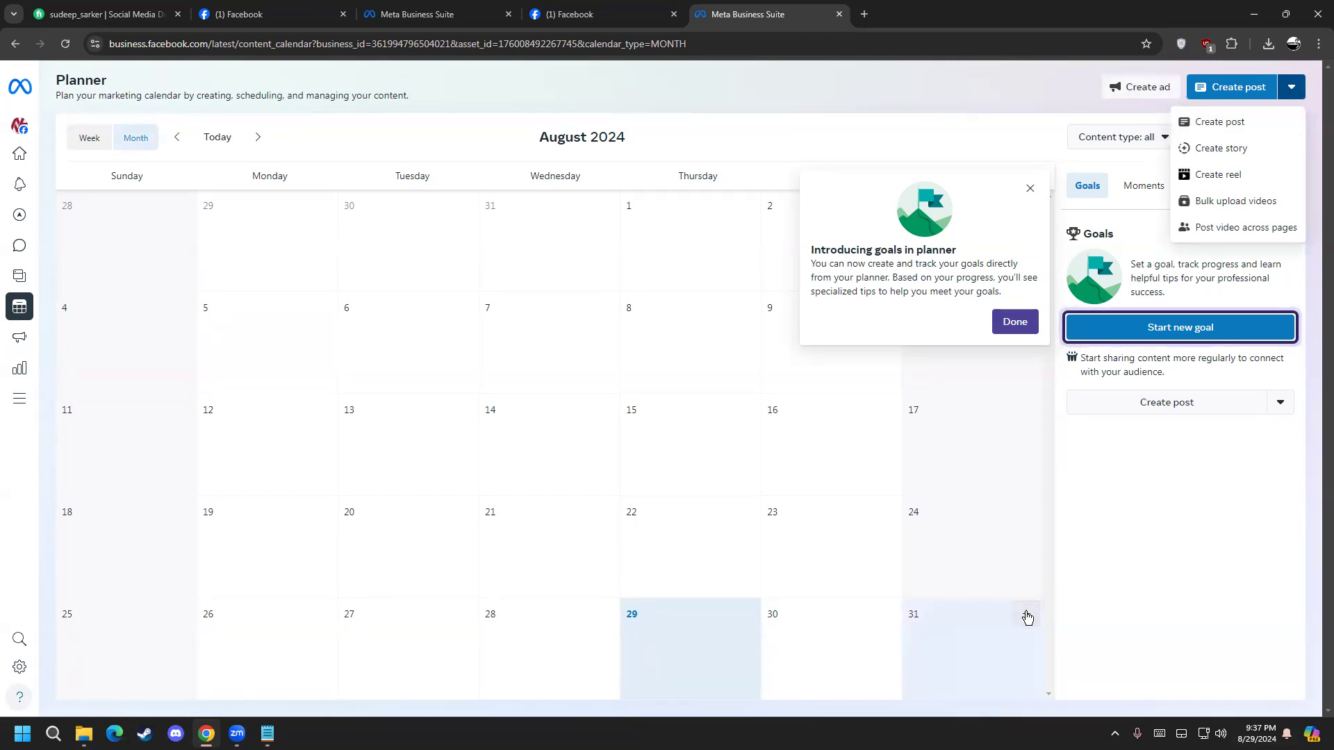
# Start scheduling a new post on August 31, 2024 from the Planner calendar
pyautogui.click(1027, 616)
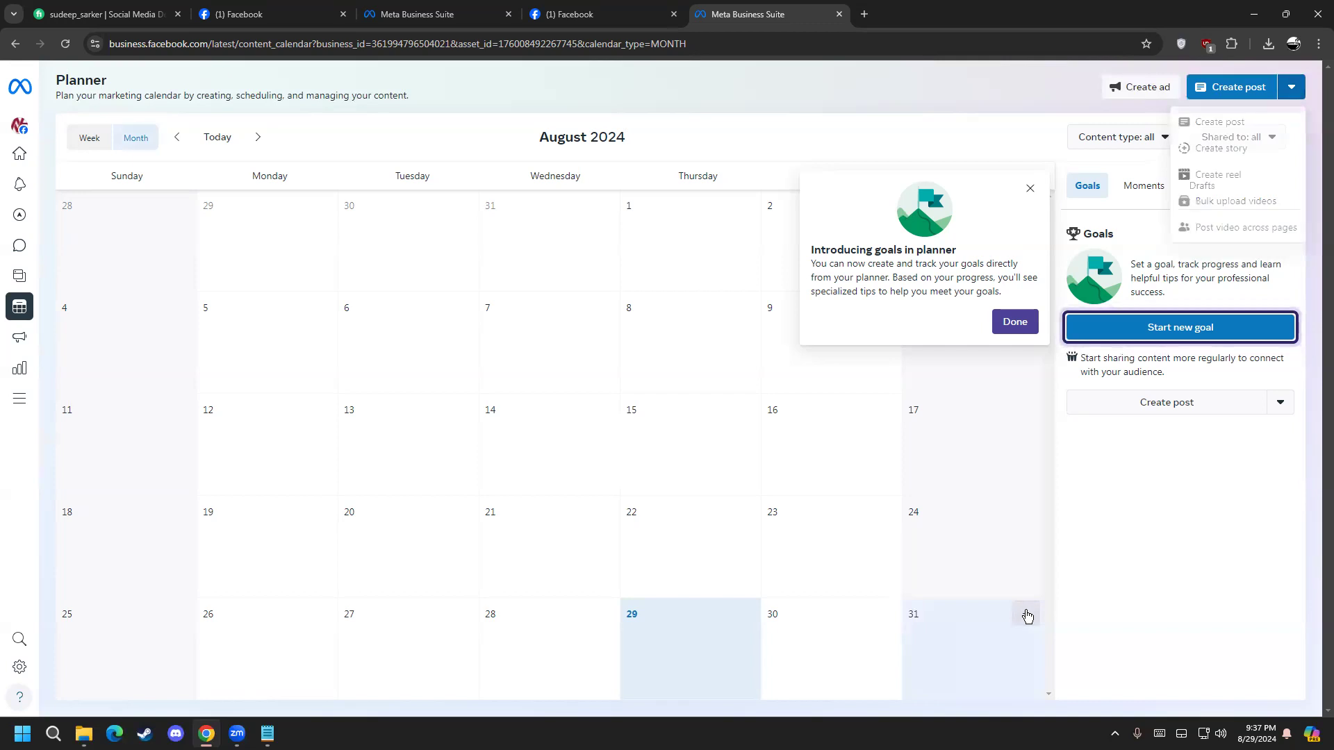
pyautogui.click(1086, 551)
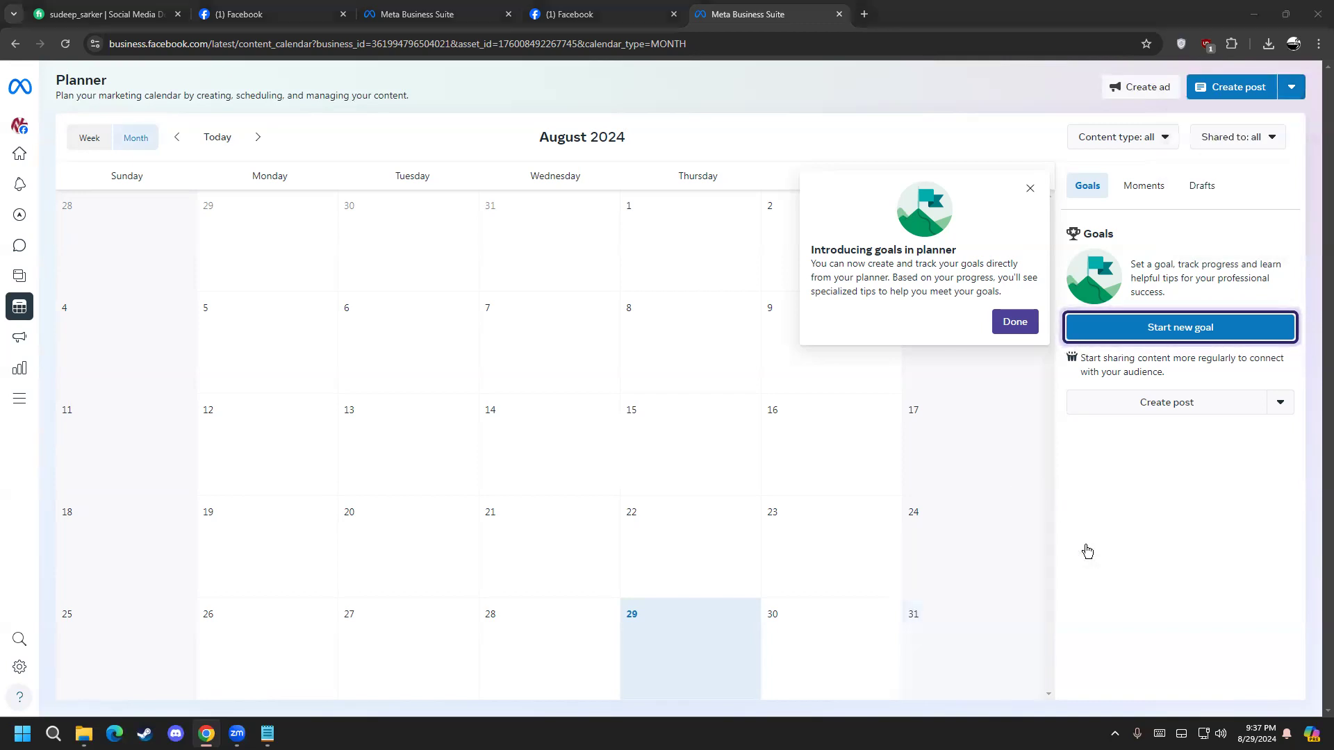
pyautogui.click(1028, 615)
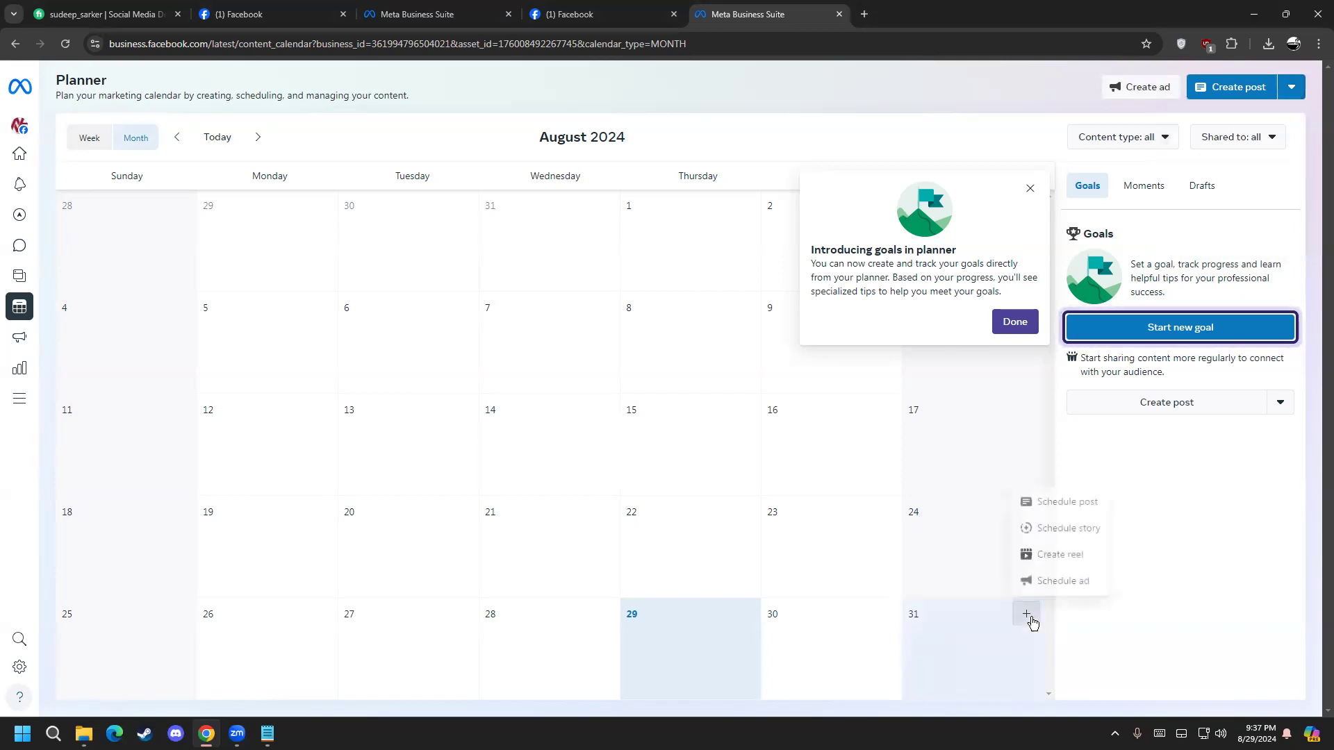
pyautogui.click(1065, 509)
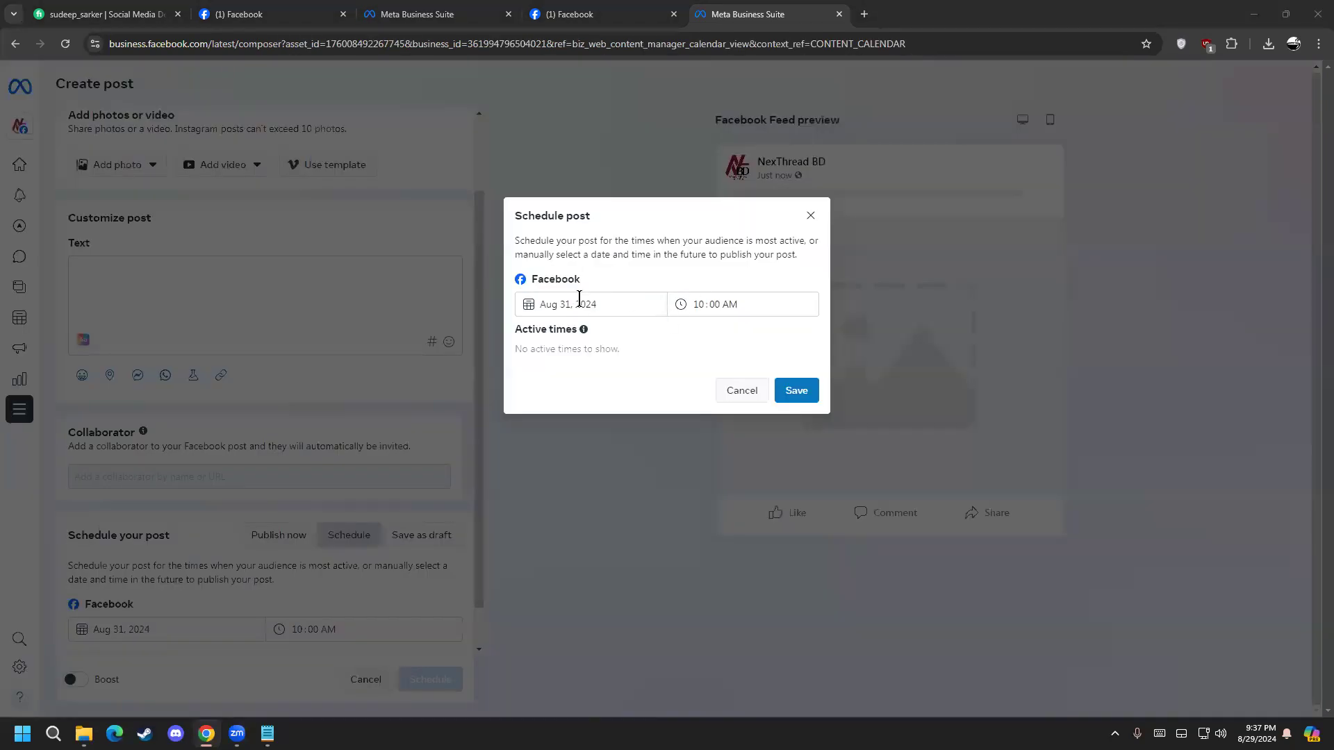
# Discard the scheduling of the new post and go back to the Planner's month view
pyautogui.click(810, 215)
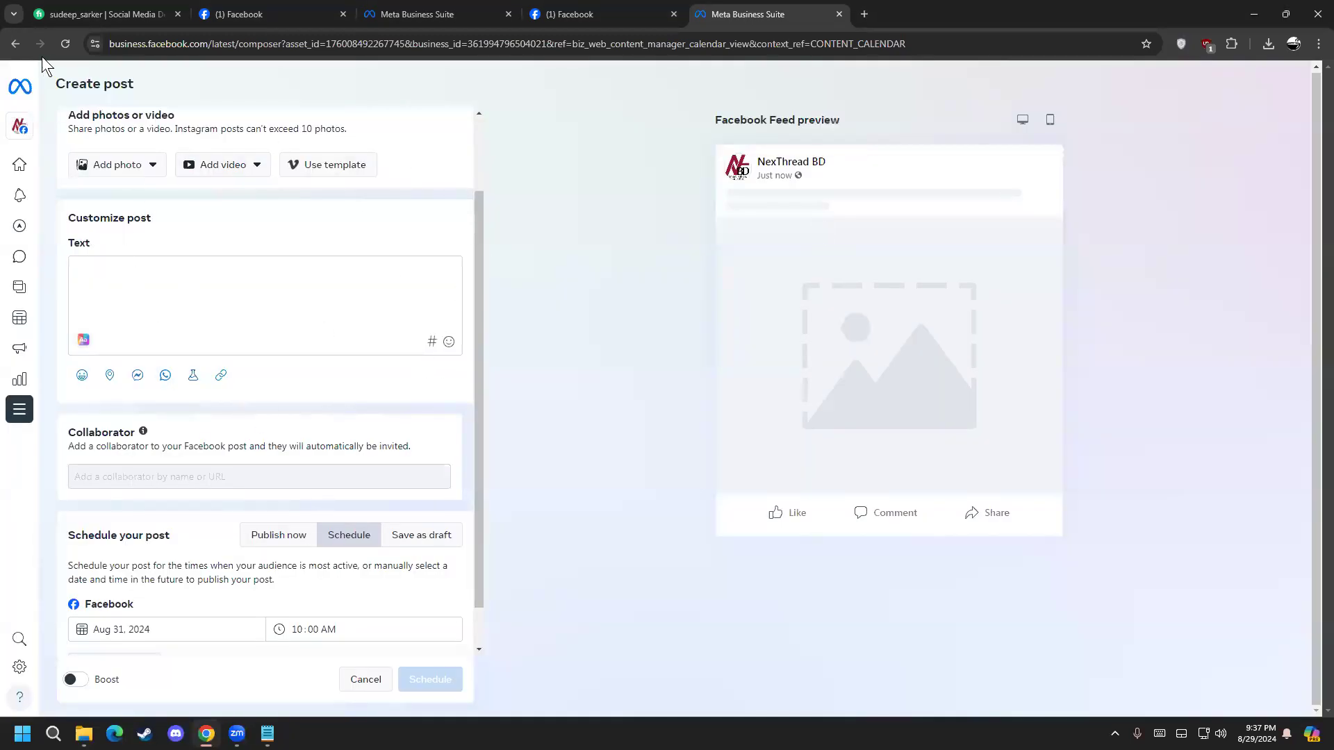
pyautogui.click(10, 48)
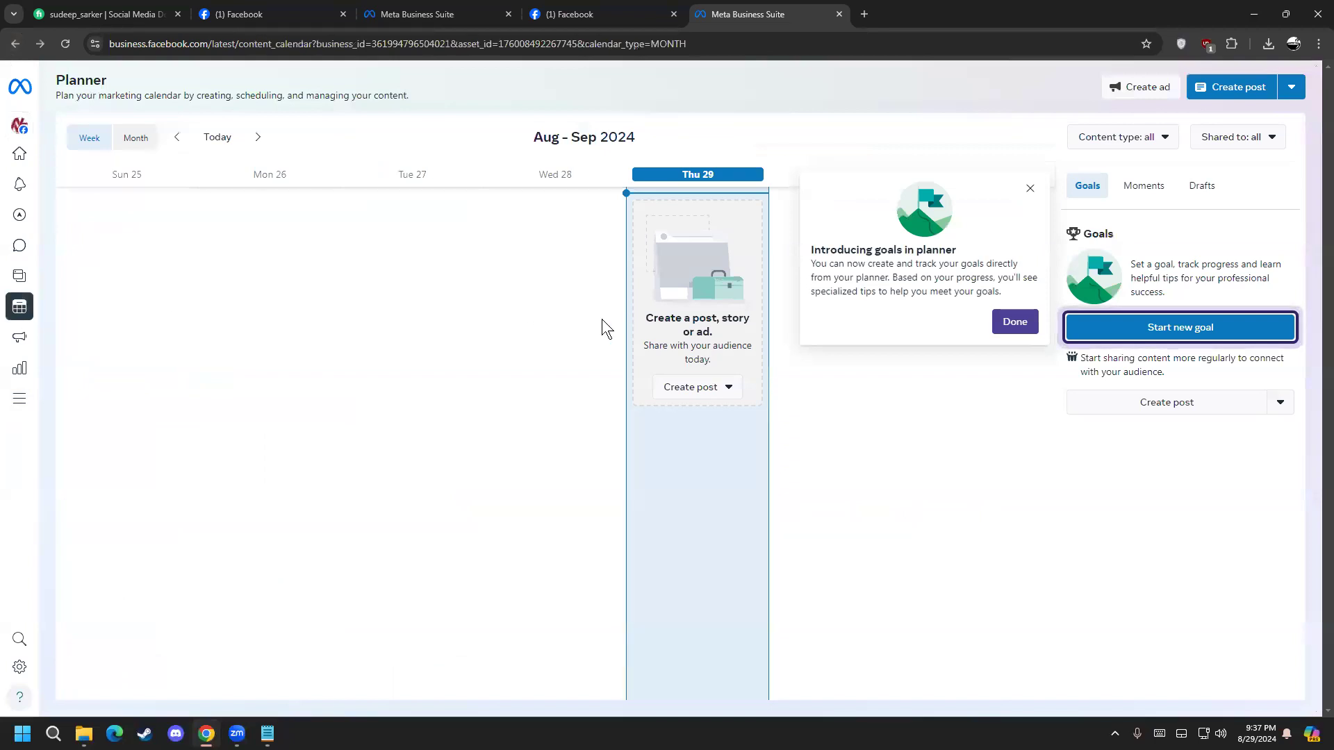
pyautogui.click(137, 138)
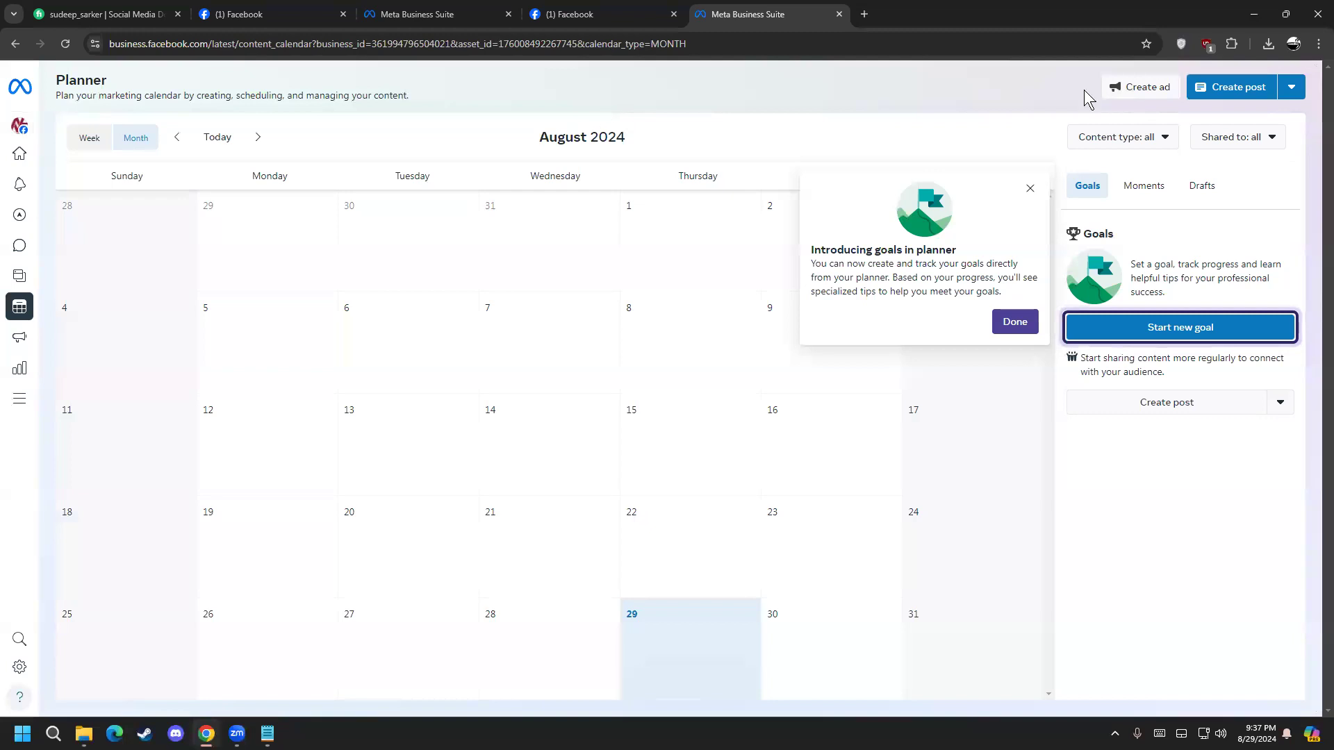
# Close the Planner tab and return to the People settings of the NexThread BD business portfolio
pyautogui.click(839, 13)
pyautogui.click(408, 4)
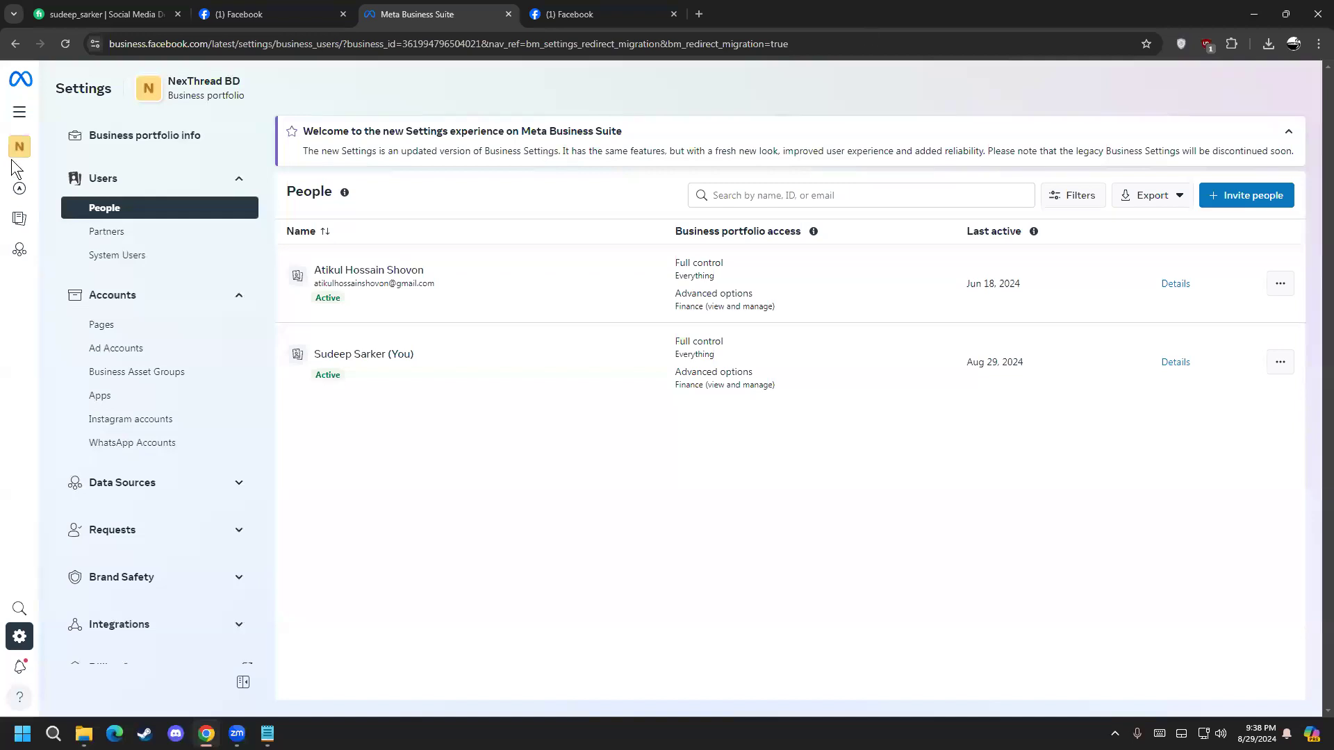
pyautogui.moveTo(11, 160)
pyautogui.click(122, 138)
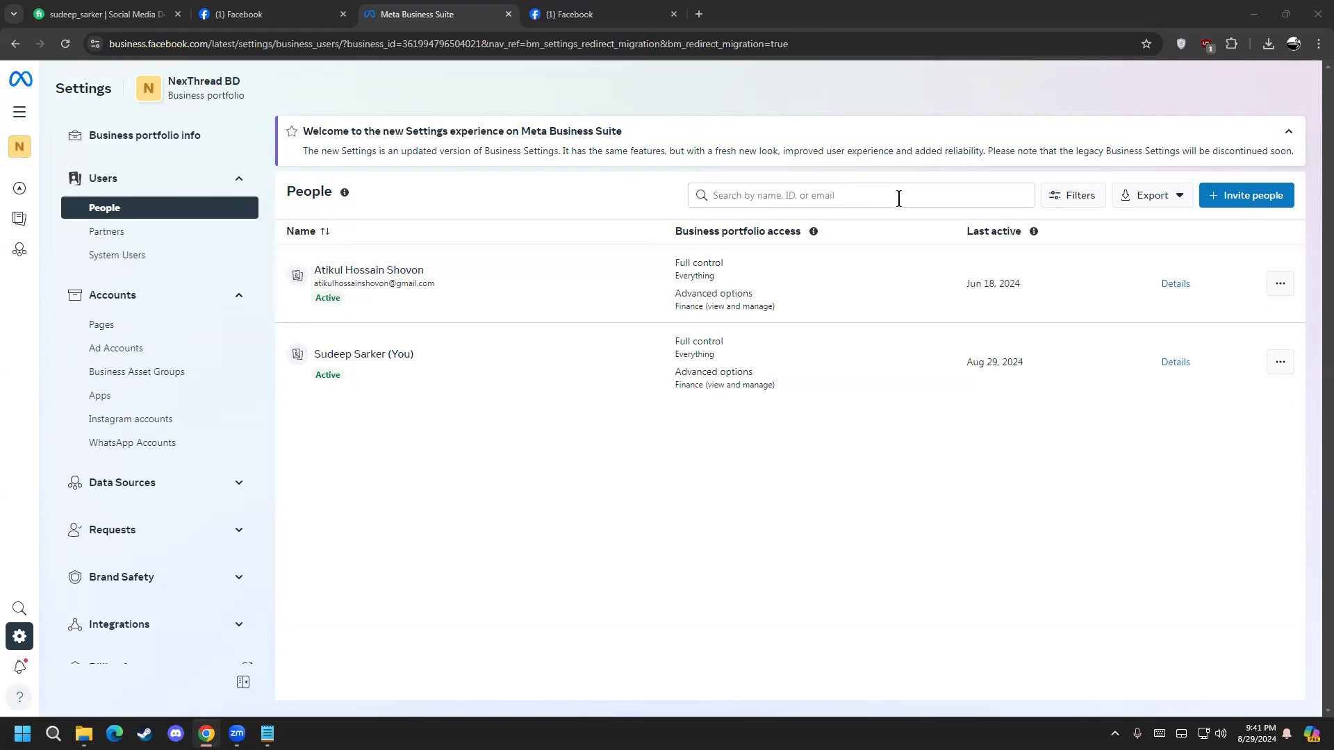
# Start an invitation to the NexThread BD business portfolio and enter the invitee's email address from the clipboard history
pyautogui.click(1244, 201)
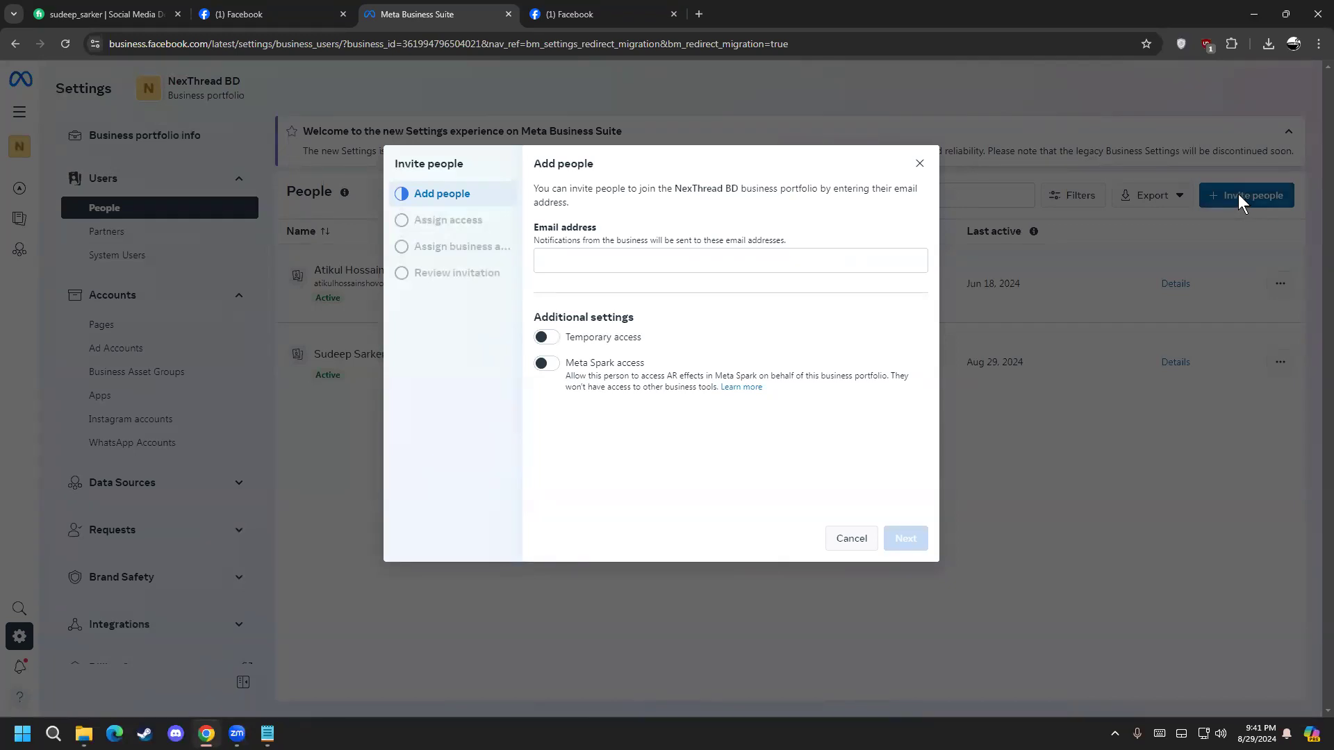
pyautogui.click(703, 262)
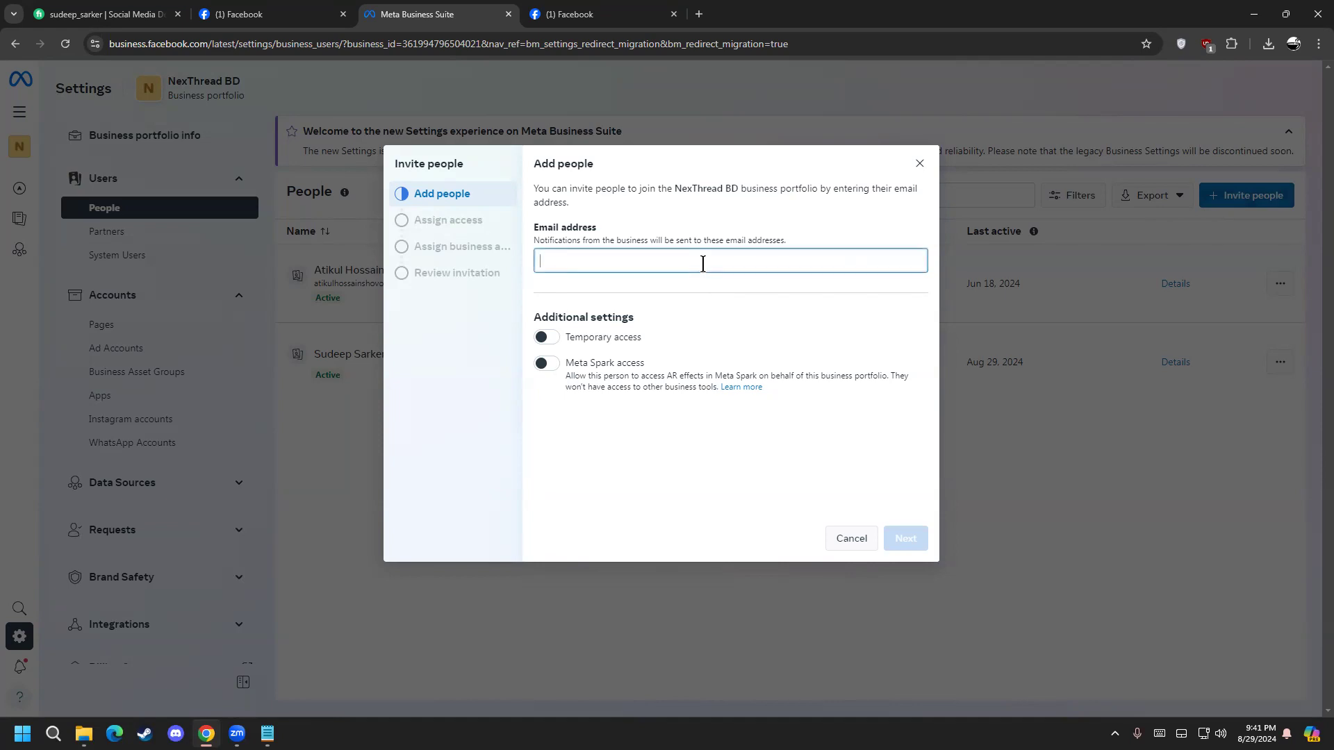
pyautogui.hotkey('ctrl', 'v')
pyautogui.hotkey('ctrl', 'a')
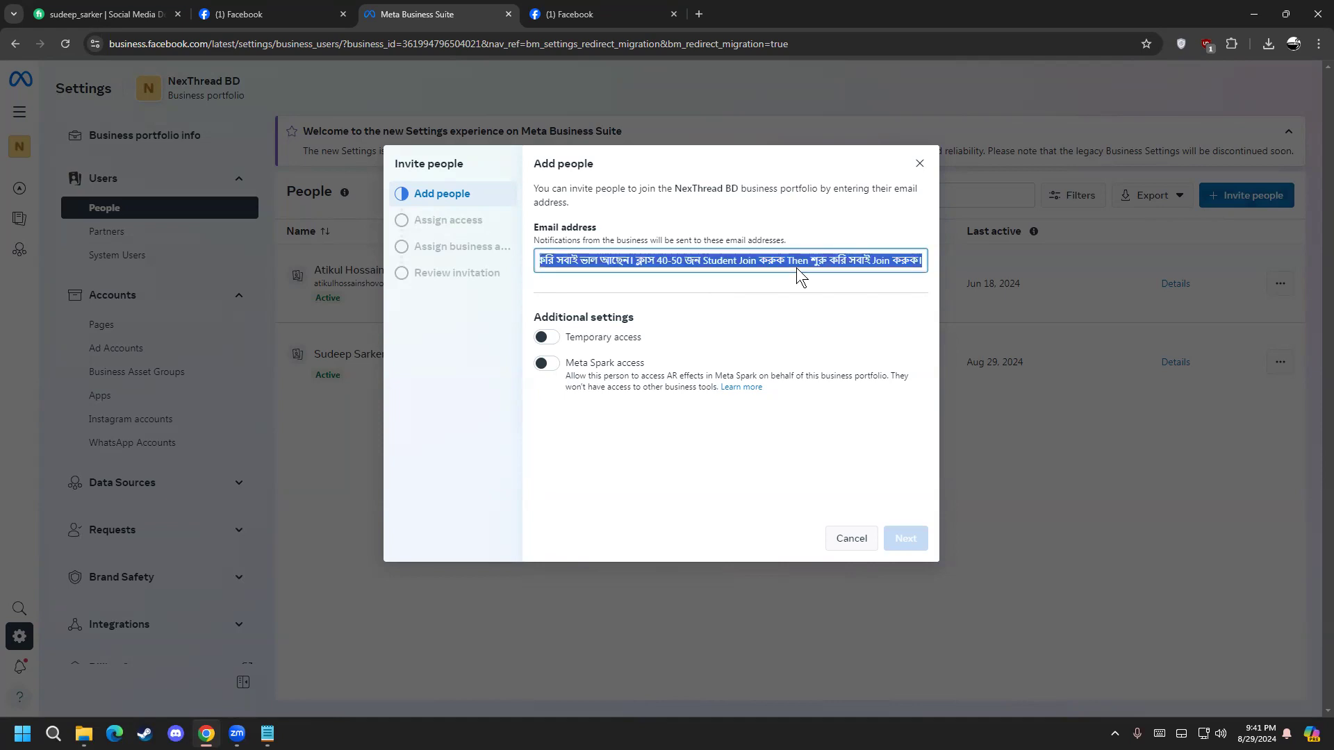
pyautogui.press('super+v')
pyautogui.scroll(-1, 634, 440)
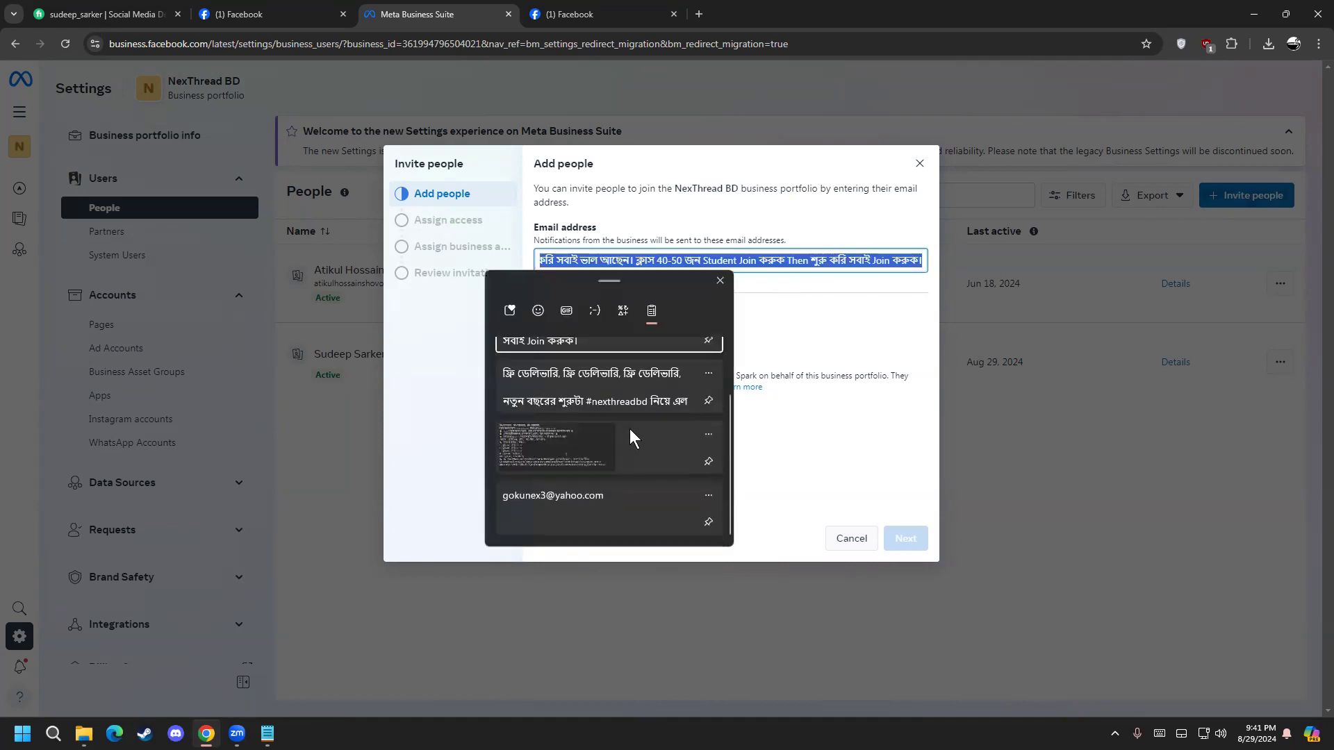
pyautogui.click(604, 498)
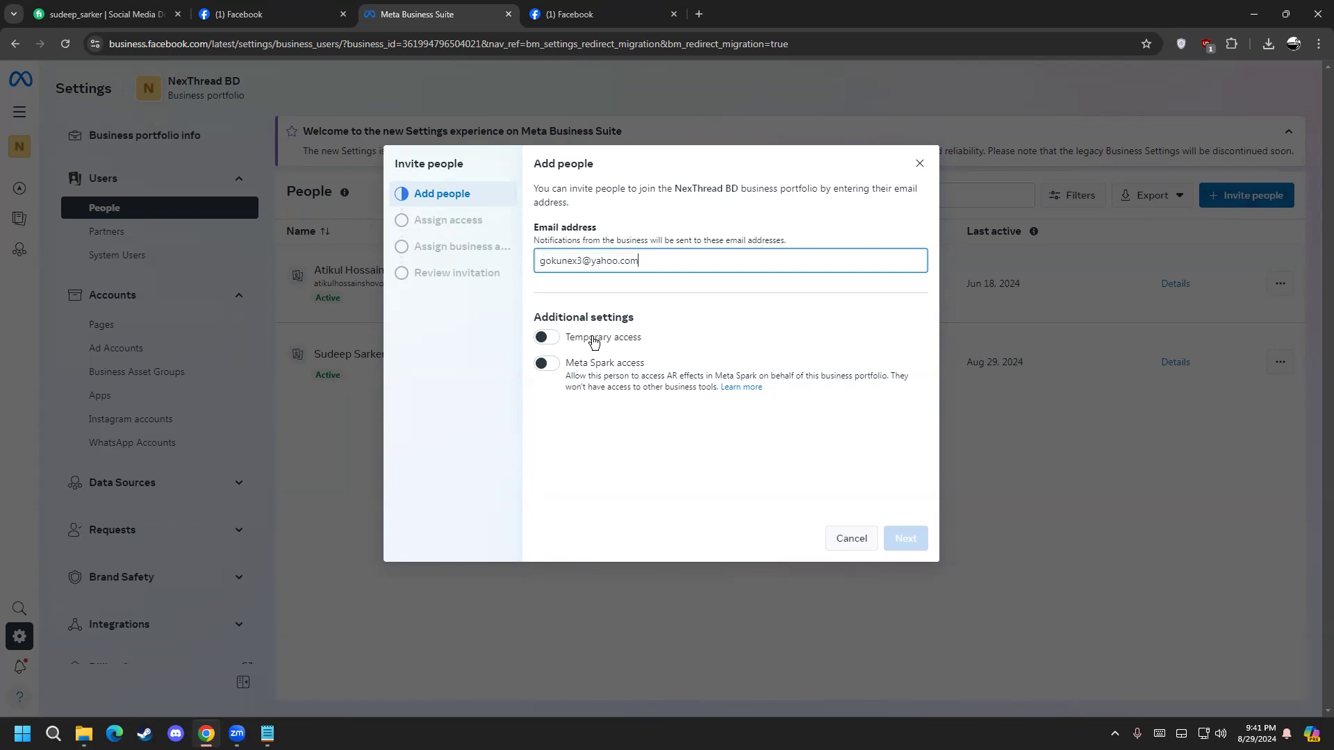
# Try temporary access for the invitee, check the expiration date calendar, and turn temporary access off again
pyautogui.click(627, 340)
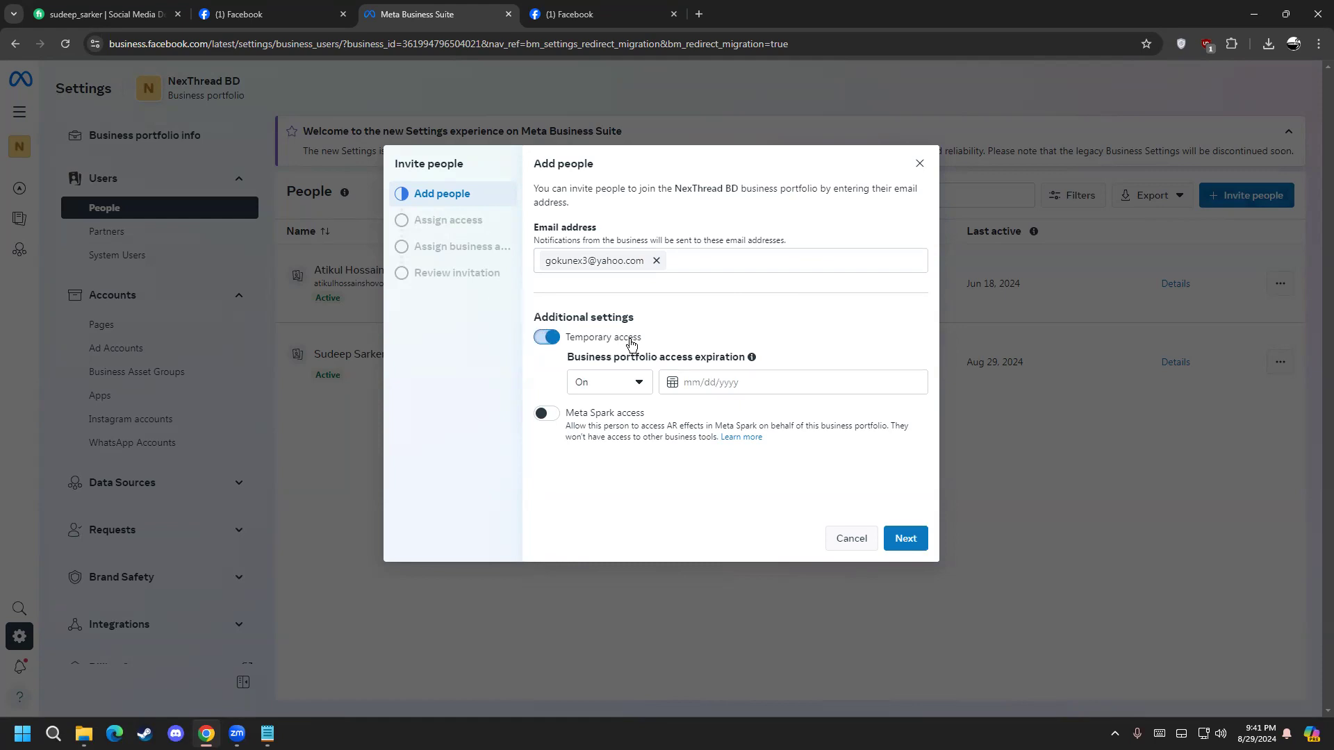
pyautogui.click(726, 380)
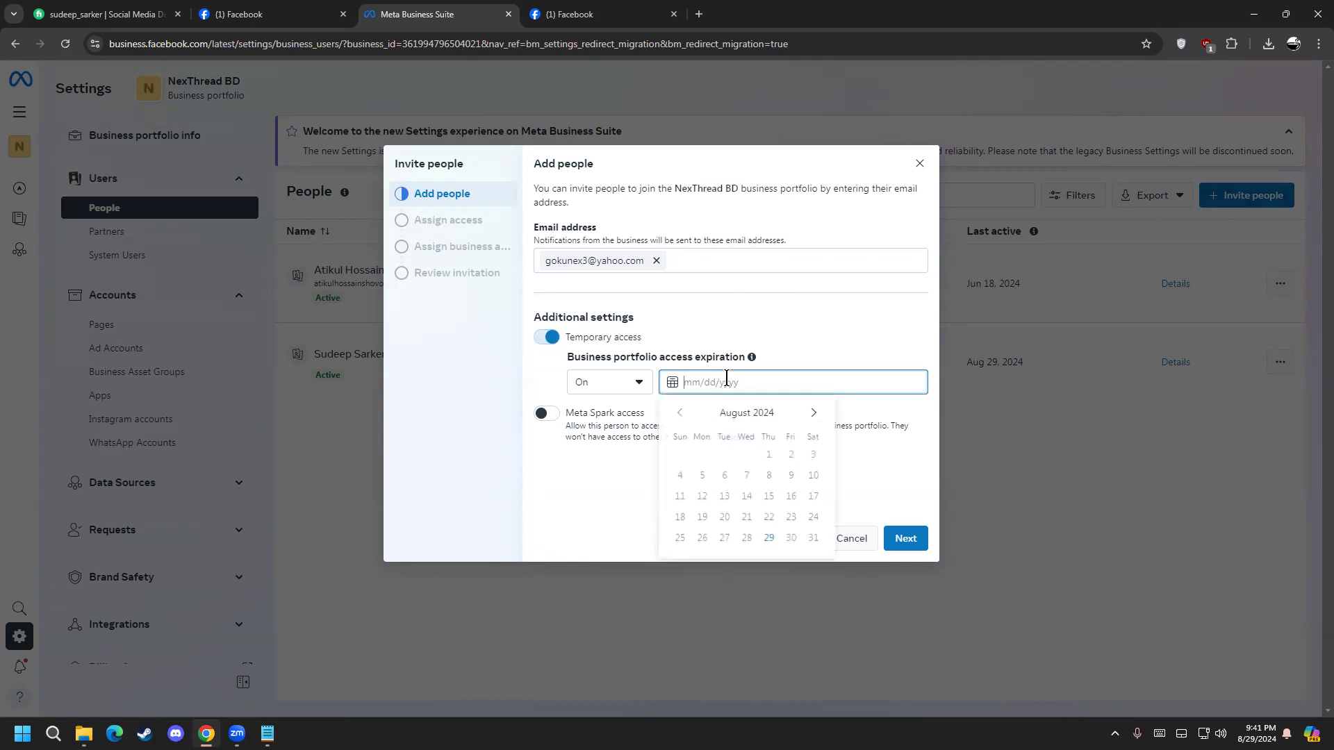
pyautogui.click(760, 333)
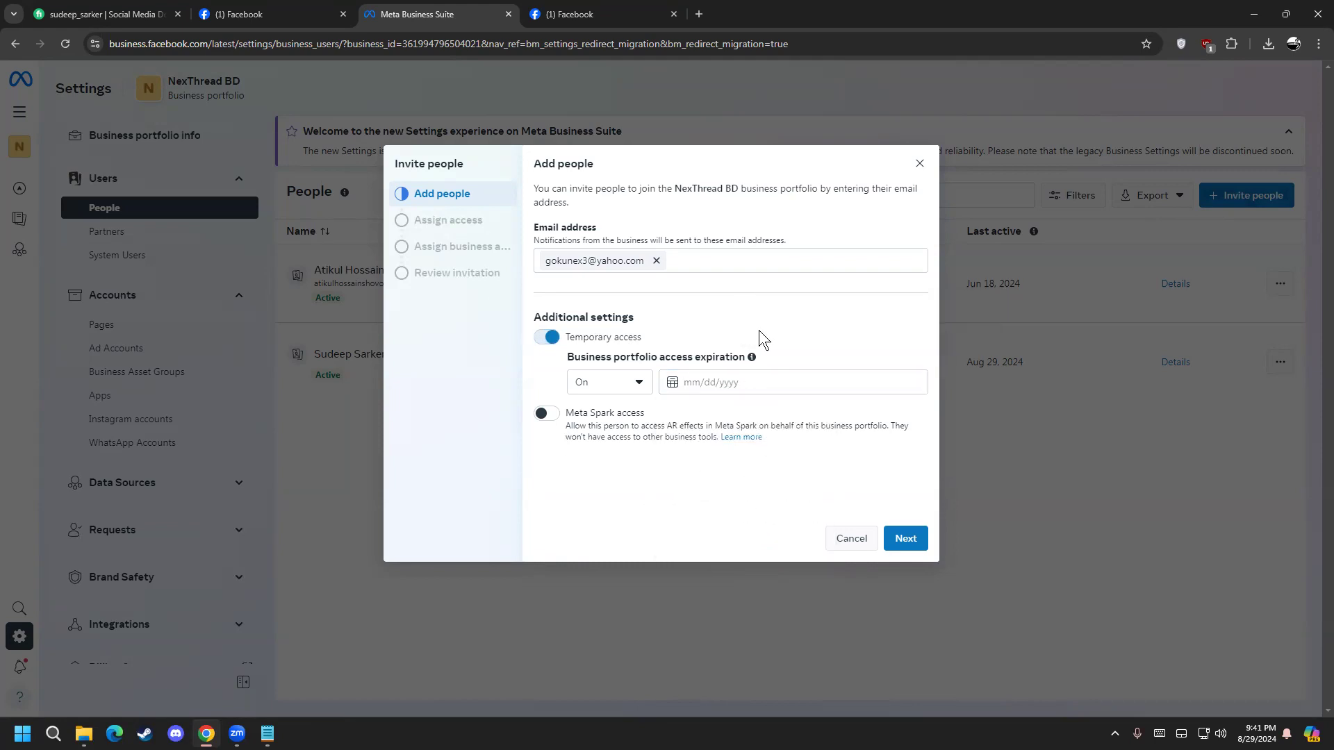
pyautogui.click(547, 337)
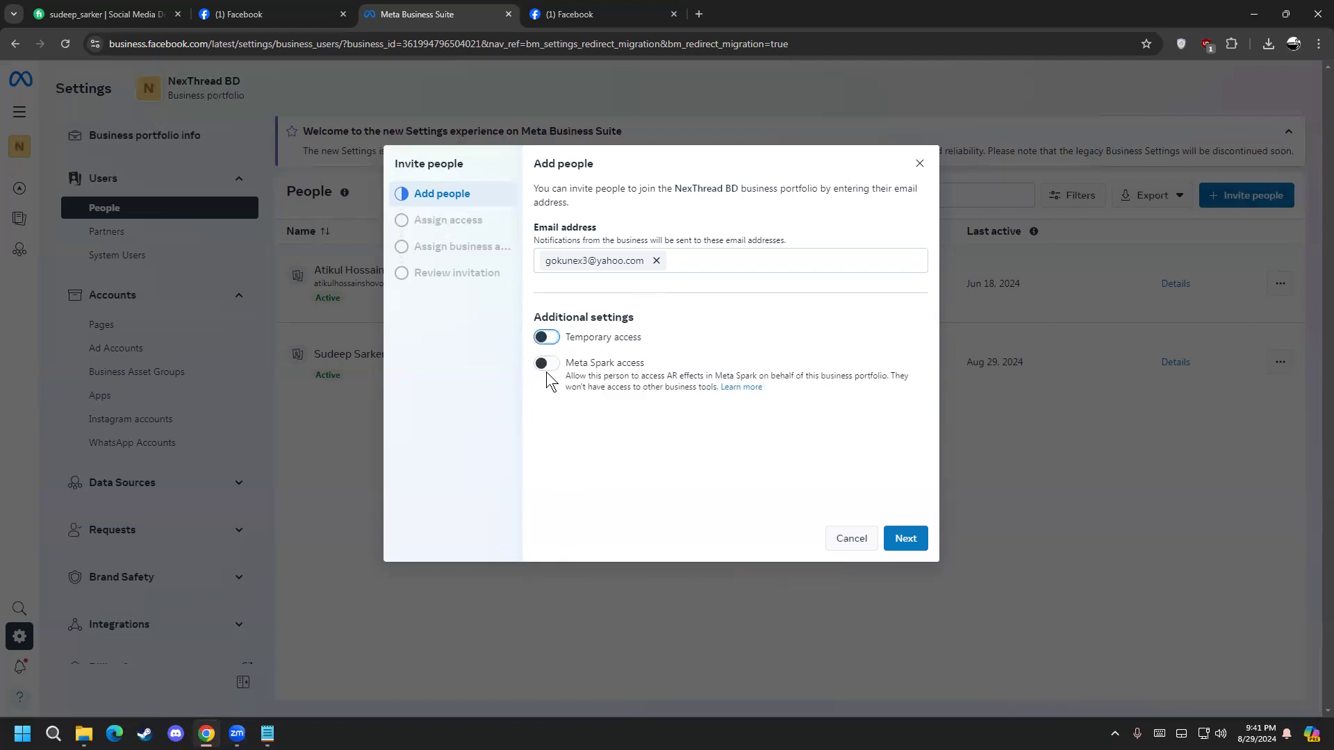
# Grant the invitee Meta Spark access and proceed to assigning business assets
pyautogui.click(544, 367)
pyautogui.click(905, 538)
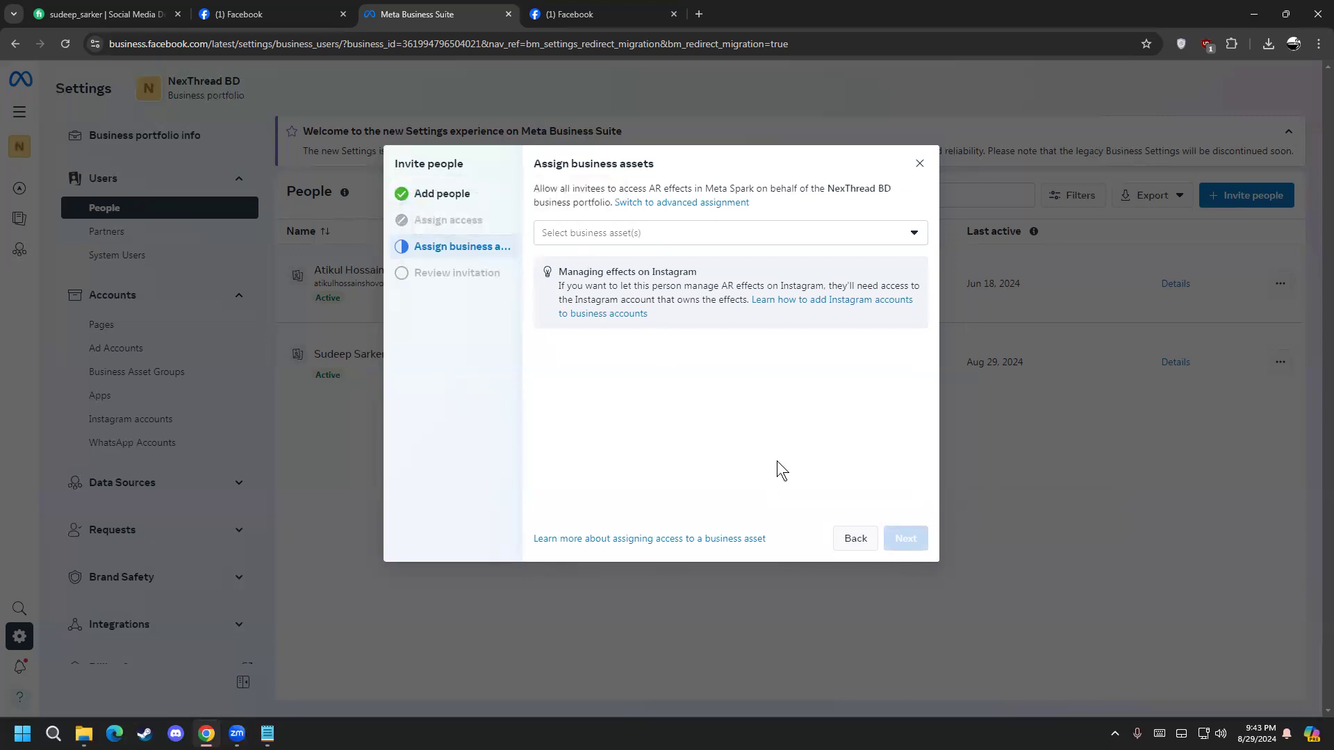
pyautogui.click(855, 538)
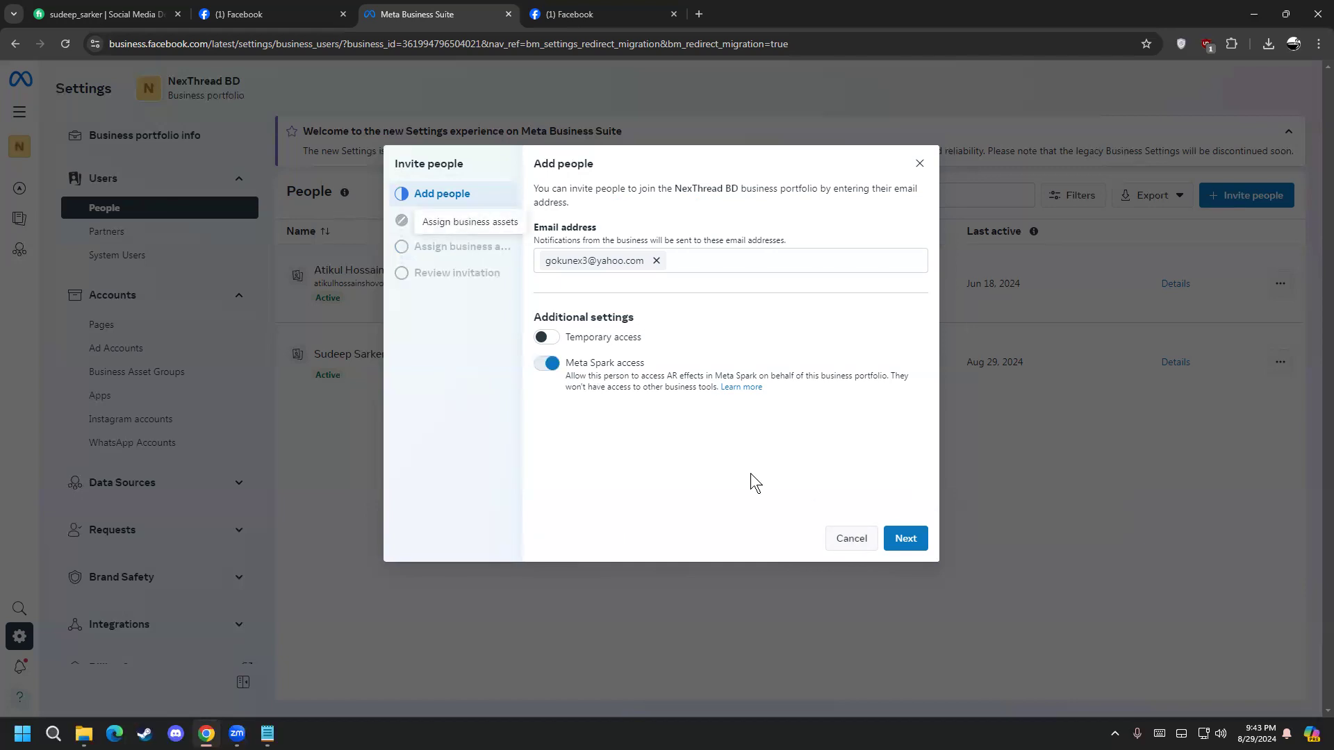
pyautogui.click(904, 544)
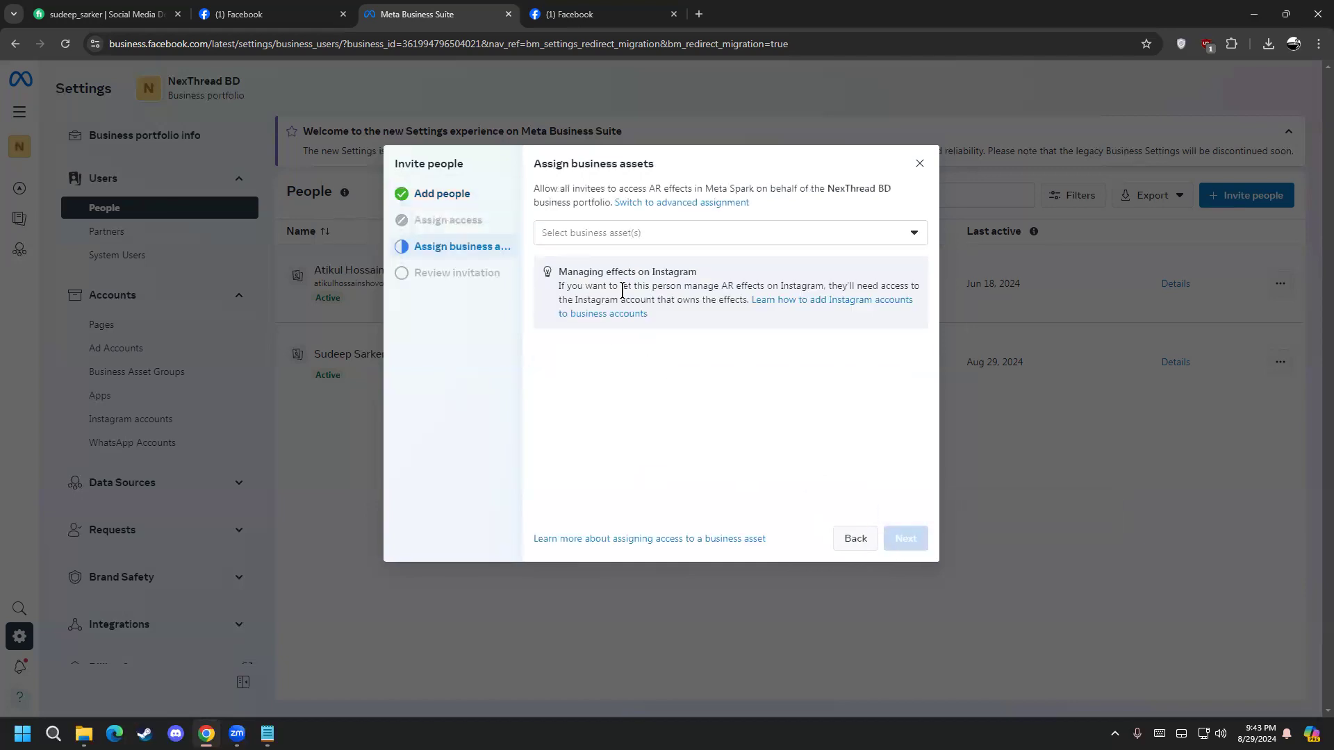
# Assign the NexThread BD Facebook Page to the invitee as a business asset
pyautogui.click(637, 234)
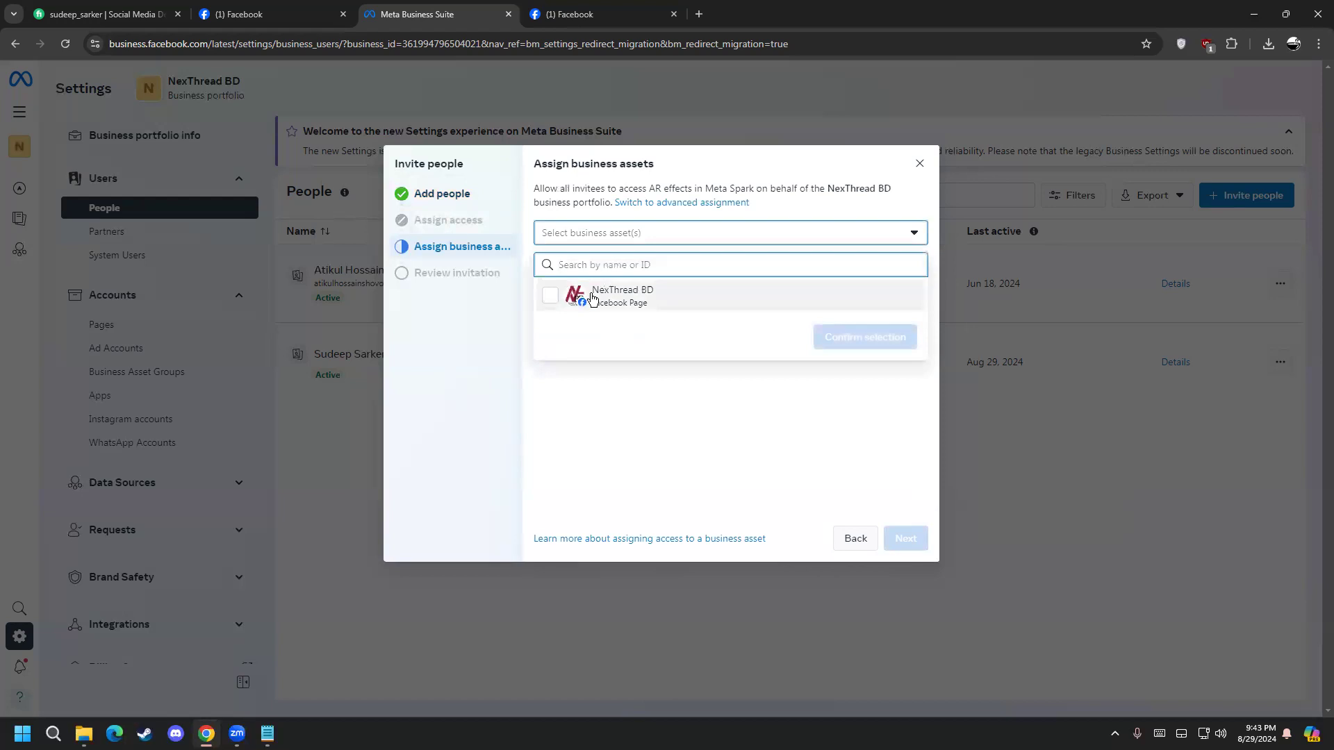
pyautogui.click(593, 298)
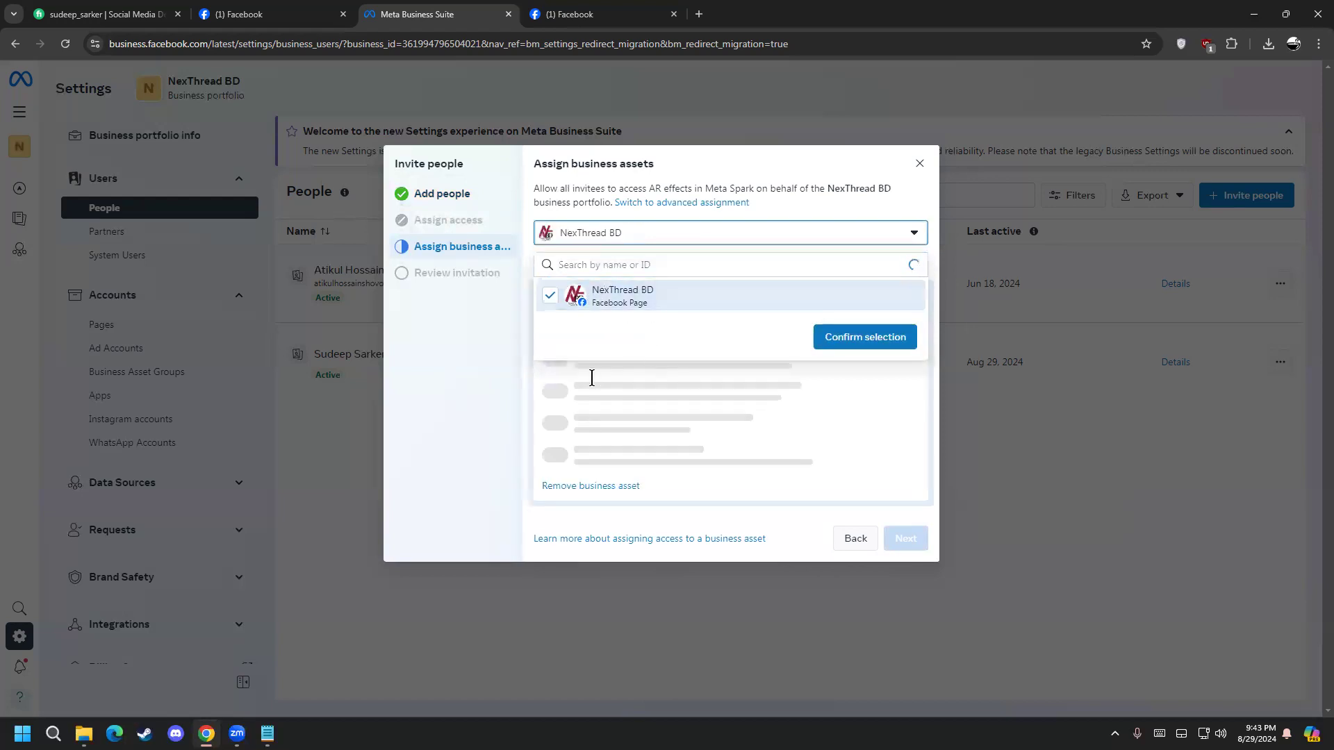
pyautogui.click(865, 337)
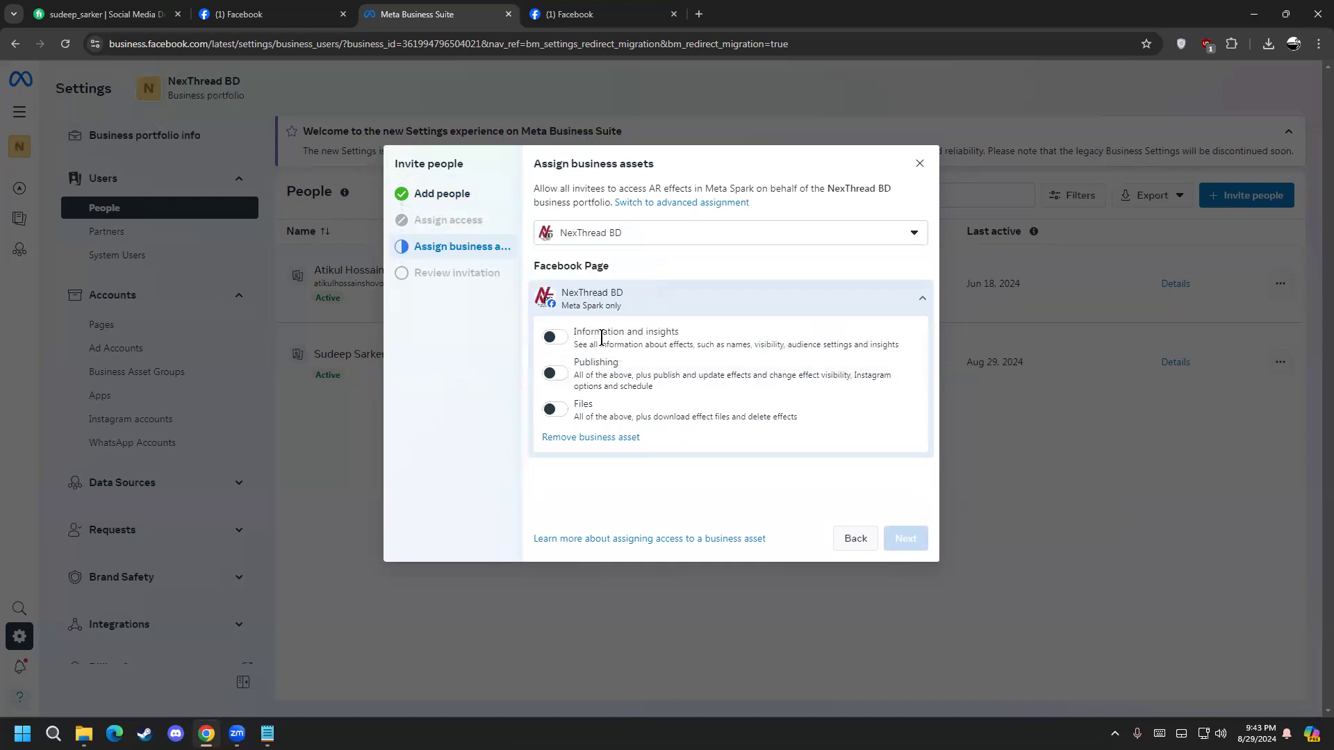
# Enable the Information and insights, Publishing and Files permissions for the NexThread BD page and proceed to the invitation review
pyautogui.click(564, 340)
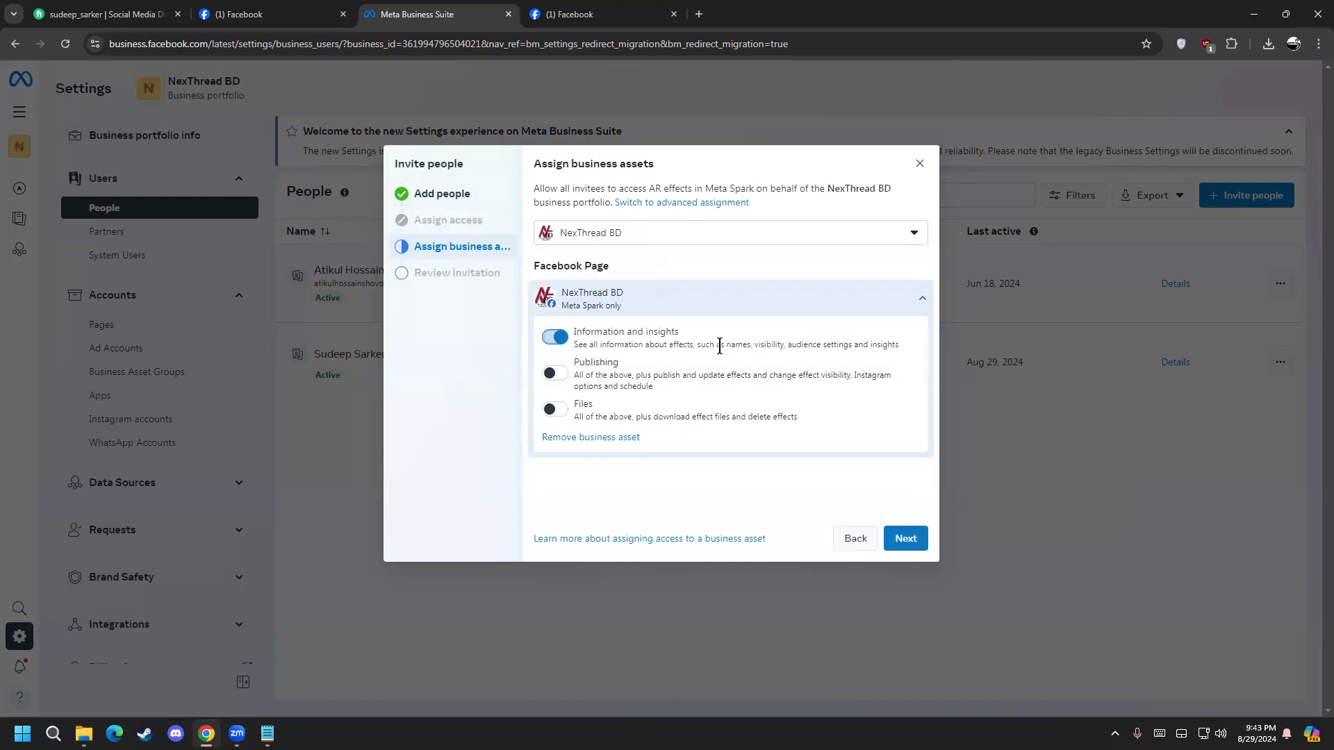
pyautogui.click(556, 374)
pyautogui.click(550, 411)
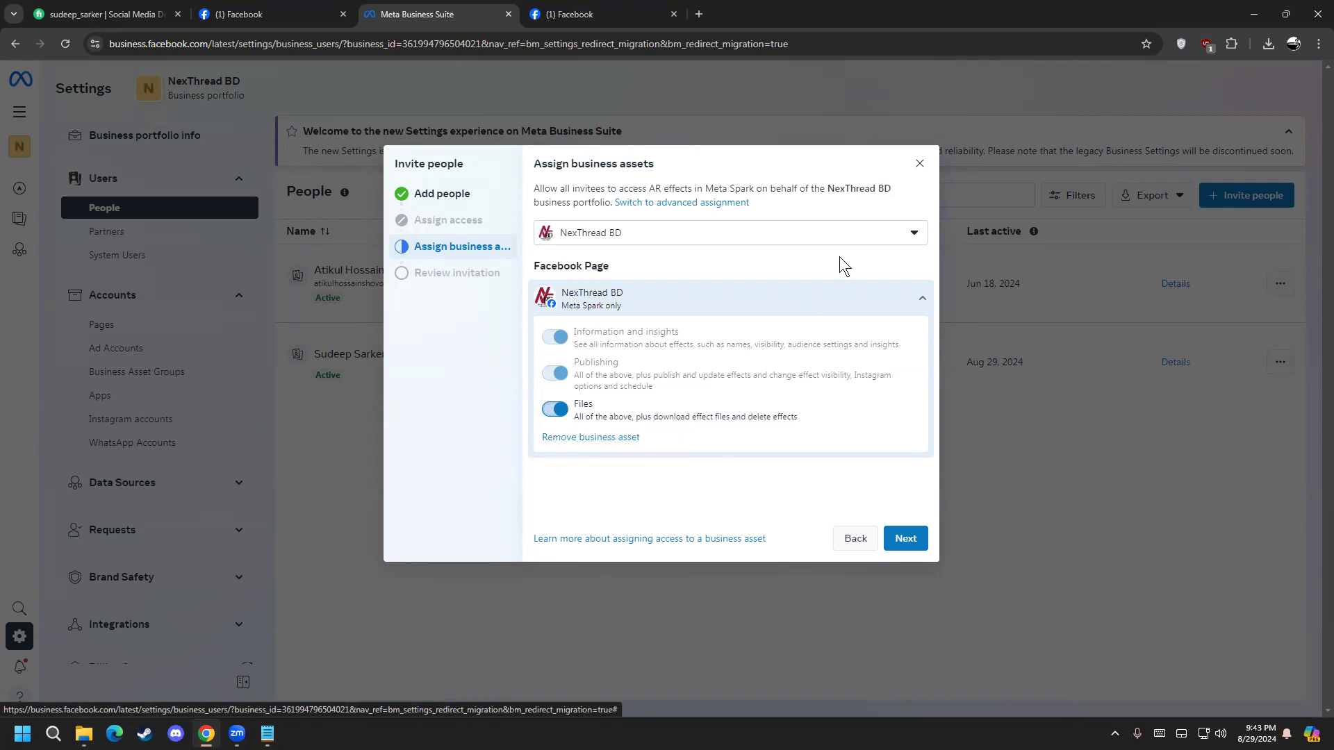
pyautogui.click(903, 542)
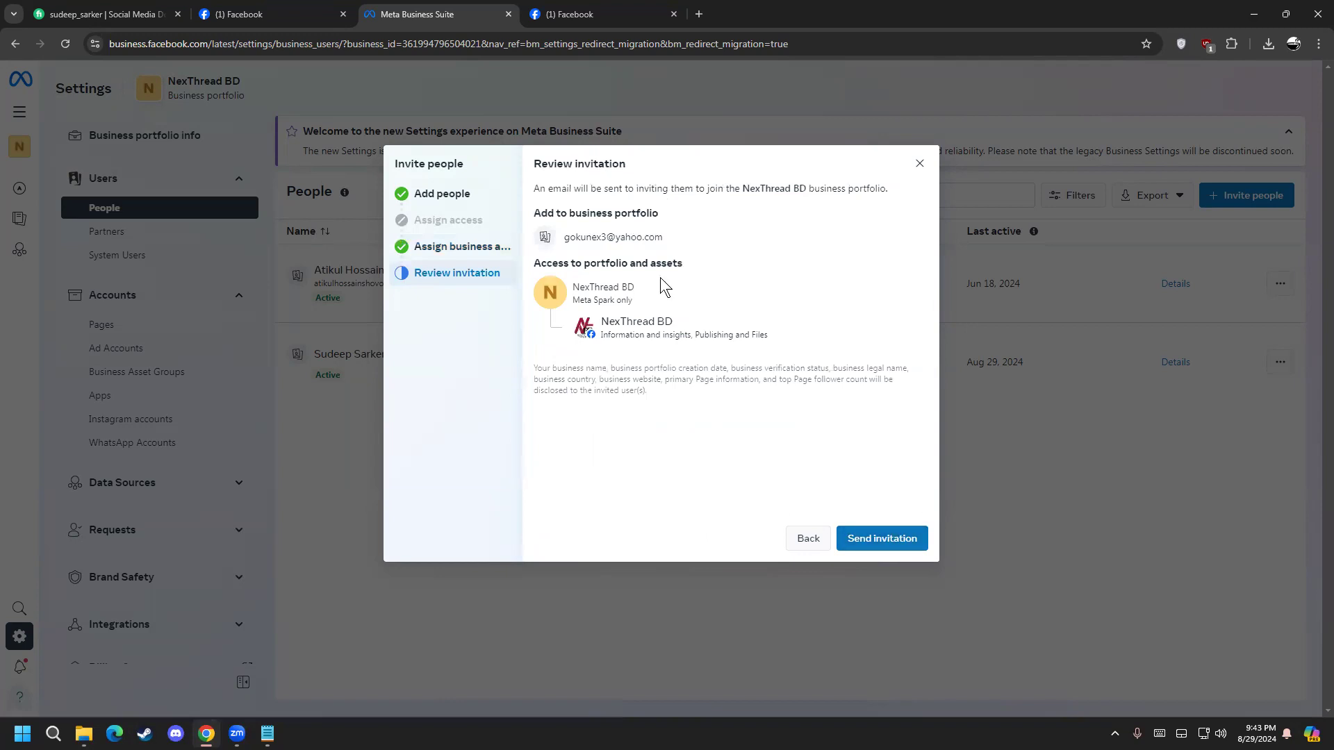
# Check the invitee's email in the invitation review, go back through the wizard and cancel the invitation unsent
pyautogui.moveTo(671, 238); pyautogui.dragTo(572, 234)
pyautogui.click(653, 233)
pyautogui.click(806, 543)
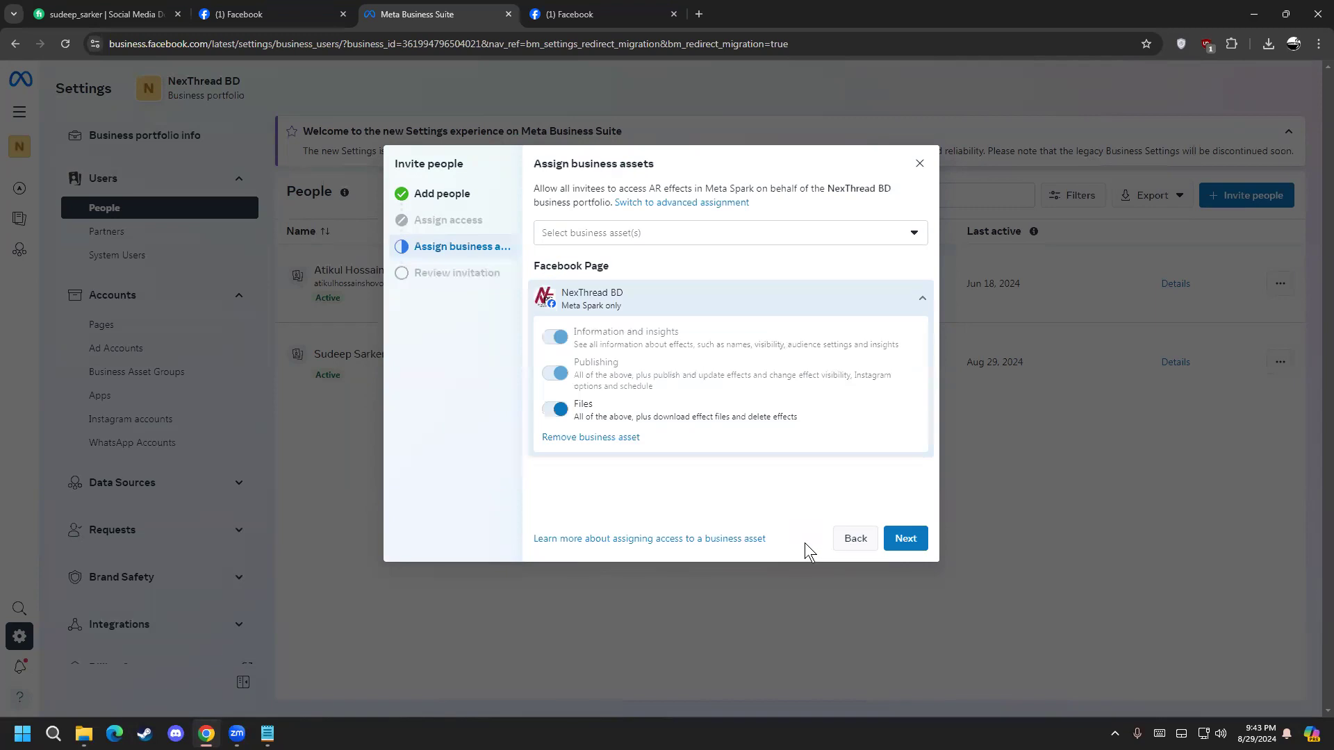
pyautogui.click(846, 544)
pyautogui.click(848, 545)
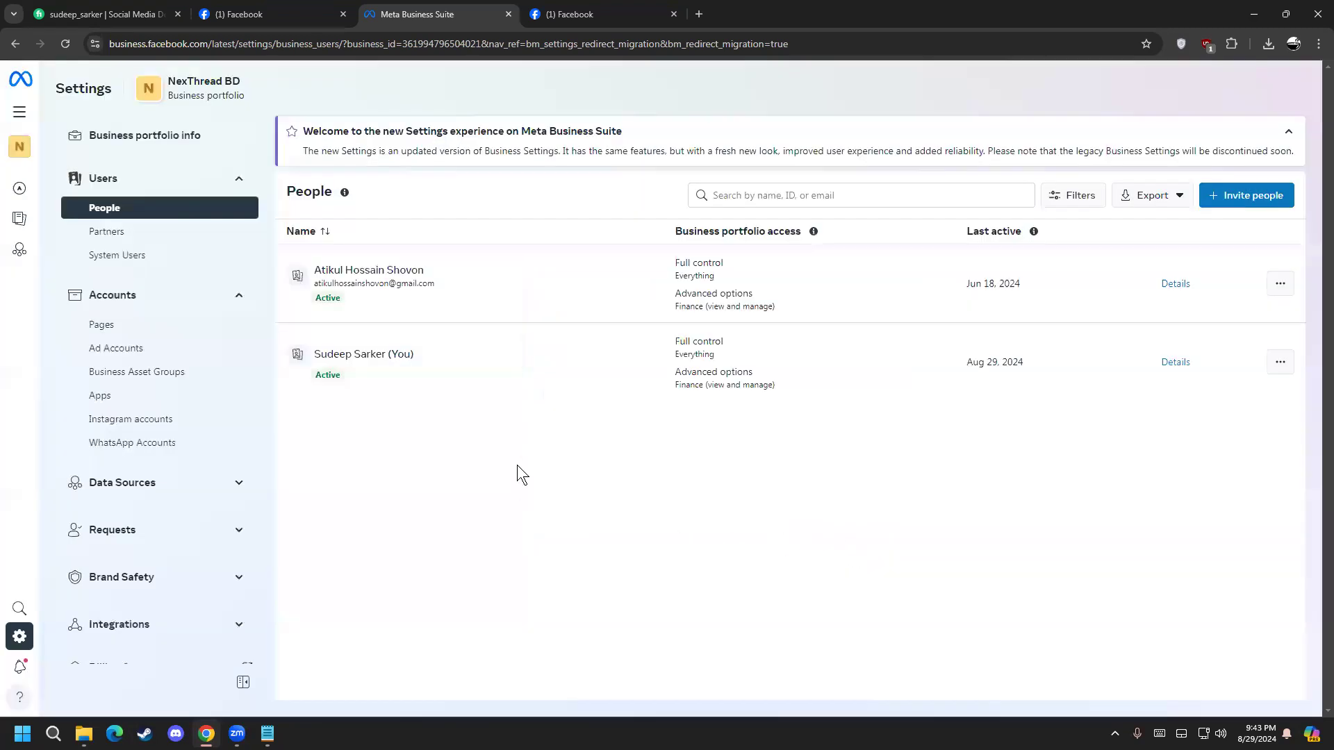
# Open the first listed person's details and start assigning them the NexThread BD page
pyautogui.click(575, 277)
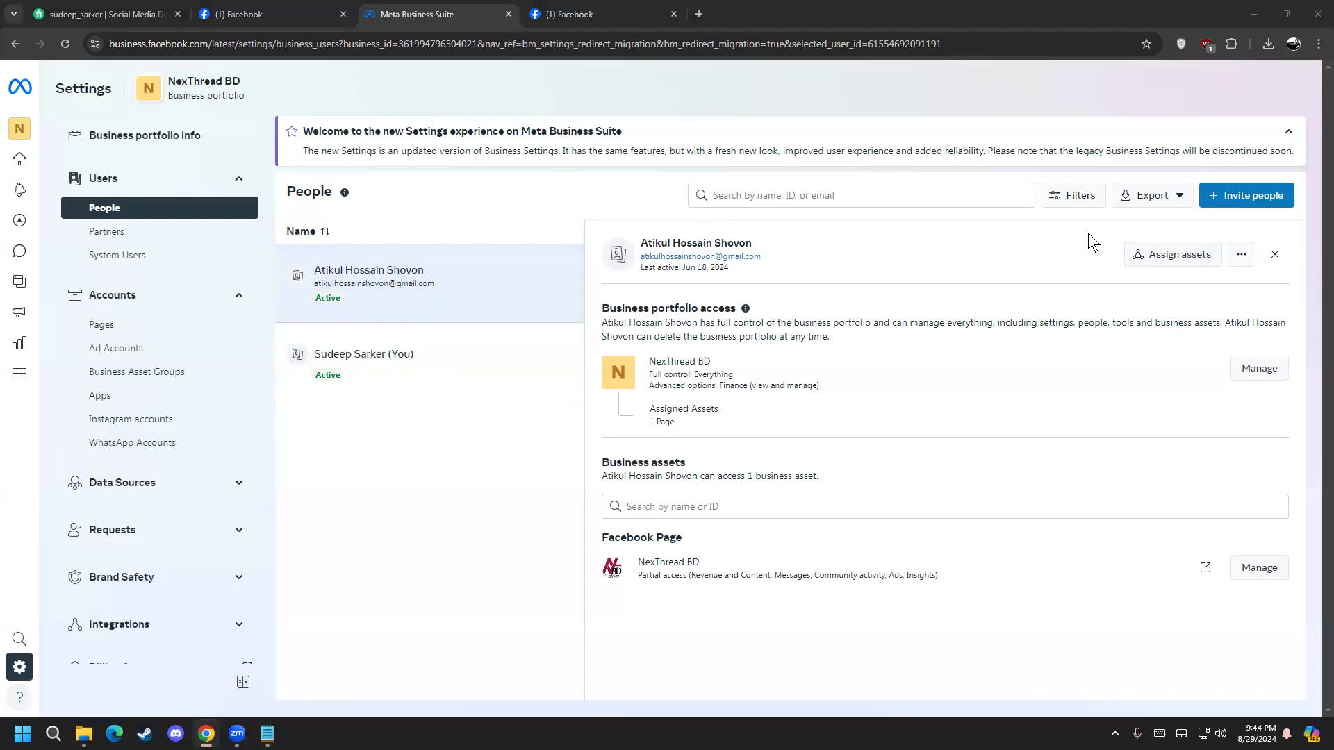
pyautogui.click(1146, 254)
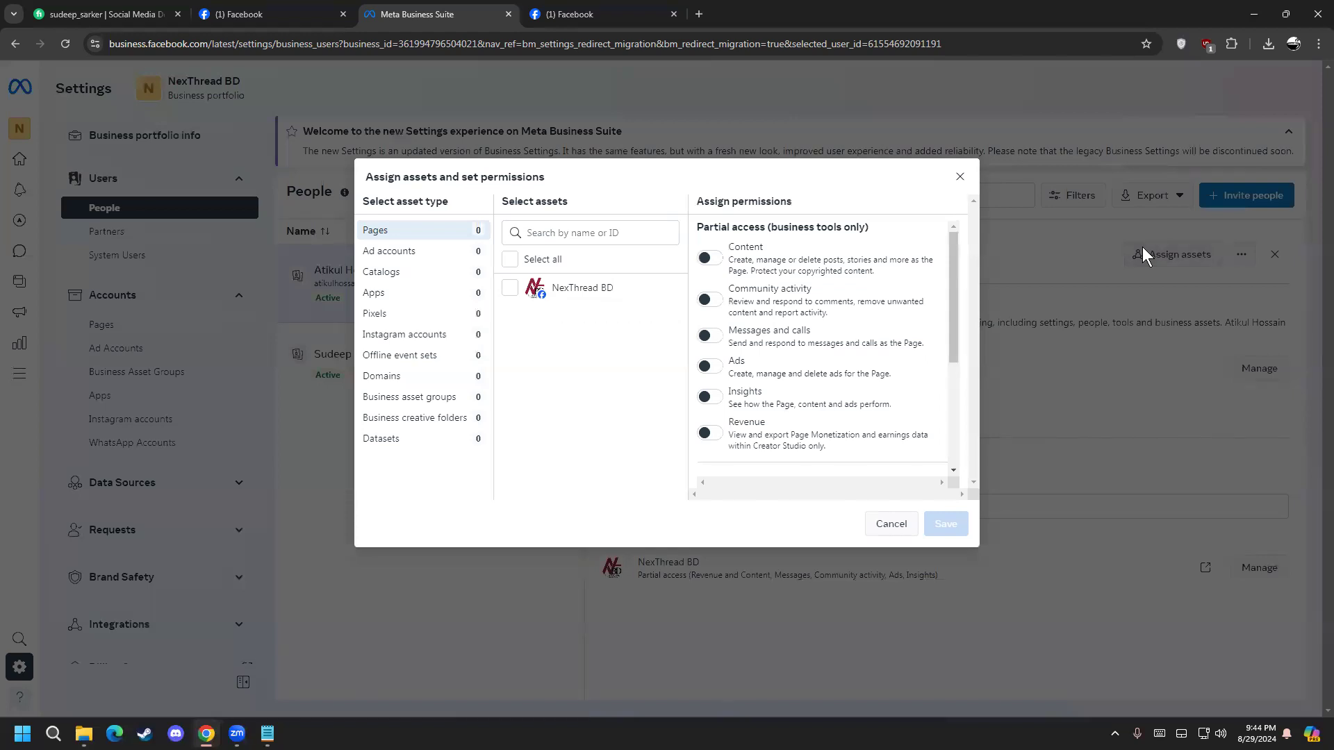
pyautogui.click(584, 290)
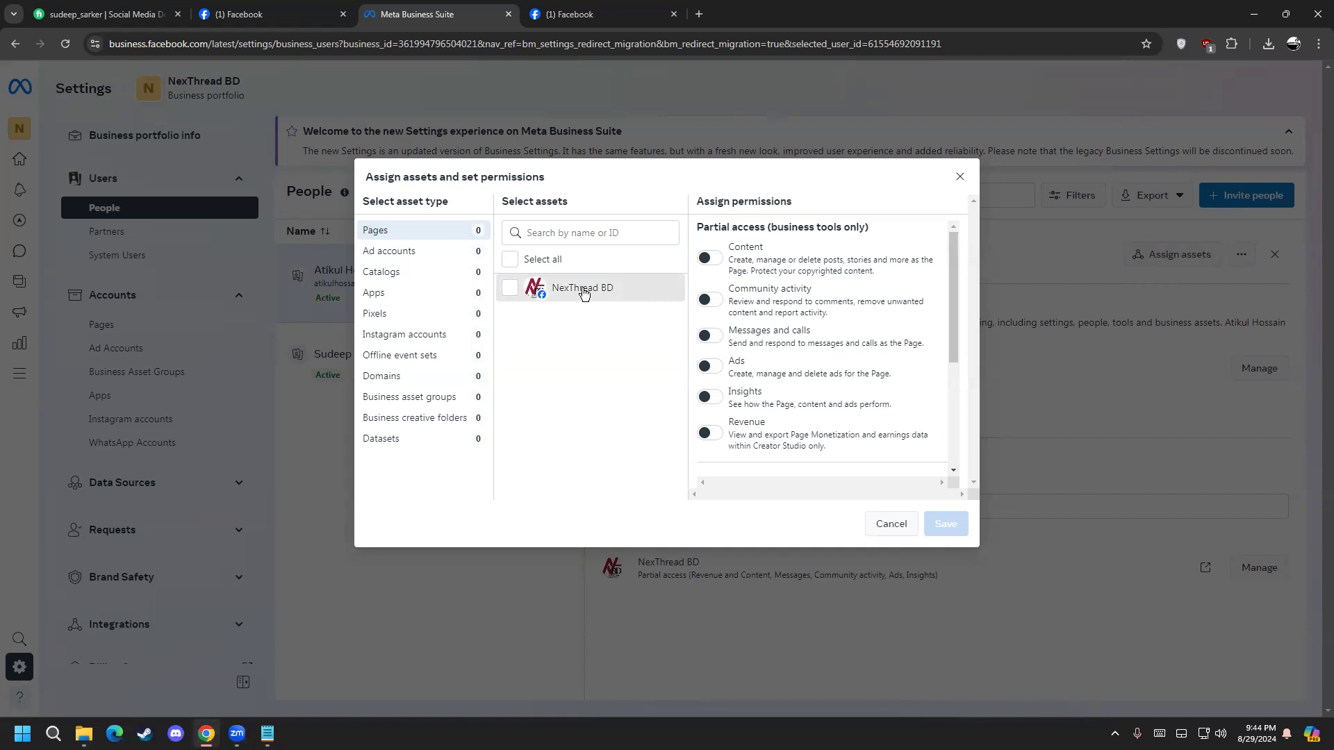
# Enable the Content, Community activity, Messages and calls, Ads and Revenue permissions for the NexThread BD page
pyautogui.click(710, 257)
pyautogui.click(710, 299)
pyautogui.click(710, 336)
pyautogui.click(710, 366)
pyautogui.click(711, 432)
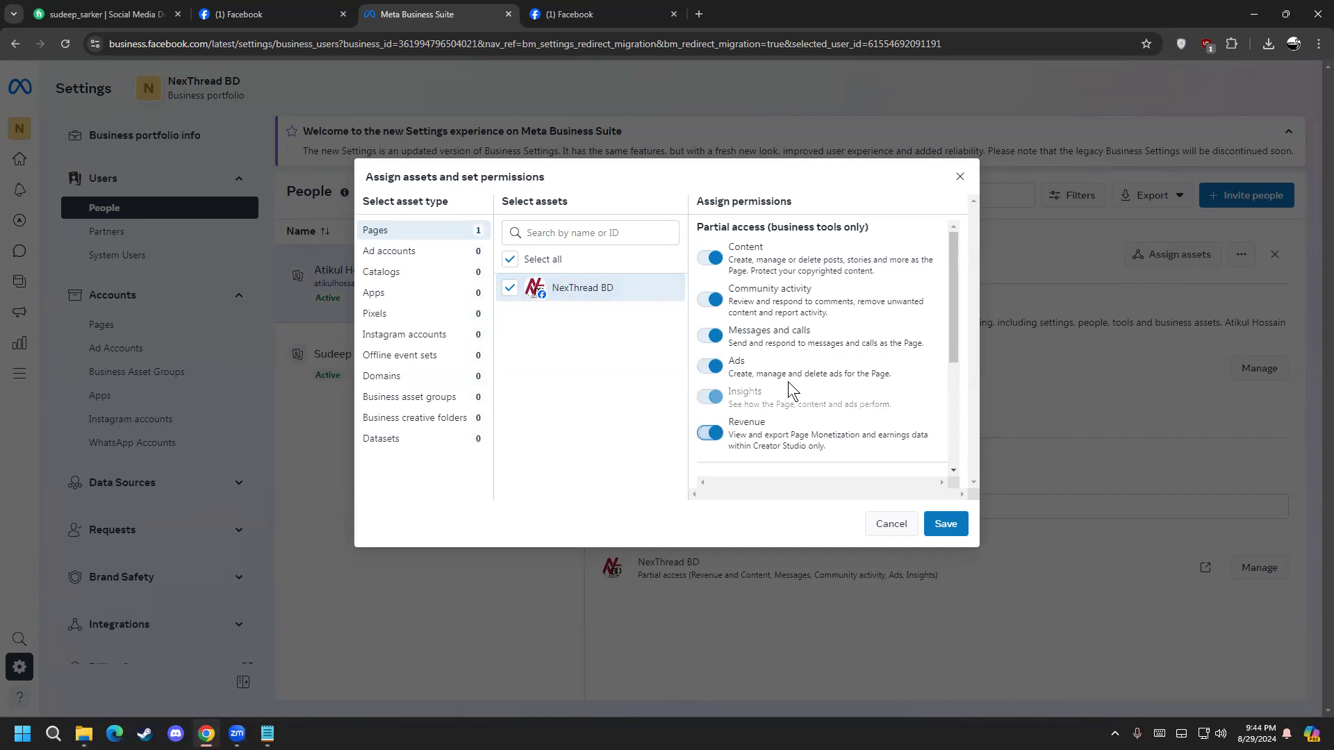
# Try granting full control of everything on the NexThread BD page and turn it off again
pyautogui.scroll(-3, 896, 289)
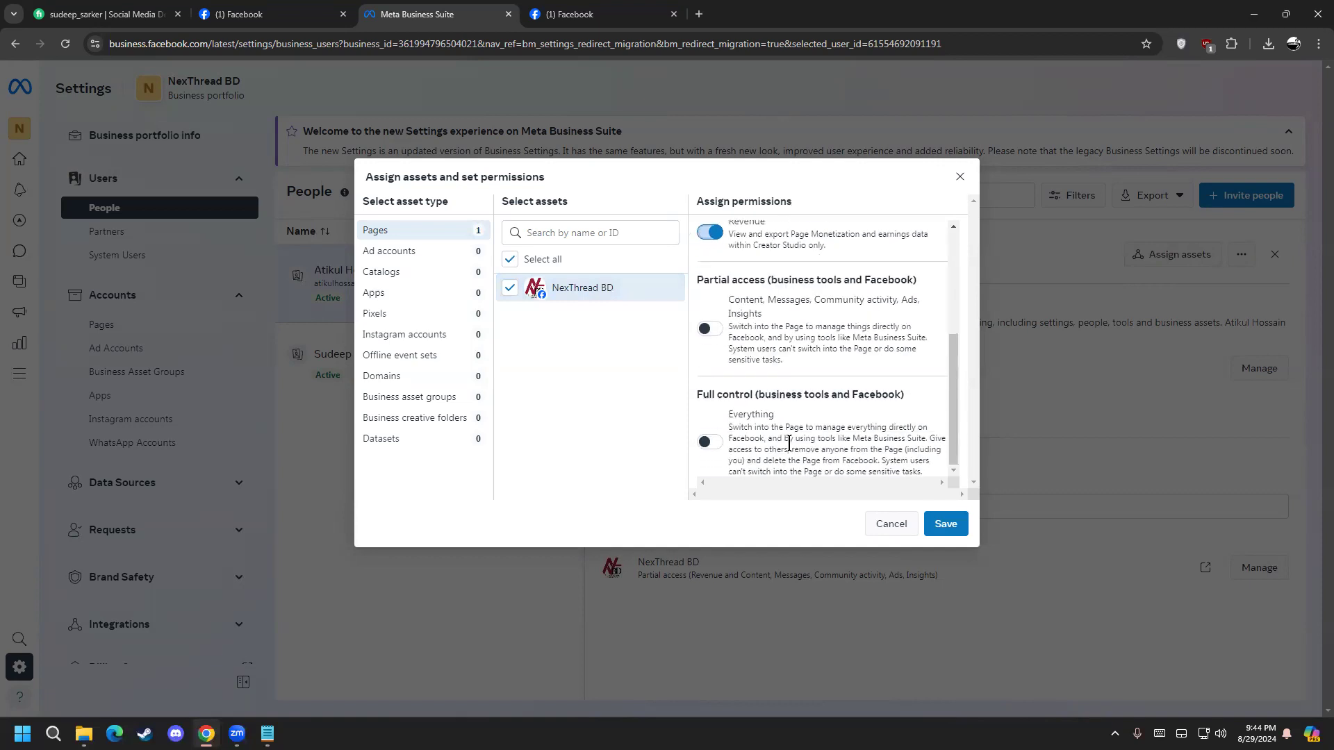
pyautogui.click(704, 442)
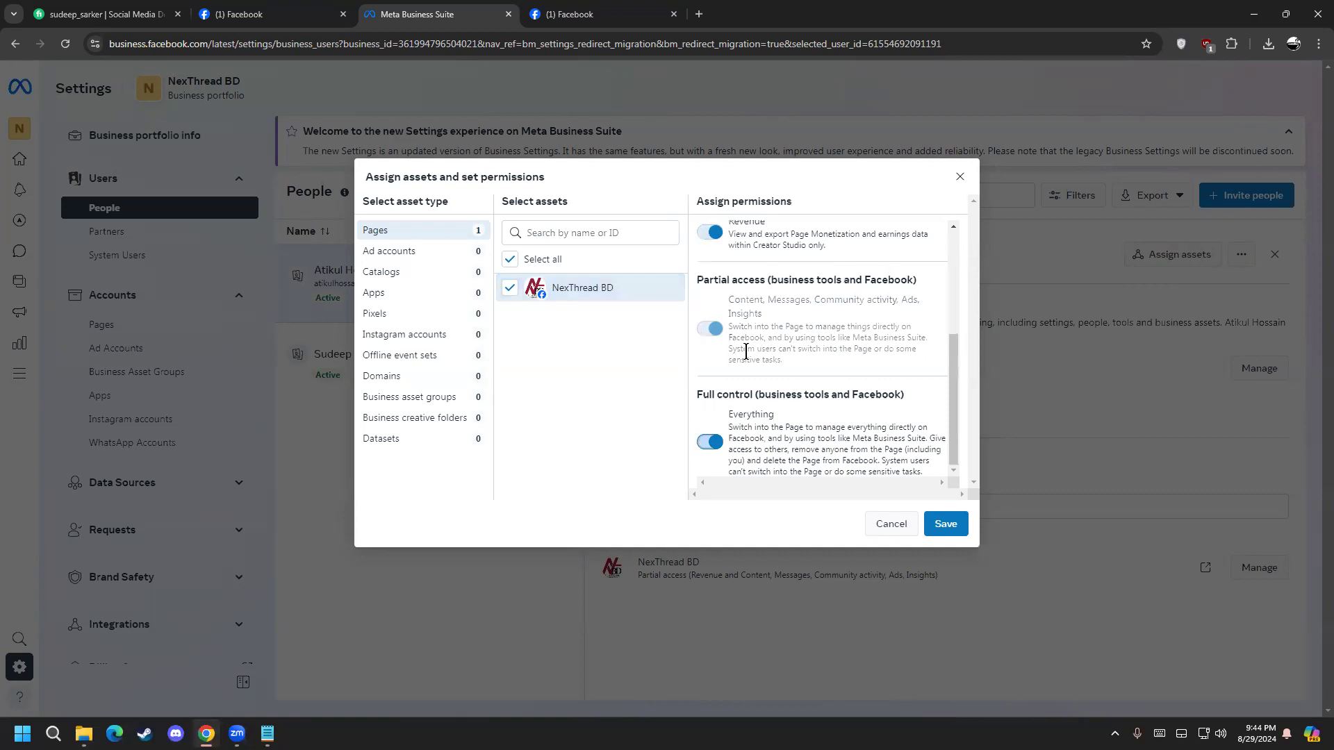
pyautogui.click(708, 441)
pyautogui.scroll(3, 715, 422)
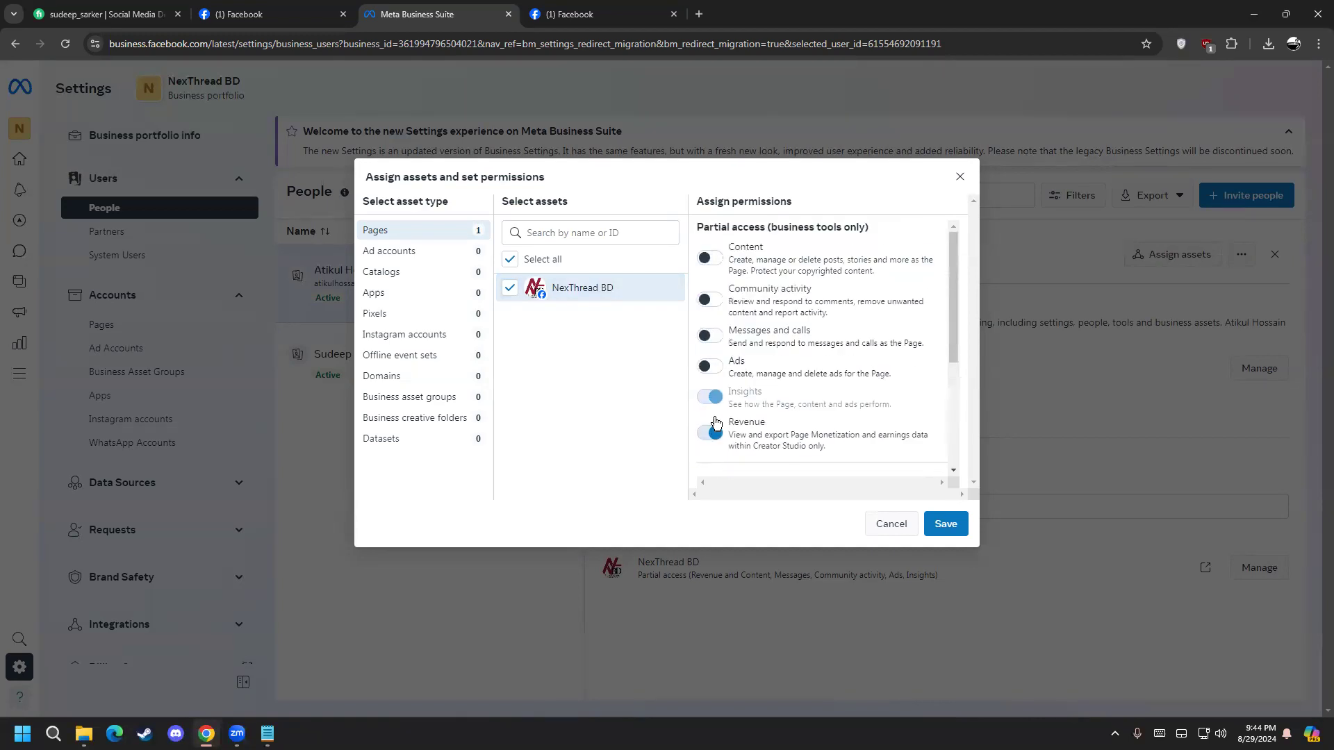
# Turn the page's Ads, Messages and calls, Community activity and Content permissions back on
pyautogui.click(711, 366)
pyautogui.click(713, 336)
pyautogui.click(711, 299)
pyautogui.click(710, 257)
# Enable partial access to the page for both business tools and Facebook, and check the resulting individual permissions
pyautogui.scroll(-1, 716, 300)
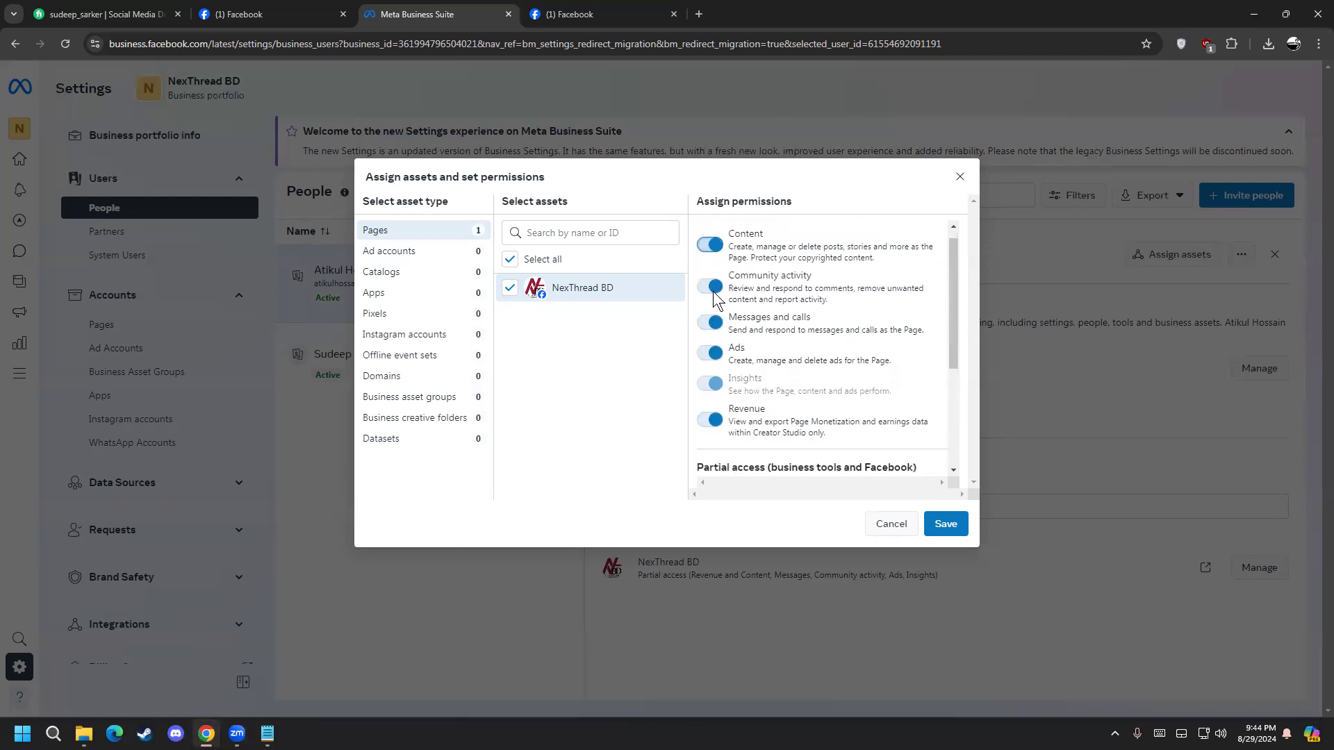
pyautogui.scroll(-3, 715, 300)
pyautogui.click(709, 329)
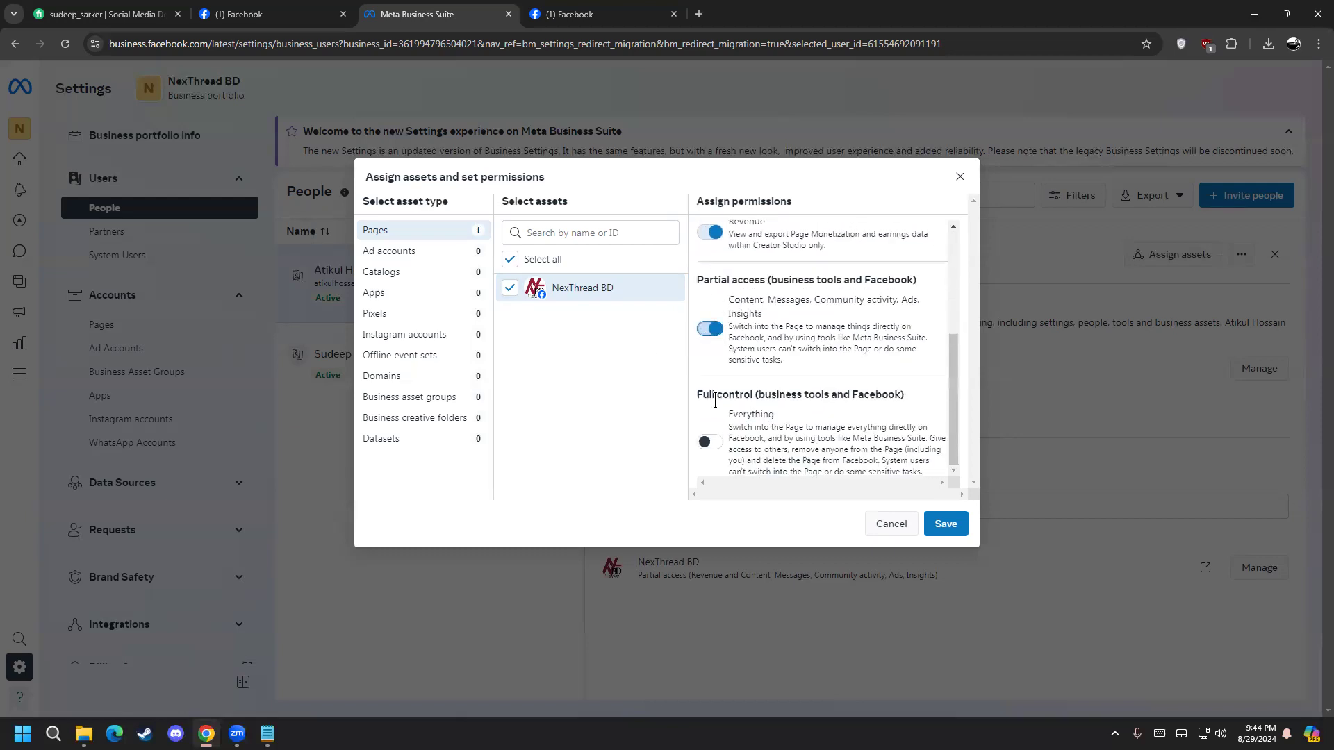
pyautogui.scroll(3, 719, 462)
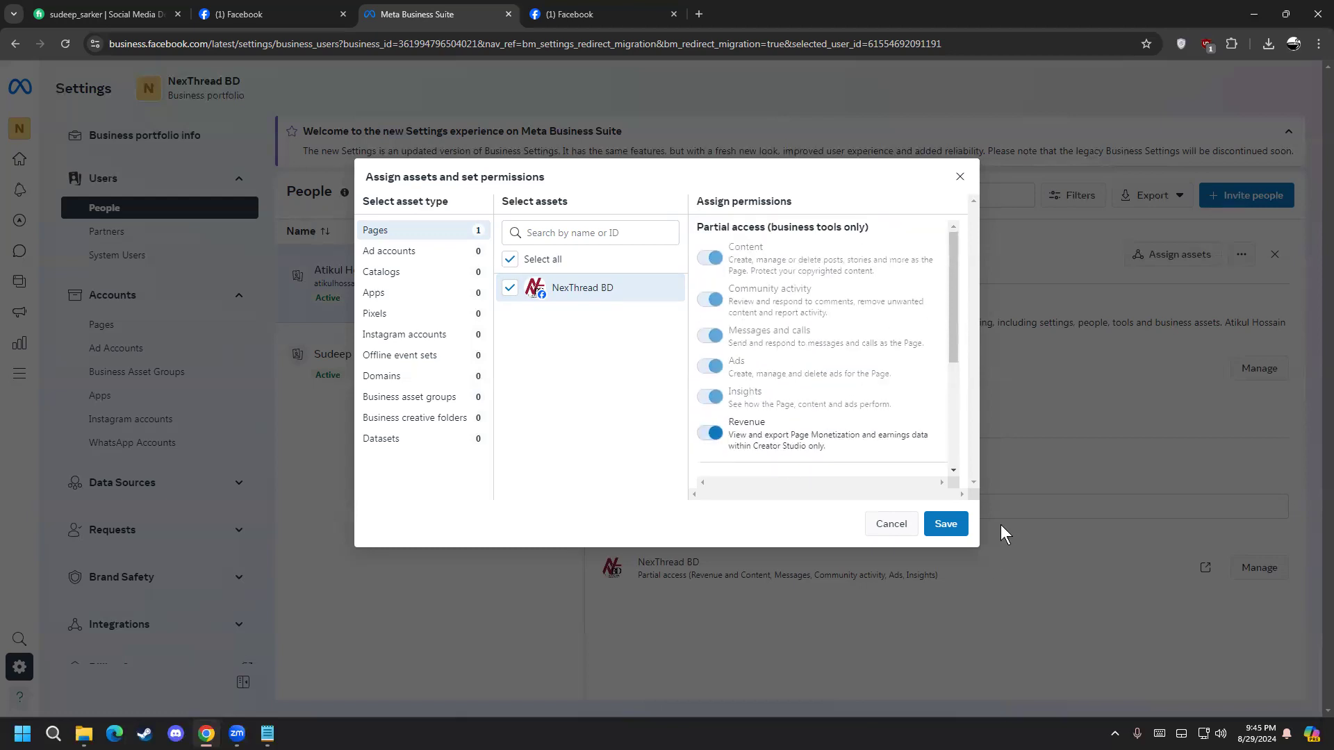
# Save the person's permissions for the NexThread BD page and read the explanation of business portfolio access levels
pyautogui.click(961, 526)
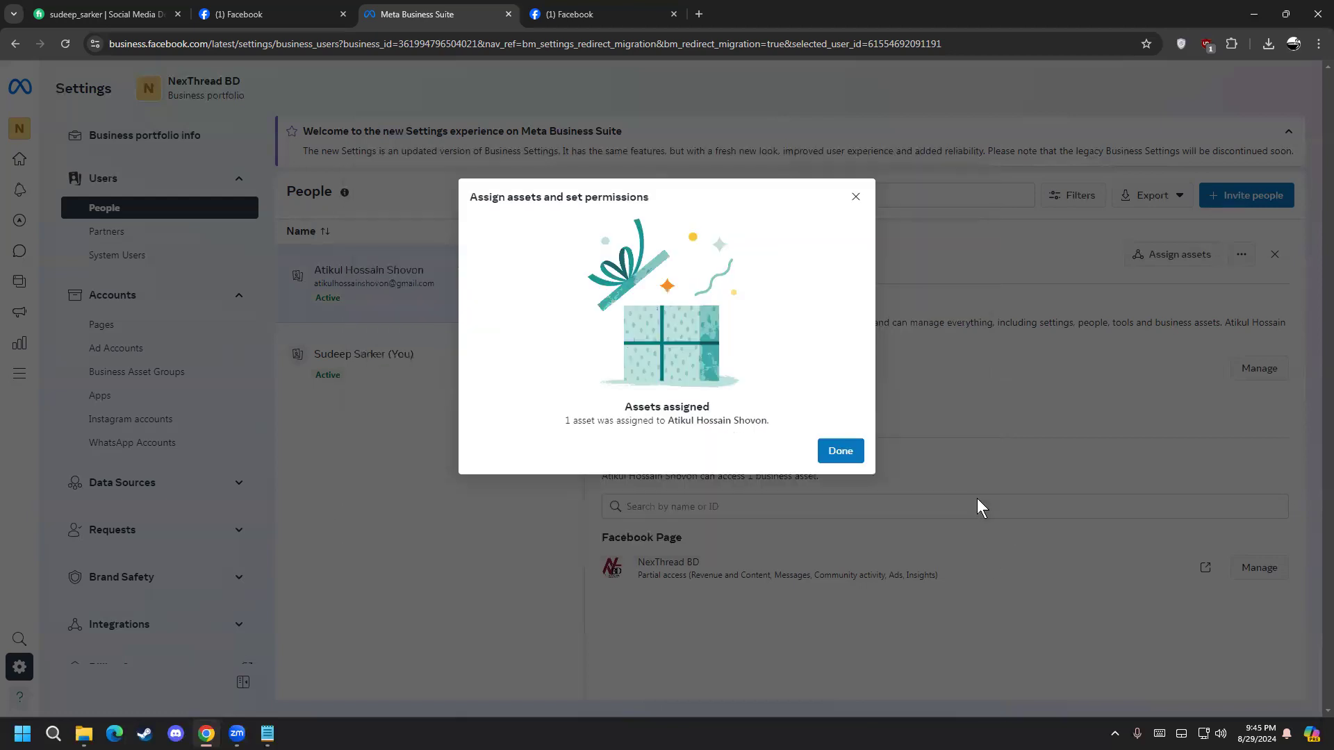
pyautogui.click(837, 451)
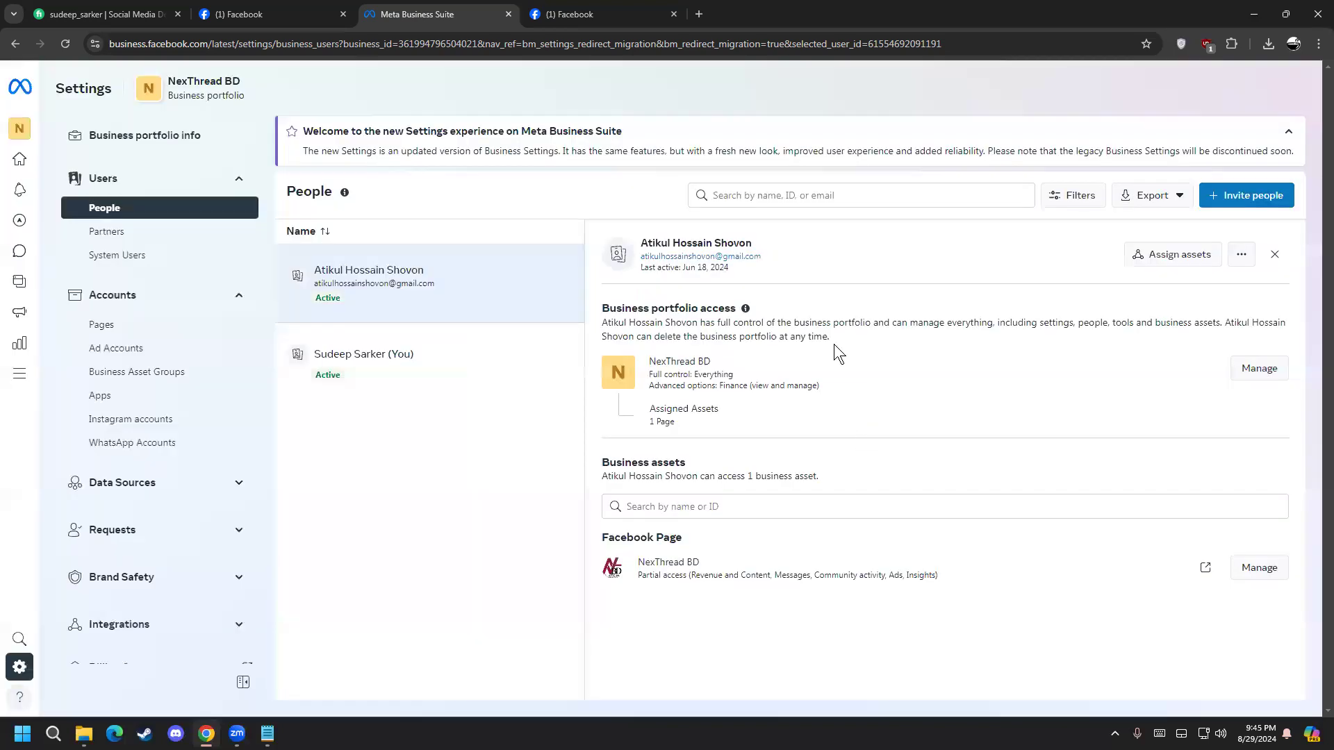
pyautogui.click(745, 308)
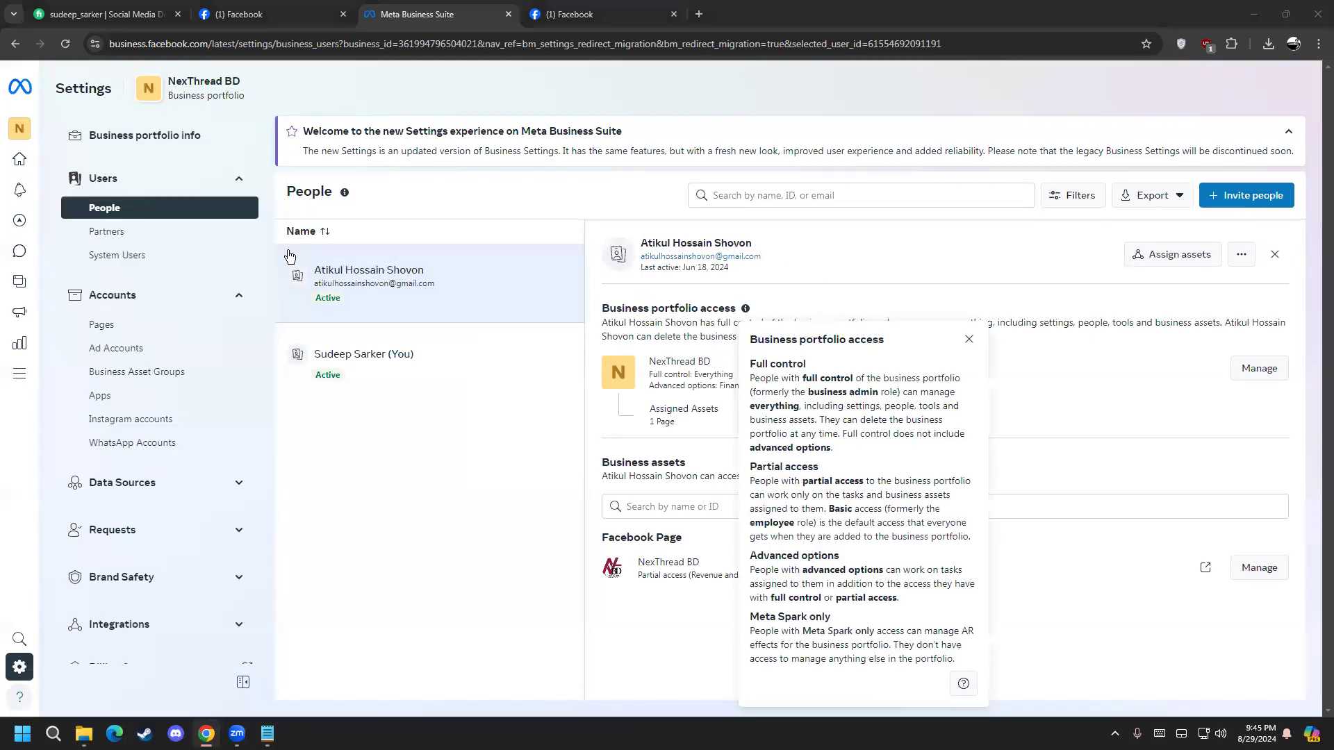
pyautogui.click(494, 282)
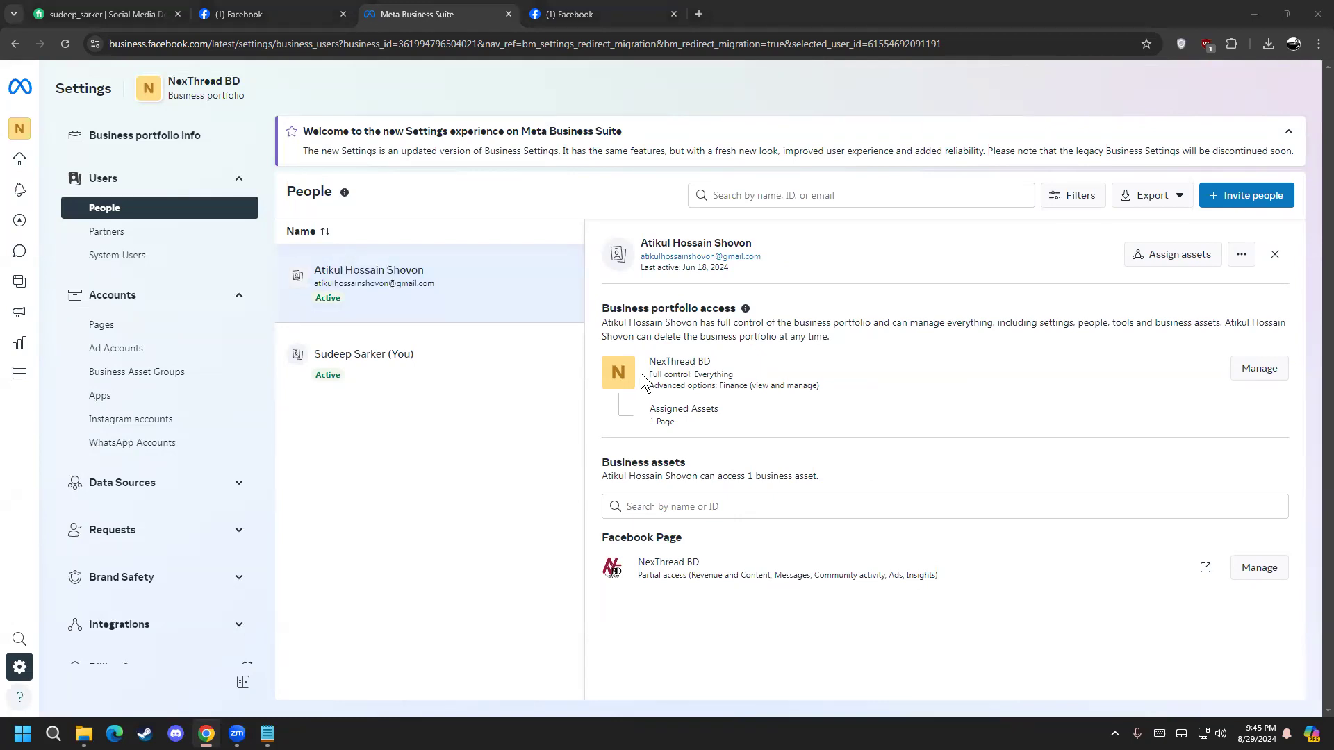
pyautogui.moveTo(722, 387)
pyautogui.mouseDown()
pyautogui.moveTo(746, 388)
pyautogui.moveTo(715, 387)
pyautogui.mouseUp()
pyautogui.press('XF86AudioRaiseVolume')
# Open the Partners settings and read the description of sharing assets with a partner
pyautogui.click(175, 231)
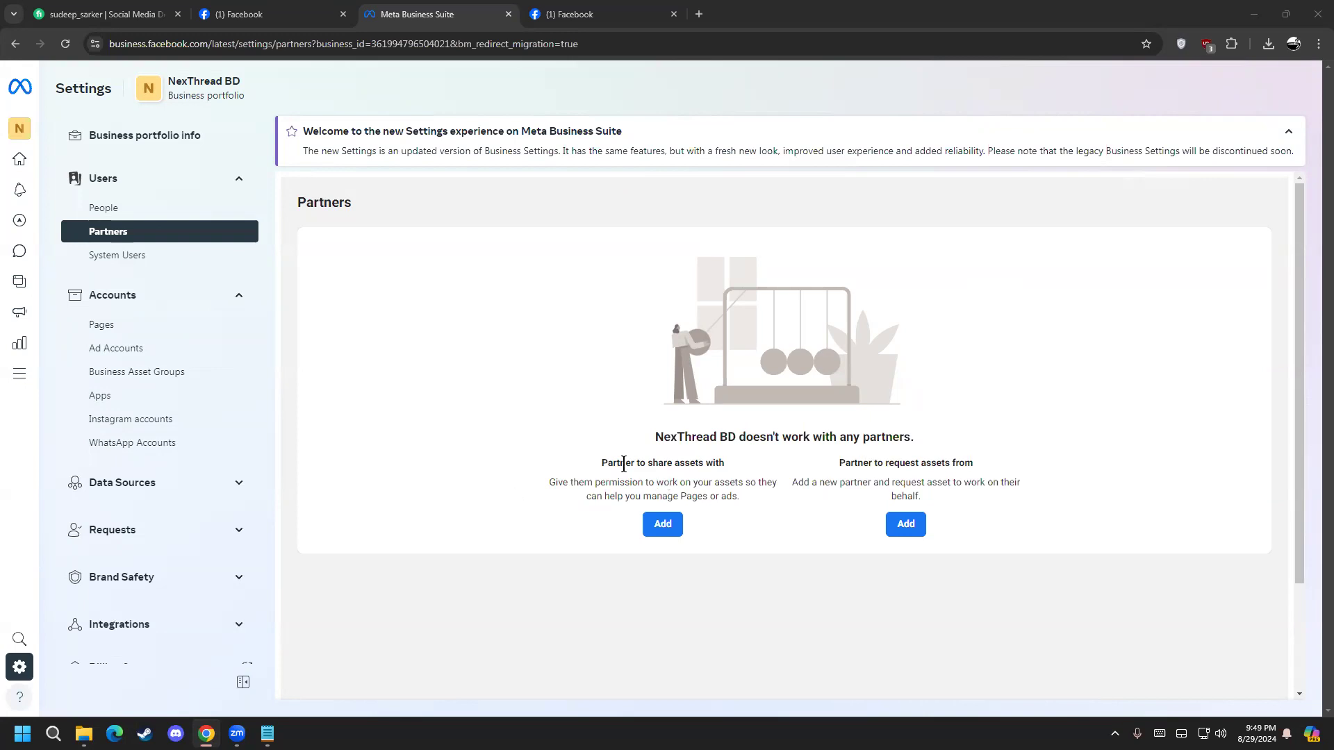
pyautogui.moveTo(602, 464); pyautogui.dragTo(728, 467)
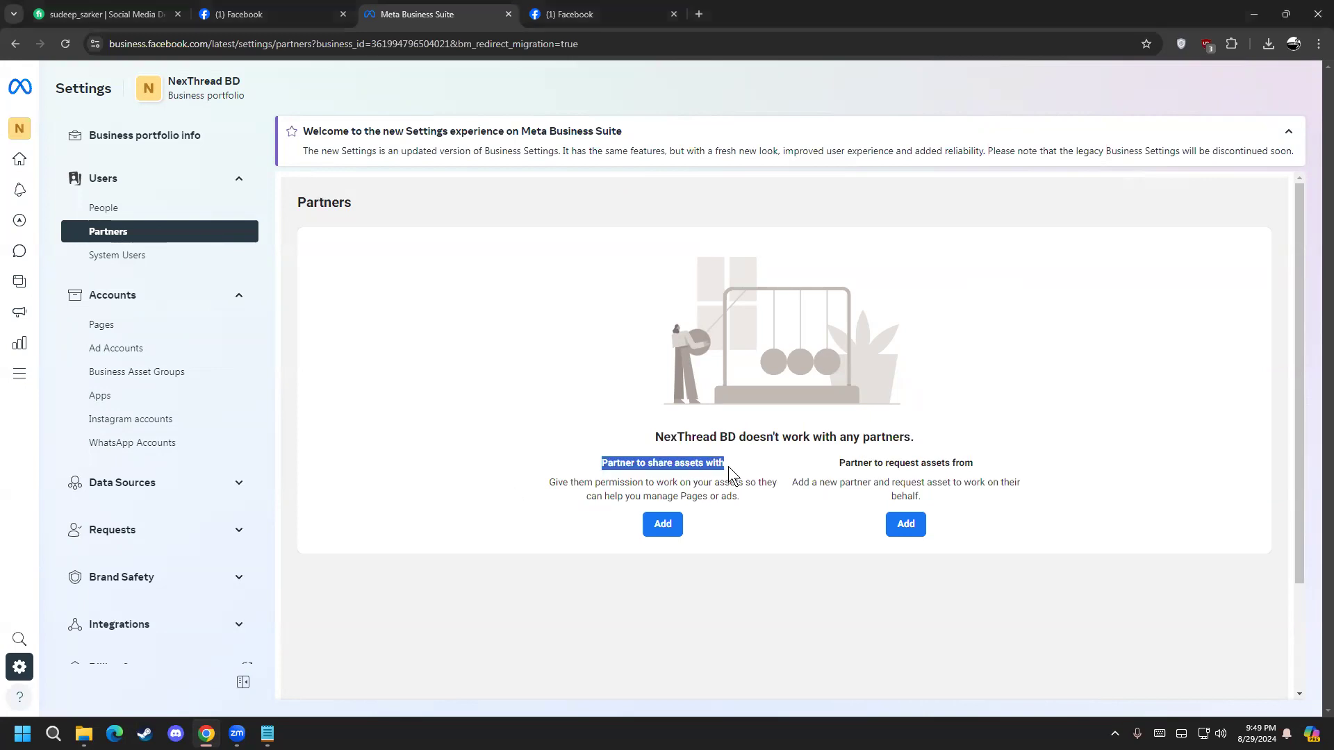
pyautogui.moveTo(869, 464); pyautogui.dragTo(970, 477)
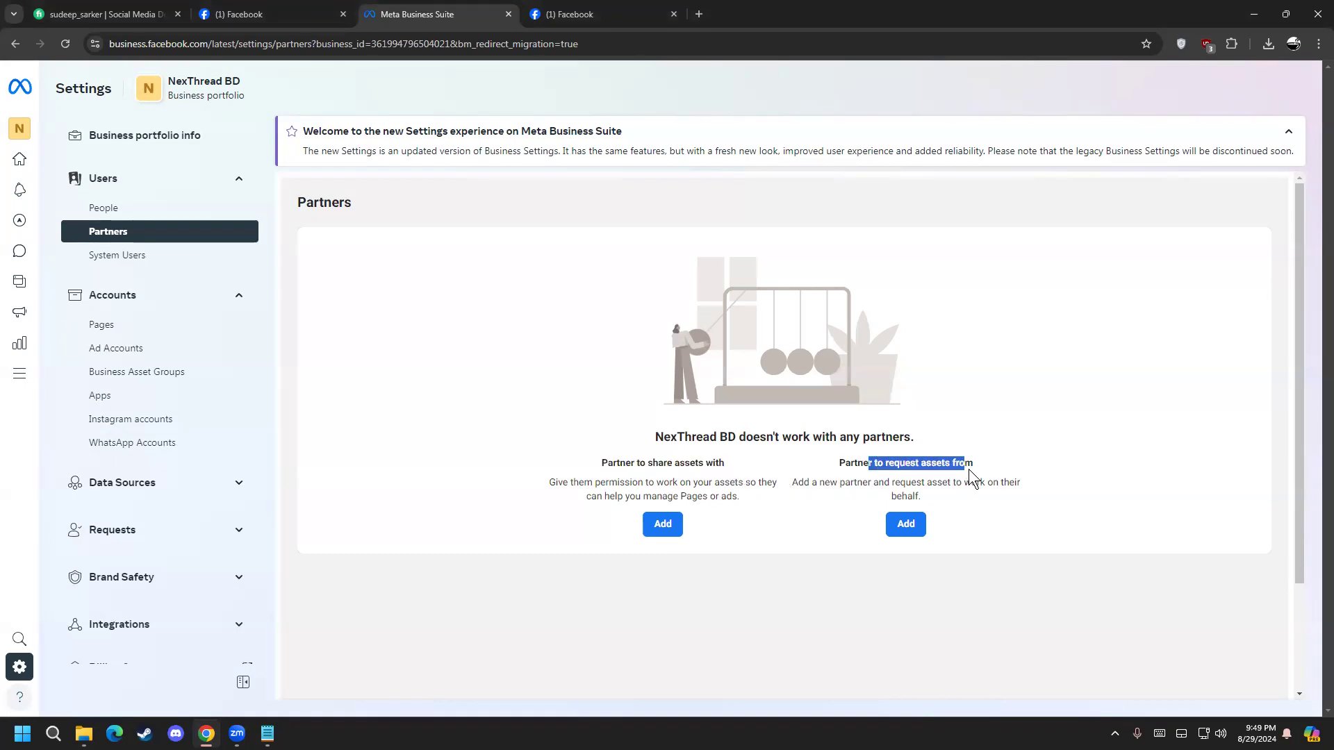
pyautogui.click(969, 479)
pyautogui.moveTo(607, 464); pyautogui.dragTo(736, 464)
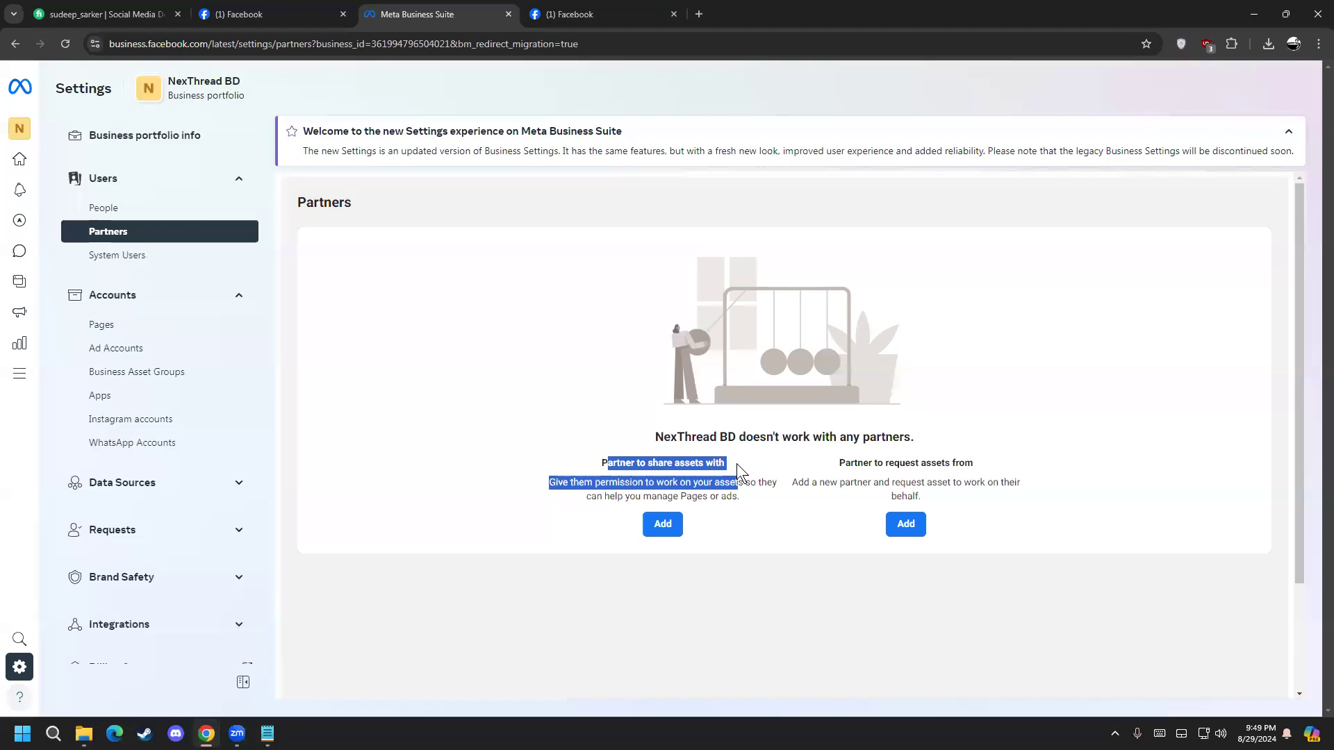
pyautogui.click(545, 495)
pyautogui.moveTo(558, 480); pyautogui.dragTo(770, 486)
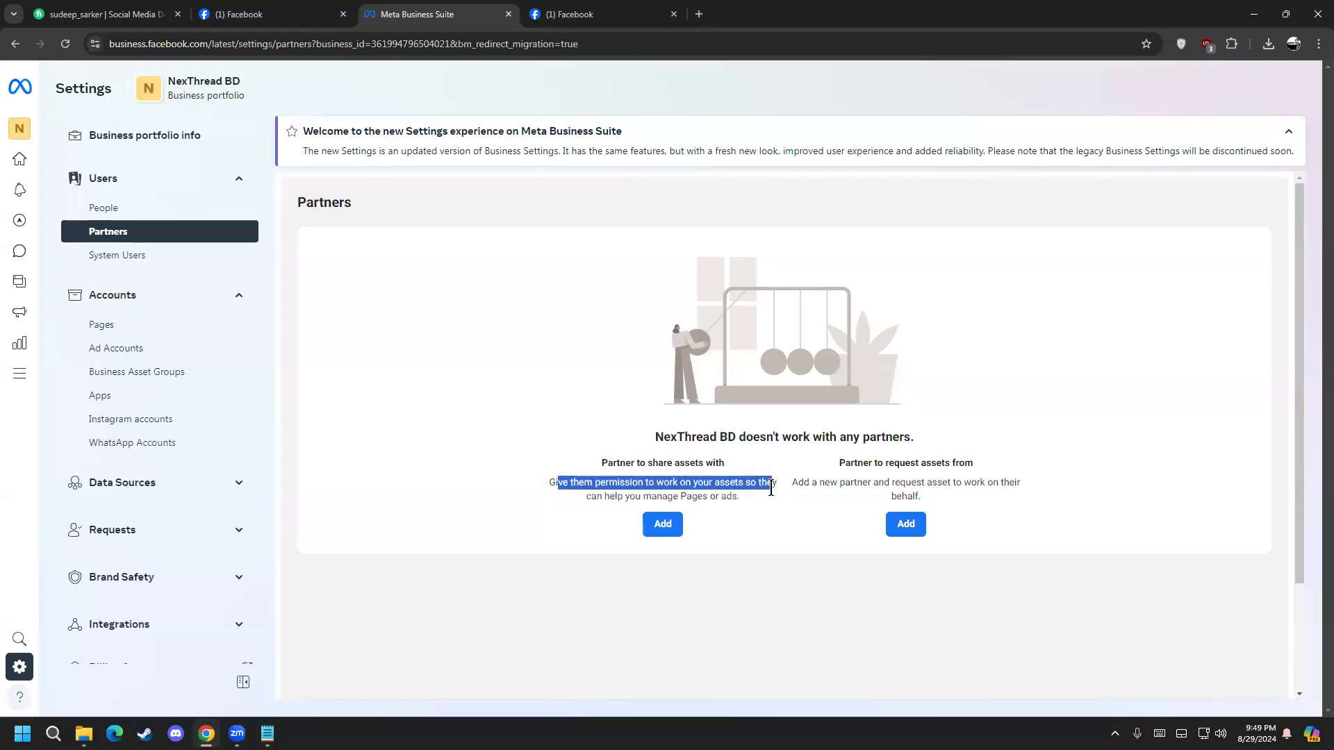
pyautogui.click(768, 485)
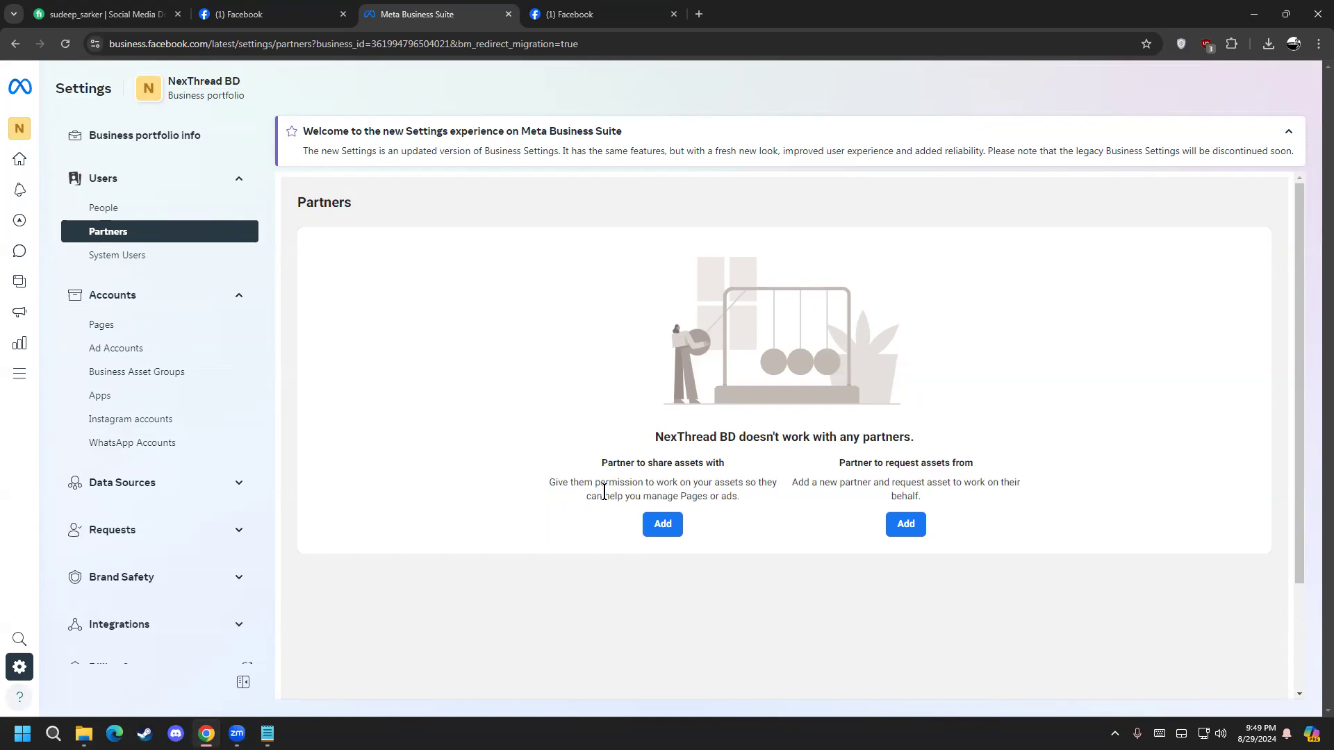
pyautogui.moveTo(596, 494); pyautogui.dragTo(733, 501)
pyautogui.click(724, 497)
pyautogui.click(706, 485)
pyautogui.moveTo(612, 462); pyautogui.dragTo(693, 477)
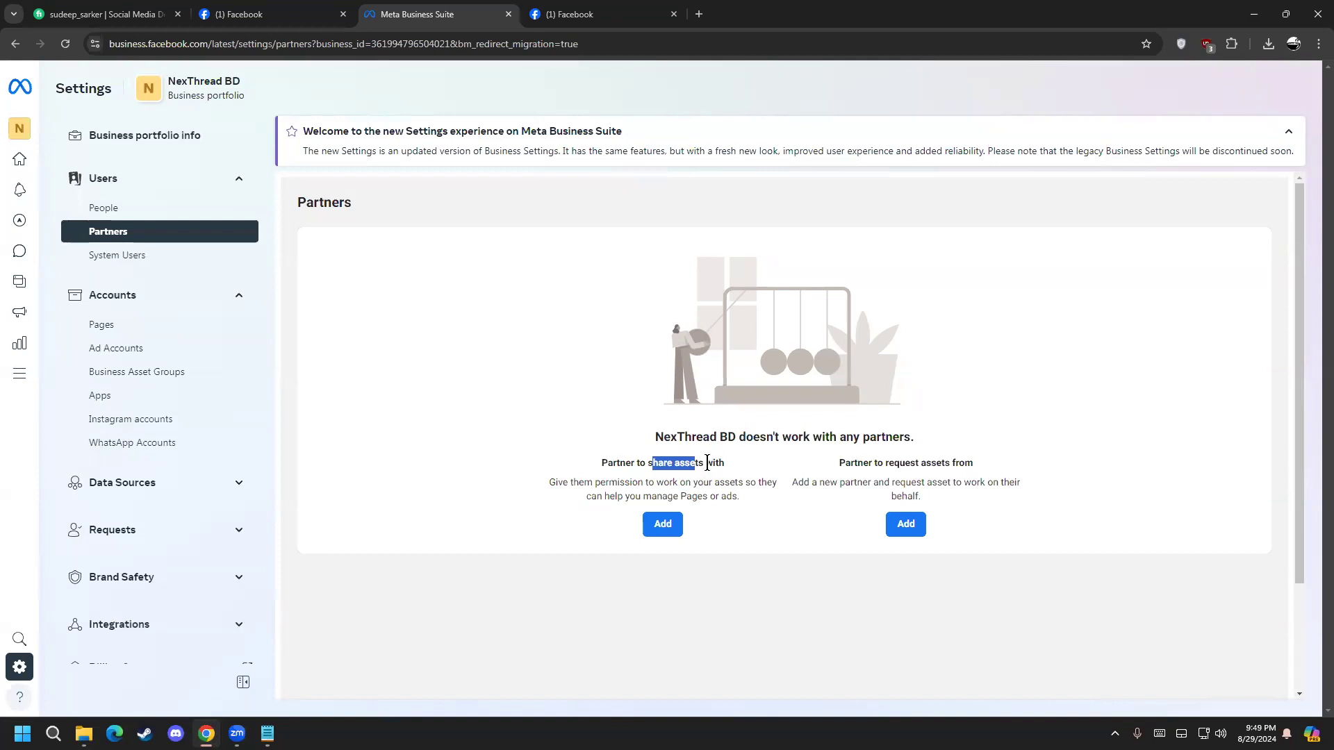
# Examine the Partners option for requesting assets from a partner
pyautogui.moveTo(838, 463); pyautogui.dragTo(970, 462)
pyautogui.click(975, 465)
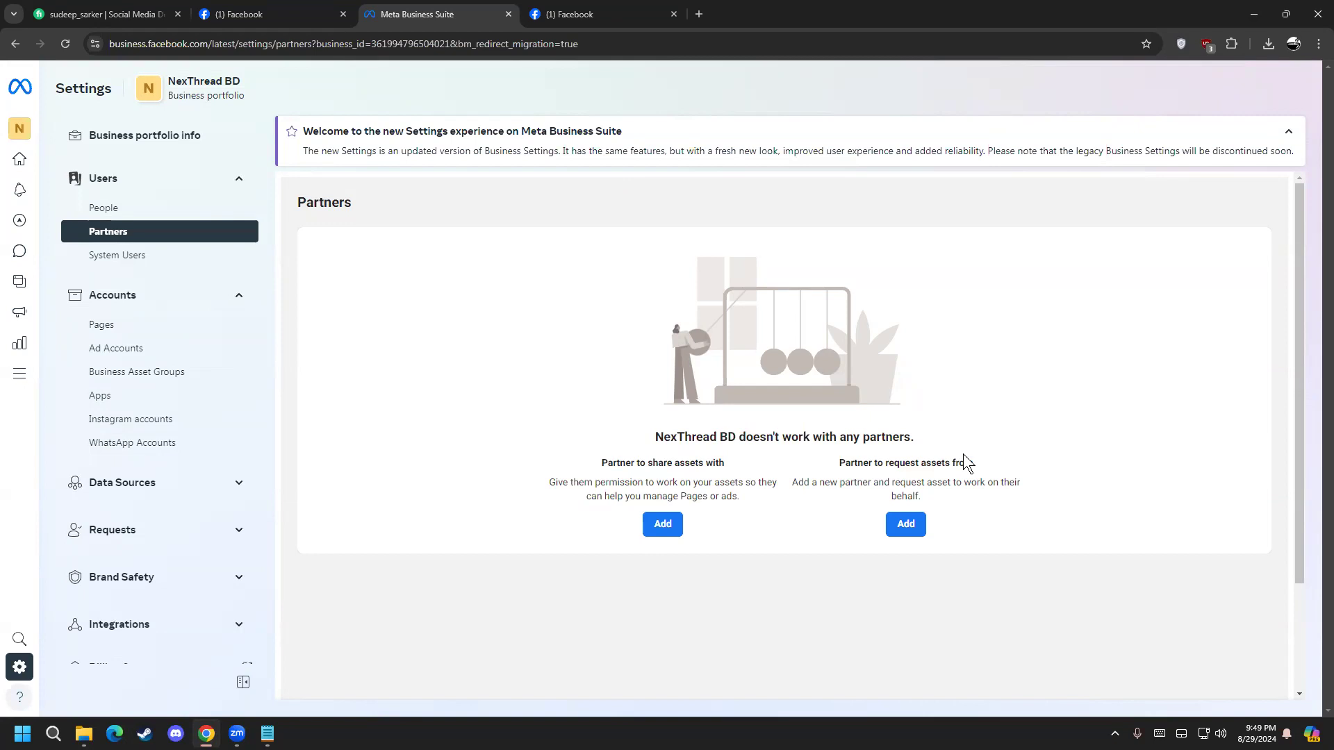
pyautogui.doubleClick(841, 463)
pyautogui.click(844, 463)
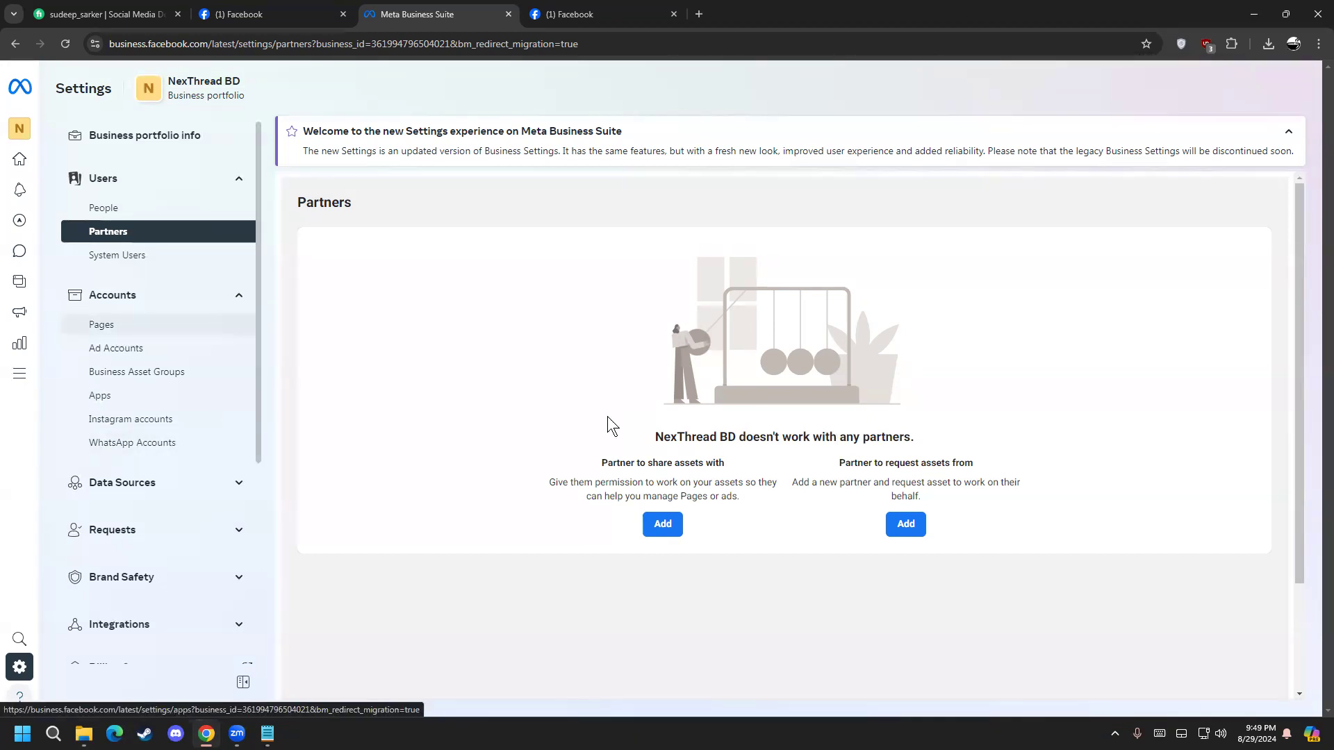
pyautogui.moveTo(923, 496); pyautogui.dragTo(932, 464)
pyautogui.click(907, 462)
pyautogui.click(932, 465)
pyautogui.click(931, 464)
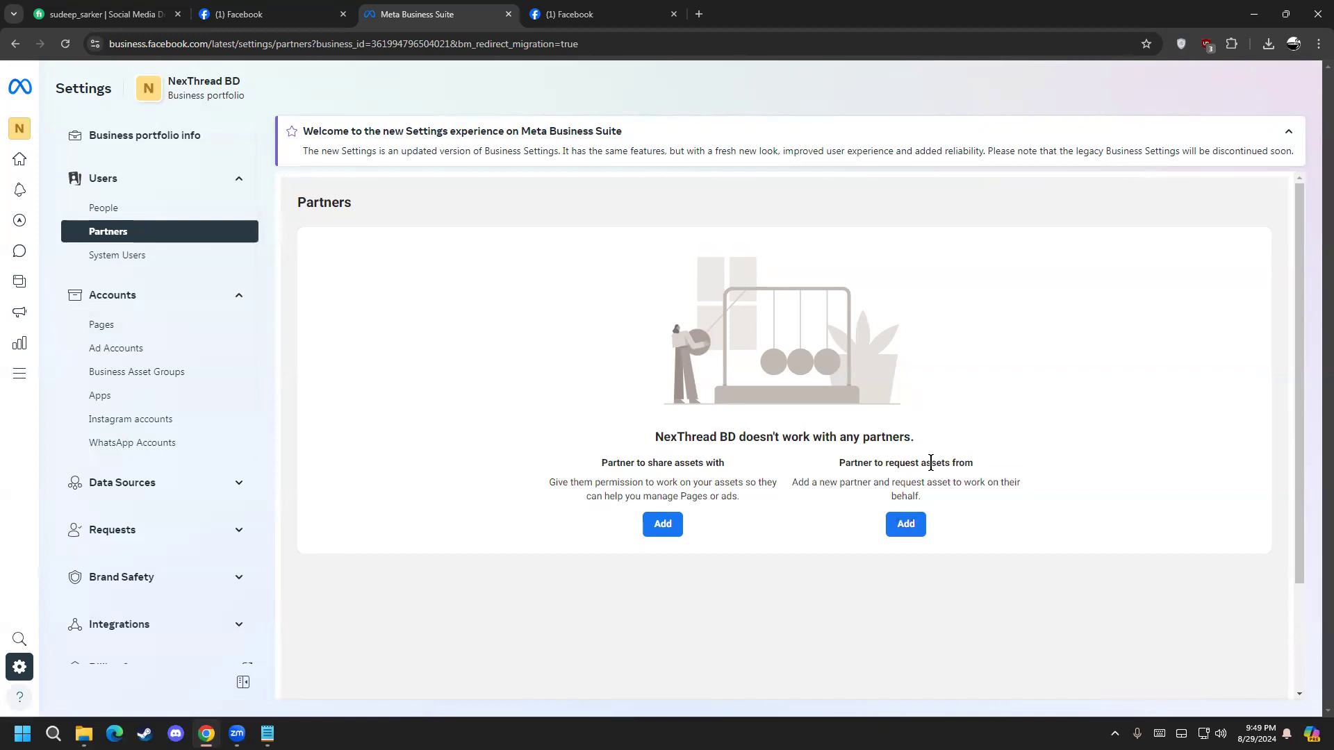
# Start adding a partner to request assets from and read the introduction on what the partnership allows
pyautogui.click(914, 525)
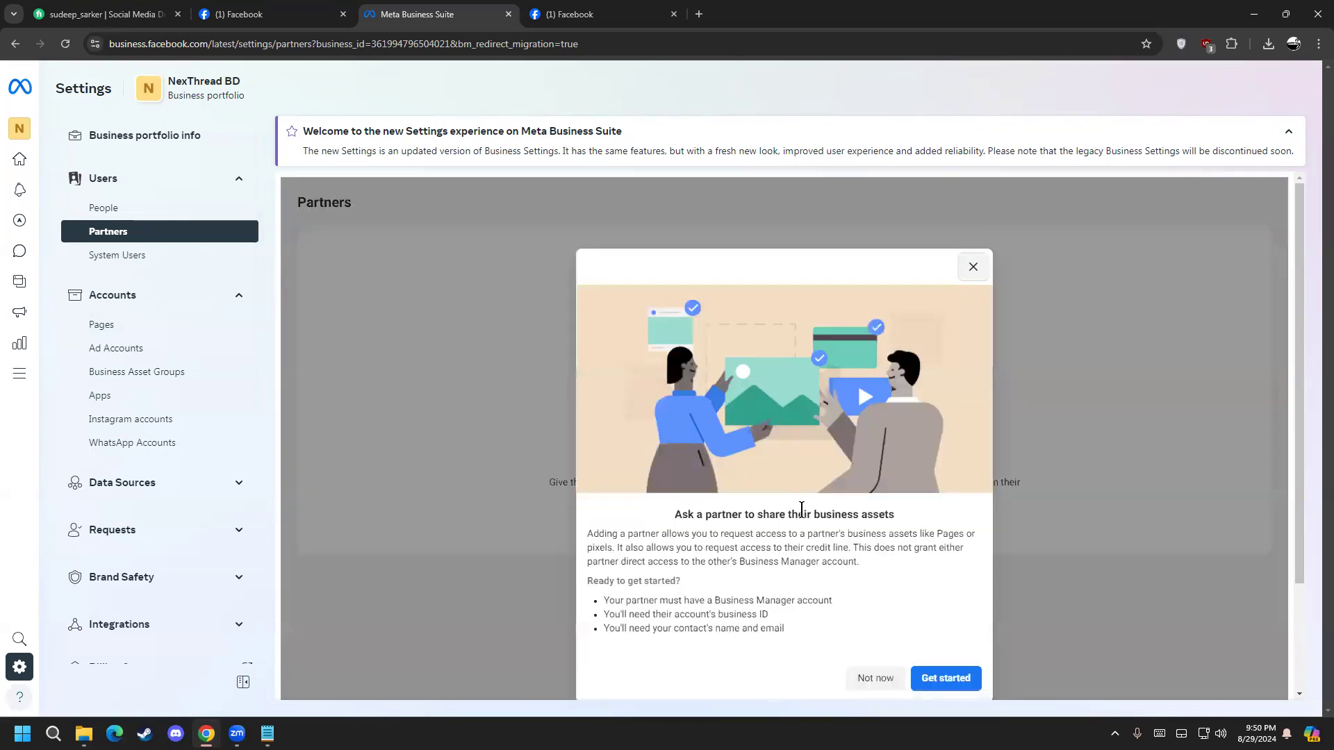
pyautogui.scroll(-2, 801, 509)
pyautogui.moveTo(592, 394); pyautogui.dragTo(920, 394)
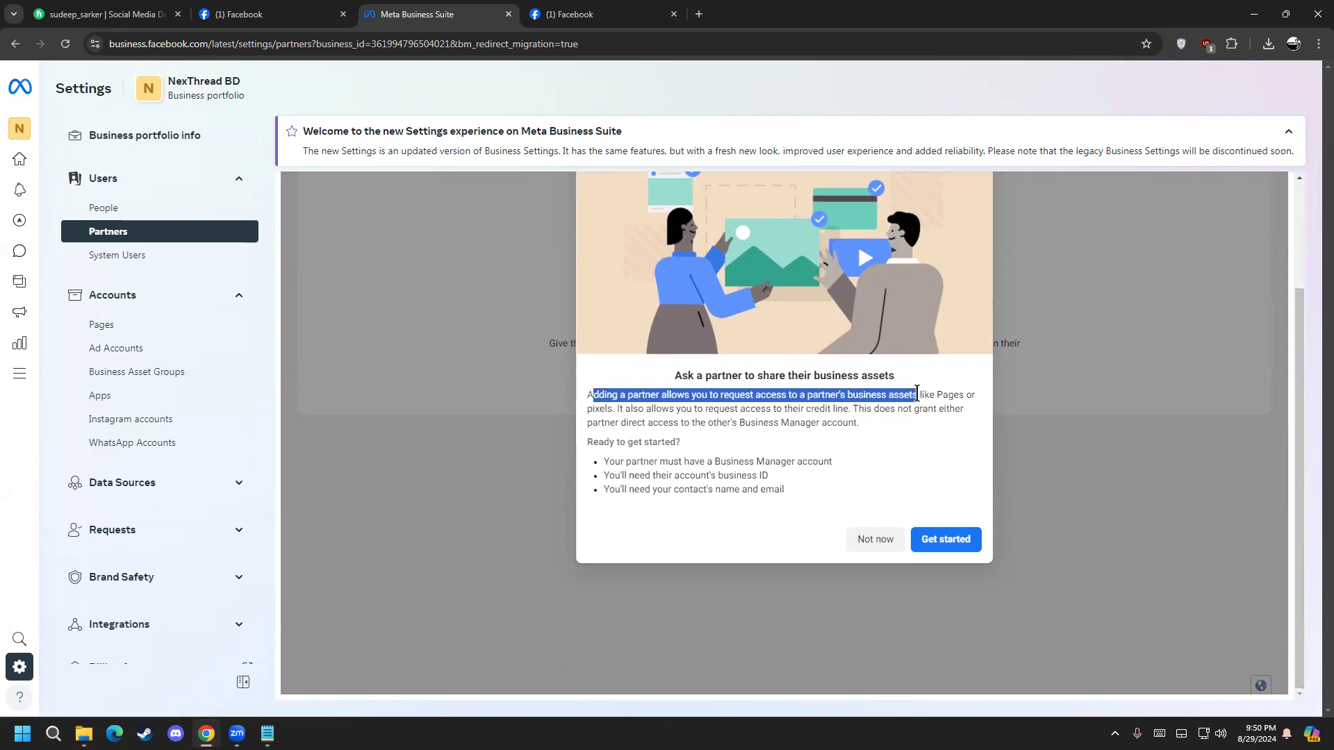
pyautogui.click(921, 394)
pyautogui.moveTo(616, 409); pyautogui.dragTo(663, 425)
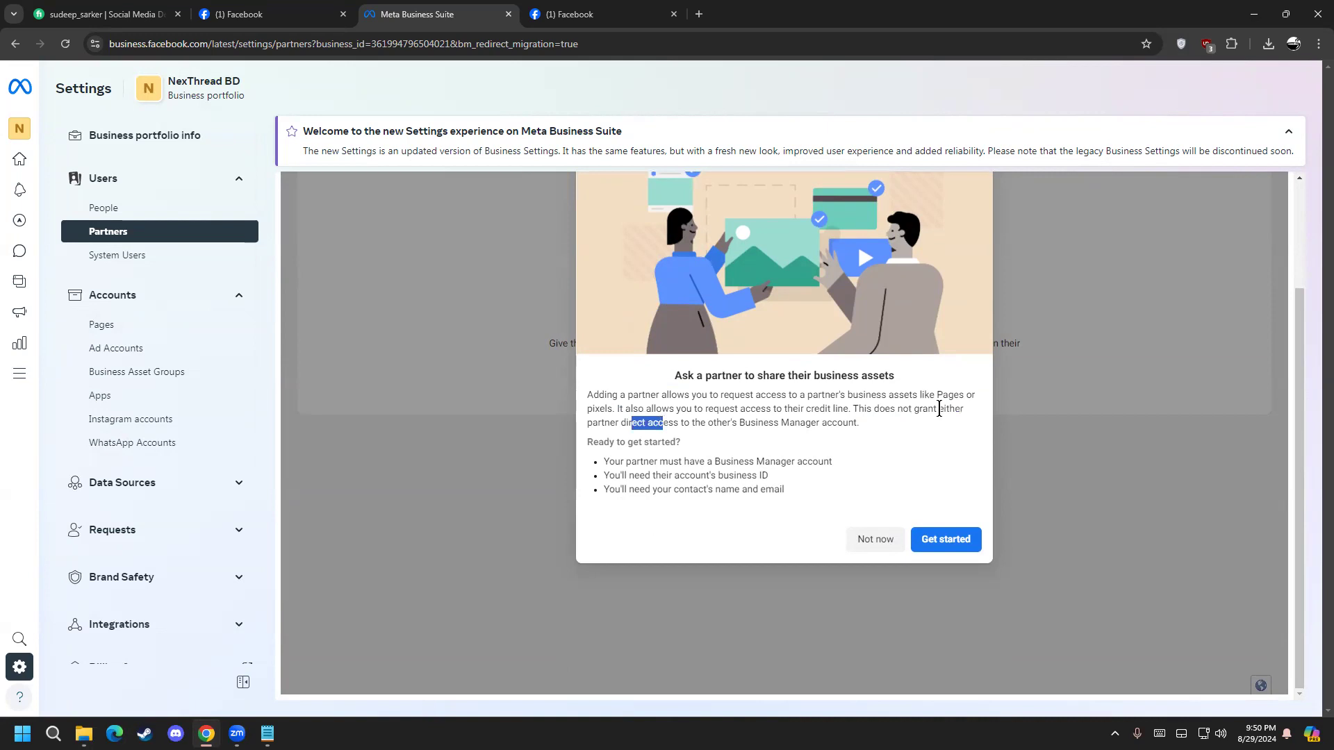
pyautogui.moveTo(939, 408); pyautogui.dragTo(961, 408)
pyautogui.moveTo(631, 409); pyautogui.dragTo(848, 424)
pyautogui.click(772, 423)
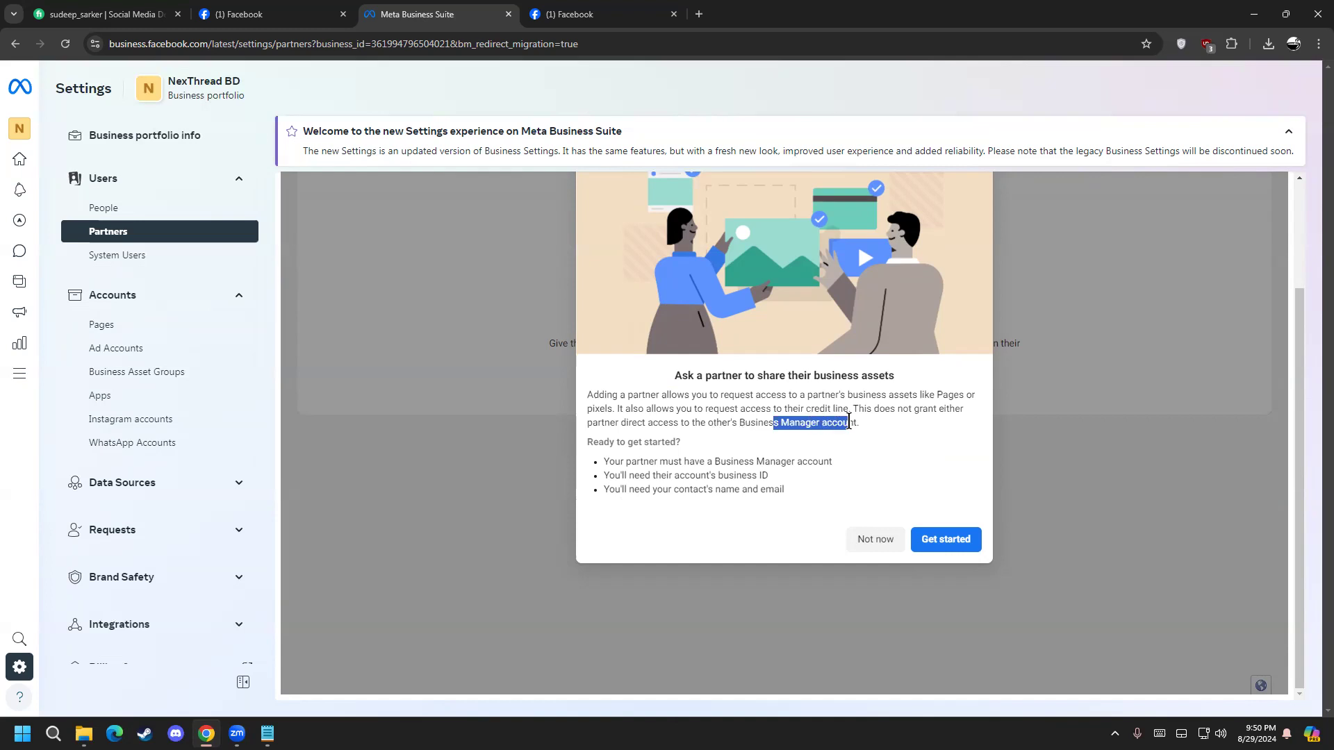
pyautogui.click(848, 423)
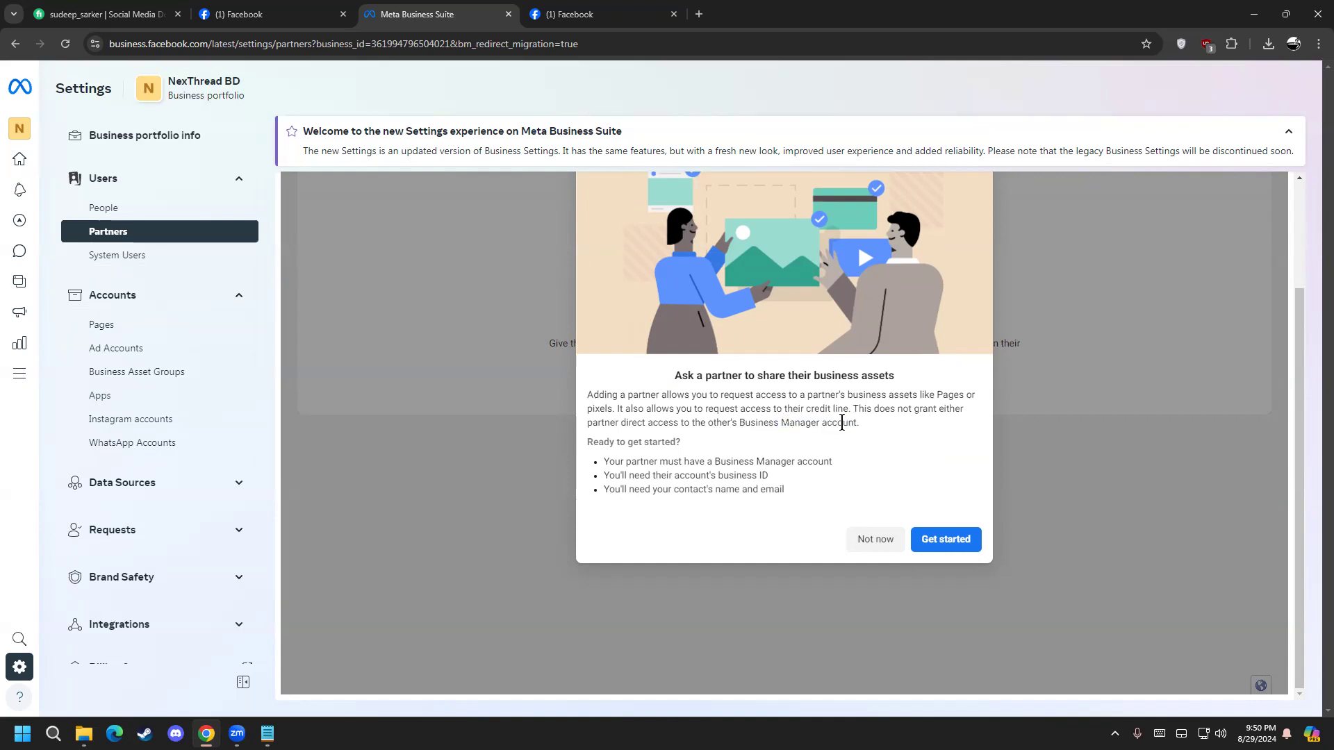
# Proceed to the partner request form and examine its contact name, contact email and business portfolio ID fields
pyautogui.click(945, 538)
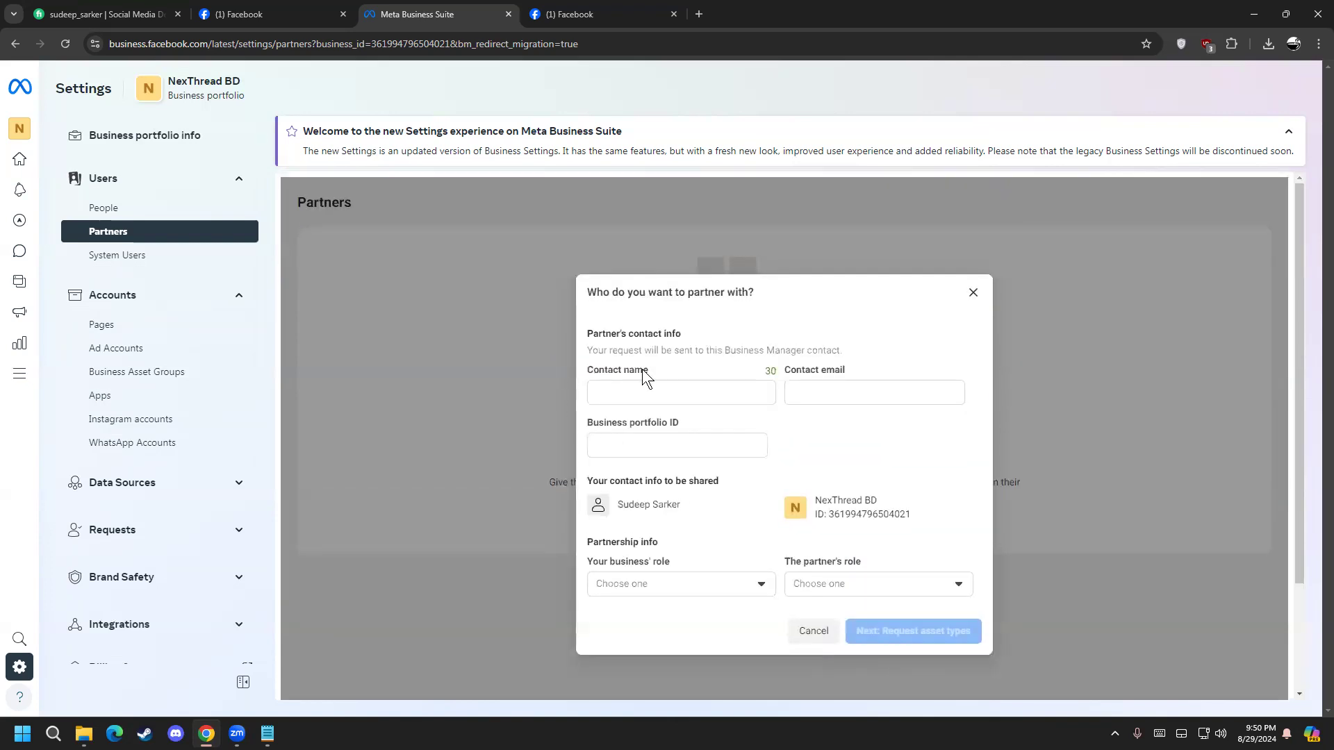
pyautogui.click(654, 390)
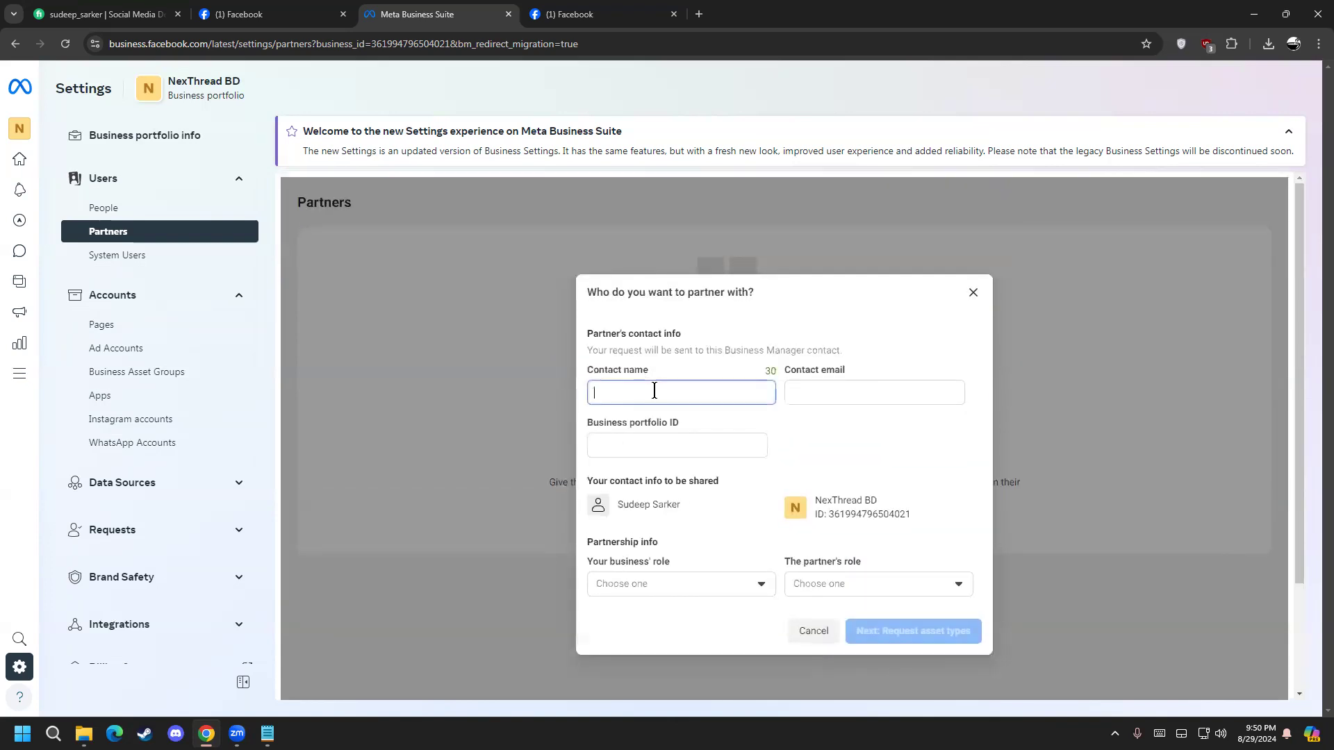
pyautogui.click(860, 392)
pyautogui.click(694, 445)
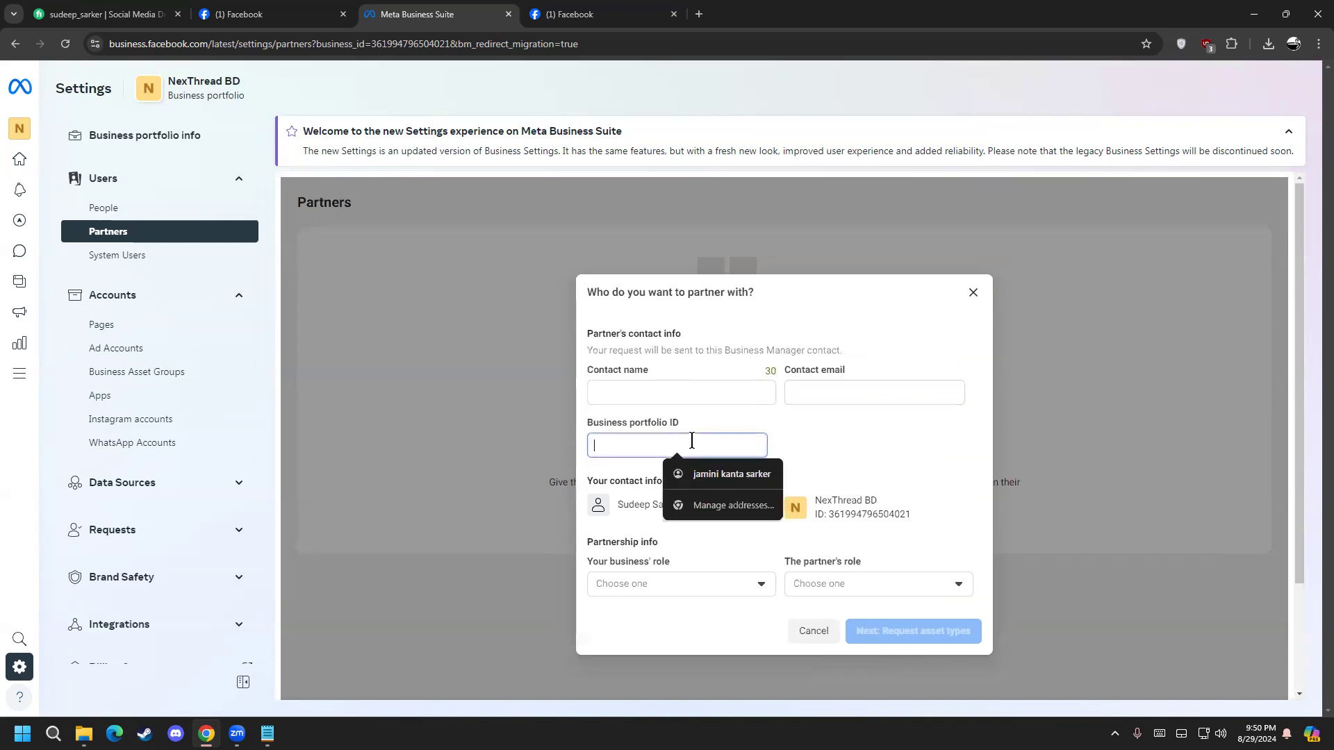
pyautogui.click(855, 439)
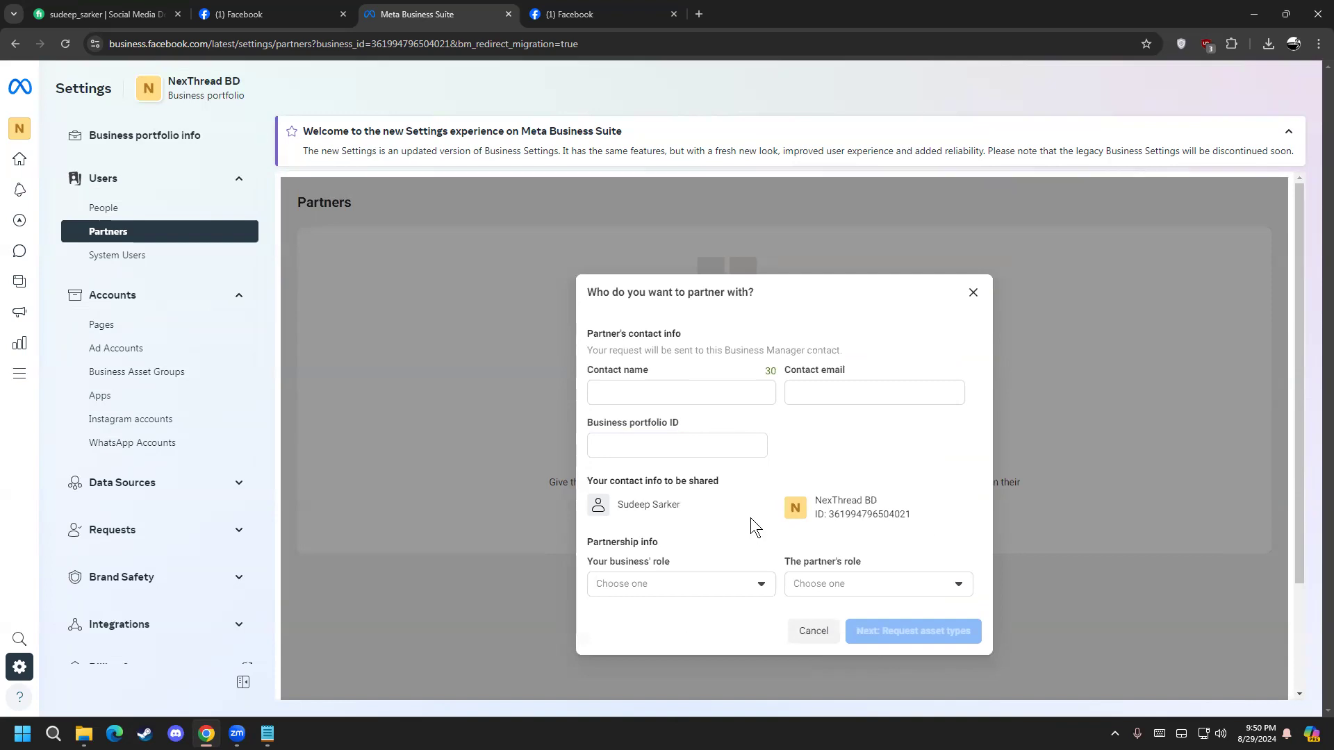
pyautogui.moveTo(912, 514); pyautogui.dragTo(829, 514)
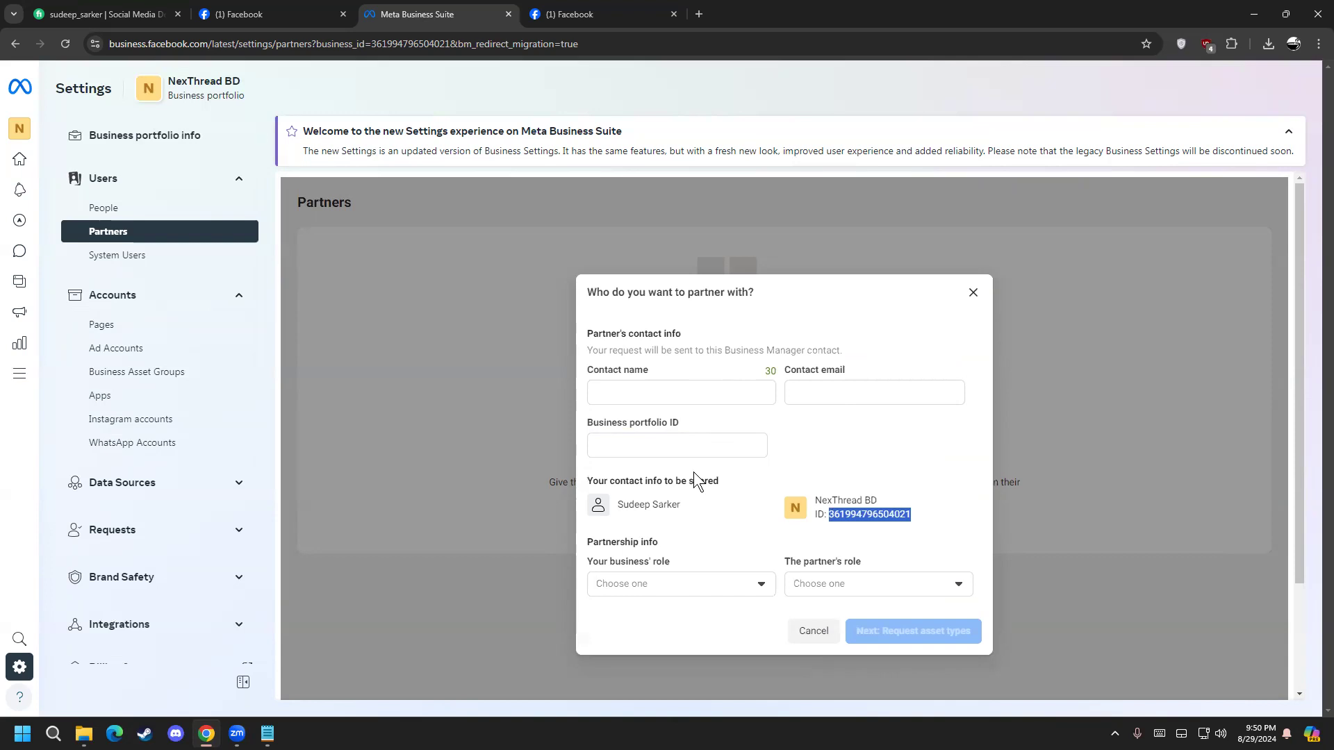
pyautogui.scroll(-1, 657, 566)
# Set both the partner's role and your business' role to Brand or business in the partner request
pyautogui.click(707, 511)
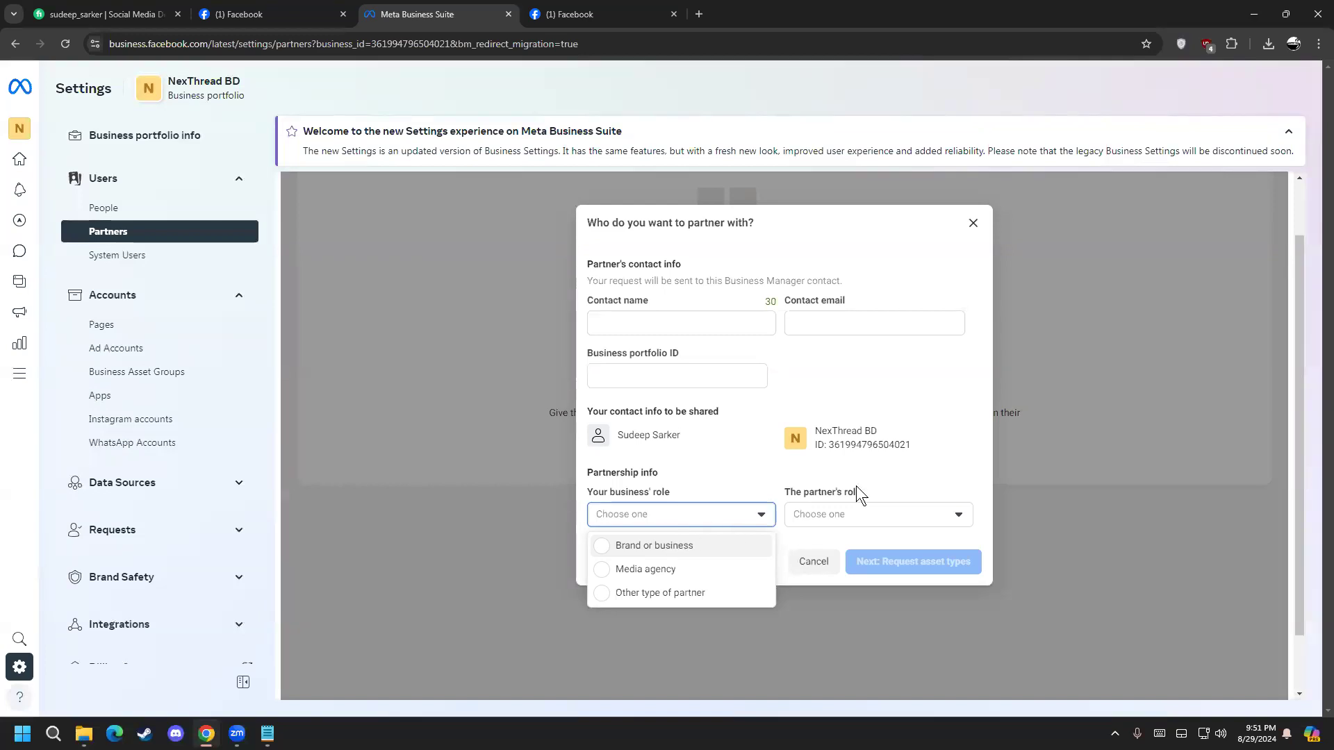
pyautogui.click(835, 510)
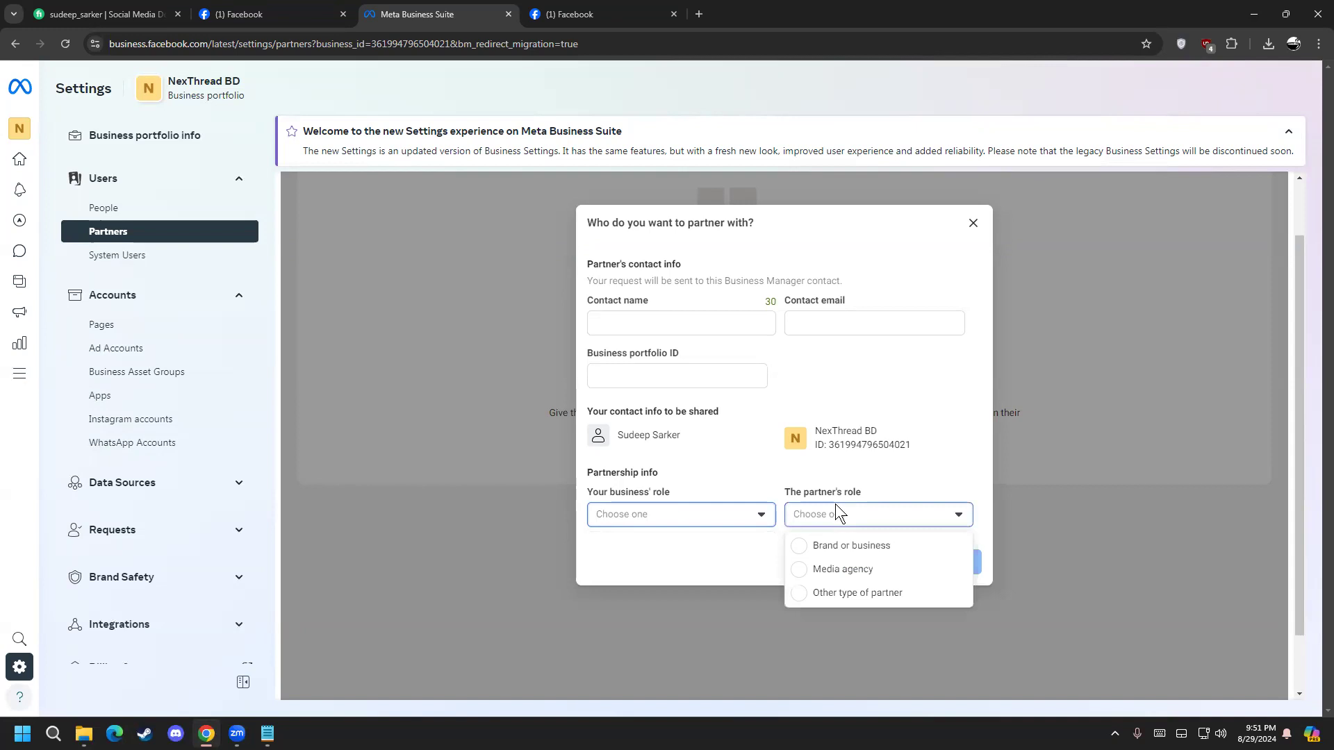
pyautogui.click(838, 543)
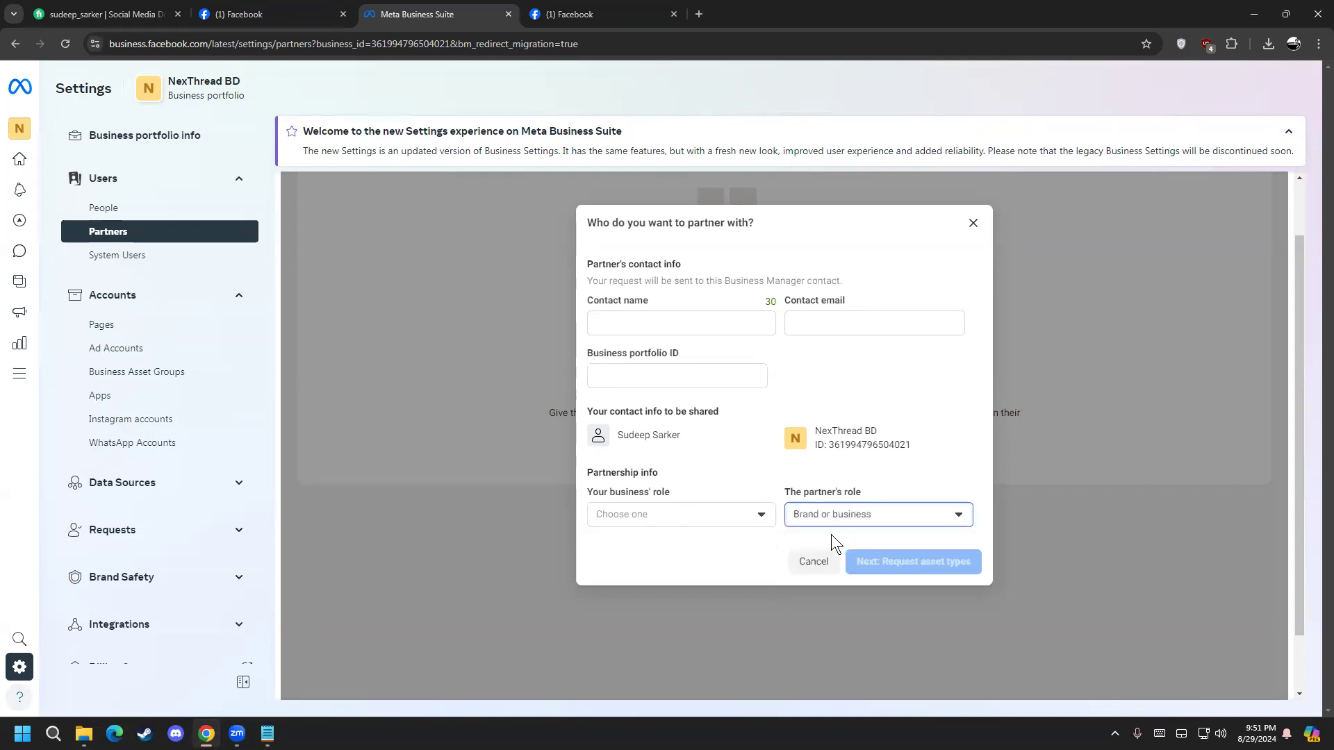
pyautogui.click(743, 511)
pyautogui.click(718, 537)
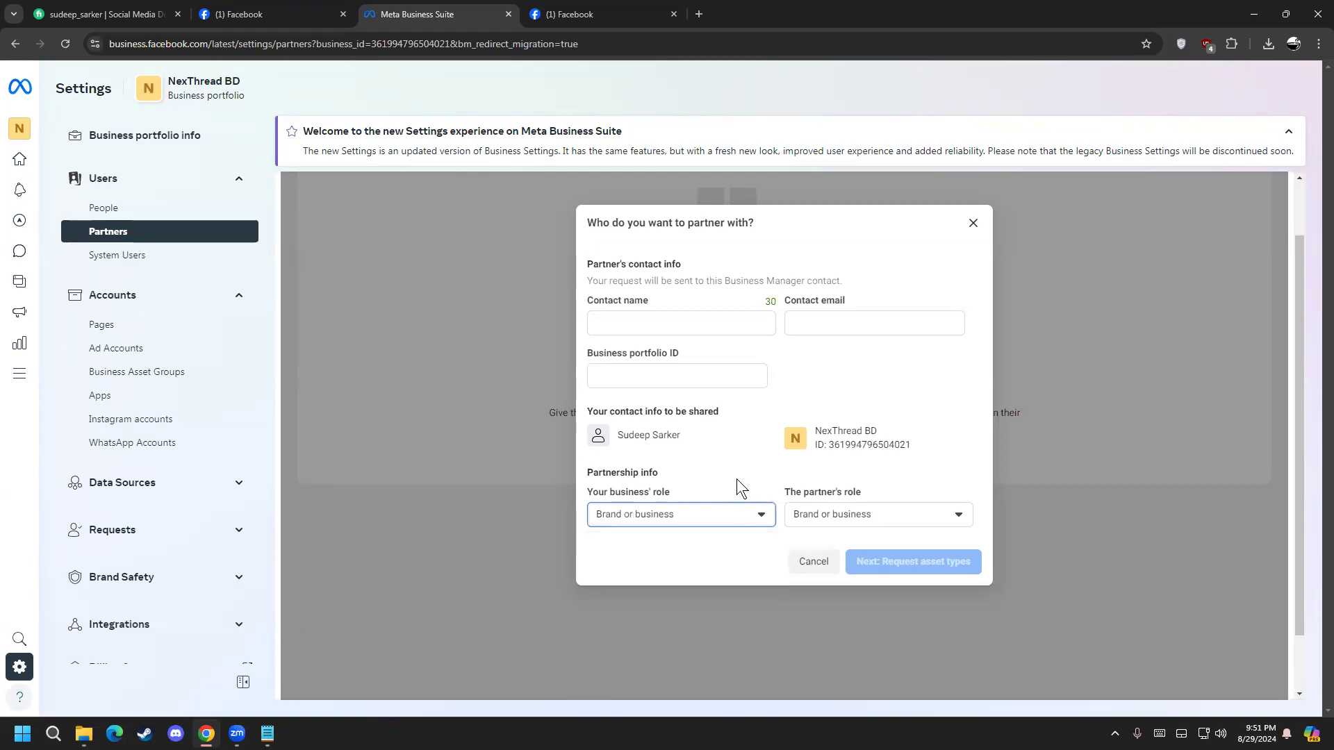
# Try Media agency as both your business' role and the partner's role
pyautogui.click(720, 508)
pyautogui.click(663, 568)
pyautogui.click(839, 513)
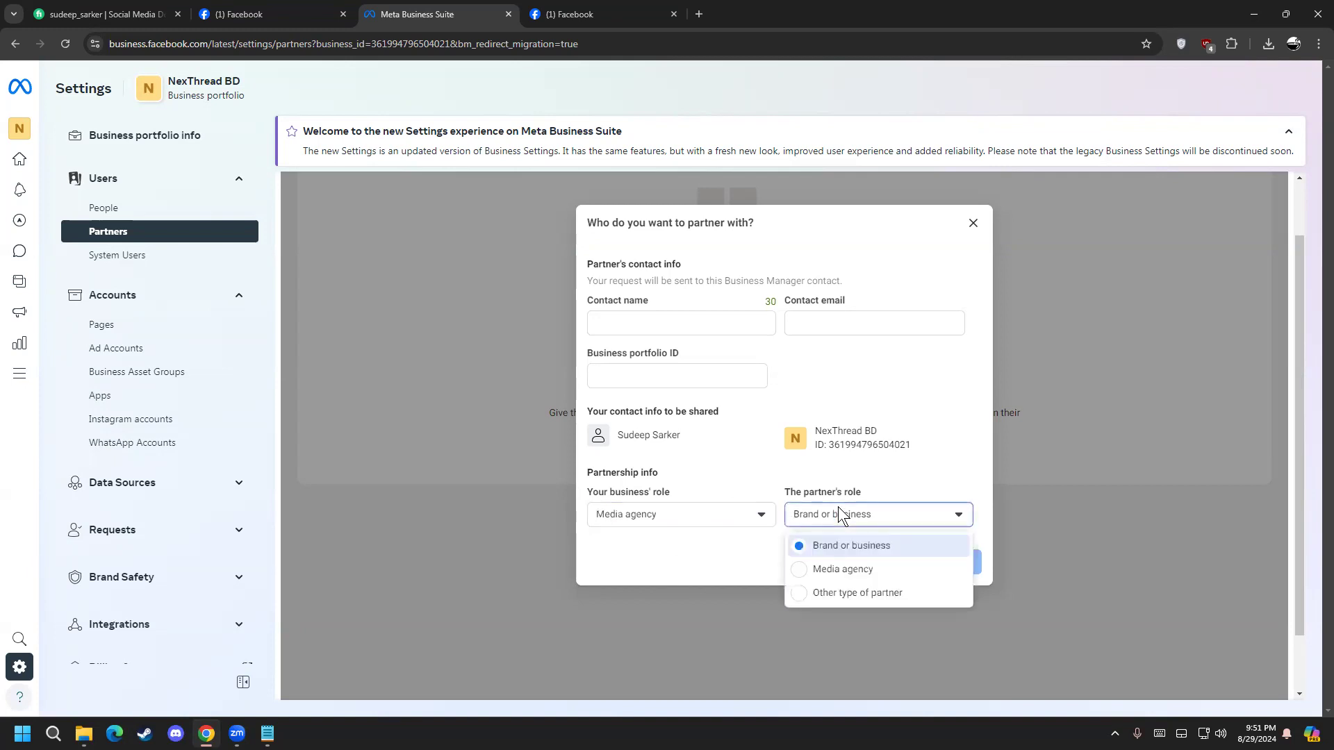
pyautogui.click(832, 570)
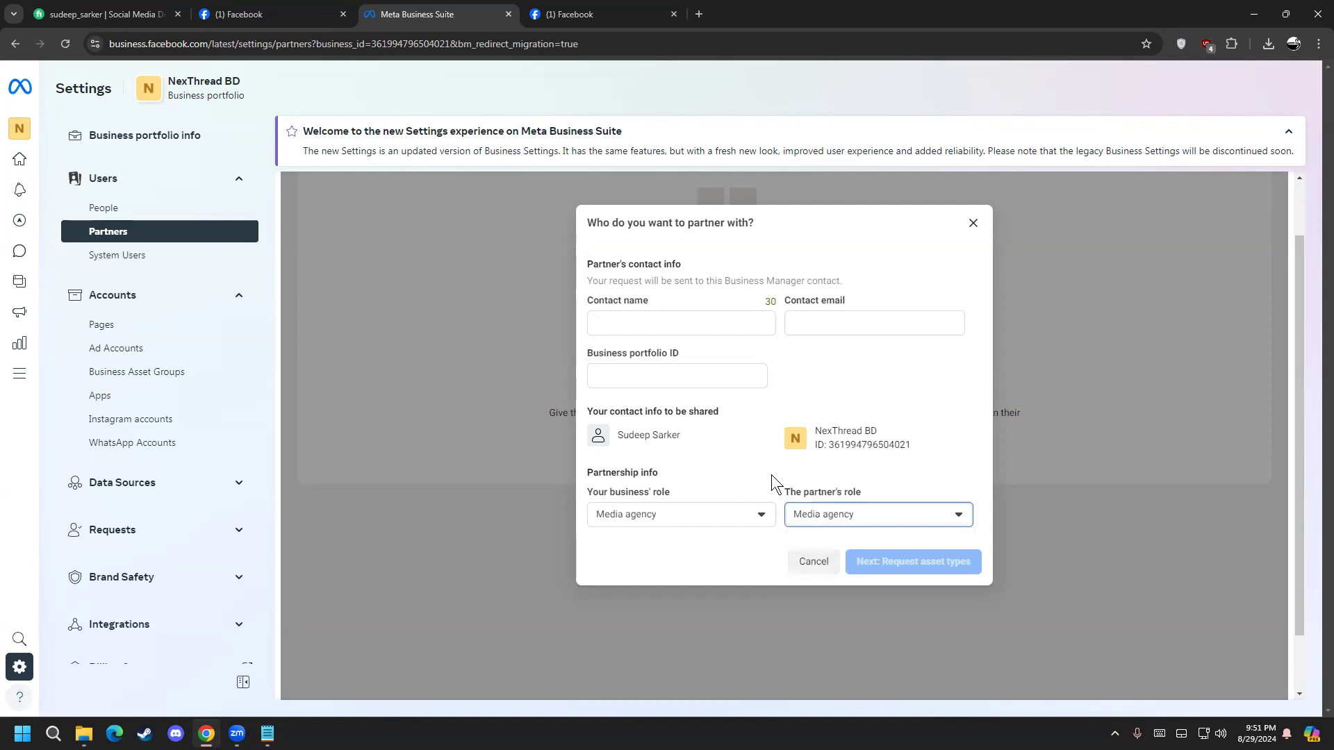
# Switch both partnership roles back to Brand or business and close the partner request without sending it
pyautogui.click(689, 519)
pyautogui.click(675, 547)
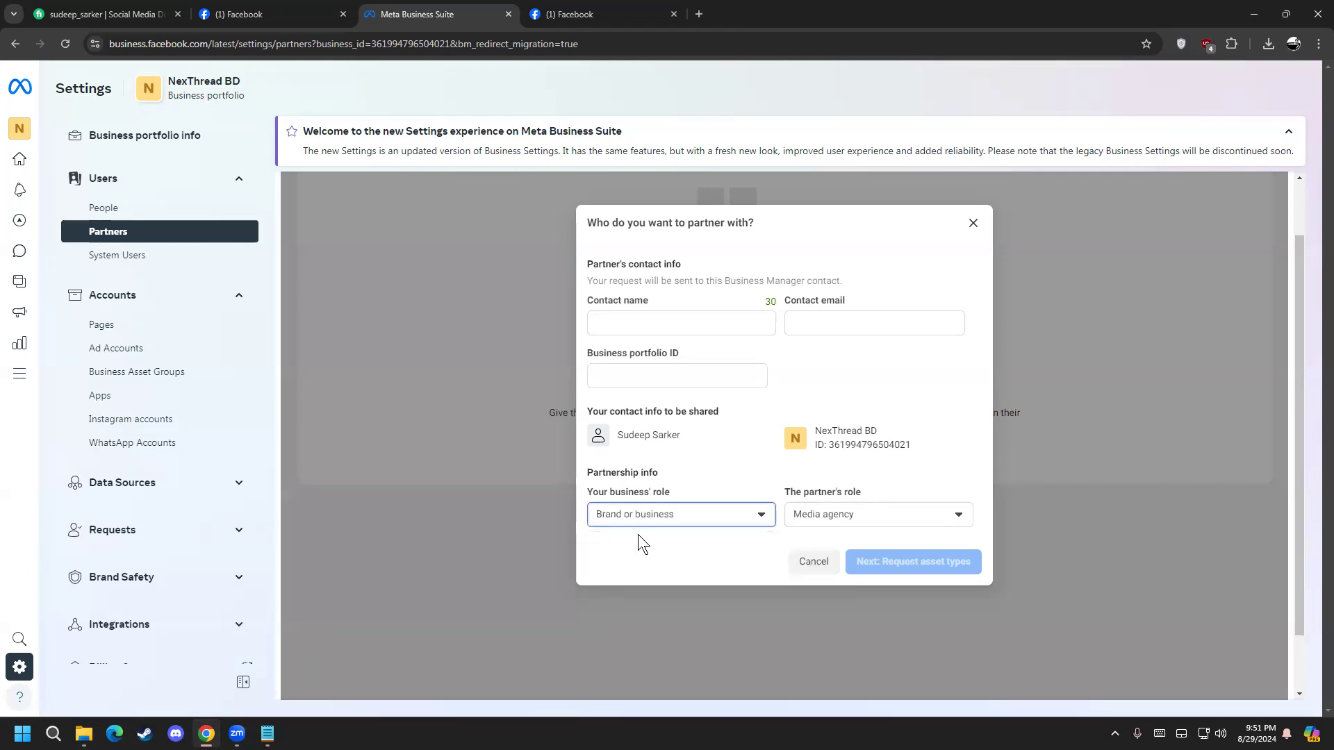
pyautogui.click(860, 520)
pyautogui.click(833, 541)
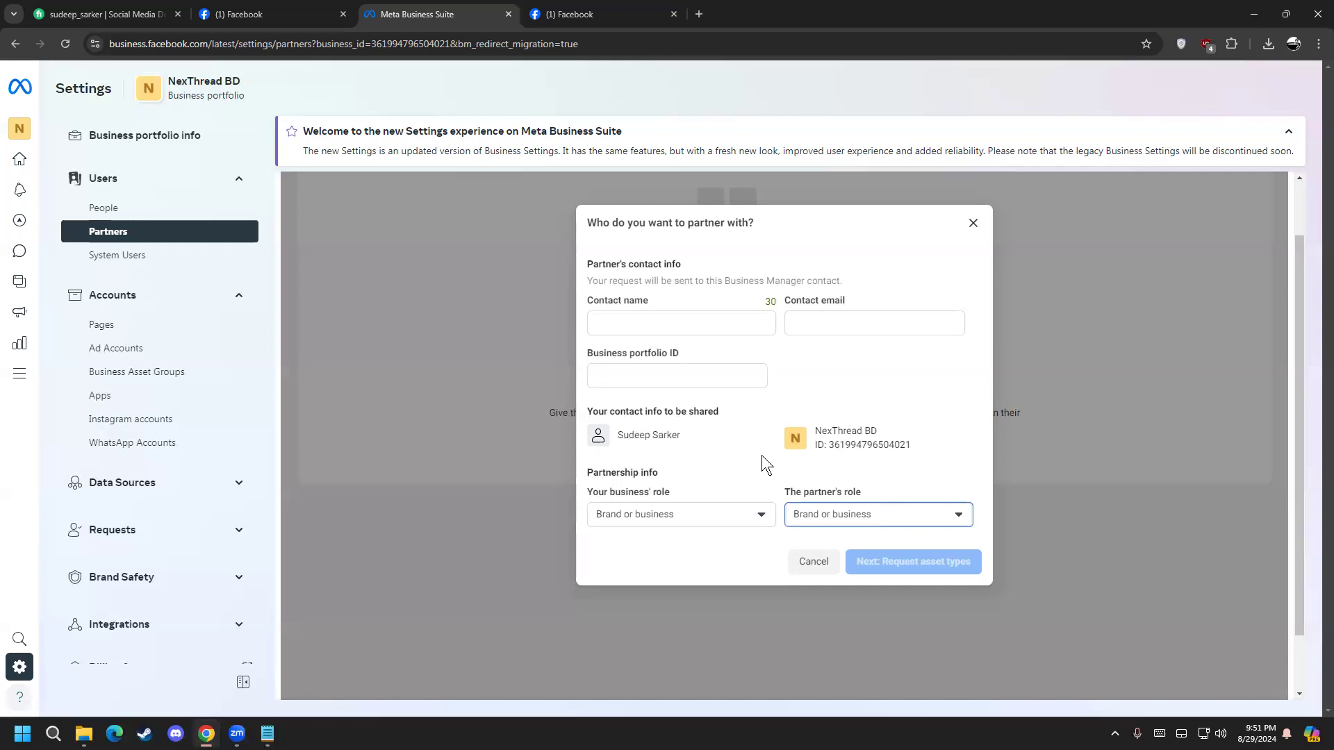
pyautogui.click(973, 223)
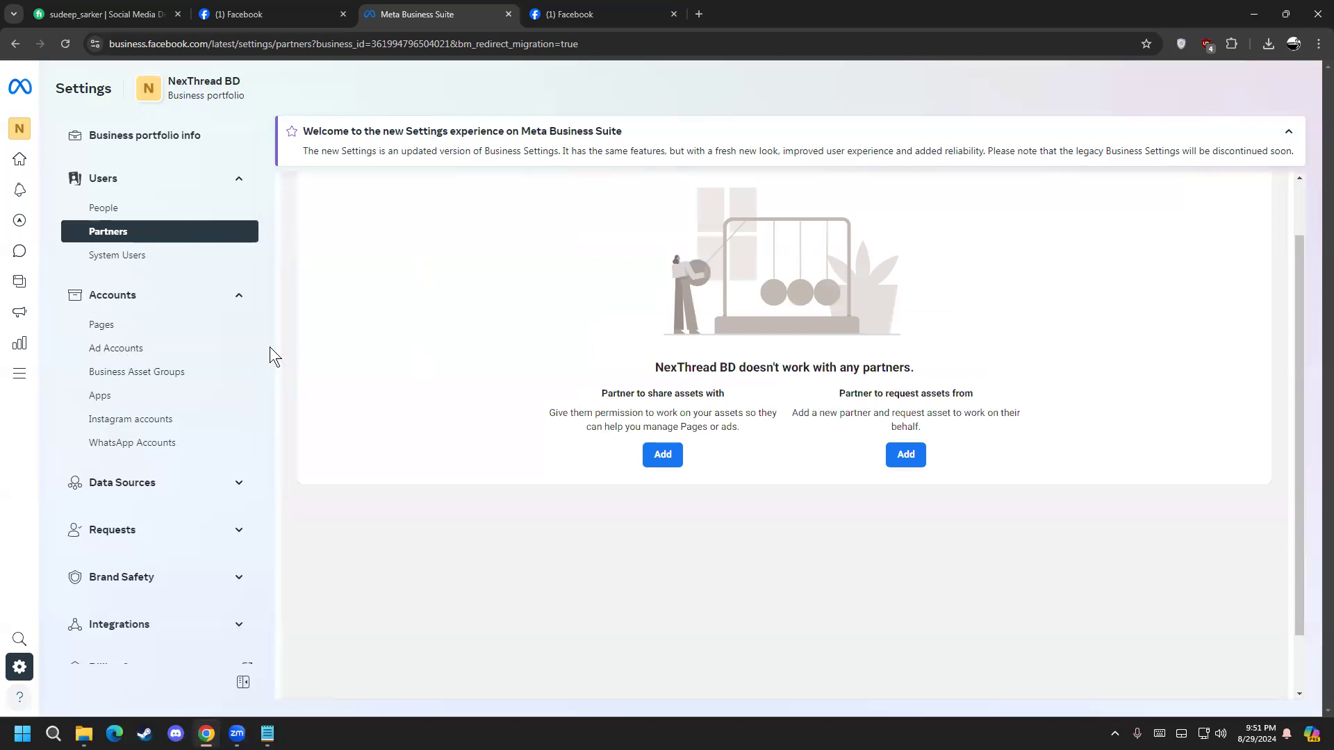
# Open the portfolio's system users and examine the name and role fields for creating a new system user
pyautogui.click(137, 255)
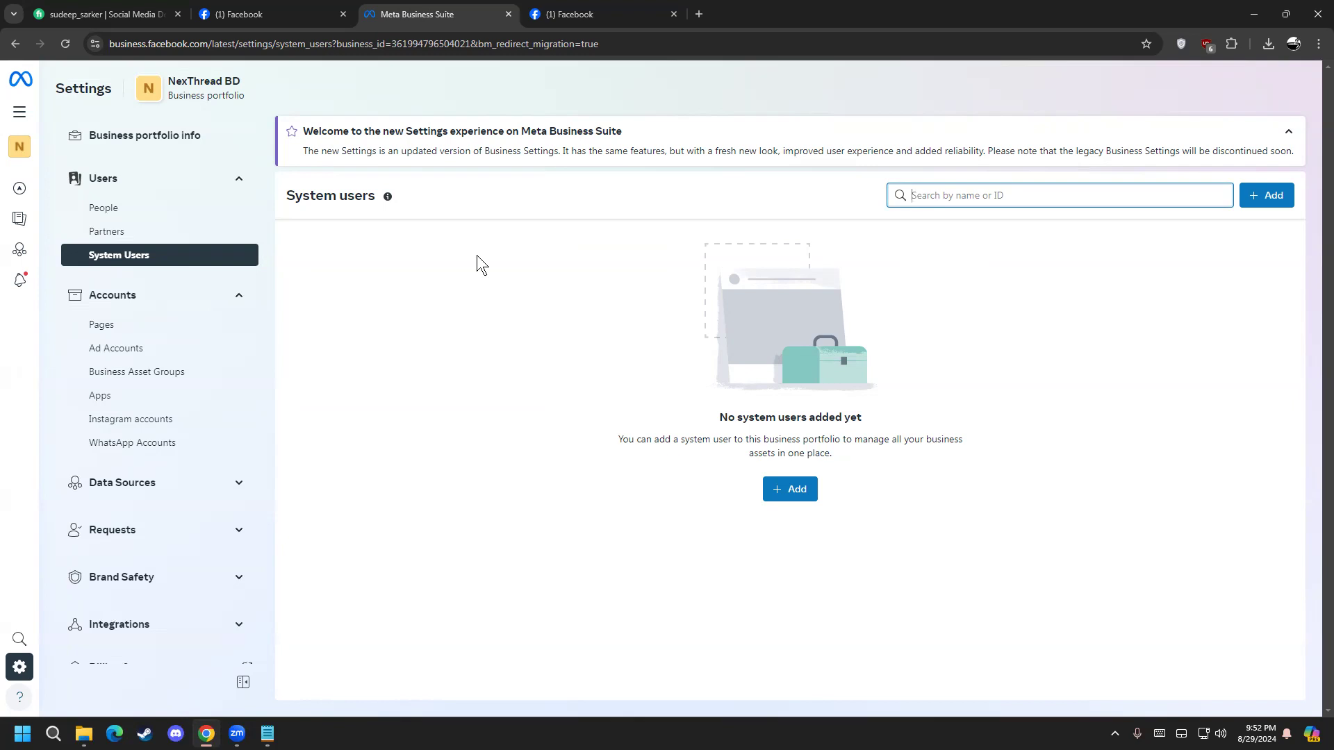
pyautogui.click(790, 489)
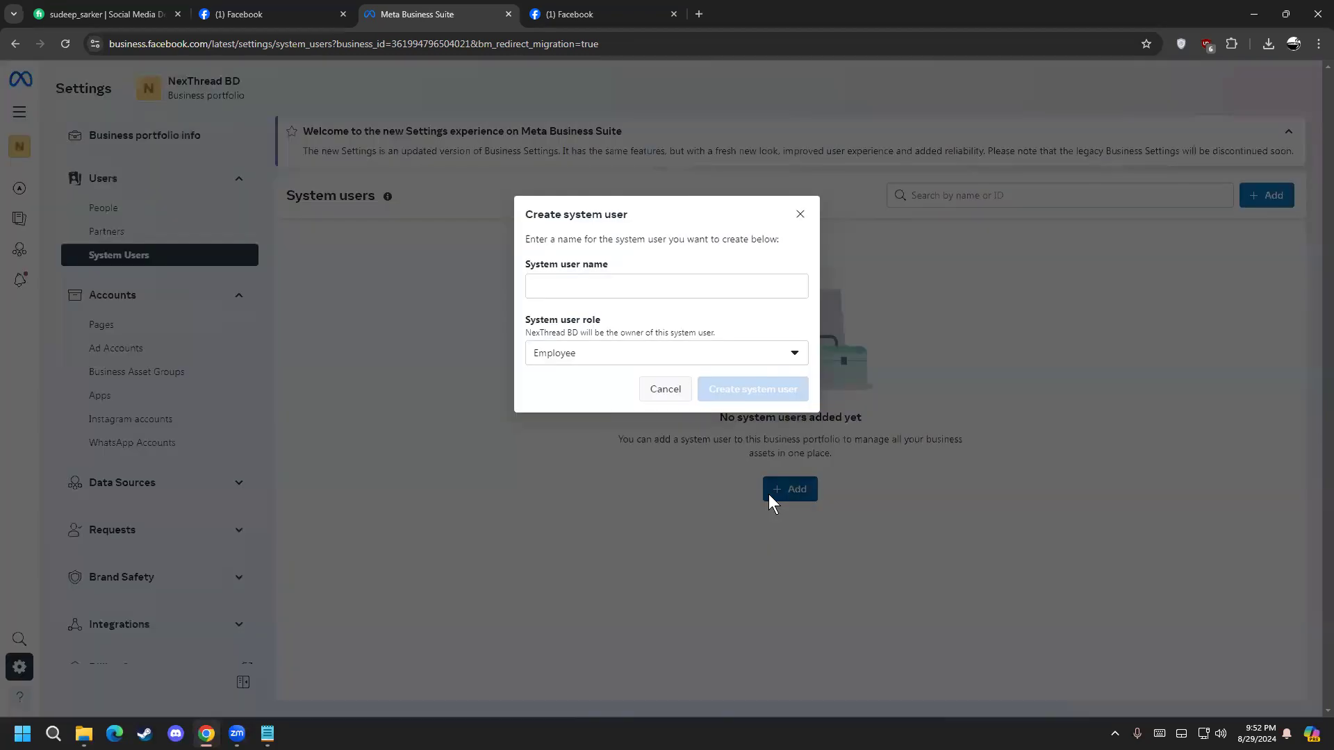
pyautogui.click(634, 292)
pyautogui.click(587, 354)
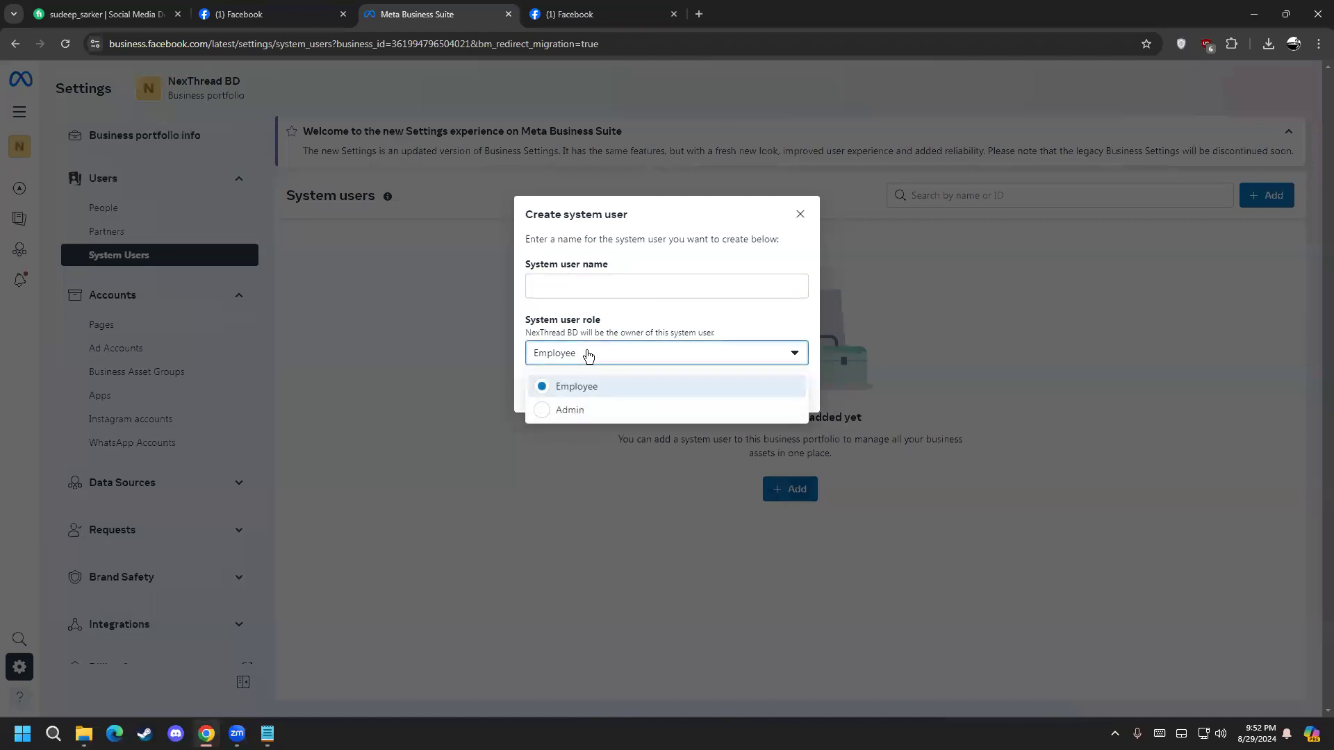
pyautogui.click(598, 282)
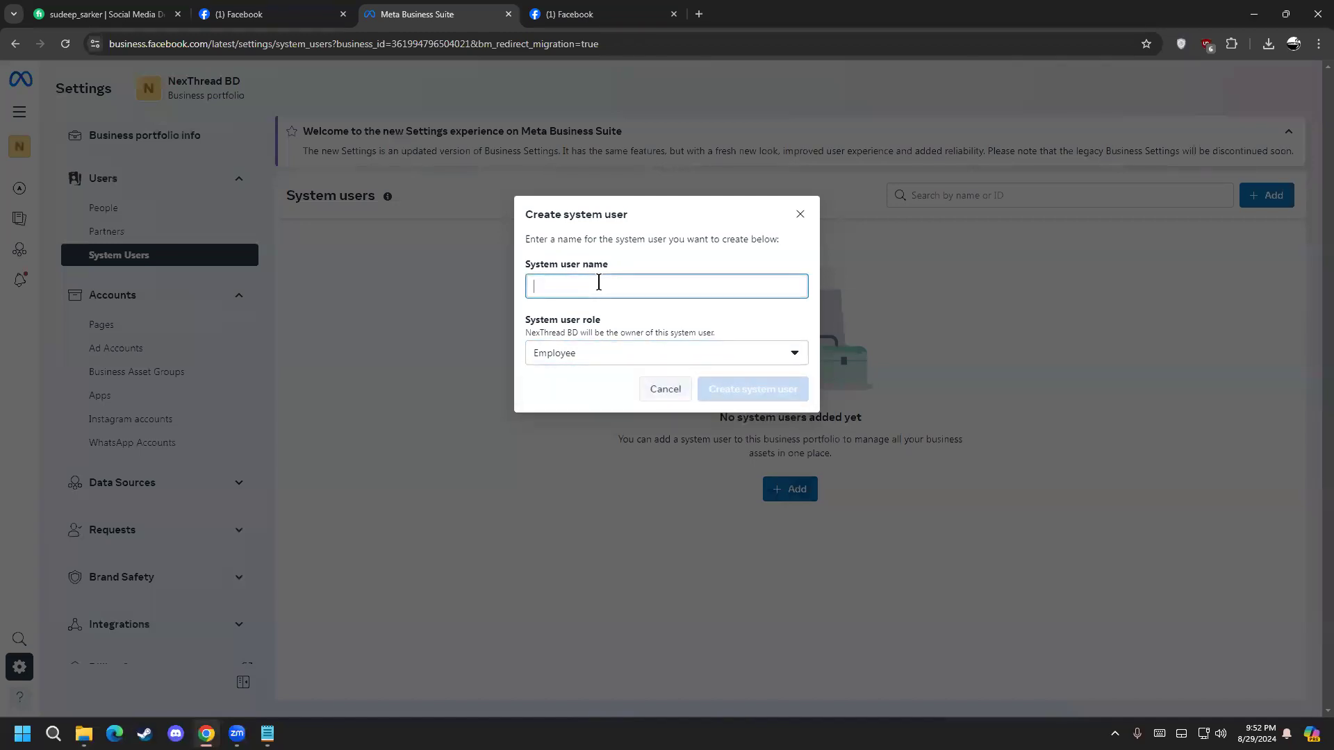
# Try Admin as the system user role, switch it back to Employee and close the form without creating the user
pyautogui.click(581, 362)
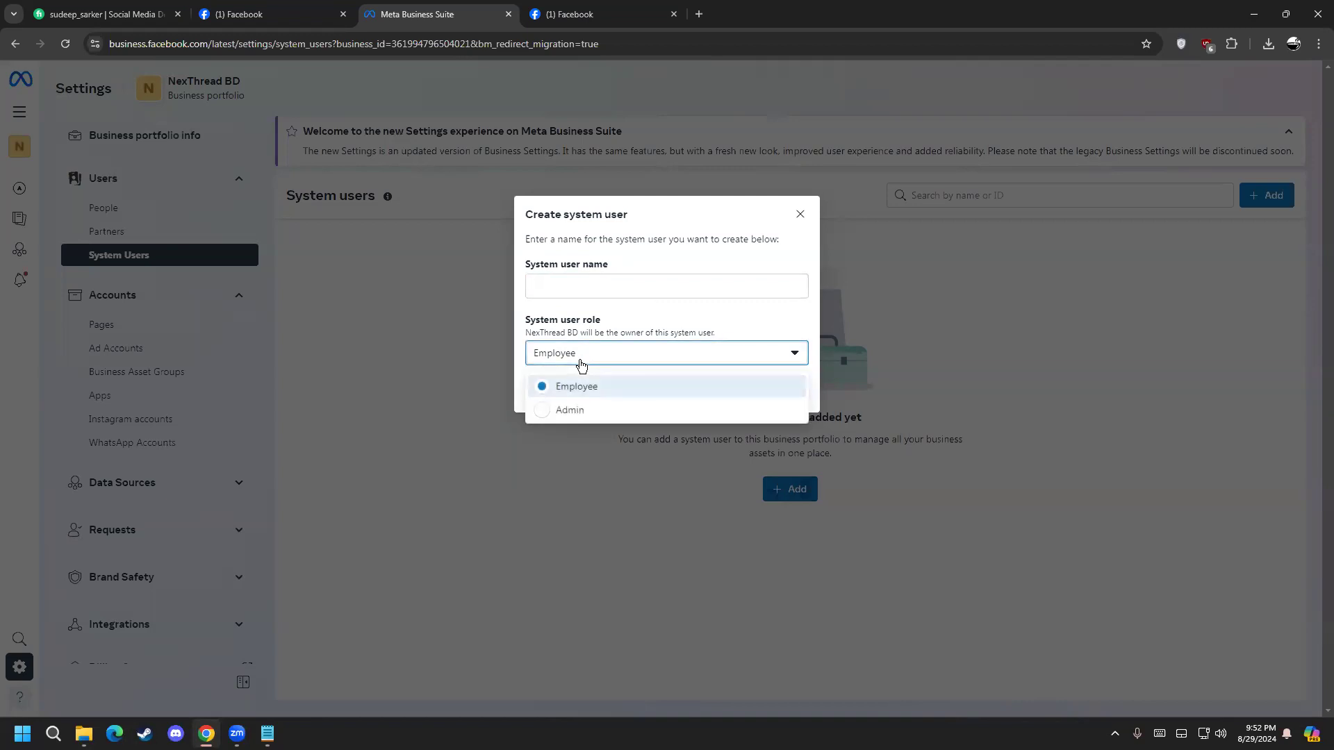
pyautogui.click(546, 414)
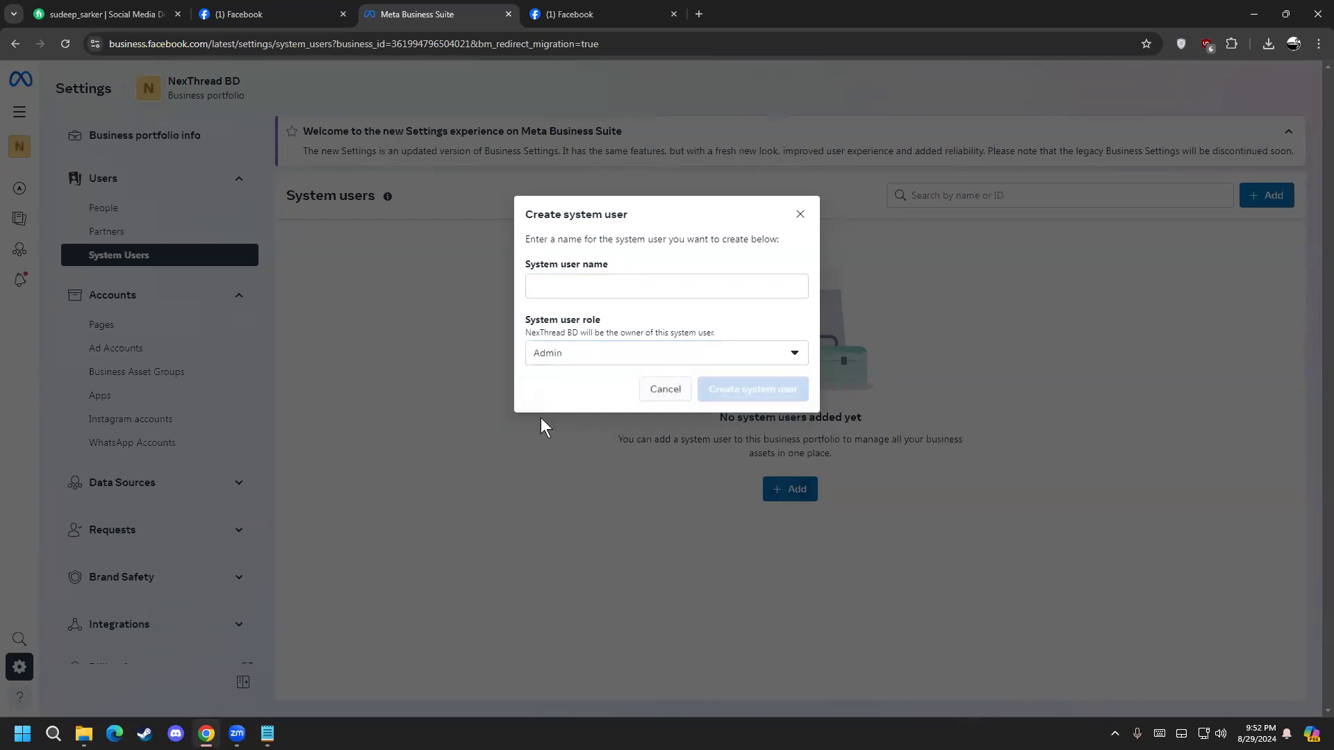
pyautogui.click(568, 354)
pyautogui.click(573, 381)
pyautogui.click(798, 215)
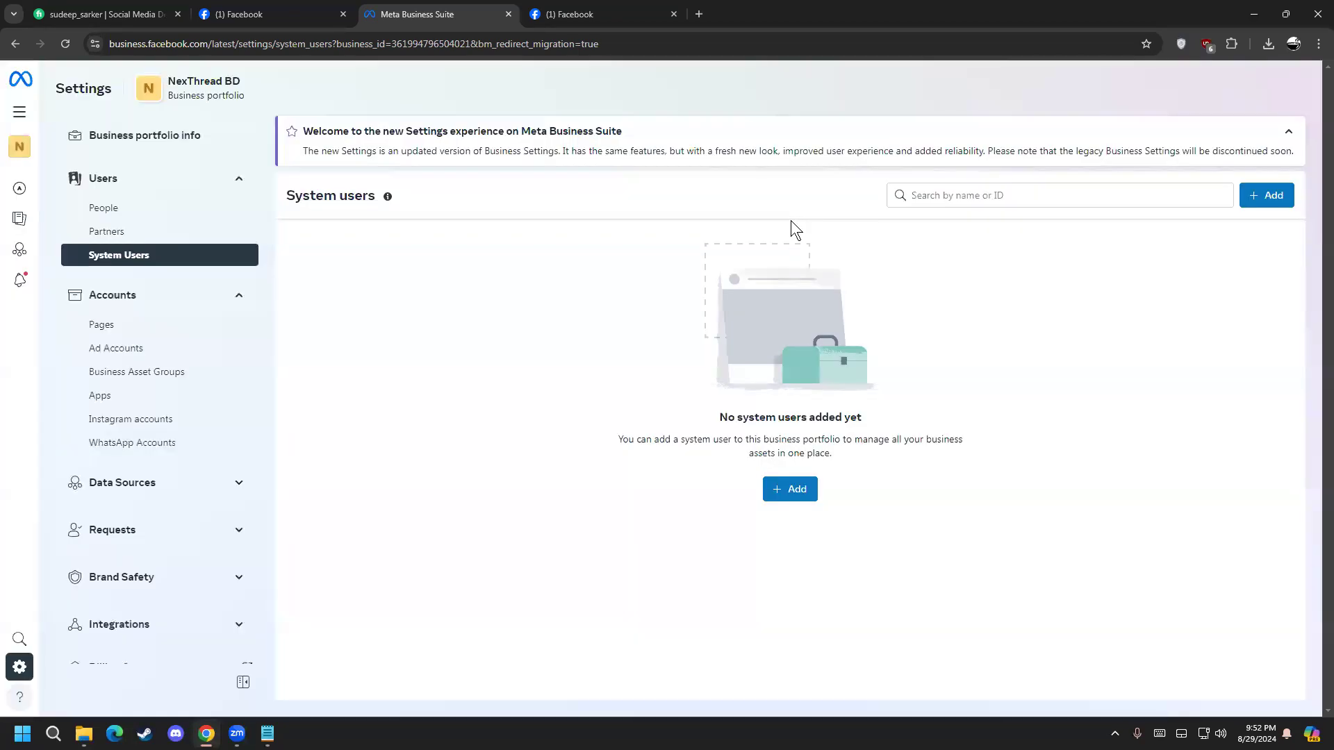
# Open the NexThread BD page's details in the portfolio's Pages settings
pyautogui.click(176, 324)
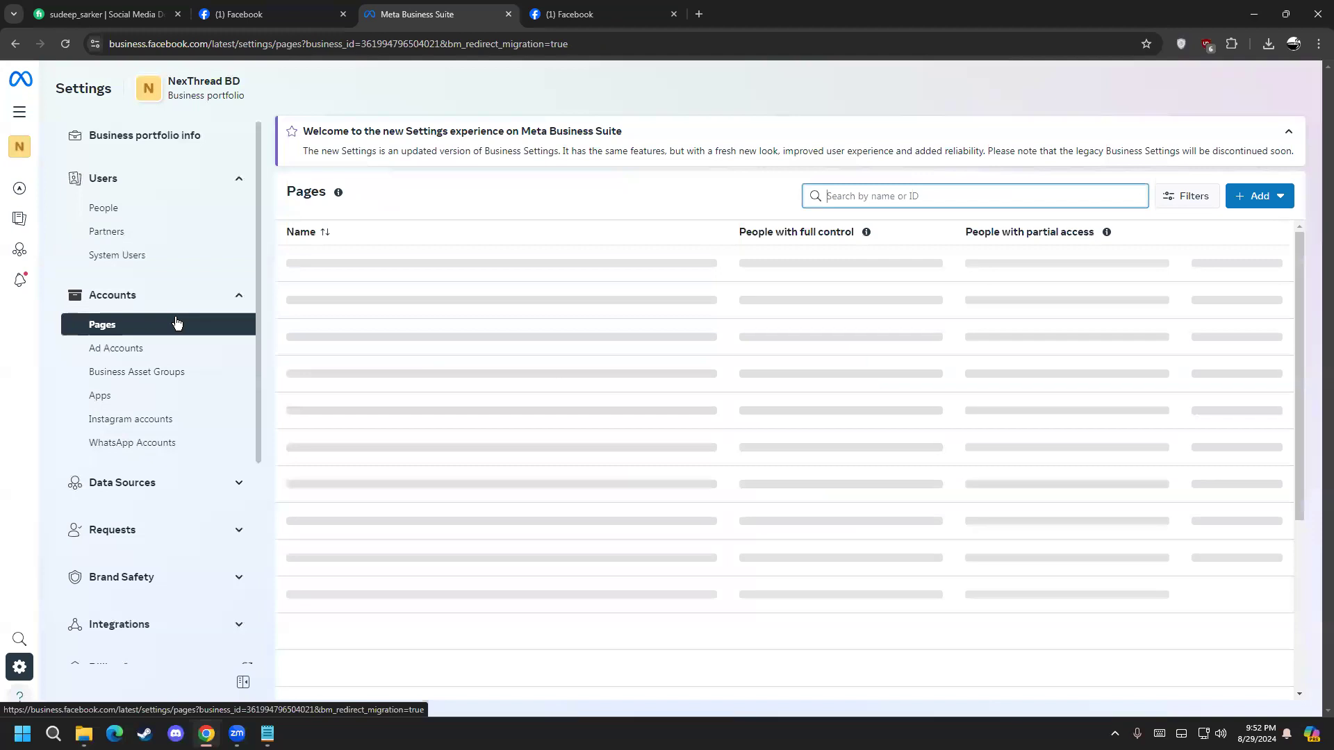
pyautogui.click(432, 281)
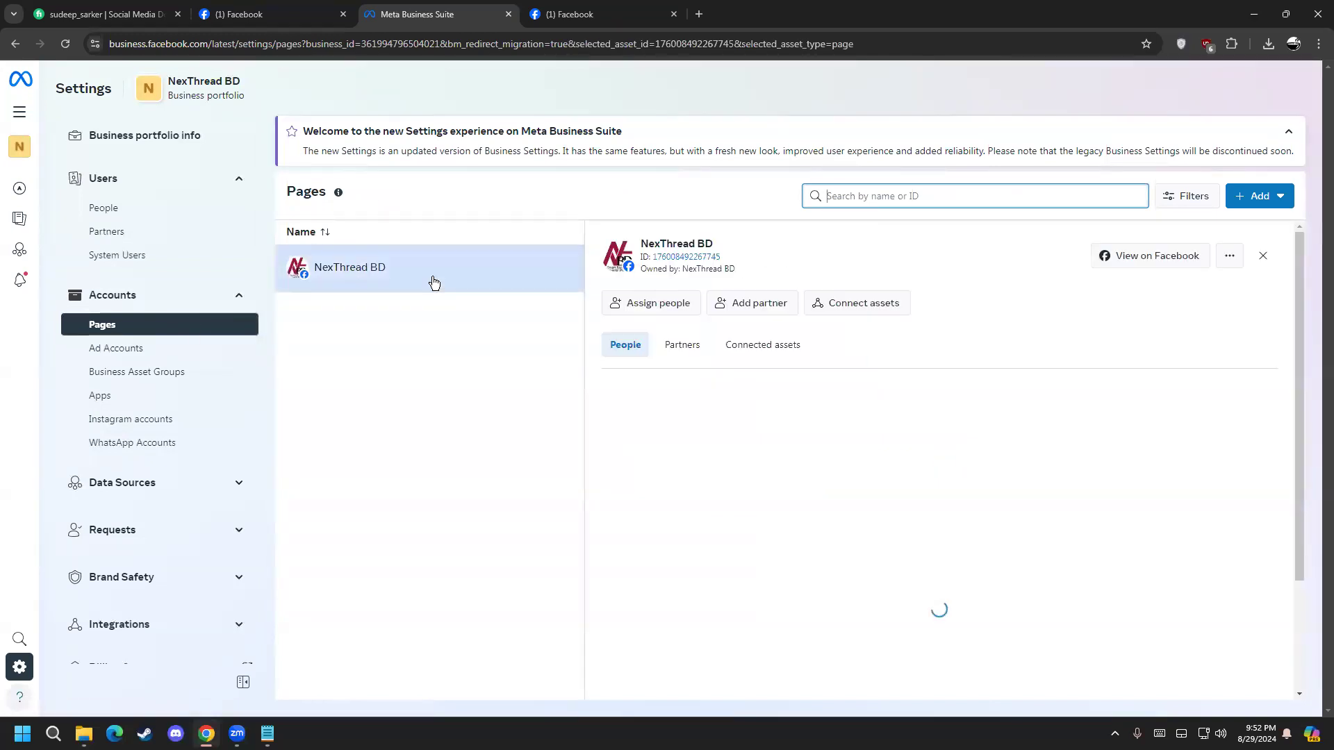
# On Facebook, switch from the NexThread BD page to the personal profile and open the list of managed Pages
pyautogui.click(581, 17)
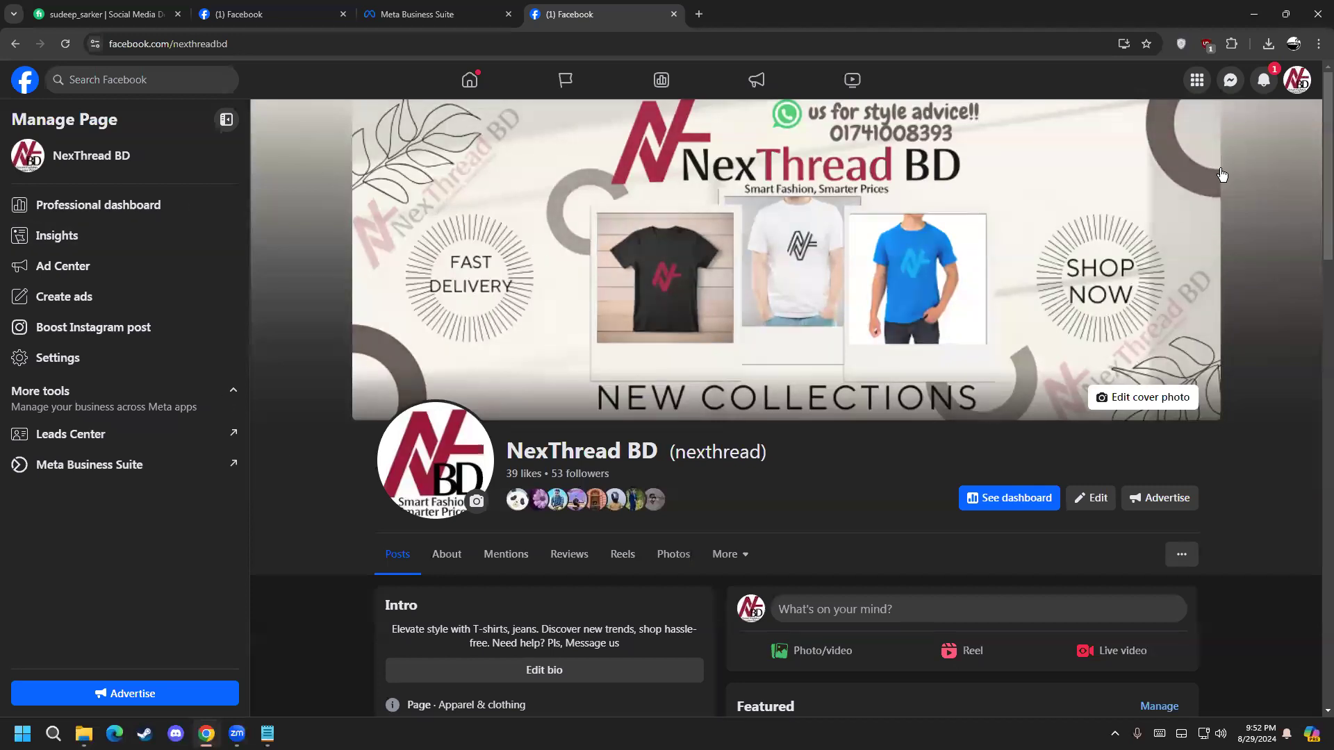
pyautogui.click(1304, 84)
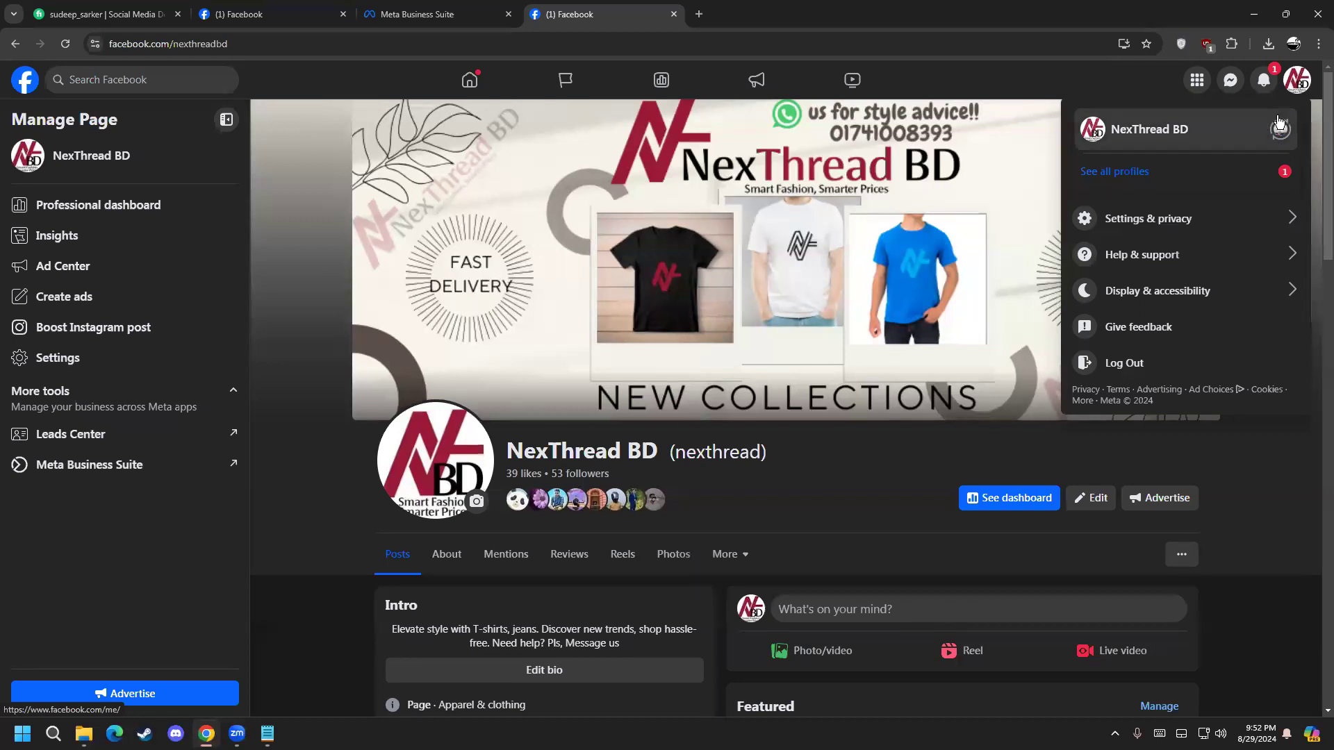
pyautogui.click(1281, 128)
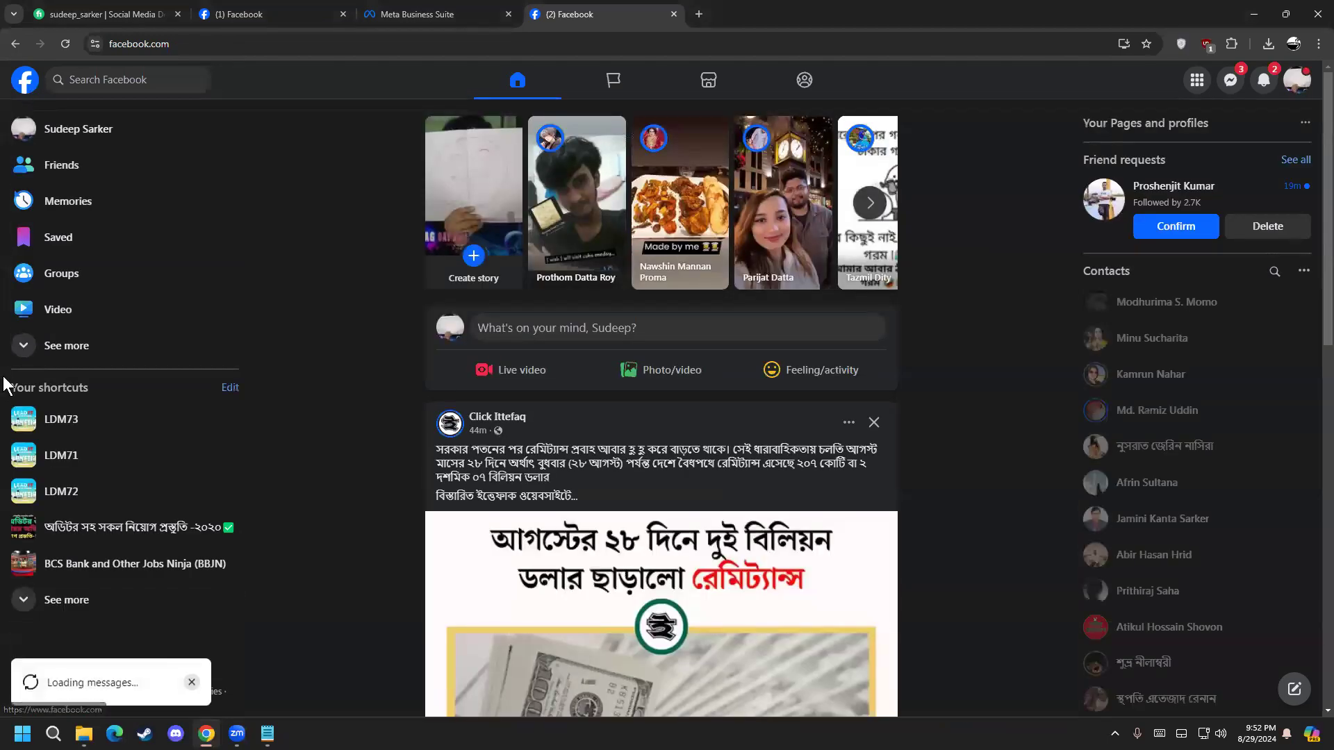
pyautogui.click(127, 355)
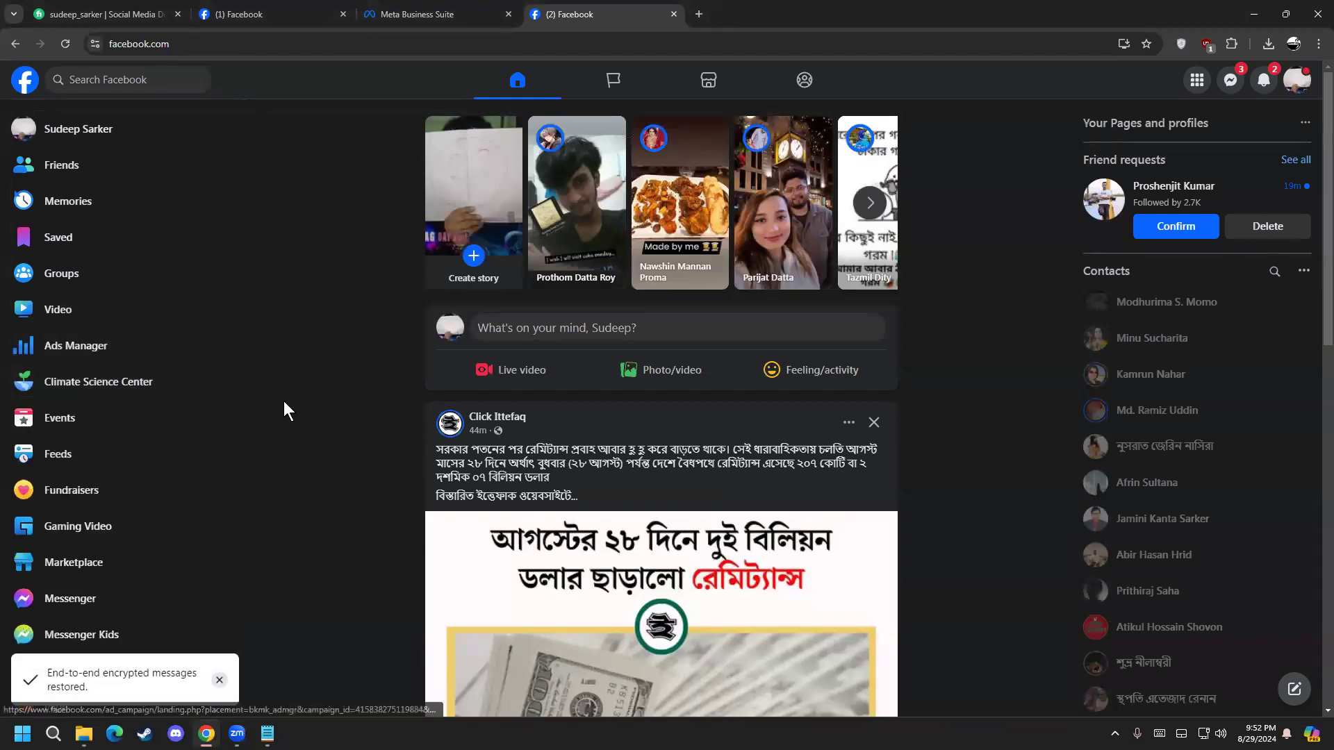
pyautogui.scroll(-4, 236, 507)
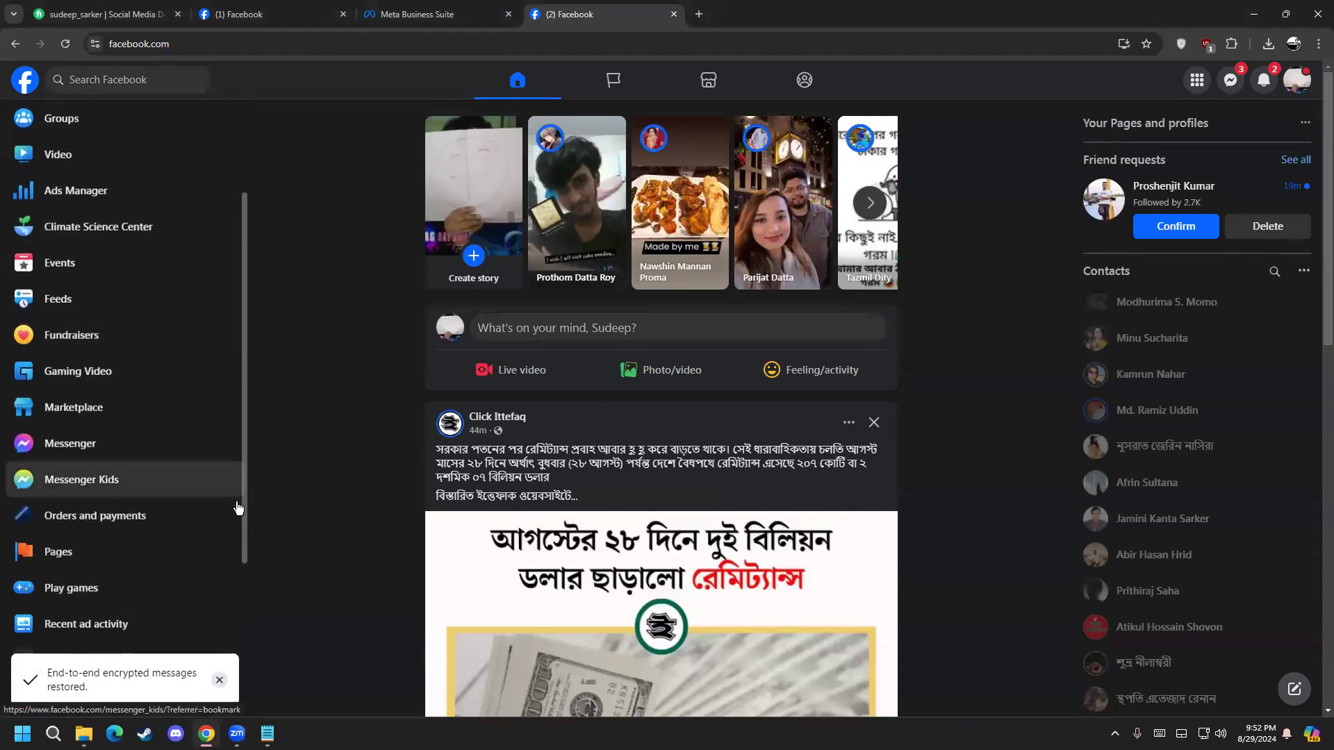
pyautogui.click(50, 436)
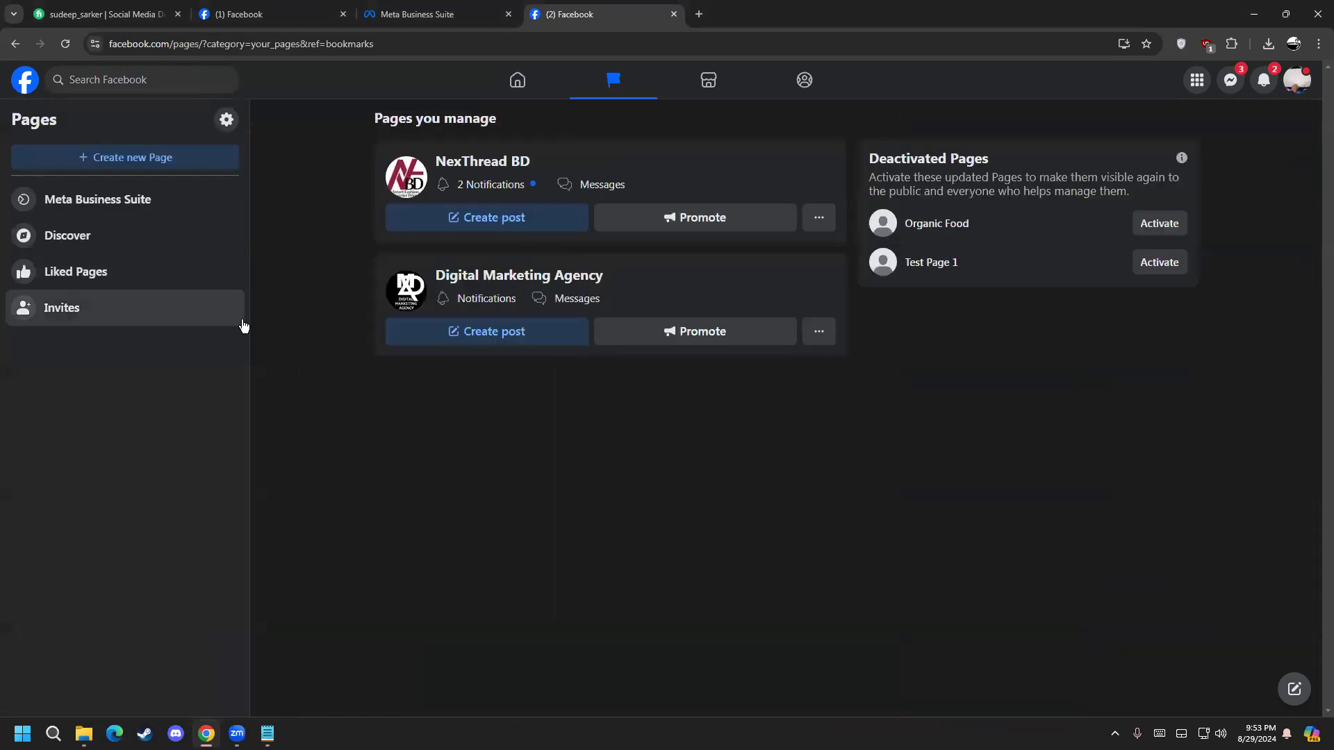
# Switch to the Digital Marketing Agency page, open its Meta Business Suite and close the page's Facebook tab
pyautogui.click(835, 342)
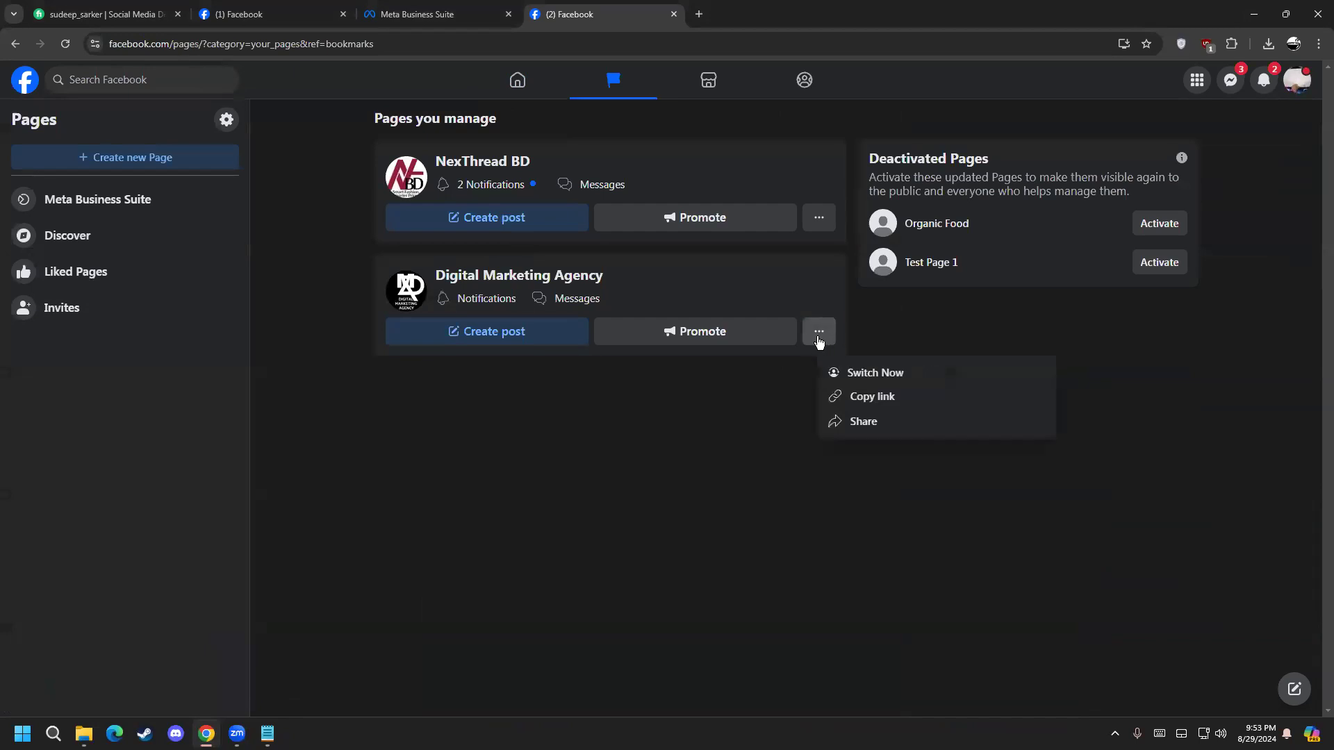
pyautogui.click(872, 373)
pyautogui.click(801, 439)
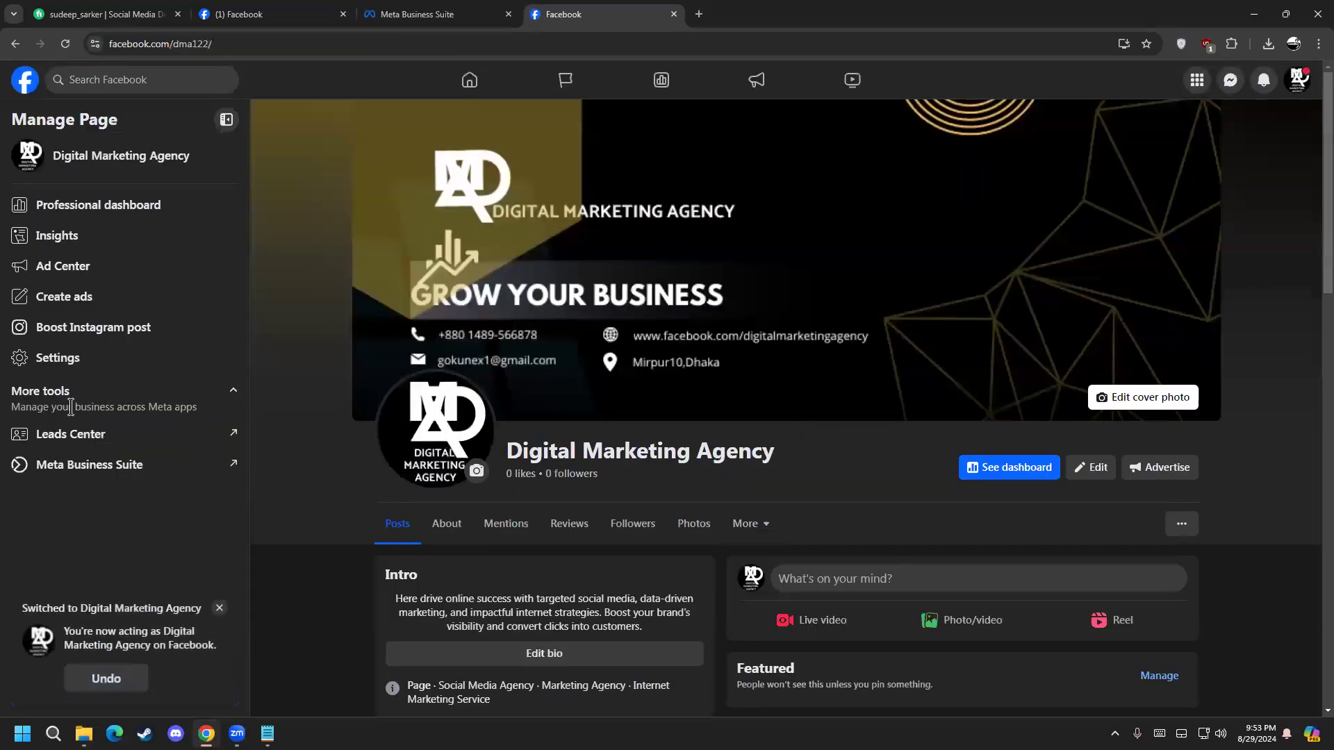
pyautogui.click(90, 466)
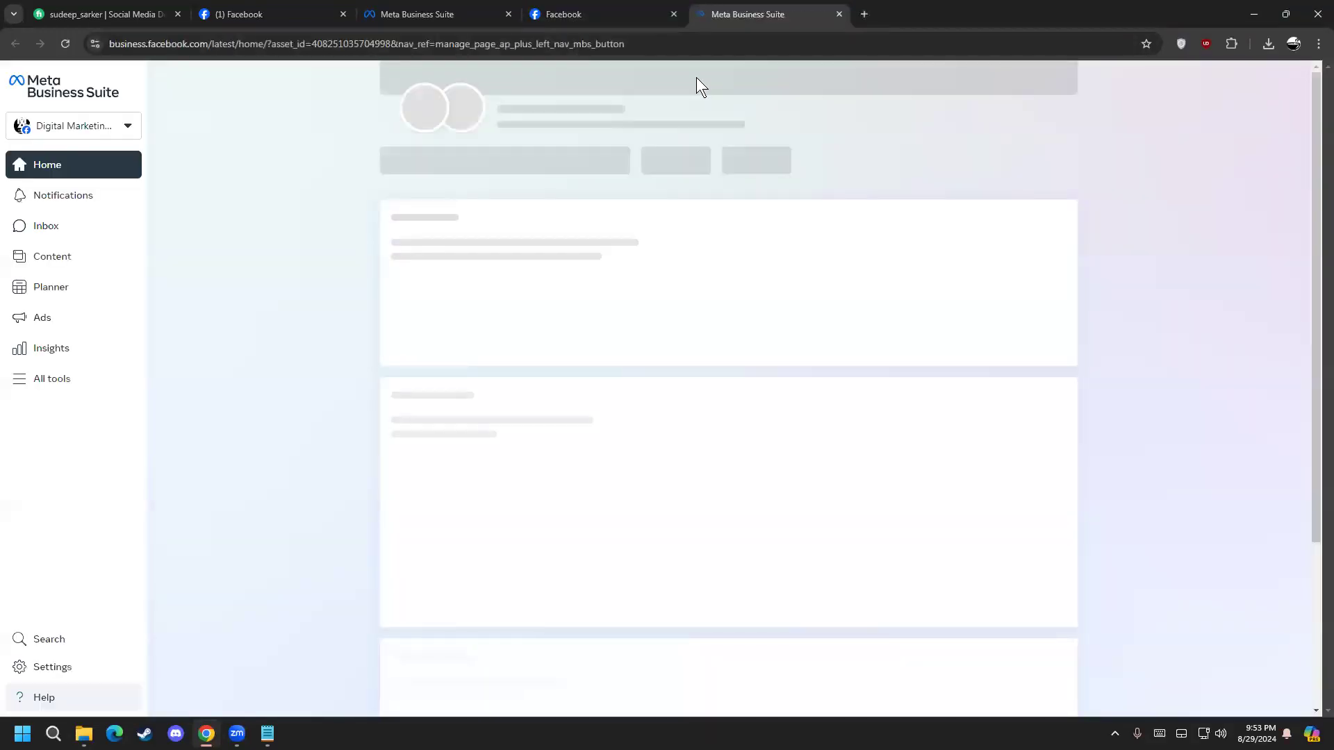
pyautogui.click(655, 14)
pyautogui.click(673, 14)
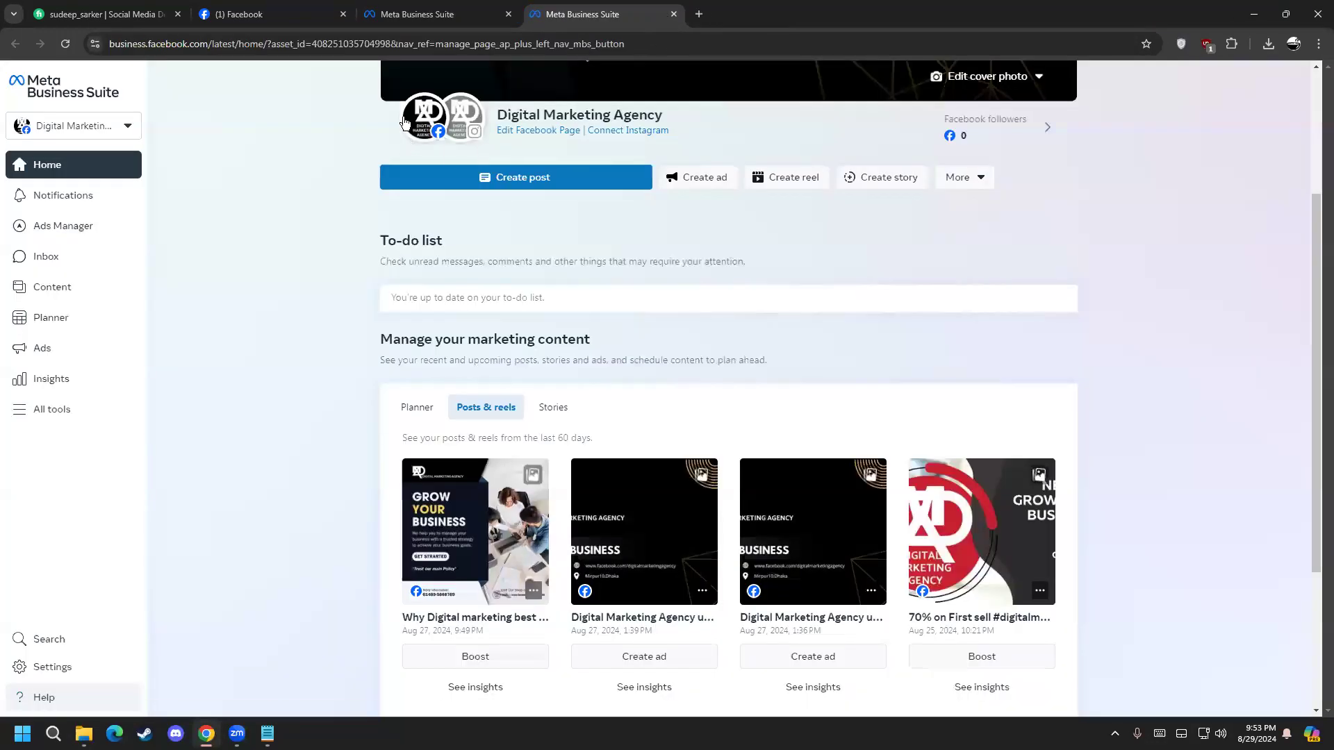
# Copy the Digital Marketing Agency page's asset ID from the web address
pyautogui.click(430, 44)
pyautogui.click(457, 44)
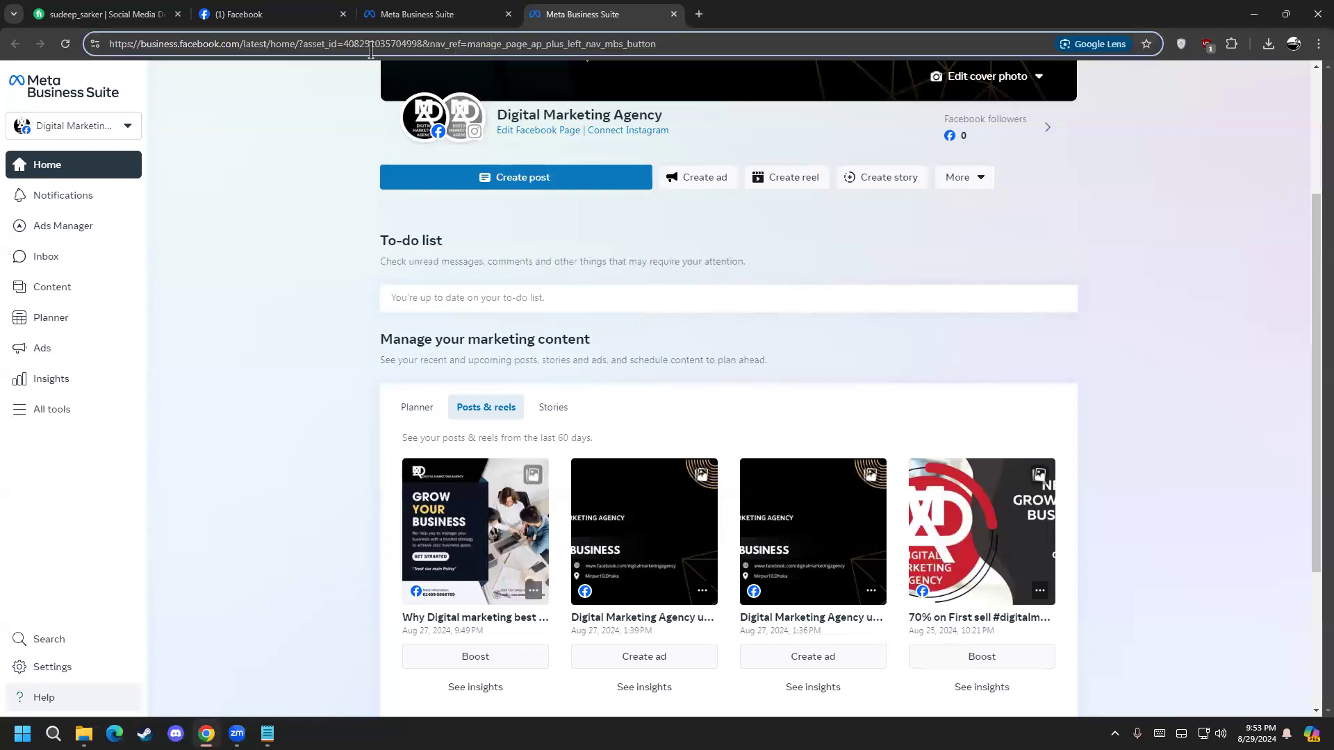
pyautogui.moveTo(345, 37); pyautogui.dragTo(425, 31)
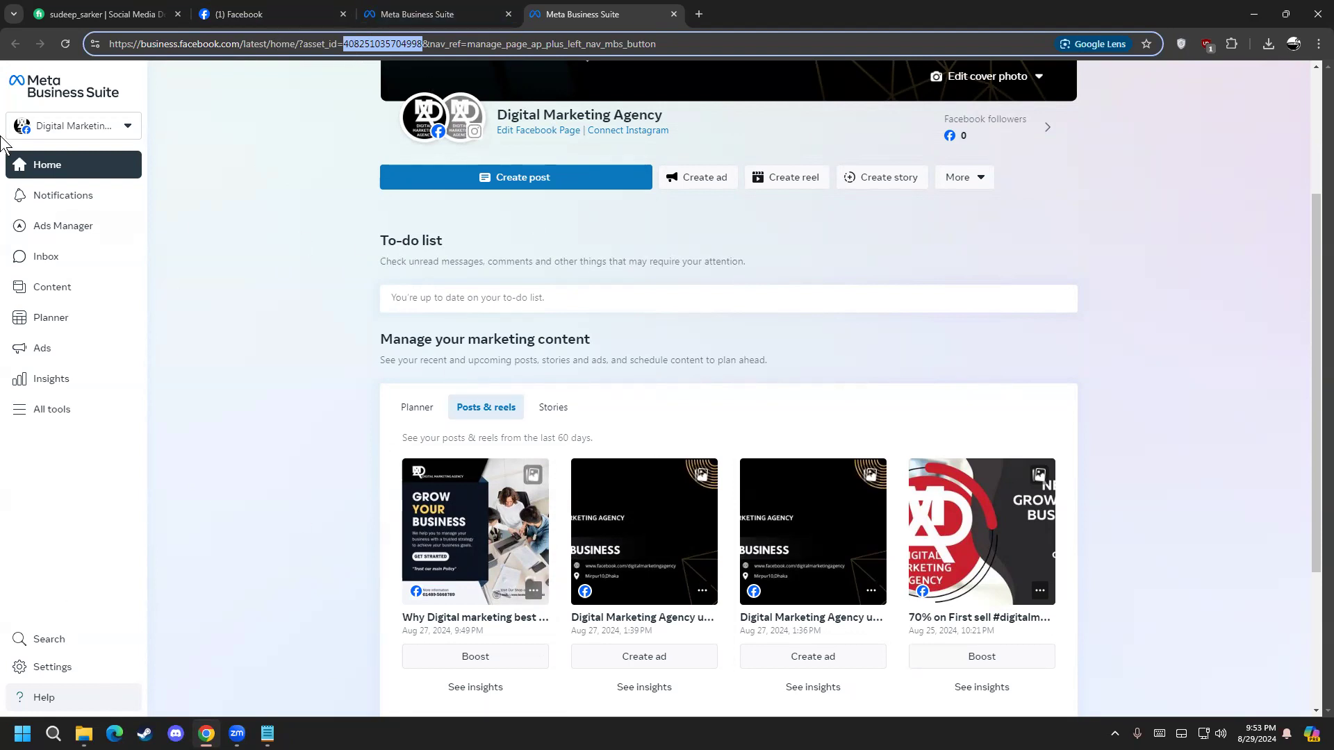
pyautogui.rightClick(378, 43)
pyautogui.click(434, 174)
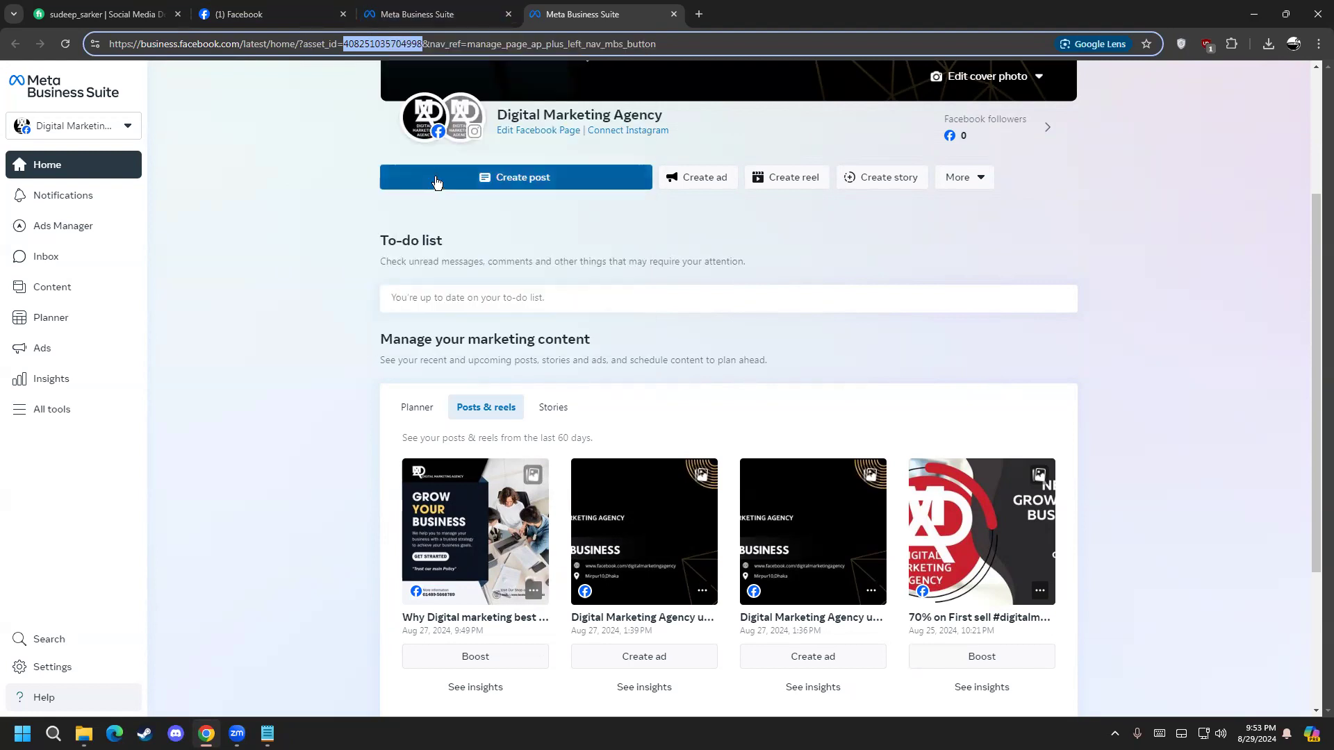
# Return to the NexThread BD Pages settings and open the options for adding a Facebook Page
pyautogui.click(415, 11)
pyautogui.click(1166, 257)
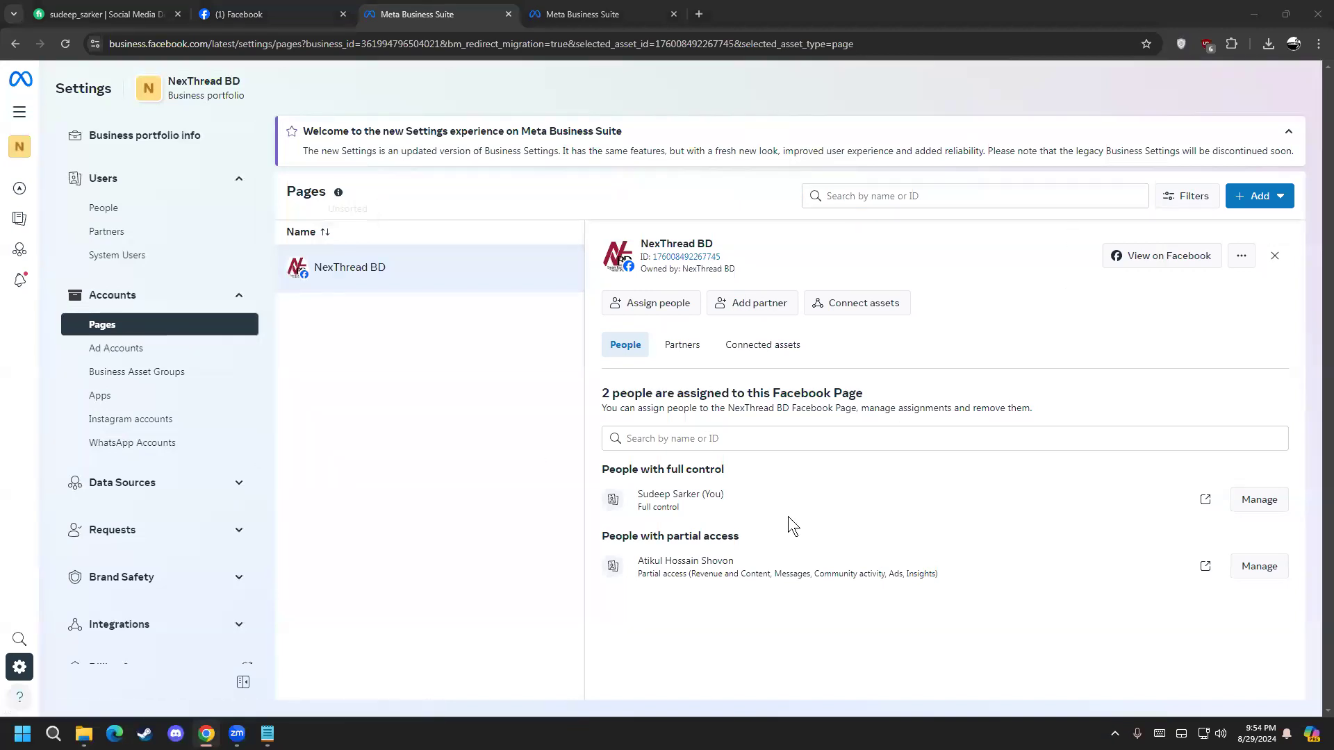
pyautogui.click(1262, 204)
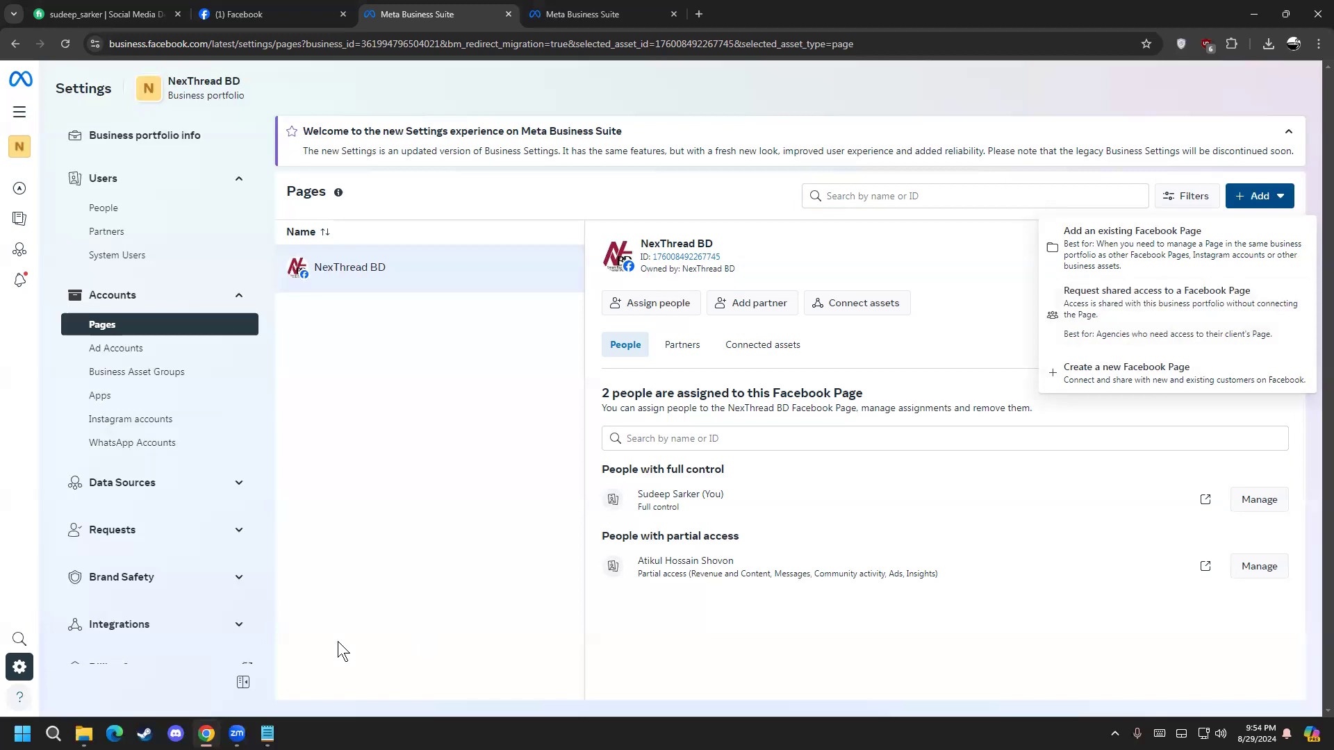
# Review where the asset ID sits in the Digital Marketing Agency page's web address, and return to the Pages settings
pyautogui.click(605, 13)
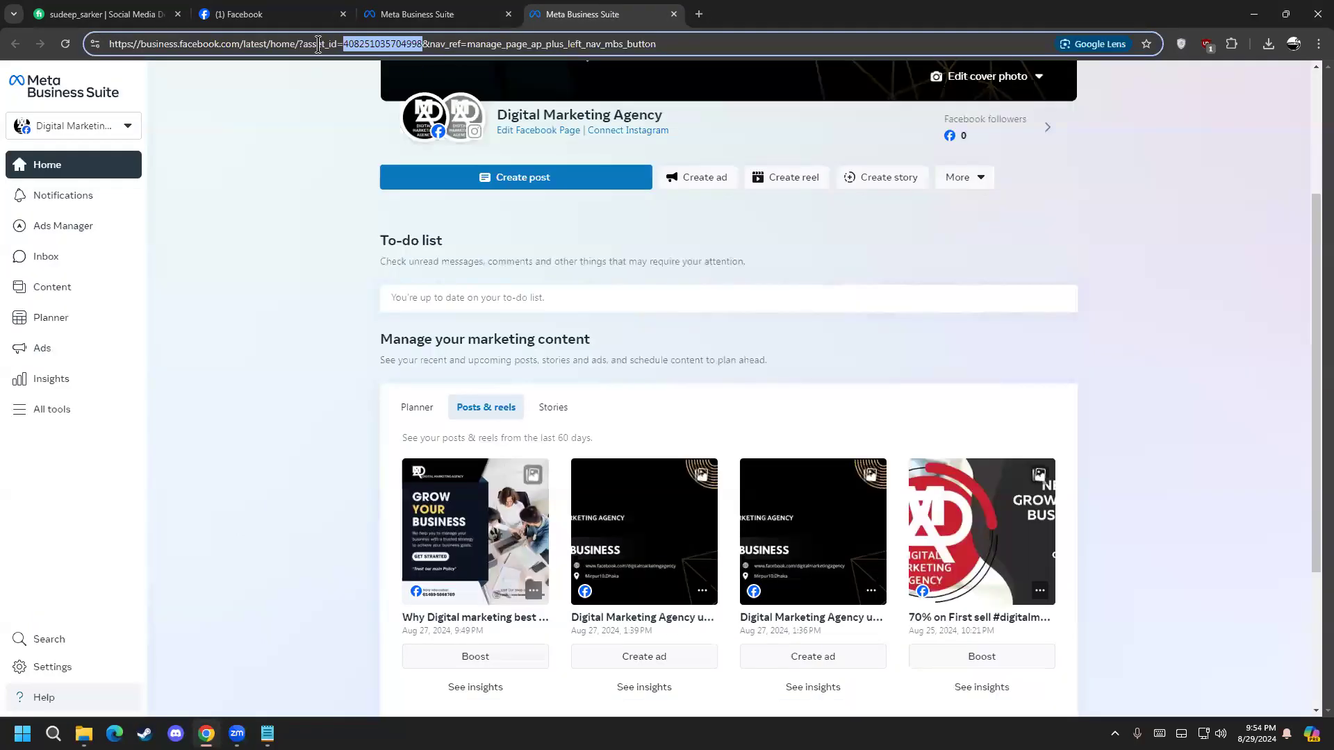
pyautogui.click(332, 10)
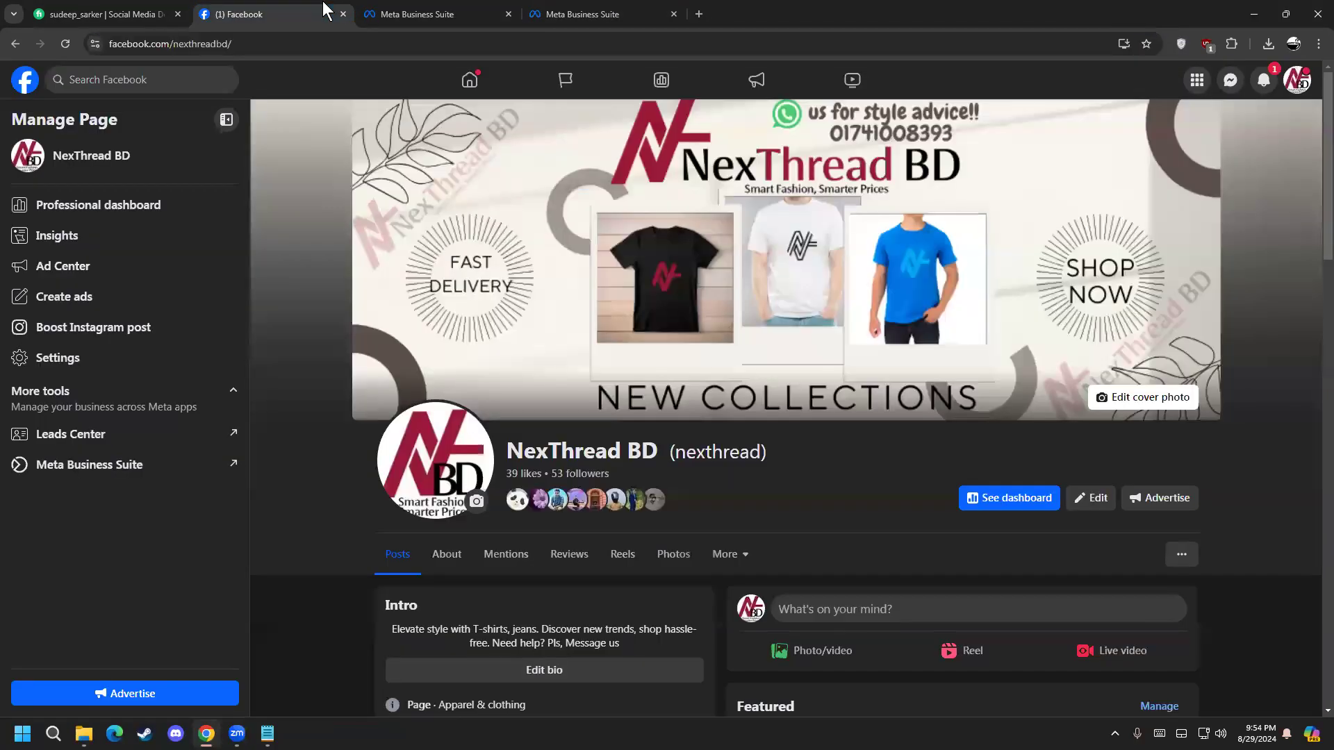
pyautogui.click(505, 10)
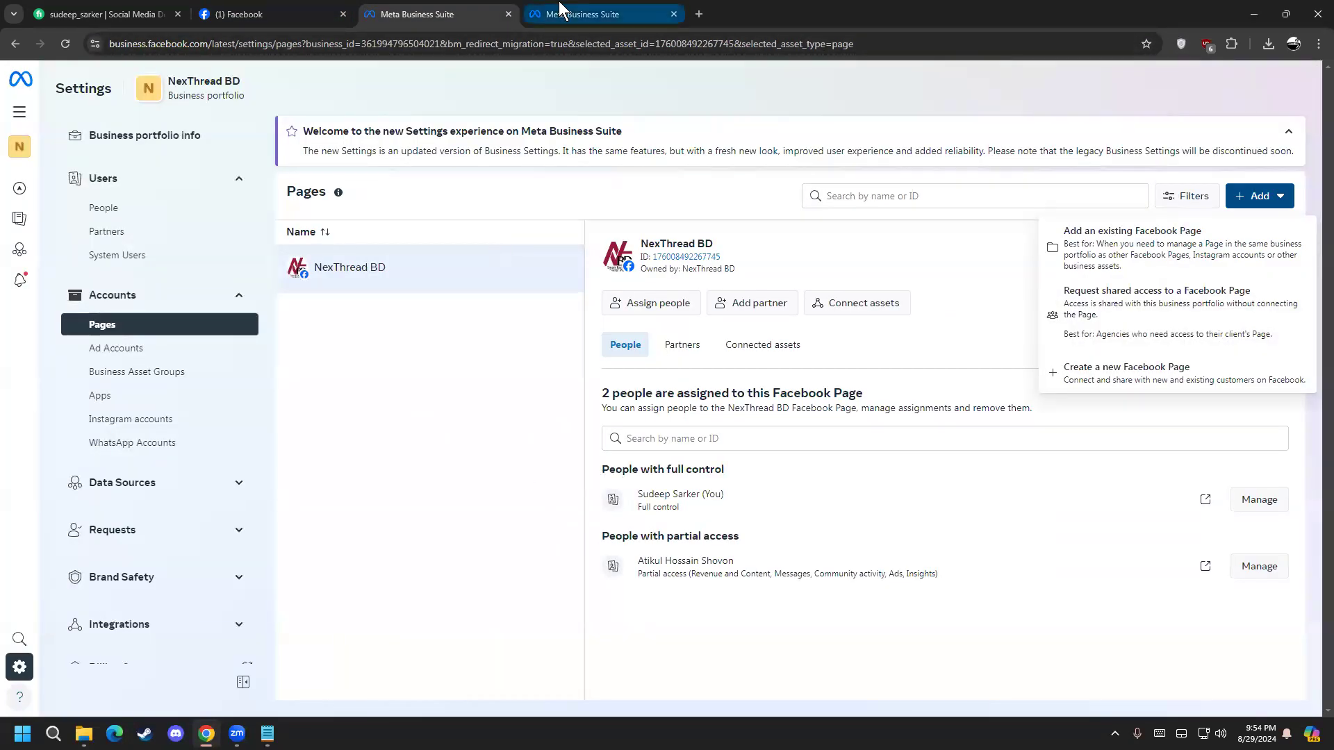
pyautogui.click(590, 13)
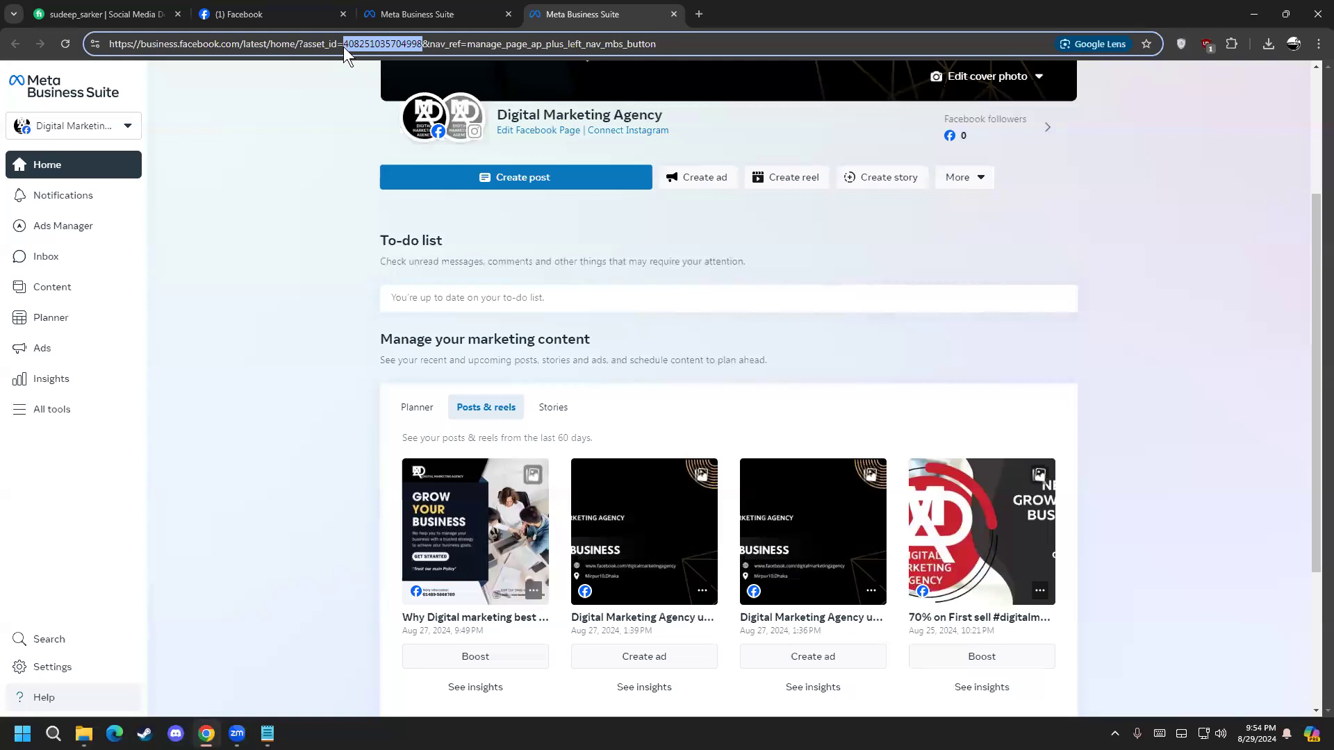
pyautogui.click(394, 13)
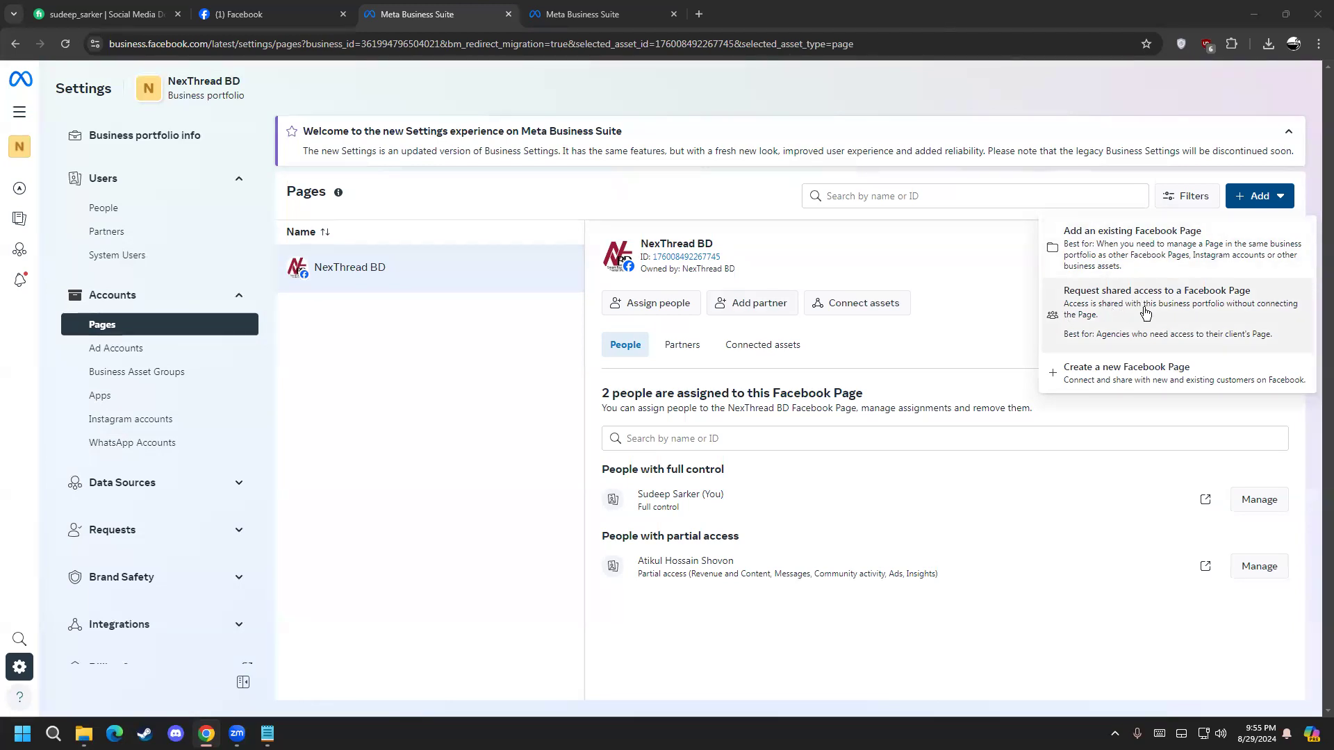
# Start a shared access request for the digital marketing agency page found by its pasted page ID and proceed to the access choices
pyautogui.click(1119, 316)
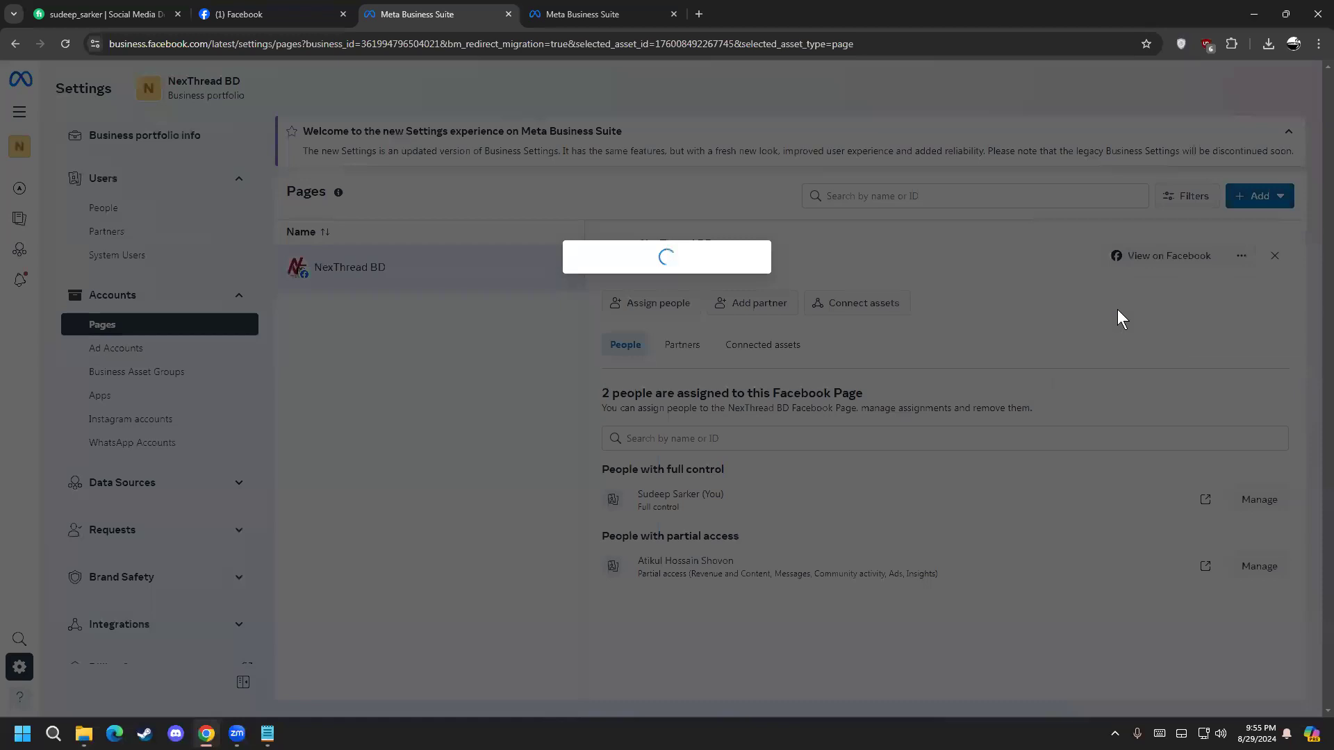
pyautogui.click(659, 276)
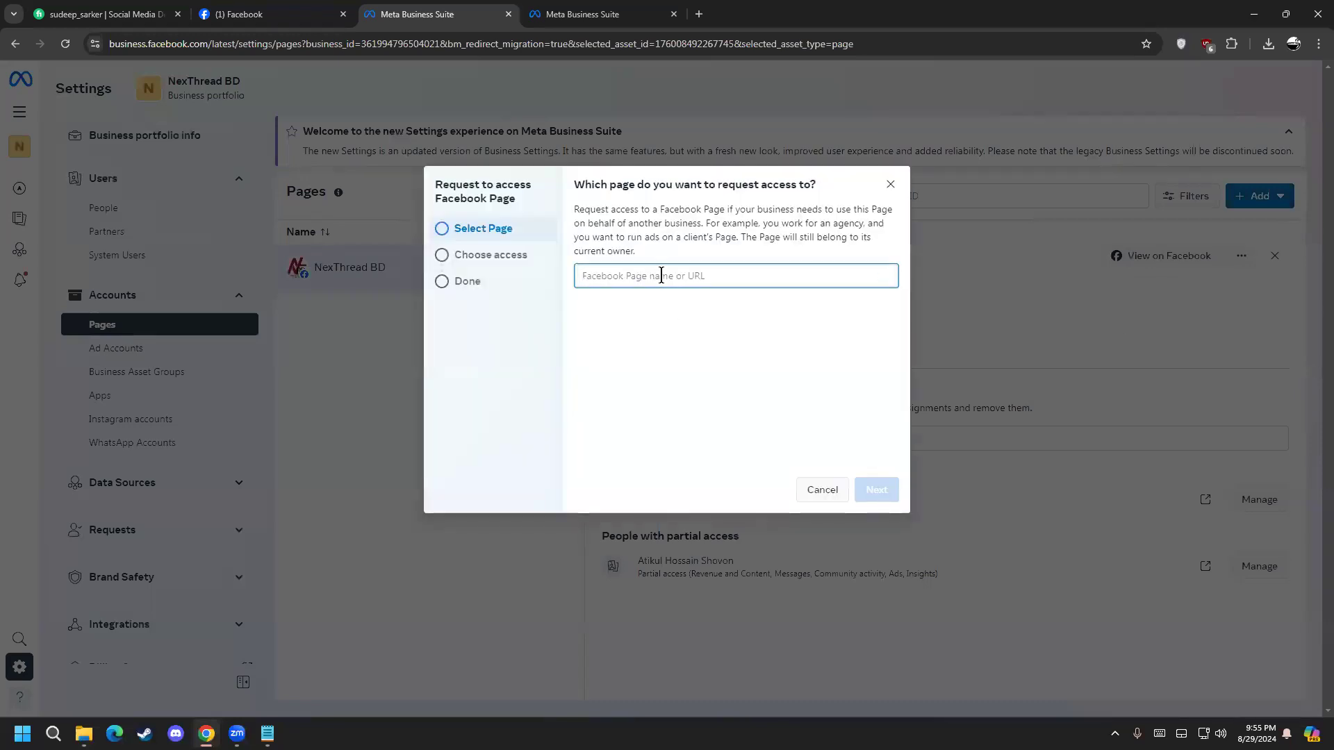
pyautogui.hotkey('ctrl', 'v')
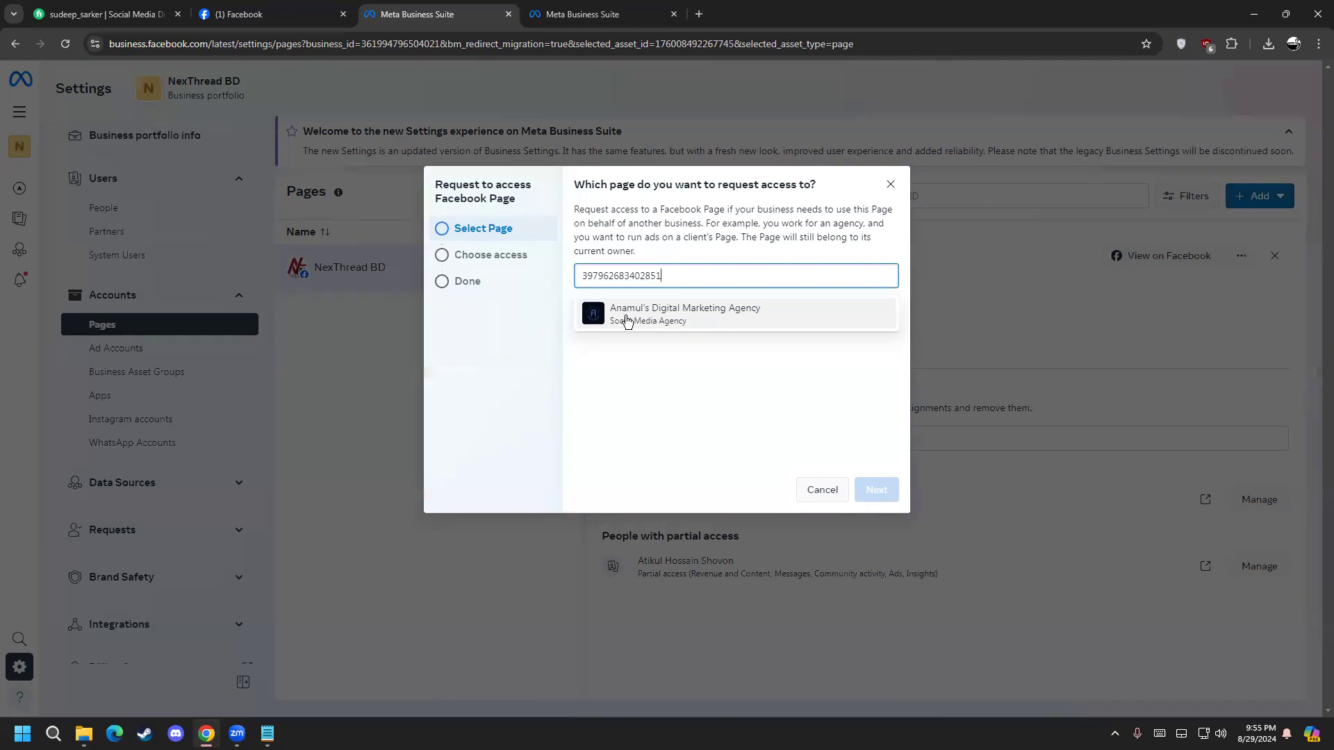
pyautogui.click(704, 312)
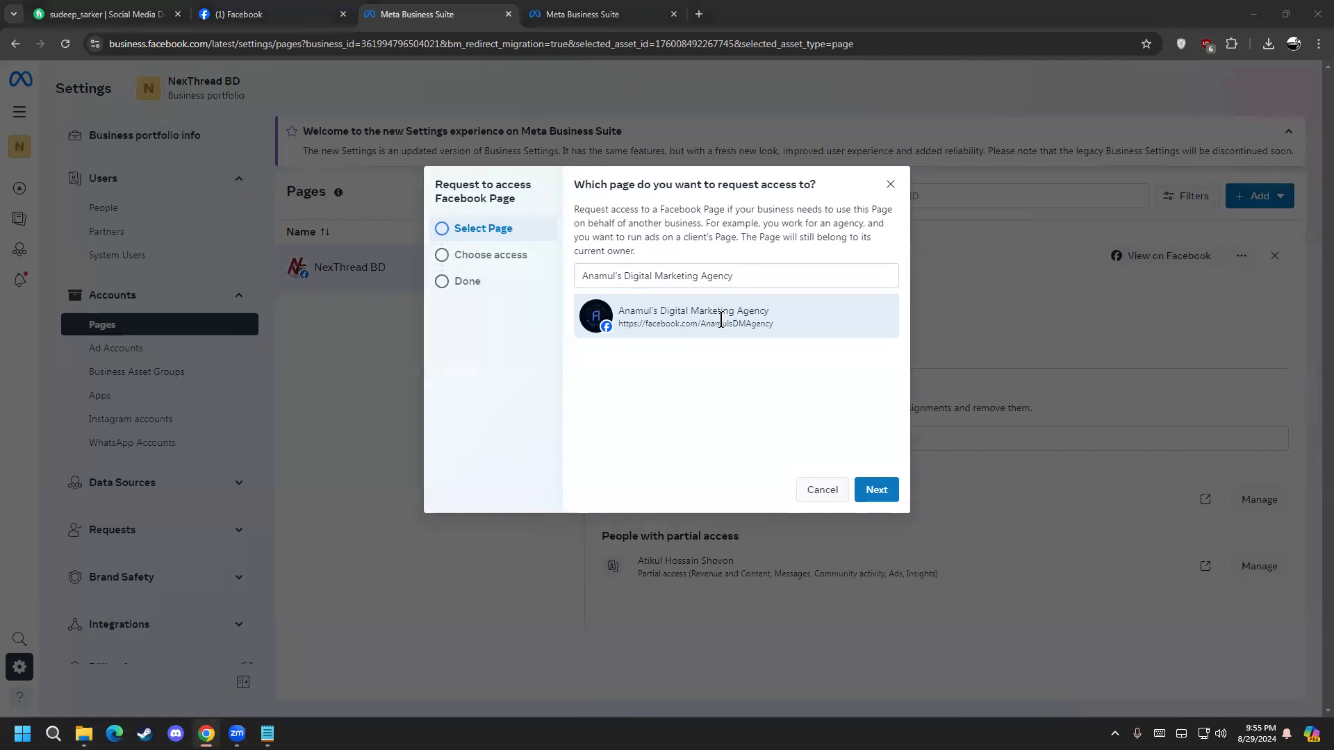
pyautogui.click(873, 490)
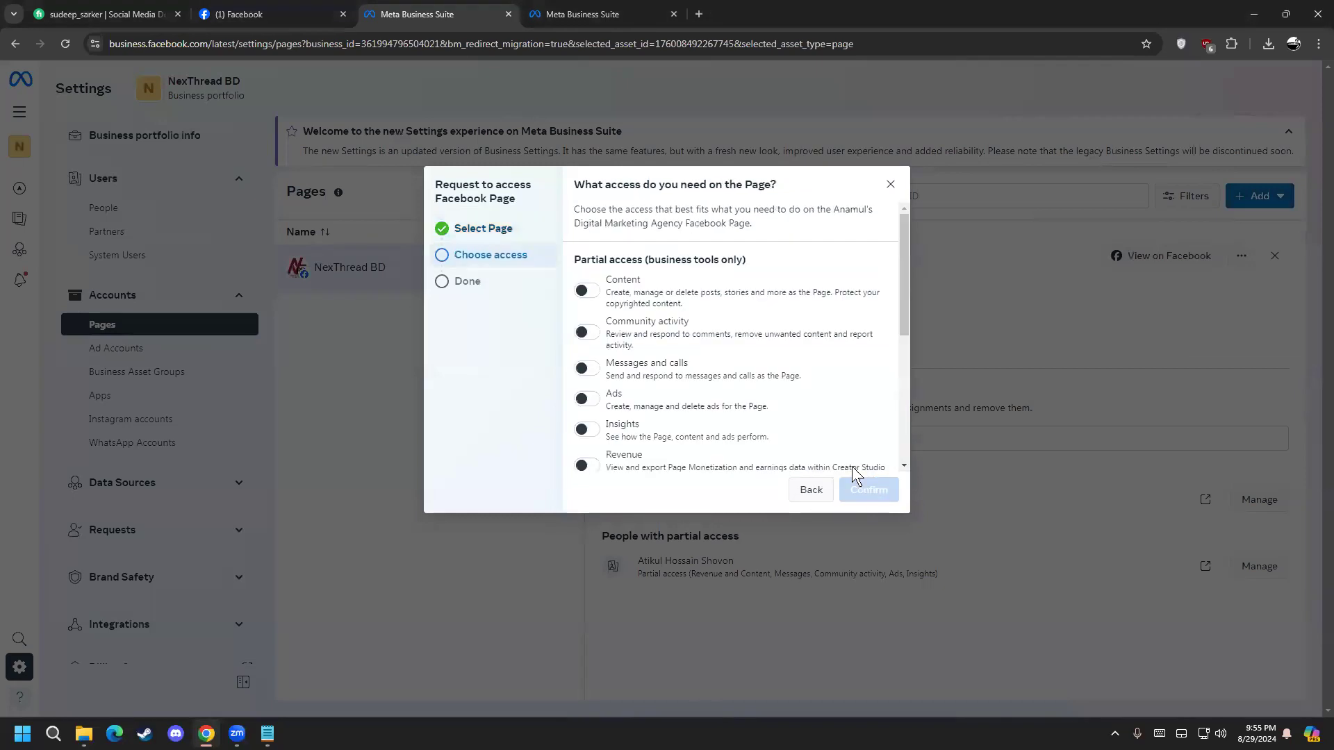
# Enable content, community activity, messages and calls, insights, ads and revenue access in the page's shared access request
pyautogui.click(596, 295)
pyautogui.click(587, 332)
pyautogui.click(587, 369)
pyautogui.scroll(-2, 587, 347)
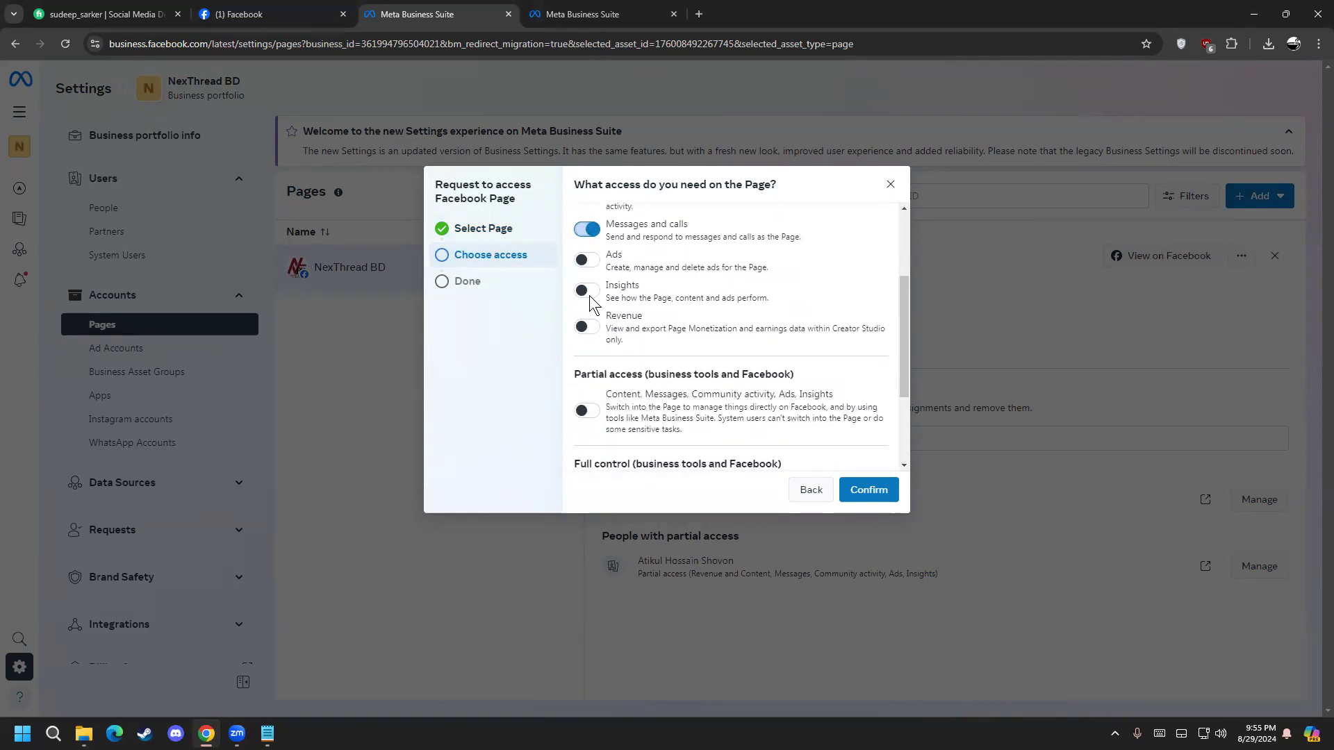
pyautogui.click(587, 292)
pyautogui.click(587, 259)
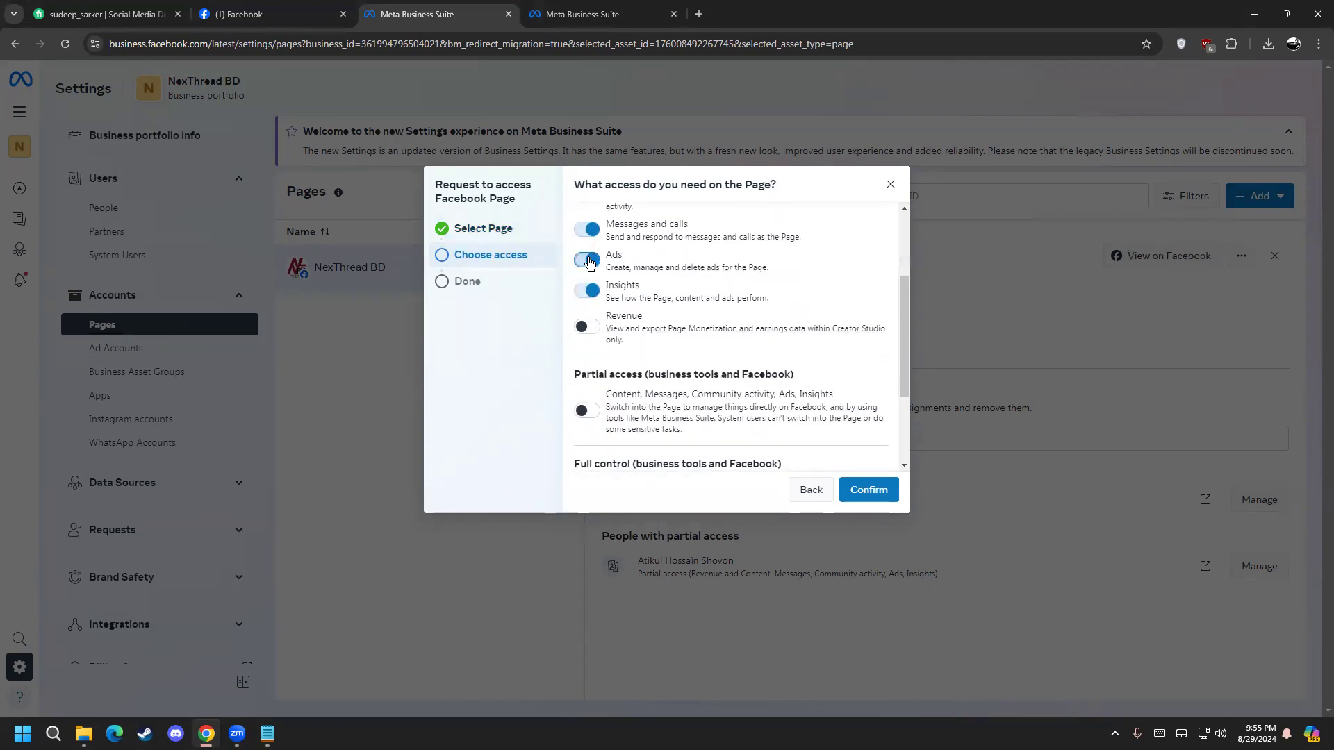
pyautogui.click(587, 327)
# Turn on the combined partial access and full control, review the selected permissions, and close the request without confirming it
pyautogui.click(587, 410)
pyautogui.scroll(-2, 590, 403)
pyautogui.click(586, 363)
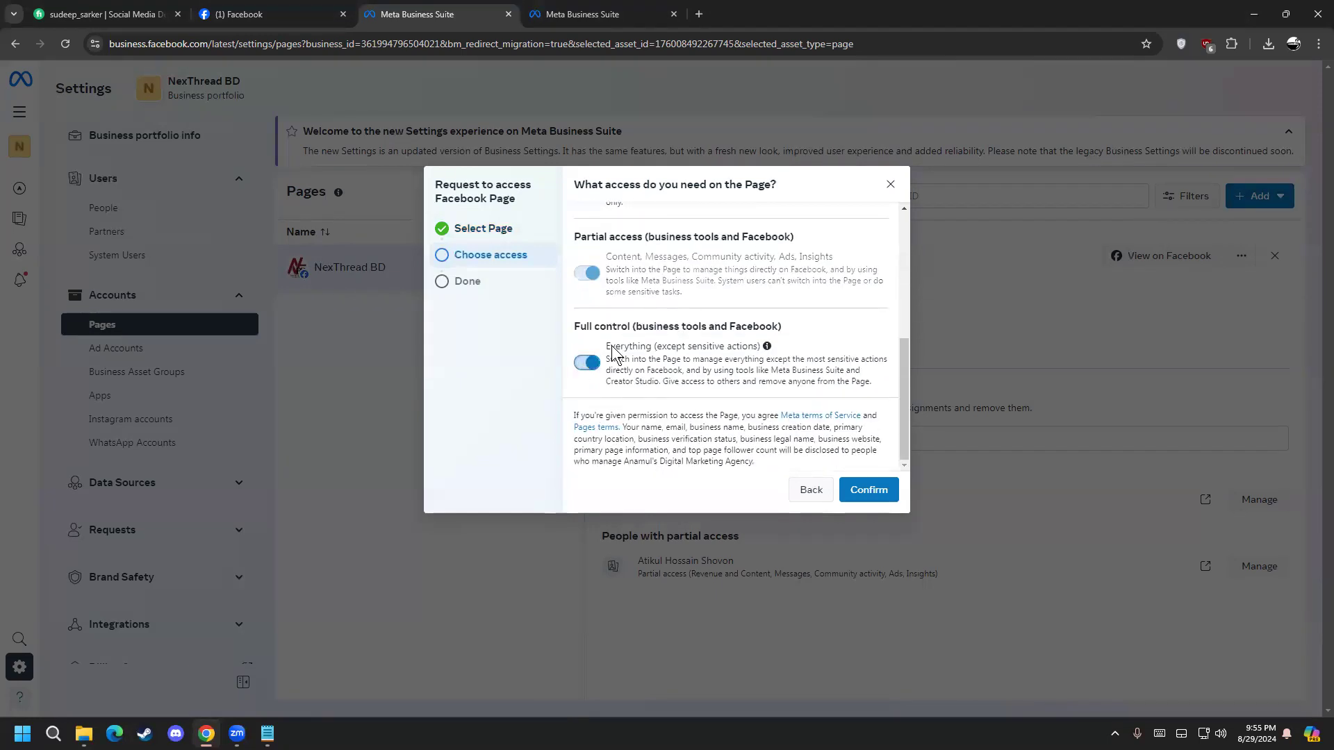
pyautogui.scroll(3, 677, 351)
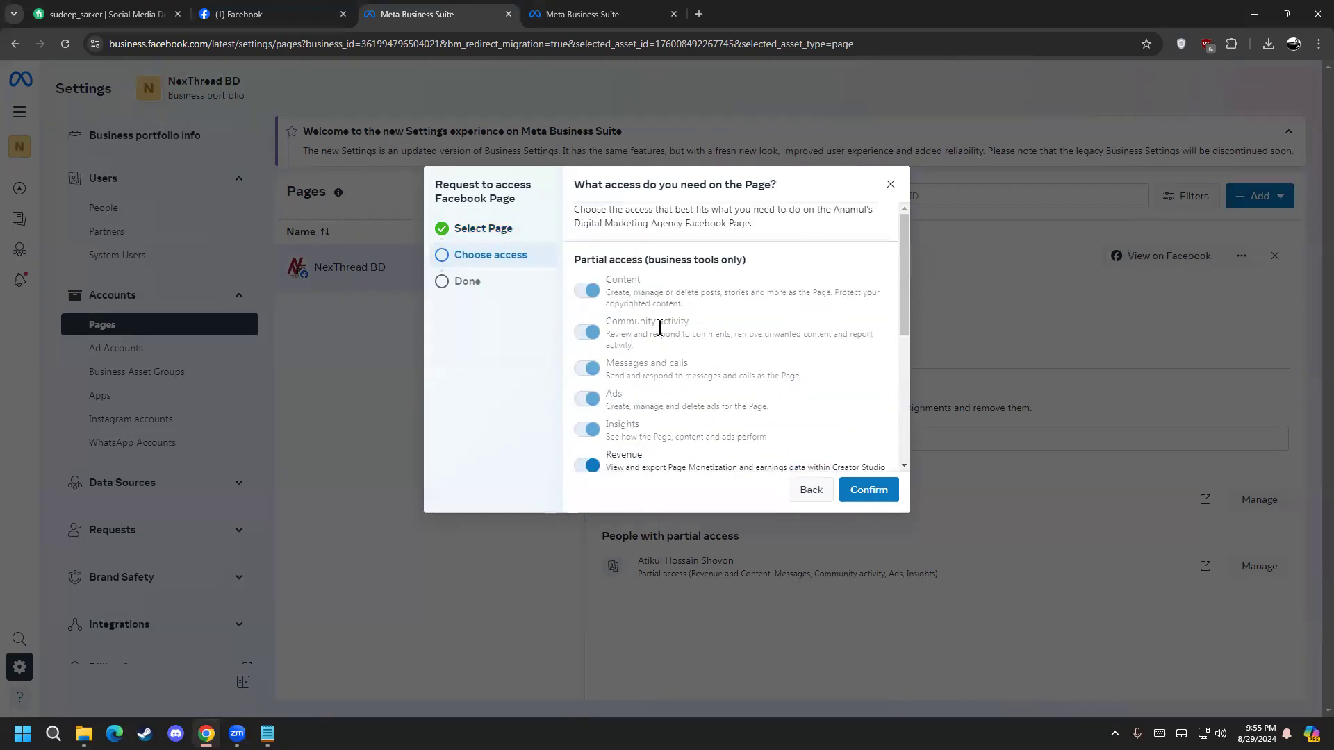
pyautogui.scroll(-3, 666, 344)
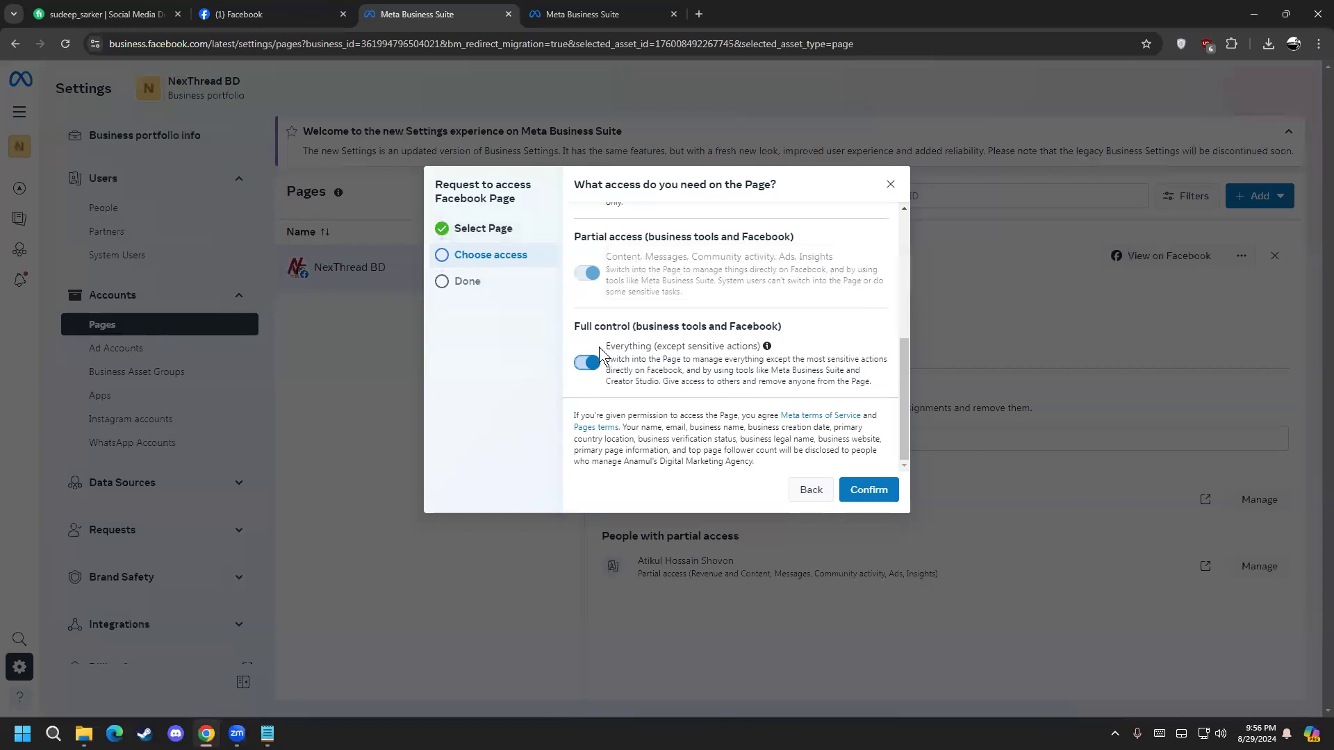
pyautogui.click(890, 184)
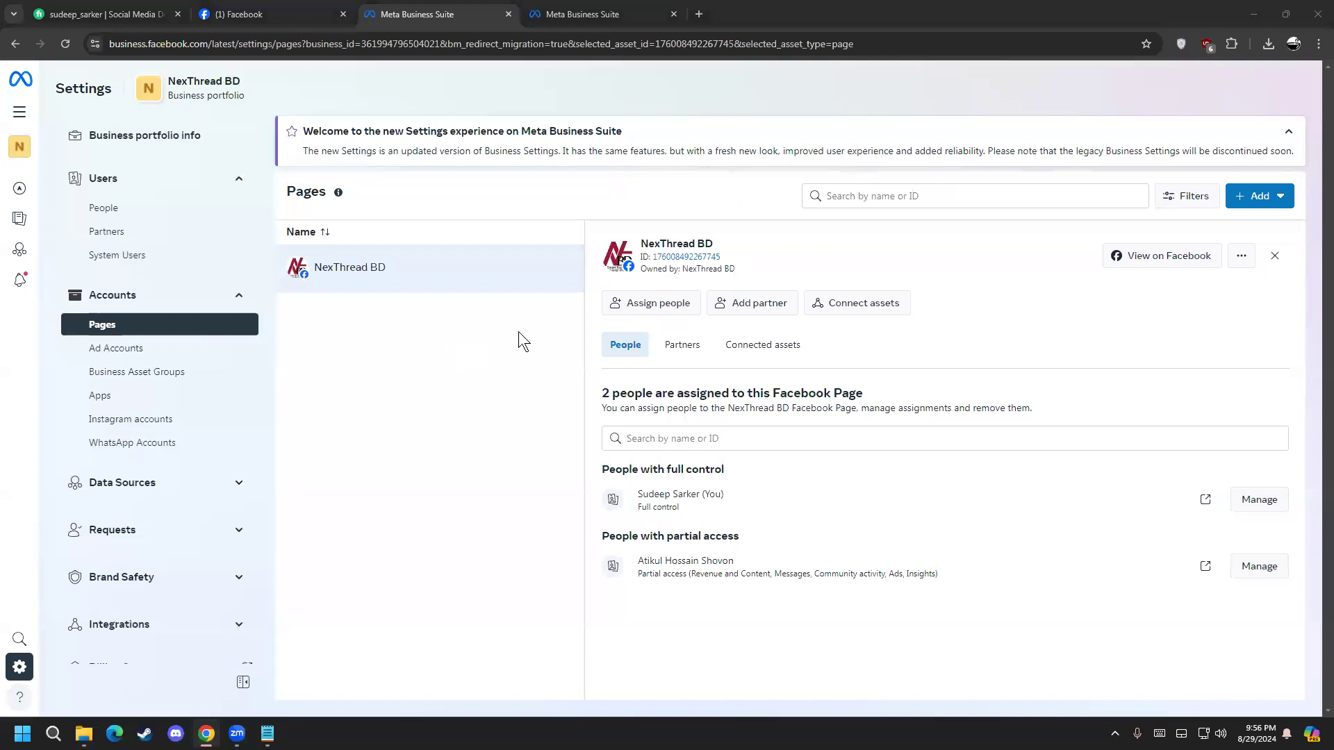
# Start adding an existing Facebook Page and copy the Digital Marketing Agency page's asset ID from its web address
pyautogui.click(1259, 196)
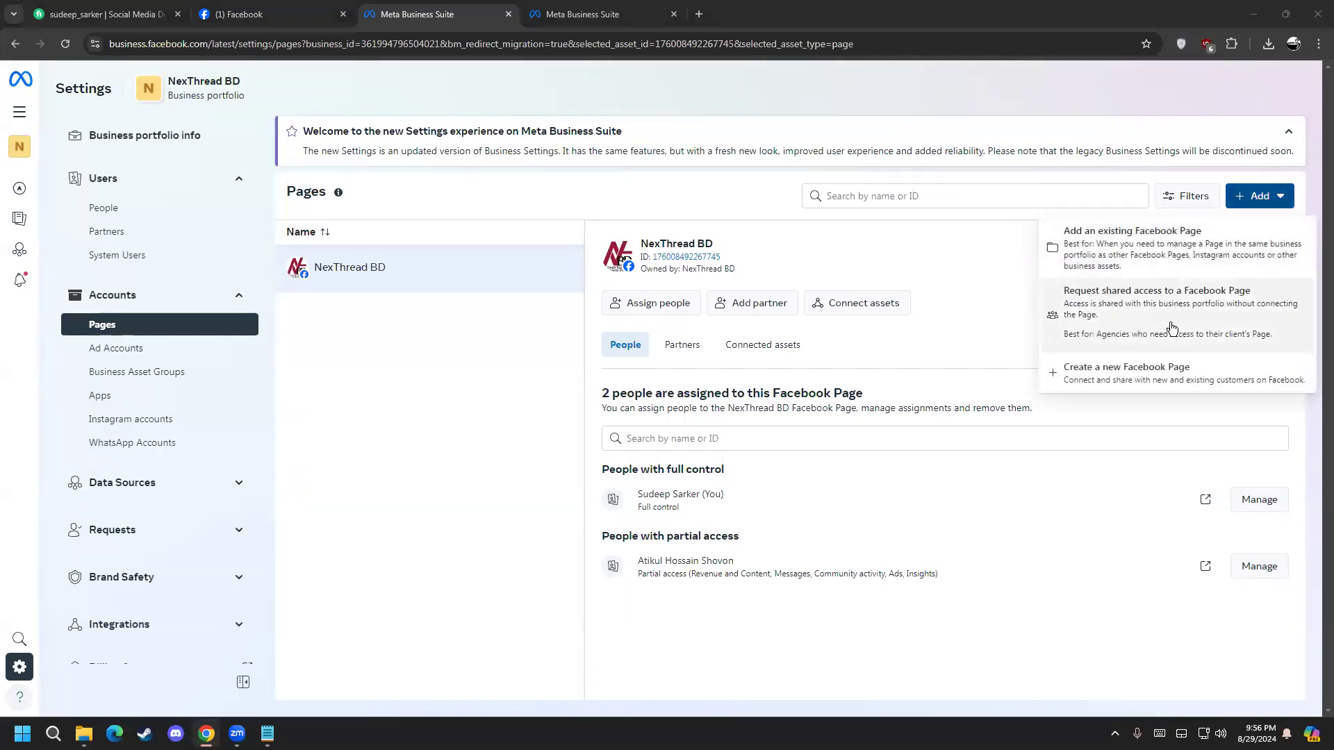
pyautogui.click(1143, 251)
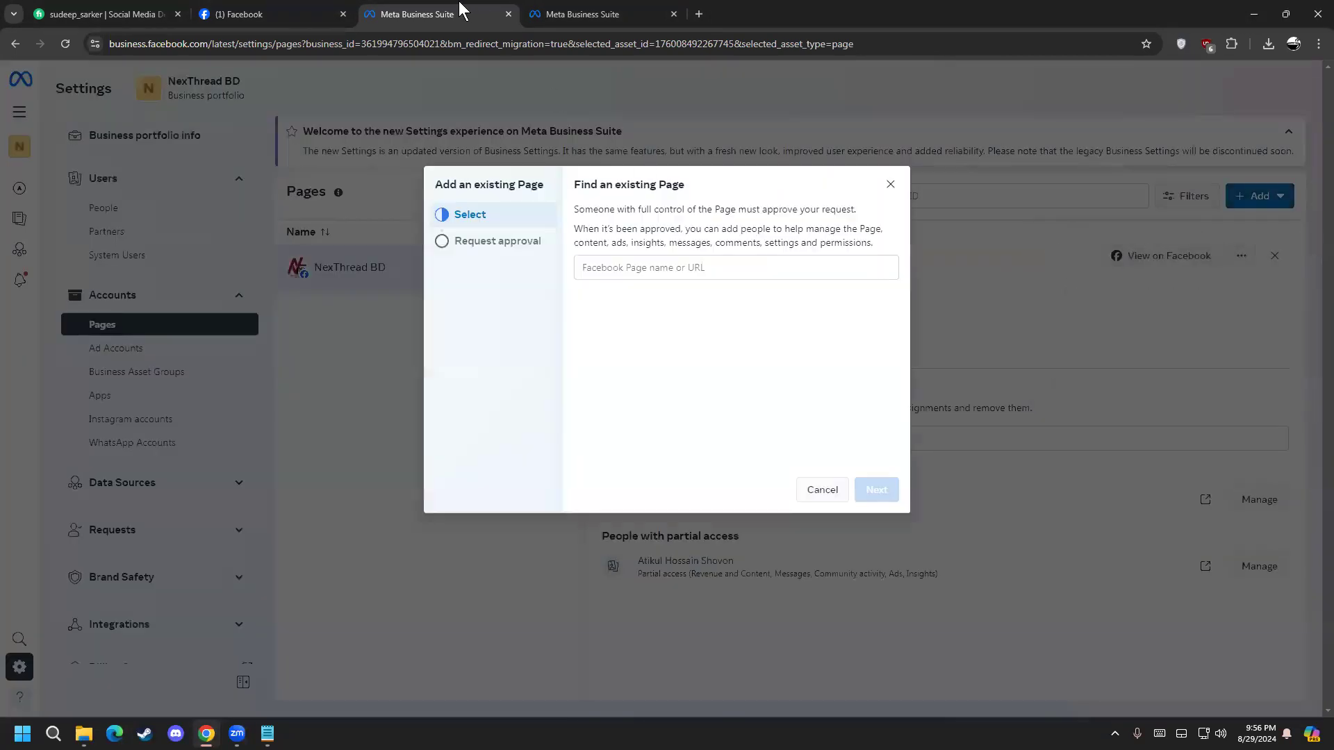
pyautogui.click(543, 6)
pyautogui.doubleClick(378, 44)
pyautogui.hotkey('ctrl', 'c')
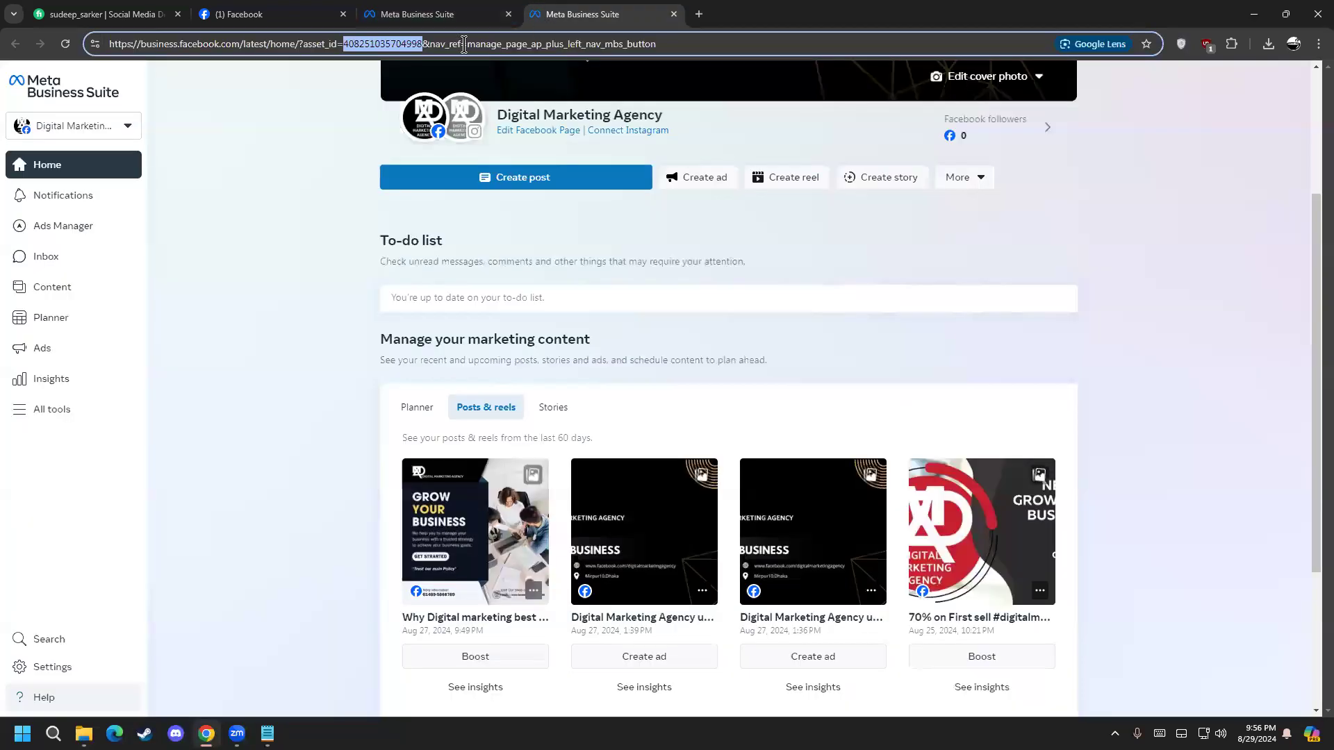
pyautogui.rightClick(376, 36)
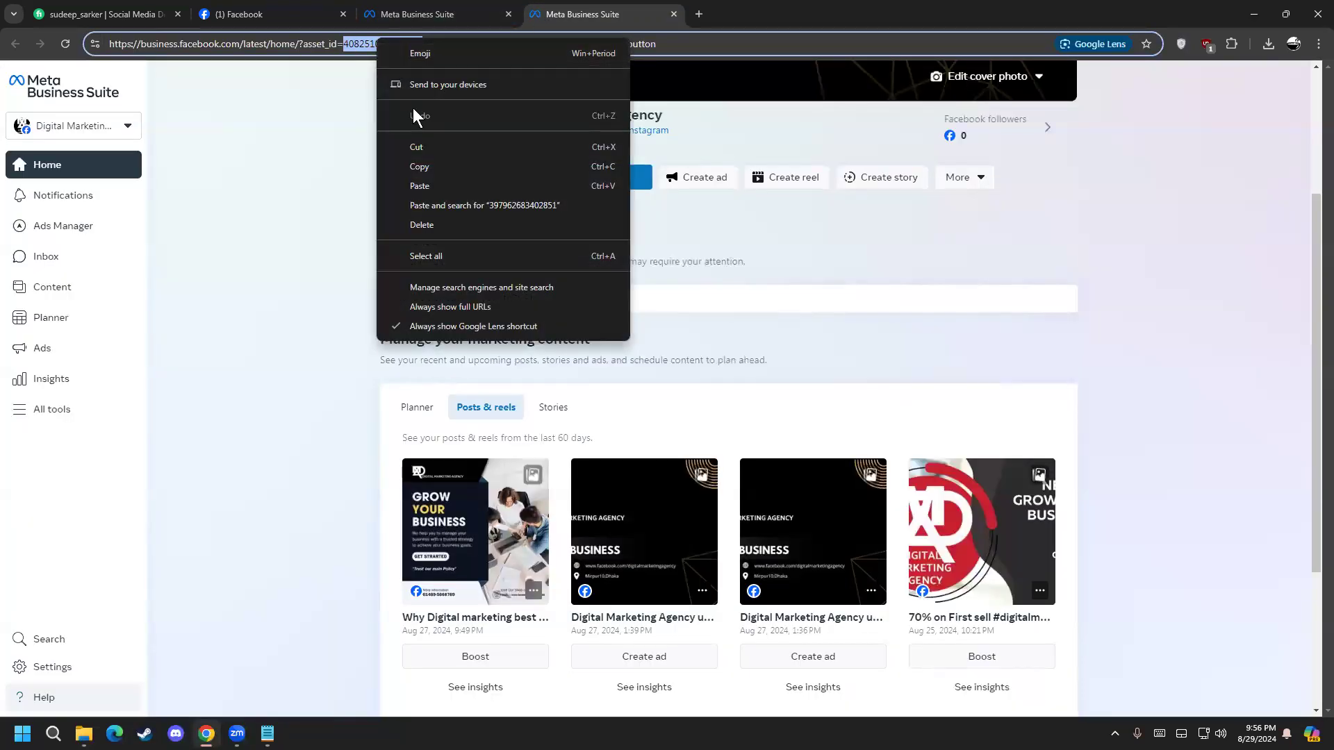
pyautogui.click(439, 159)
pyautogui.click(417, 14)
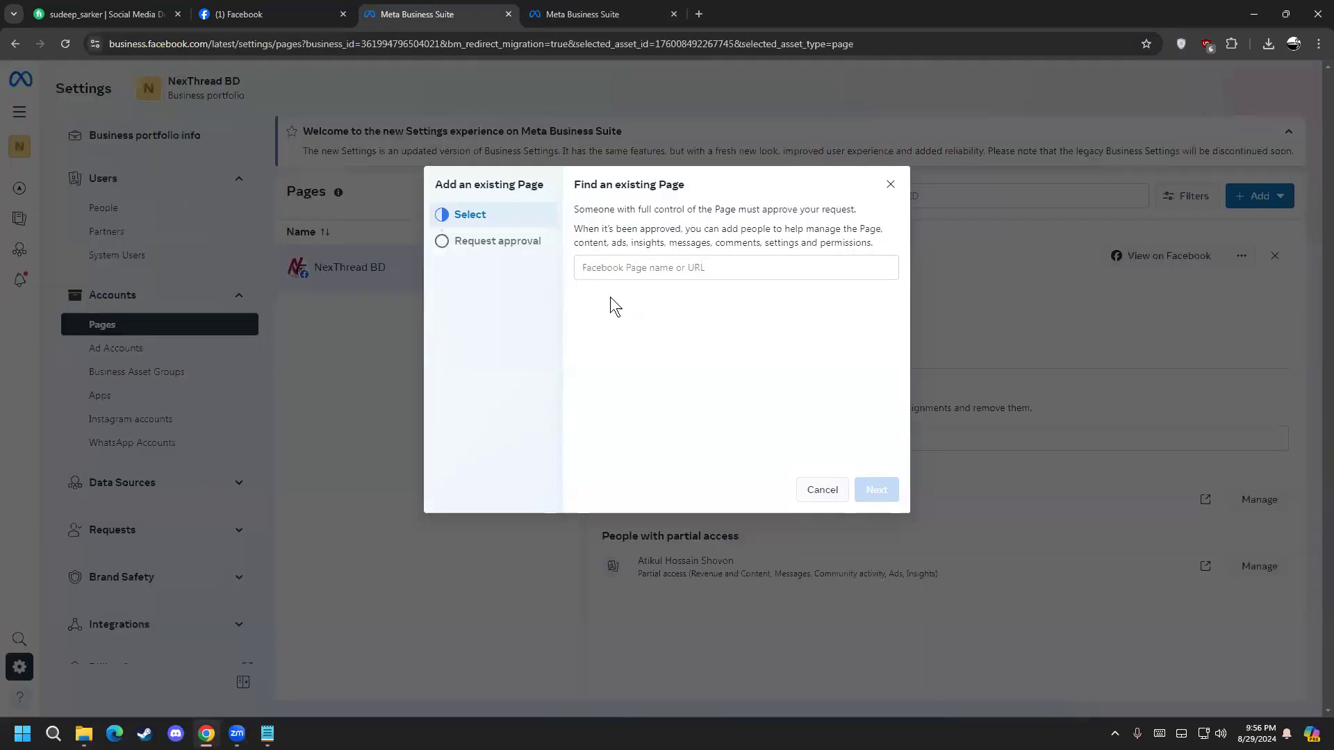
# Select the Digital Marketing Agency page by its pasted ID, proceed to the approval request and agree to the terms
pyautogui.click(626, 267)
pyautogui.hotkey('ctrl', 'v')
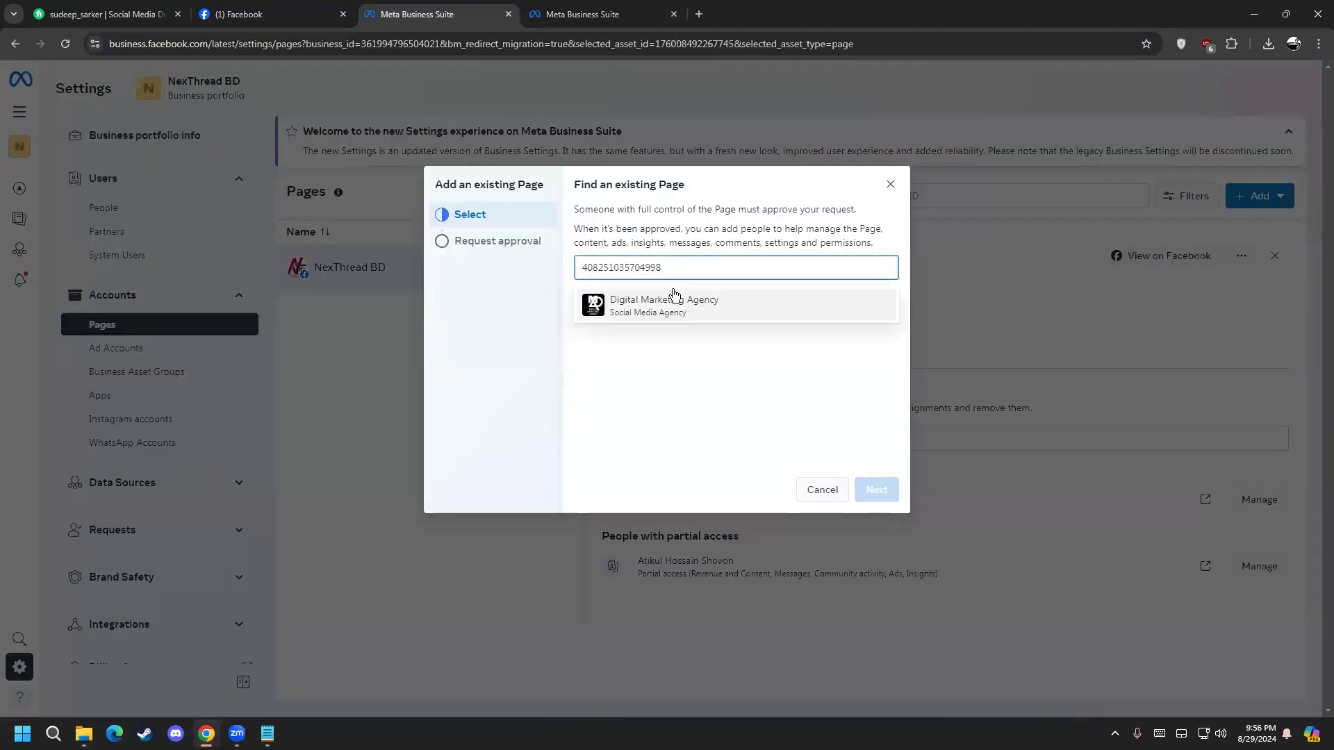
pyautogui.click(643, 309)
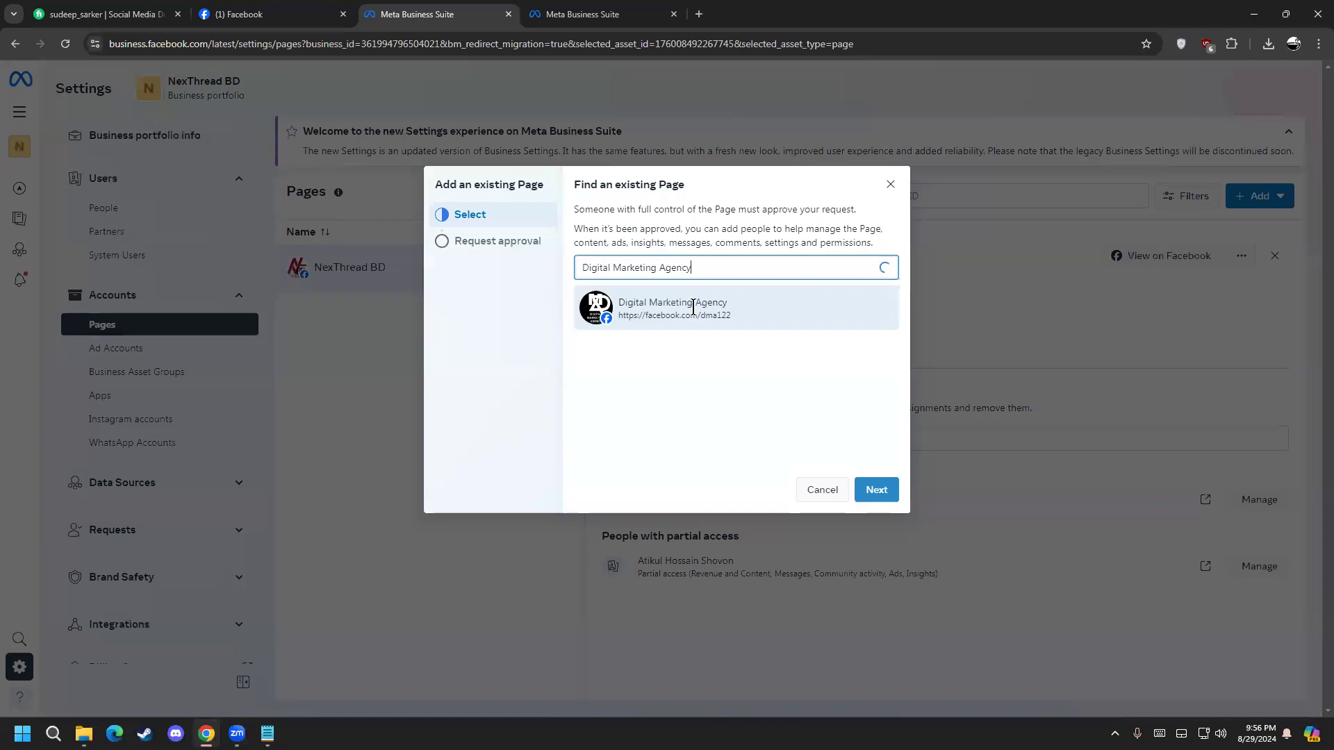
pyautogui.click(876, 490)
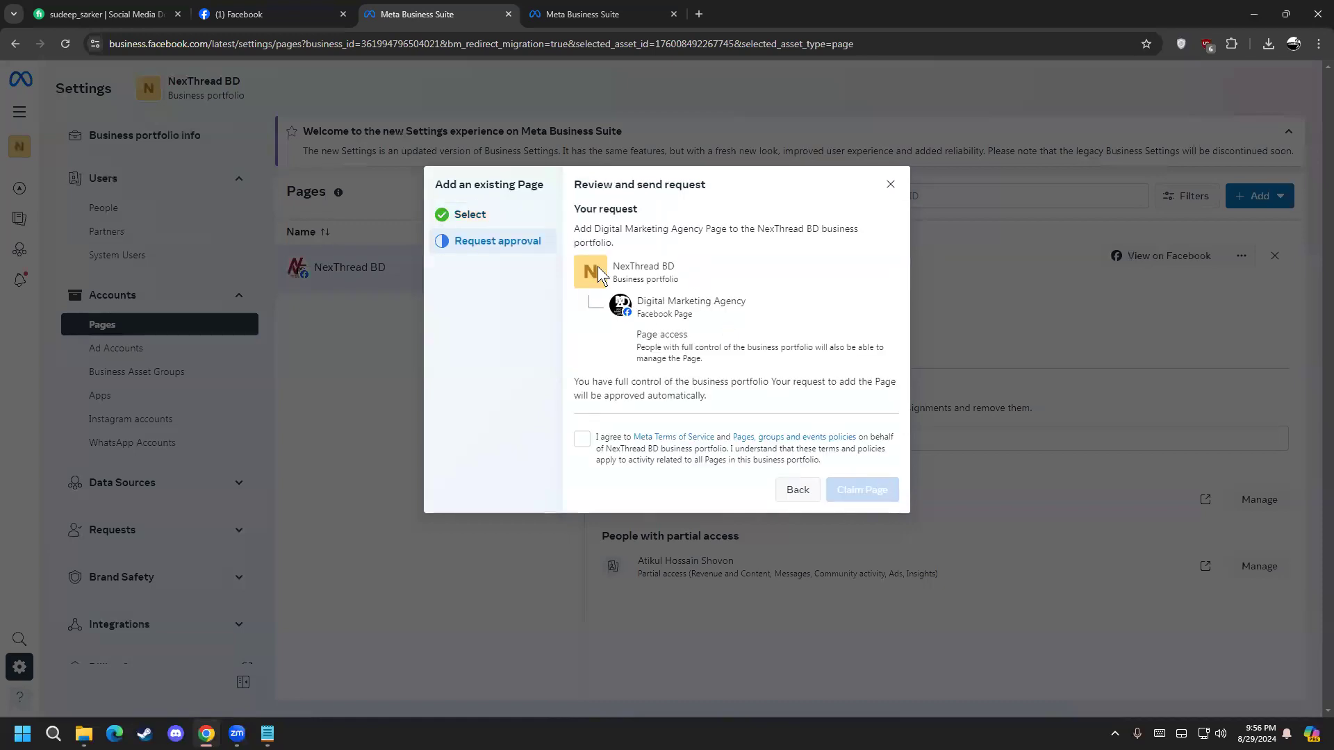
pyautogui.click(581, 438)
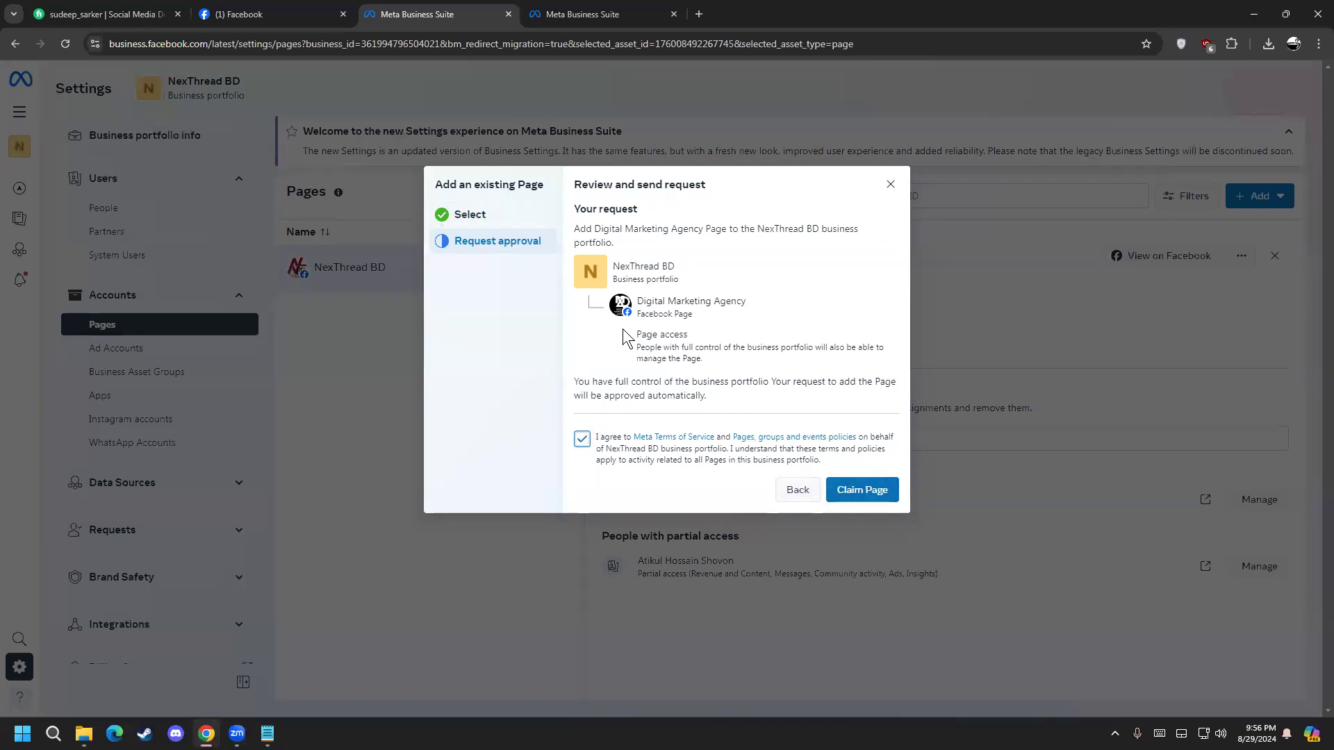
# Point out the portfolio and page named in the request, and cancel adding the page without claiming it
pyautogui.moveTo(650, 280); pyautogui.dragTo(552, 277)
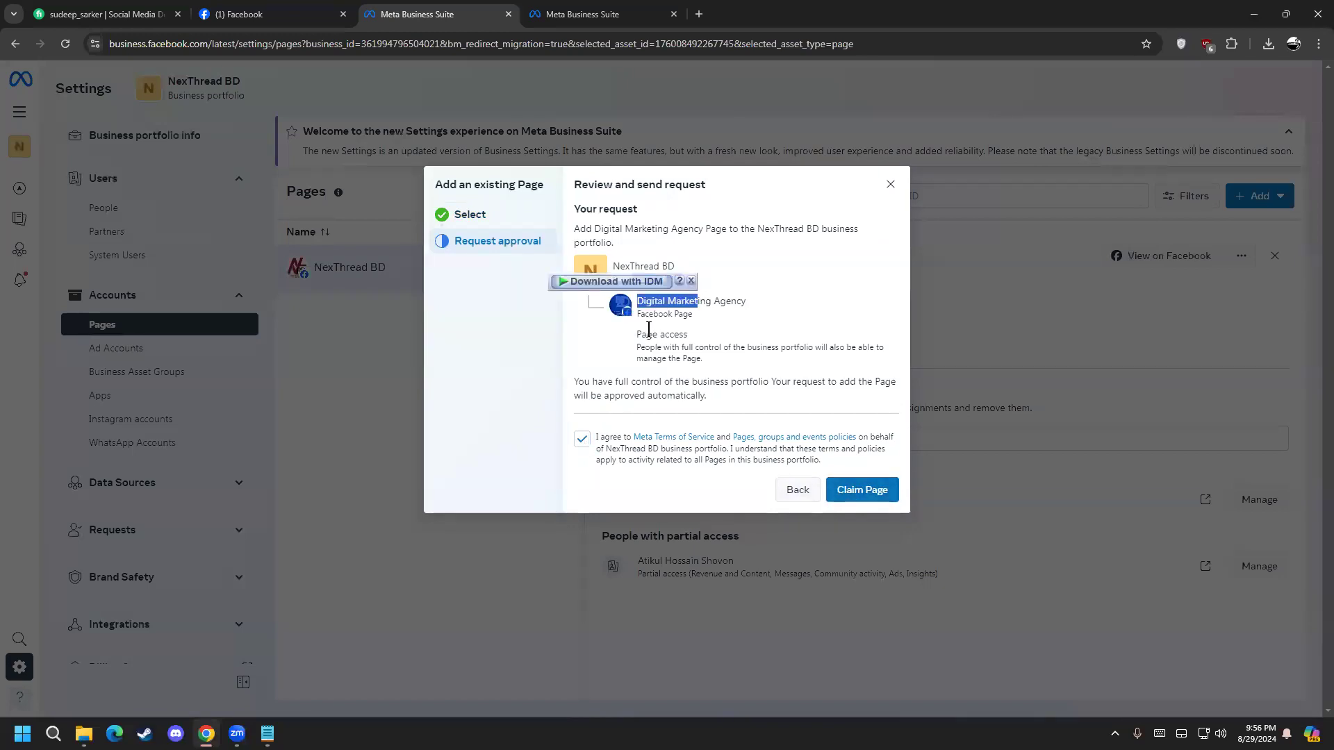
pyautogui.moveTo(645, 334); pyautogui.dragTo(653, 334)
pyautogui.click(797, 496)
pyautogui.click(820, 488)
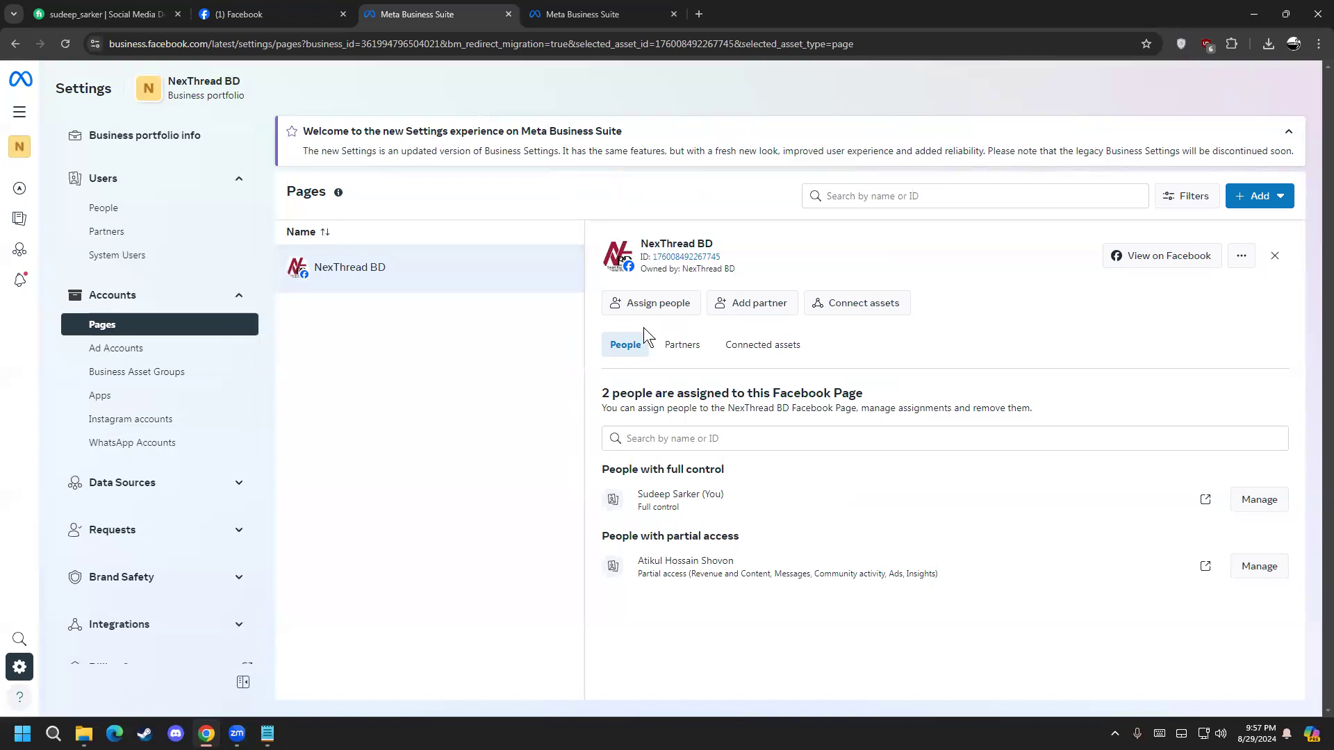
# Open the portfolio's Ad Accounts settings and bring up the choices for adding an ad account
pyautogui.click(134, 351)
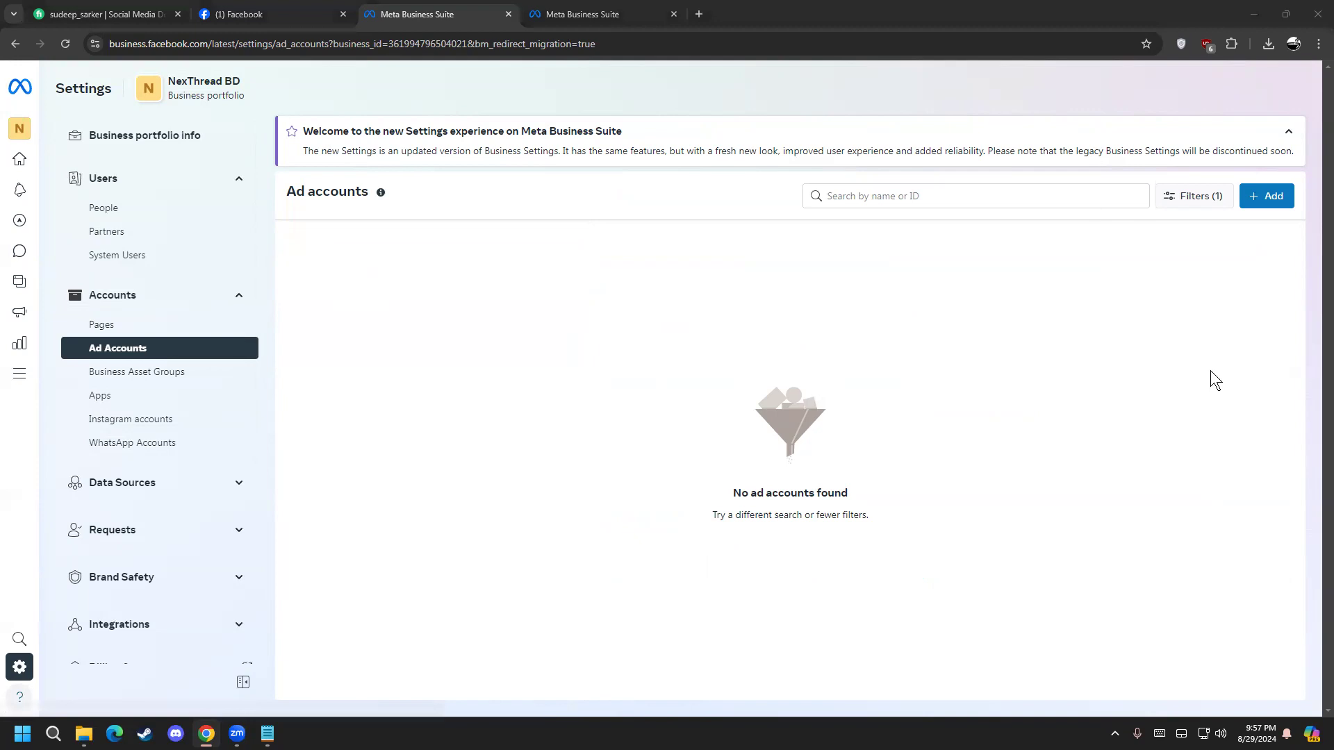
pyautogui.click(1278, 197)
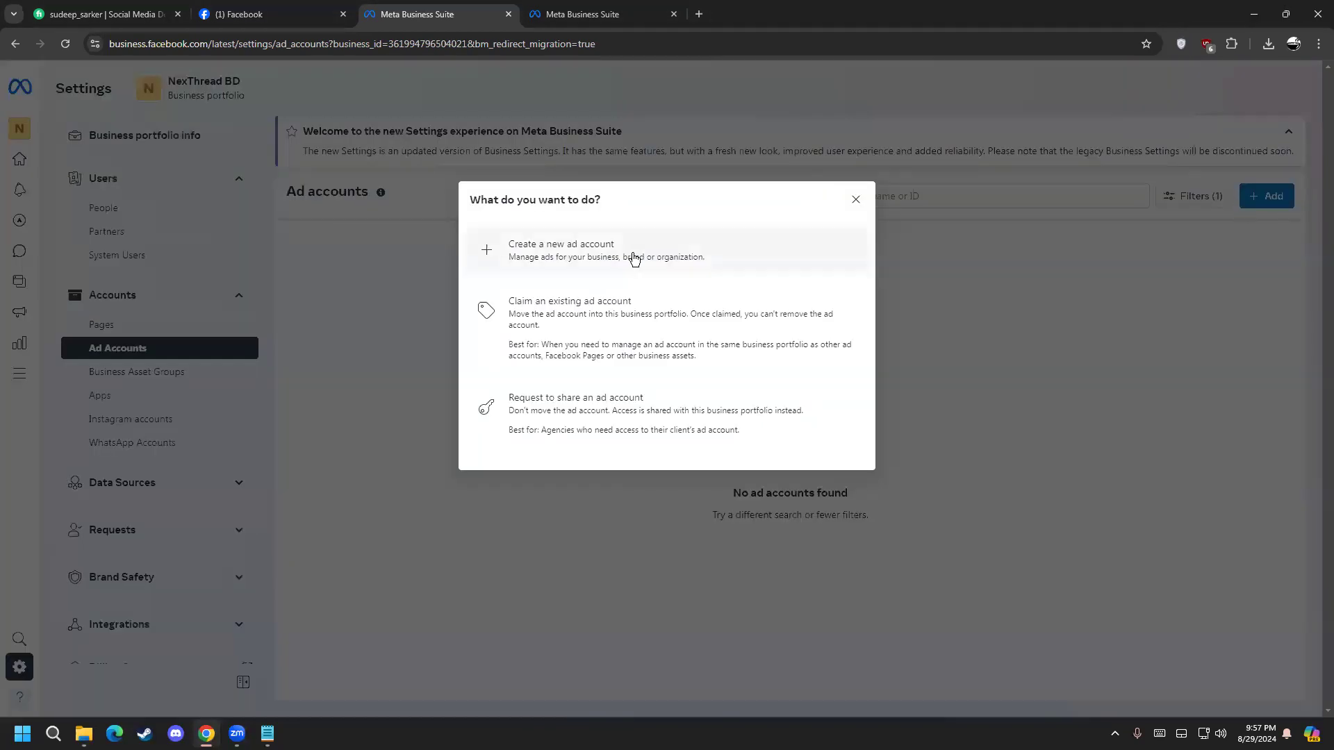
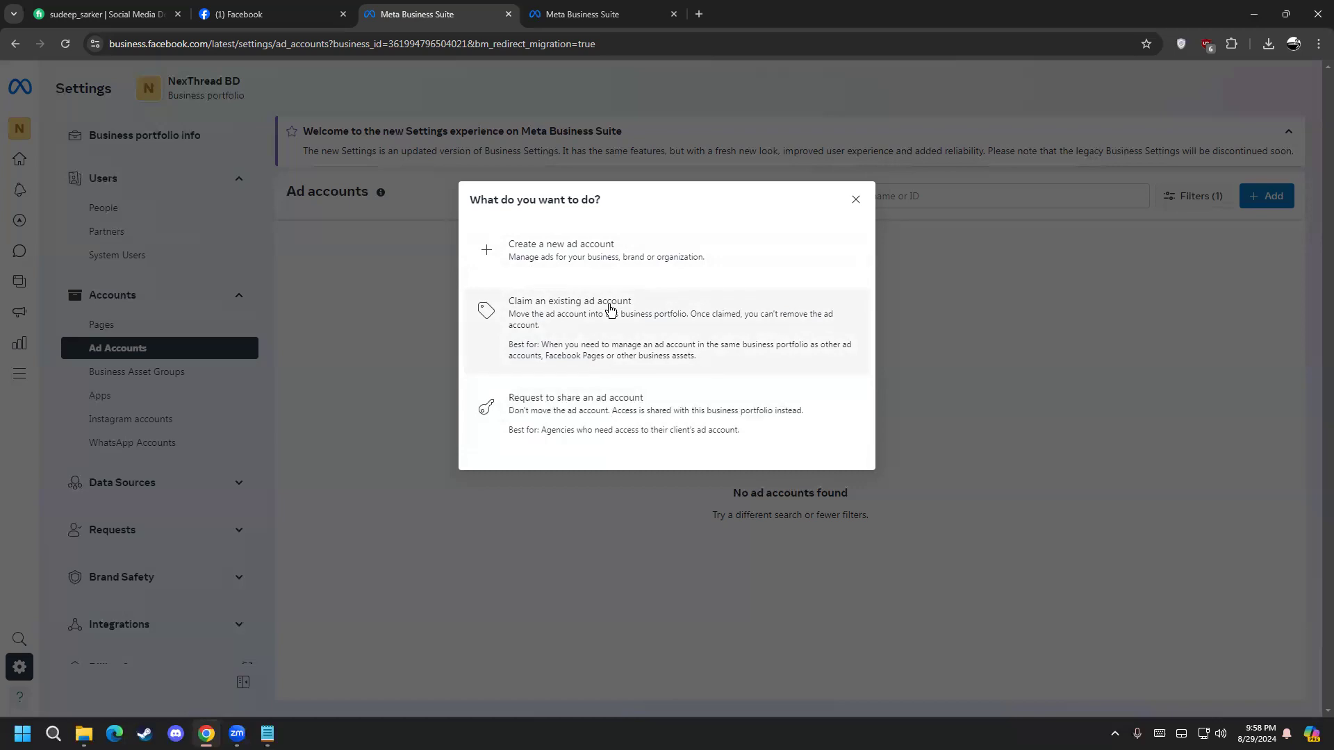
# Examine the ad account ID field and portfolio ID in the request to share an ad account, and close the request
pyautogui.click(629, 399)
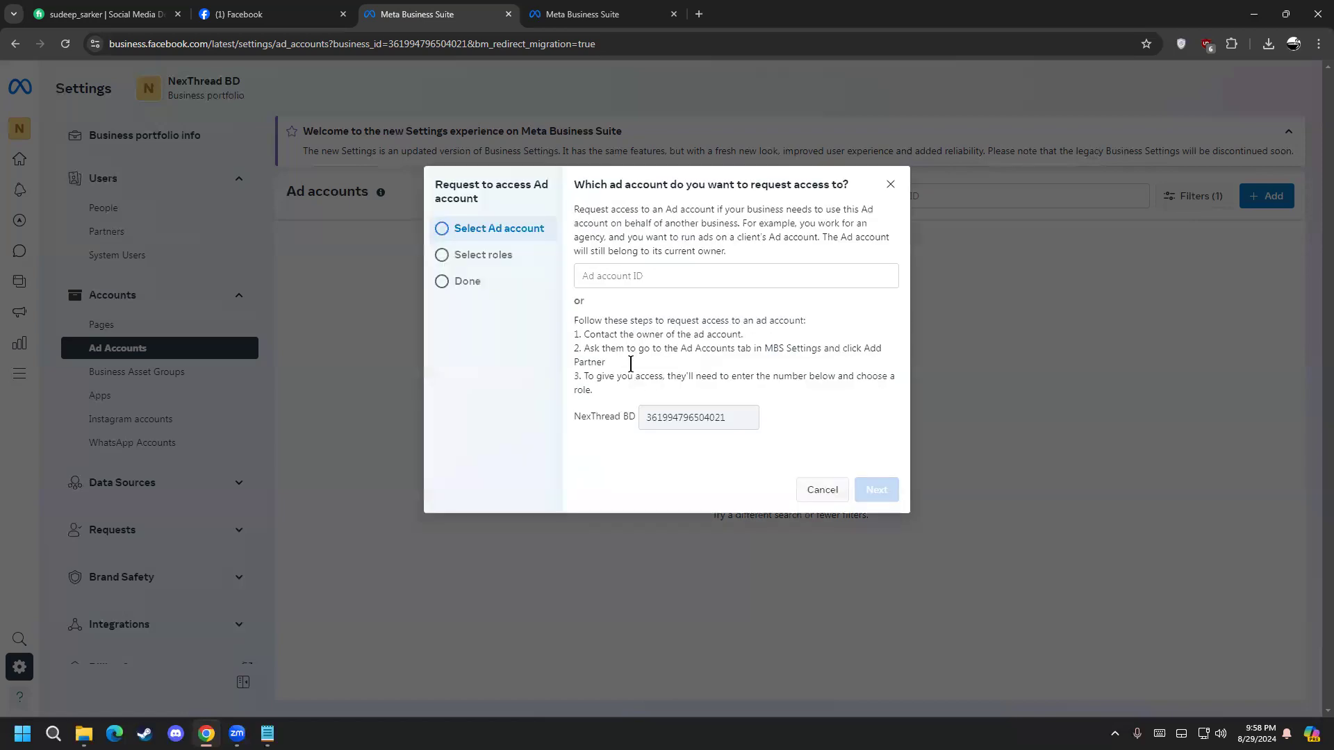
pyautogui.click(610, 275)
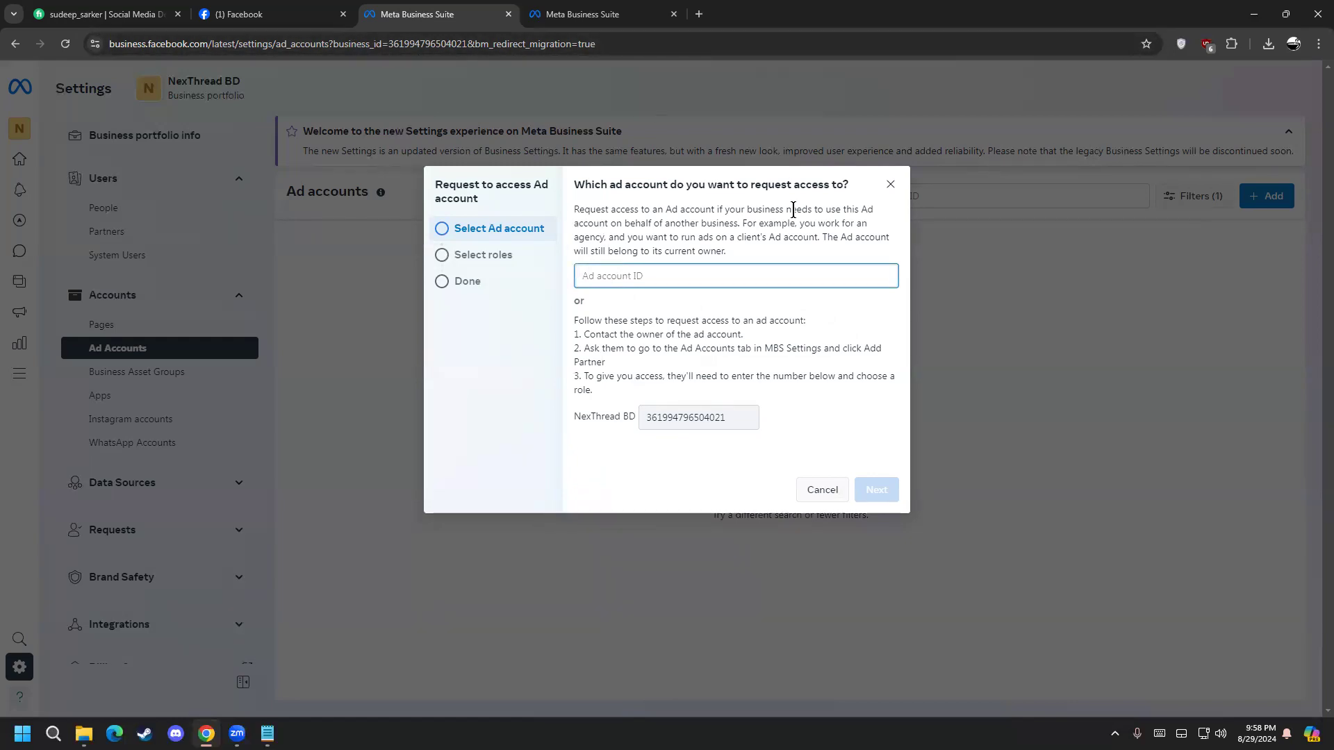
pyautogui.moveTo(741, 410); pyautogui.dragTo(640, 423)
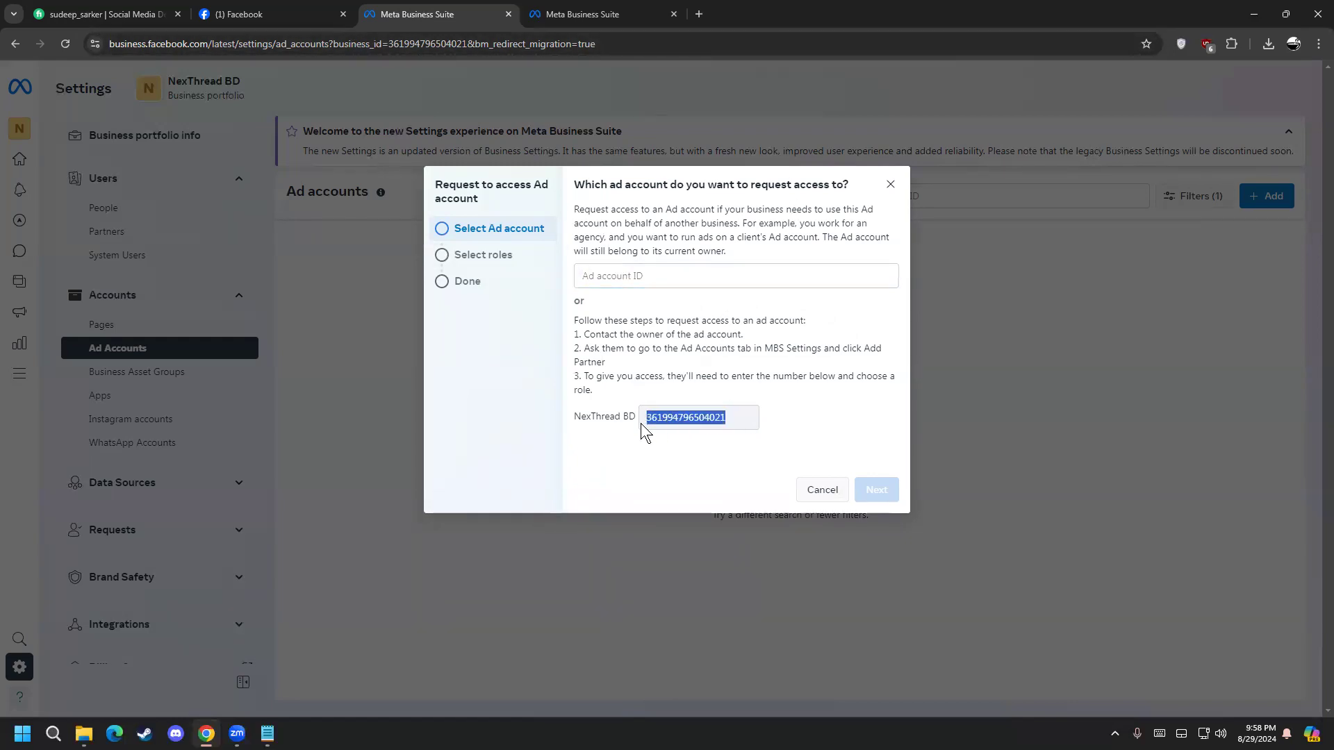
pyautogui.click(587, 277)
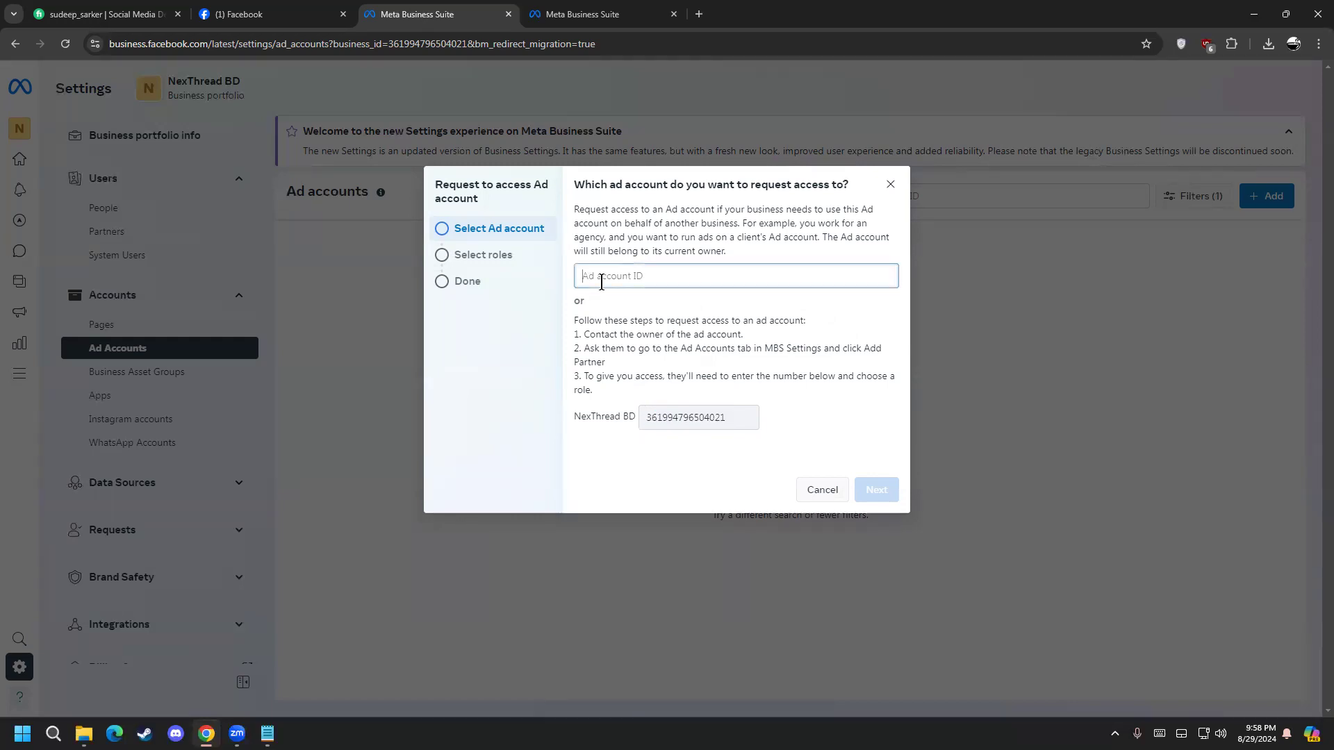
pyautogui.click(490, 257)
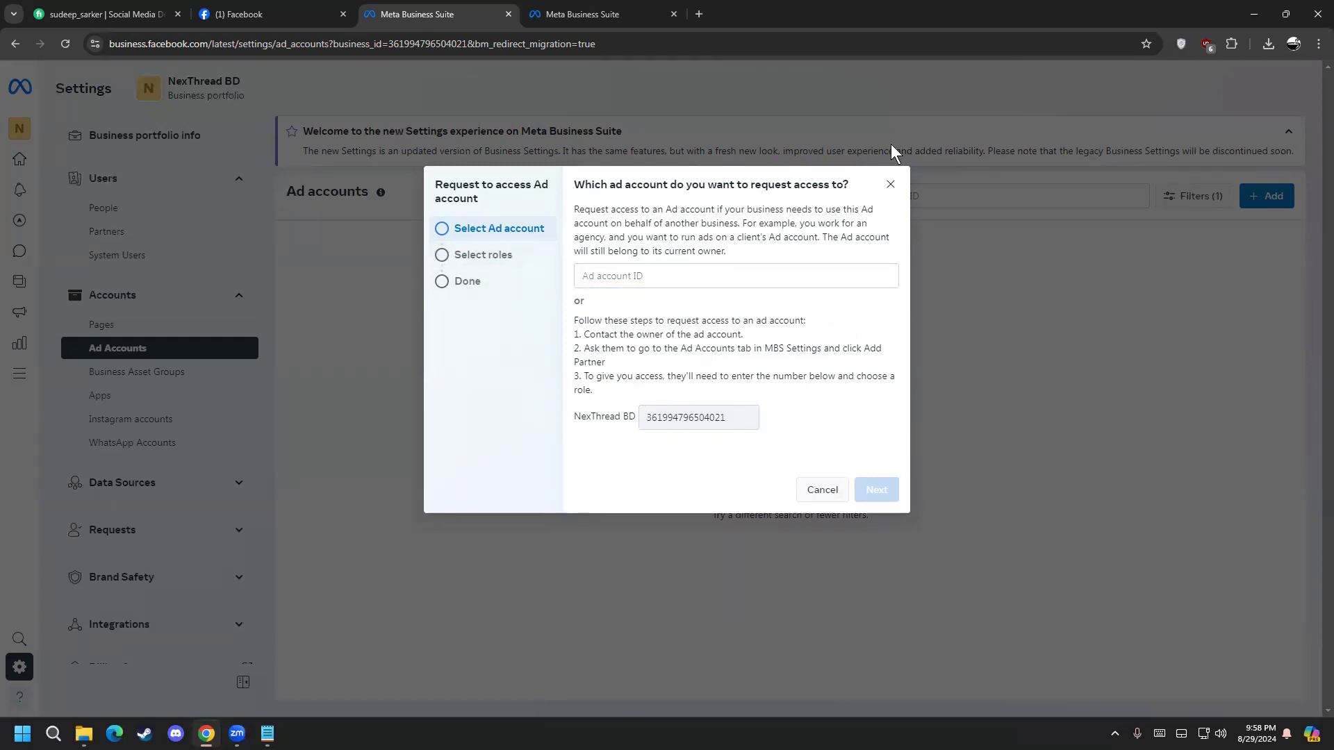
pyautogui.click(889, 185)
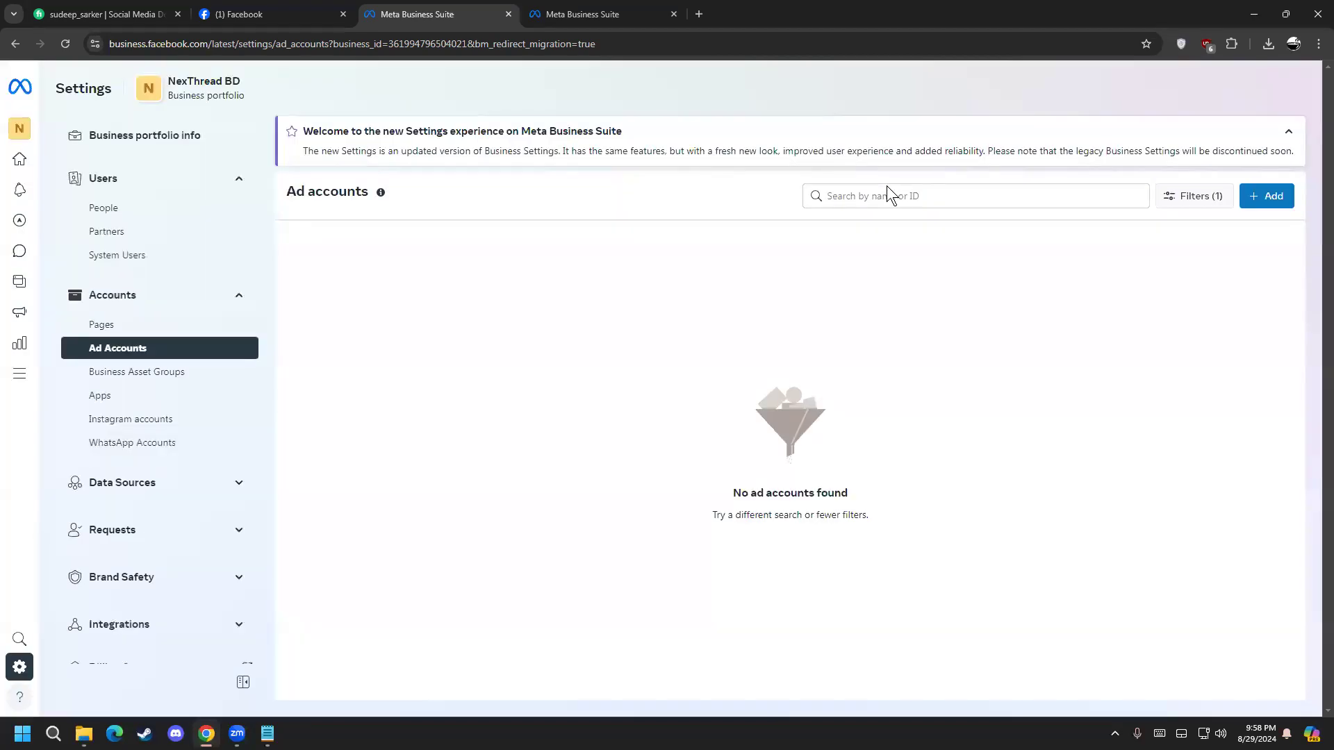
# Start creating a new ad account for the NexThread BD portfolio
pyautogui.click(1264, 196)
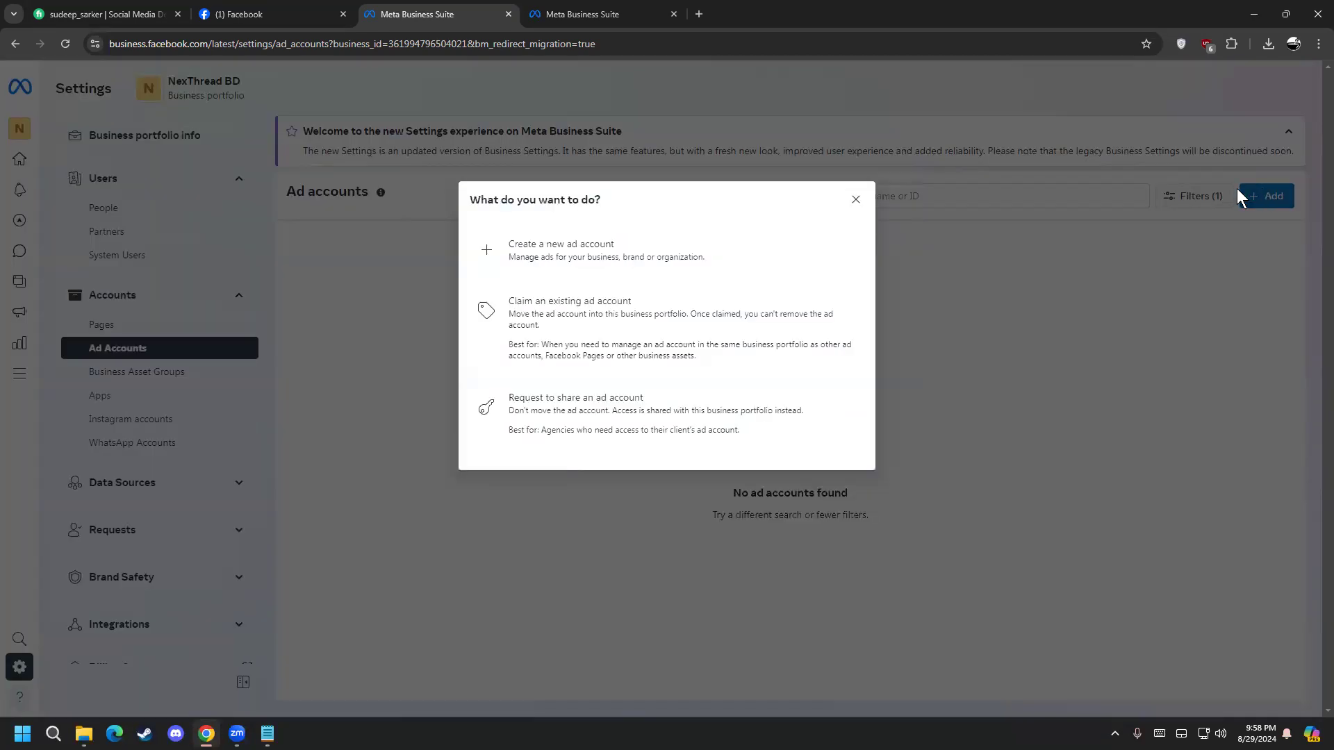
pyautogui.click(707, 271)
pyautogui.click(694, 251)
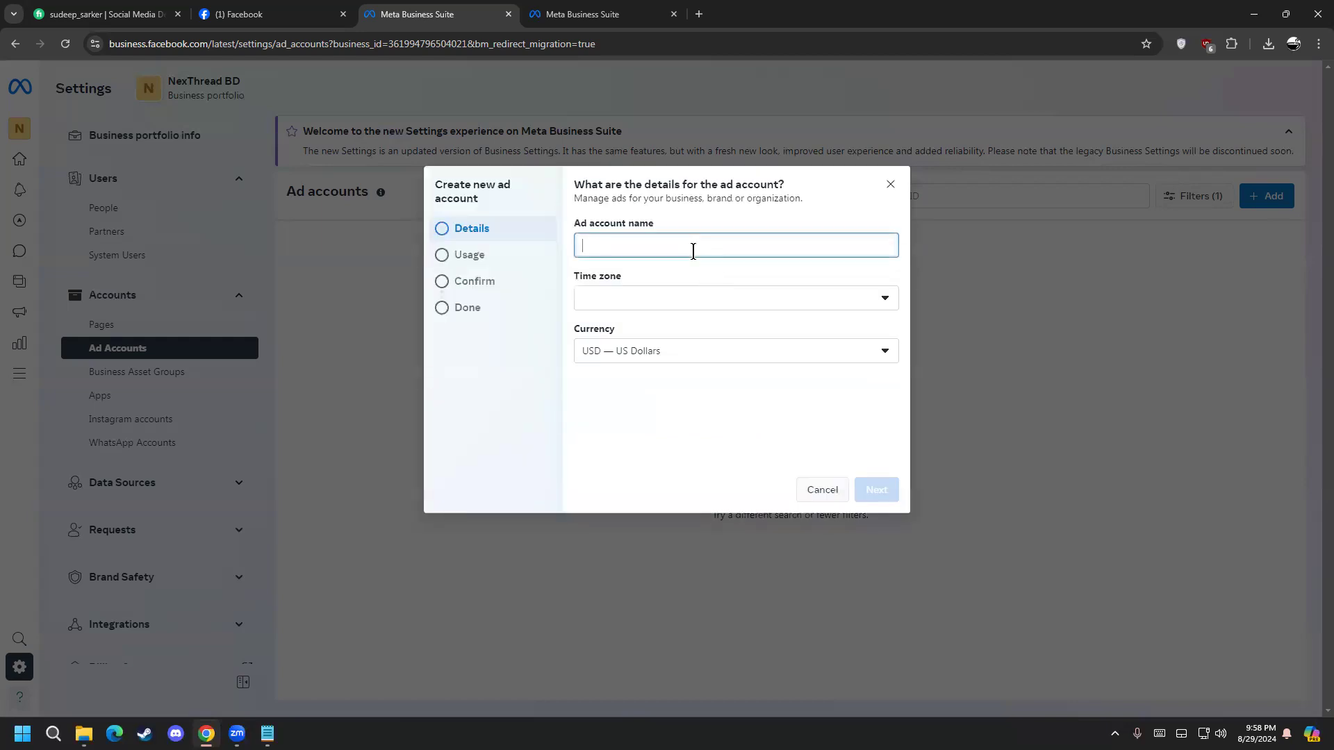
# Look through the new ad account's time zone choices matching "gm" and clear the search
pyautogui.click(696, 298)
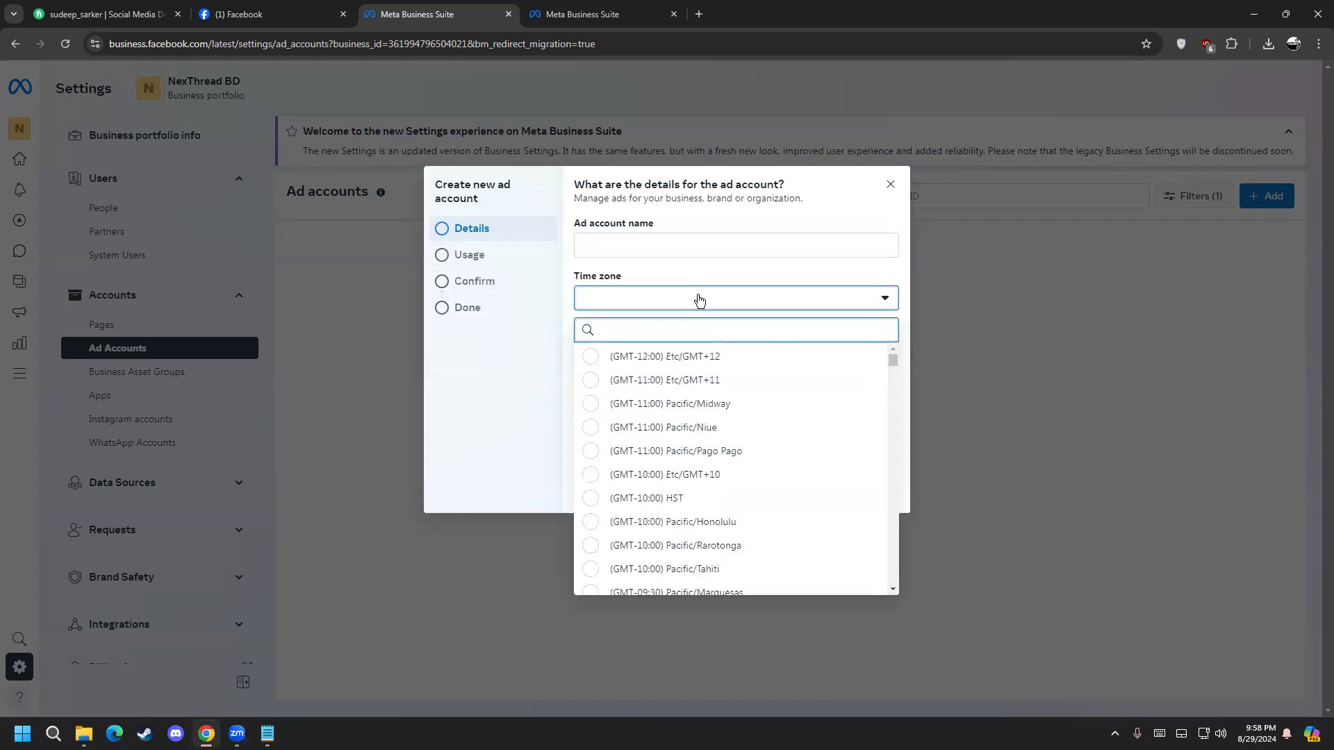
pyautogui.write('g')
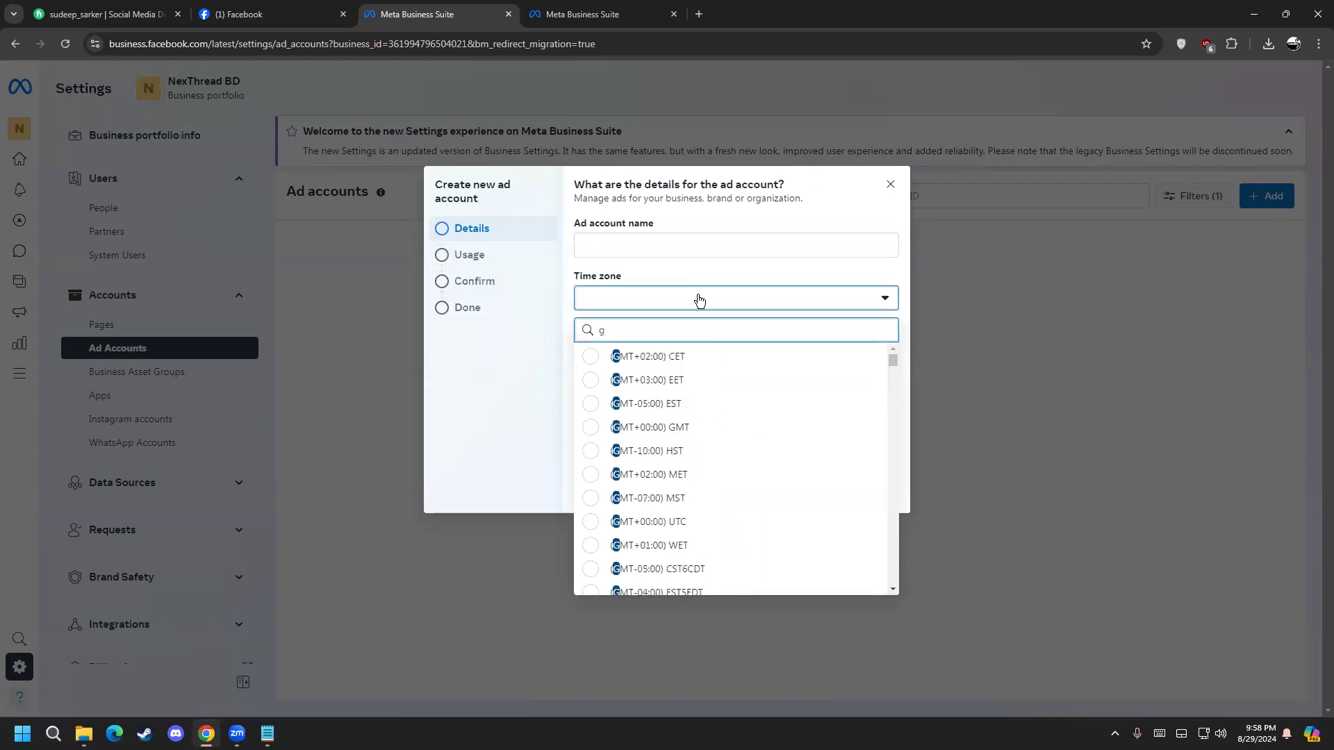
pyautogui.write('m')
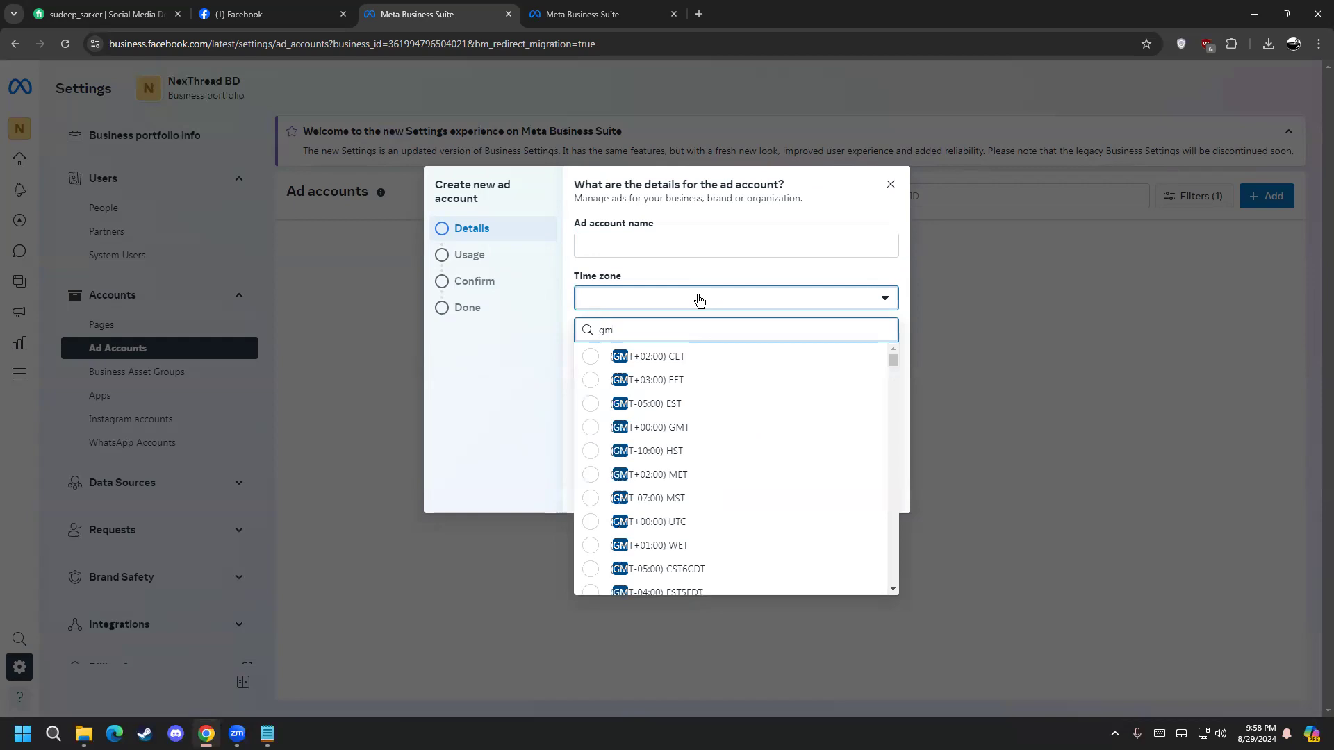
pyautogui.scroll(-4, 728, 479)
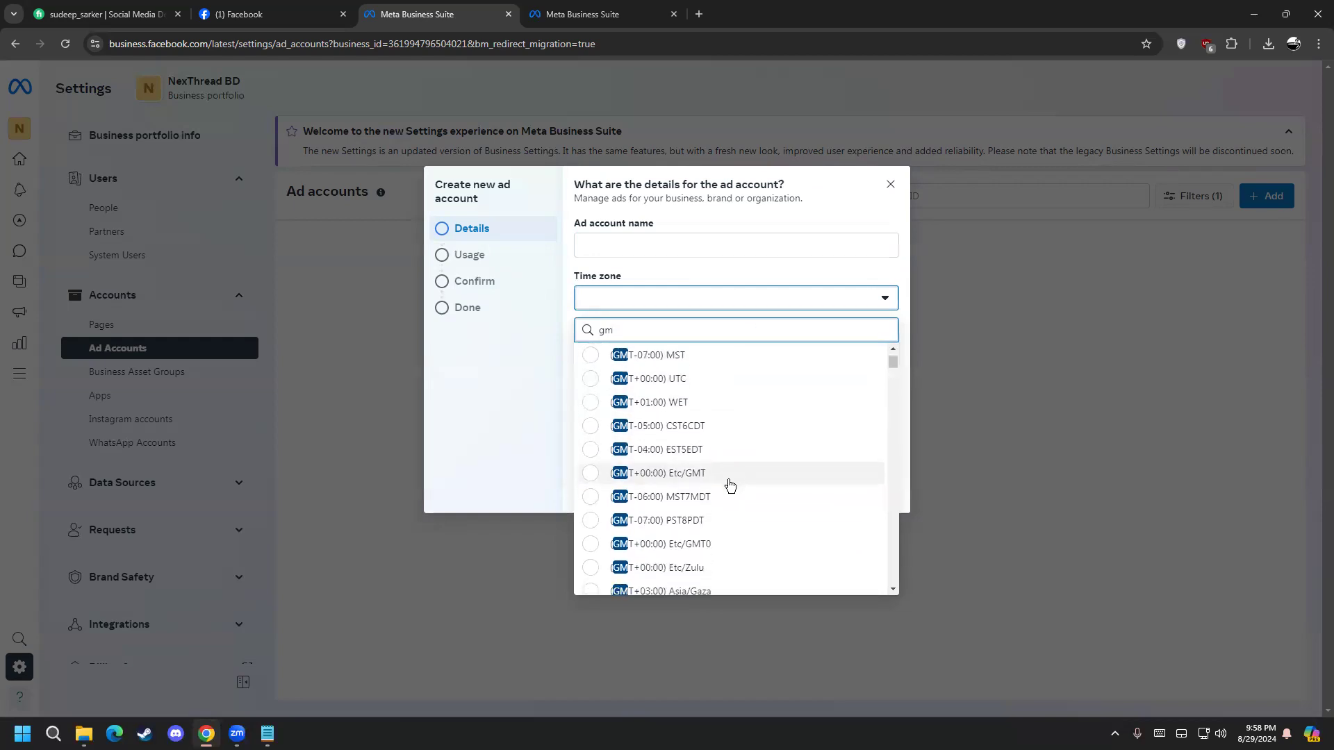
pyautogui.scroll(-8, 729, 488)
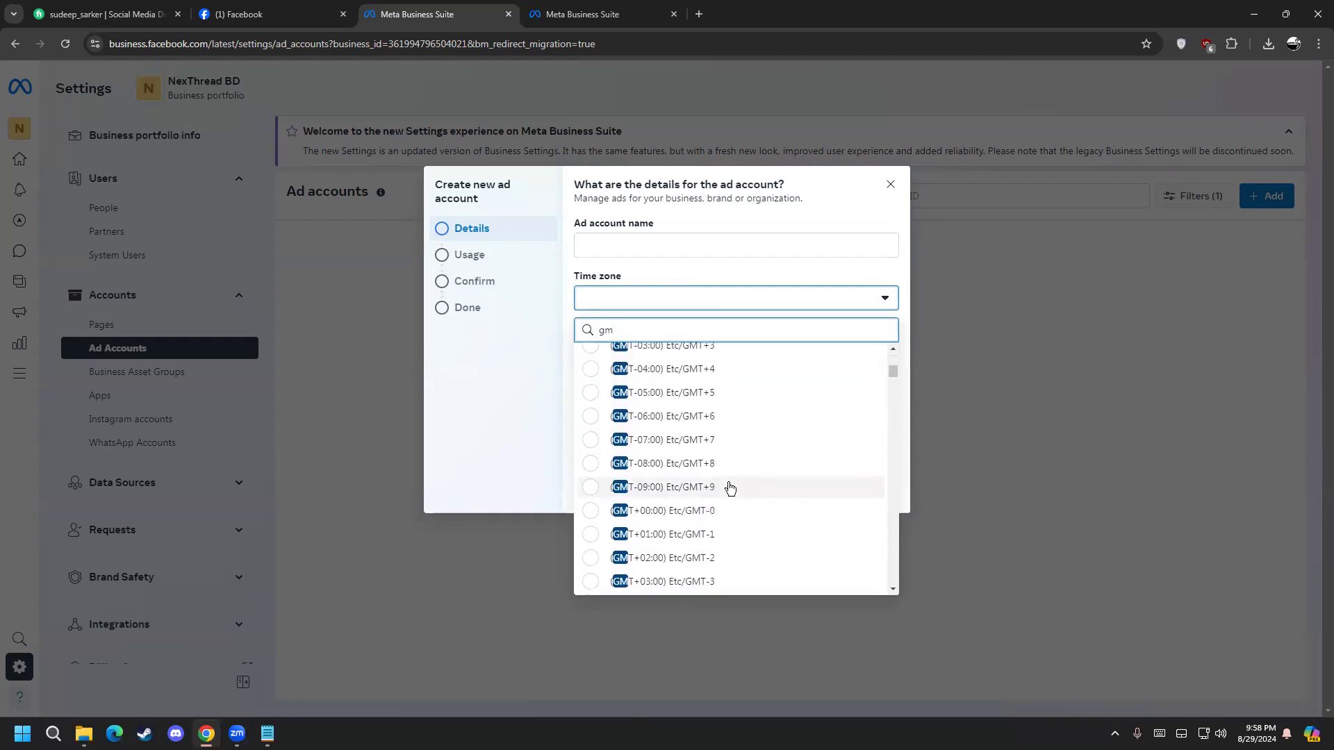
pyautogui.scroll(-2, 727, 486)
pyautogui.press('BackSpace')
pyautogui.press('BackSpace')
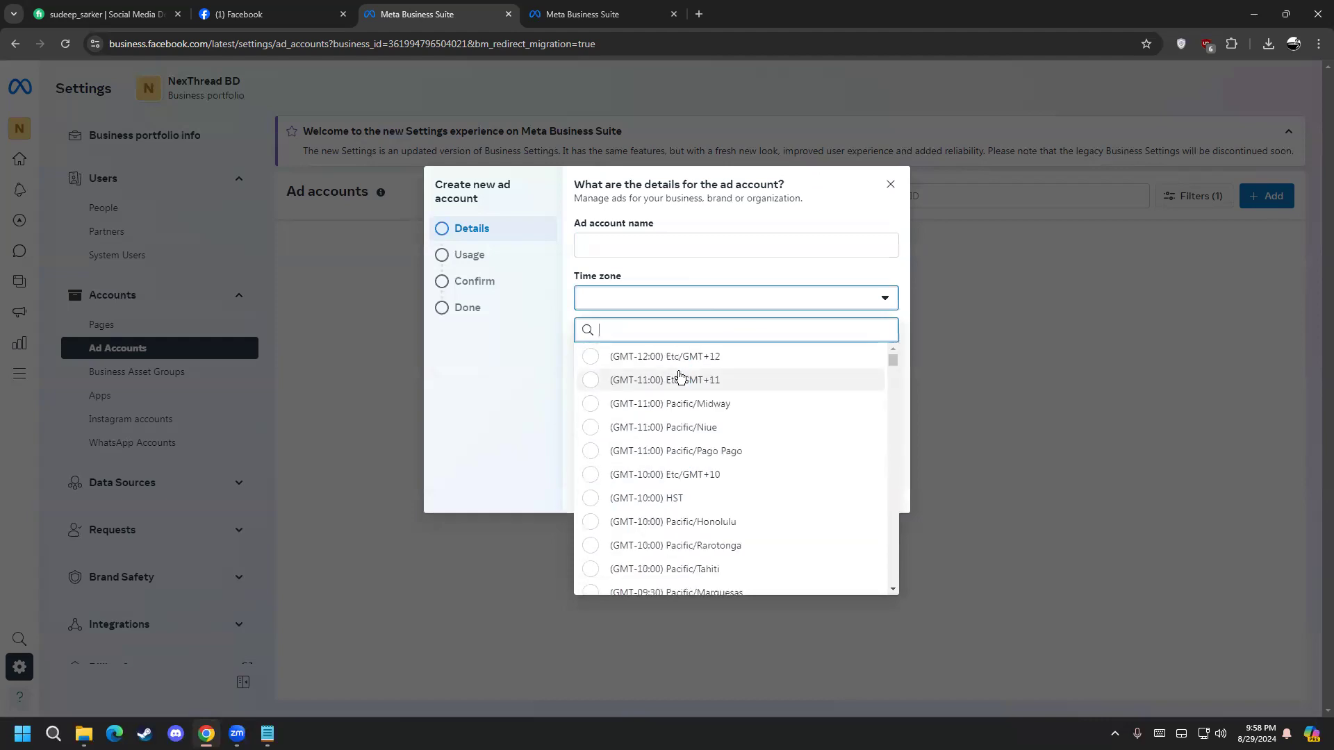
# Browse the full time zone list through to the GMT+06:00 and GMT+07:00 zones
pyautogui.scroll(-12, 691, 452)
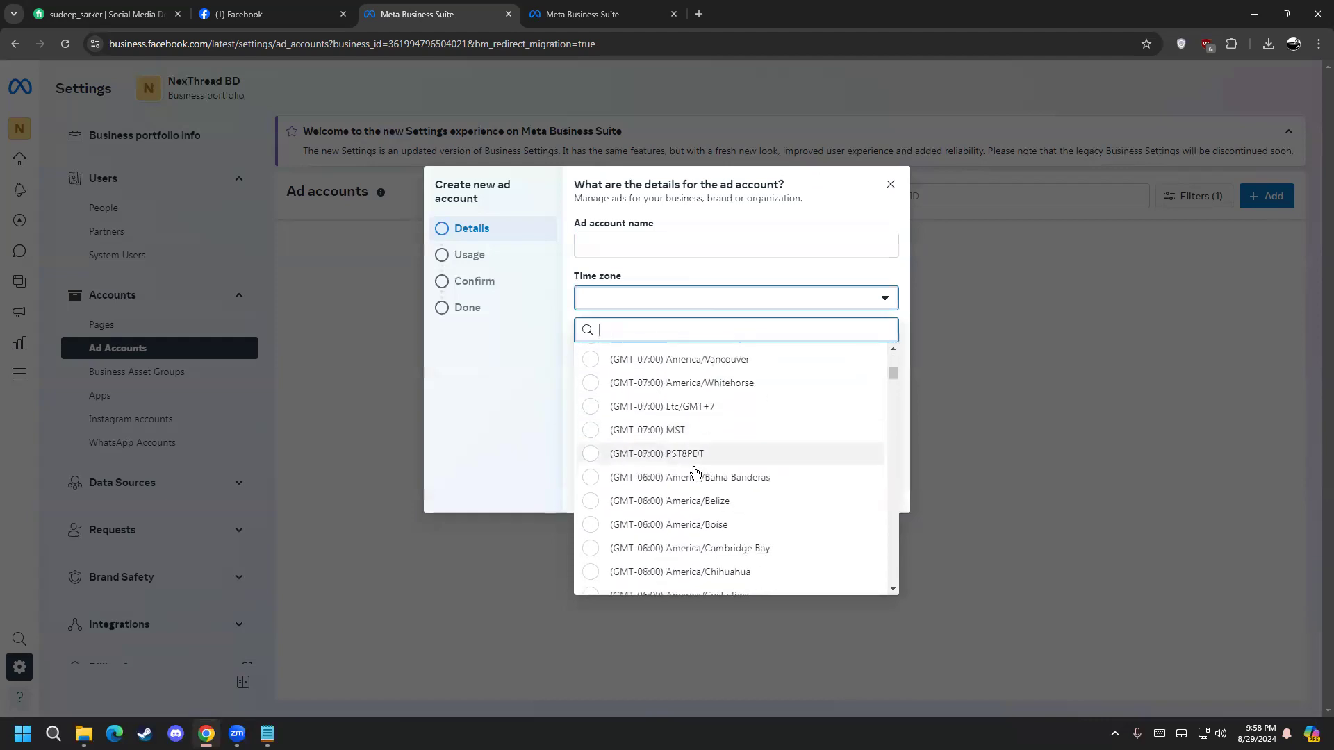
pyautogui.scroll(-12, 694, 472)
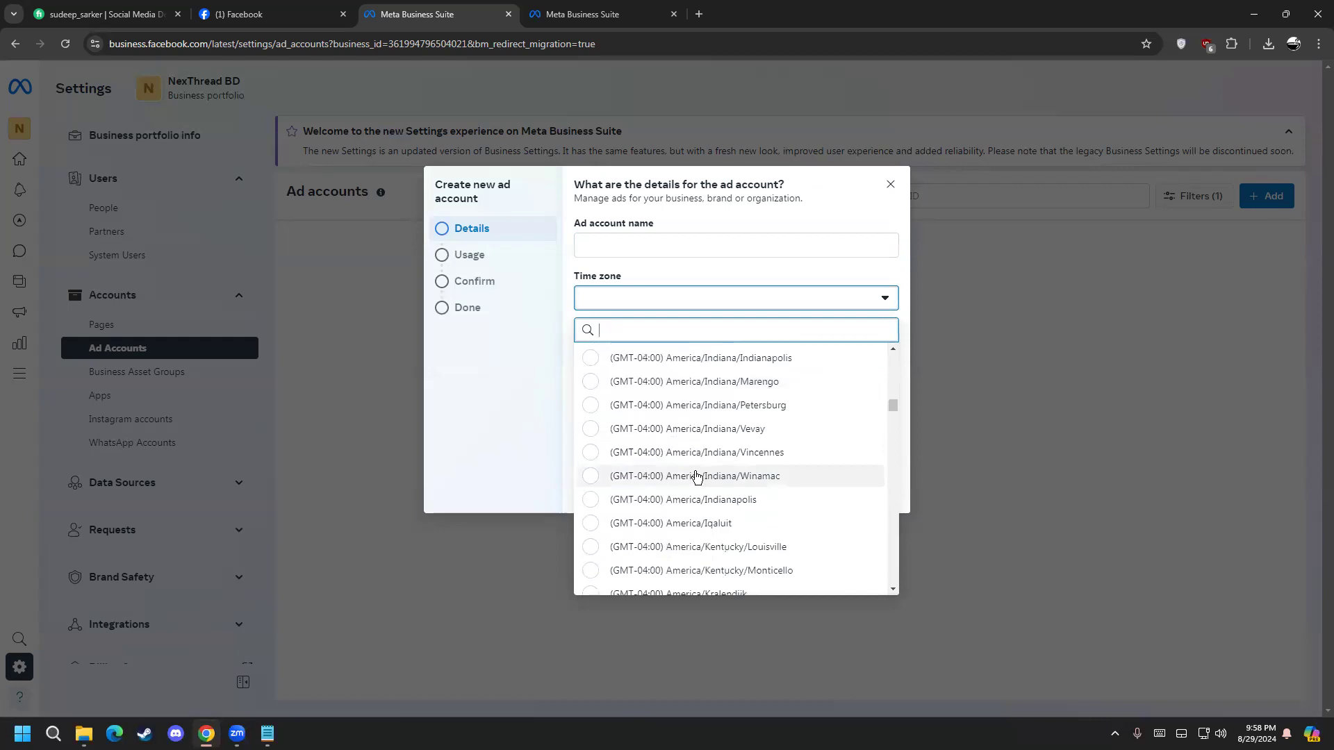
pyautogui.scroll(-15, 702, 486)
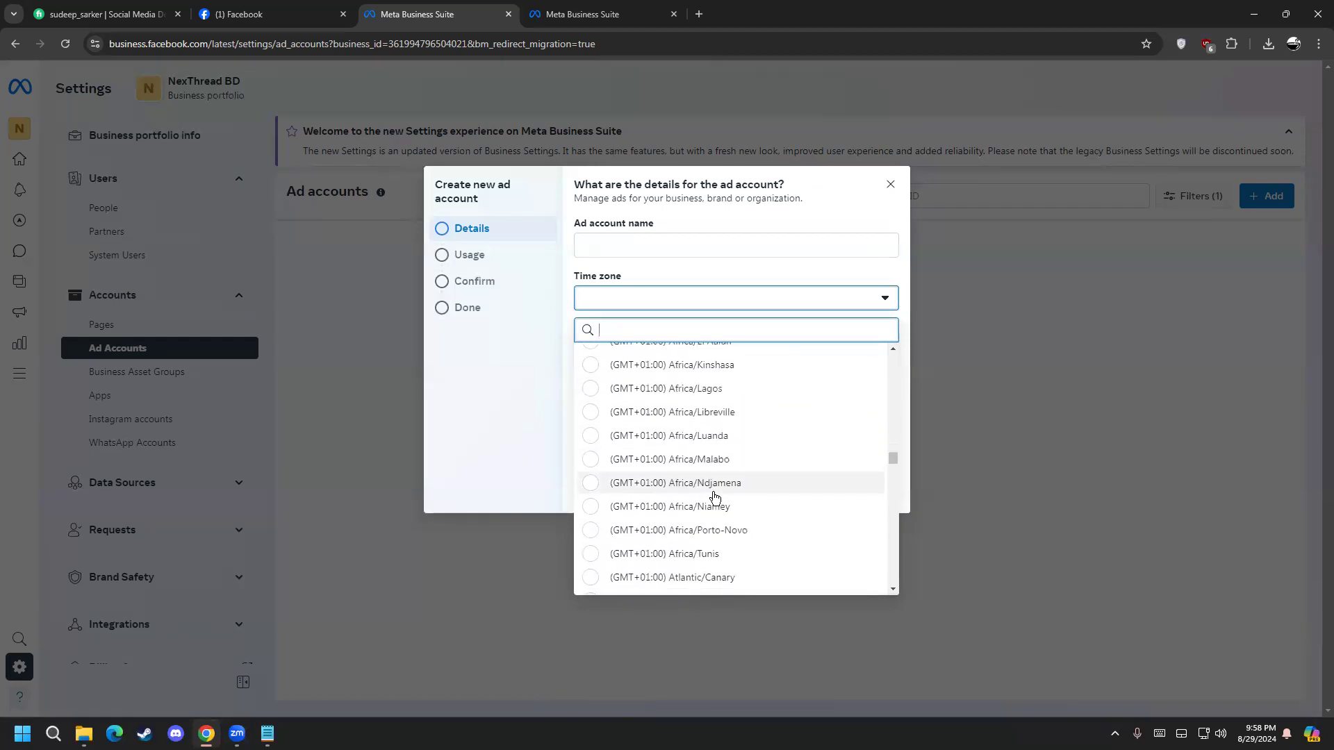
pyautogui.scroll(-5, 719, 499)
pyautogui.scroll(-12, 718, 499)
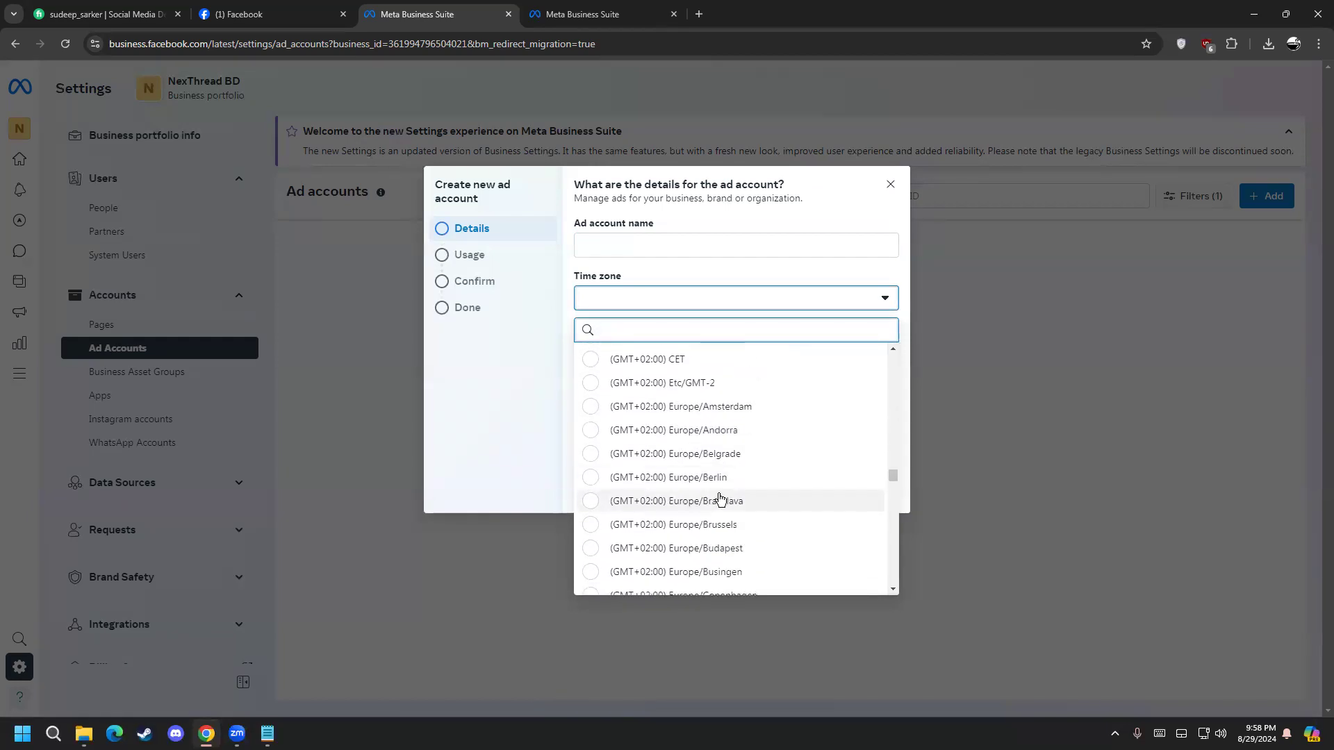
pyautogui.scroll(-15, 724, 499)
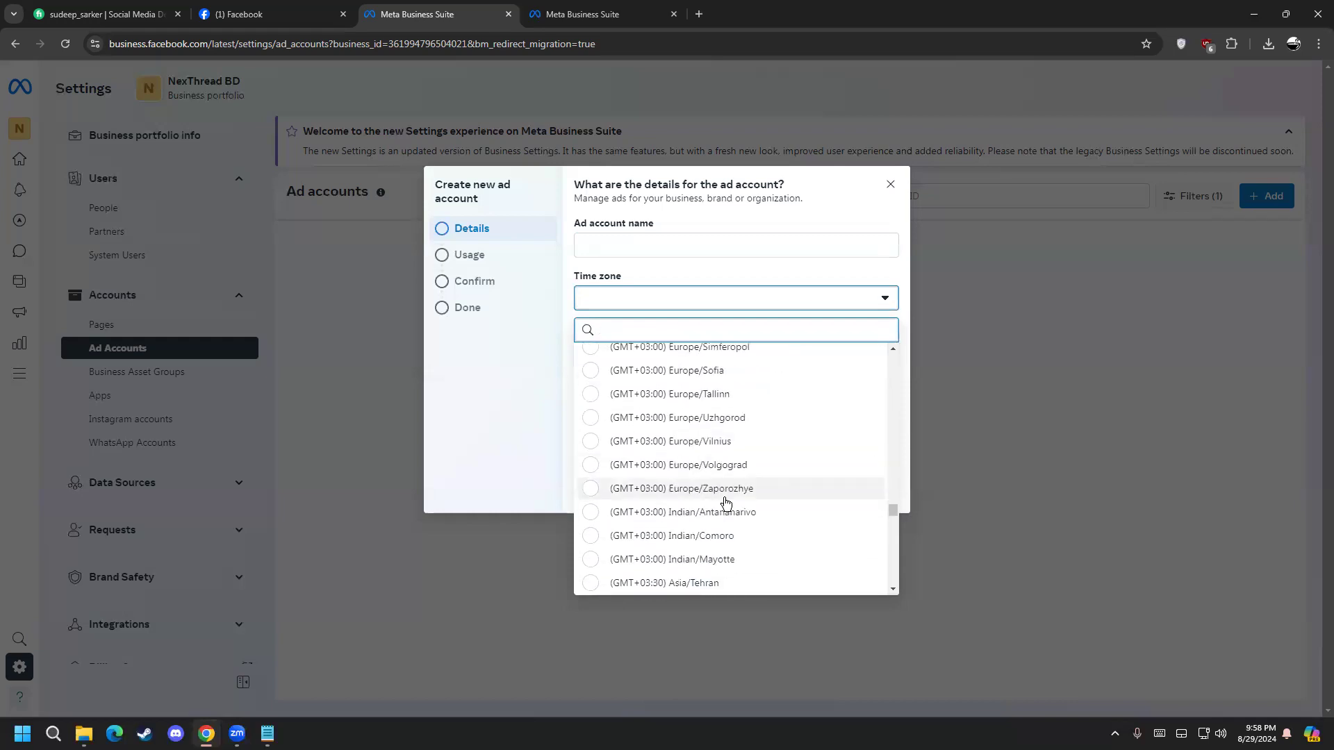
pyautogui.scroll(3, 729, 496)
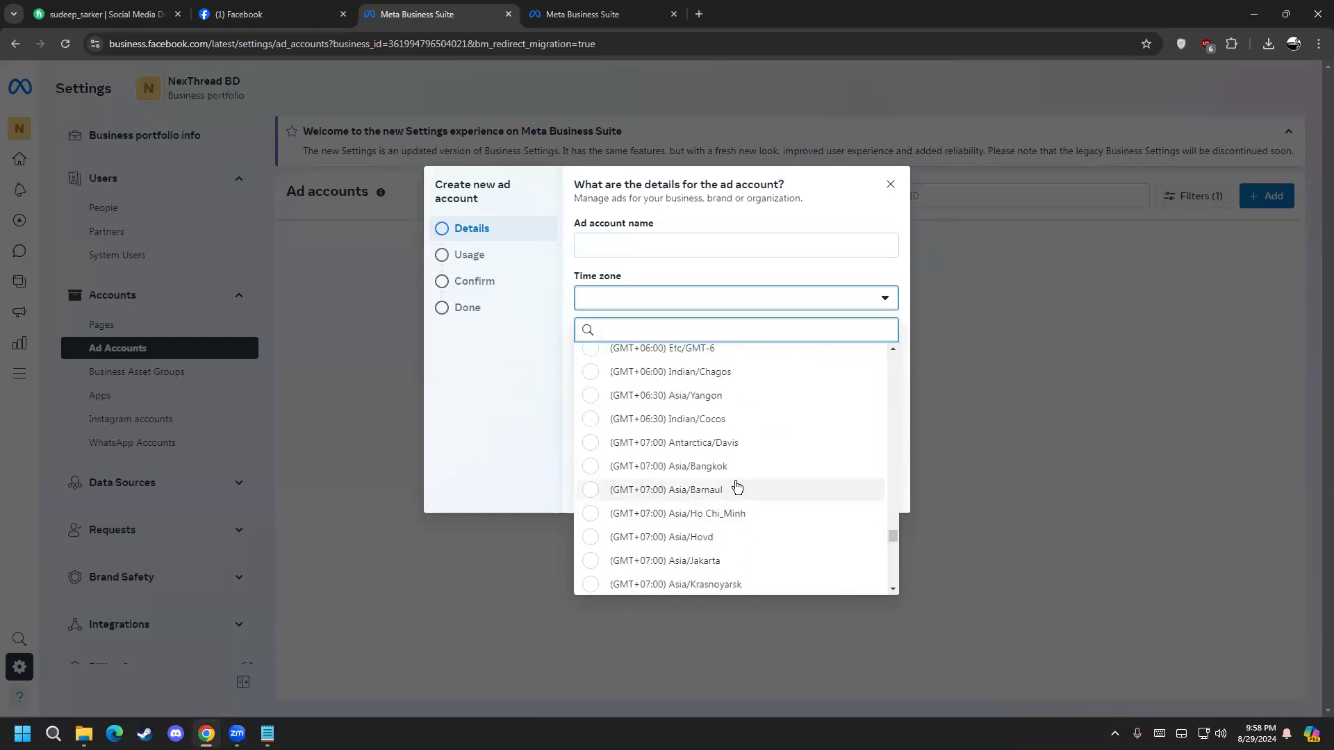
pyautogui.scroll(-3, 743, 480)
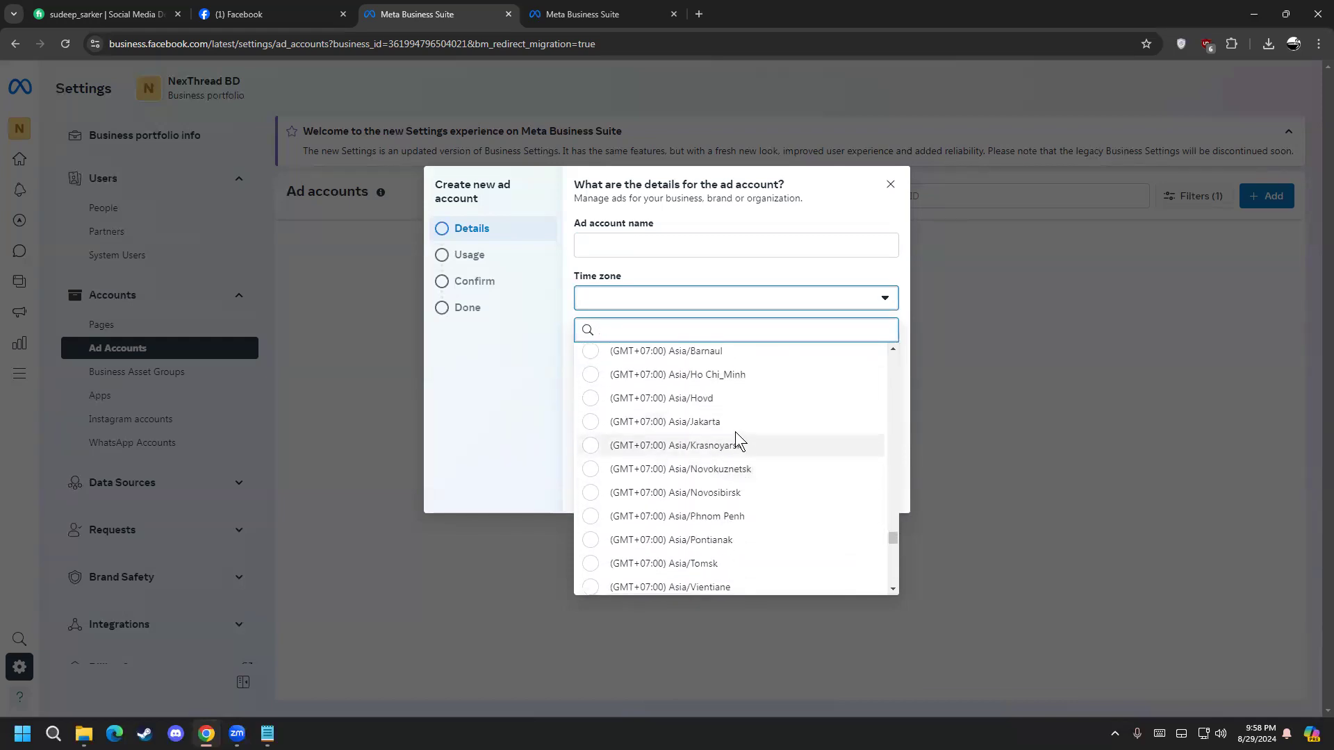
pyautogui.scroll(3, 743, 502)
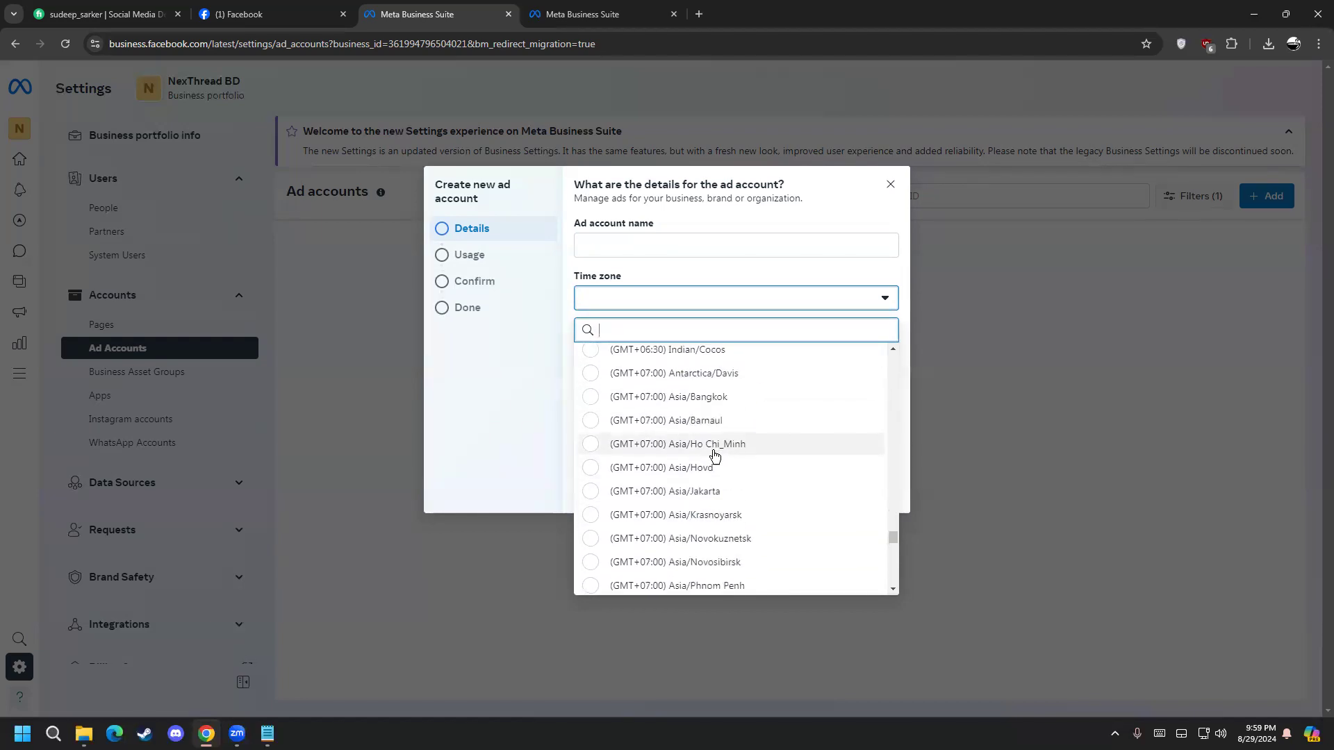
pyautogui.scroll(1, 716, 452)
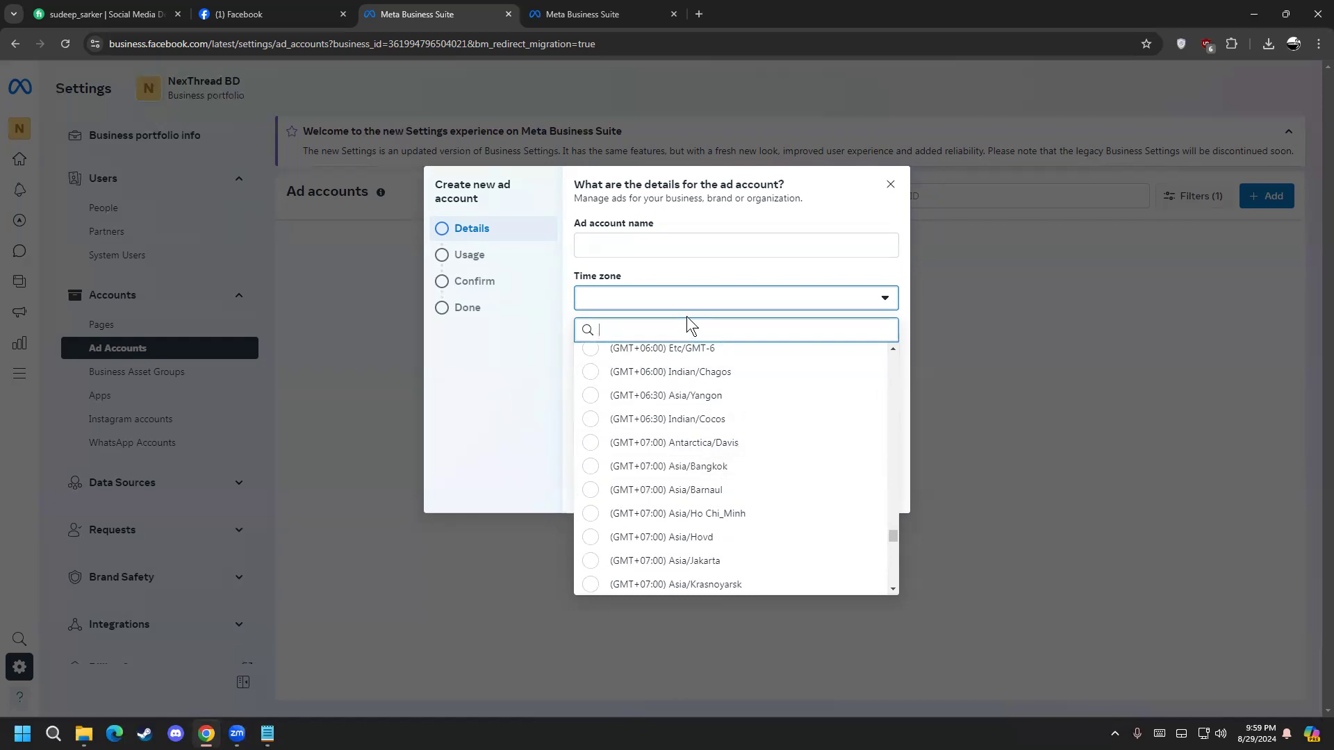
# Set the new ad account's time zone to (GMT+06:00) Asia/Dhaka, and cancel creating the account
pyautogui.write('dh')
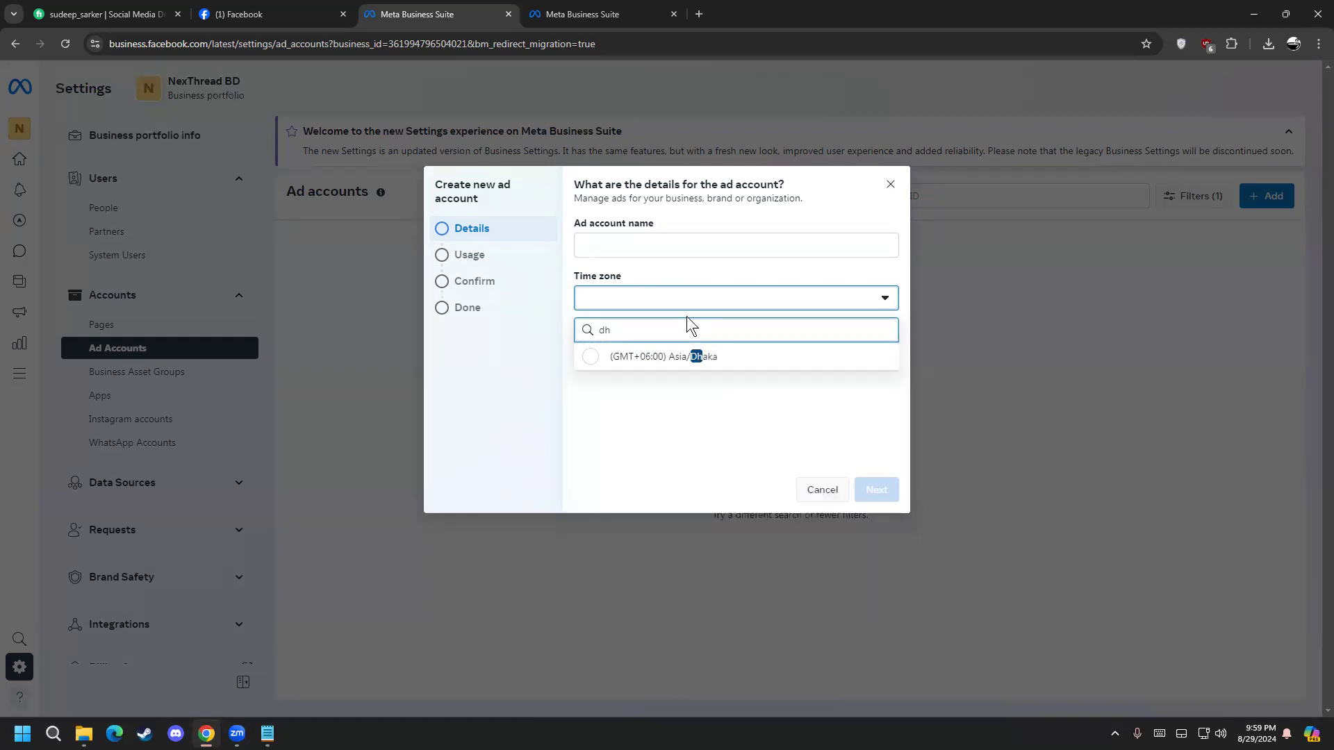
pyautogui.click(594, 358)
pyautogui.click(640, 355)
pyautogui.click(639, 359)
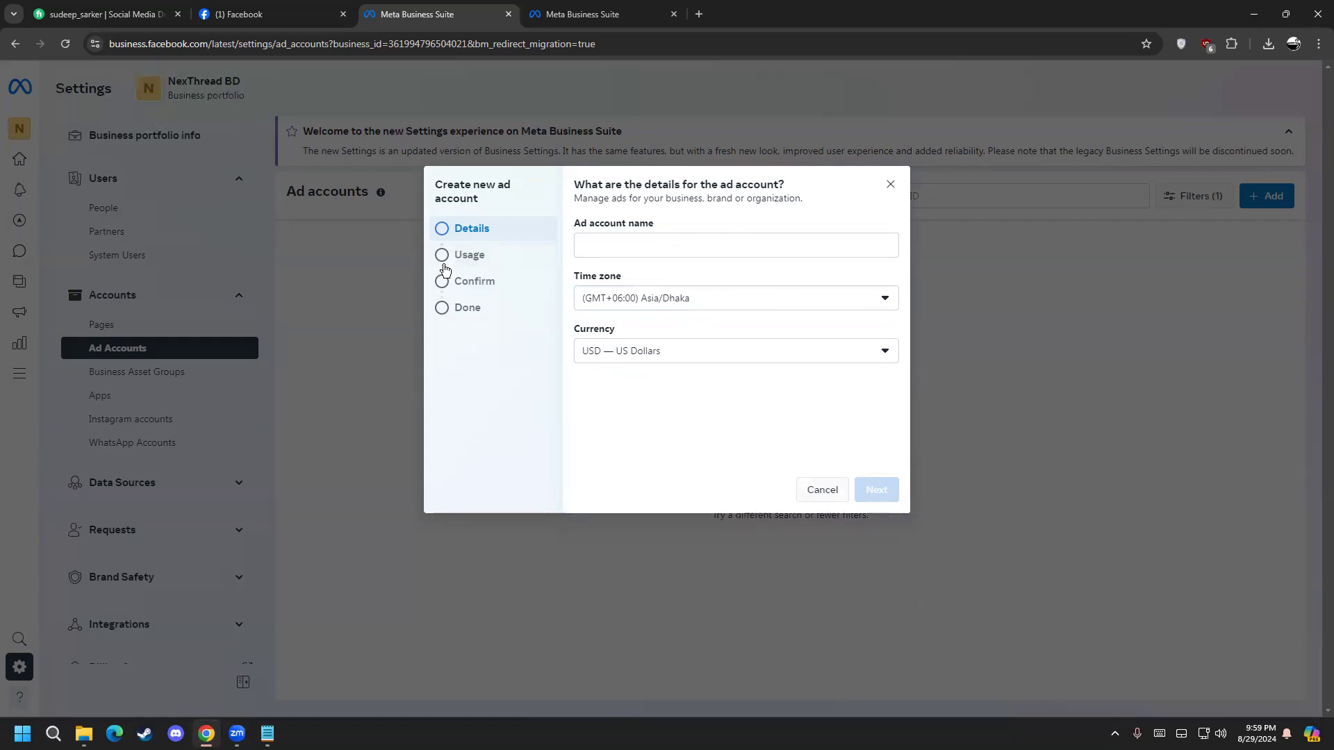
pyautogui.click(817, 493)
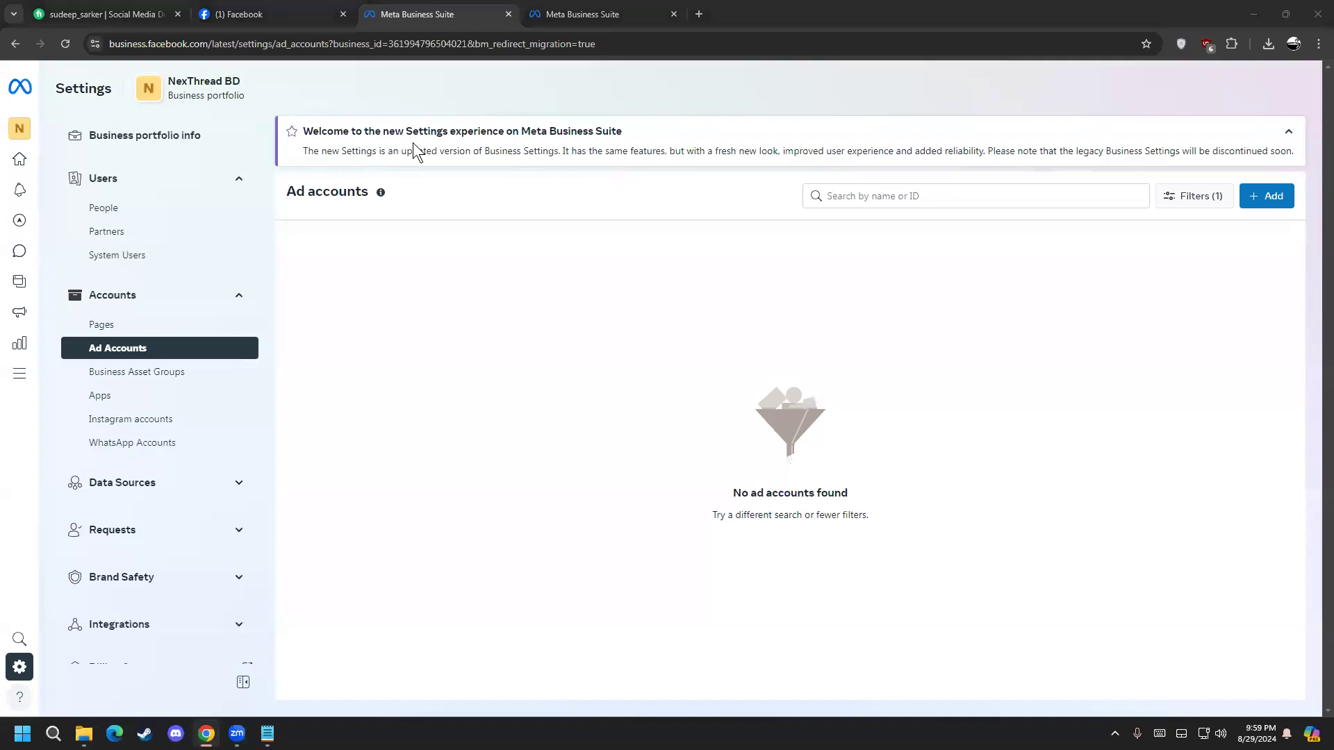
# Examine the Business Asset Groups introduction and the Apps settings of the NexThread BD portfolio
pyautogui.click(157, 370)
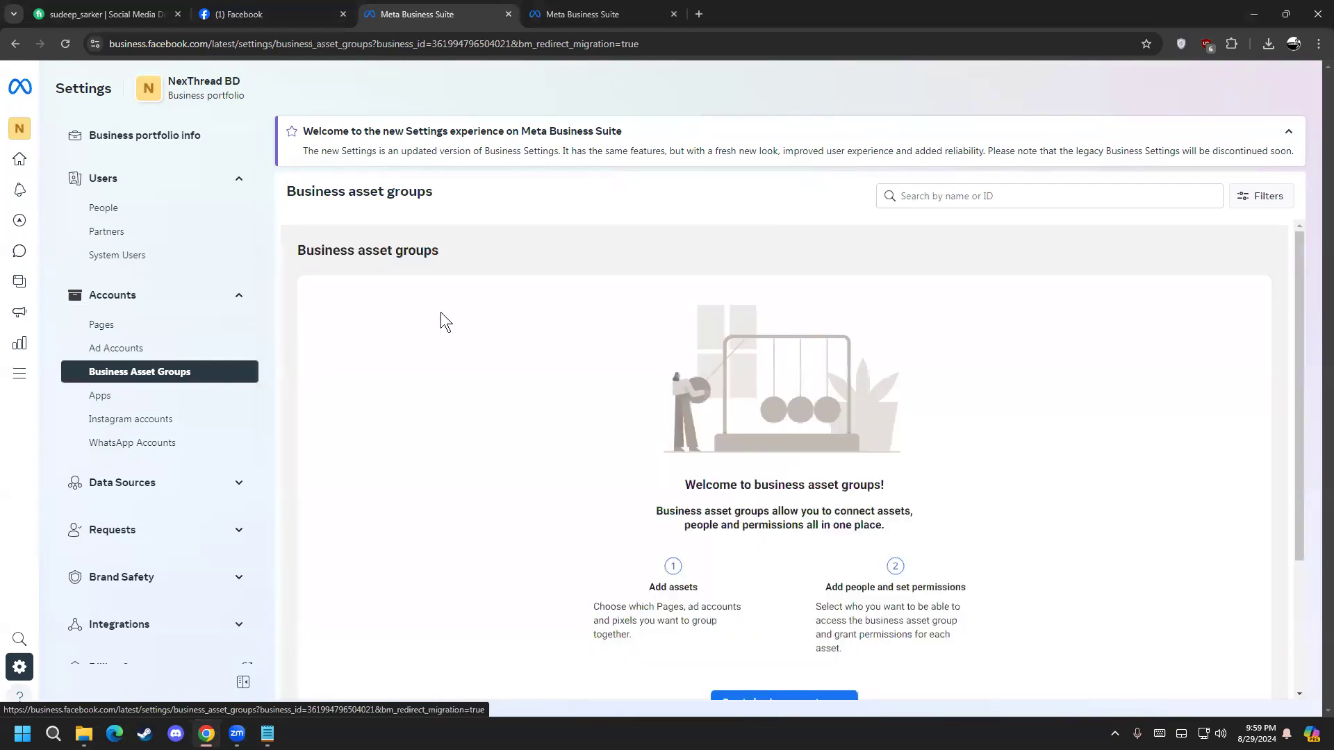
pyautogui.scroll(-2, 600, 566)
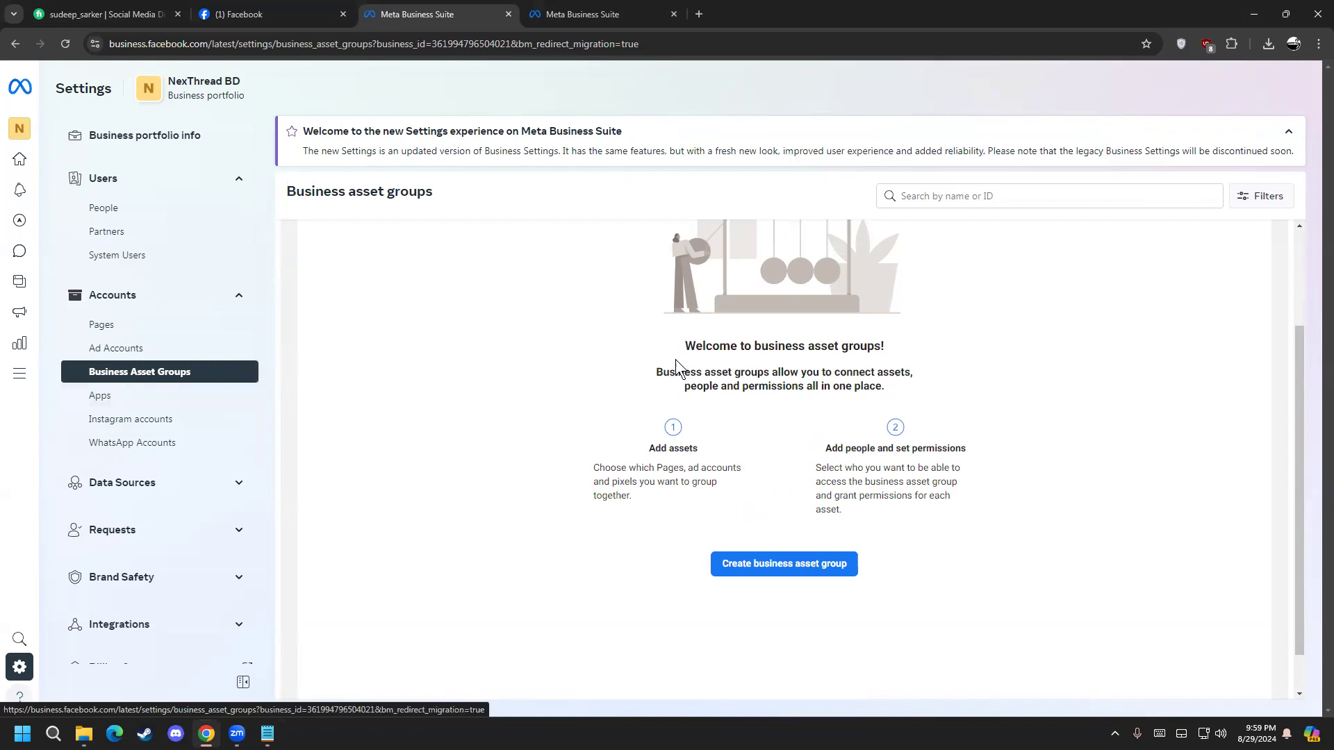
pyautogui.moveTo(697, 369); pyautogui.dragTo(742, 369)
pyautogui.click(779, 420)
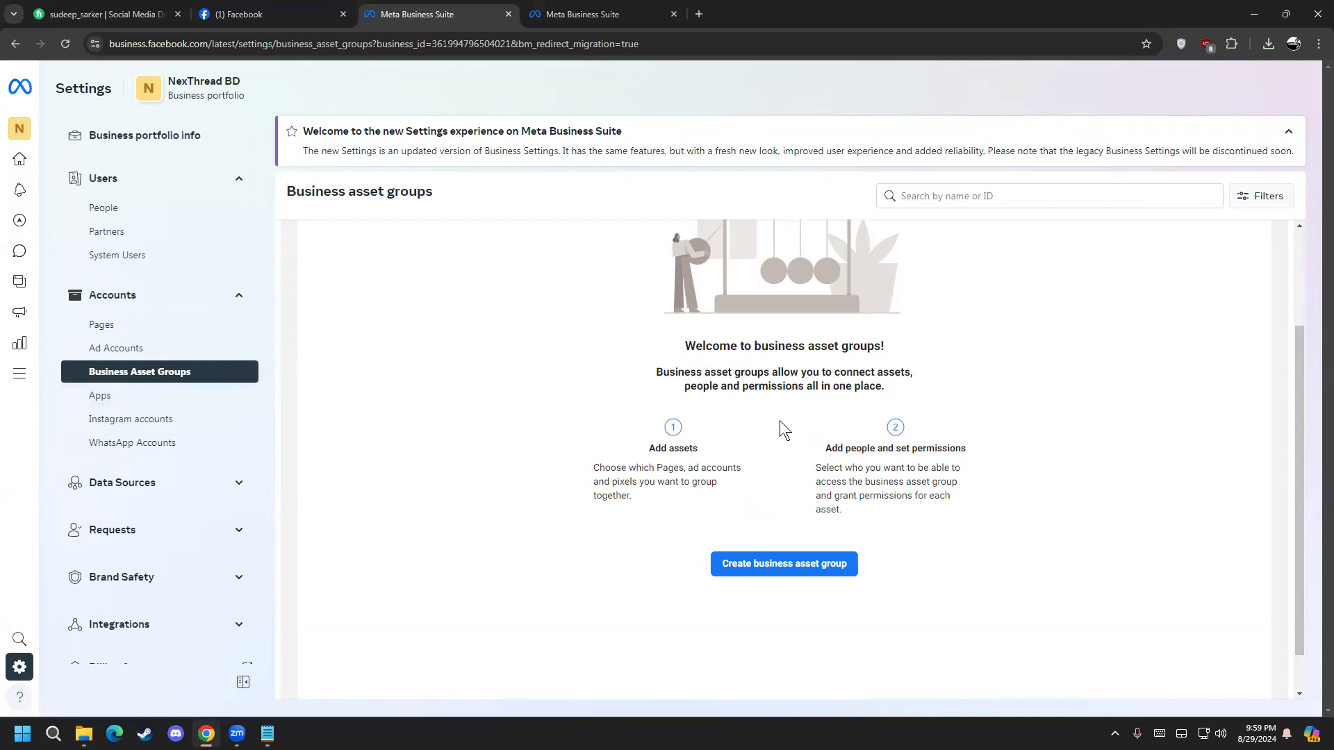
pyautogui.click(123, 396)
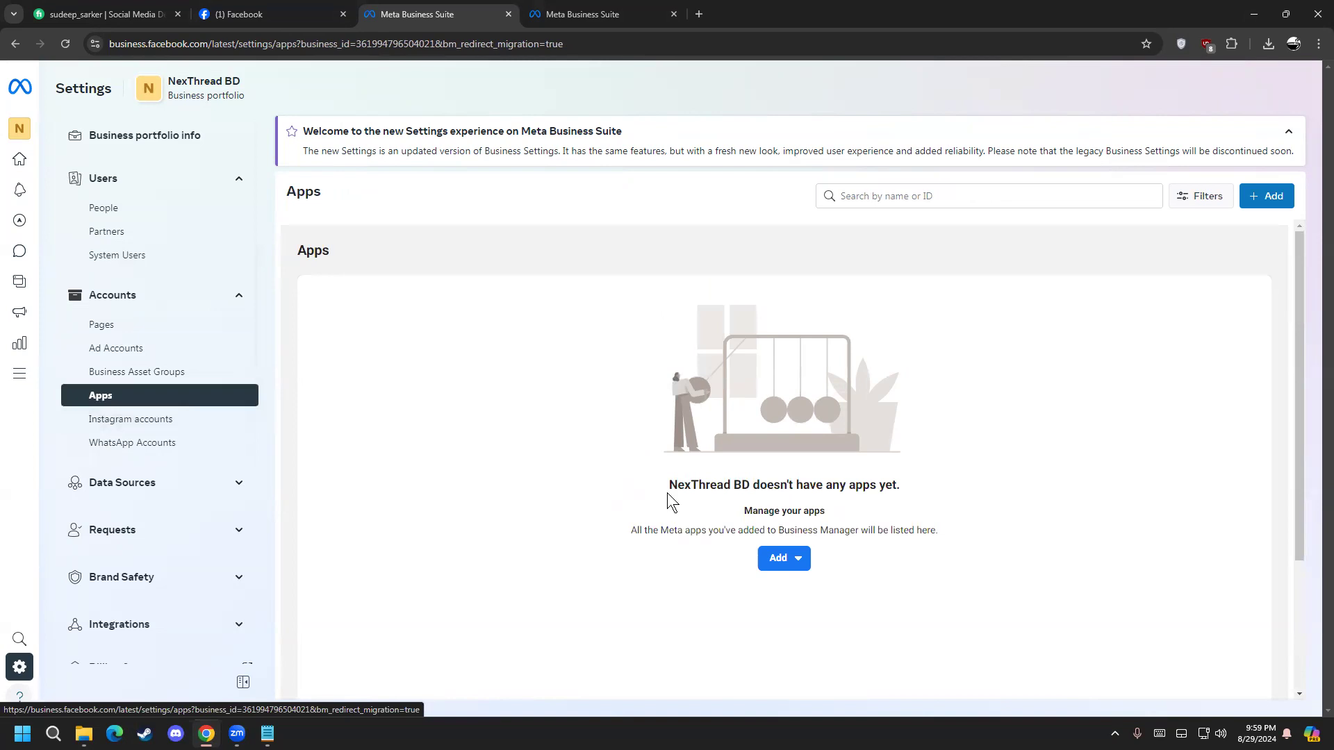
# Return to the portfolio's Ad Accounts settings and open the details form for creating a new ad account
pyautogui.click(132, 349)
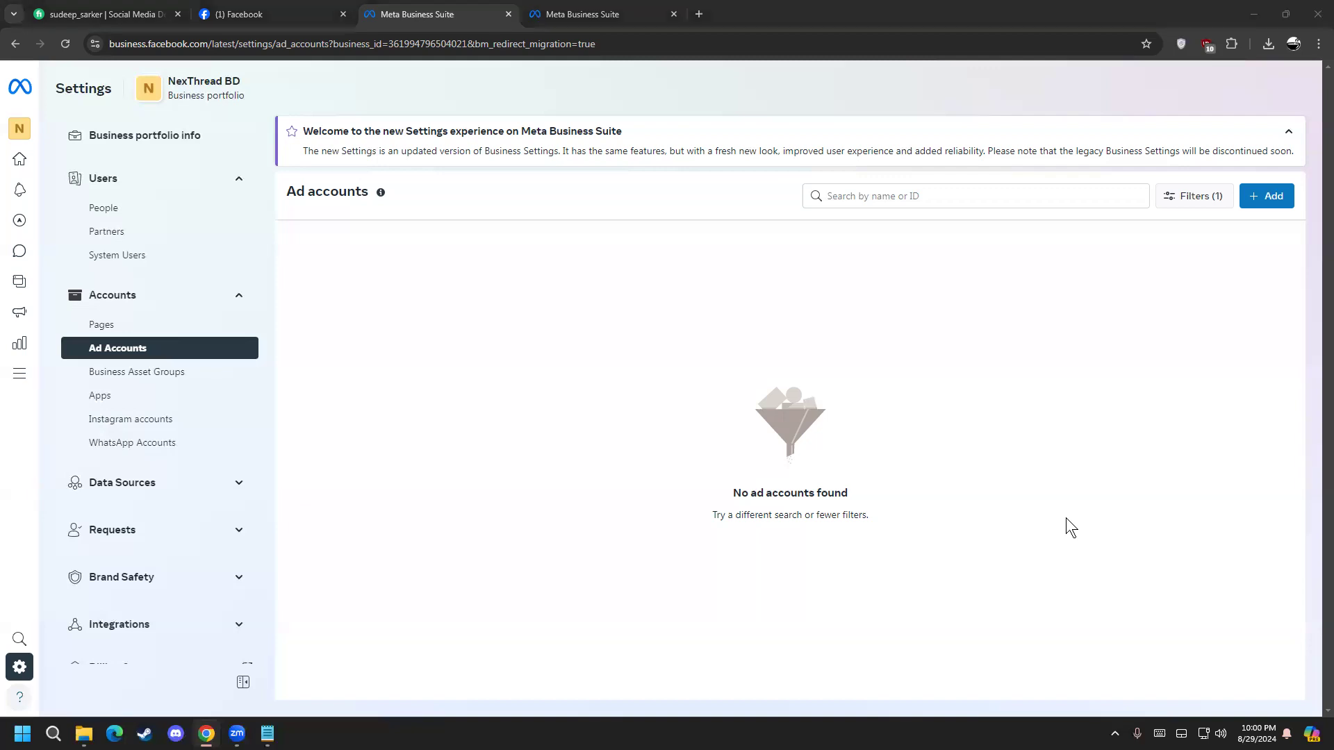
pyautogui.click(1267, 197)
pyautogui.click(698, 257)
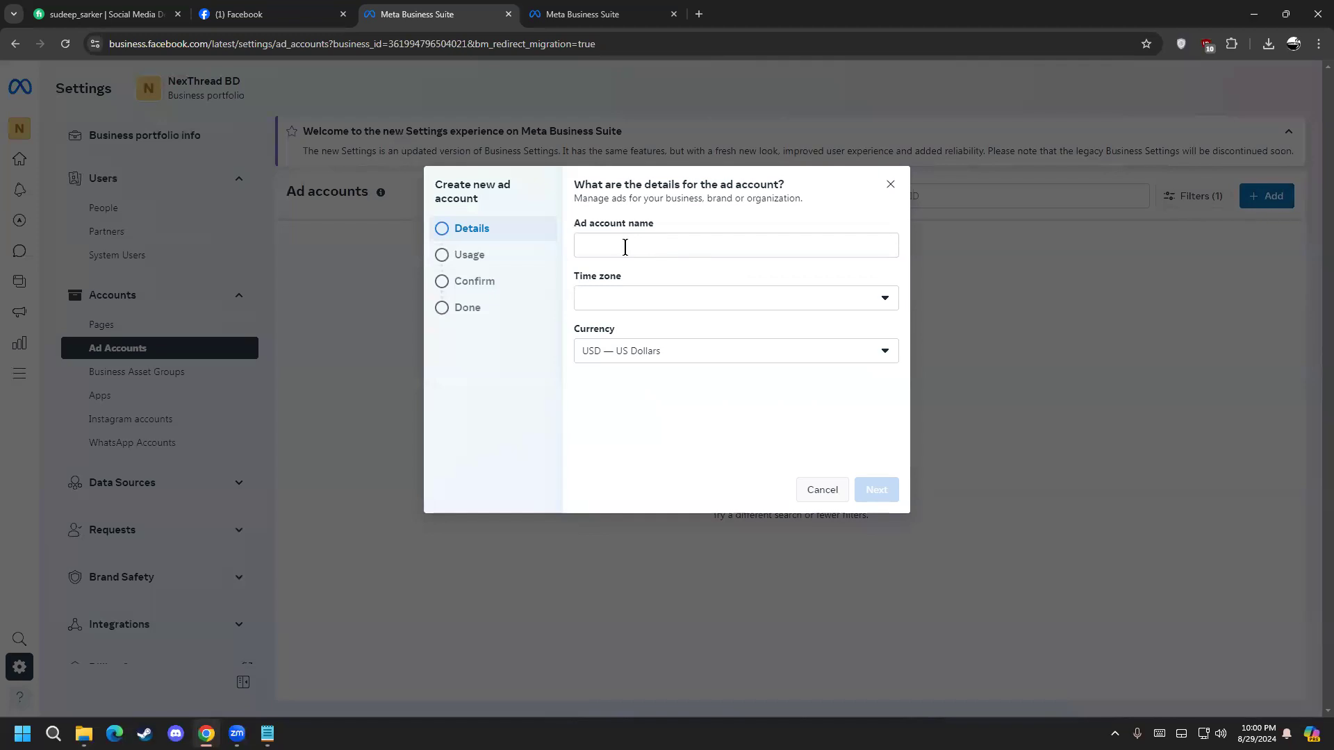
# Switch to the other Meta Business Suite tab and search the web for "fake card generator"
pyautogui.click(646, 11)
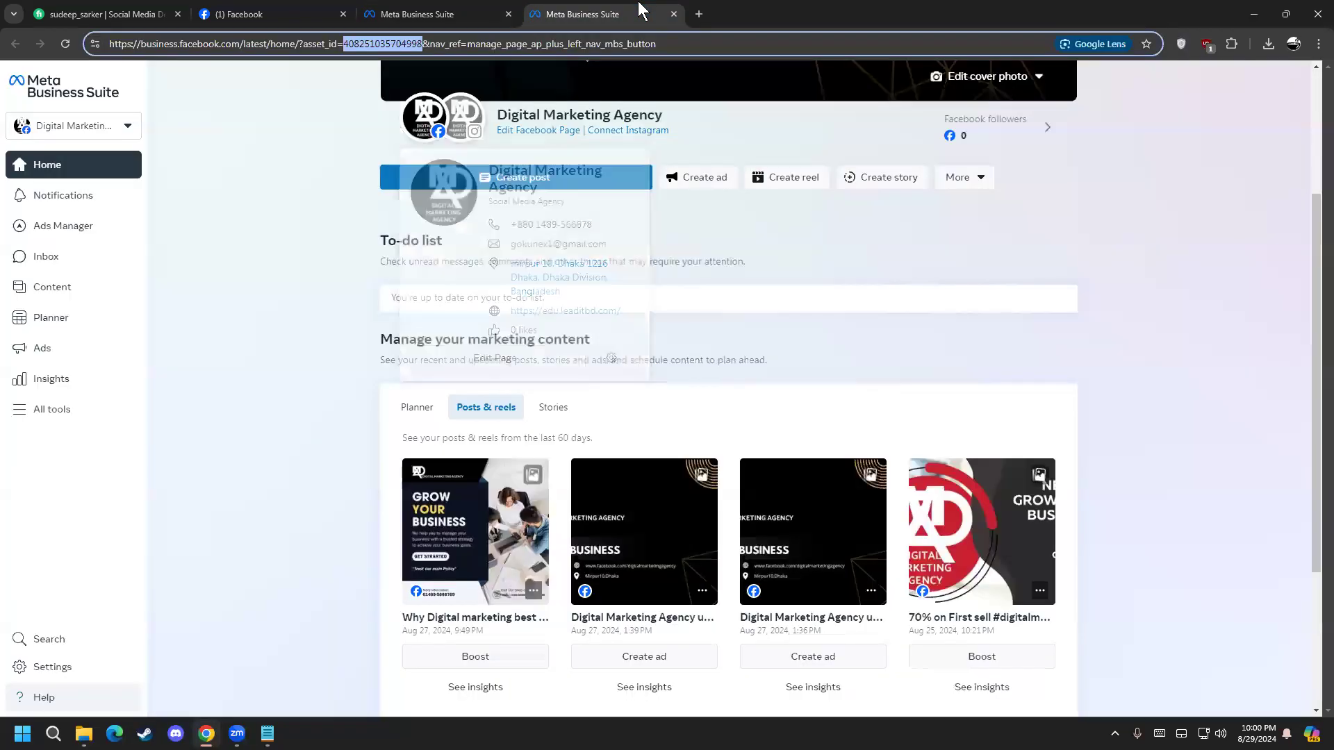
pyautogui.click(610, 44)
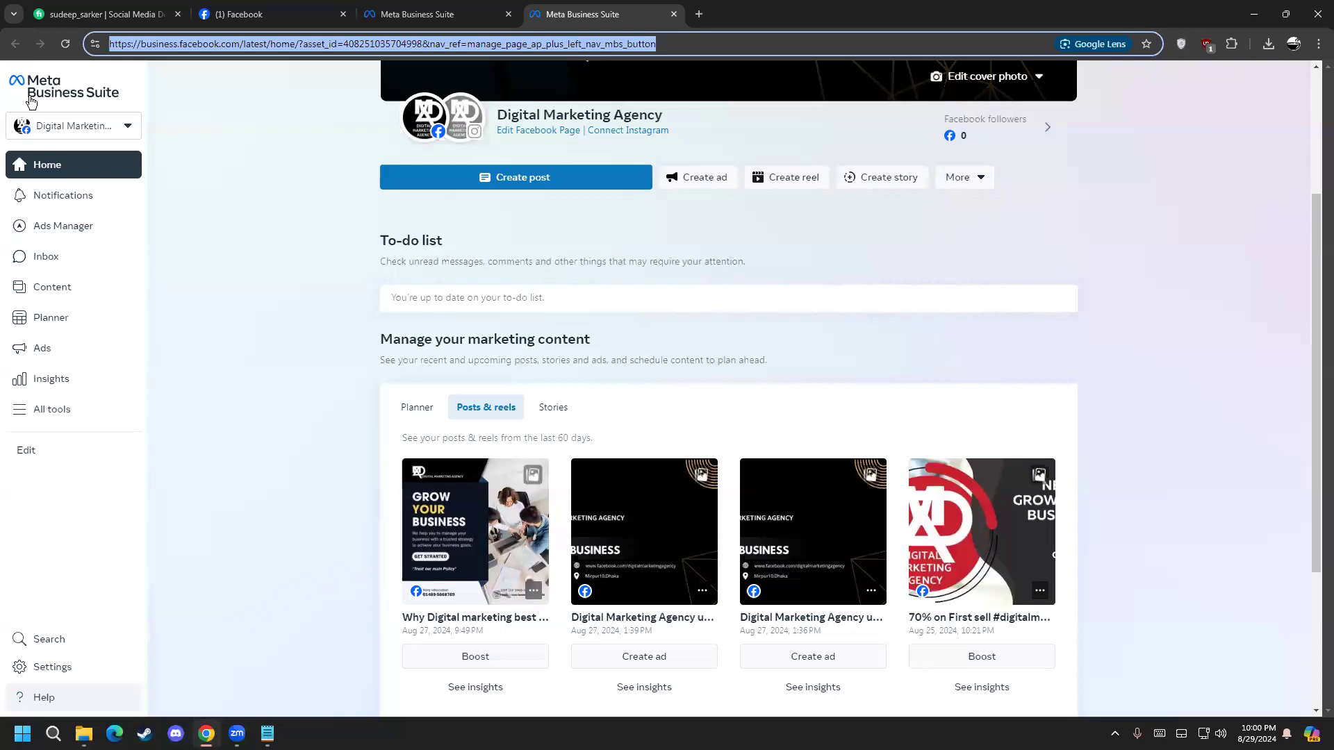
pyautogui.write('fake card gen')
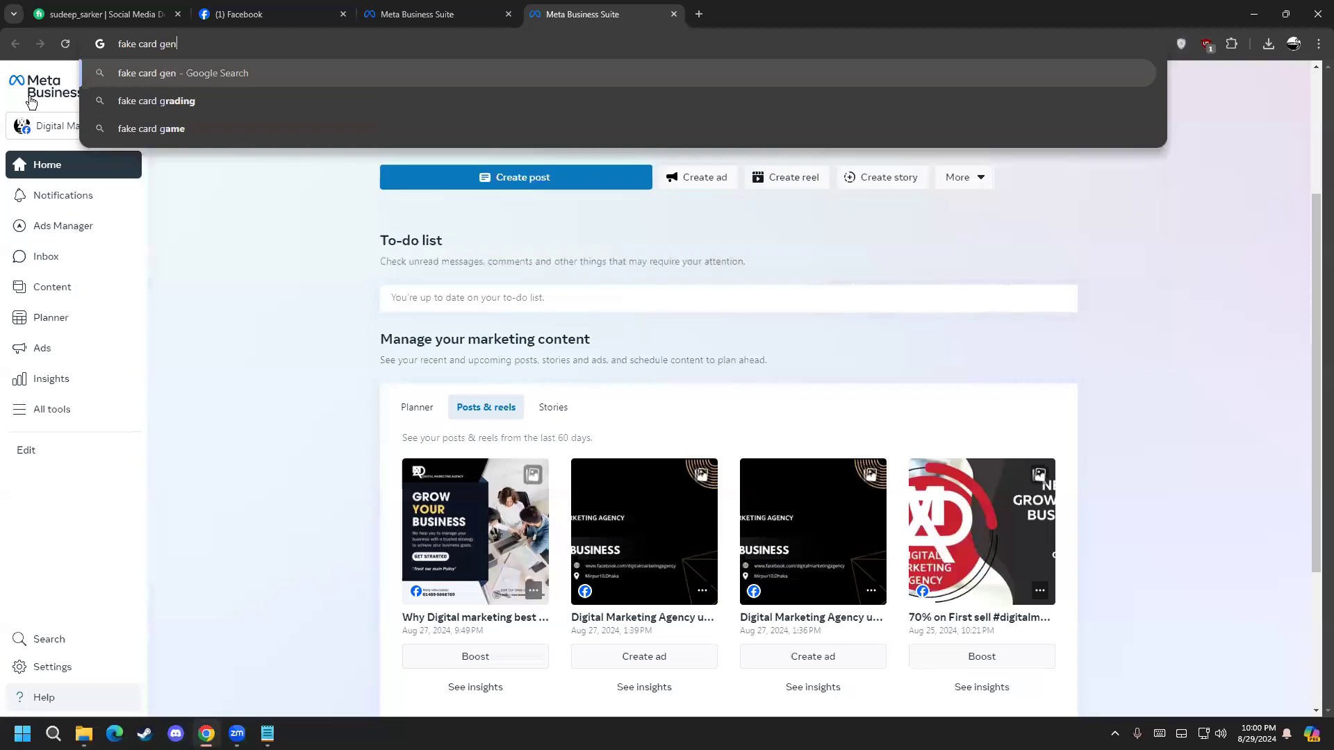
pyautogui.write('erator')
pyautogui.press('Return')
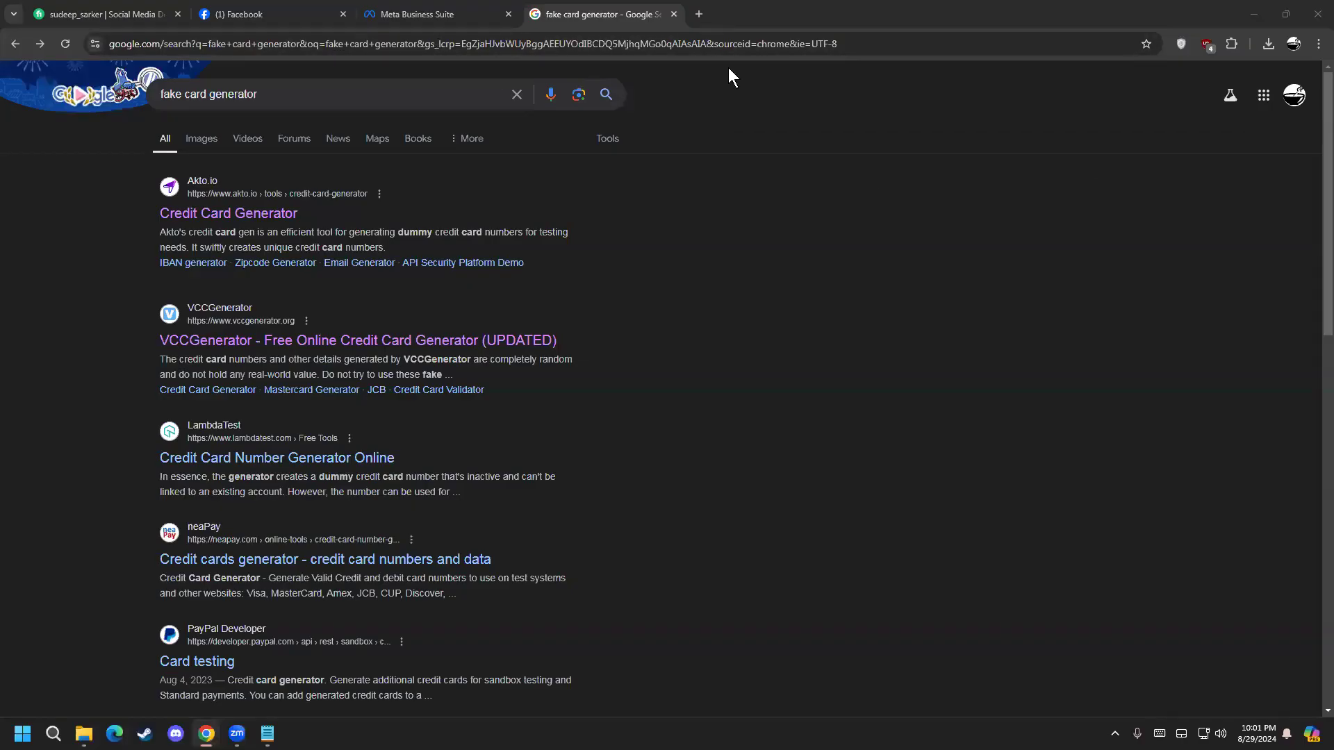
# Close the search results tab and dismiss the form for creating a new ad account
pyautogui.press('super+d')
pyautogui.click(206, 733)
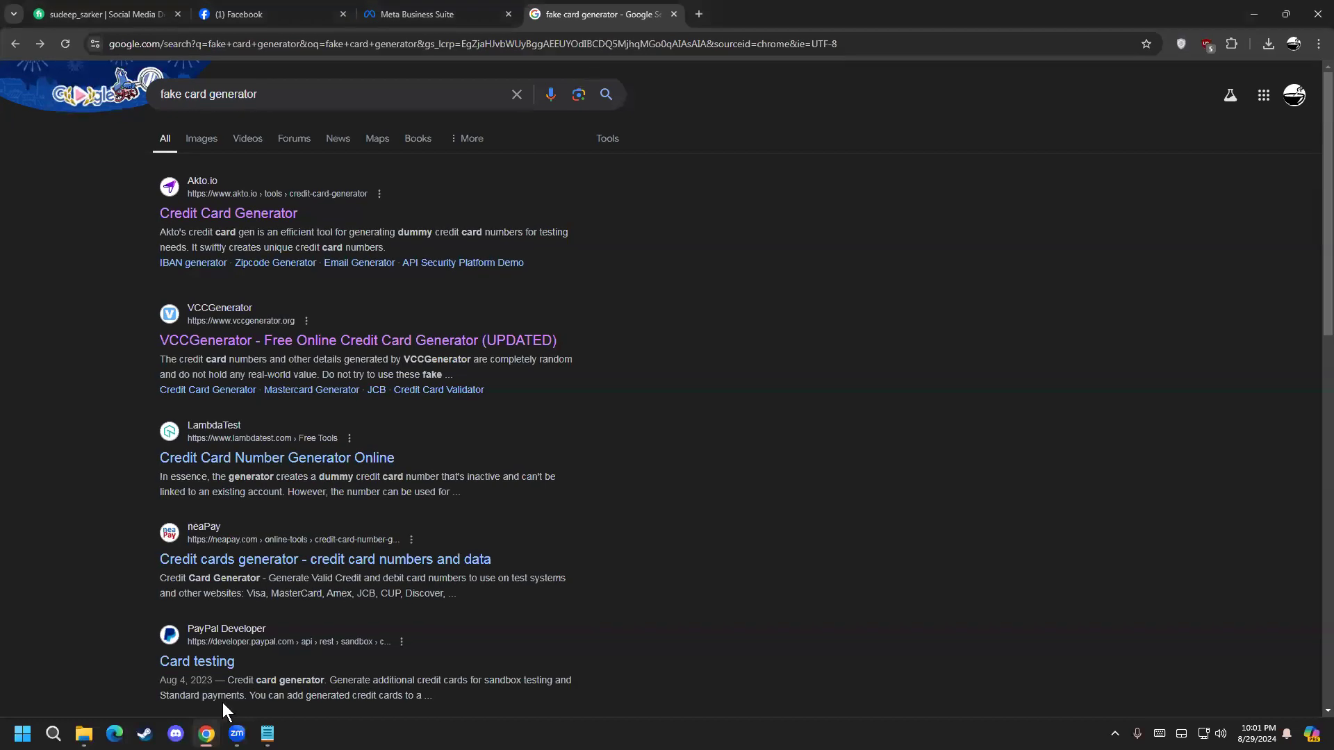
pyautogui.click(671, 14)
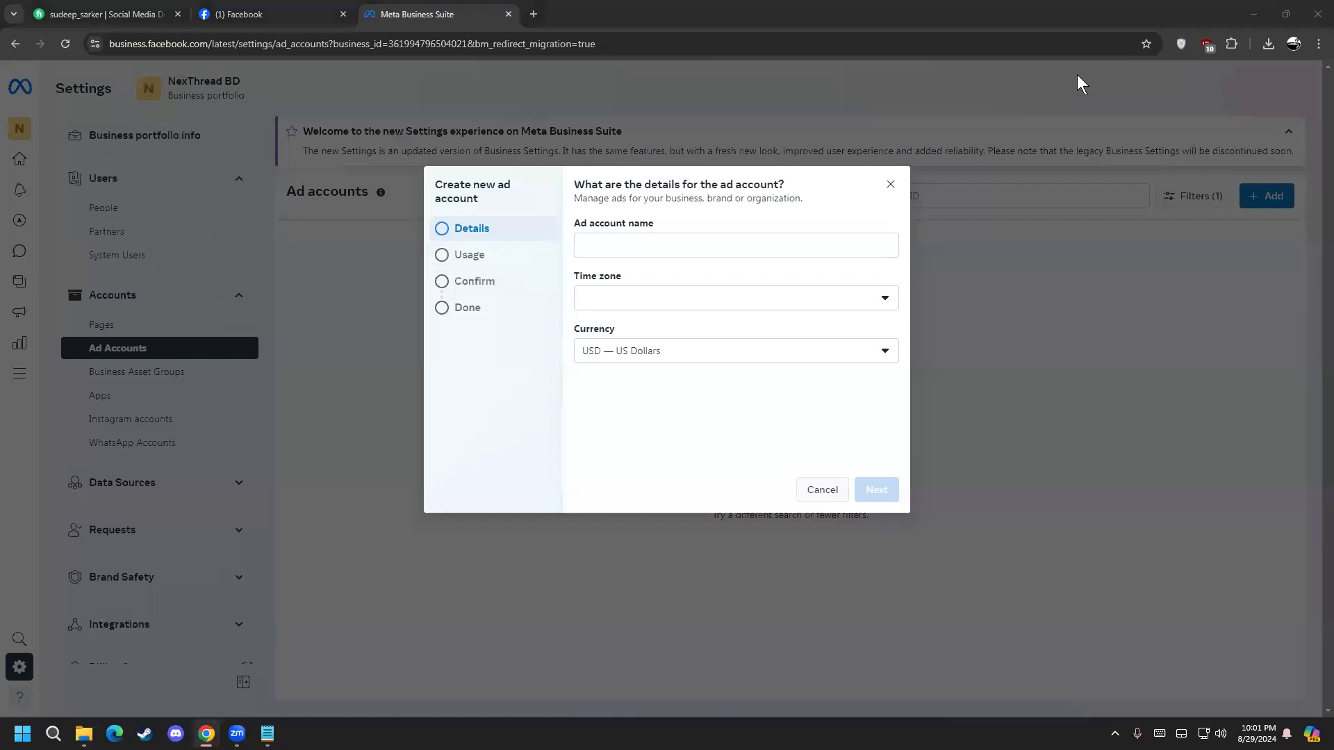
pyautogui.click(889, 183)
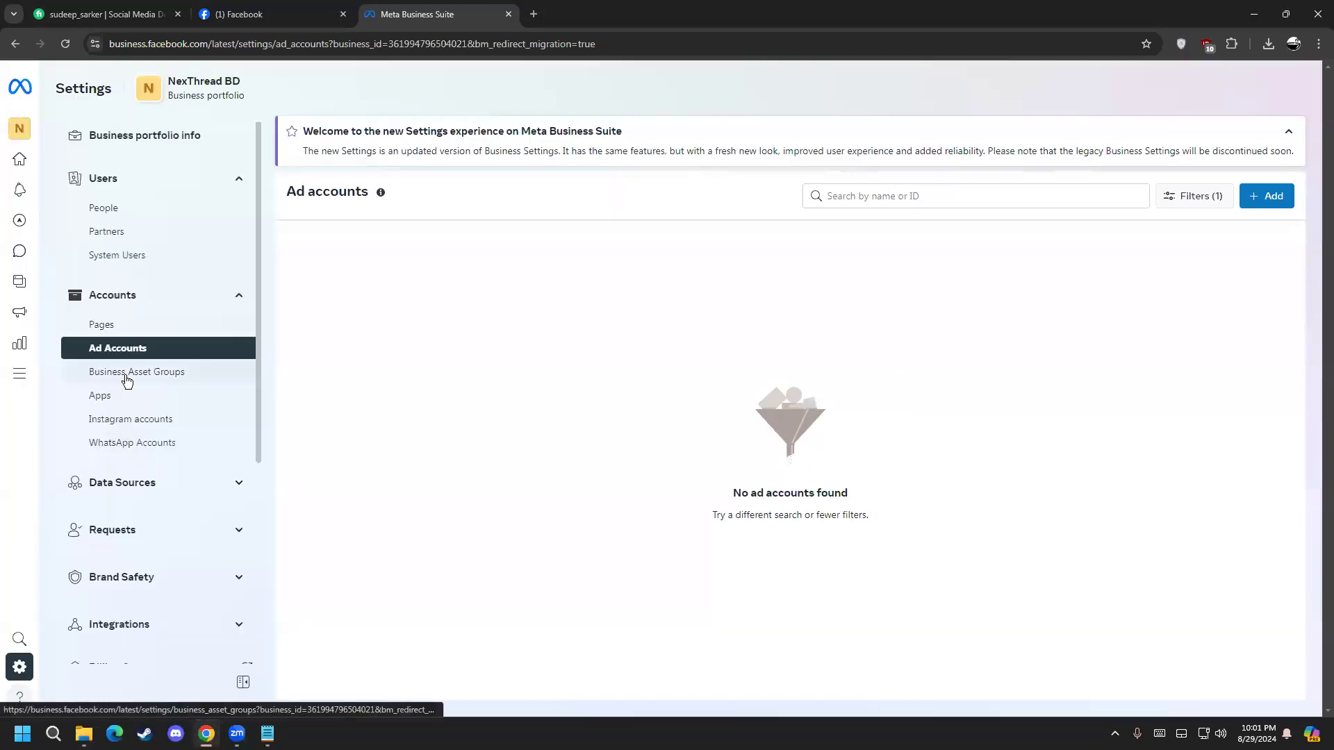
# View the Instagram accounts page and the WhatsApp accounts page in the NexThread BD portfolio settings
pyautogui.click(133, 422)
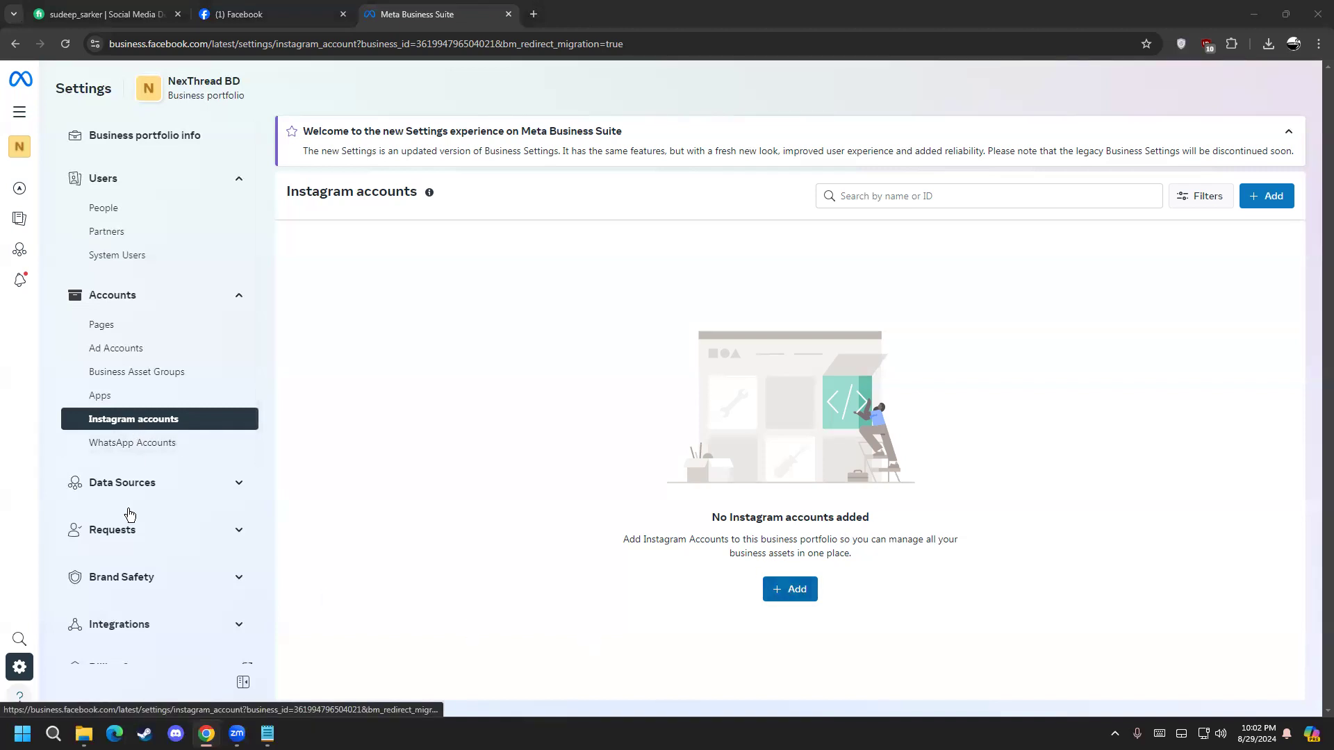
pyautogui.click(130, 444)
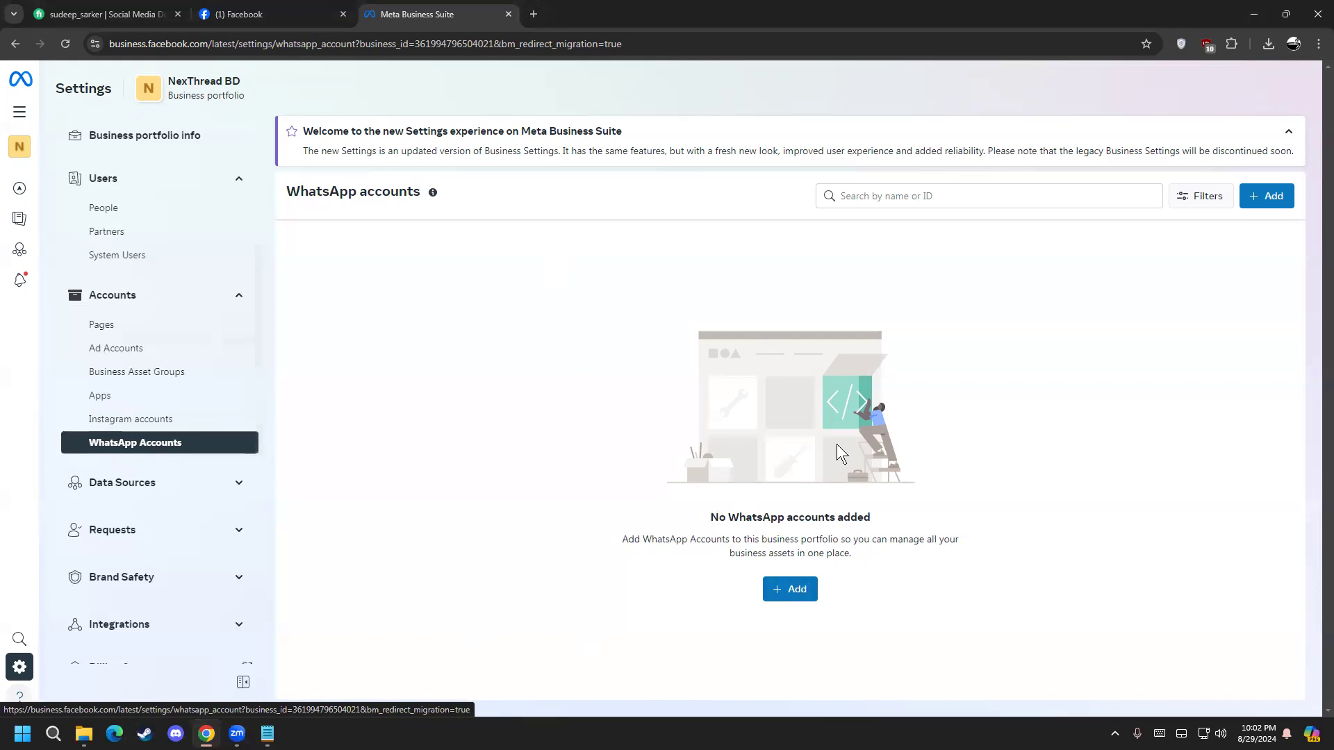
# Expand the Data Sources settings and examine the Catalogs page, highlighting the message about the portfolio's catalogs
pyautogui.scroll(-2, 251, 524)
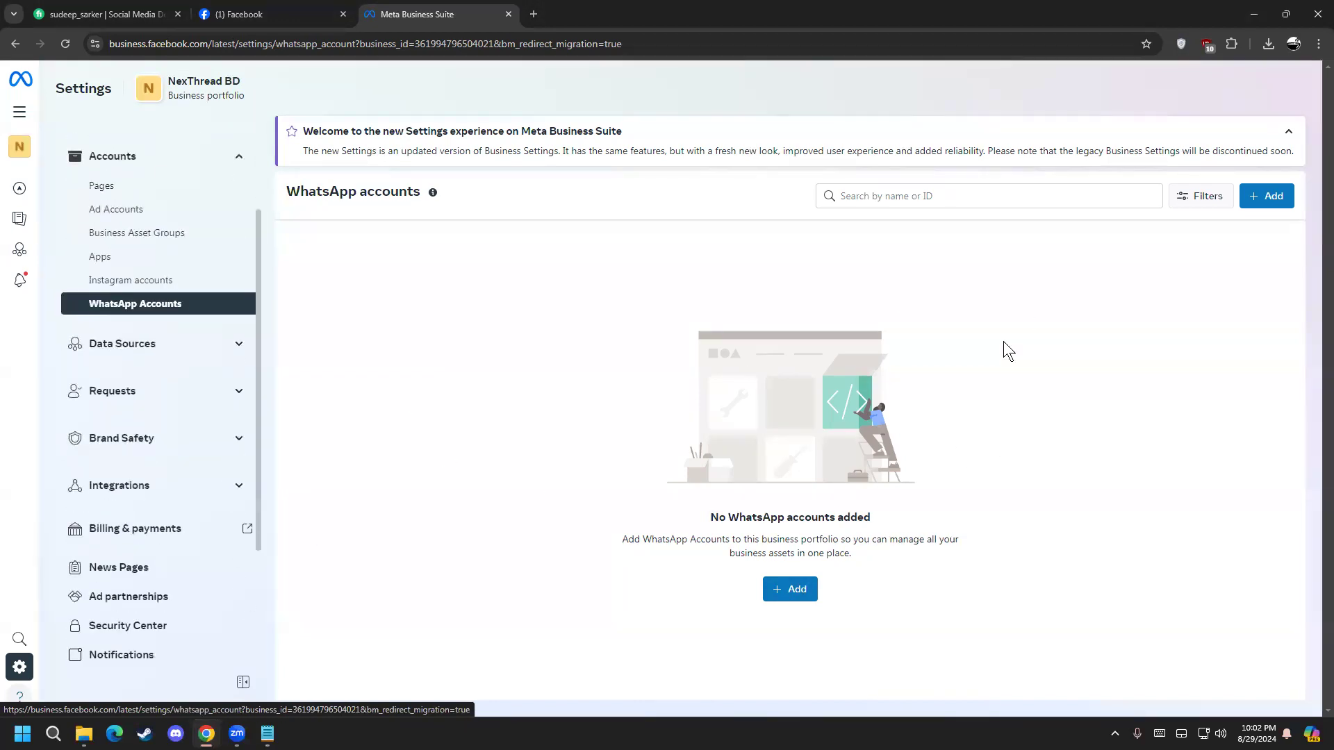
pyautogui.click(212, 345)
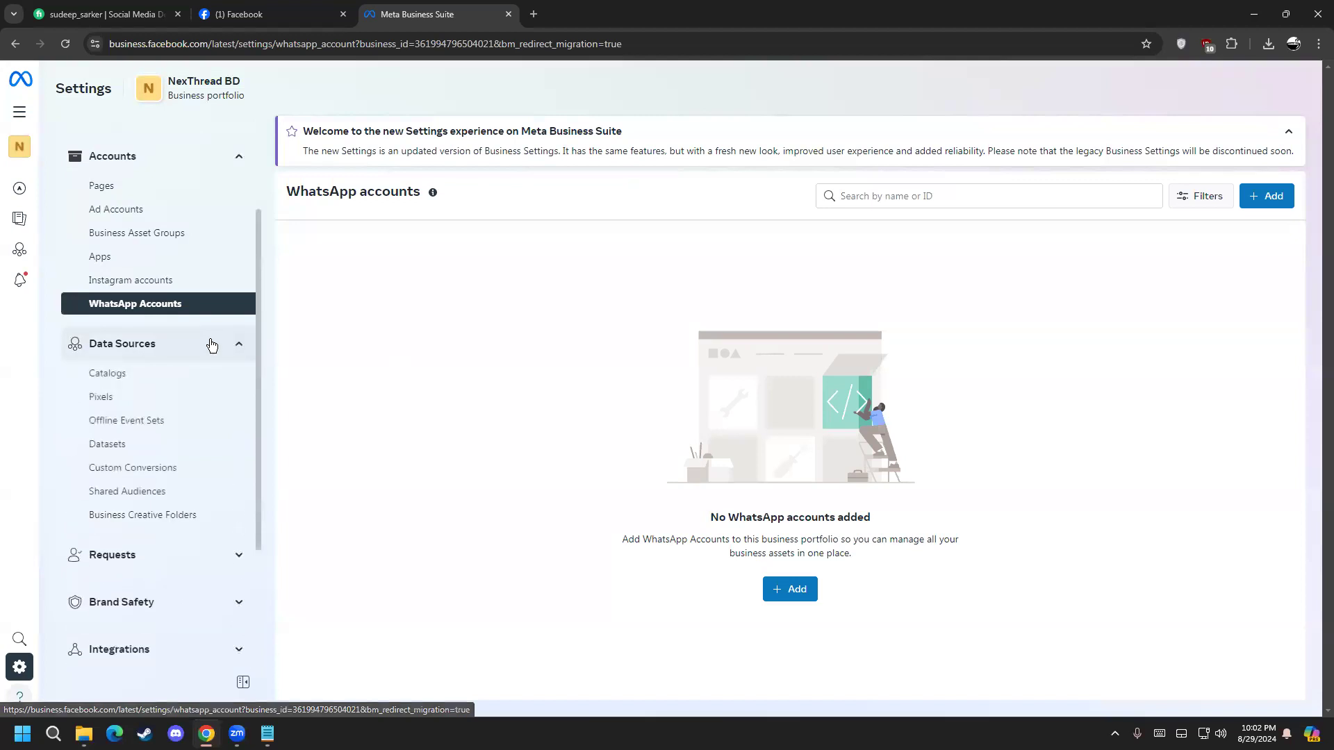
pyautogui.click(108, 375)
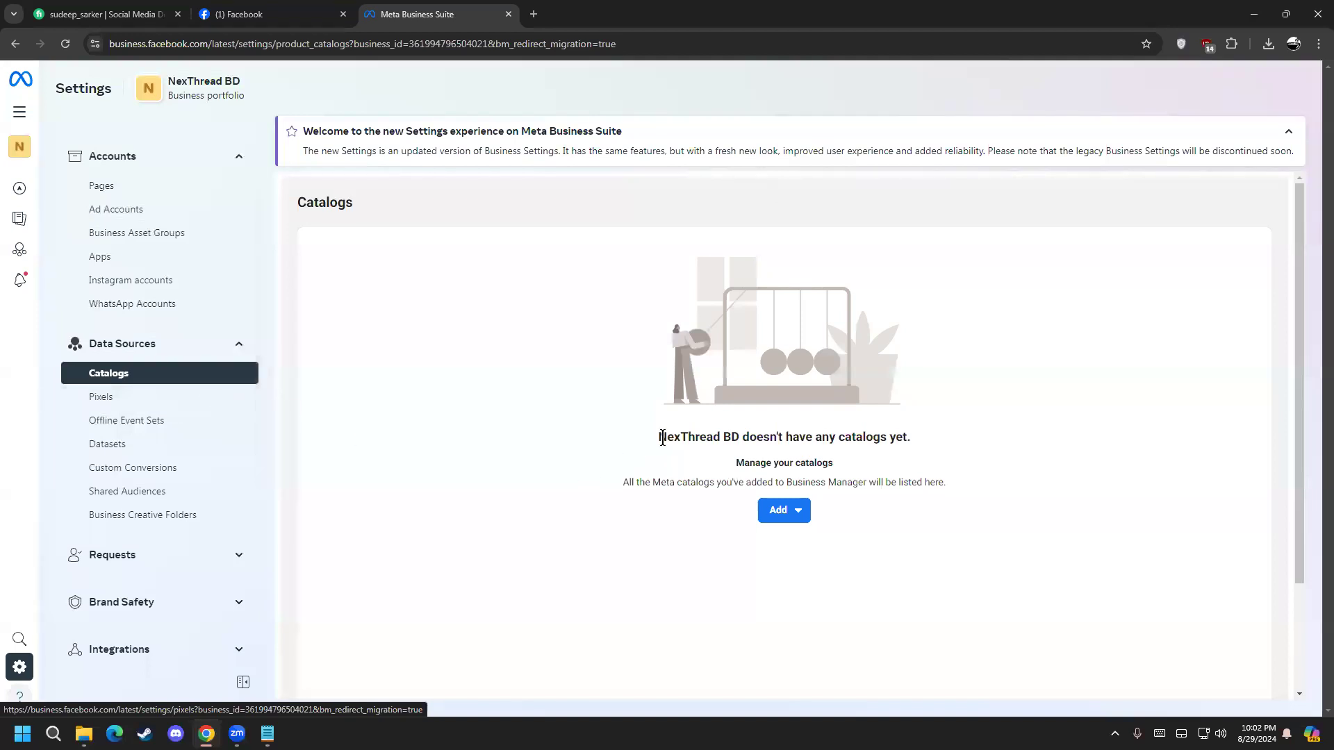
pyautogui.moveTo(645, 436); pyautogui.dragTo(861, 437)
pyautogui.click(694, 436)
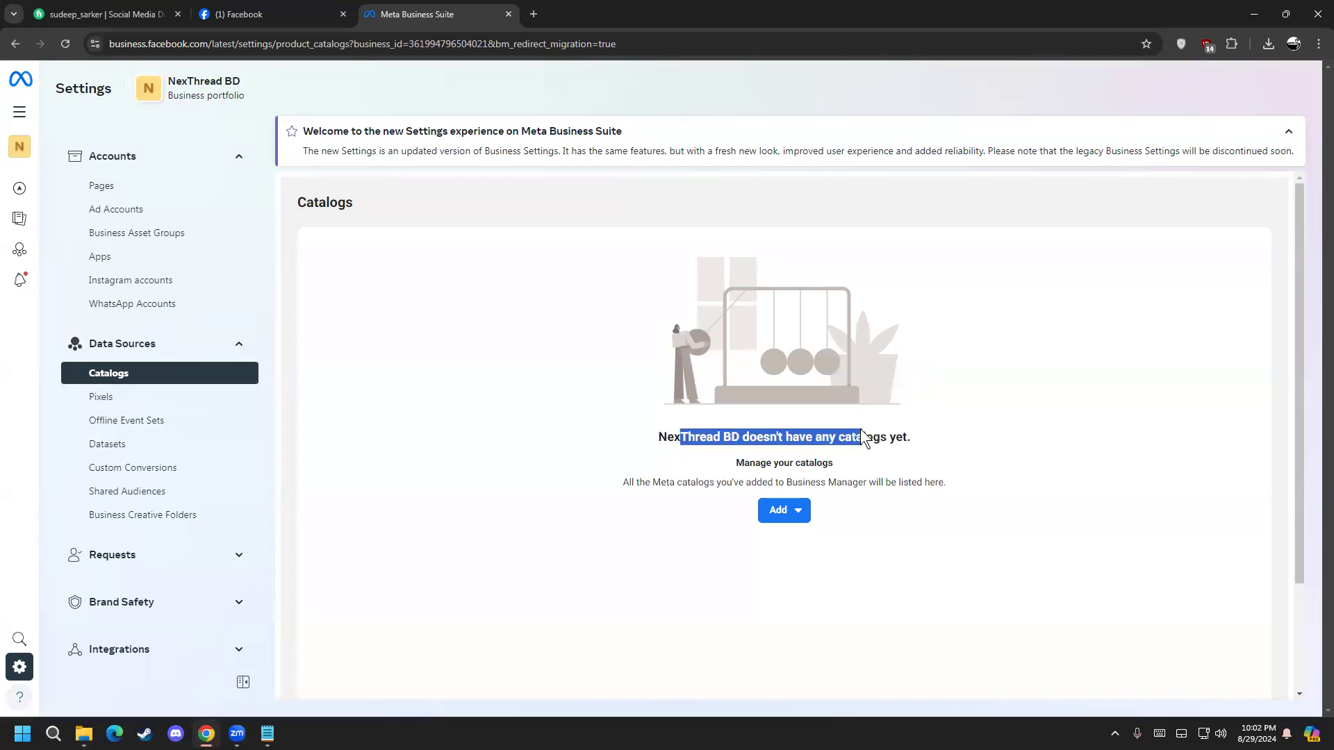
pyautogui.click(862, 438)
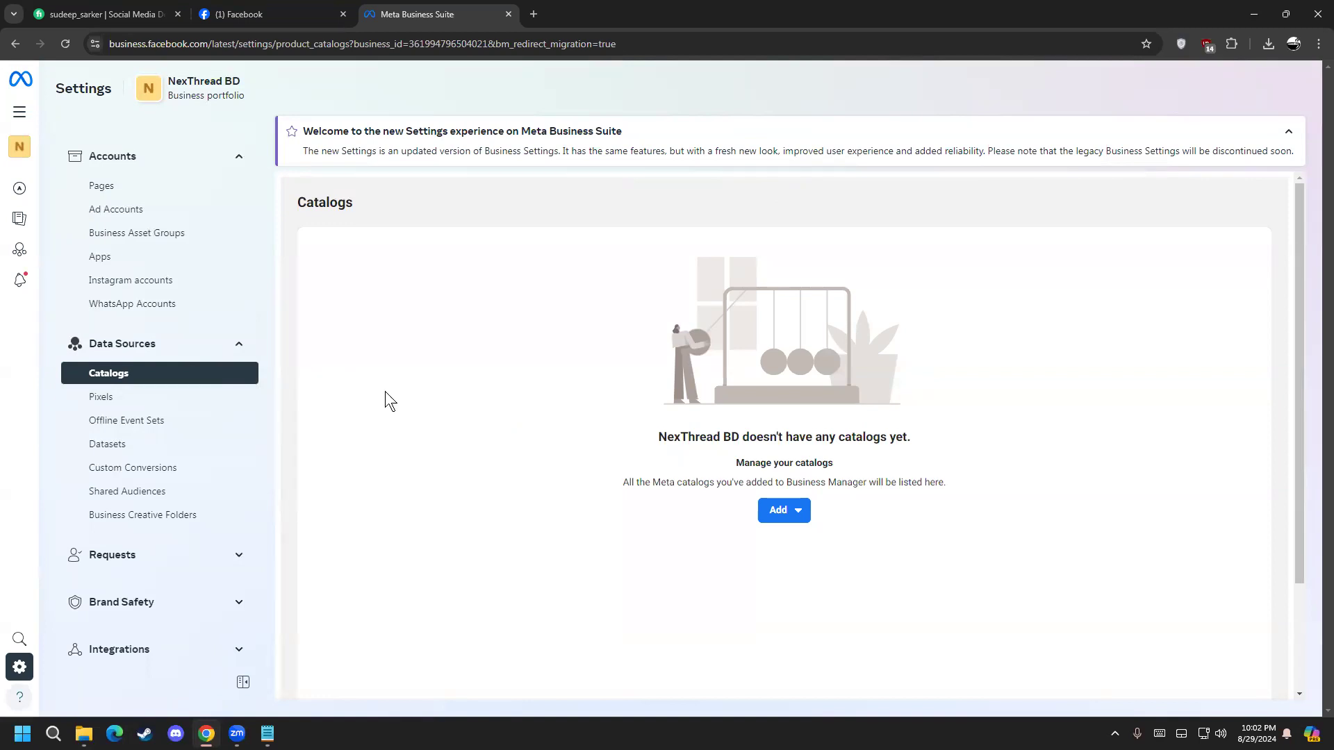
pyautogui.moveTo(668, 438)
pyautogui.mouseDown()
pyautogui.moveTo(903, 453)
pyautogui.moveTo(899, 434)
pyautogui.moveTo(684, 432)
pyautogui.mouseUp()
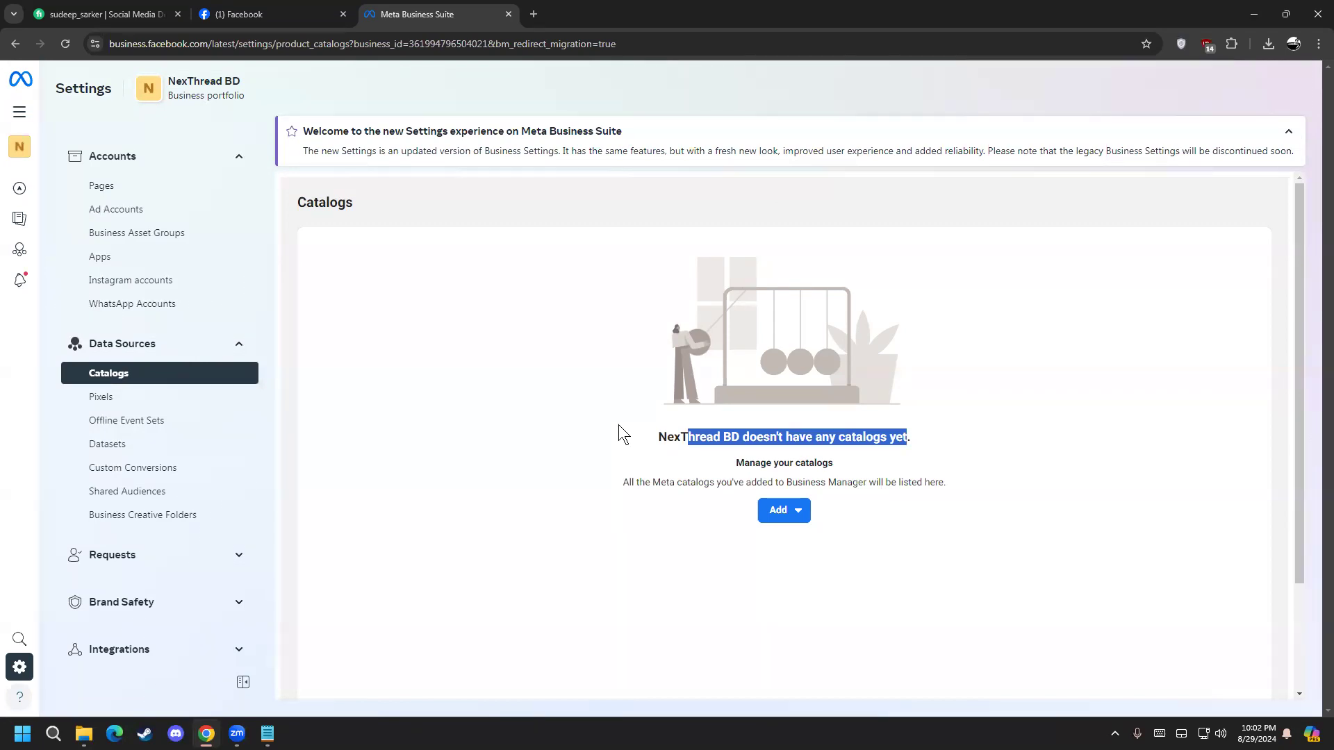
# View the Pixels page and the Offline Event Sets page among the data sources
pyautogui.click(151, 396)
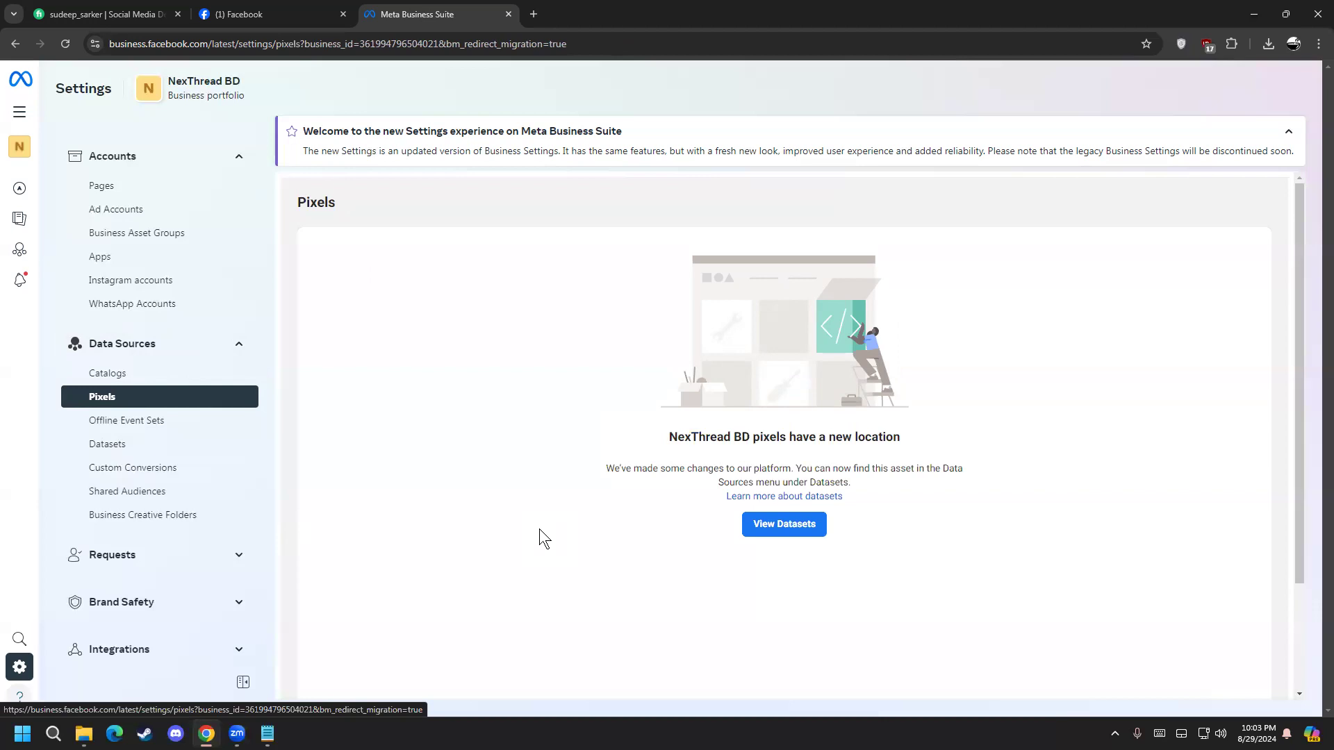
pyautogui.click(132, 422)
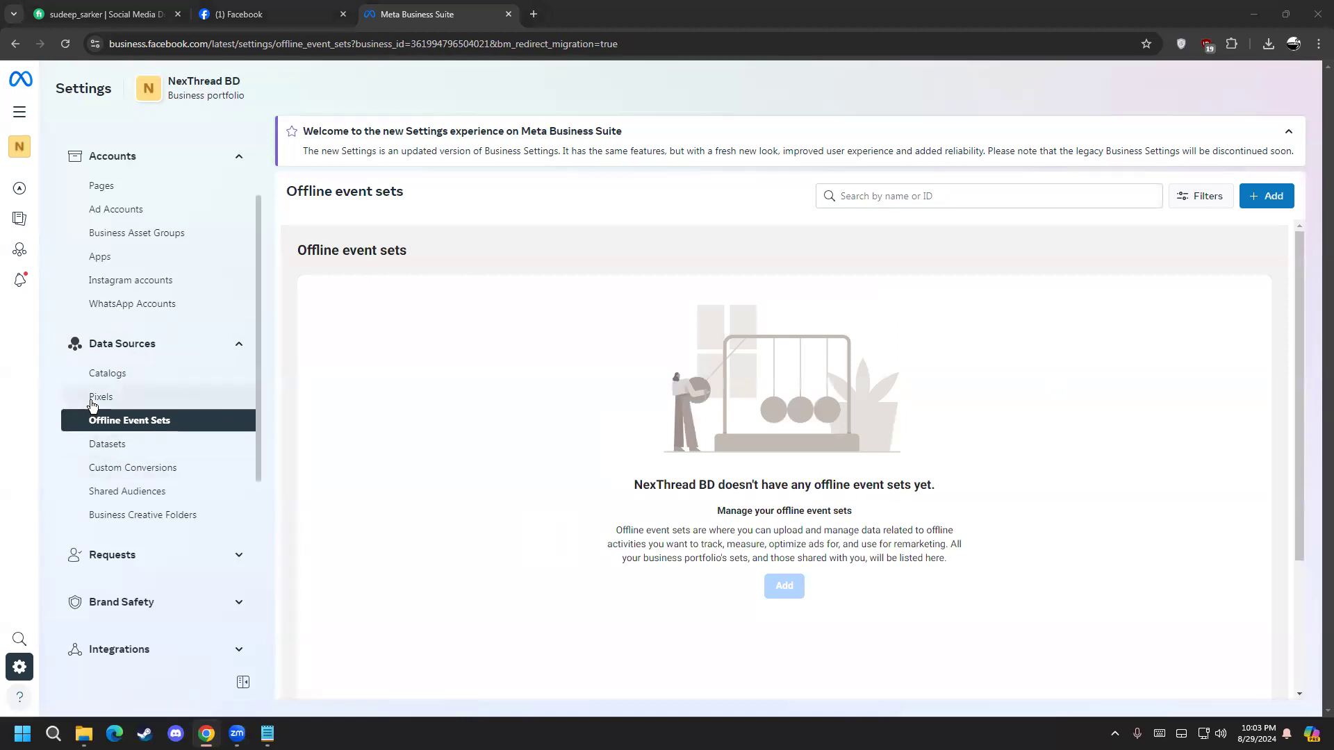
# Alternate repeatedly between the Instagram accounts and WhatsApp accounts pages to compare them, ending on Instagram accounts
pyautogui.click(147, 285)
pyautogui.click(167, 304)
pyautogui.click(171, 281)
pyautogui.click(185, 305)
pyautogui.click(178, 283)
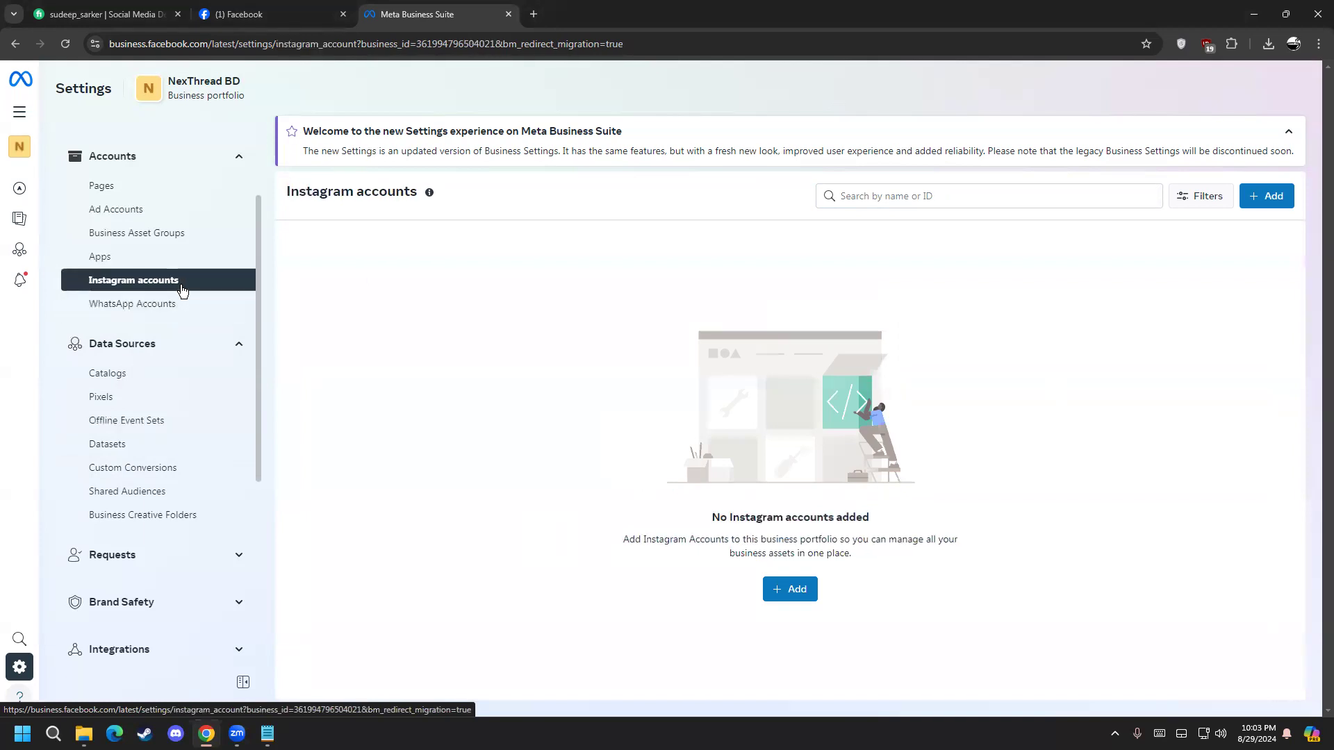
pyautogui.click(179, 304)
pyautogui.click(178, 283)
pyautogui.click(177, 304)
pyautogui.click(179, 284)
pyautogui.click(179, 303)
pyautogui.click(177, 285)
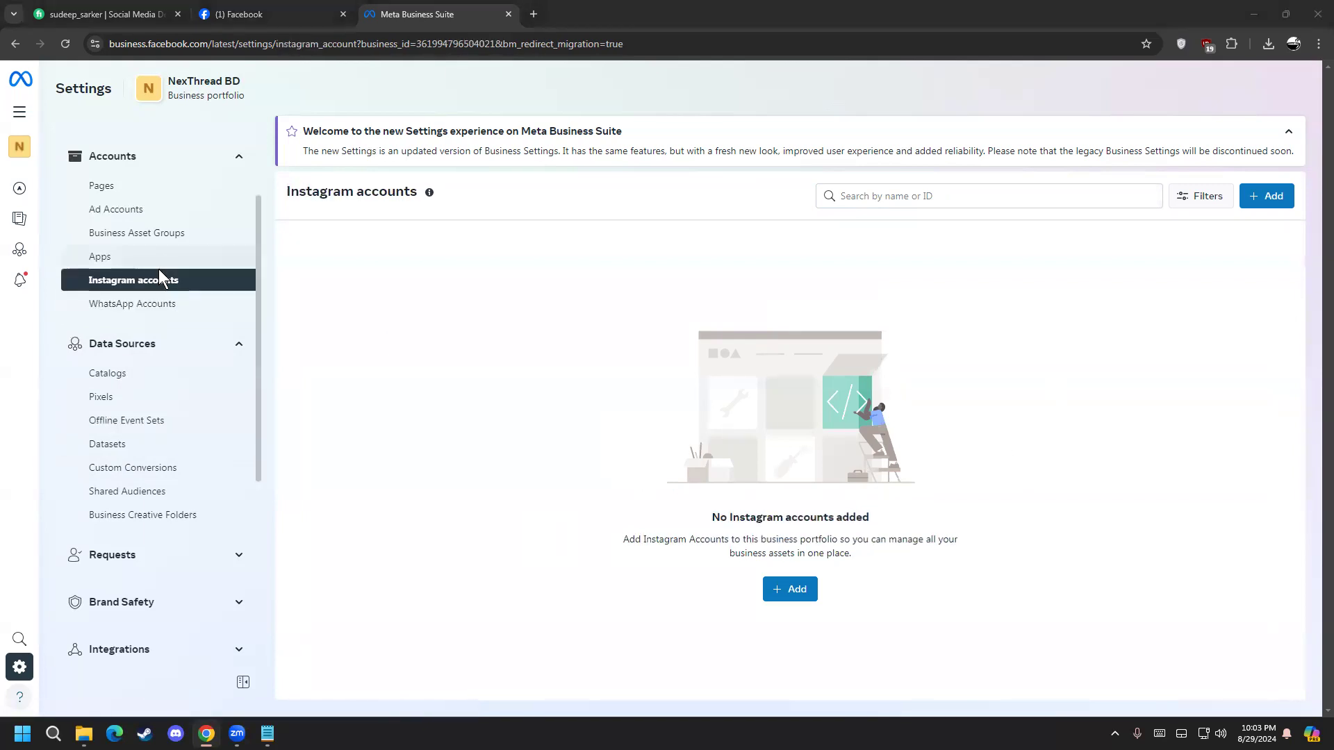
pyautogui.click(140, 304)
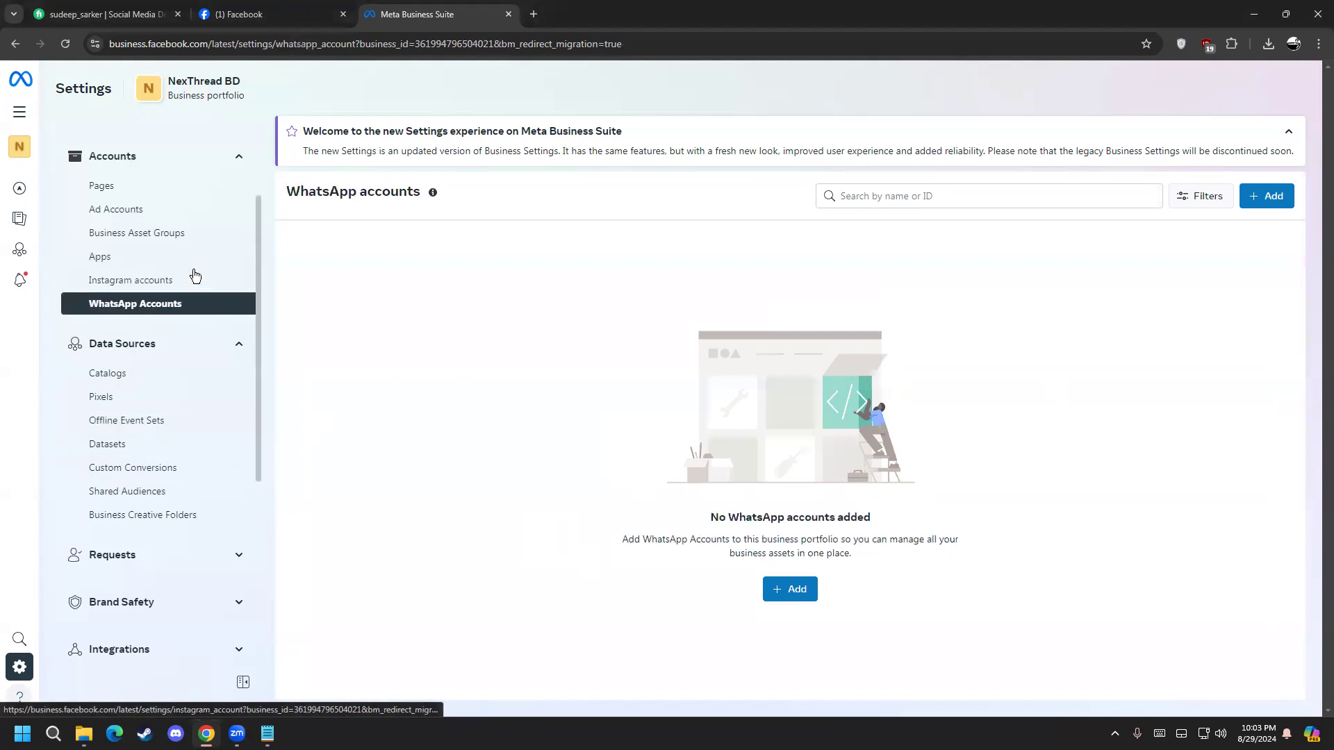
pyautogui.click(169, 279)
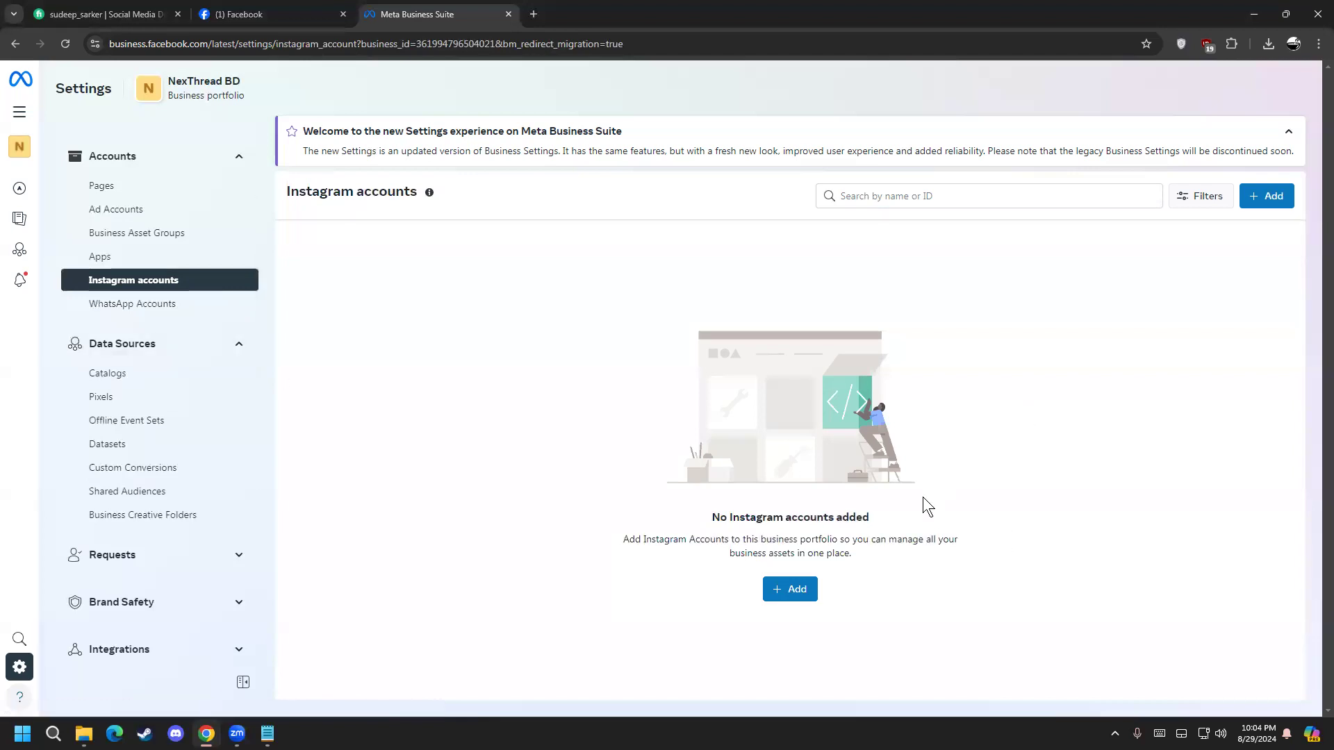
# Return to Offline Event Sets, check the Pixels page again, and go back to Offline Event Sets
pyautogui.click(187, 420)
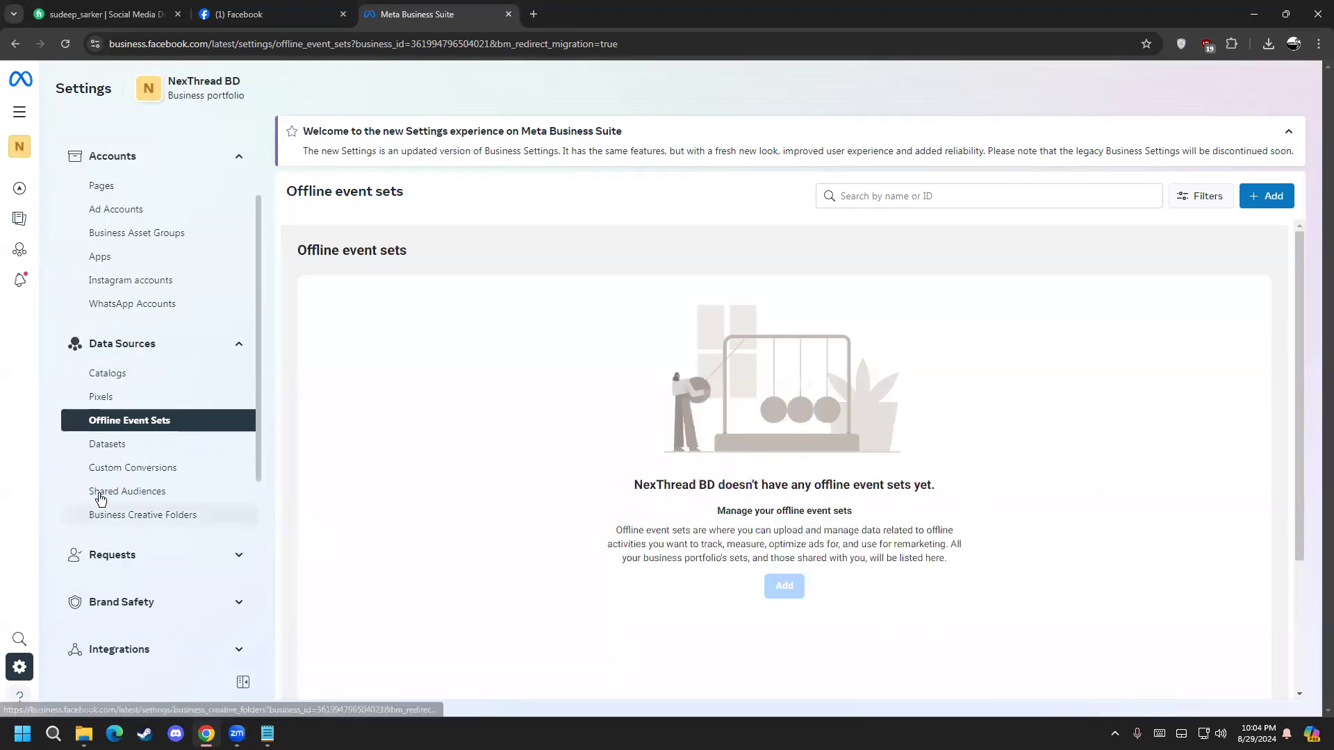
pyautogui.click(141, 404)
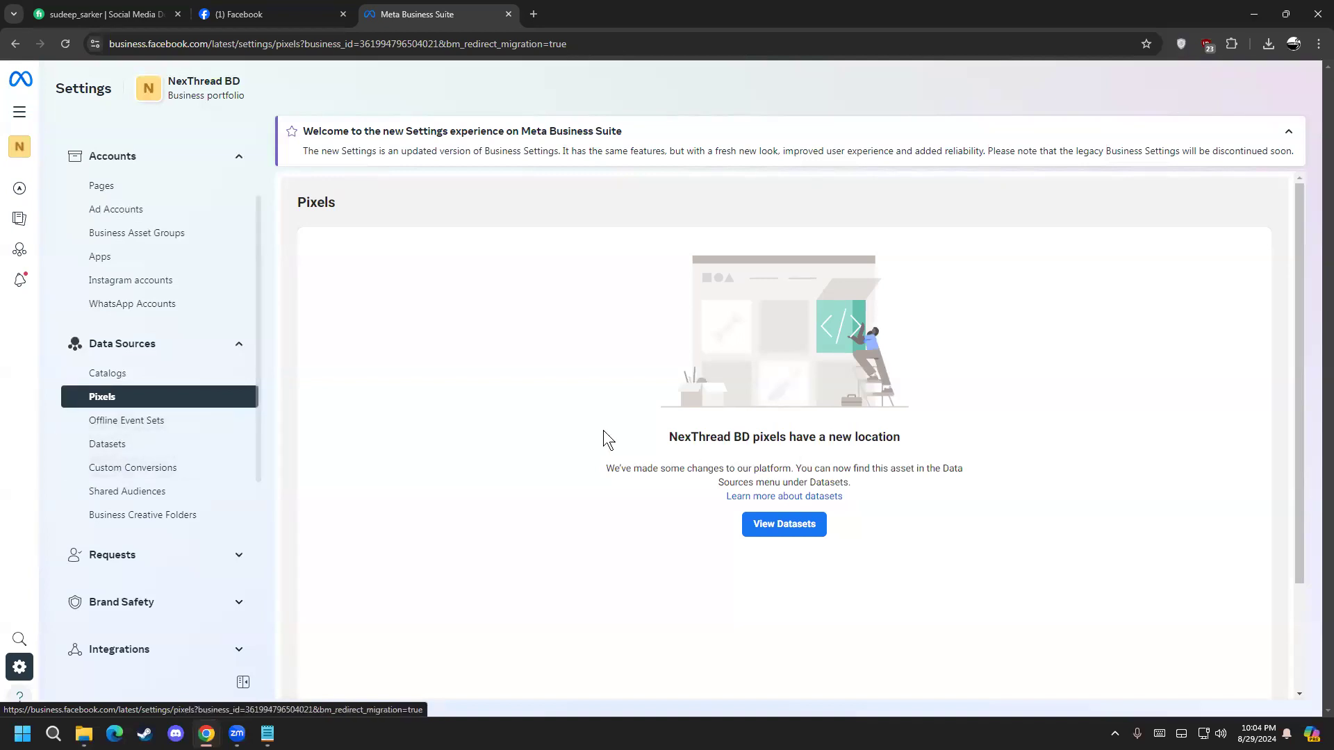
pyautogui.click(161, 418)
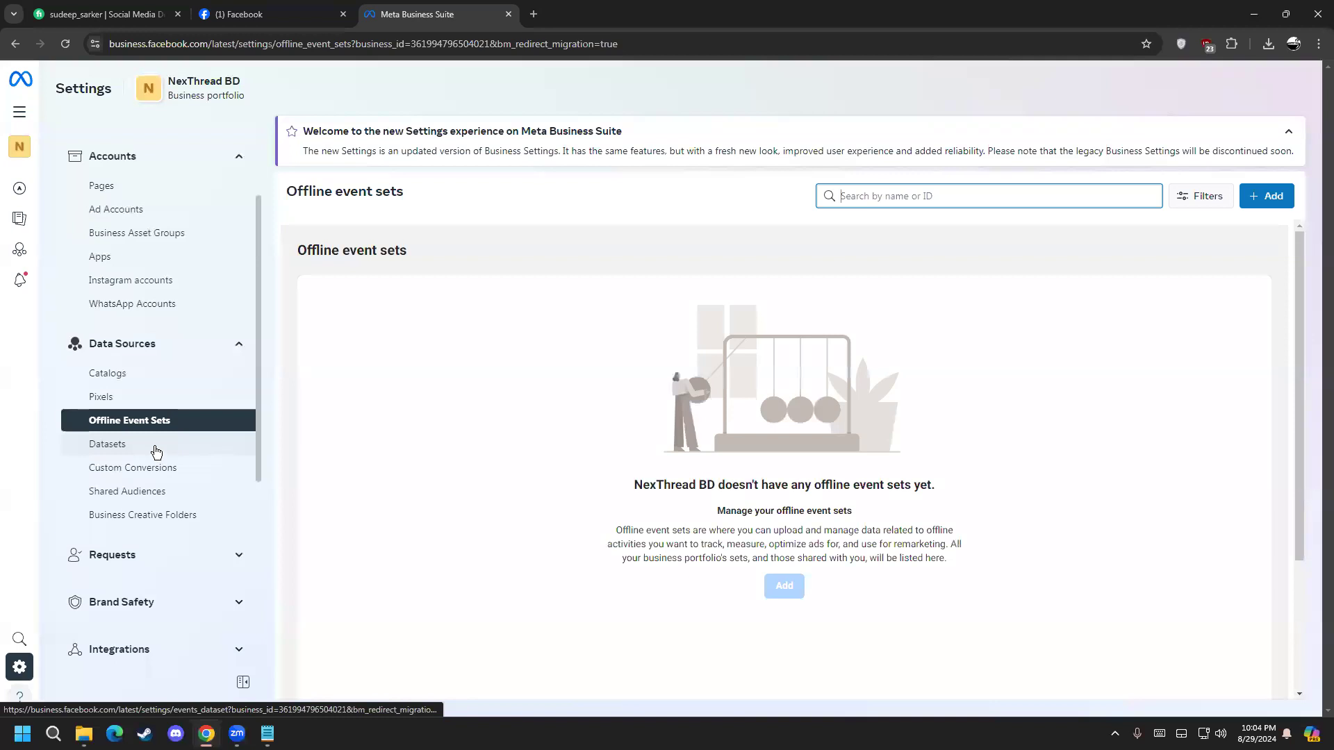
# Go through the remaining data source pages: Datasets, Custom Conversions, Shared Audiences and Business Creative Folders
pyautogui.click(156, 448)
pyautogui.scroll(-1, 224, 455)
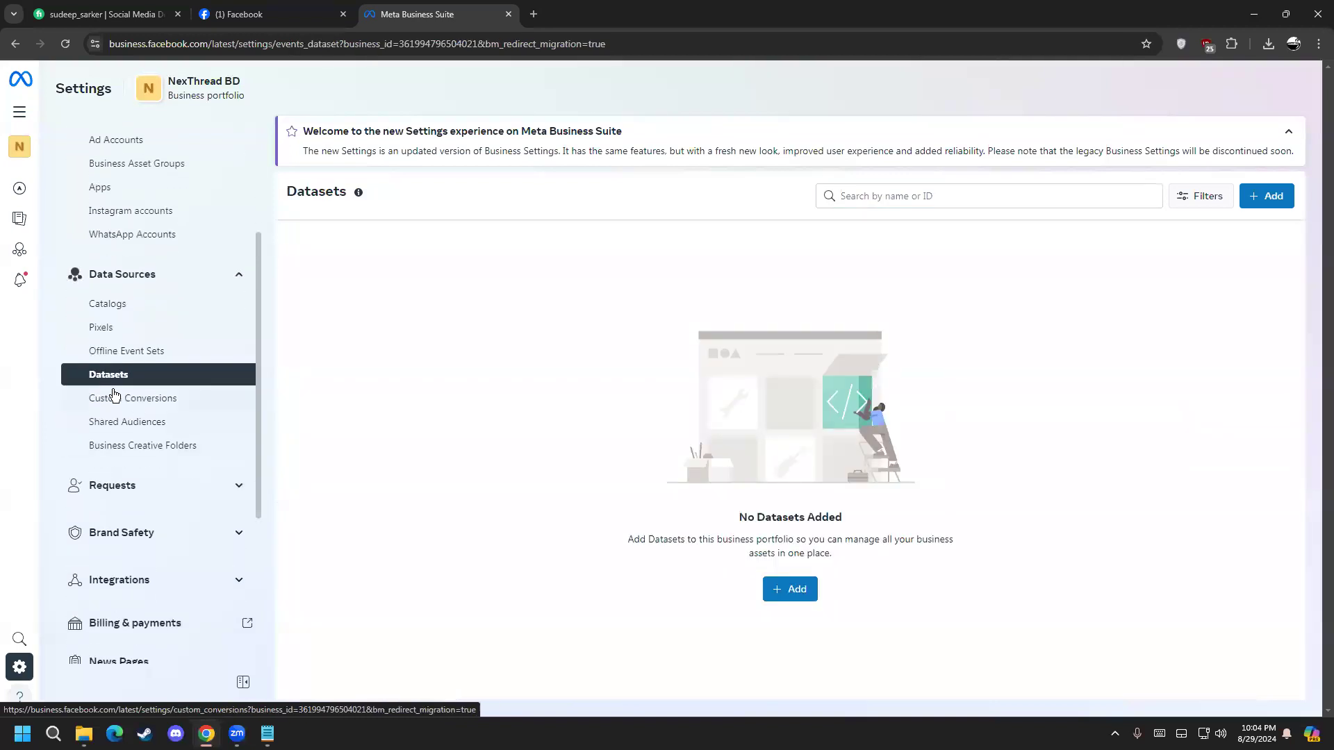
pyautogui.click(130, 398)
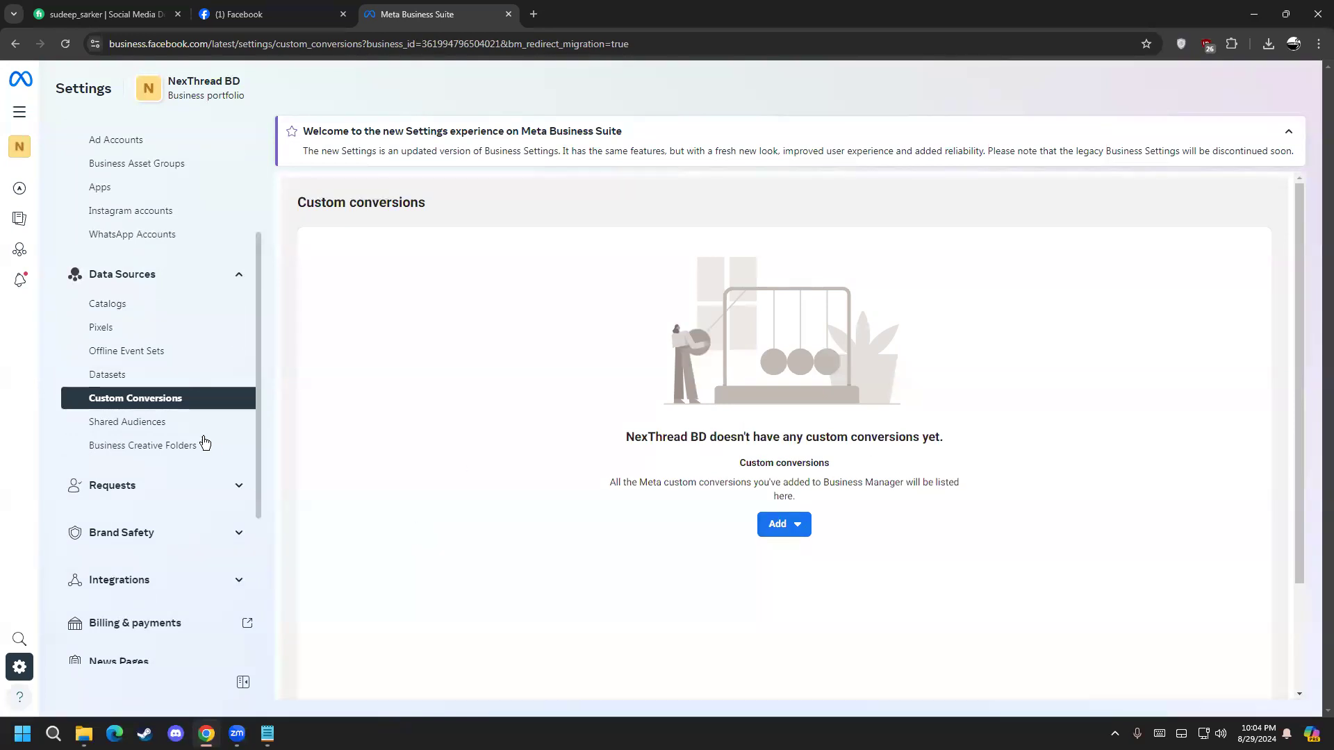
pyautogui.click(159, 422)
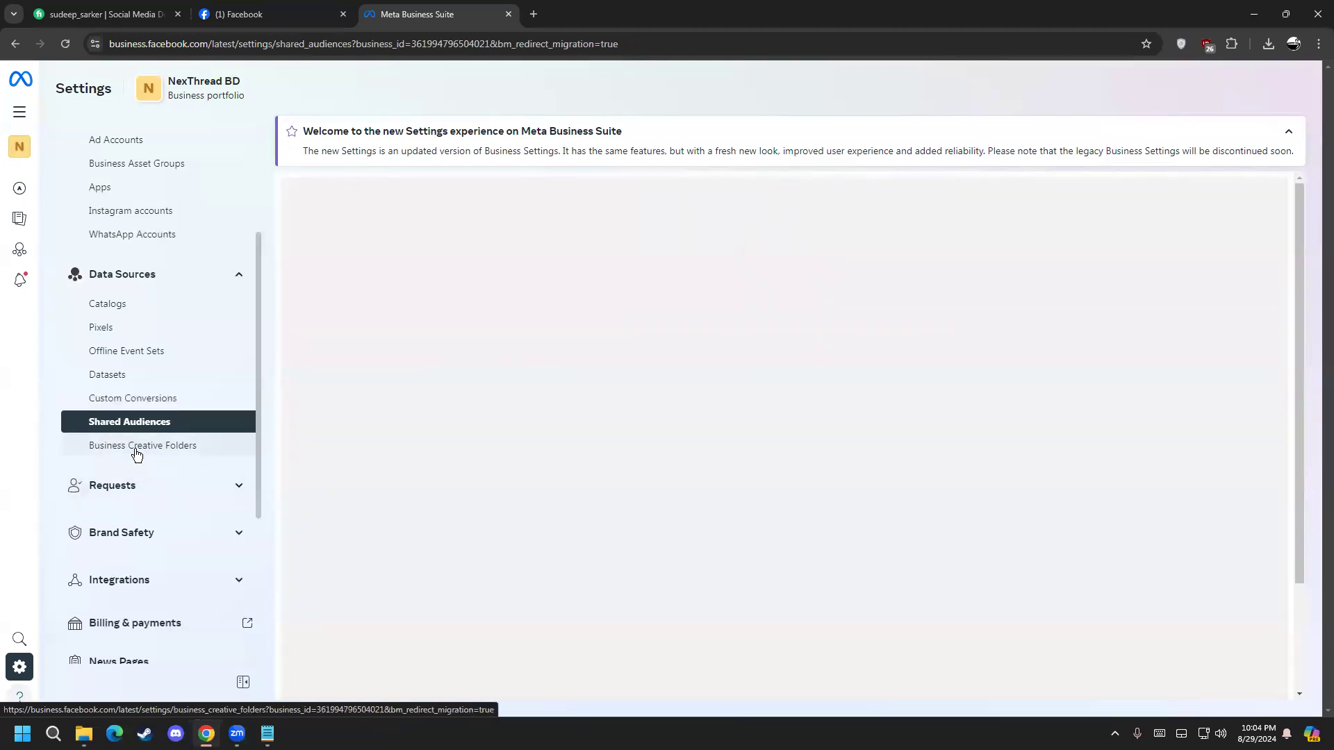
pyautogui.click(135, 449)
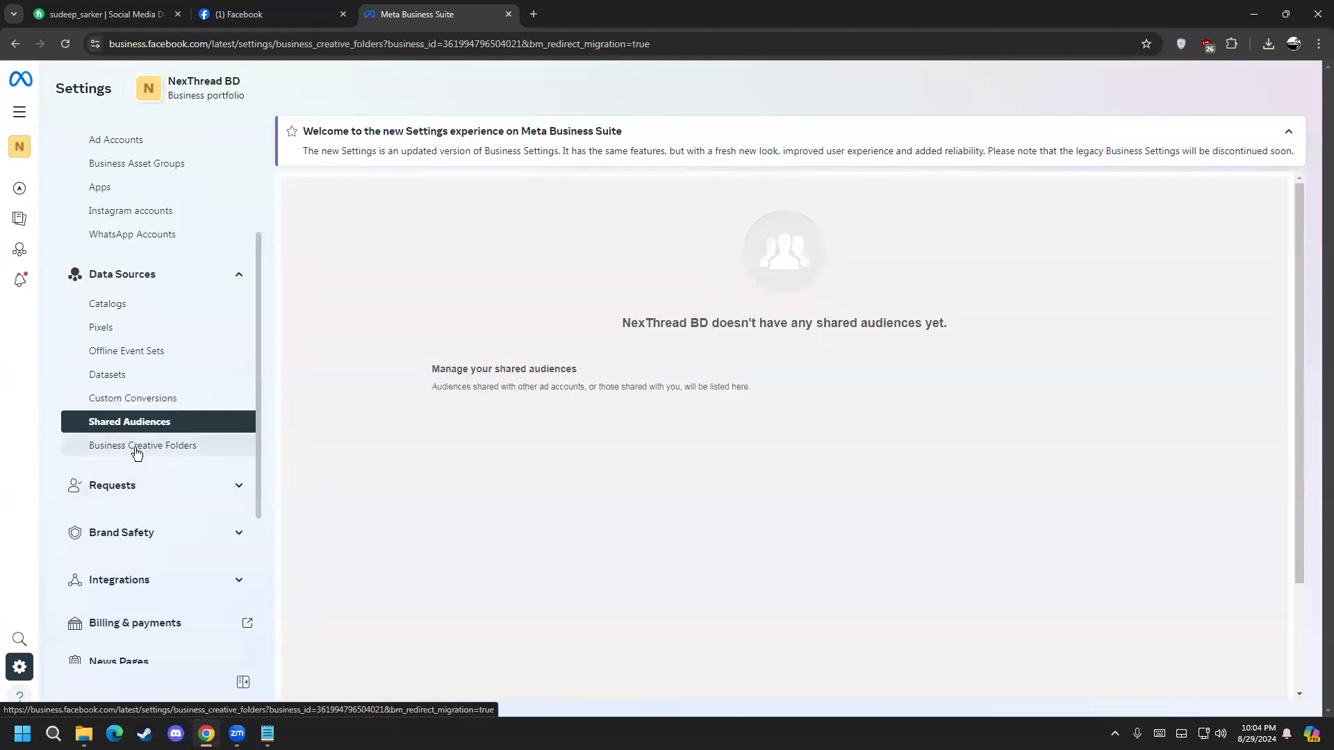
pyautogui.scroll(-2, 132, 445)
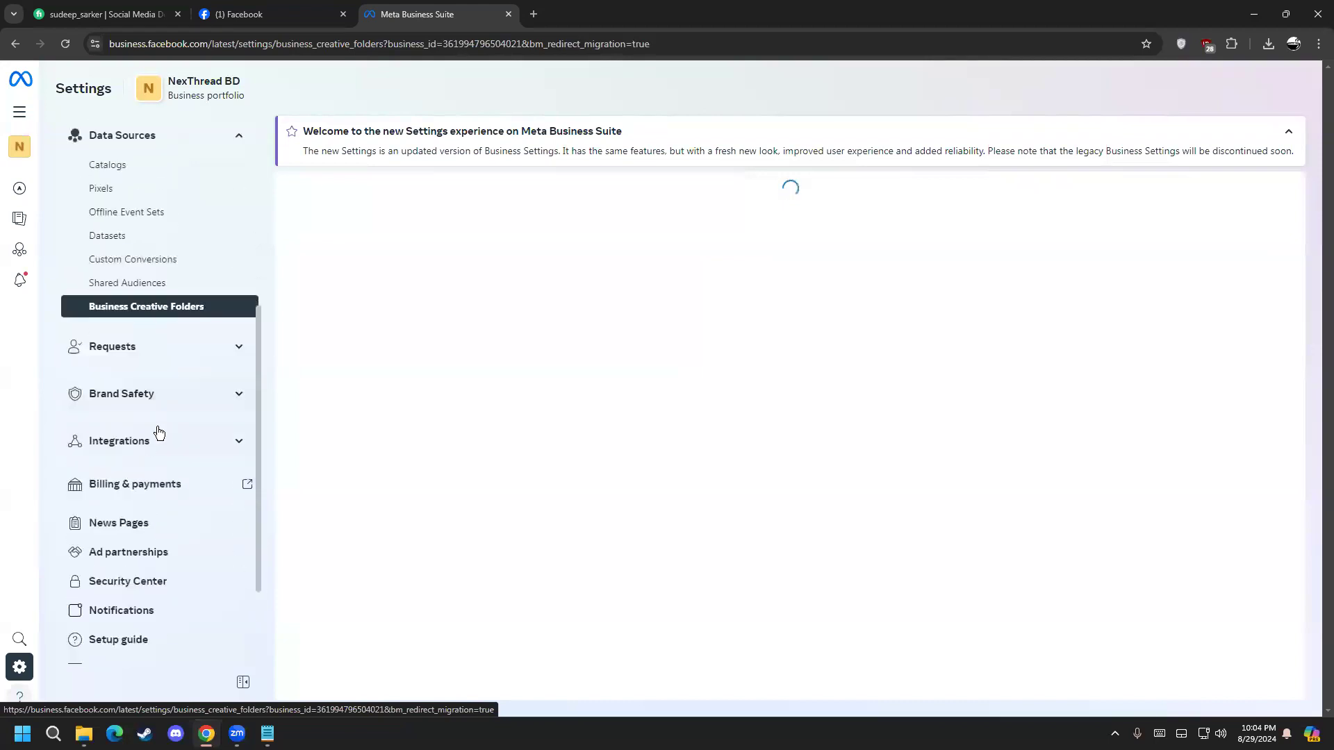
# Expand the Requests settings and view the frequently used requests and other requests
pyautogui.click(181, 349)
pyautogui.click(199, 379)
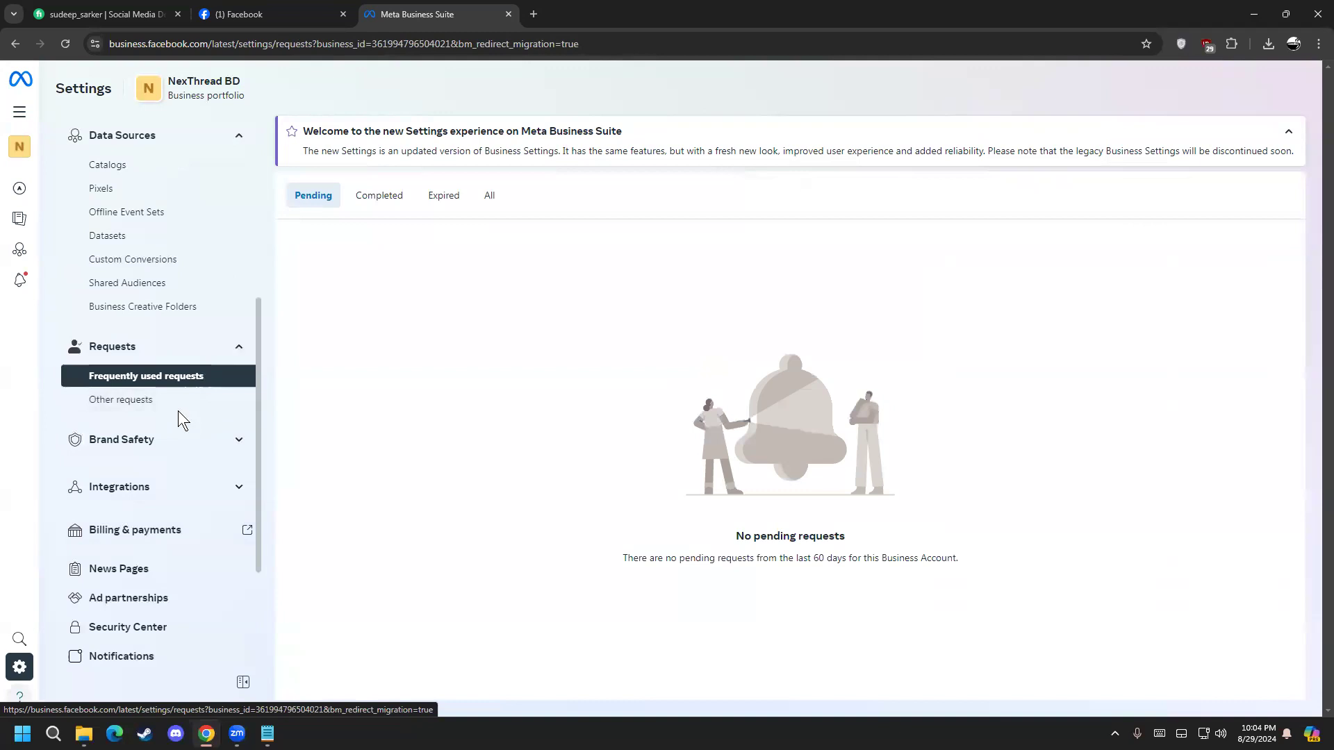
pyautogui.click(173, 401)
# Expand the Brand Safety settings and view the Domains and Block lists pages
pyautogui.click(139, 442)
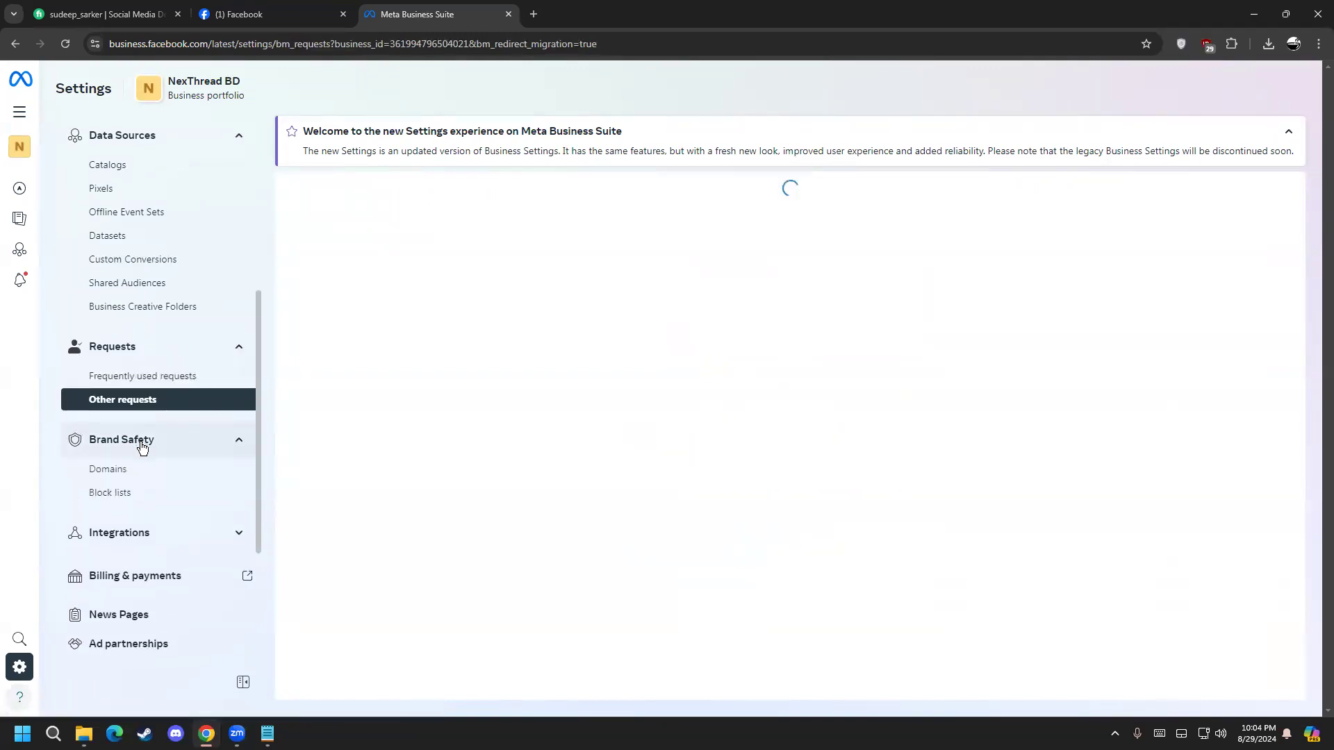
pyautogui.click(133, 477)
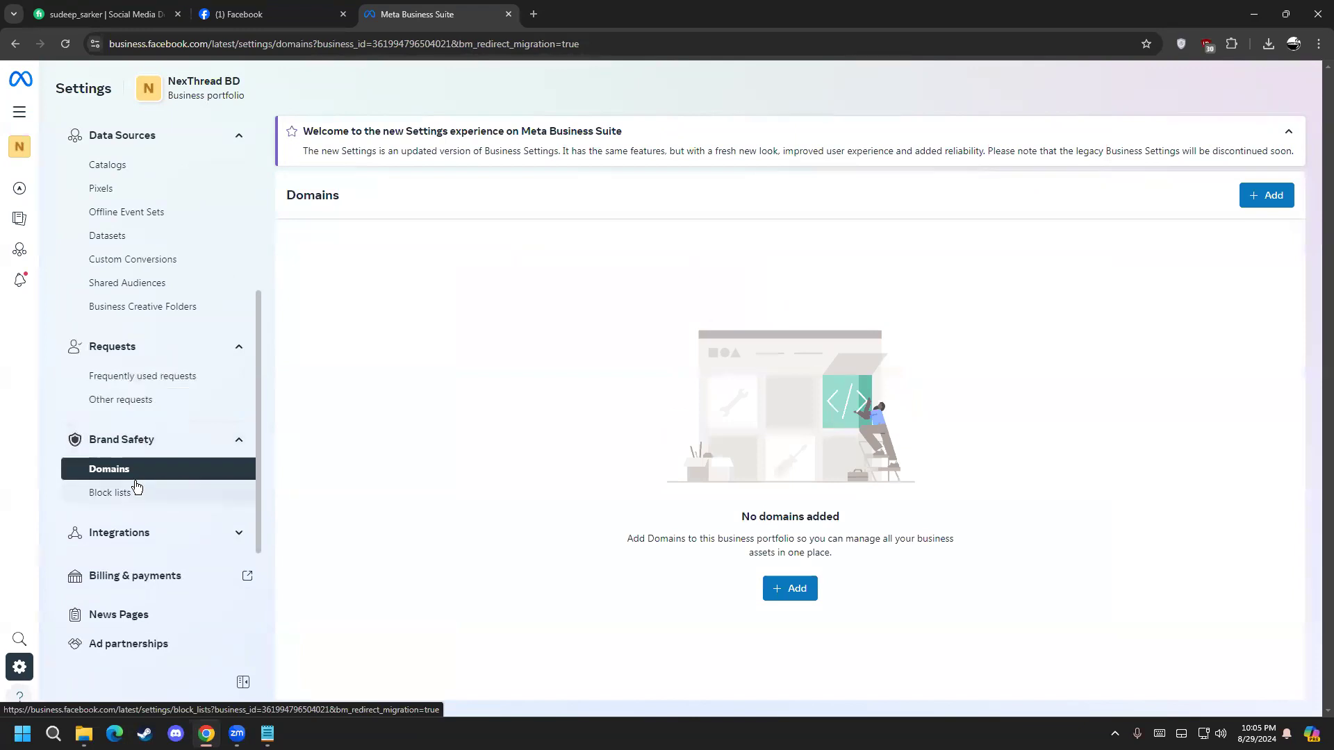
pyautogui.click(136, 492)
# Expand the Integrations settings and view Connected Apps, followed by Leads Access
pyautogui.scroll(-2, 146, 472)
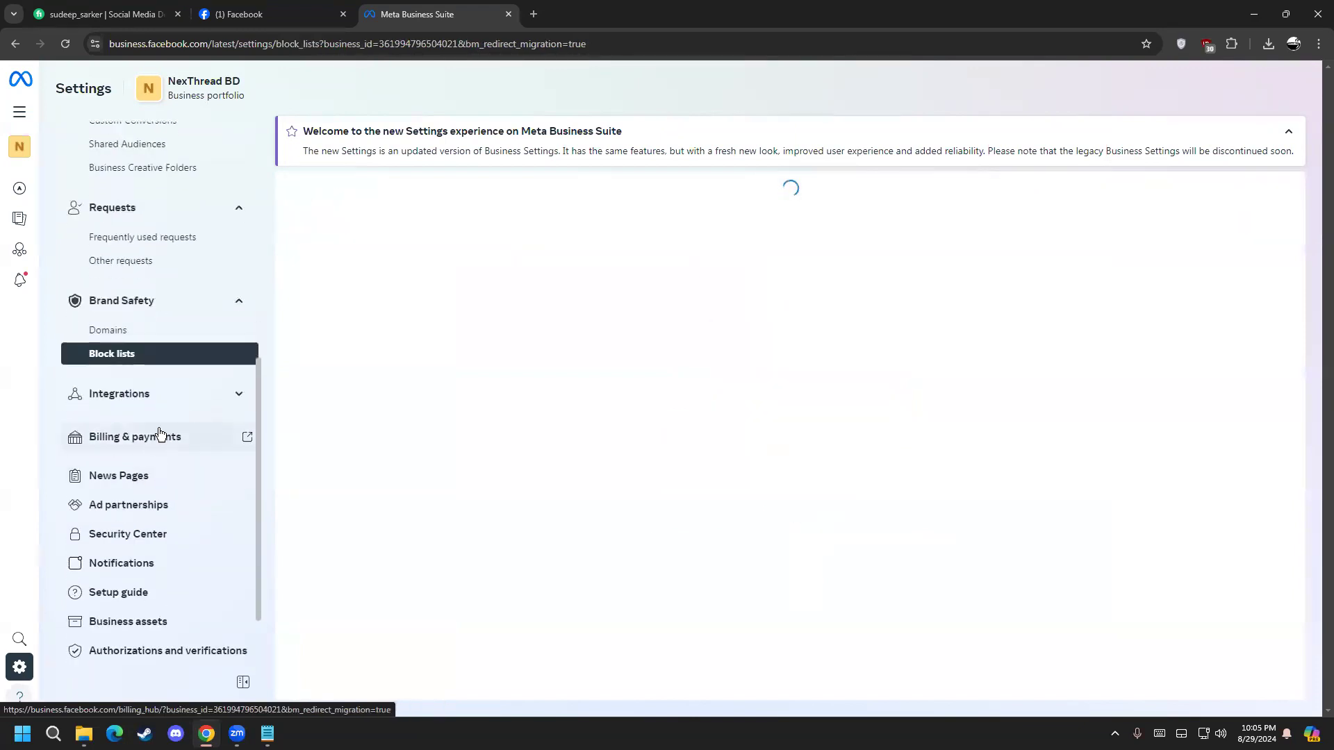
pyautogui.click(157, 409)
pyautogui.click(138, 424)
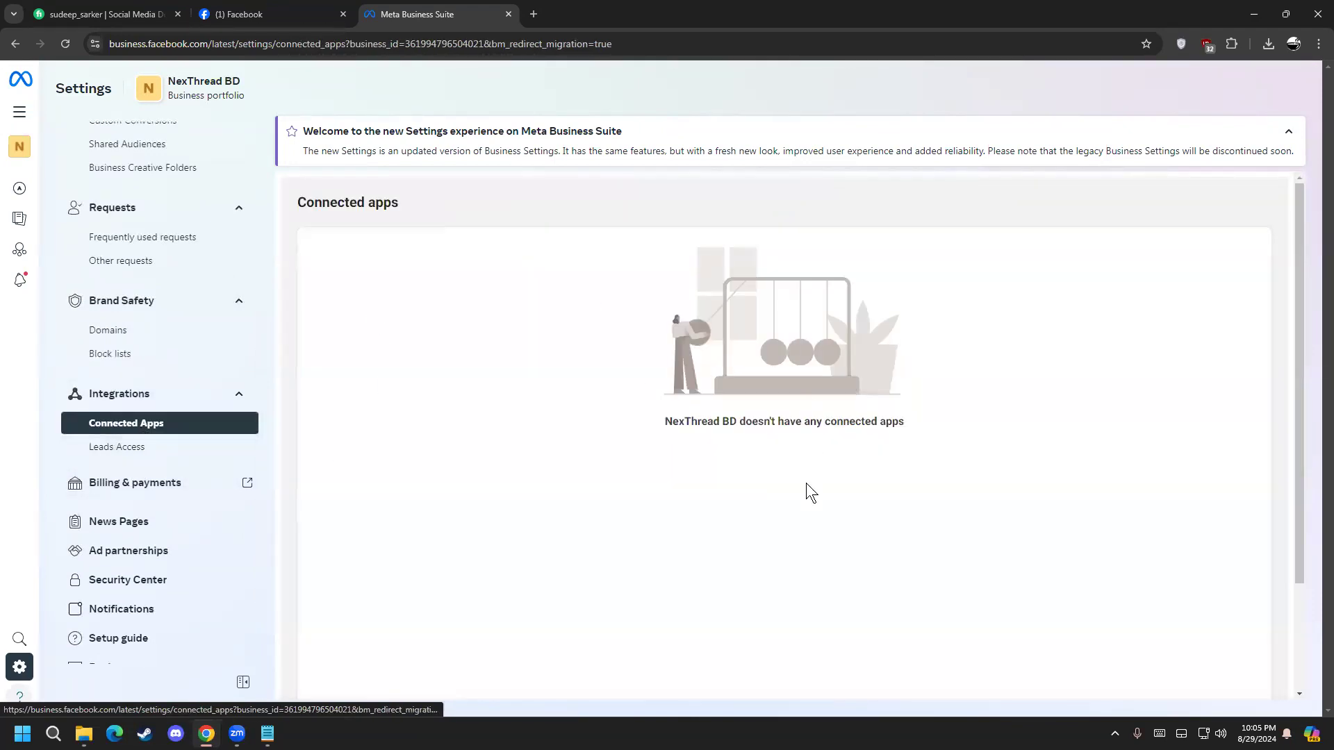
pyautogui.click(149, 447)
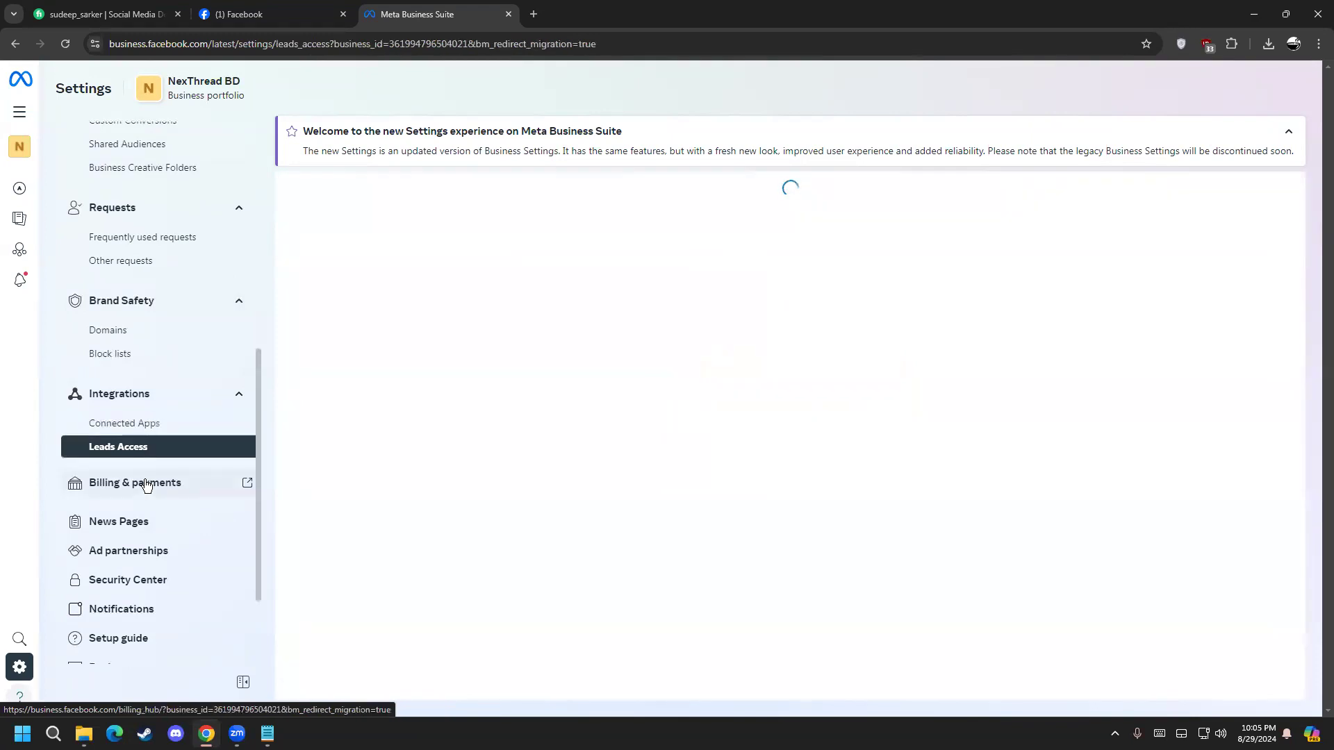
# View the Billing & payments accounts and payment methods, close that page, and open the News Pages settings
pyautogui.click(157, 484)
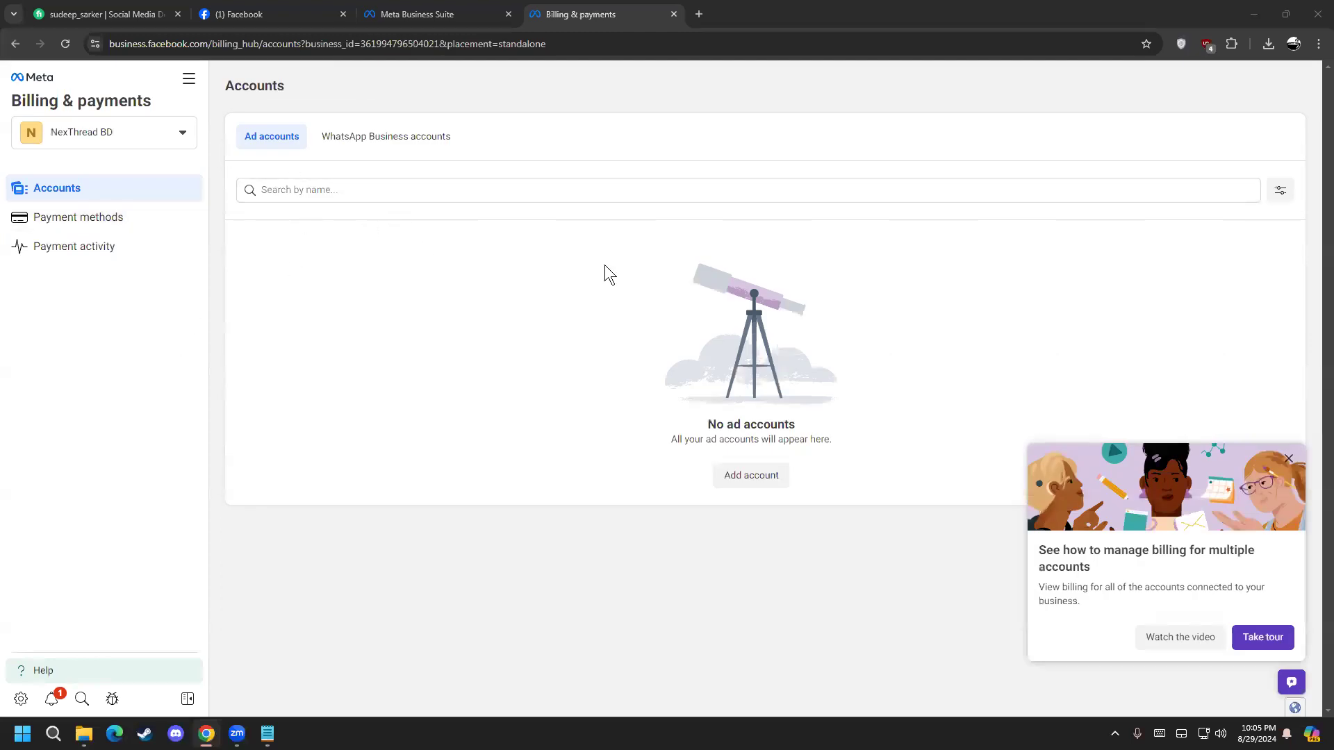
pyautogui.click(79, 221)
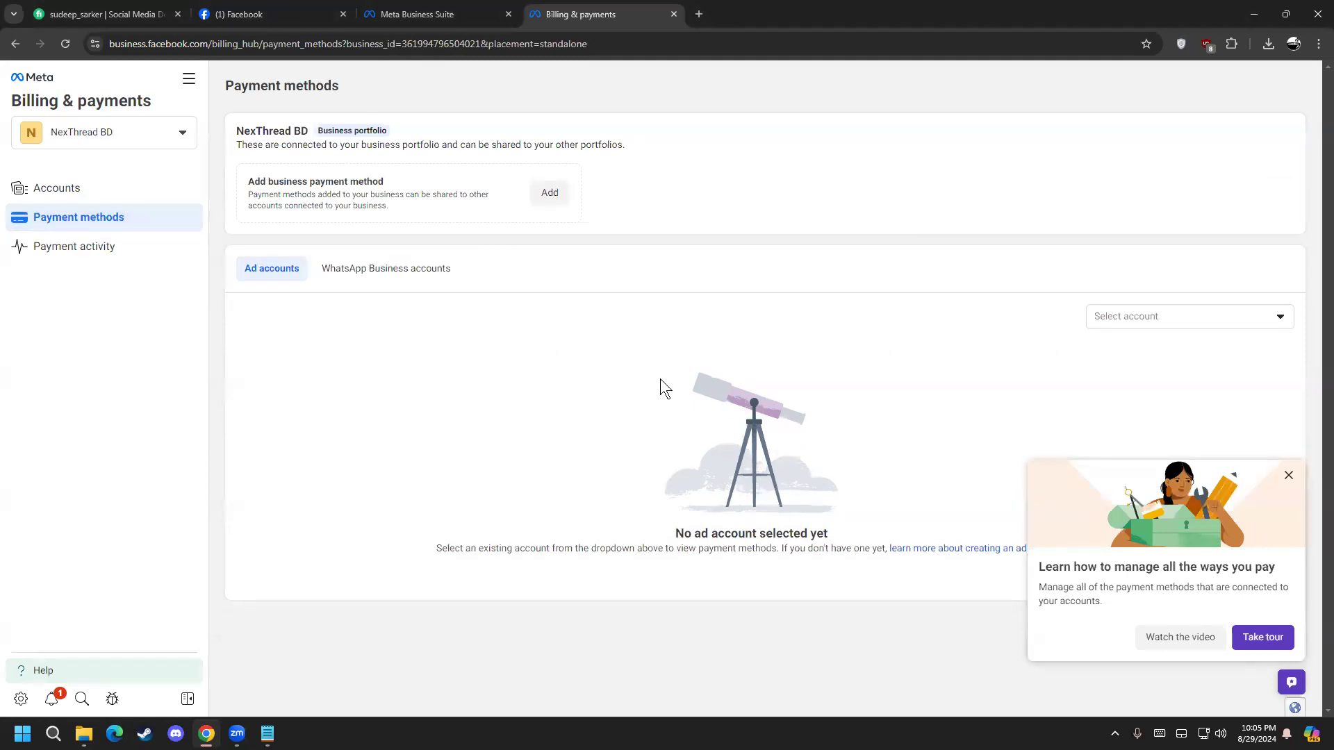
pyautogui.click(673, 14)
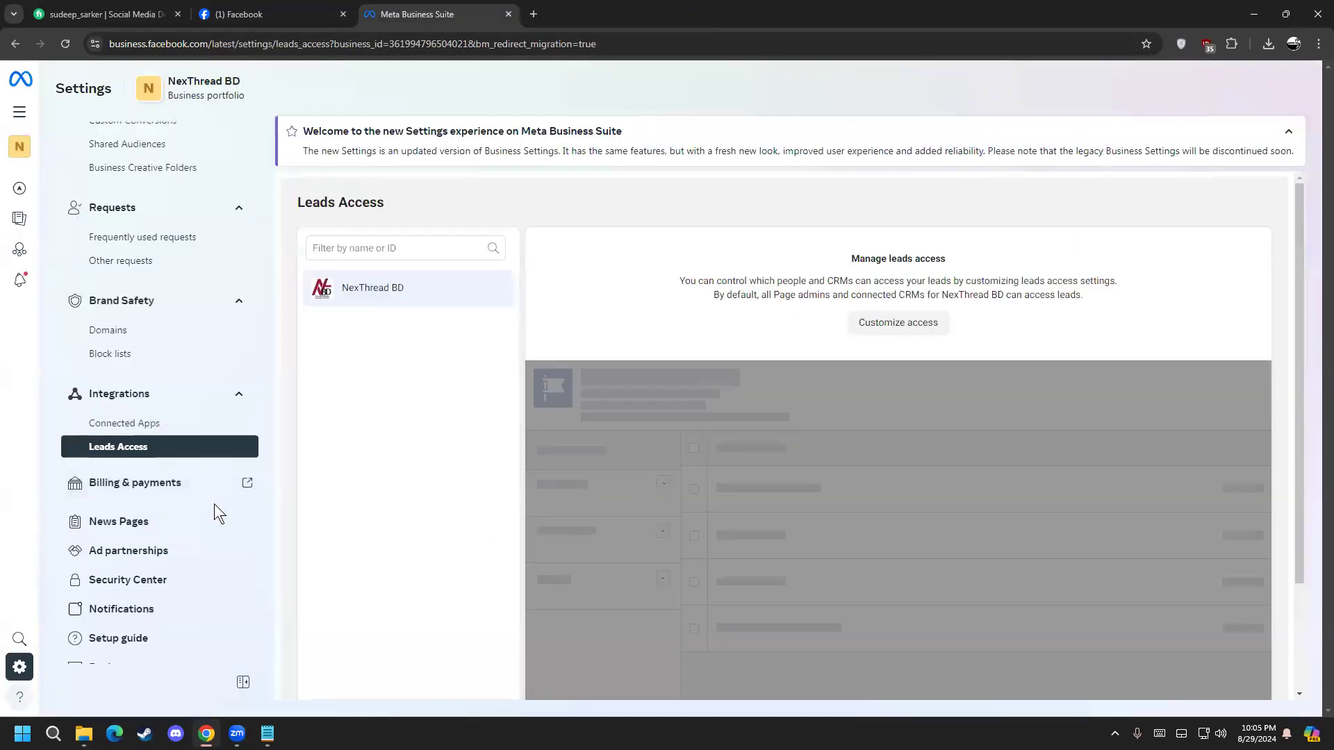
pyautogui.scroll(-1, 191, 471)
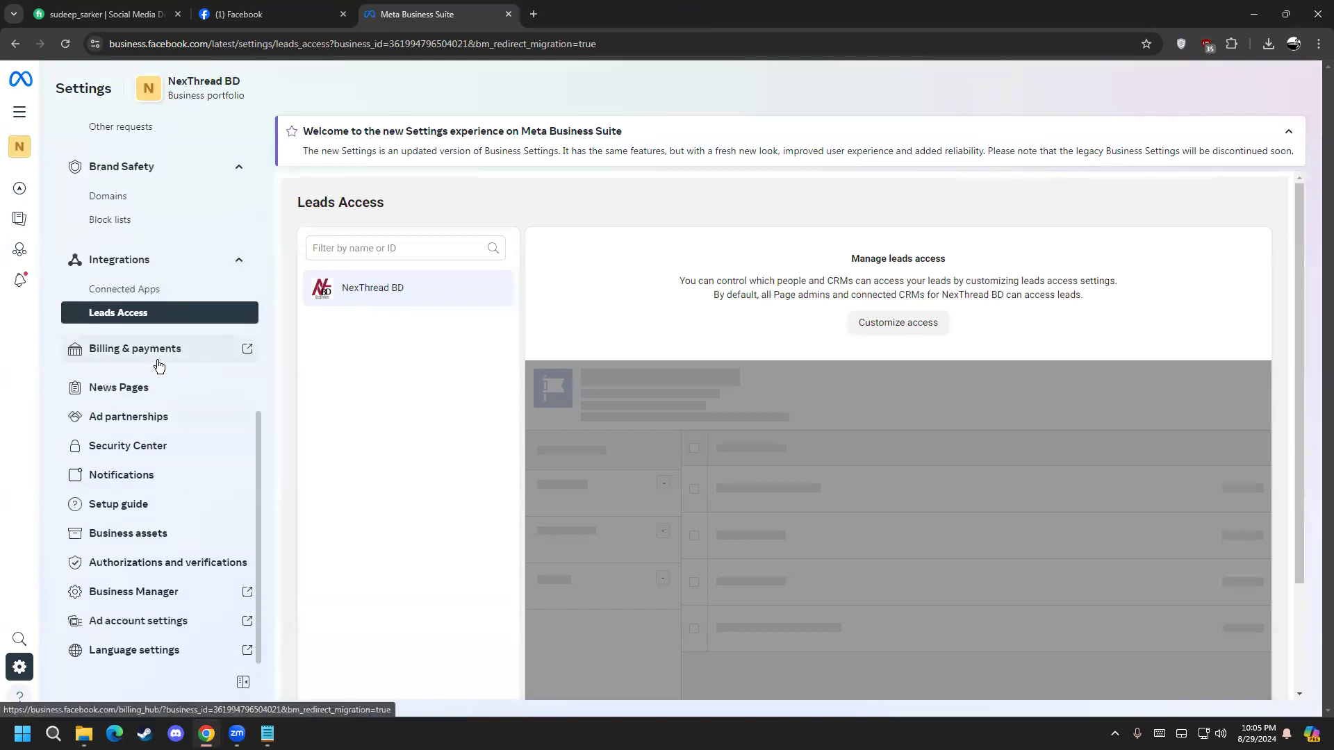
pyautogui.click(142, 397)
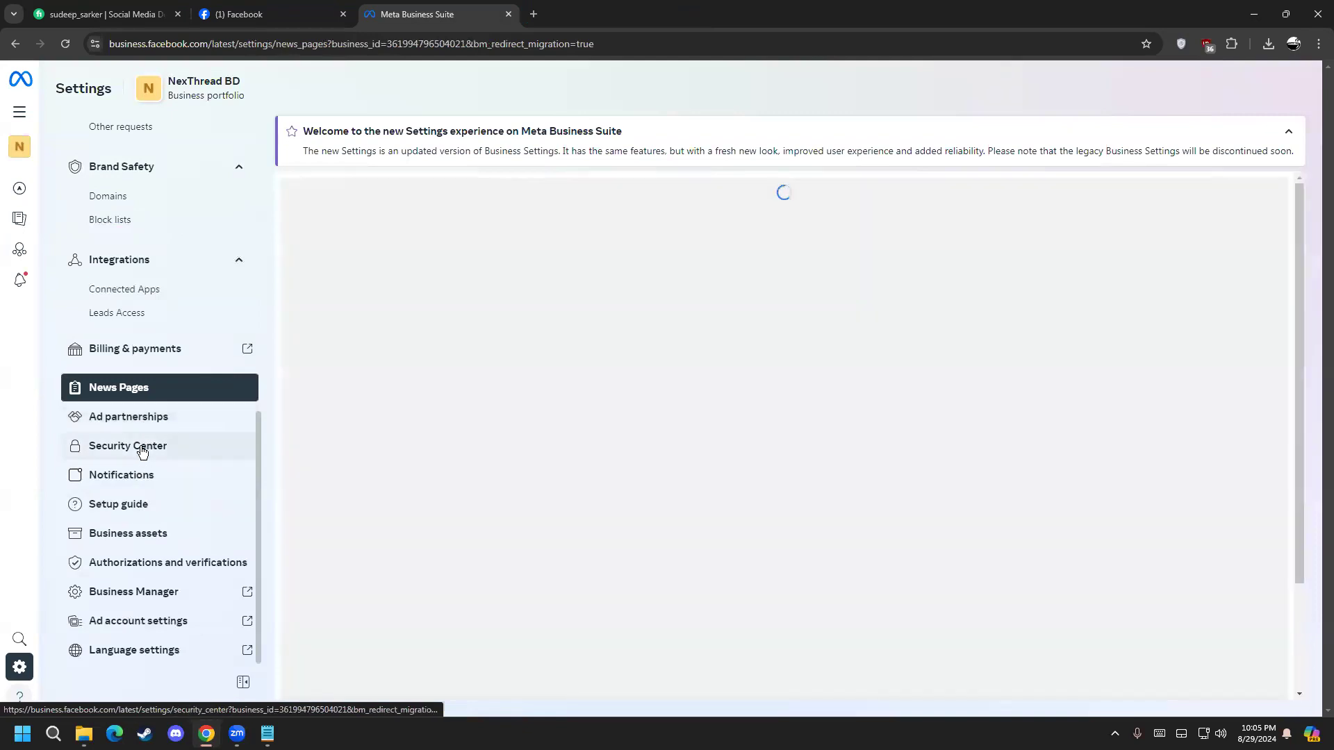
# In the Security Center, try the Admins only two-factor authentication requirement and set it to Everyone
pyautogui.click(140, 447)
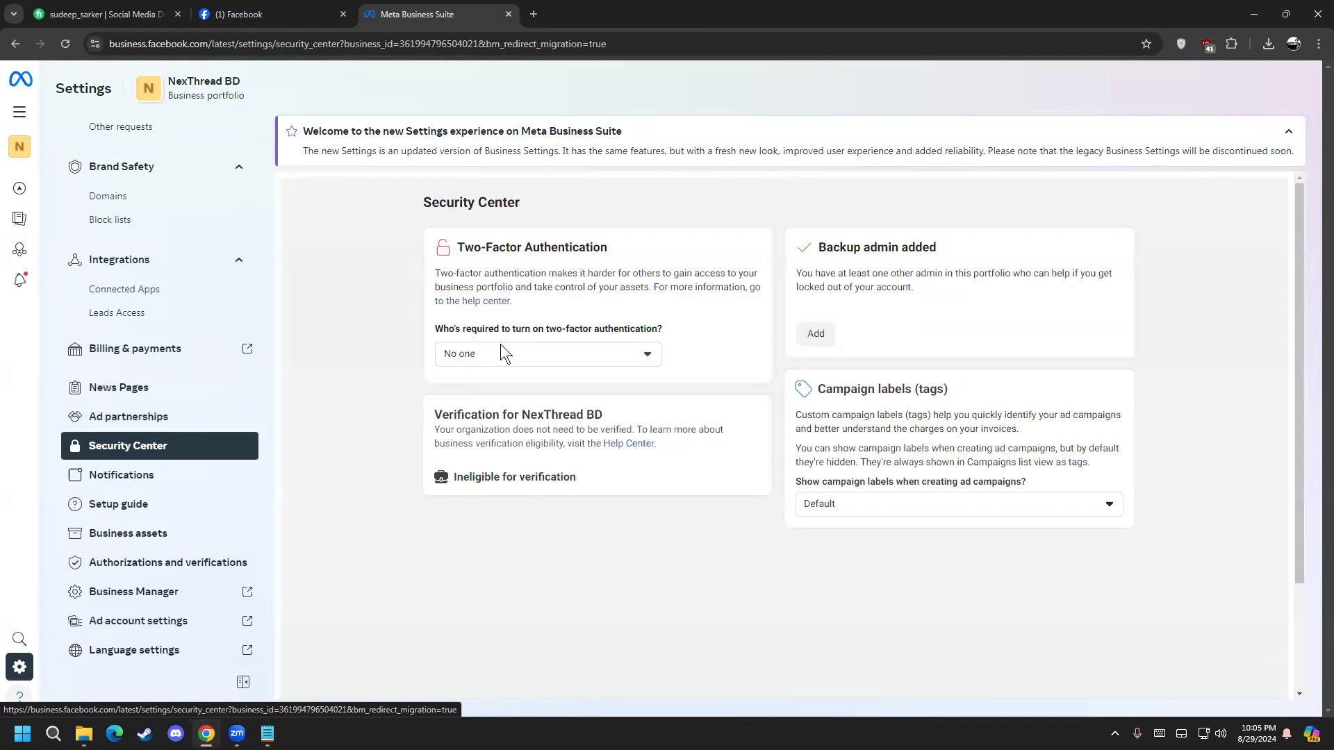
pyautogui.click(501, 346)
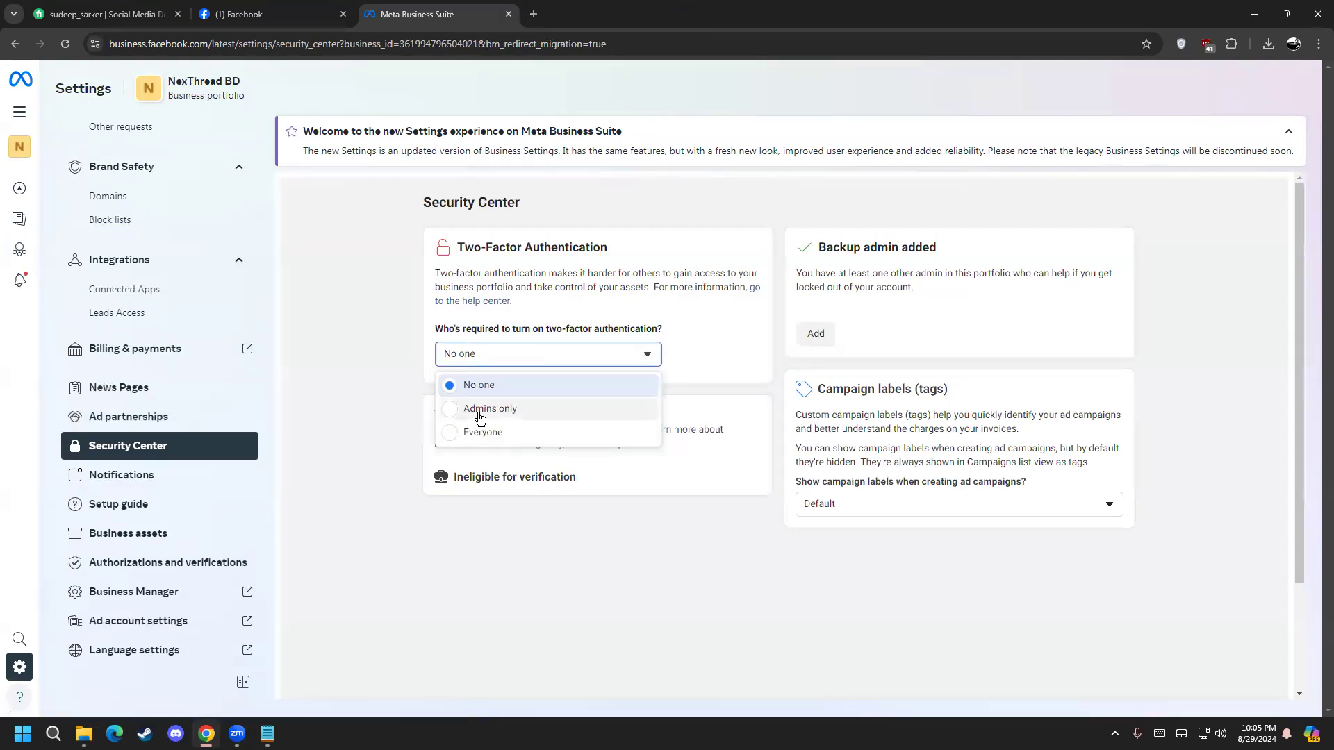
pyautogui.click(479, 410)
pyautogui.click(478, 360)
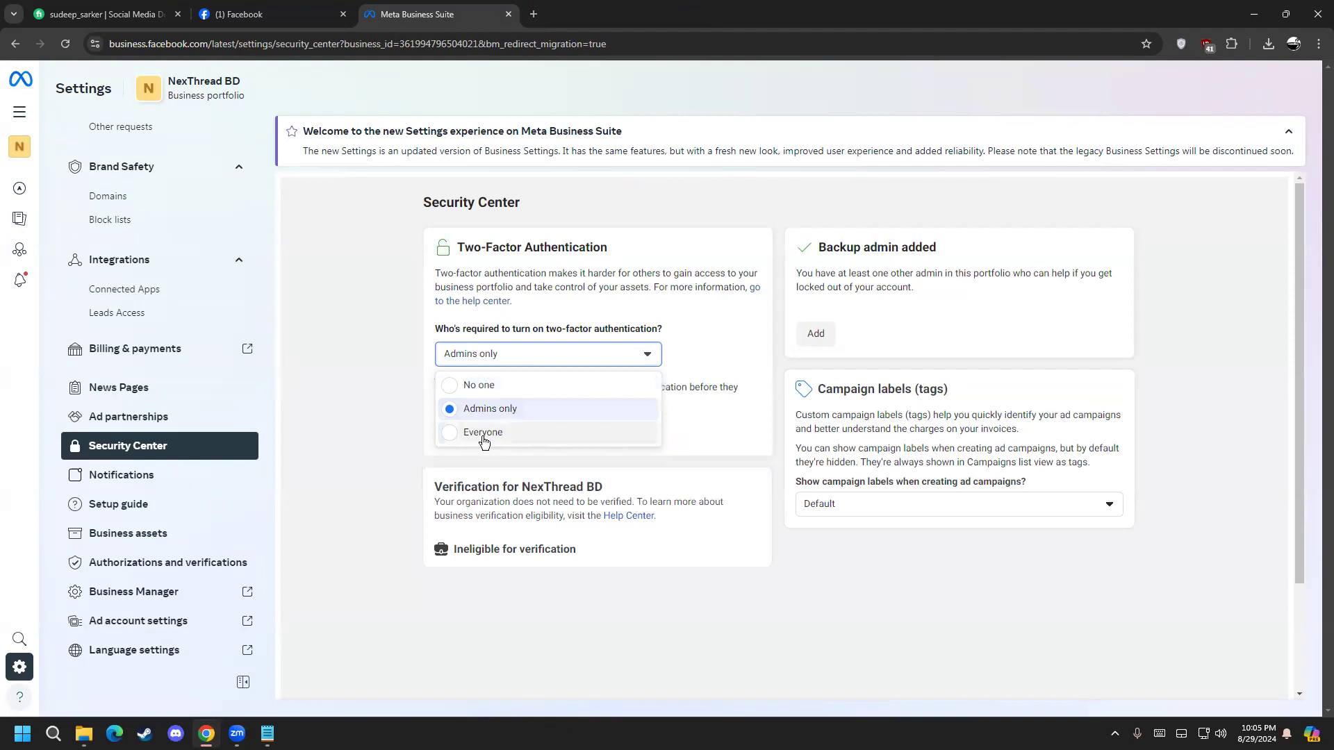
pyautogui.click(484, 434)
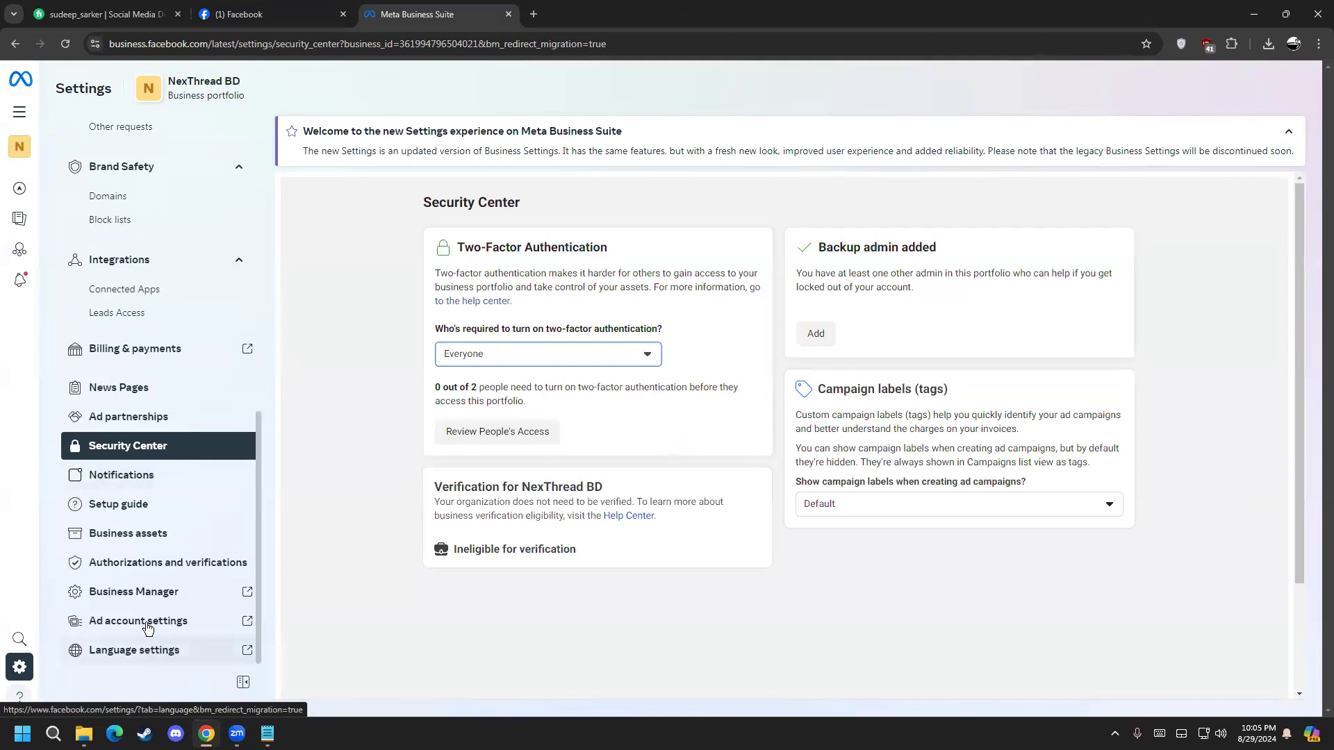
# Open Ads Manager from the NexThread BD business settings and close the Meta Business Suite page
pyautogui.scroll(1, 118, 510)
pyautogui.scroll(8, 122, 507)
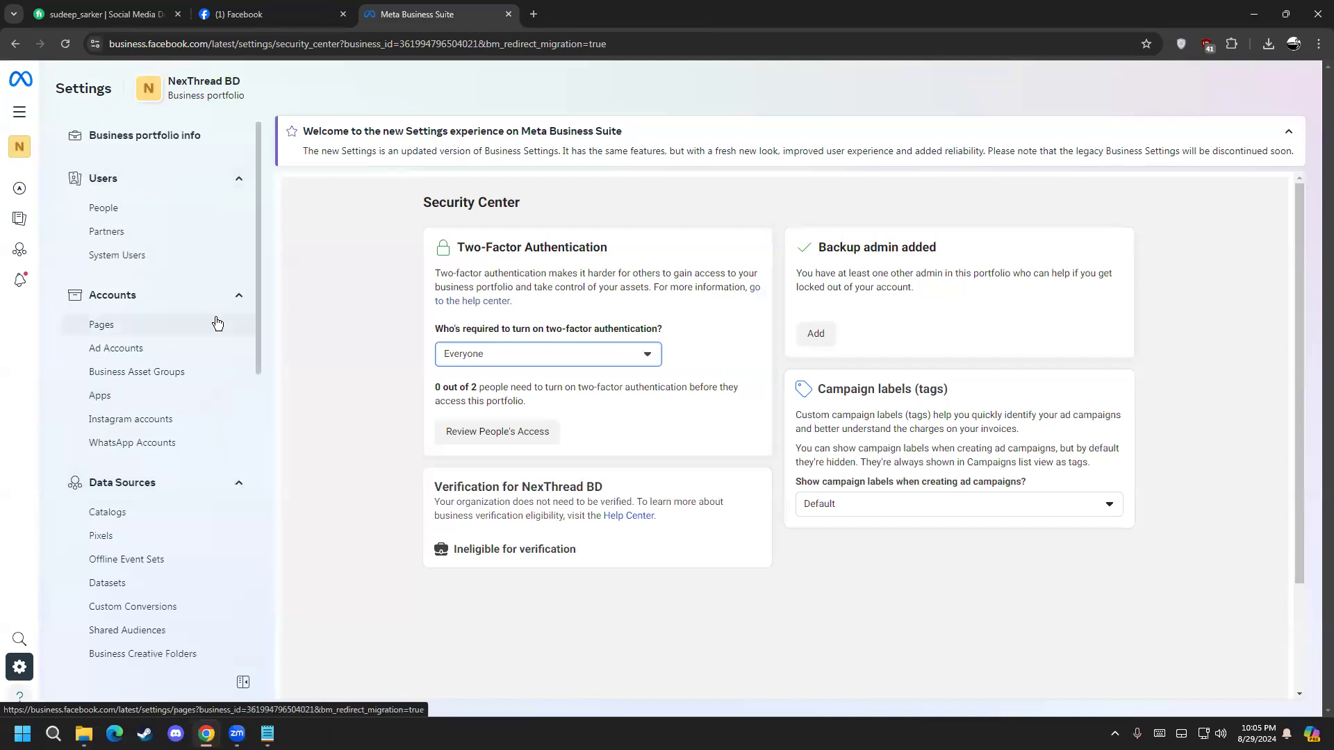
pyautogui.moveTo(51, 131)
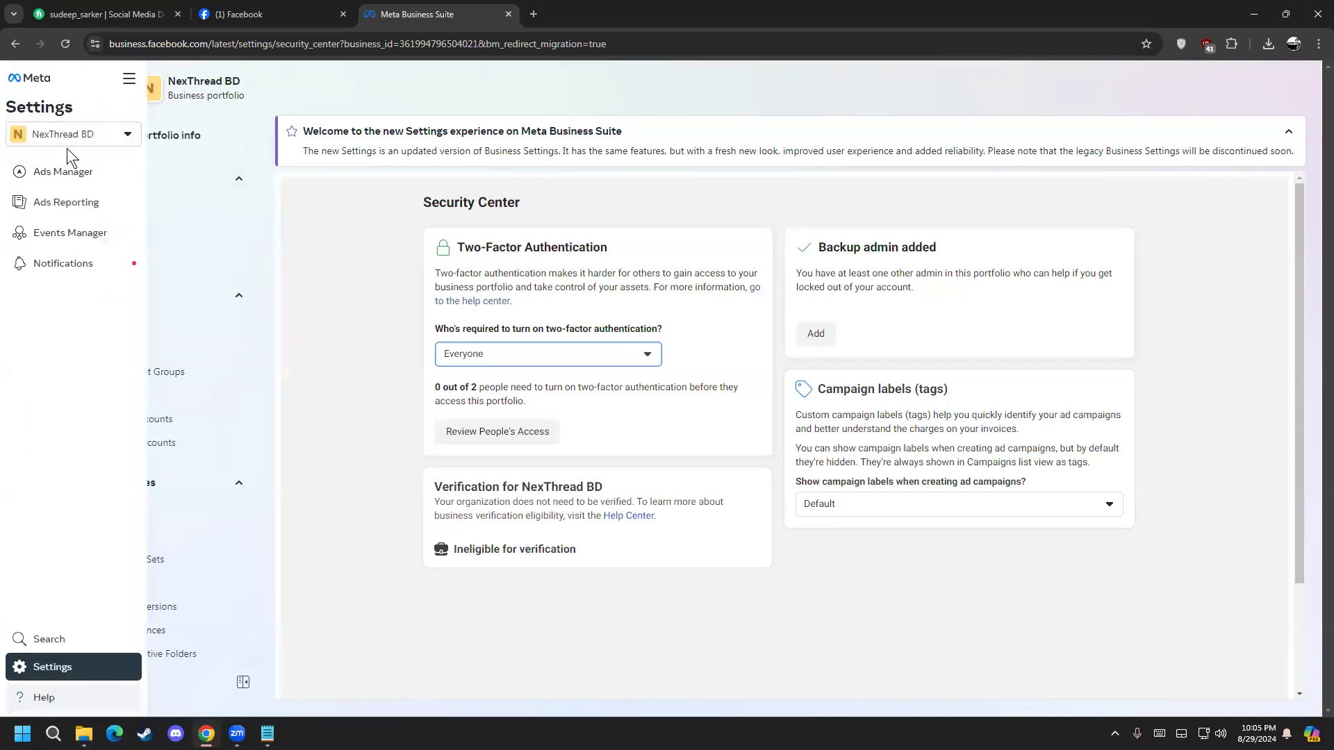
pyautogui.click(78, 186)
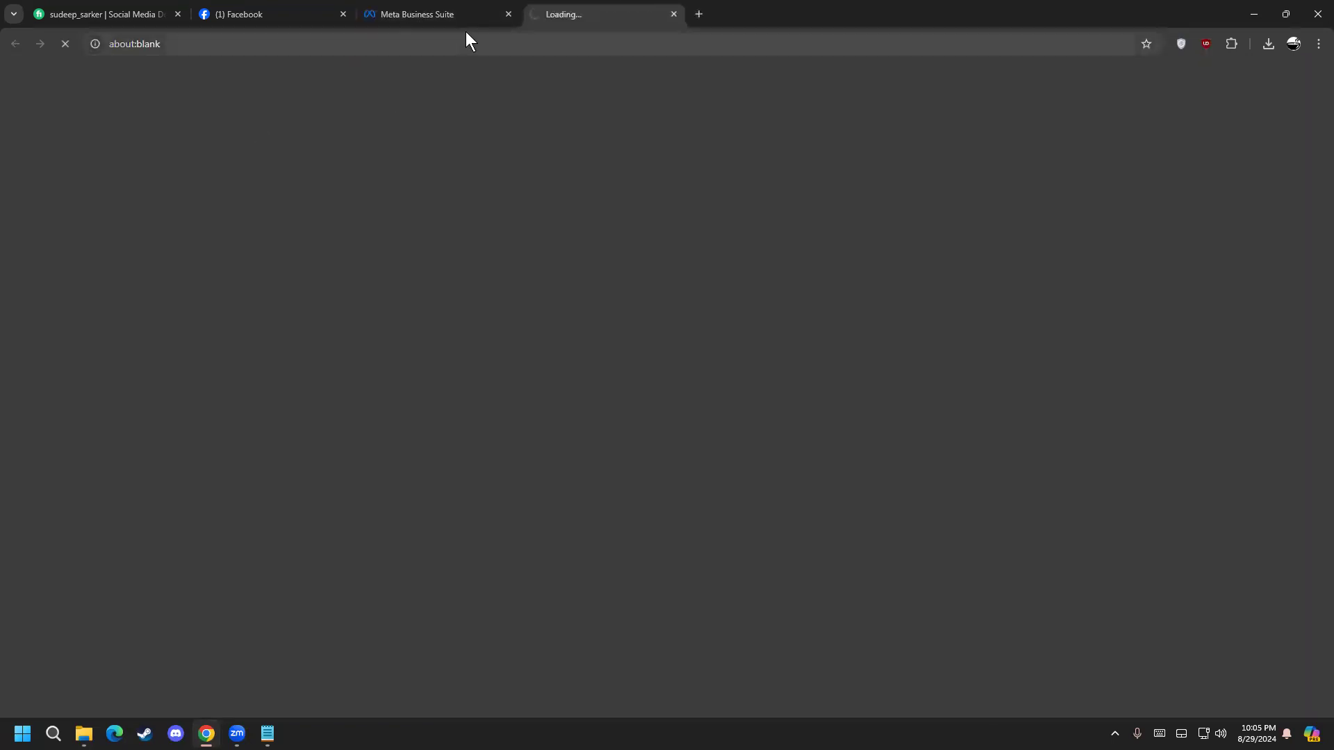
pyautogui.click(508, 14)
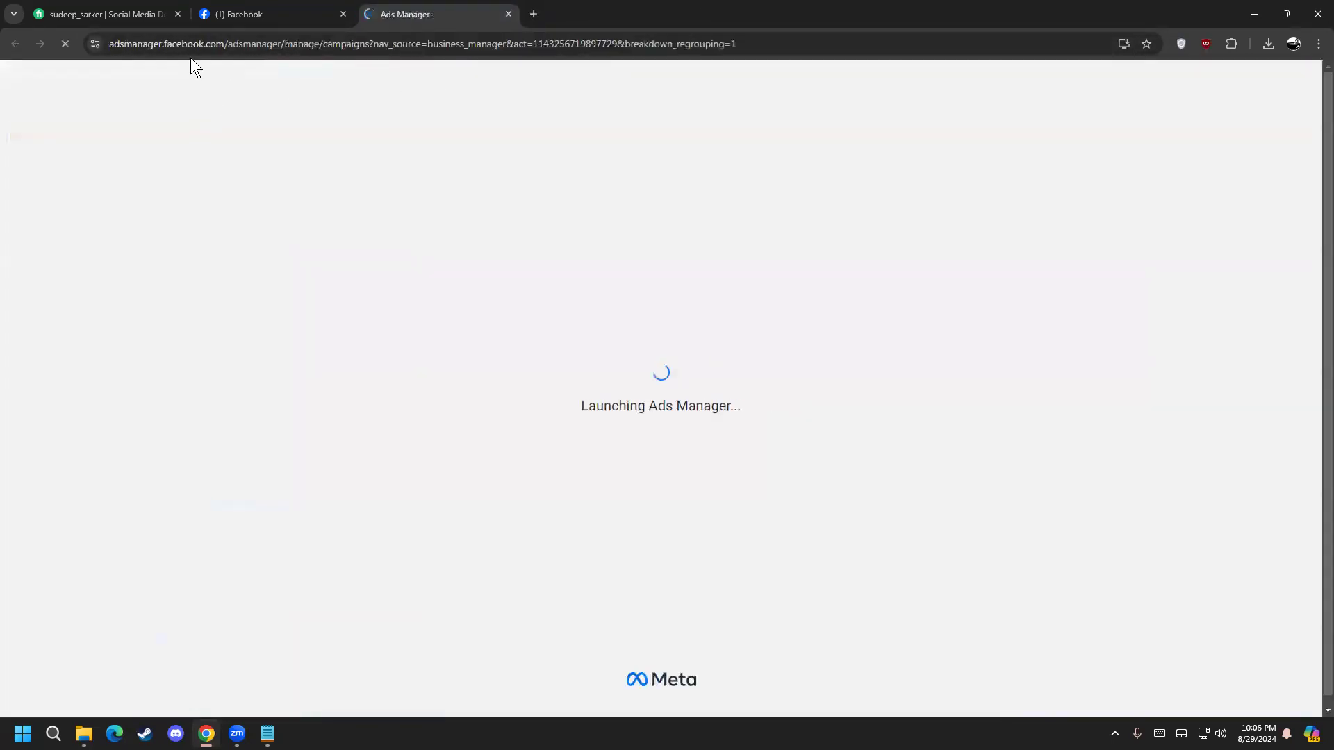
pyautogui.click(187, 48)
pyautogui.moveTo(109, 44); pyautogui.dragTo(416, 7)
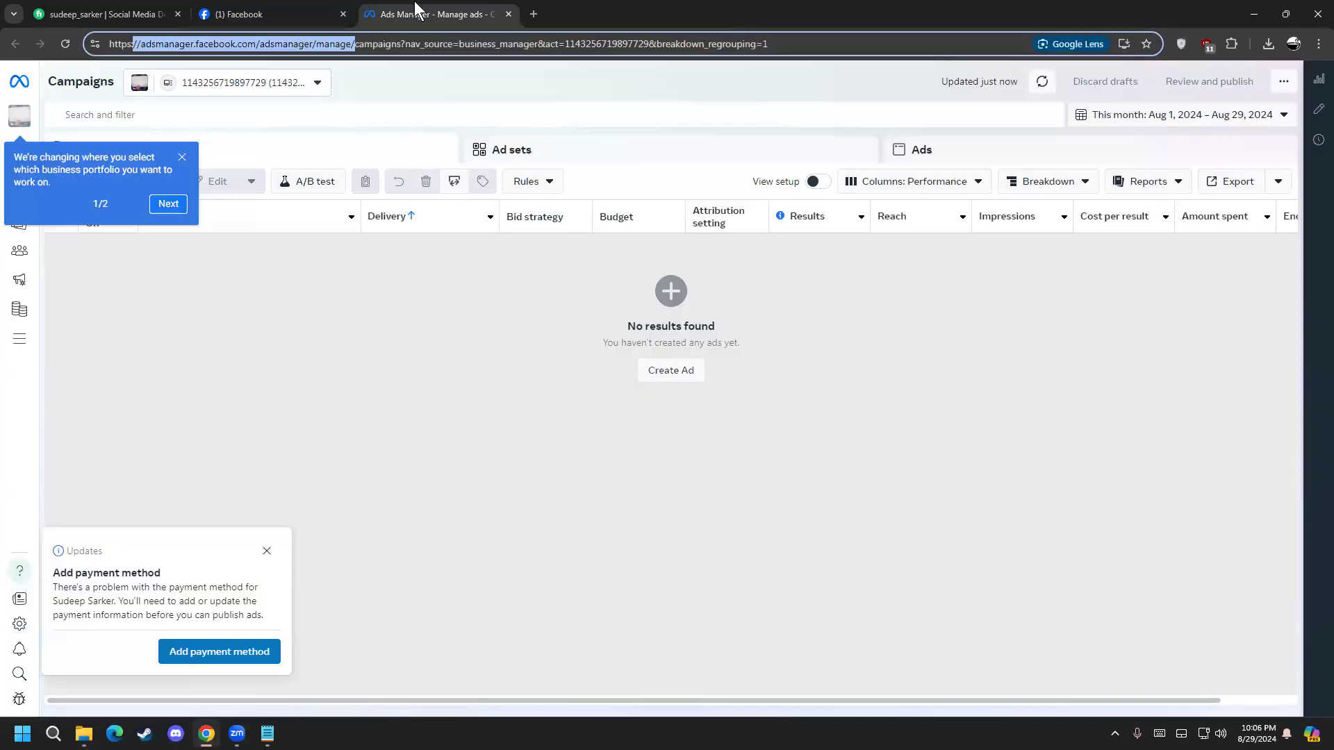
pyautogui.click(343, 14)
pyautogui.moveTo(353, 43)
pyautogui.mouseDown()
pyautogui.moveTo(68, 44)
pyautogui.moveTo(349, 43)
pyautogui.mouseUp()
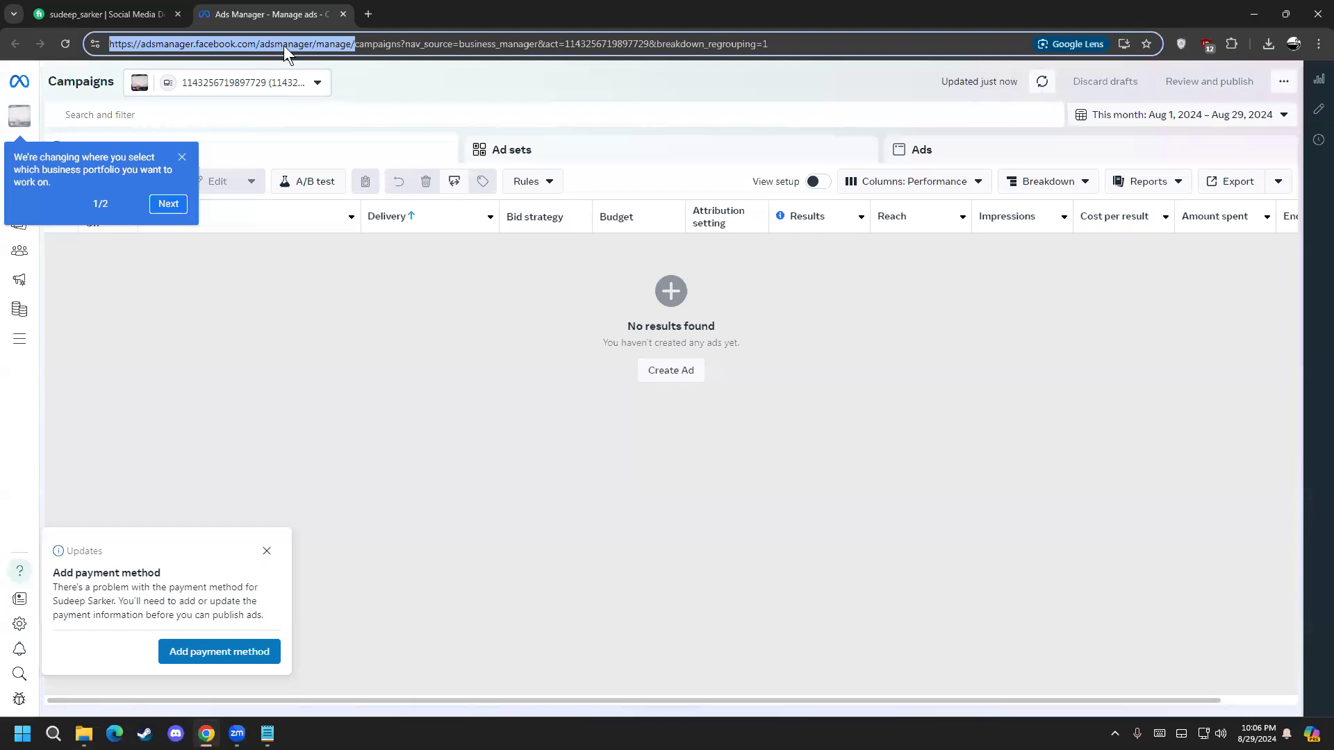
pyautogui.doubleClick(314, 43)
pyautogui.click(314, 43)
pyautogui.moveTo(316, 44); pyautogui.dragTo(44, 41)
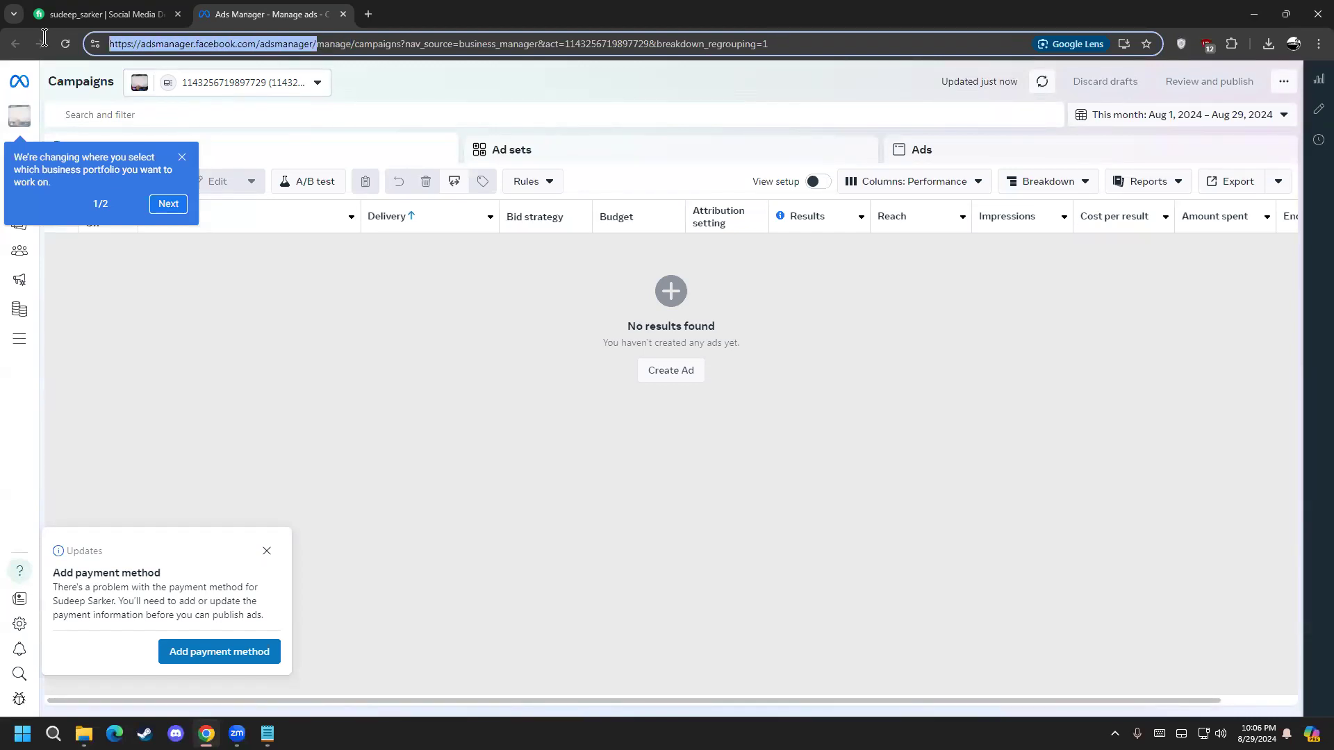
pyautogui.rightClick(292, 40)
pyautogui.click(349, 165)
# Load the copied Ads Manager address in a new browser tab and close the previous Ads Manager tab
pyautogui.click(367, 14)
pyautogui.hotkey('ctrl', 'v')
pyautogui.press('Return')
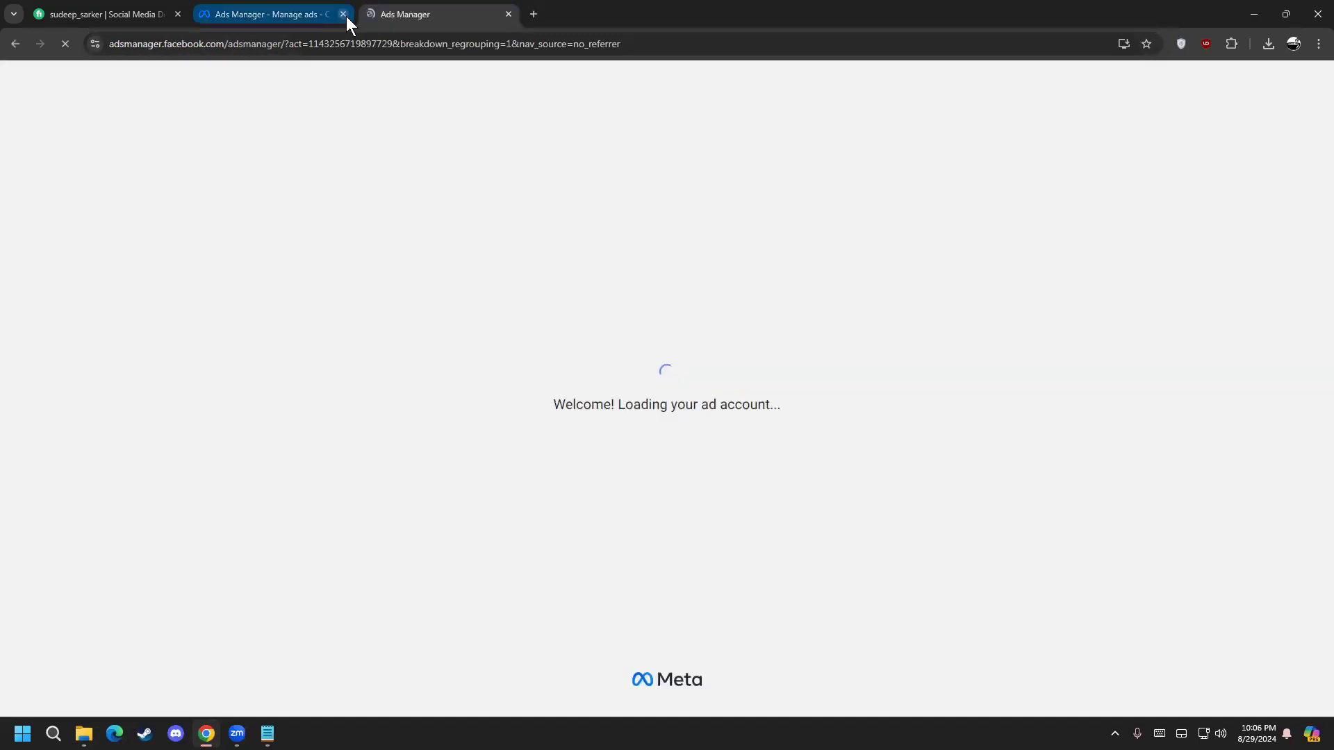
pyautogui.click(343, 14)
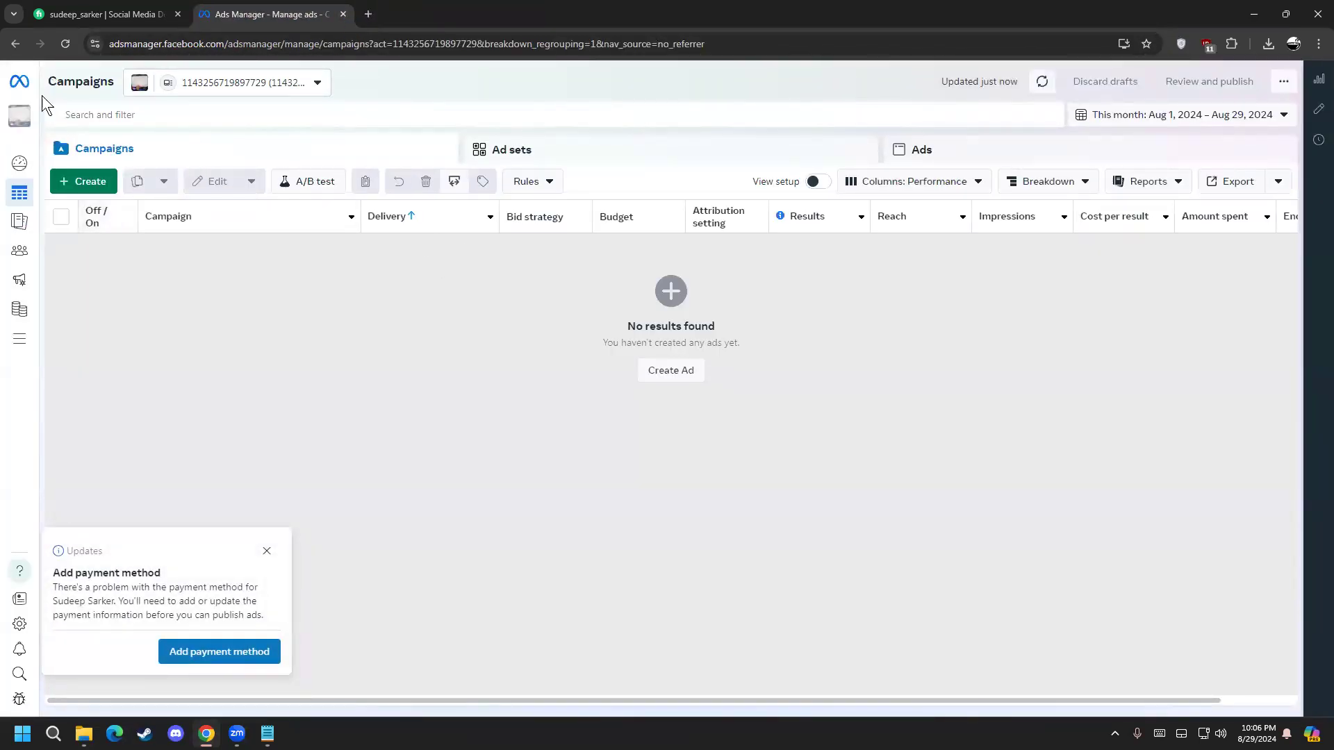
pyautogui.moveTo(7, 163)
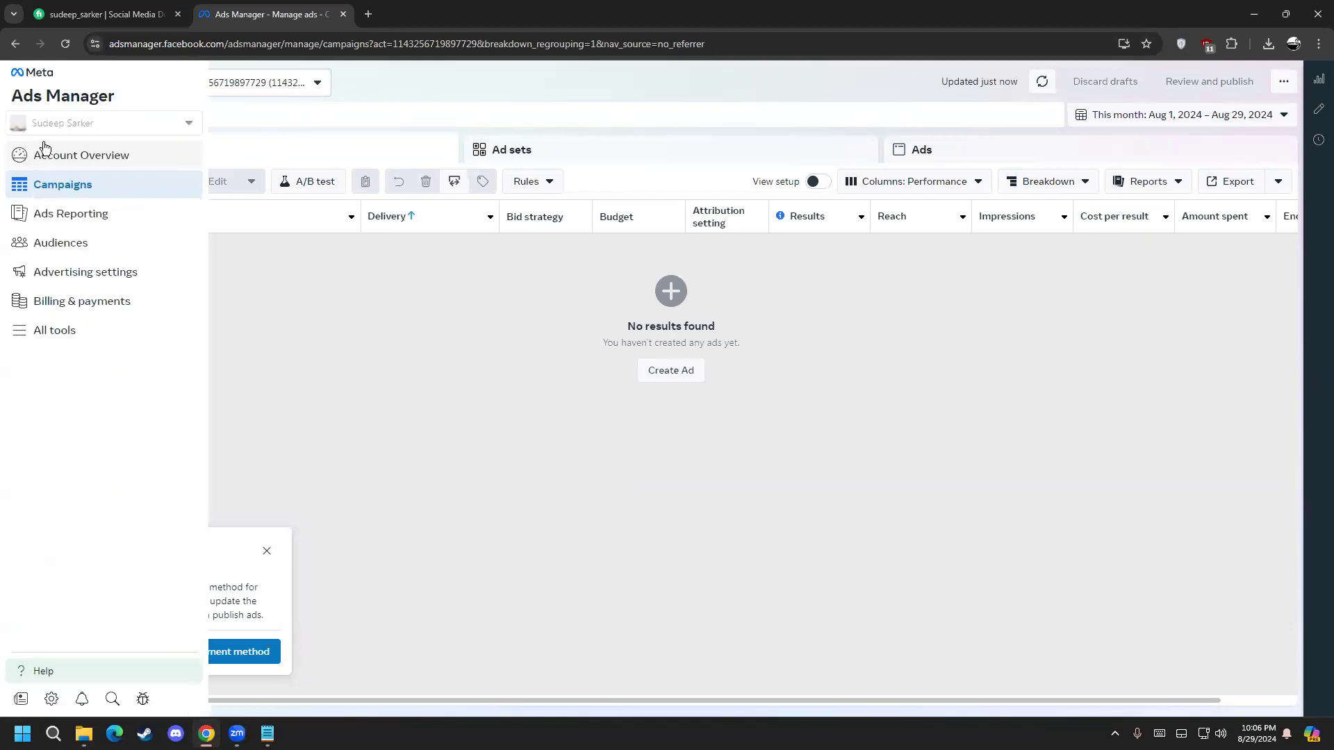
pyautogui.click(316, 43)
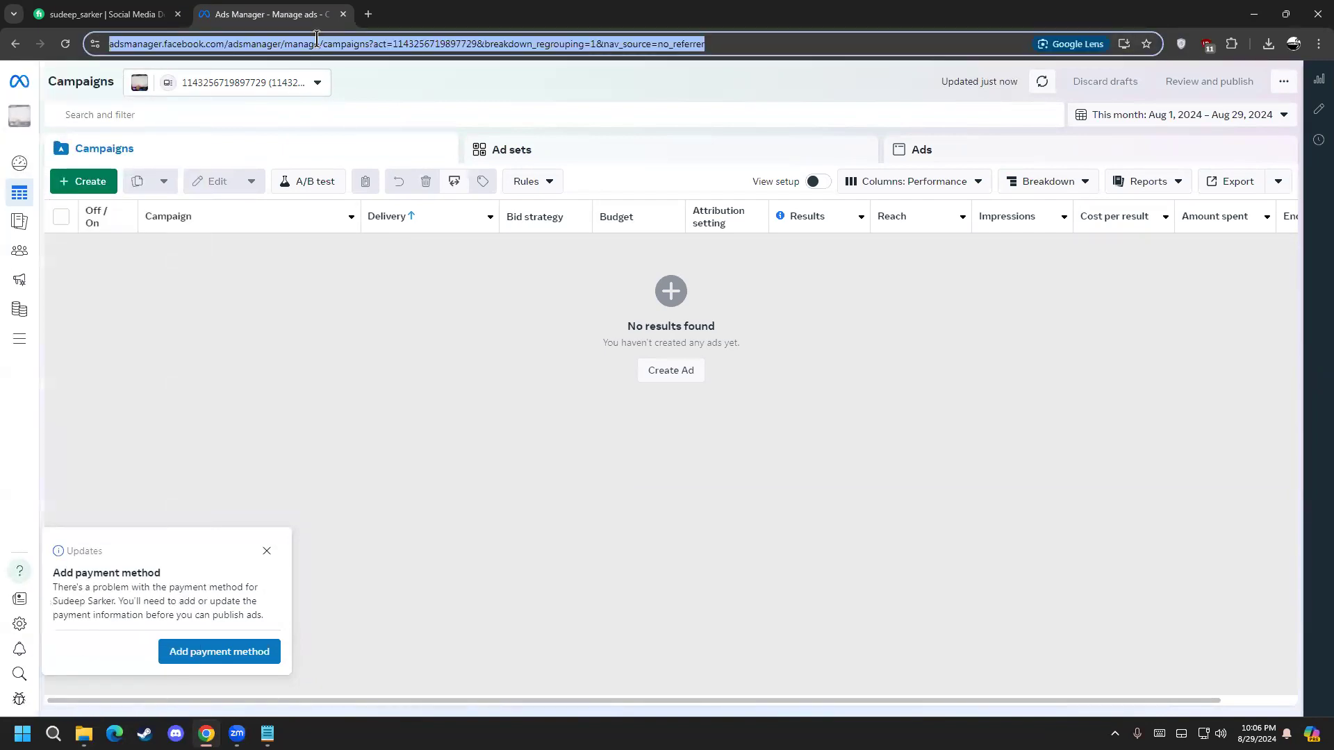
pyautogui.click(286, 43)
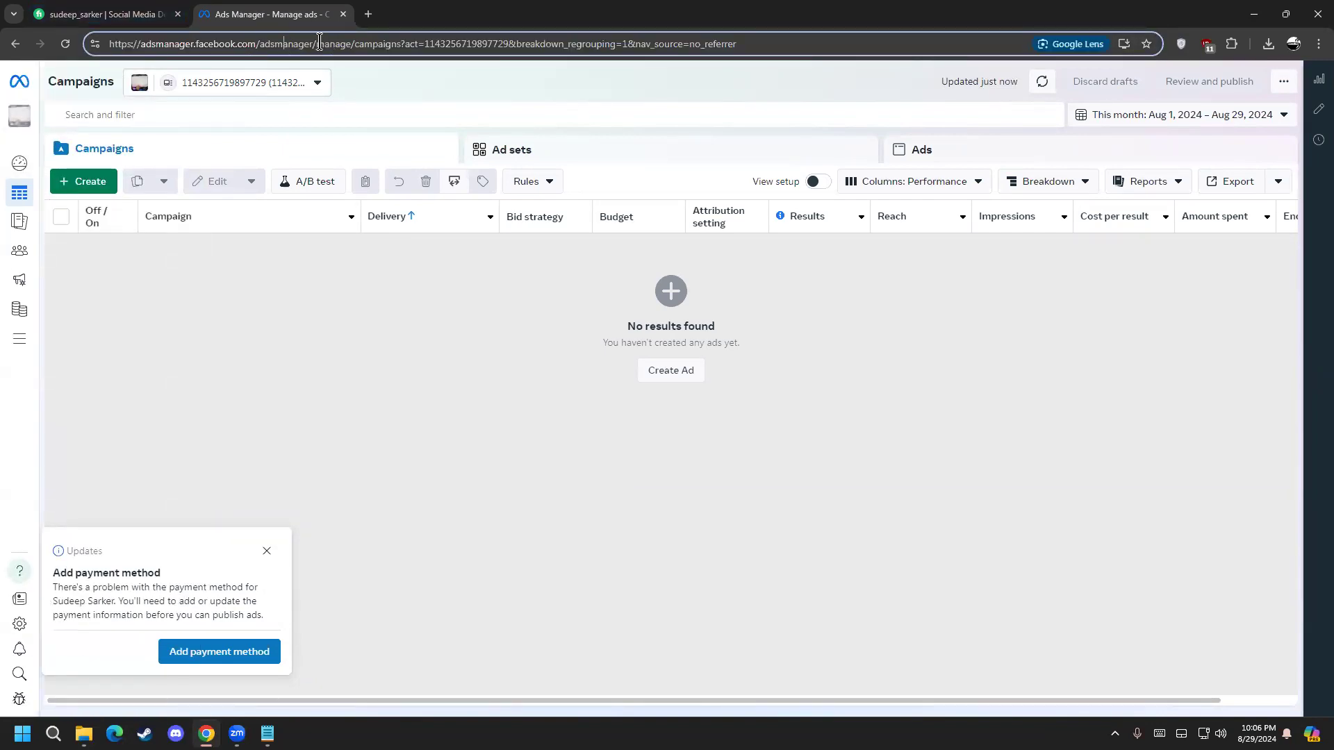
pyautogui.moveTo(319, 43); pyautogui.dragTo(104, 43)
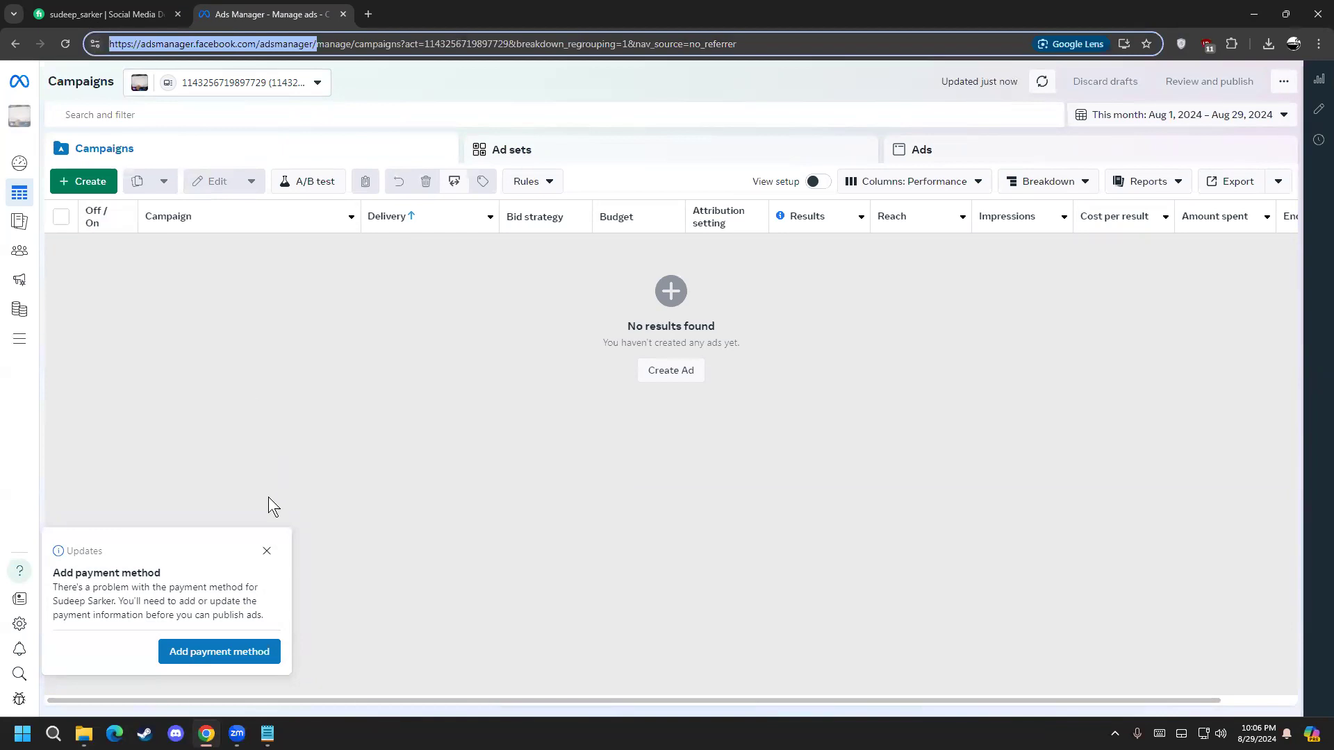
pyautogui.click(262, 550)
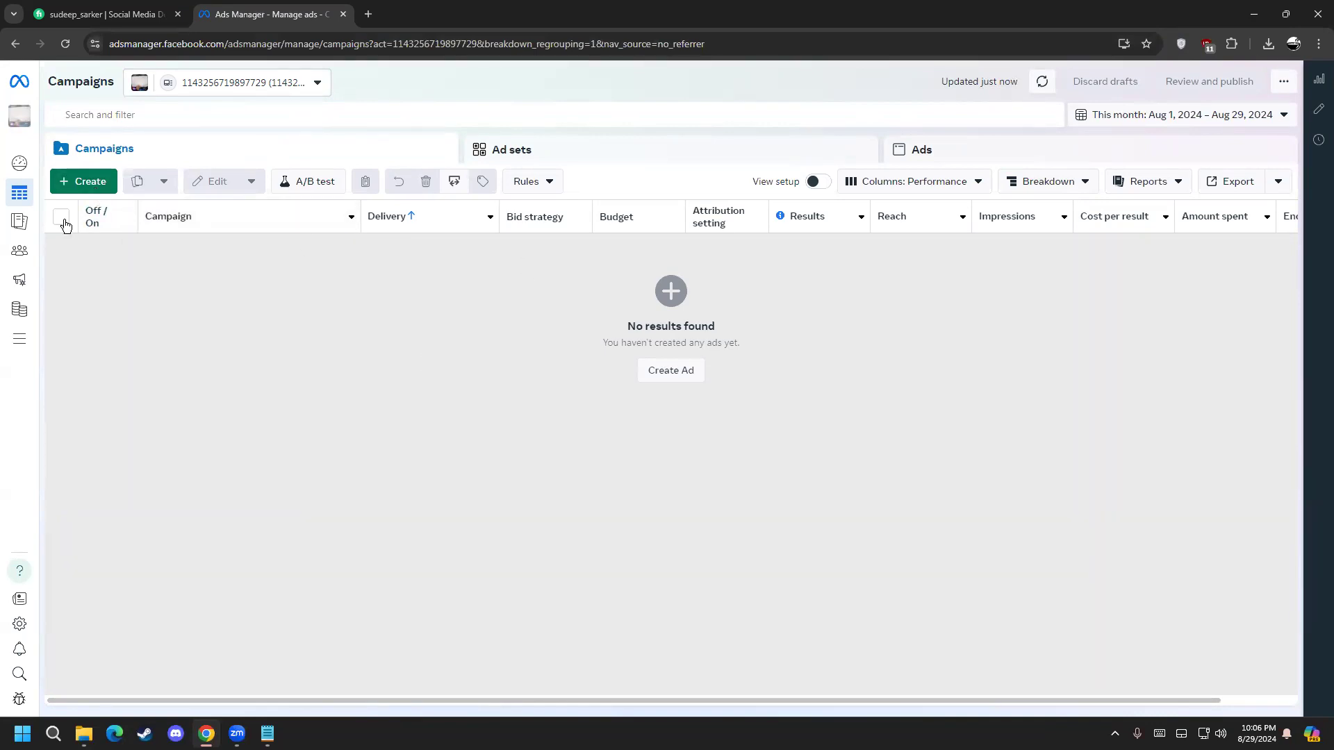
# Start creating a new campaign and keep Auction as the buying type
pyautogui.click(72, 183)
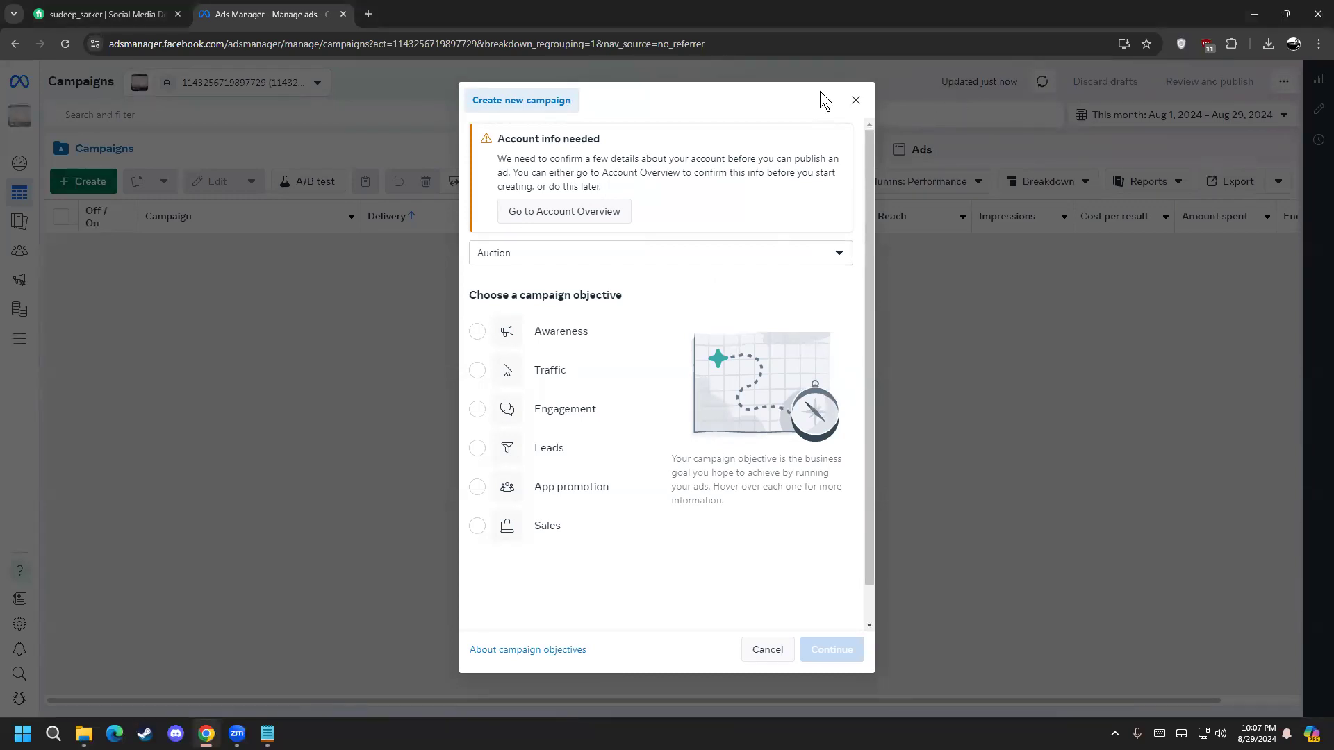
pyautogui.click(579, 254)
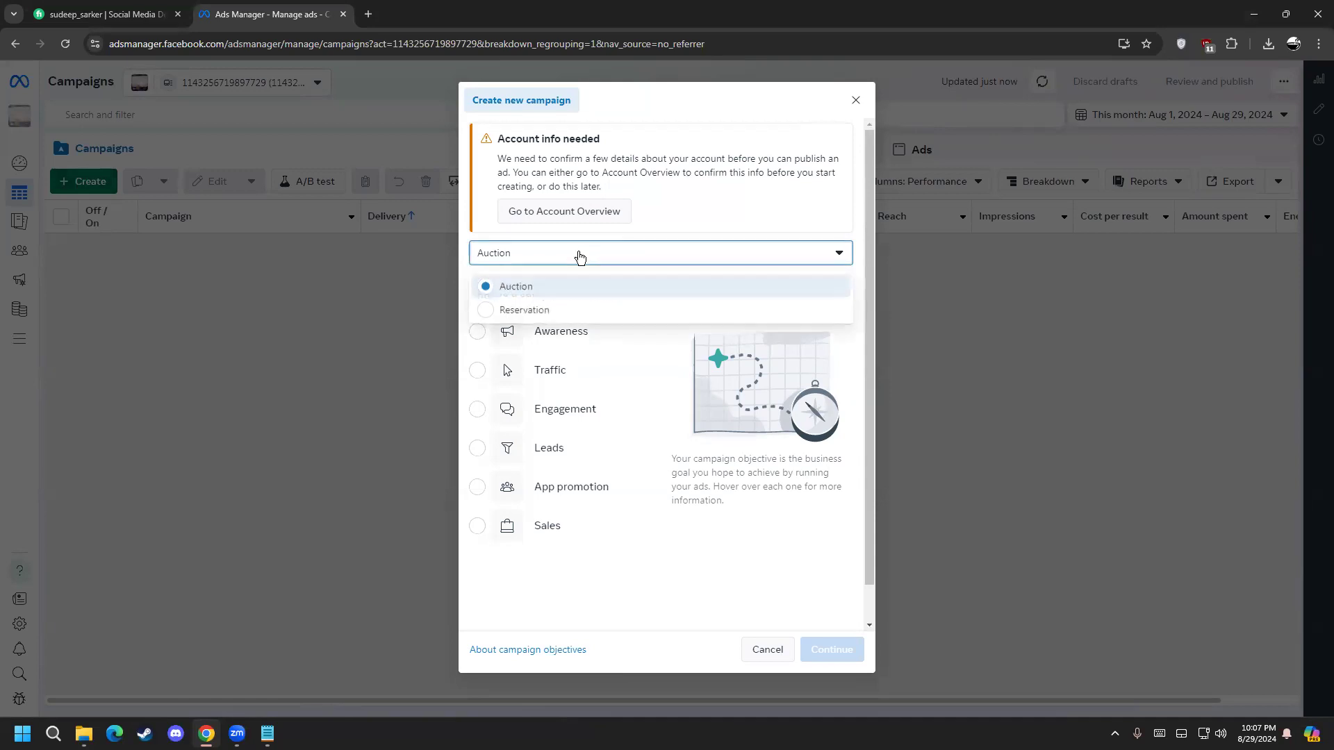
pyautogui.click(517, 295)
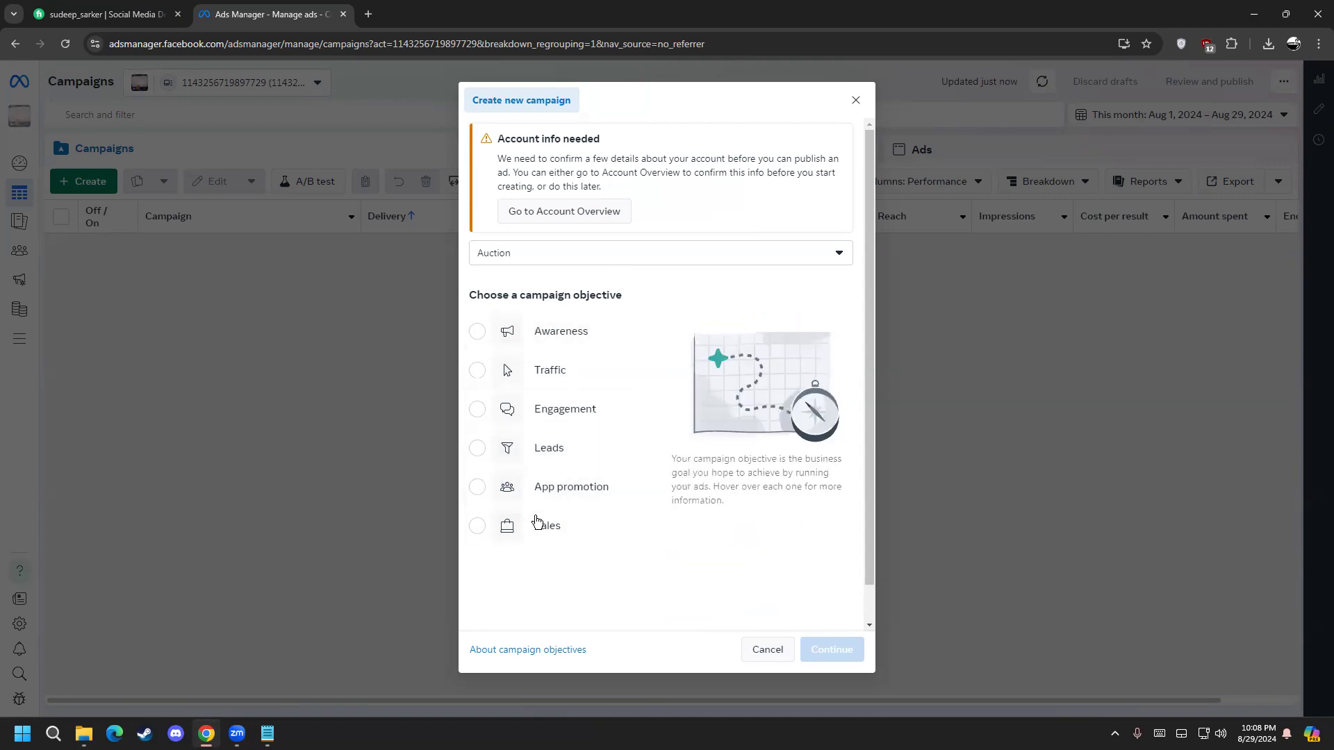
# Select the Awareness campaign objective and review what it is good for
pyautogui.click(580, 340)
pyautogui.moveTo(691, 528); pyautogui.dragTo(757, 578)
pyautogui.click(711, 557)
pyautogui.click(757, 578)
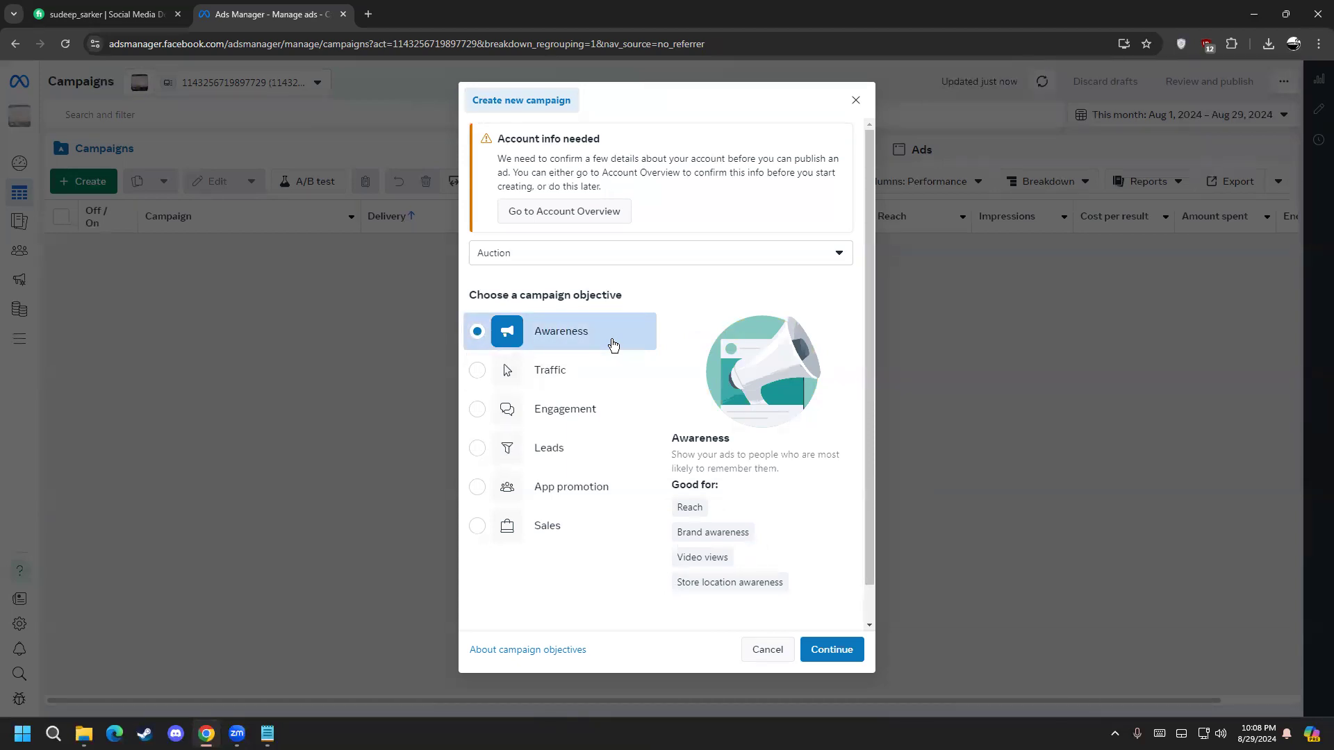
# Select the Traffic campaign objective and read its description and full list of suitable uses
pyautogui.click(560, 375)
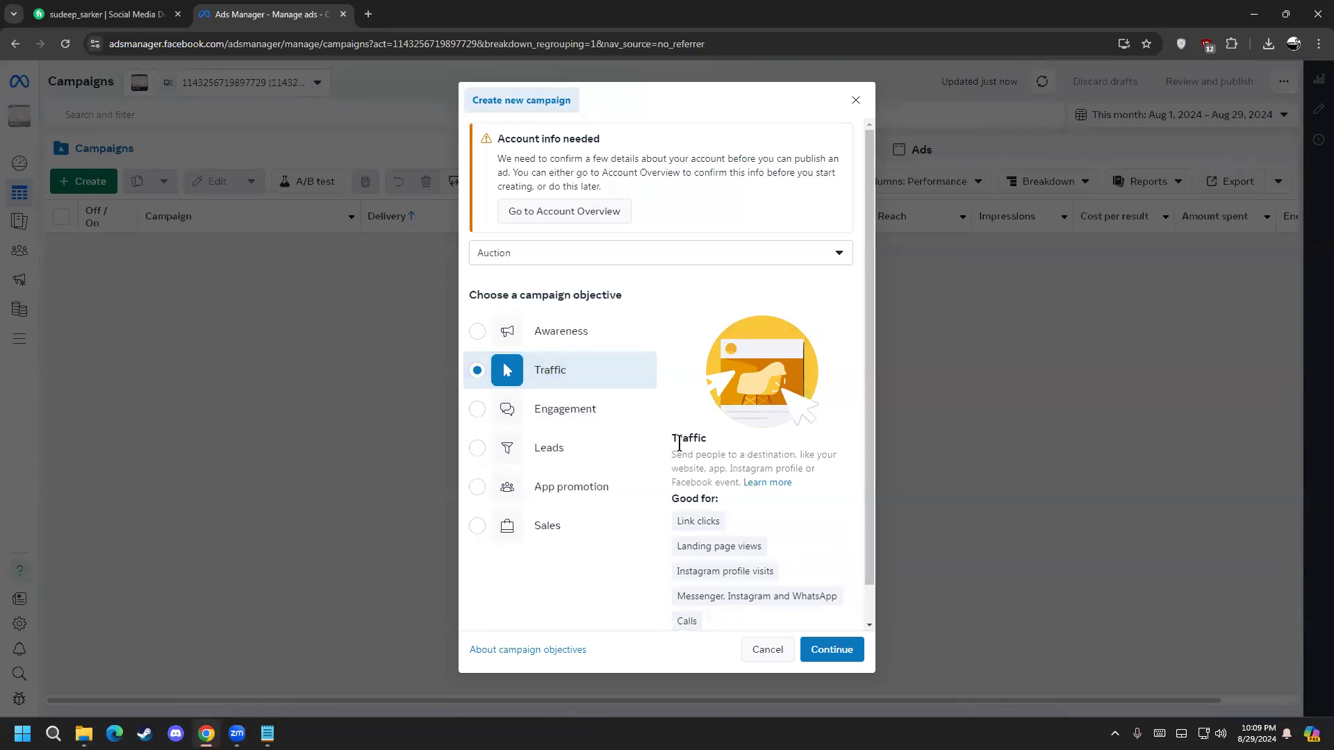
pyautogui.moveTo(687, 455); pyautogui.dragTo(825, 458)
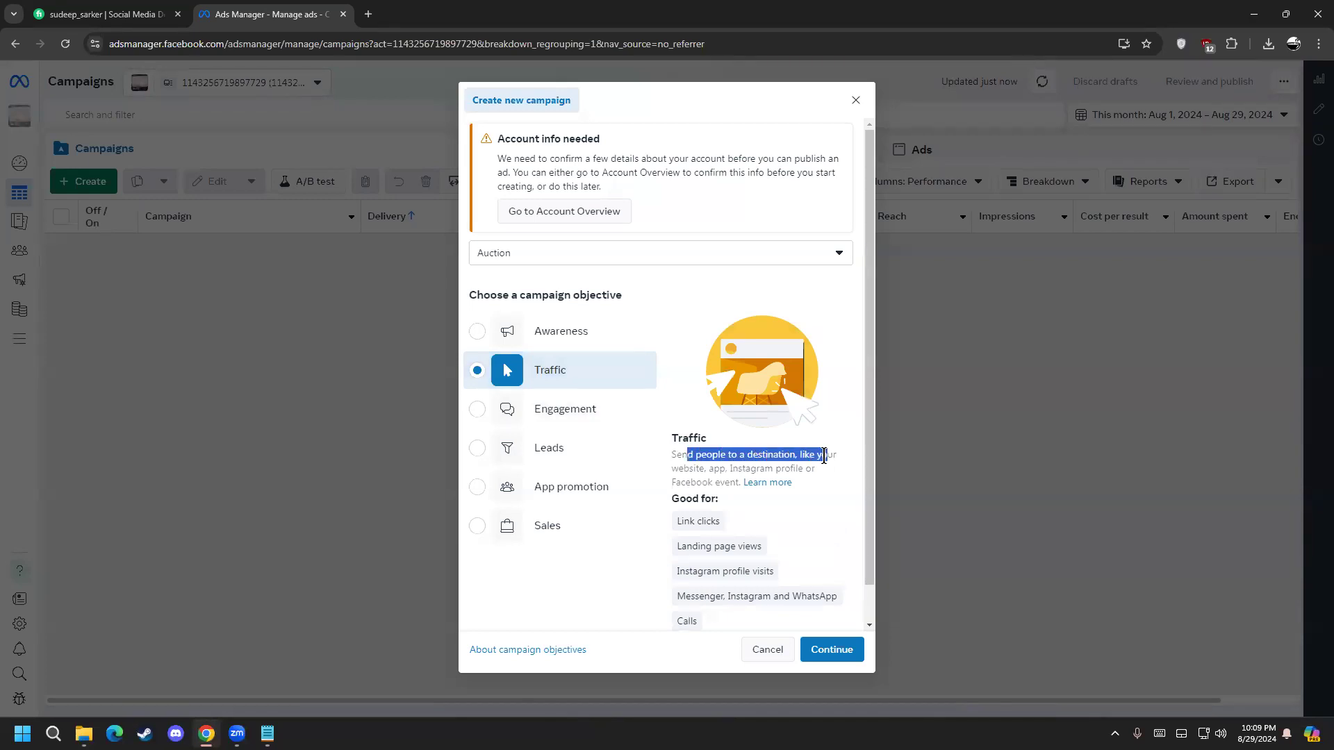
pyautogui.click(766, 466)
pyautogui.moveTo(673, 470); pyautogui.dragTo(803, 473)
pyautogui.moveTo(685, 482); pyautogui.dragTo(720, 465)
pyautogui.click(720, 464)
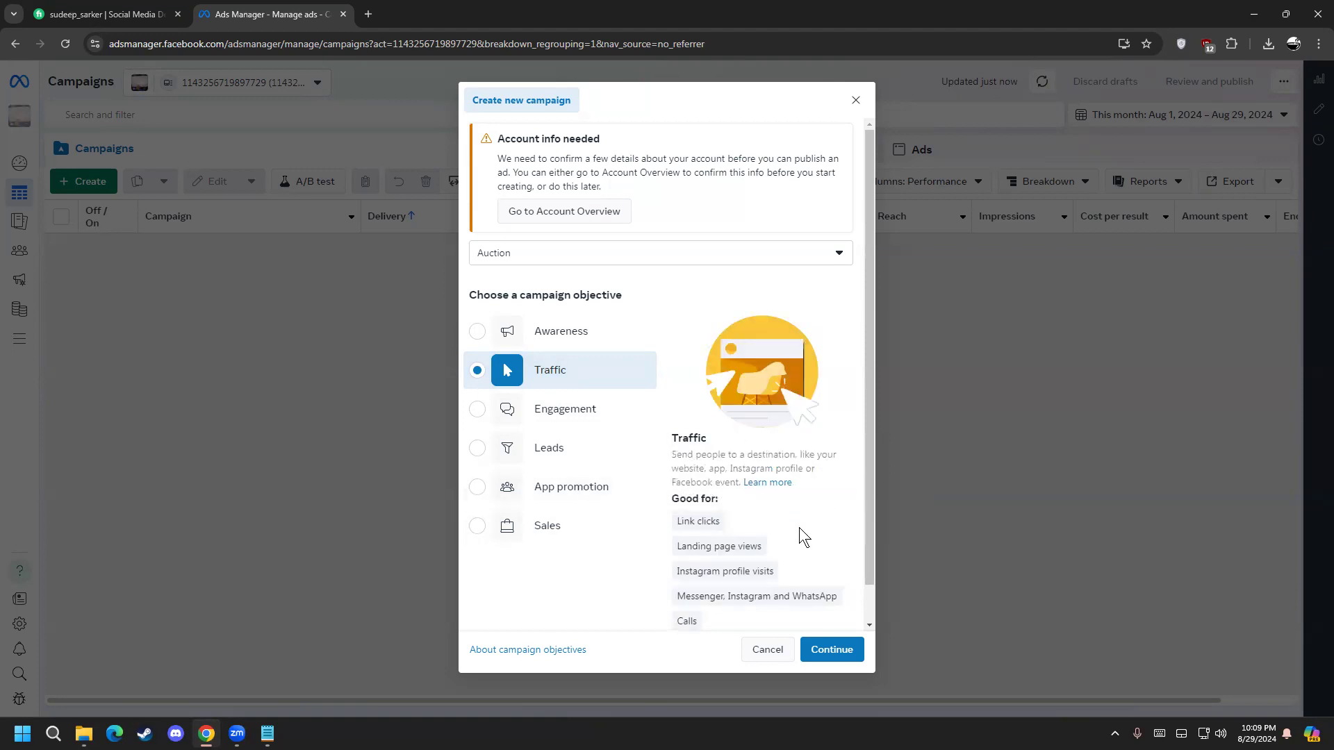
pyautogui.scroll(-1, 800, 531)
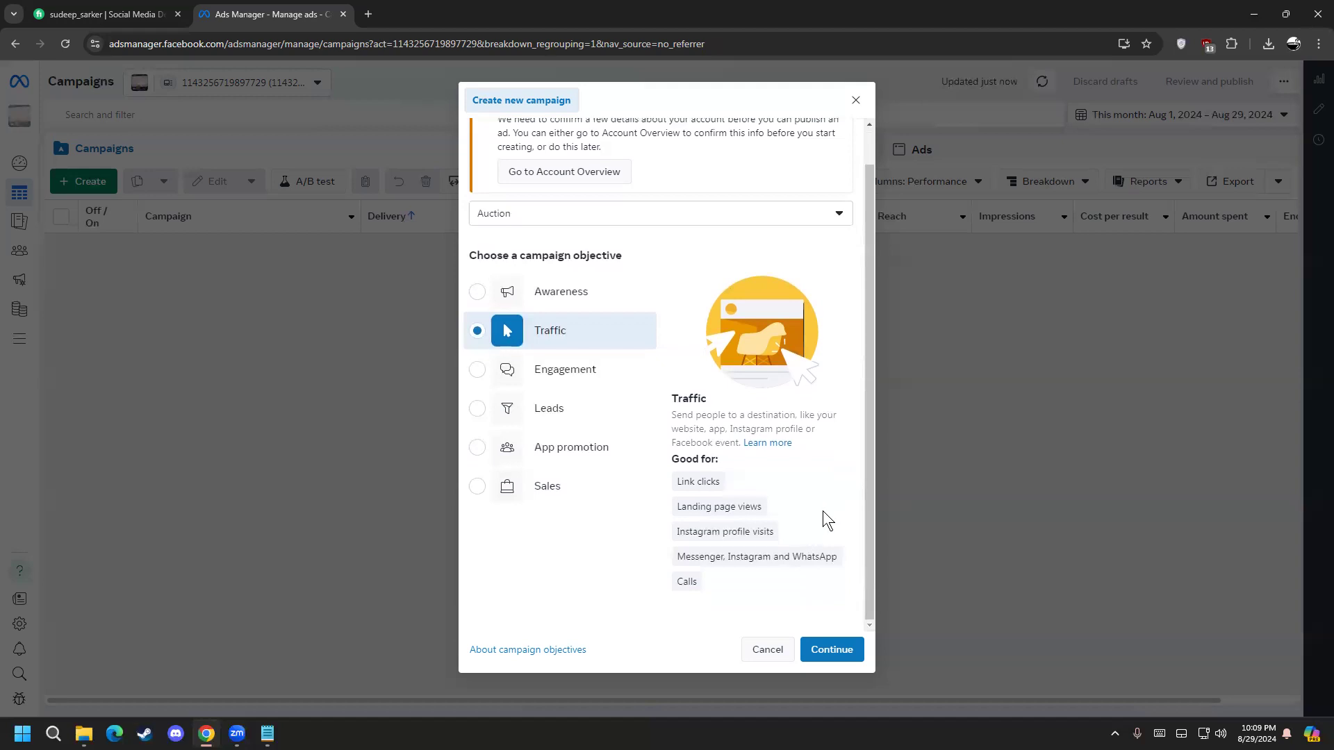
pyautogui.scroll(1, 822, 511)
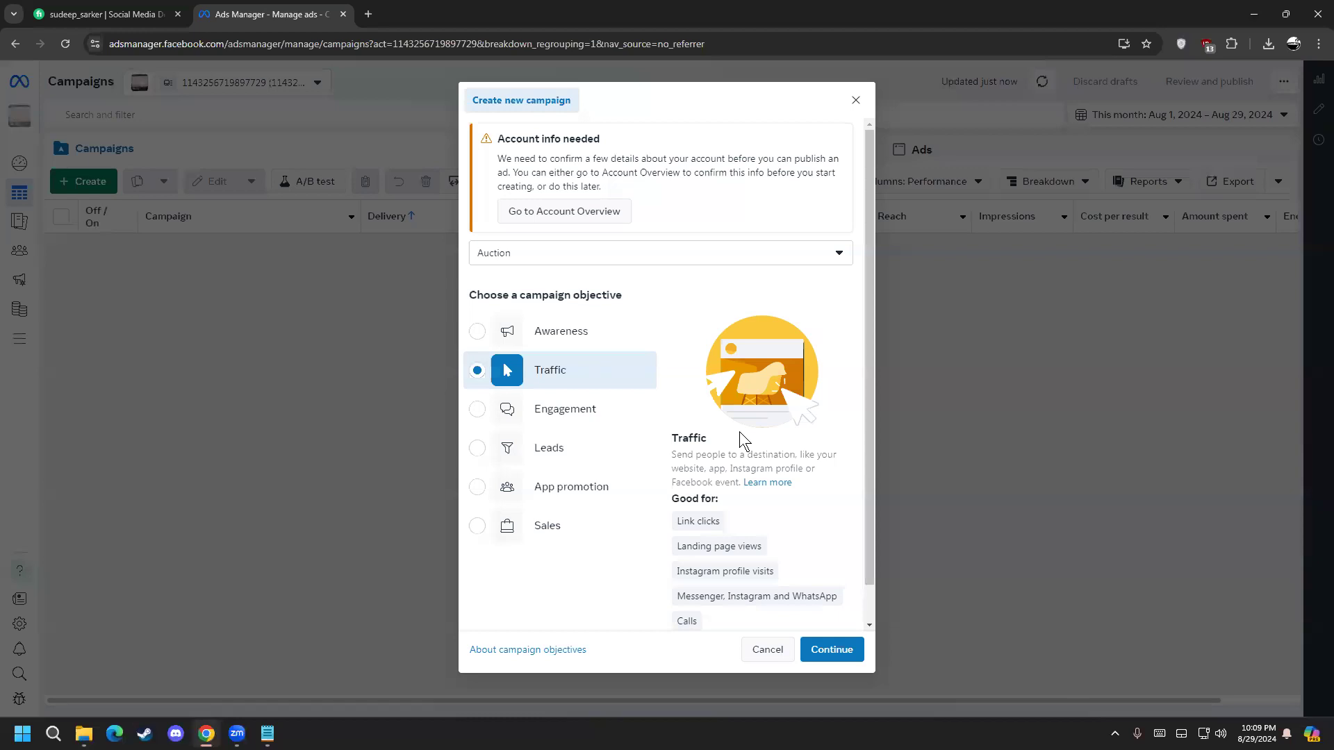
# Select the Engagement campaign objective and read its description
pyautogui.click(609, 408)
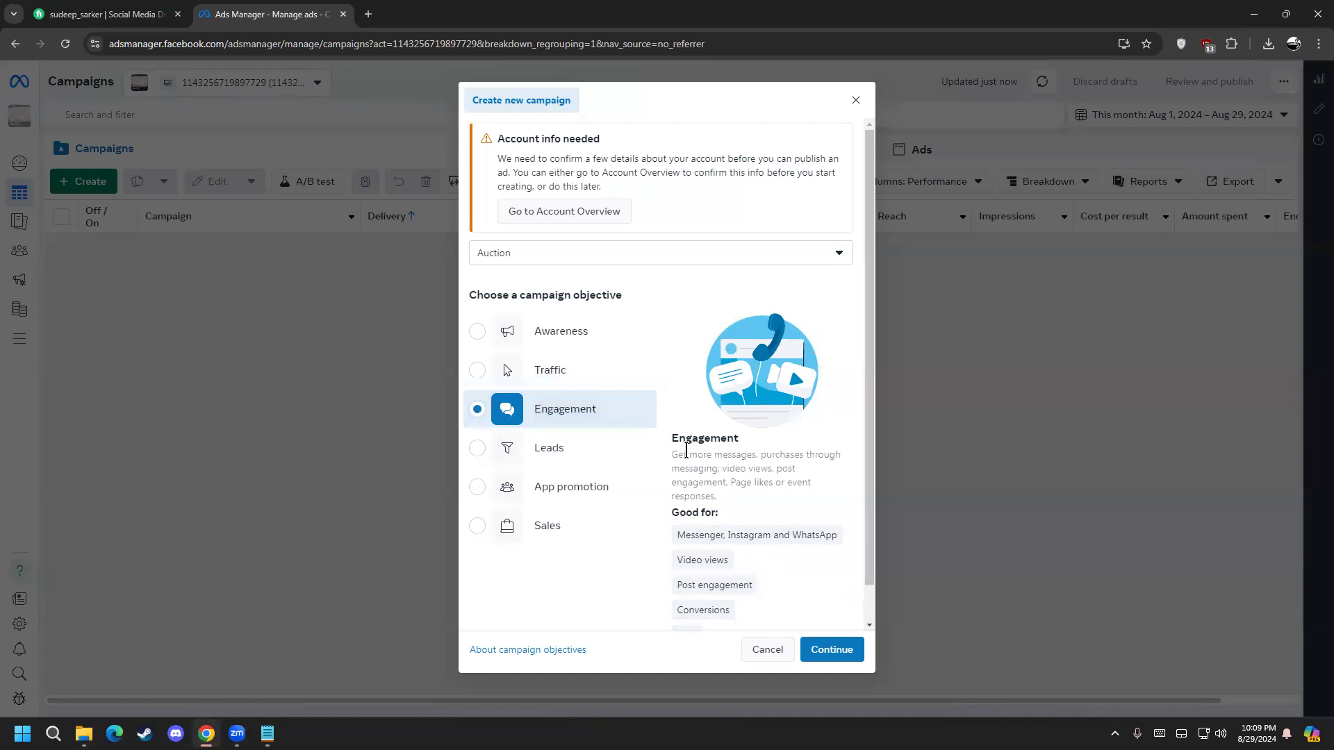
pyautogui.moveTo(690, 457); pyautogui.dragTo(753, 456)
pyautogui.moveTo(755, 456); pyautogui.dragTo(830, 455)
pyautogui.moveTo(711, 469); pyautogui.dragTo(779, 480)
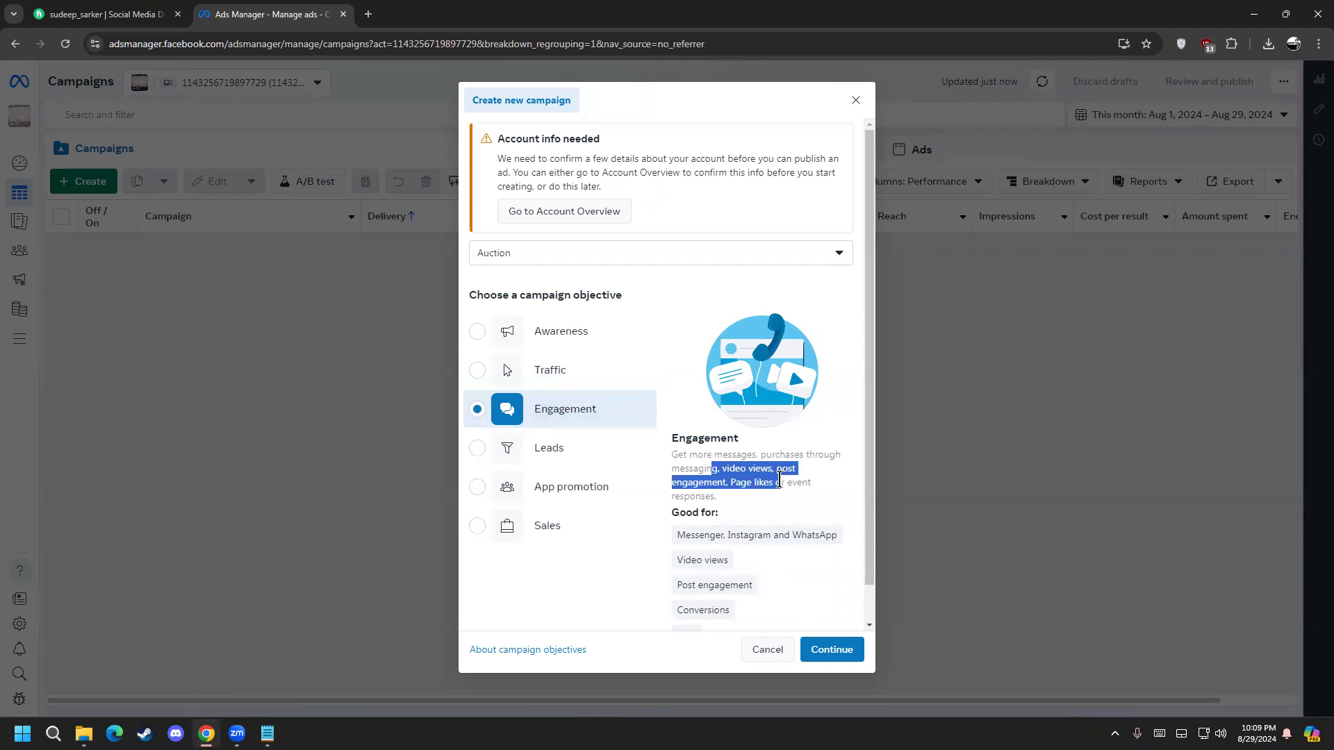
pyautogui.click(779, 480)
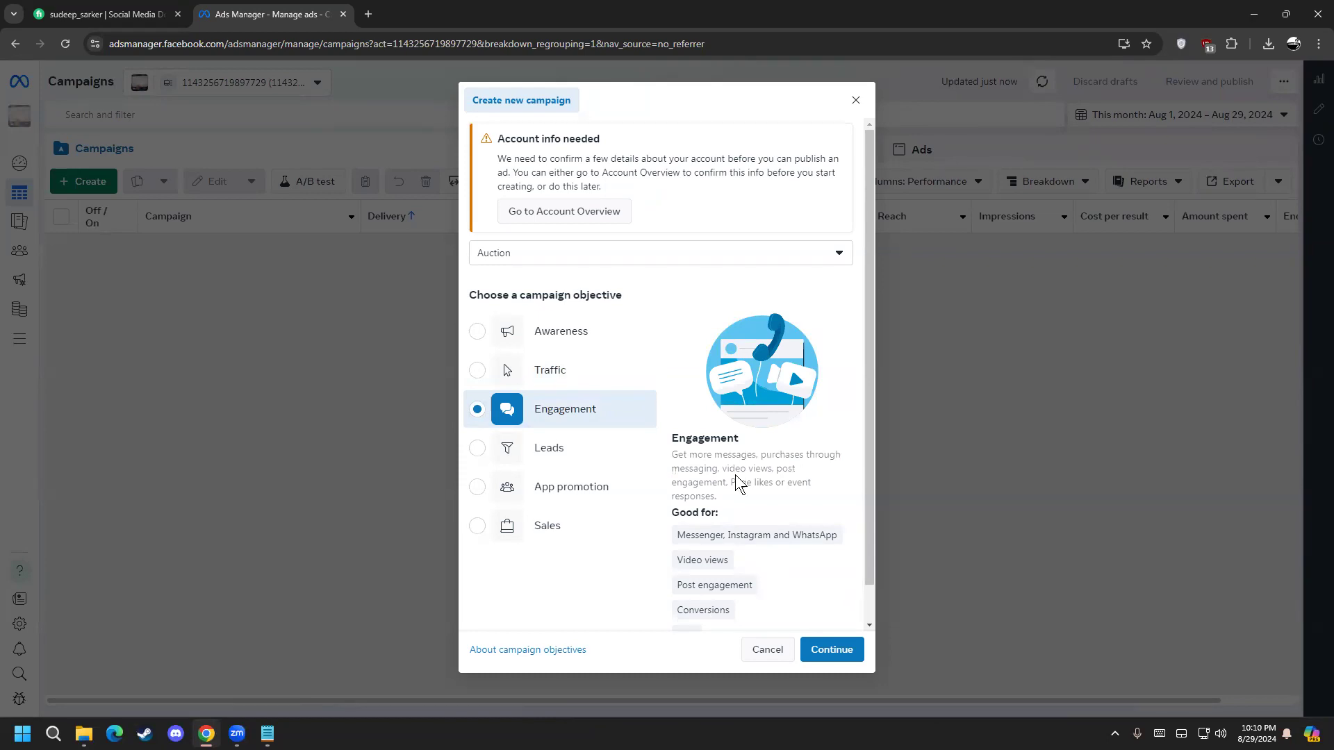
# Compare the Awareness and Traffic campaign objectives and read their descriptions and suitable uses
pyautogui.click(615, 332)
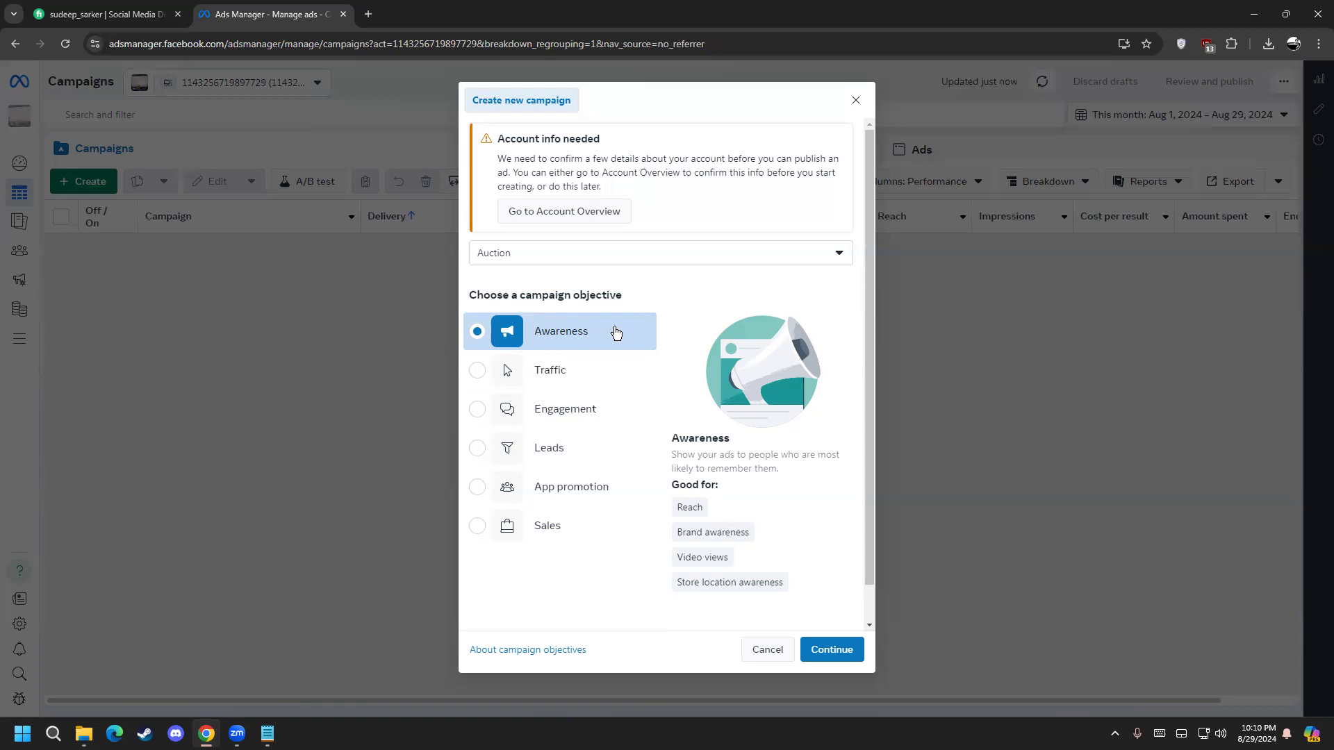
pyautogui.click(599, 368)
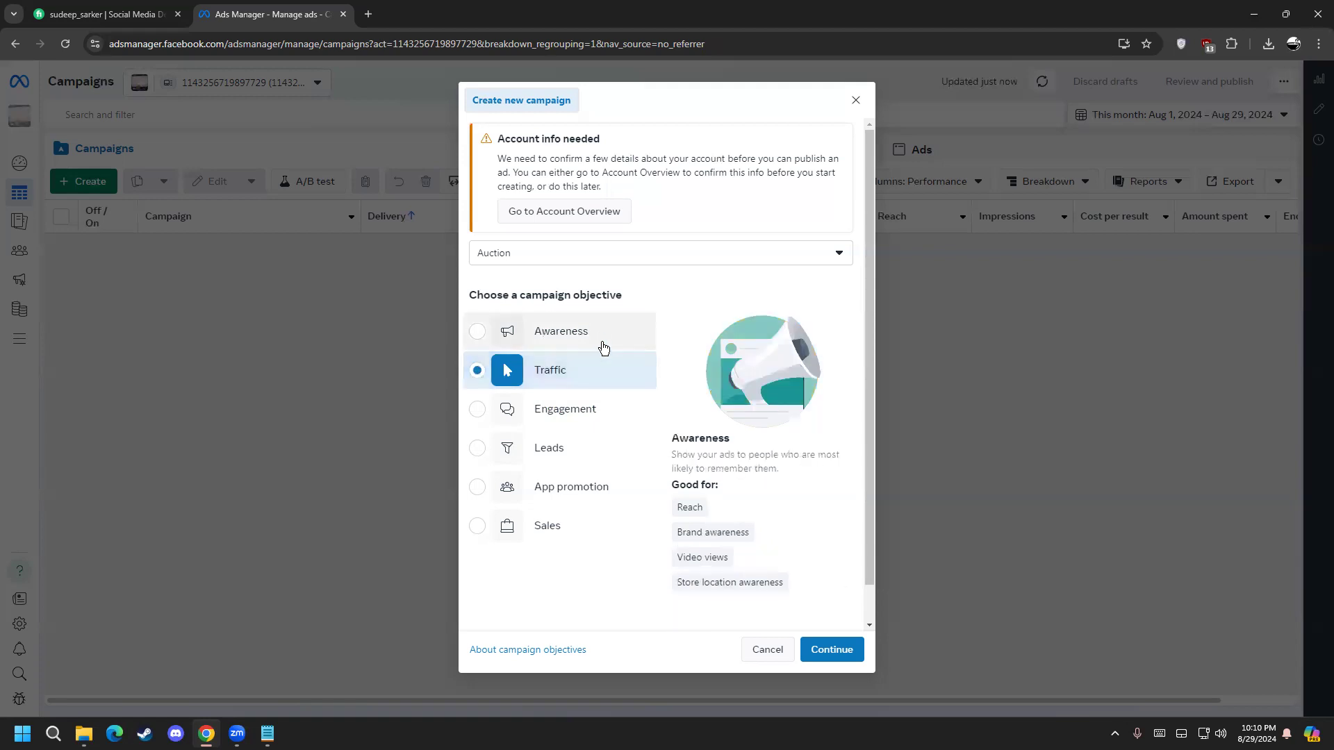
pyautogui.click(597, 339)
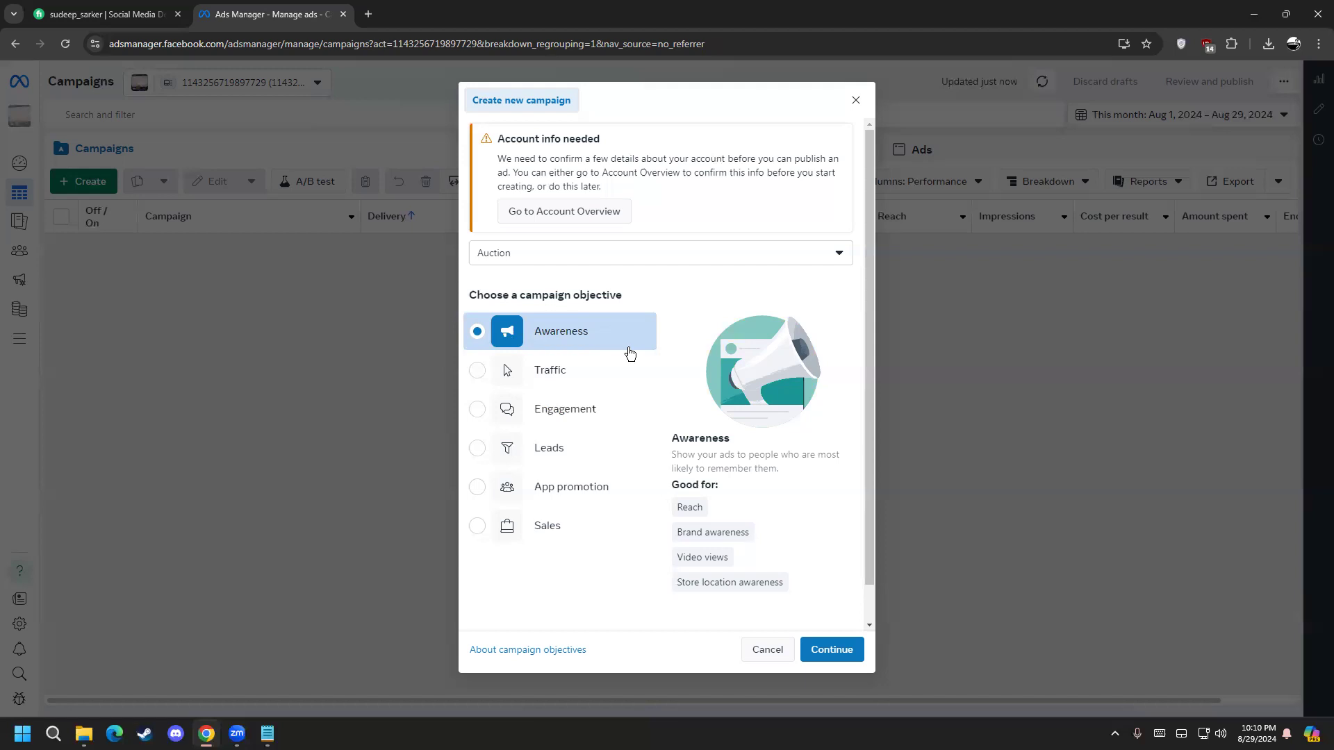
pyautogui.click(628, 370)
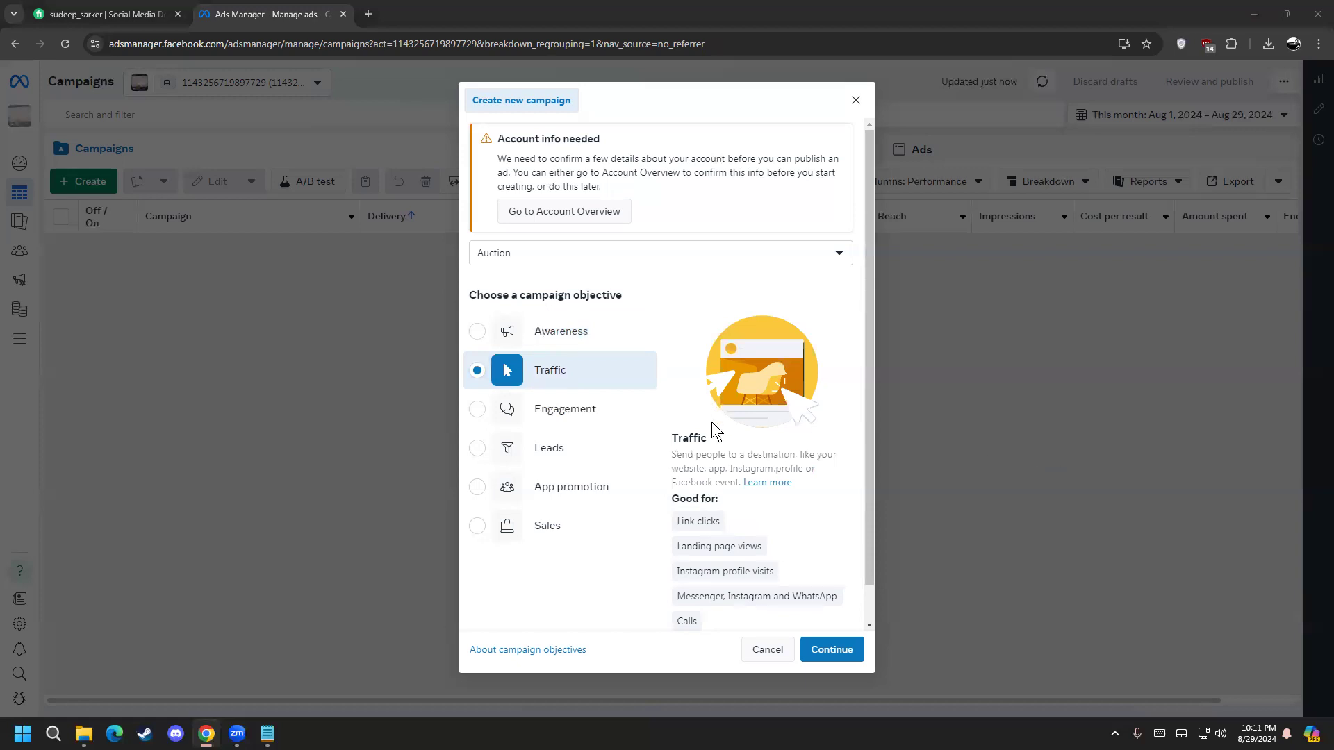
pyautogui.moveTo(692, 447); pyautogui.dragTo(743, 444)
pyautogui.click(743, 445)
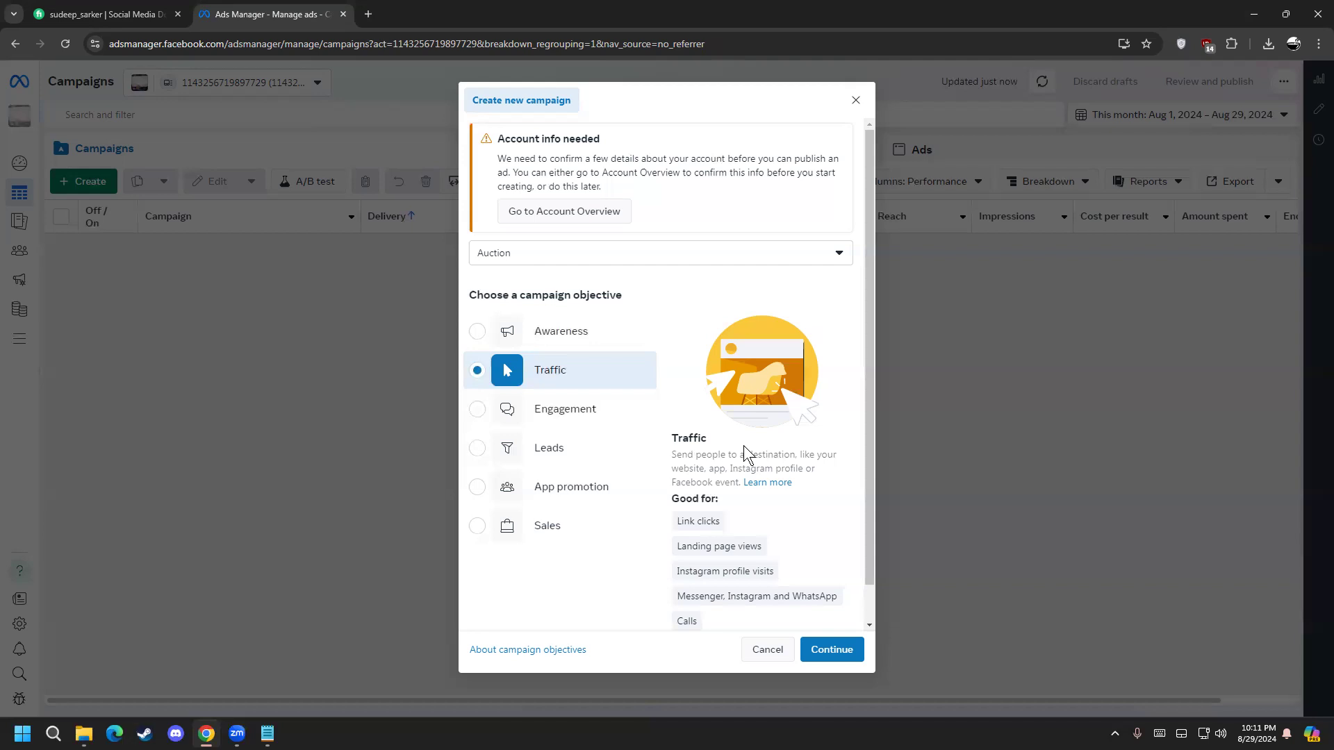
# Alternate between the Engagement and Traffic objectives to compare their descriptions and suitable uses
pyautogui.click(627, 411)
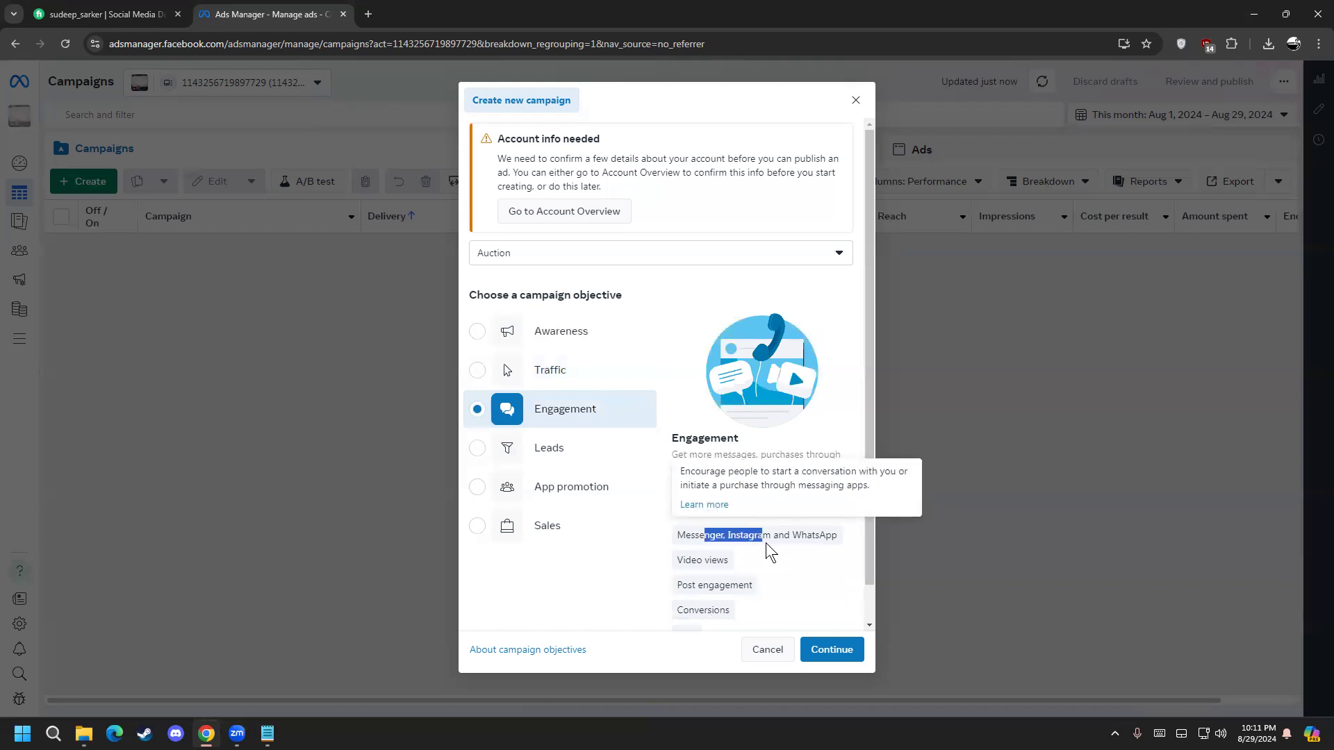
pyautogui.click(820, 541)
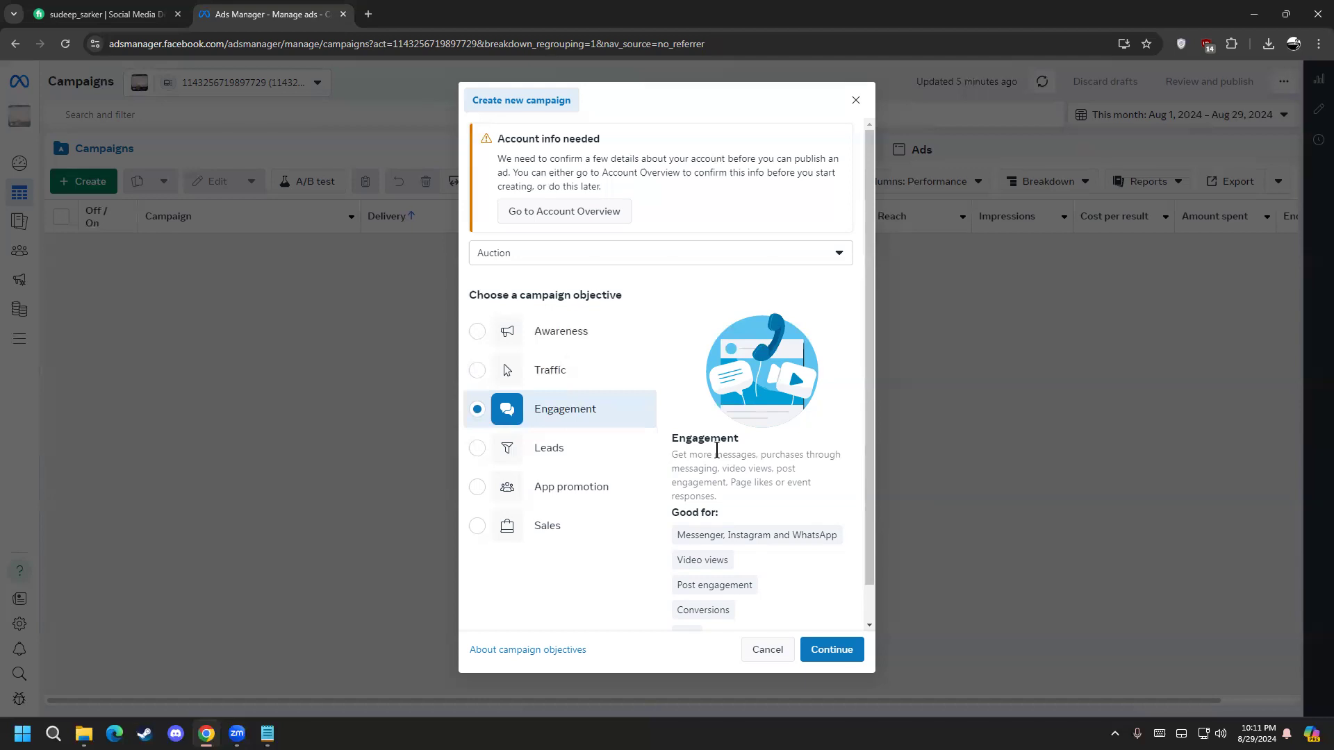
pyautogui.click(606, 366)
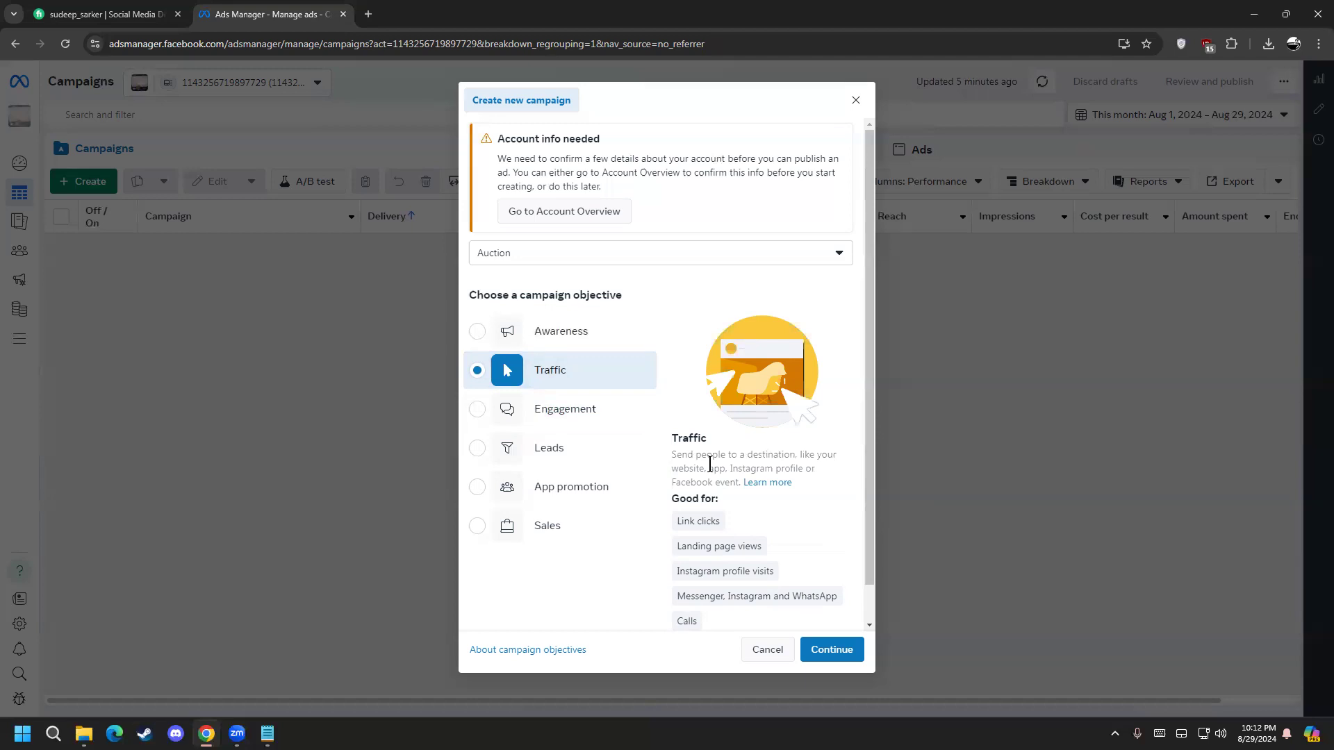
pyautogui.moveTo(681, 456); pyautogui.dragTo(687, 458)
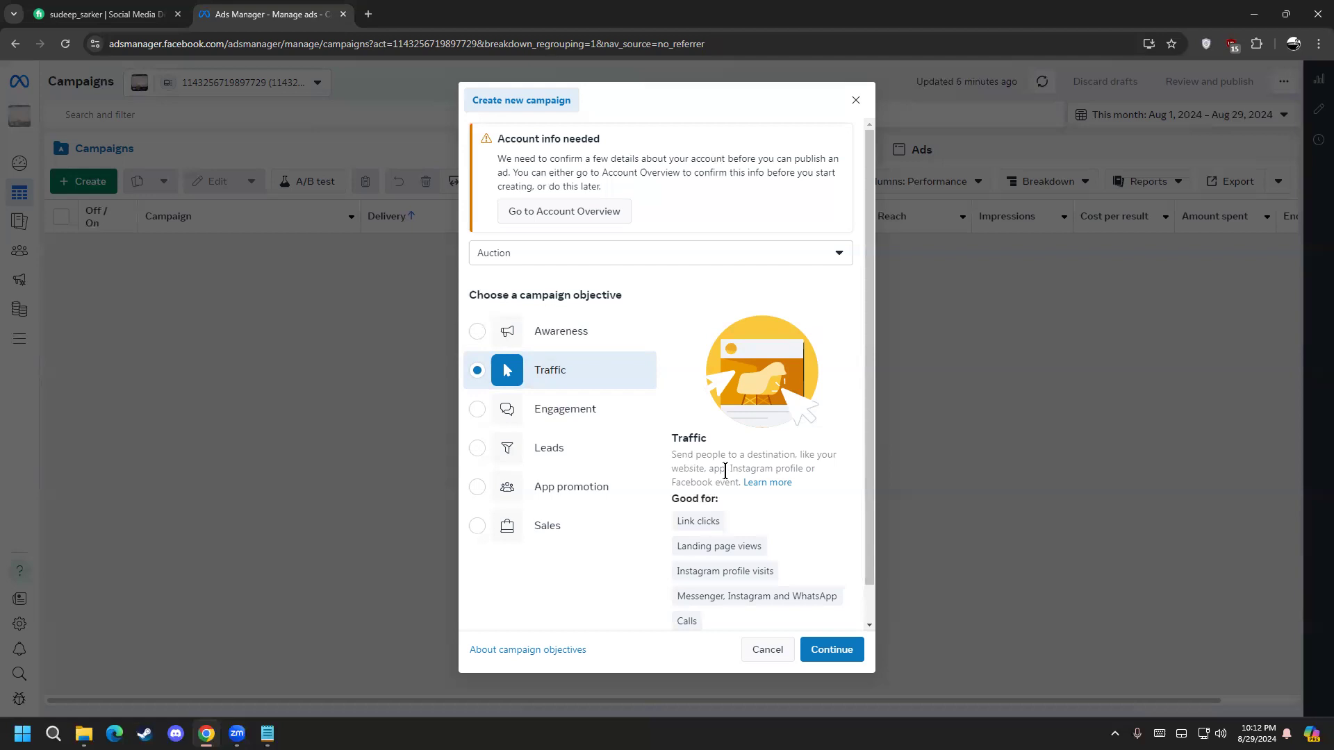
pyautogui.click(588, 424)
pyautogui.moveTo(715, 455); pyautogui.dragTo(786, 476)
pyautogui.click(735, 470)
# Review the descriptions and suitable uses of the Leads and App promotion objectives
pyautogui.click(608, 444)
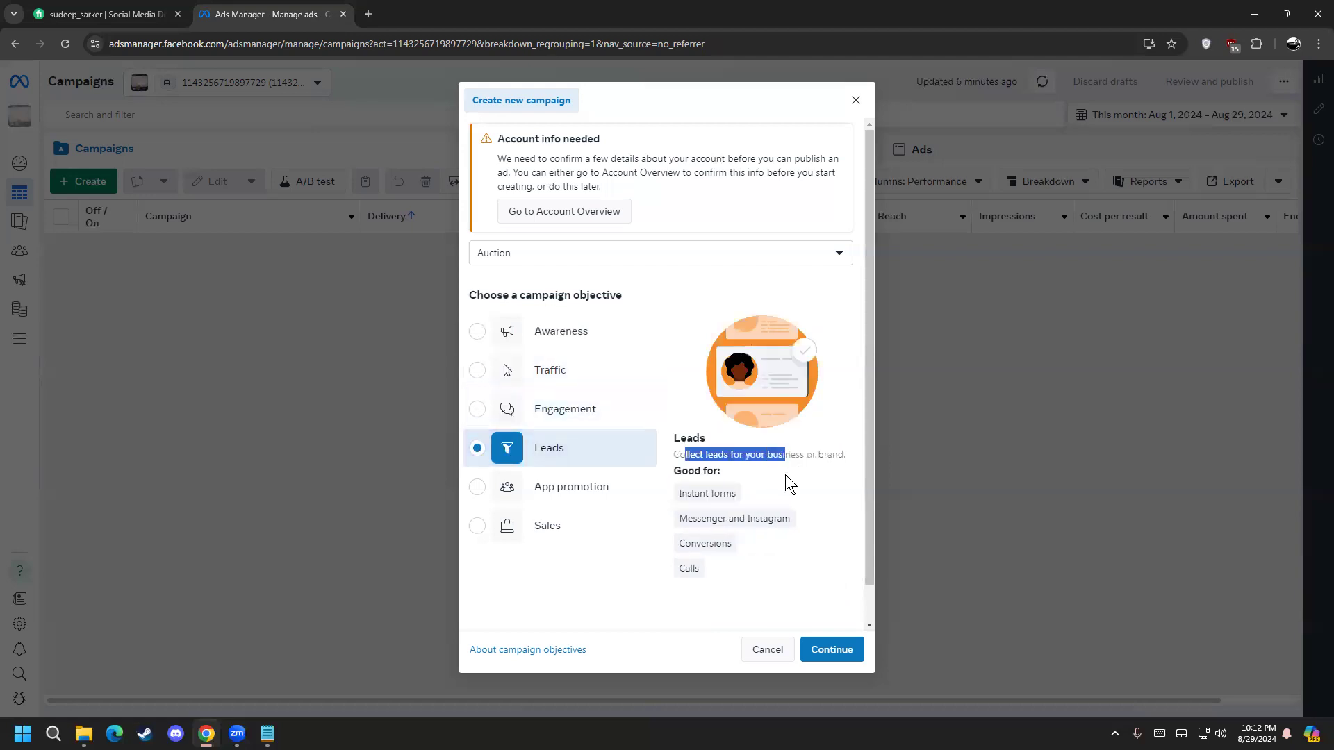
pyautogui.click(819, 462)
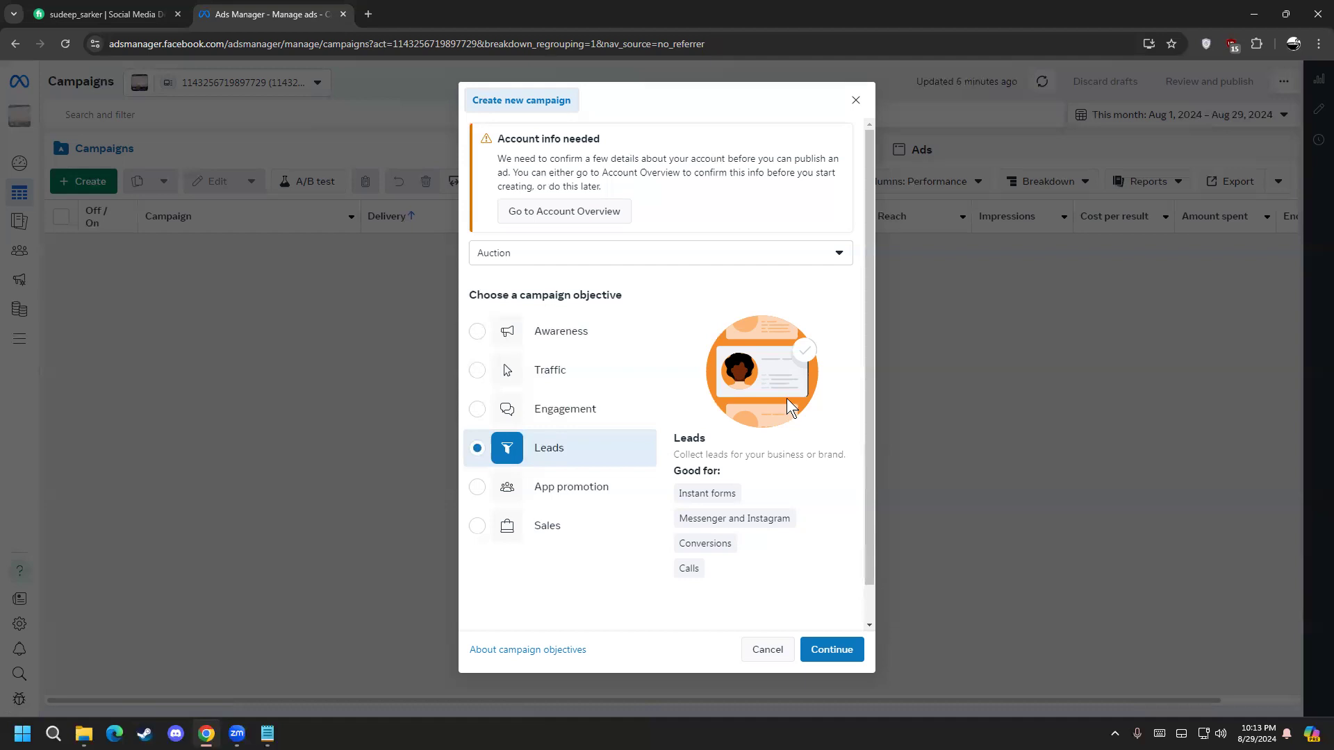
pyautogui.click(560, 486)
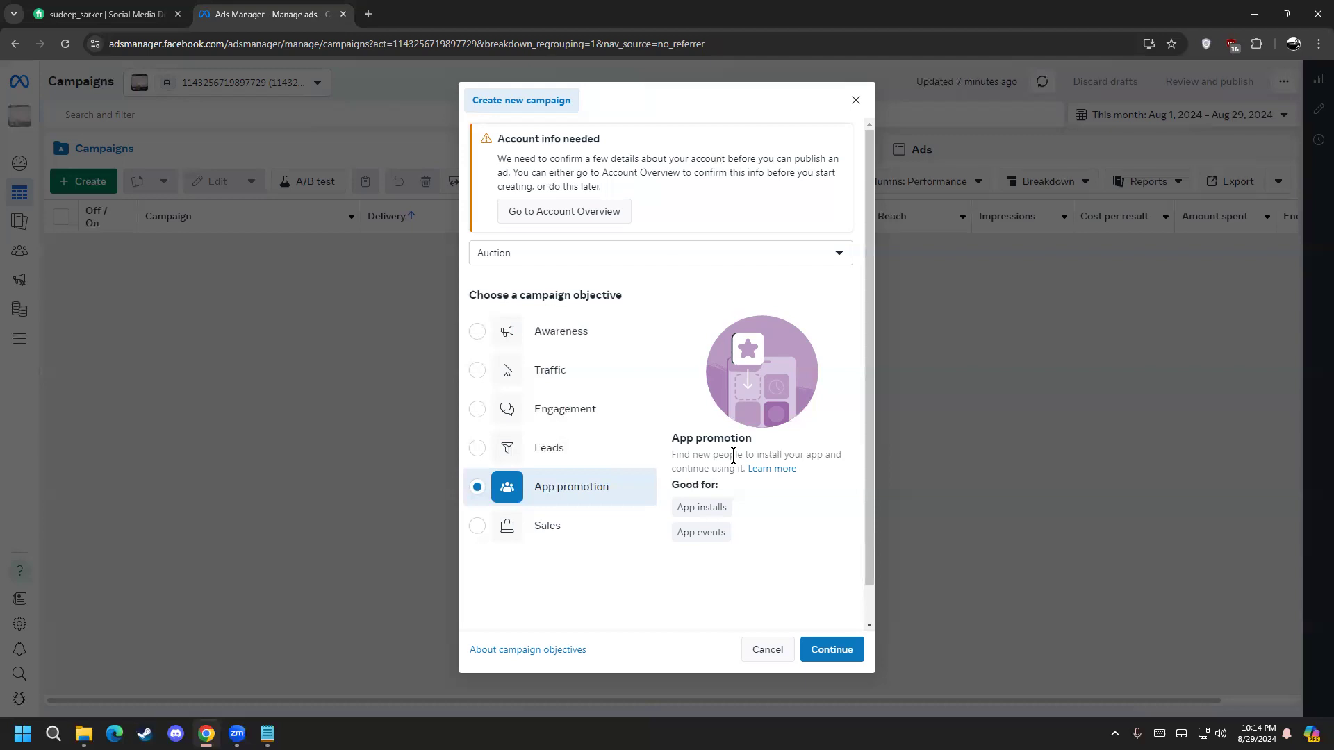
# Select the Sales campaign objective and examine its description and suitable uses, including the explanation of catalog sales
pyautogui.click(546, 526)
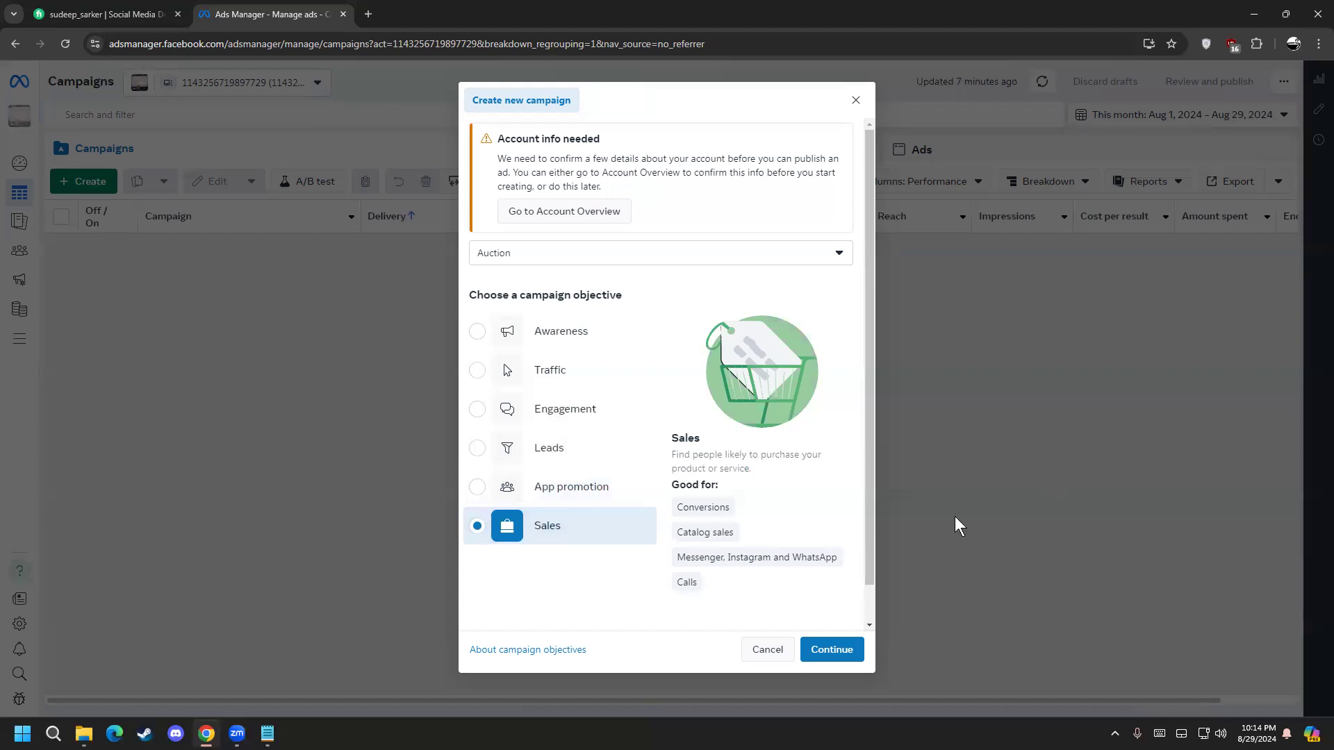
pyautogui.scroll(-1, 745, 447)
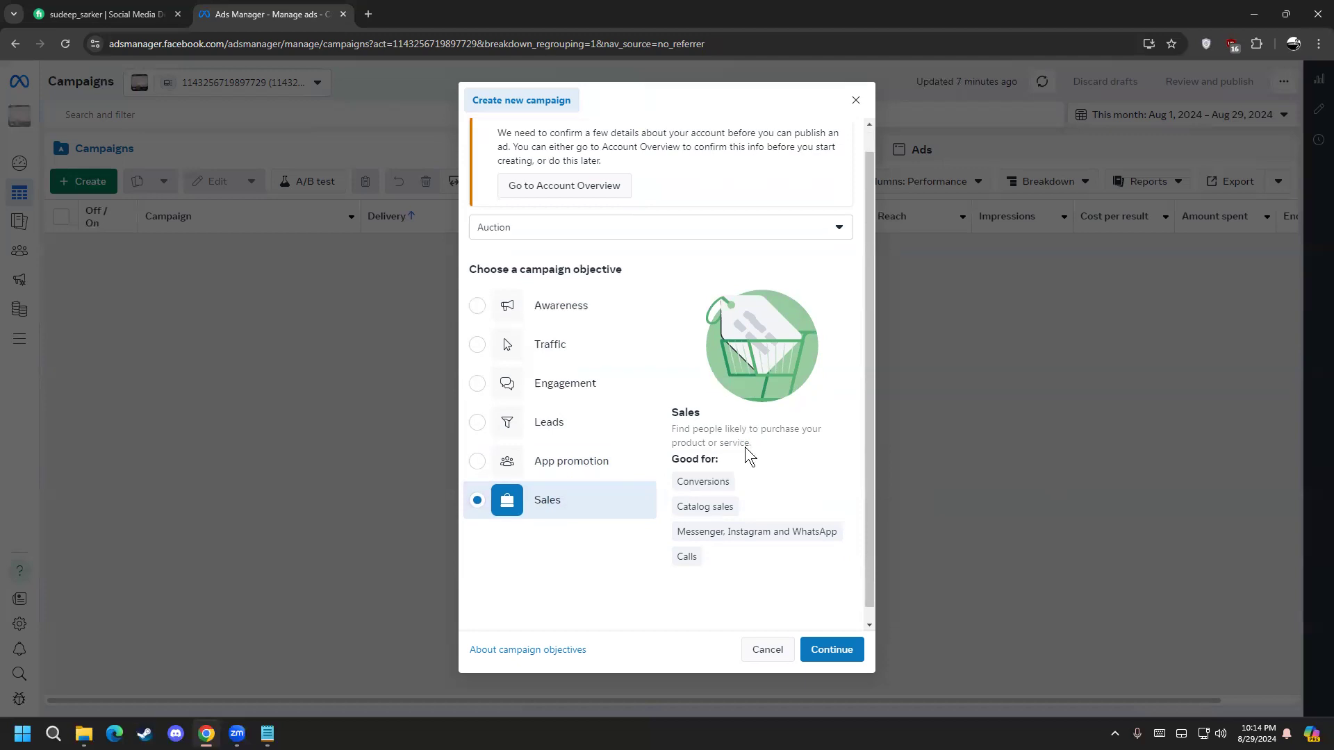
pyautogui.scroll(1, 745, 447)
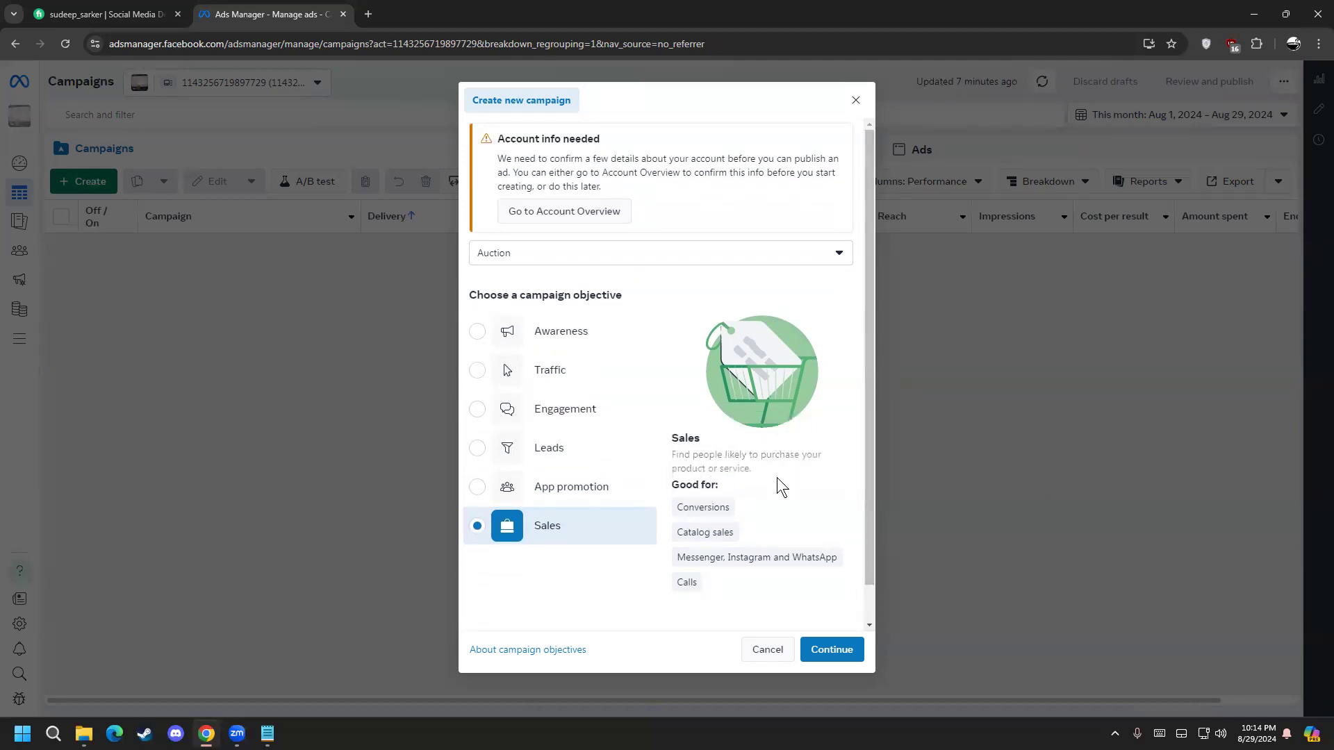
pyautogui.moveTo(728, 511)
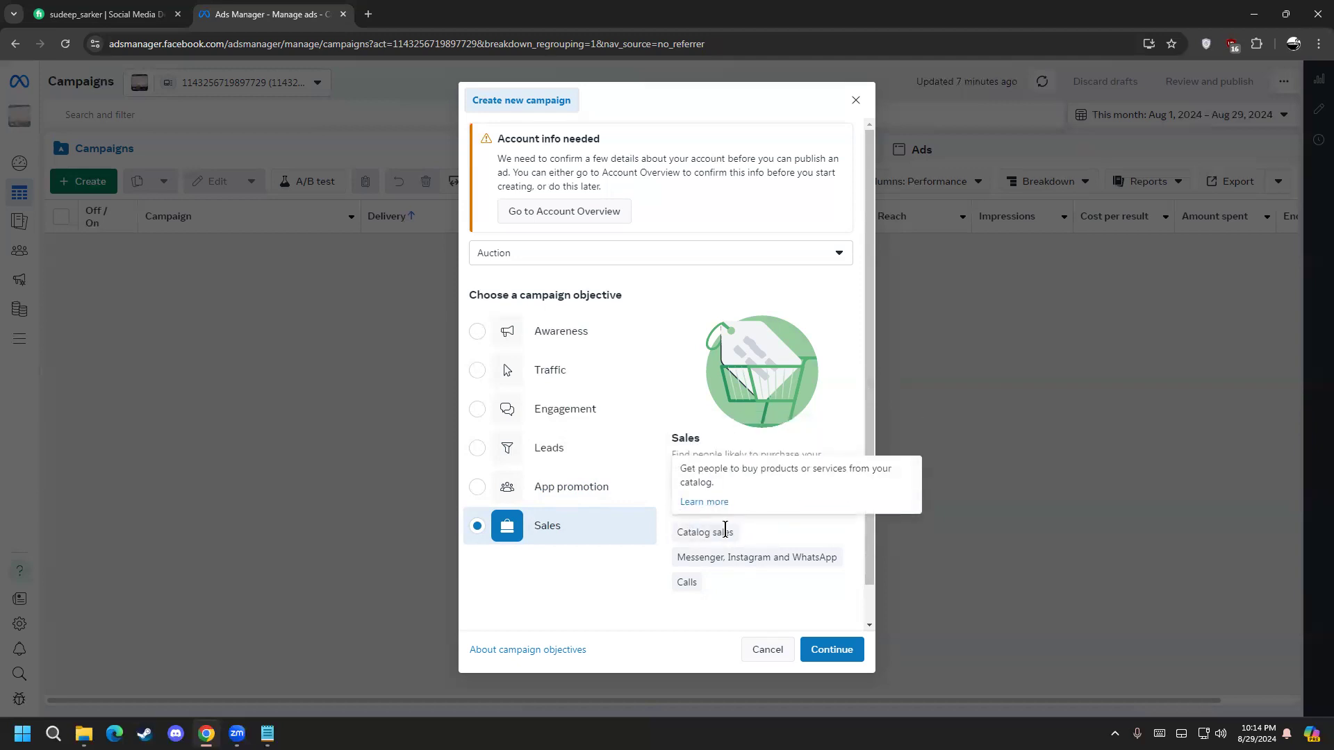
pyautogui.scroll(-1, 746, 527)
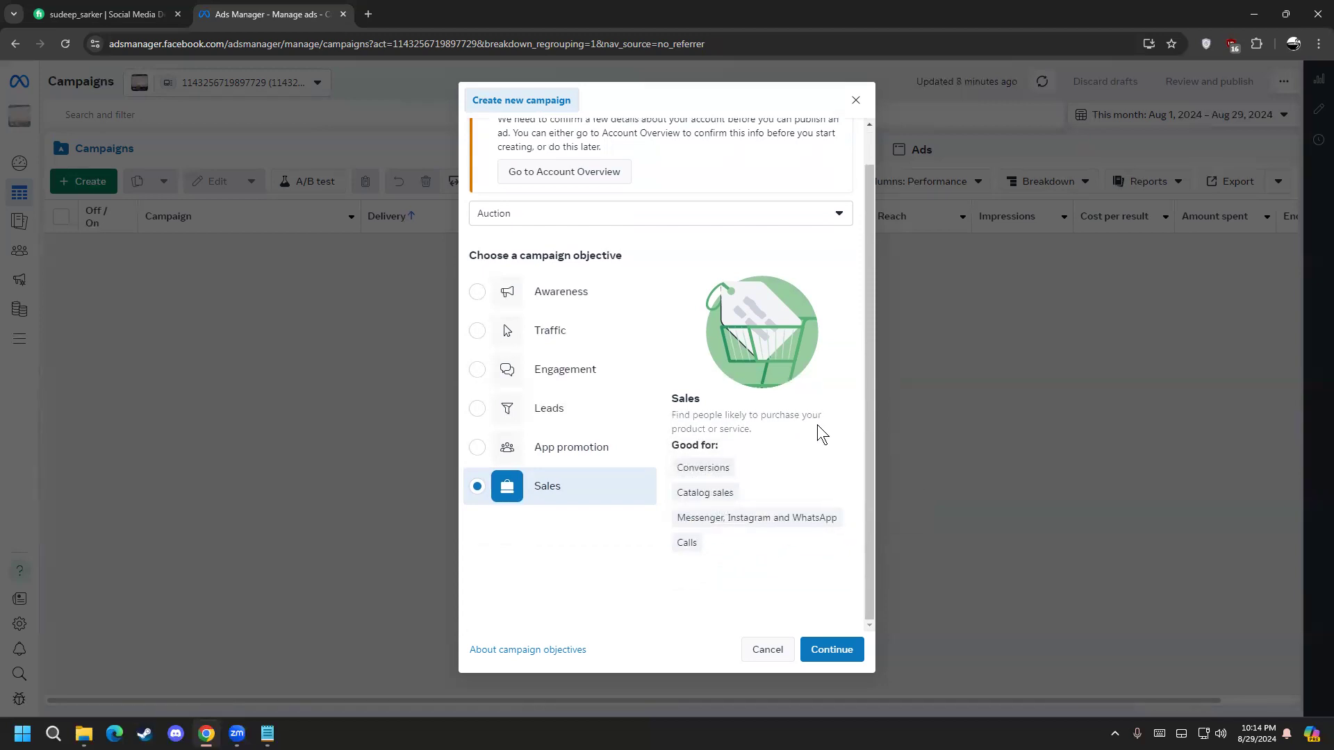
pyautogui.scroll(1, 789, 455)
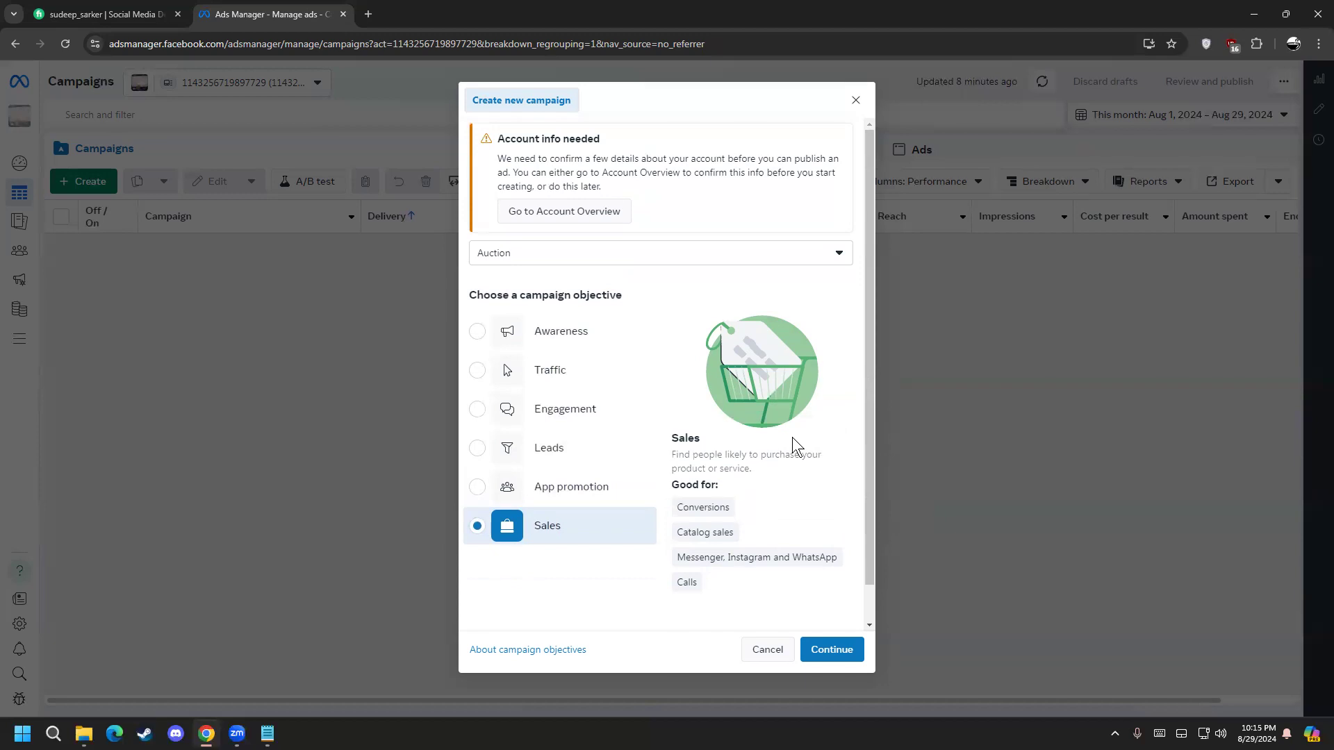
# Try to switch the new campaign's buying type to Reservation
pyautogui.click(801, 250)
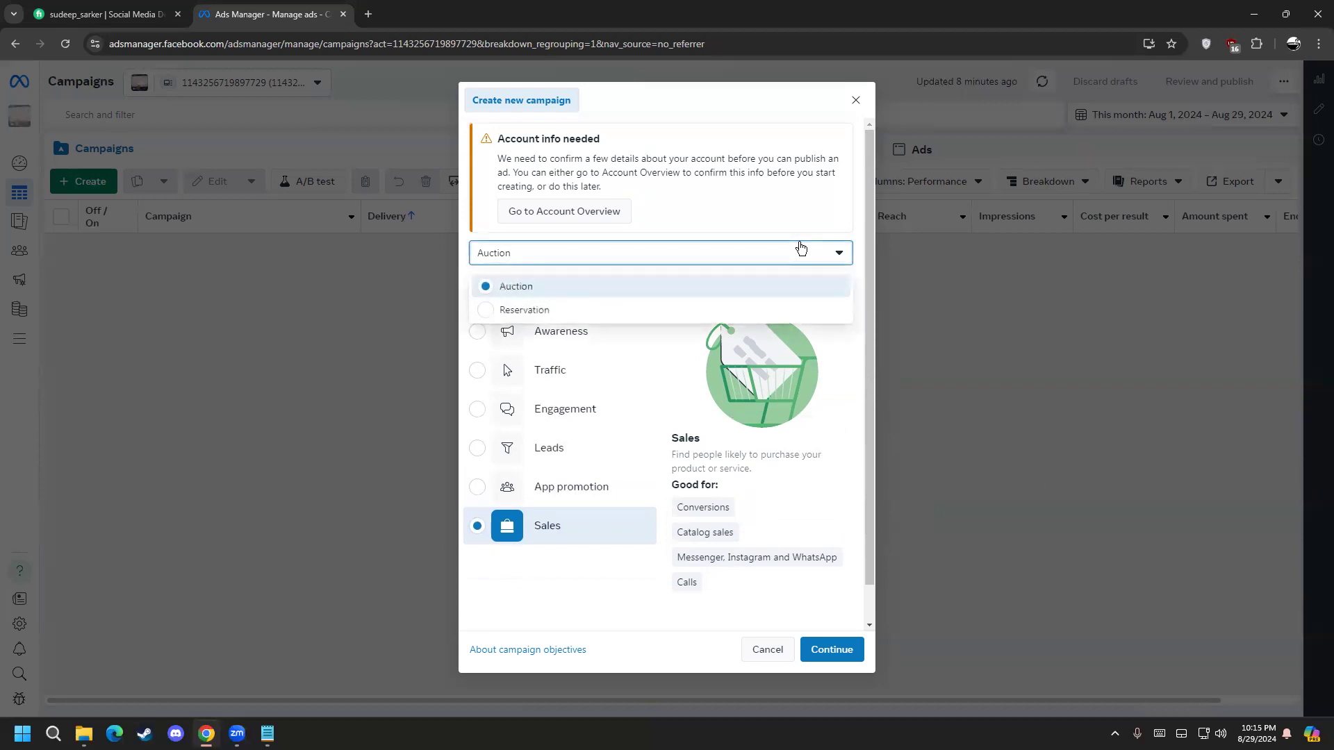
pyautogui.click(555, 308)
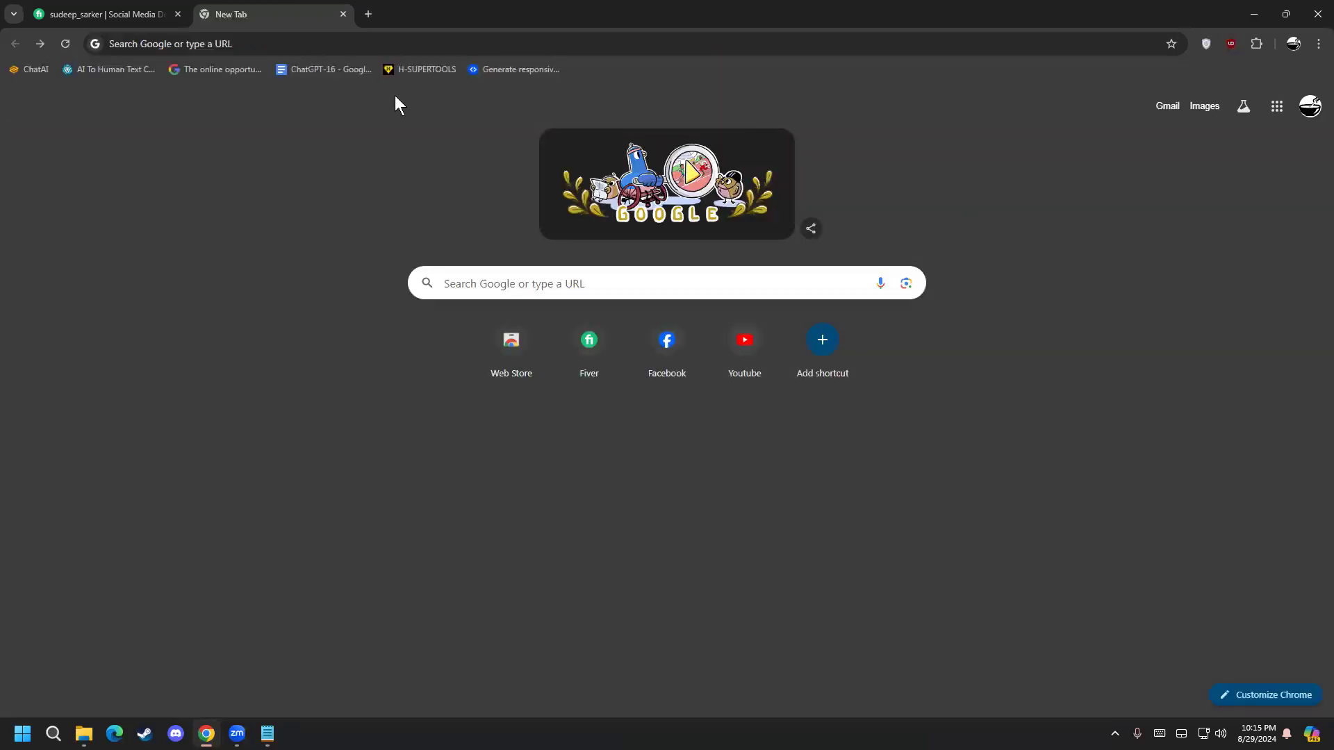
# Return to Ads Manager and start a new campaign with the Sales objective
pyautogui.click(38, 43)
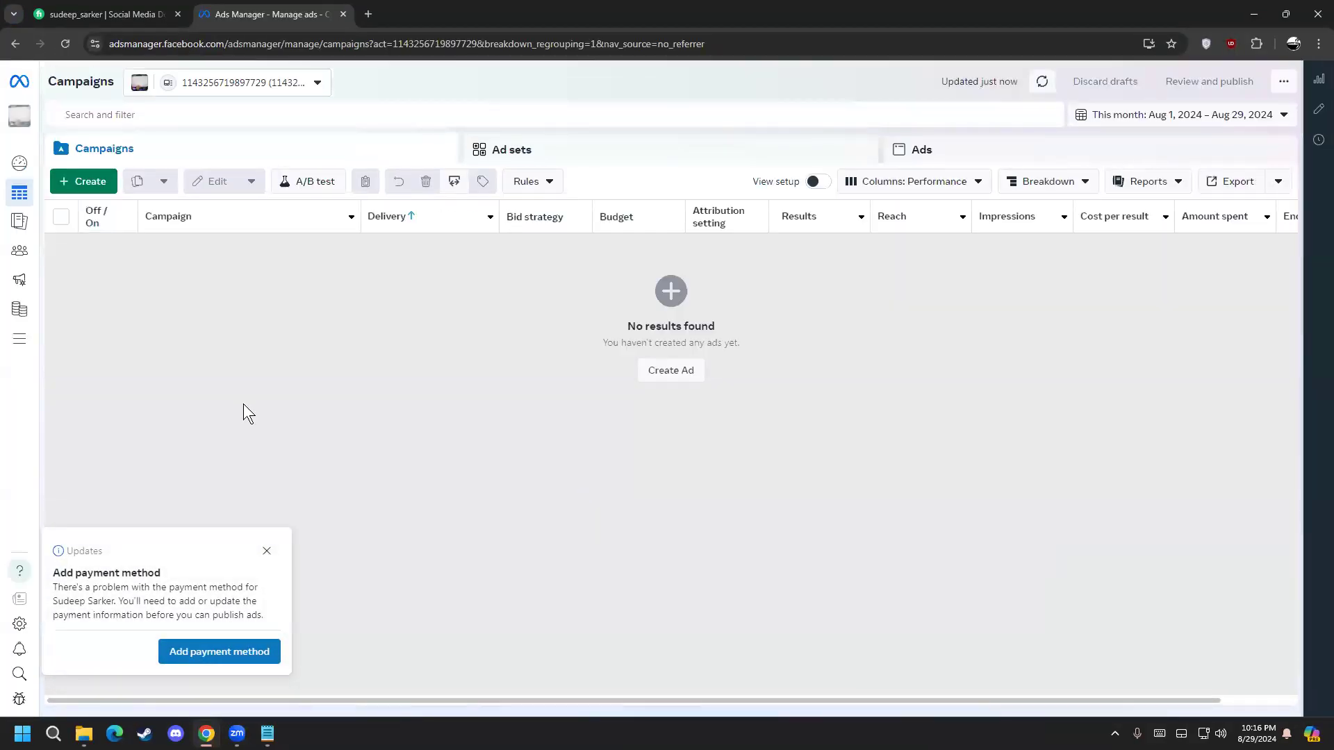
pyautogui.click(76, 182)
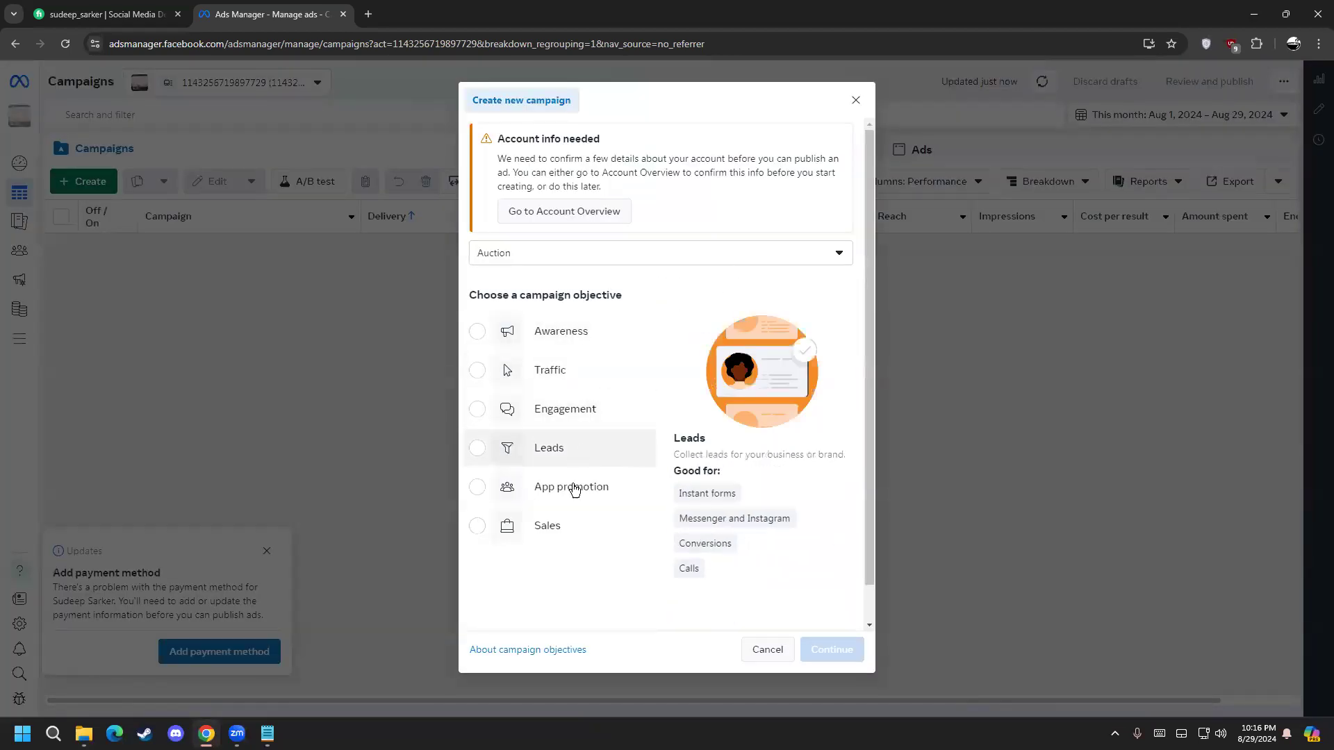
pyautogui.click(564, 522)
# Switch the buying type to Reservation and review the Engagement objective offered under it
pyautogui.click(542, 264)
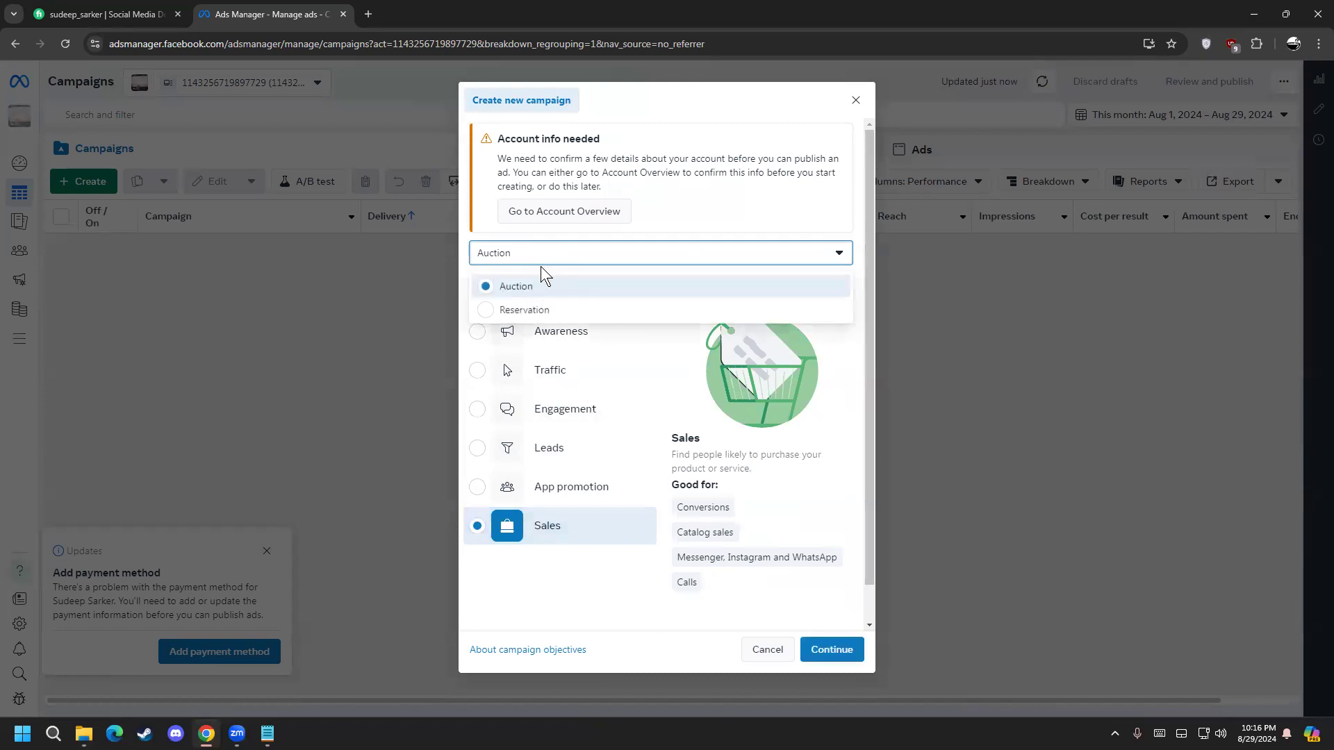
pyautogui.click(534, 309)
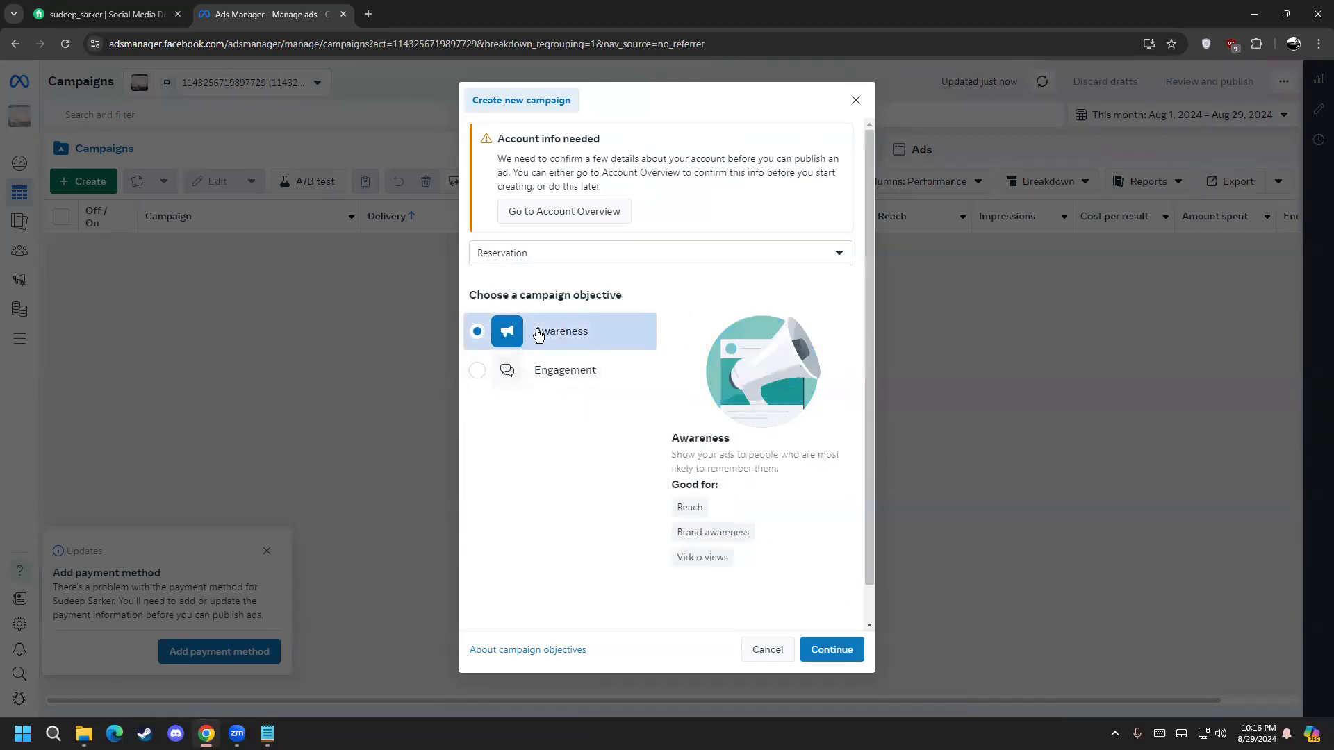
pyautogui.click(578, 380)
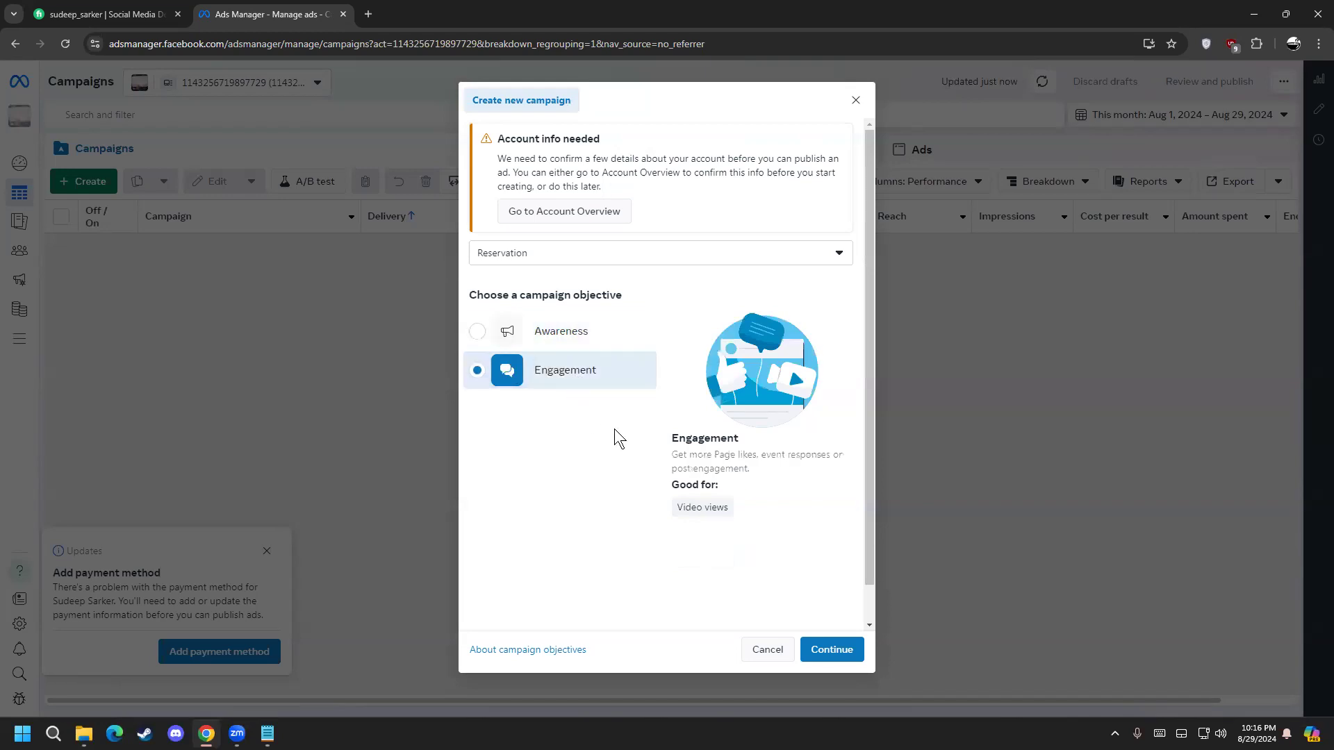
pyautogui.click(548, 261)
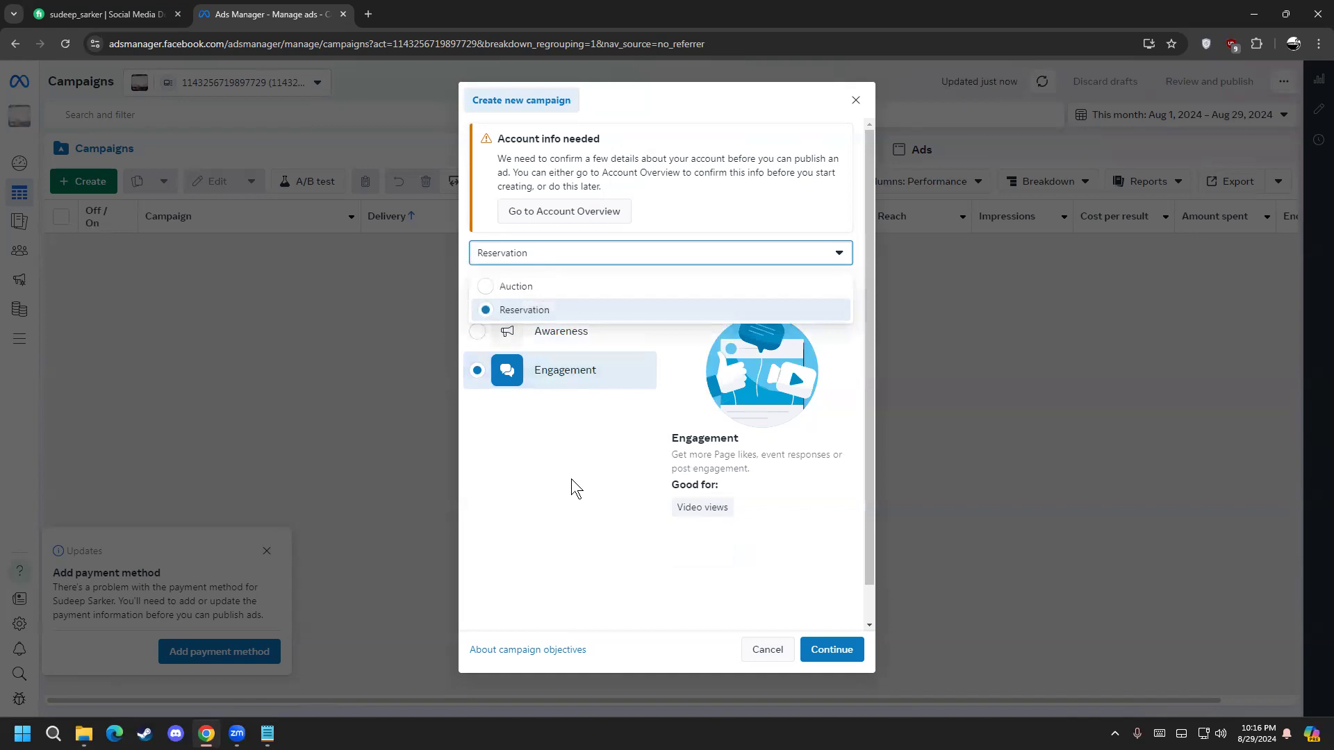
pyautogui.click(534, 303)
pyautogui.click(518, 254)
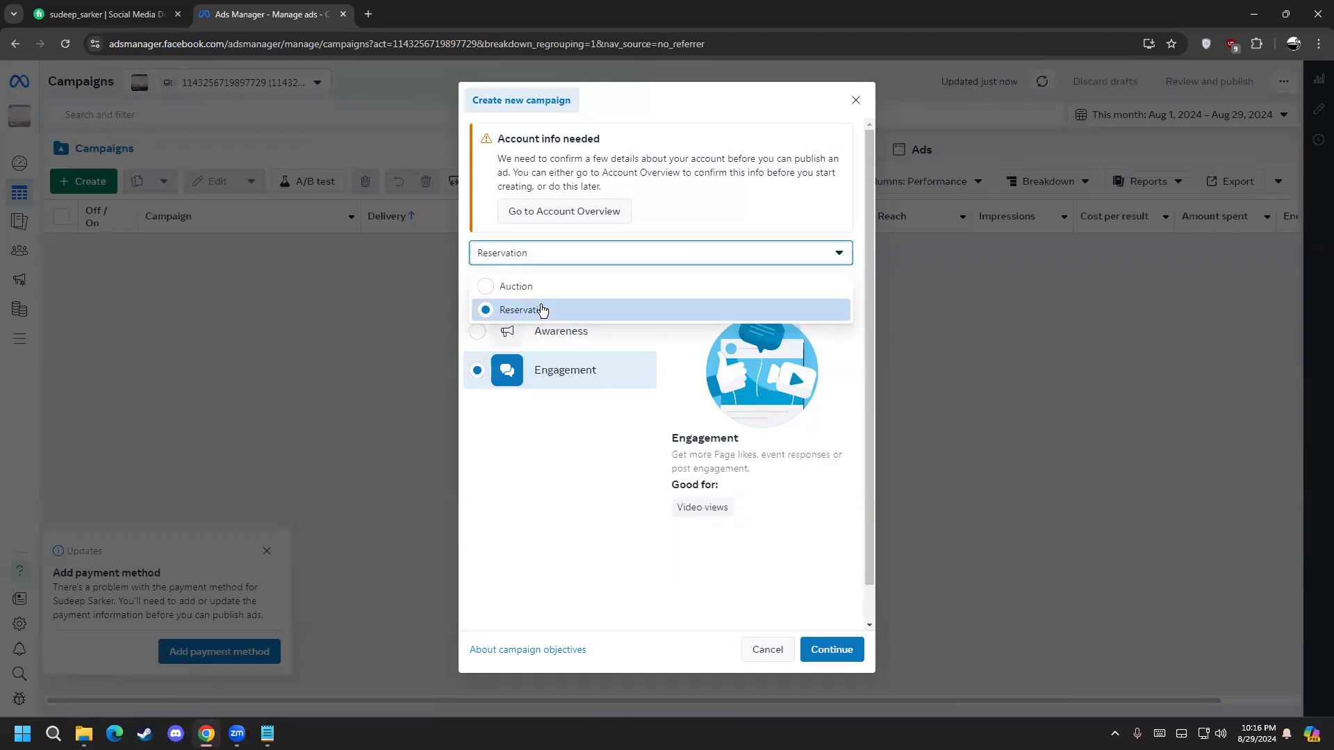
pyautogui.click(572, 423)
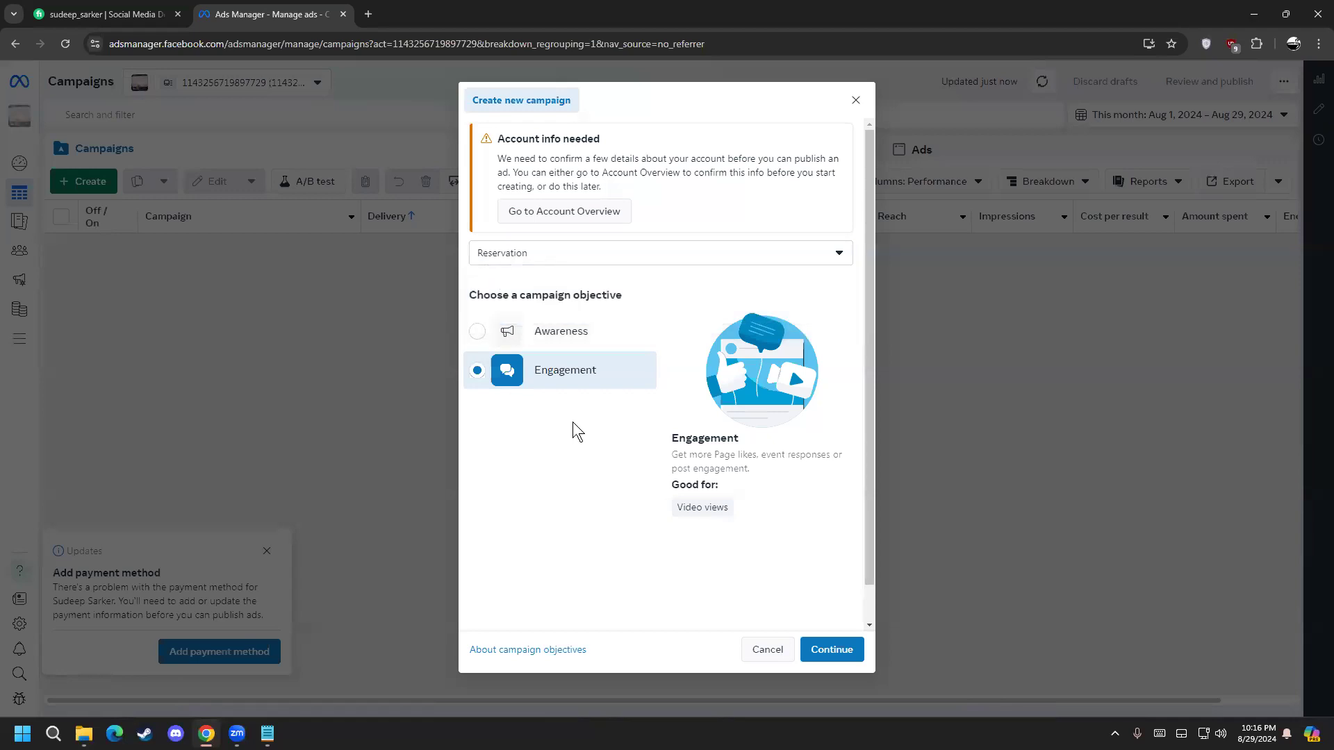
# Set the buying type to Auction and choose Sales as the campaign objective
pyautogui.click(492, 261)
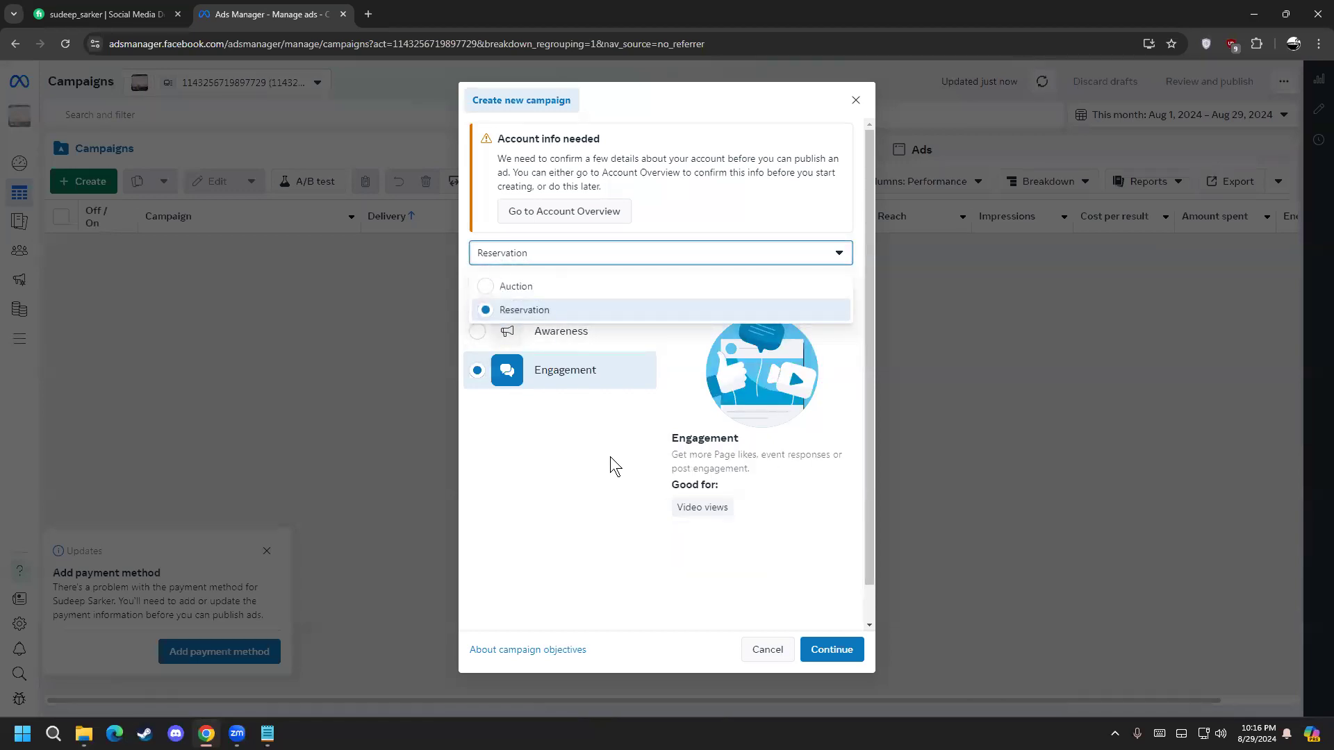
pyautogui.click(557, 285)
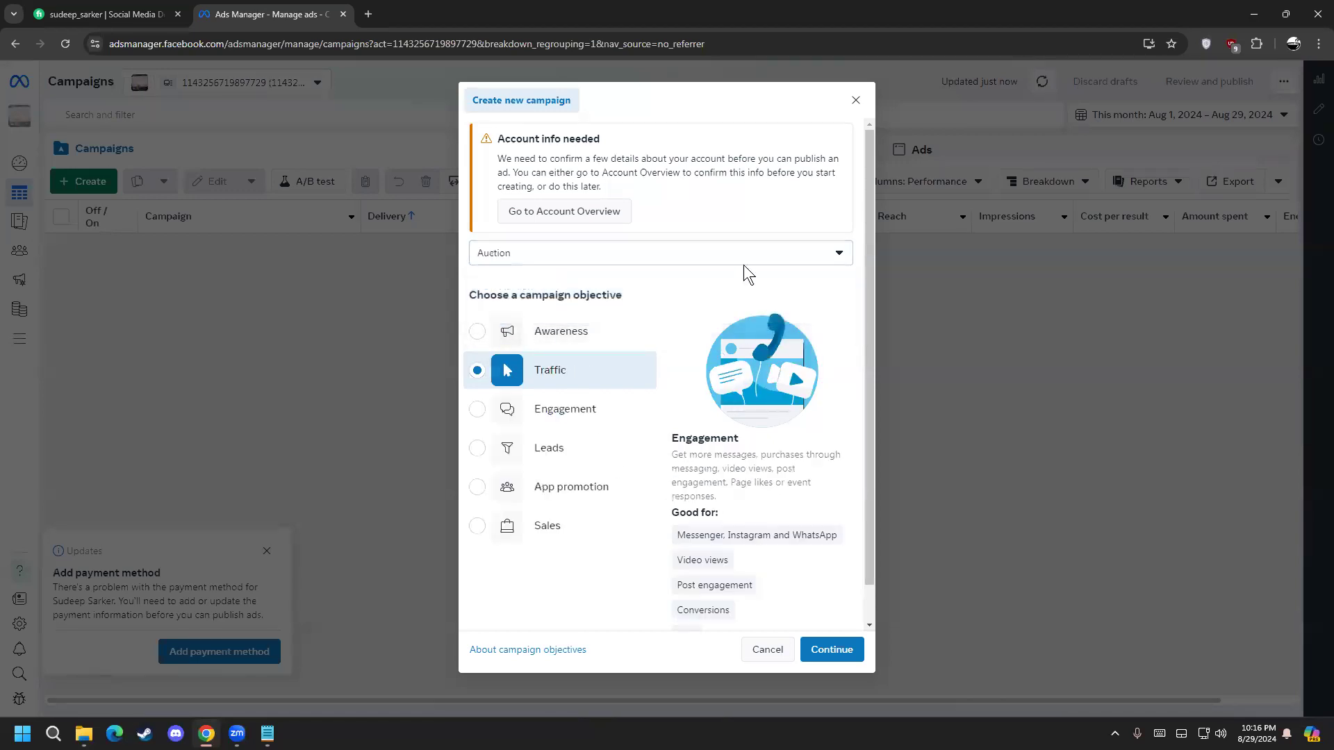
pyautogui.click(585, 531)
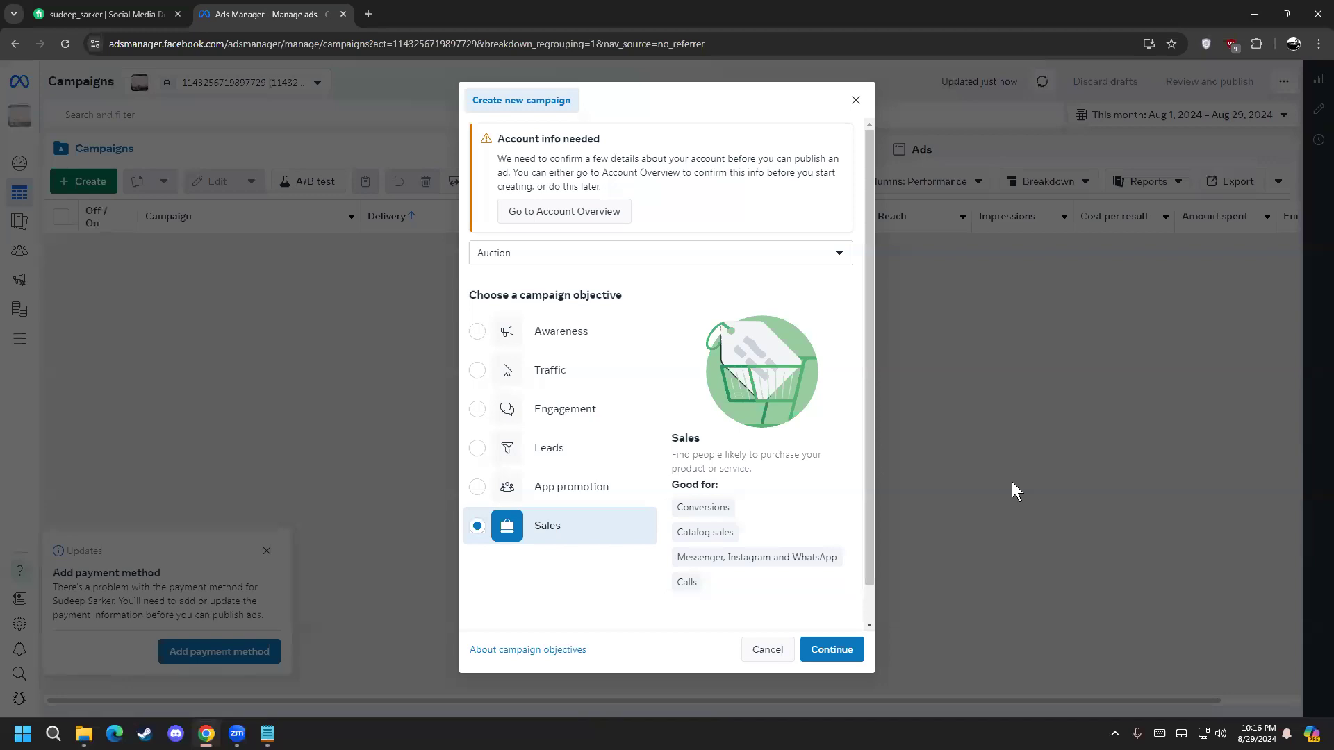
# Continue to the campaign setup and create a manual sales campaign instead of the Advantage+ shopping campaign
pyautogui.click(836, 652)
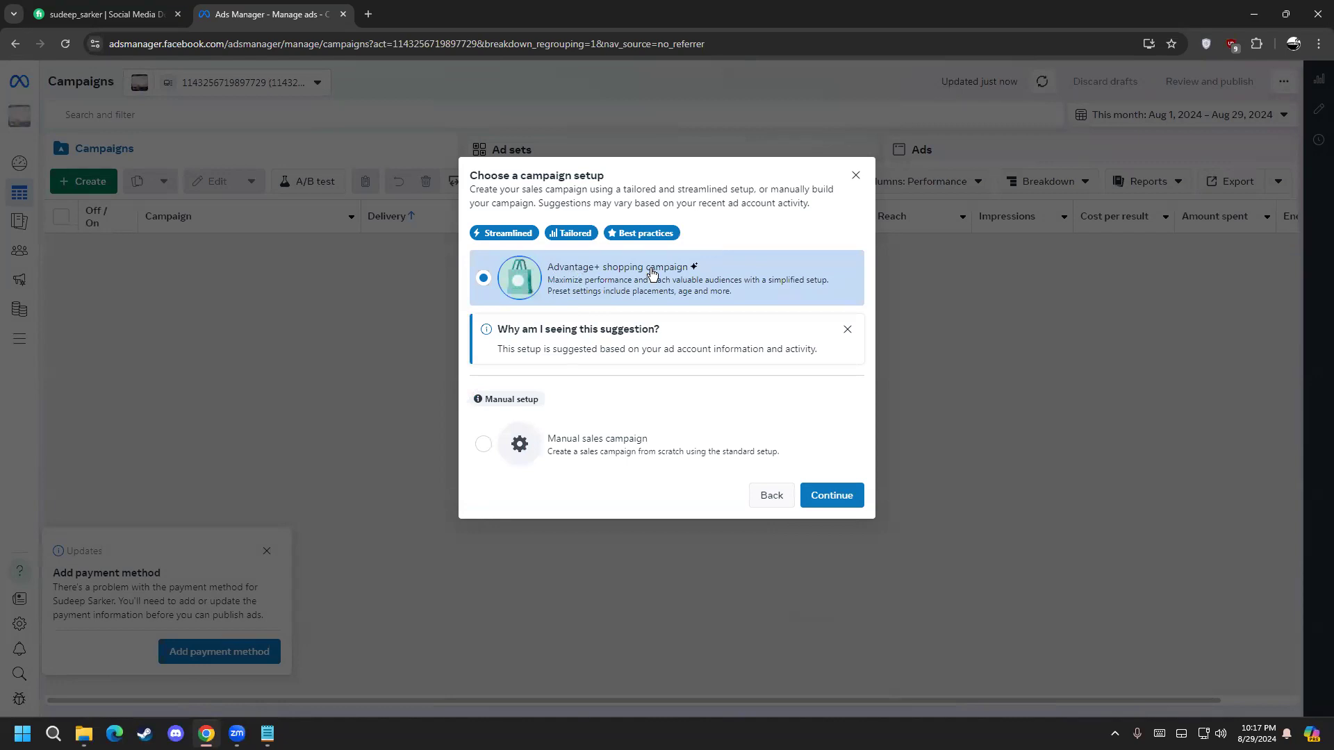
pyautogui.click(482, 448)
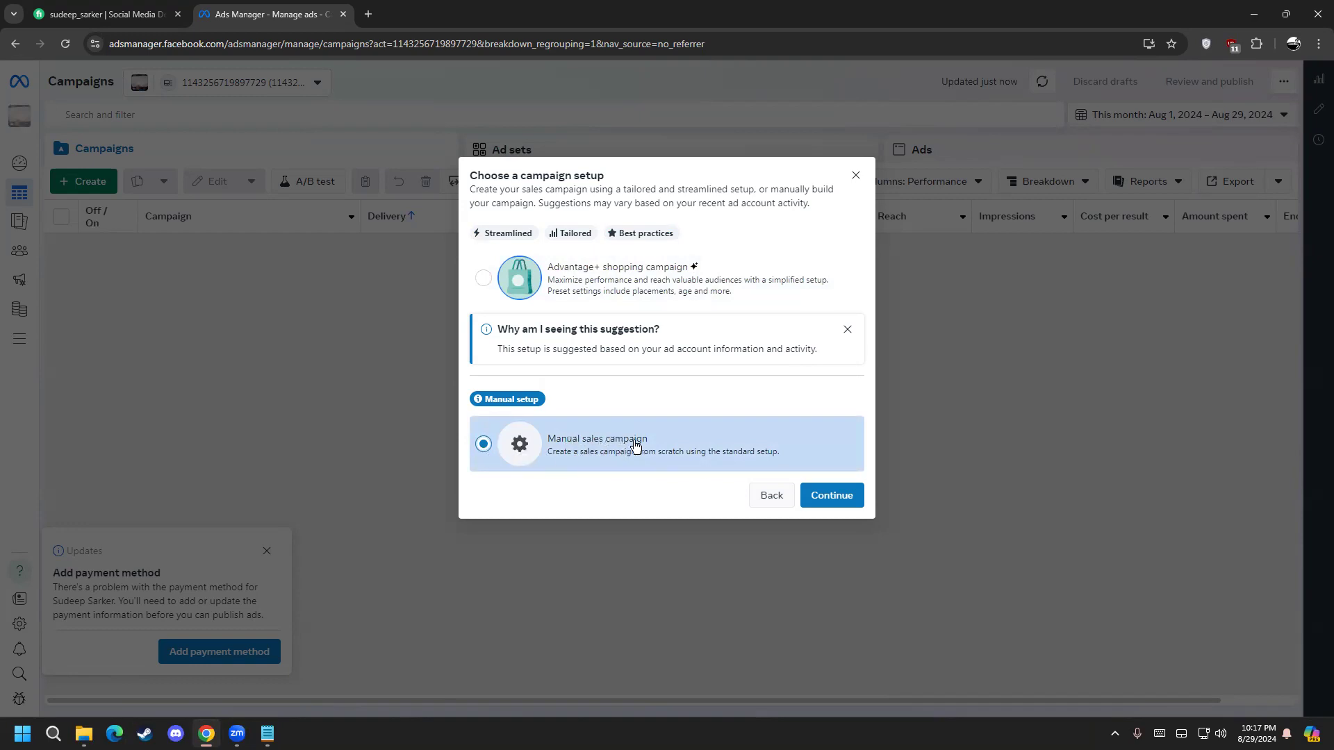
pyautogui.click(832, 497)
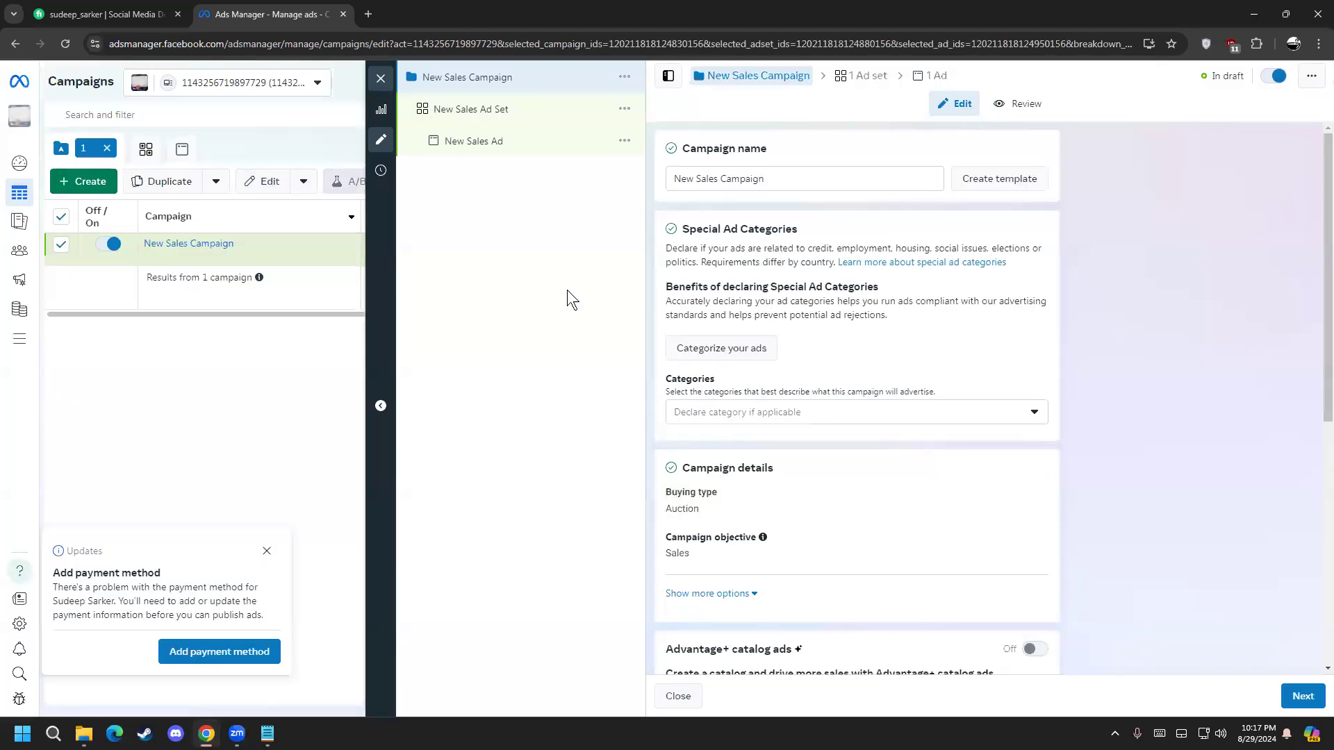
# Rename the new sales campaign as "tshirt 1"
pyautogui.click(774, 179)
pyautogui.moveTo(774, 179); pyautogui.dragTo(640, 172)
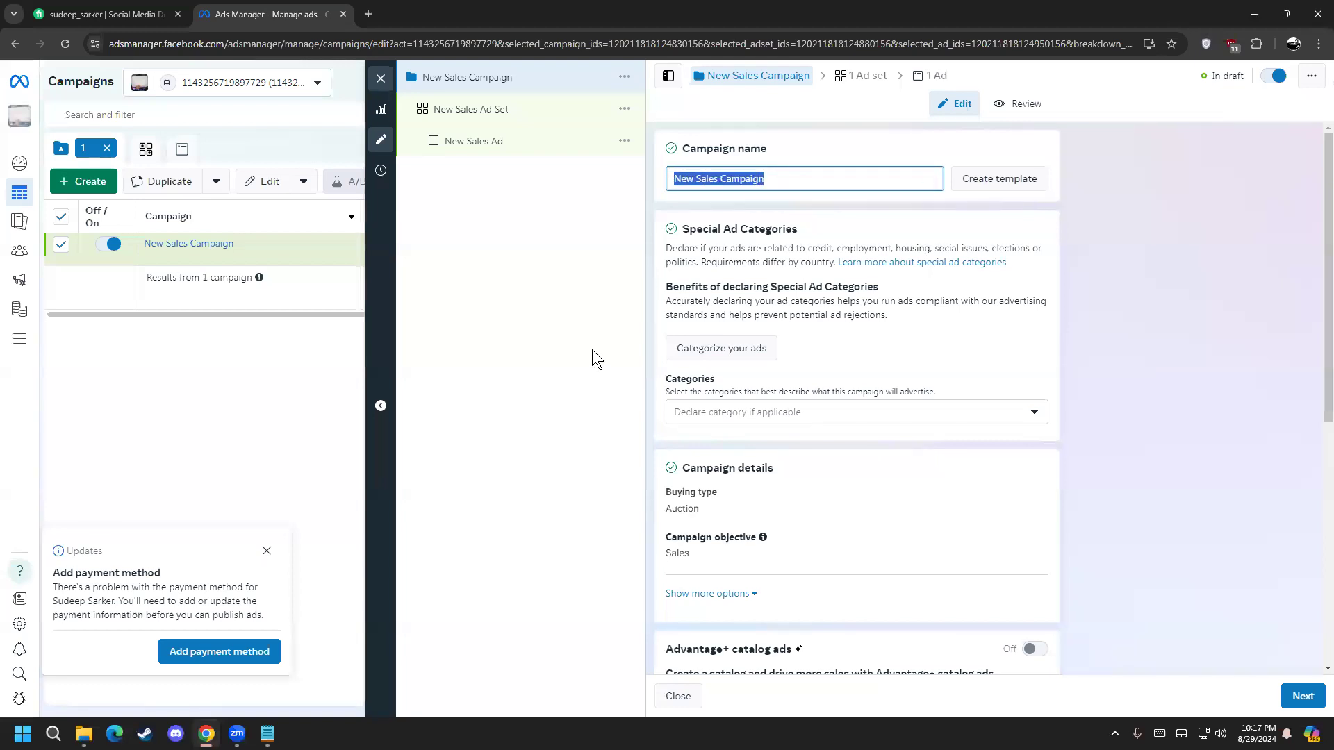
pyautogui.write('dis')
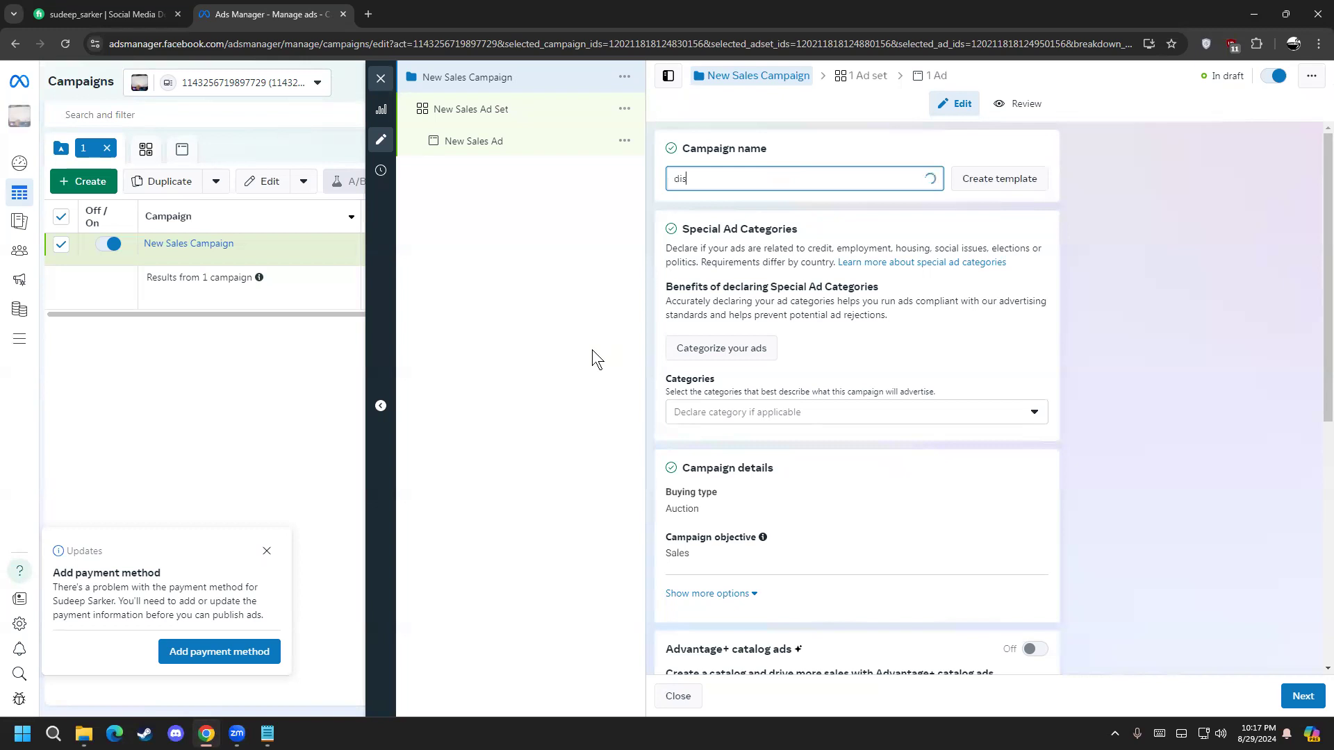
pyautogui.write('count 1')
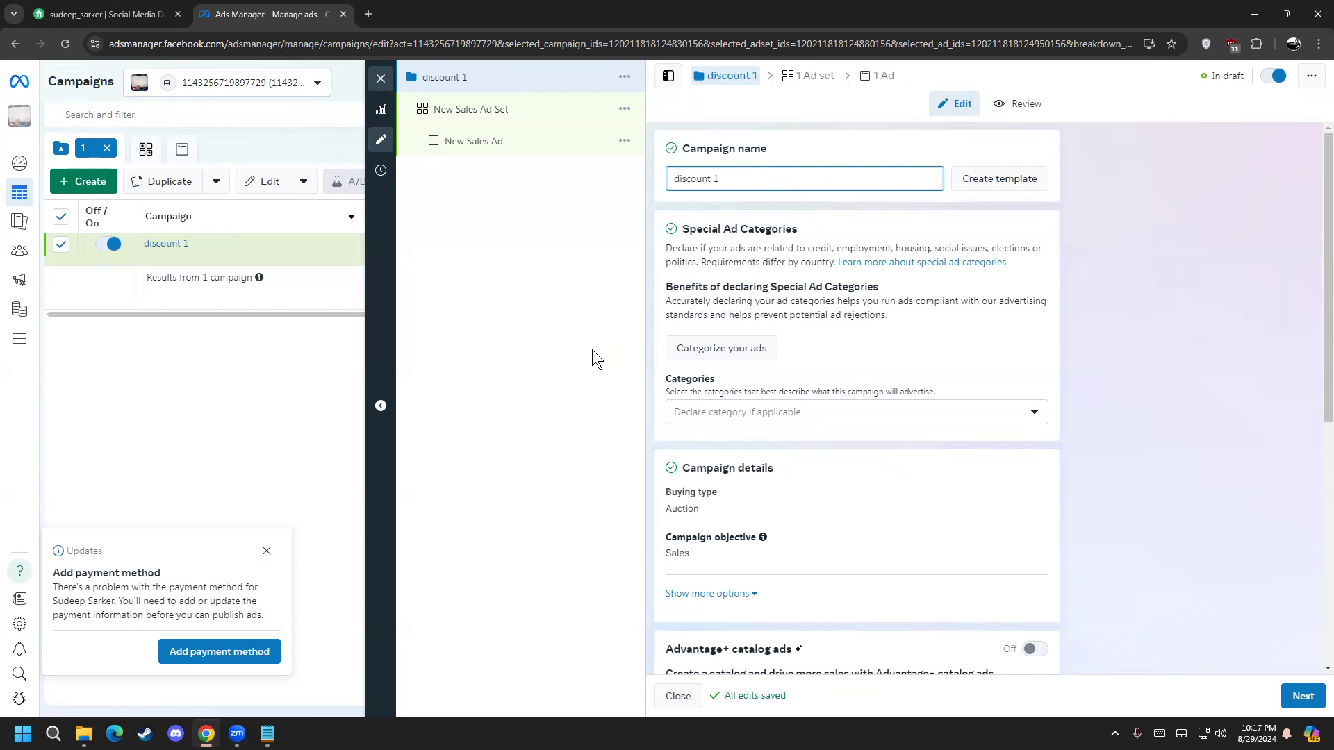
pyautogui.press('BackSpace')
pyautogui.press('BackSpace')
pyautogui.hotkey('ctrl', 'BackSpace')
pyautogui.write('tshirt1')
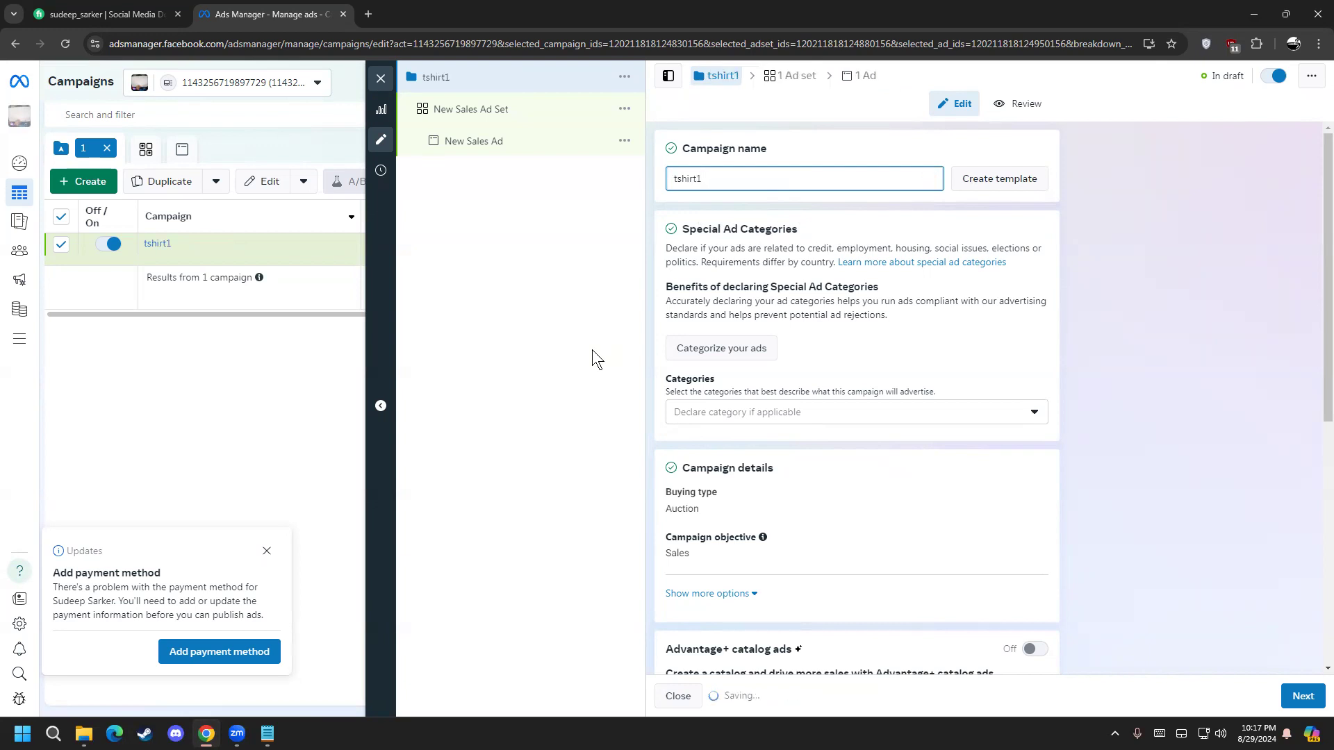
pyautogui.press('BackSpace')
pyautogui.write(' 1')
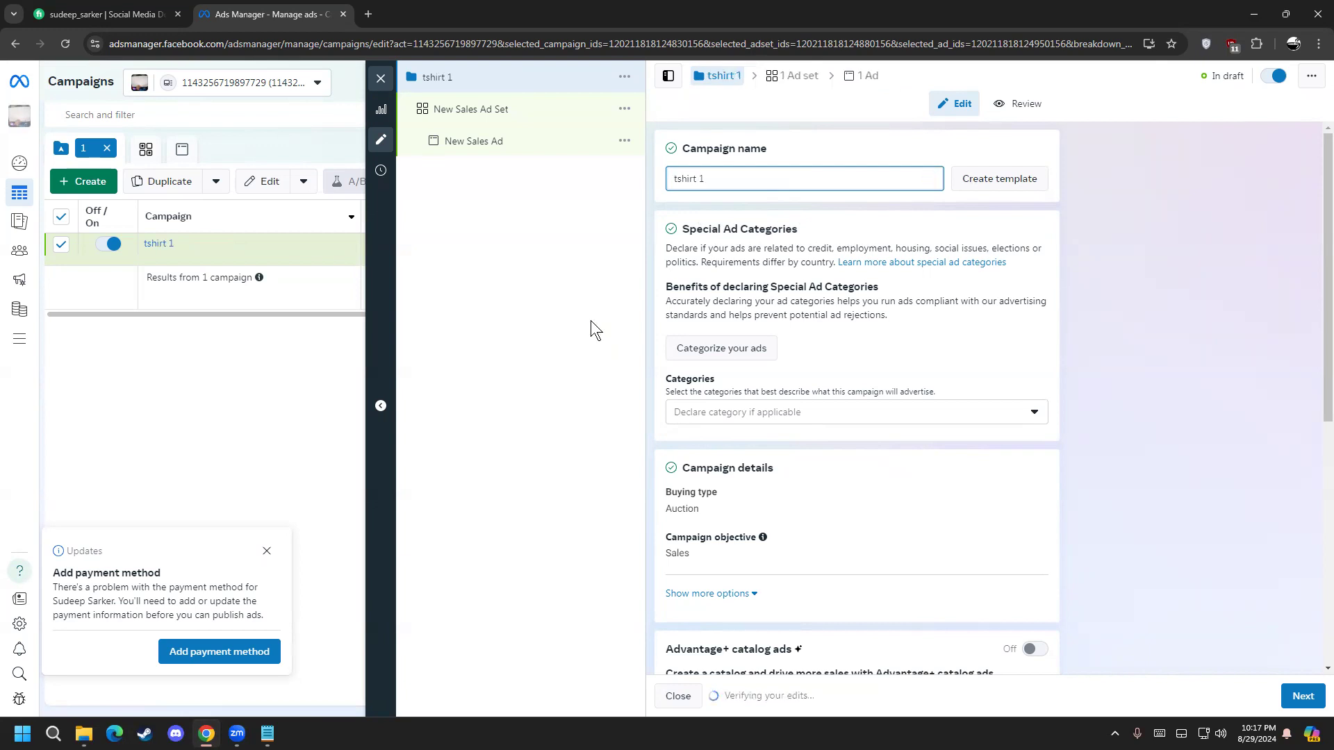
# Examine the available Special Ad Categories and open the campaign's buying type setting
pyautogui.moveTo(708, 219); pyautogui.dragTo(799, 230)
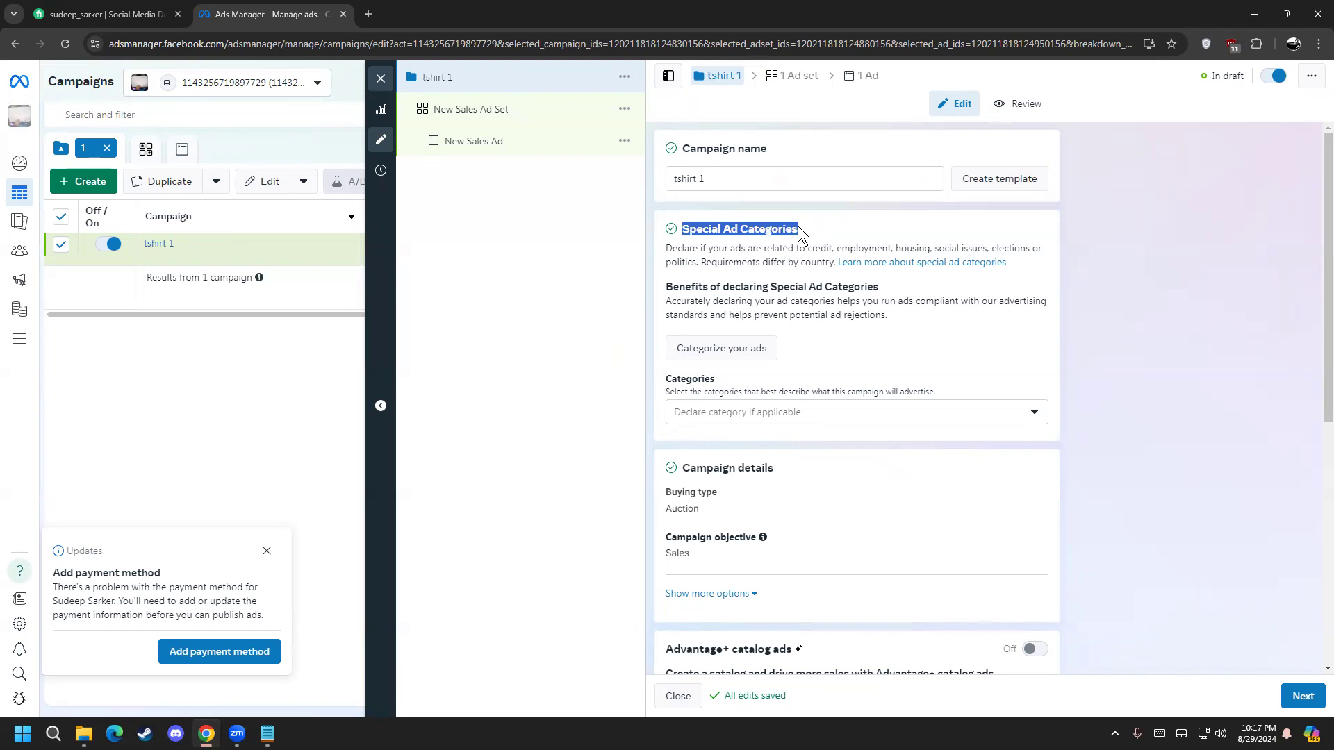
pyautogui.click(762, 417)
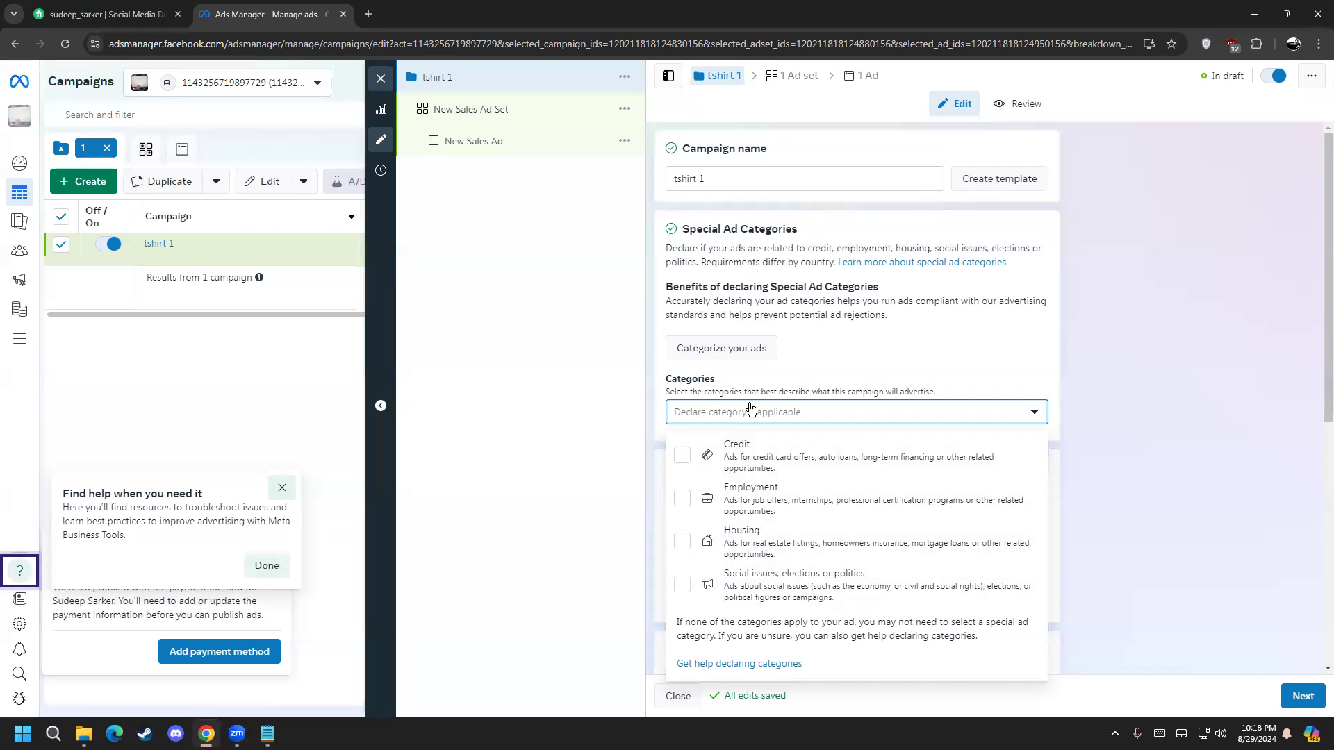
pyautogui.click(728, 413)
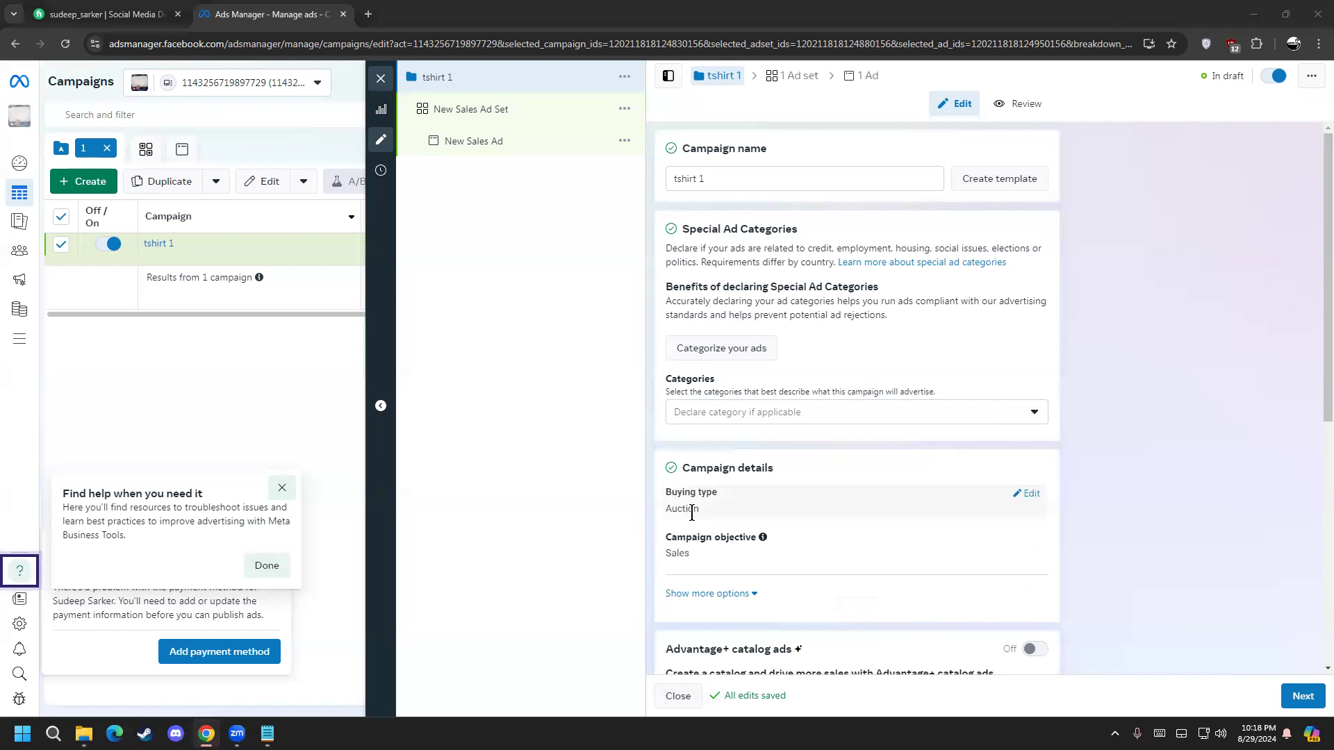
pyautogui.click(1029, 494)
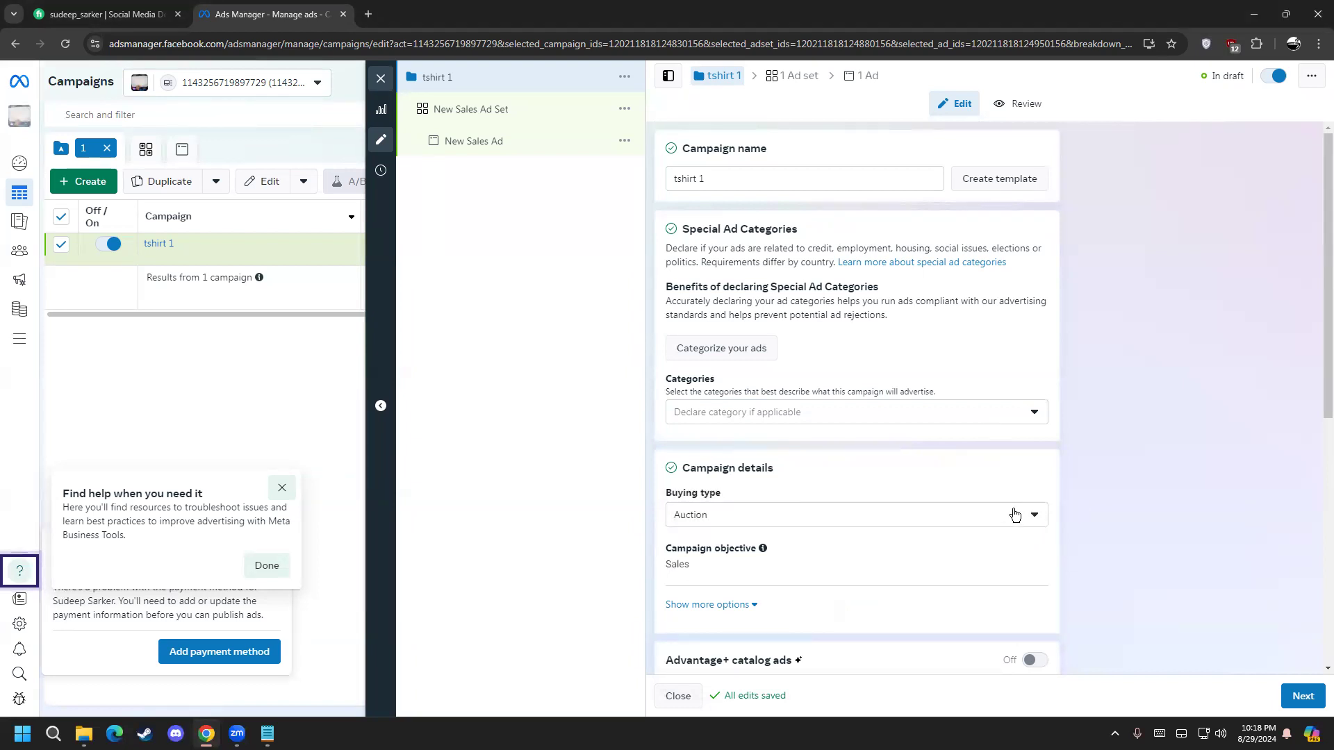
pyautogui.click(1014, 515)
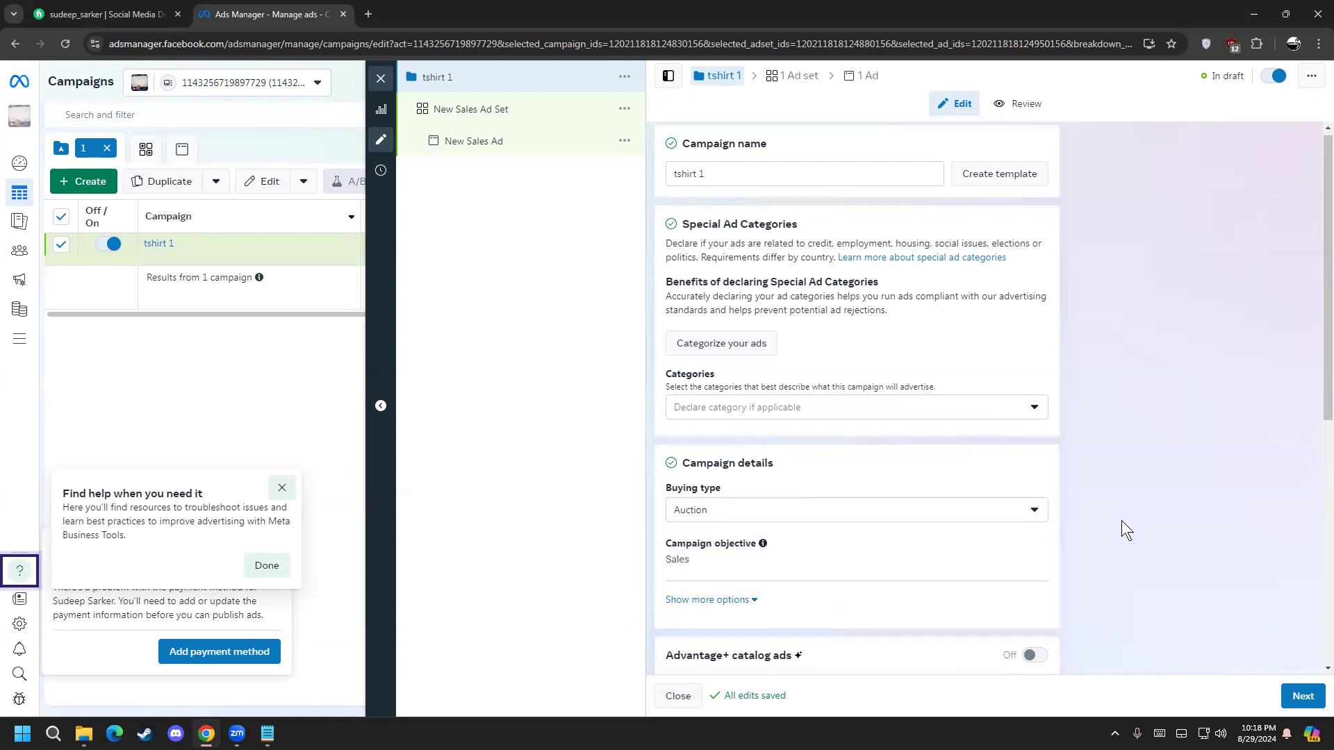
# Review the Advantage+ catalog ads section of the campaign settings
pyautogui.scroll(-3, 1121, 520)
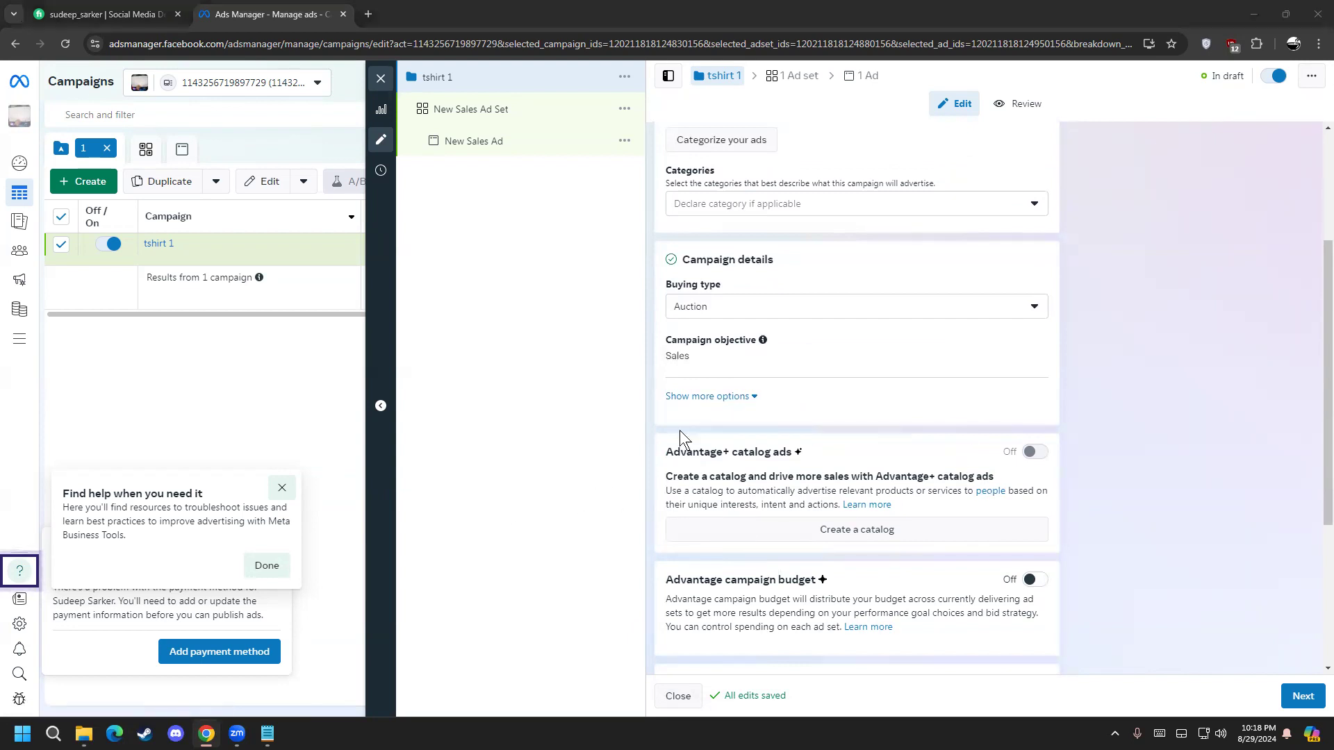
pyautogui.moveTo(699, 451); pyautogui.dragTo(777, 451)
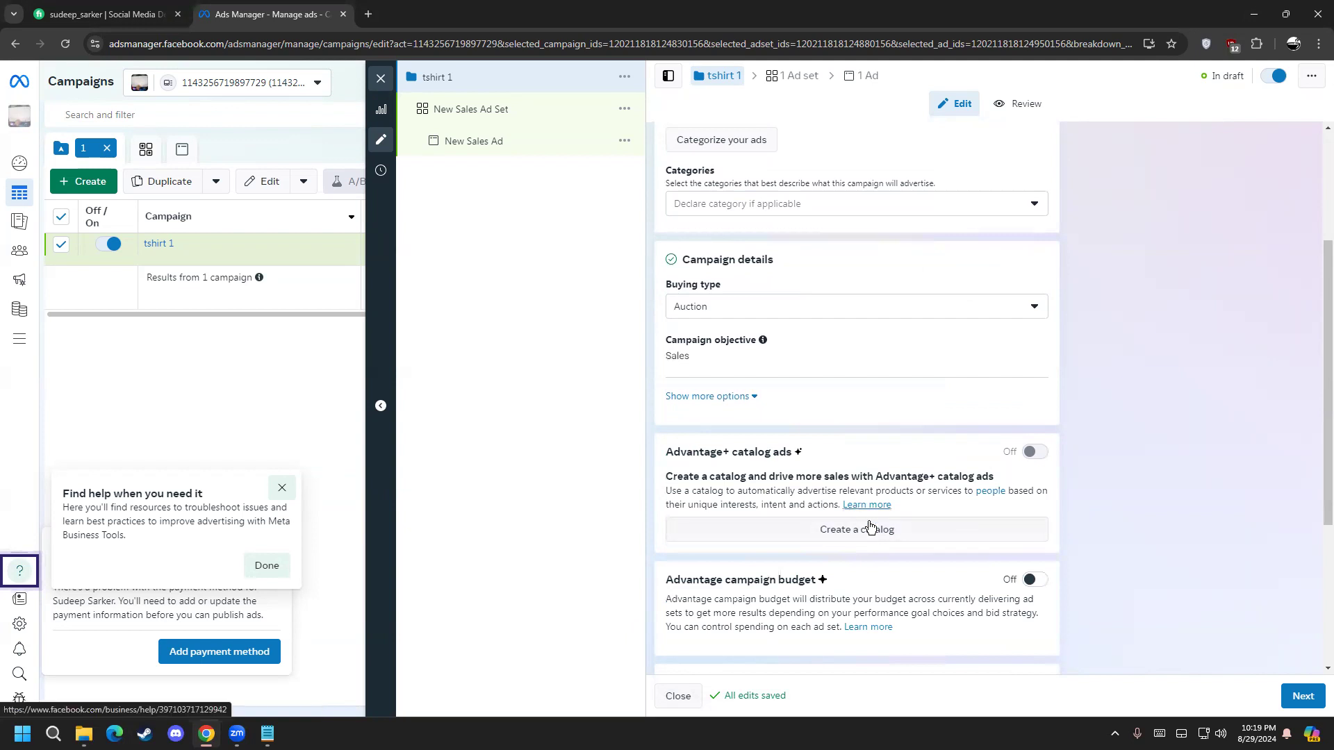
pyautogui.scroll(-4, 1229, 485)
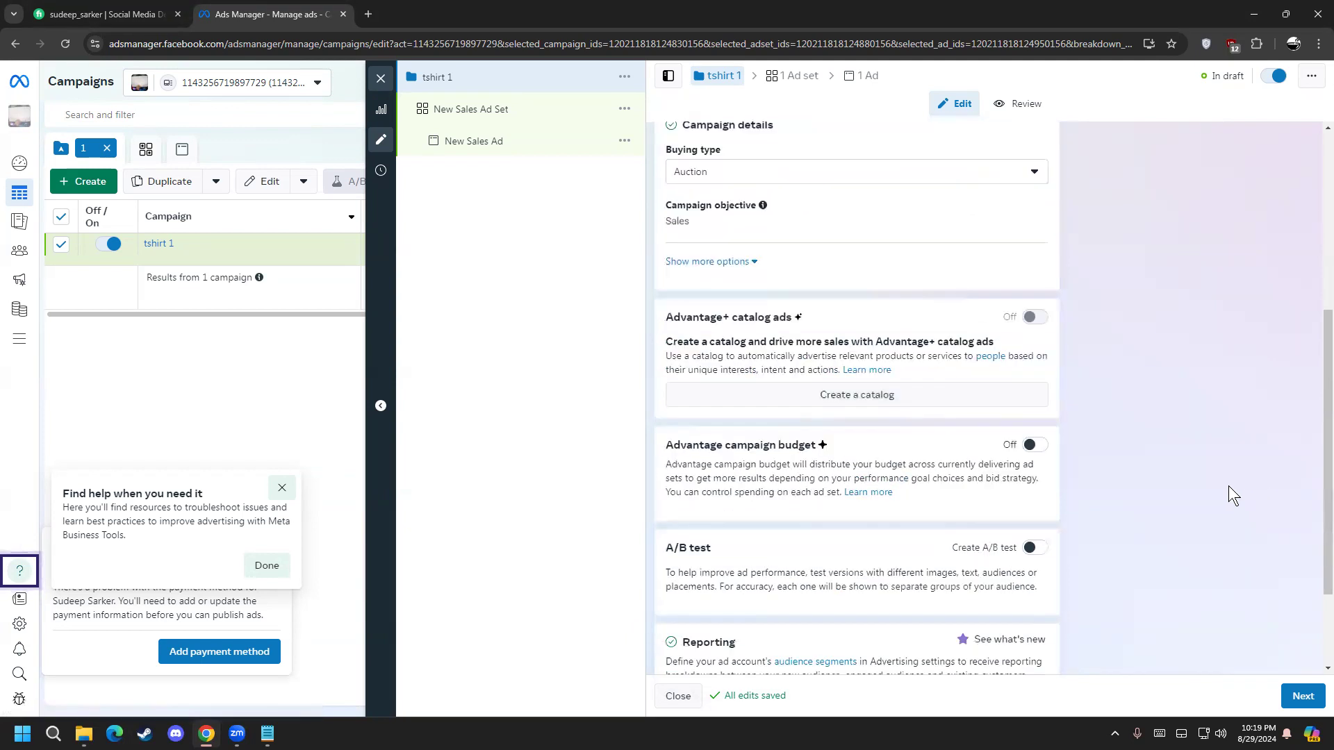
pyautogui.moveTo(680, 313); pyautogui.dragTo(803, 316)
pyautogui.click(803, 316)
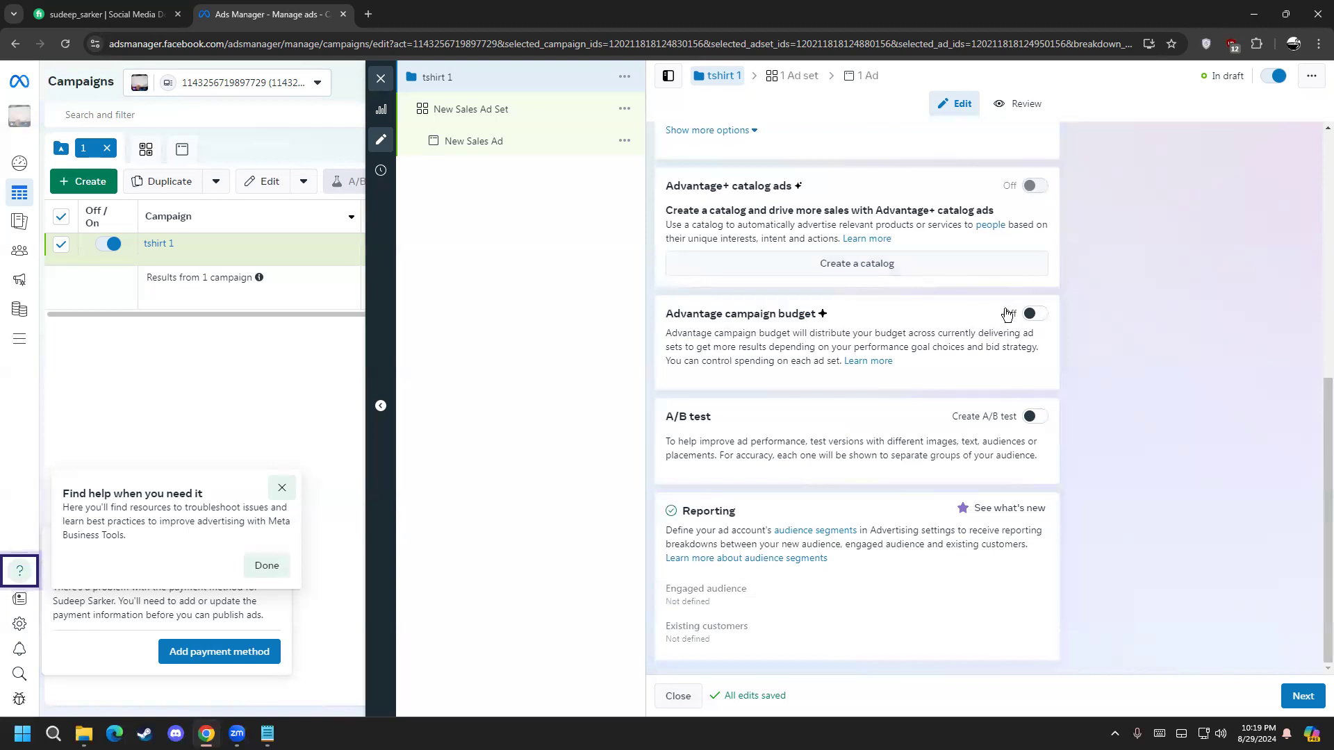
# Turn on Advantage campaign budget for the campaign
pyautogui.click(1035, 314)
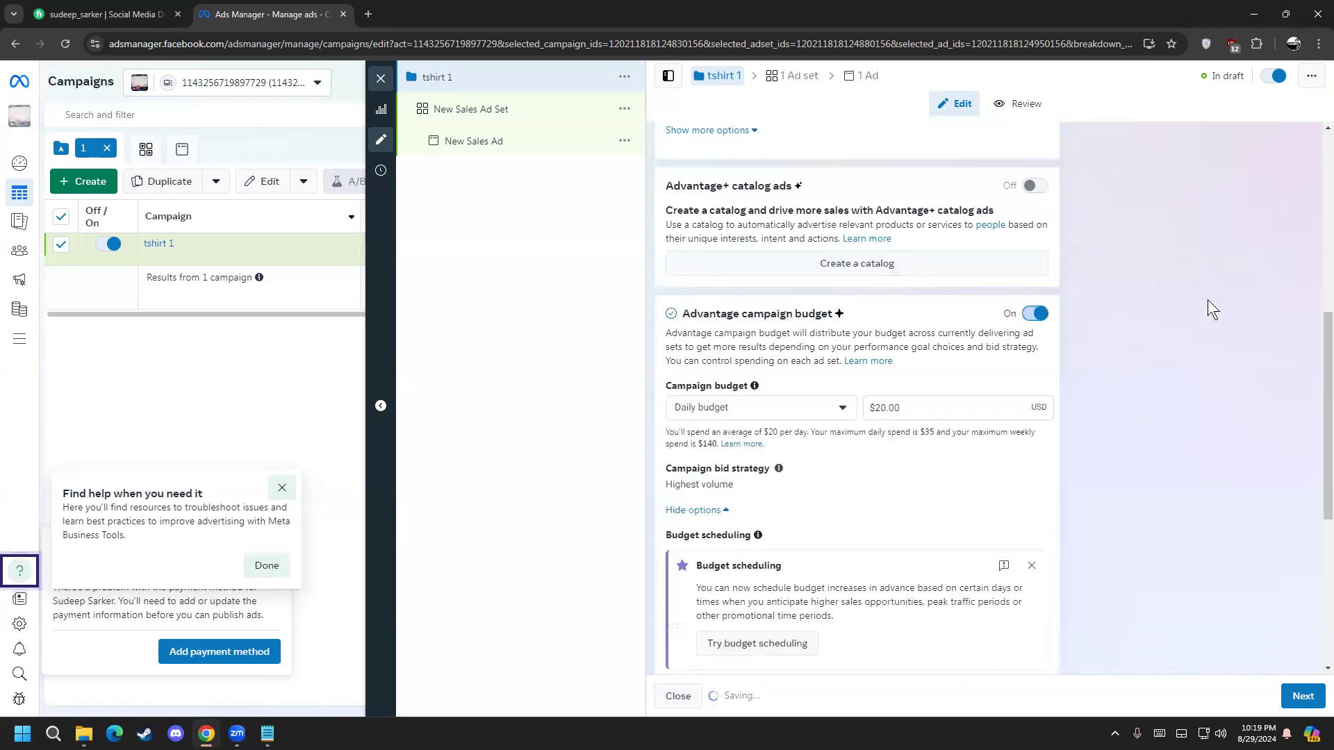
pyautogui.click(956, 407)
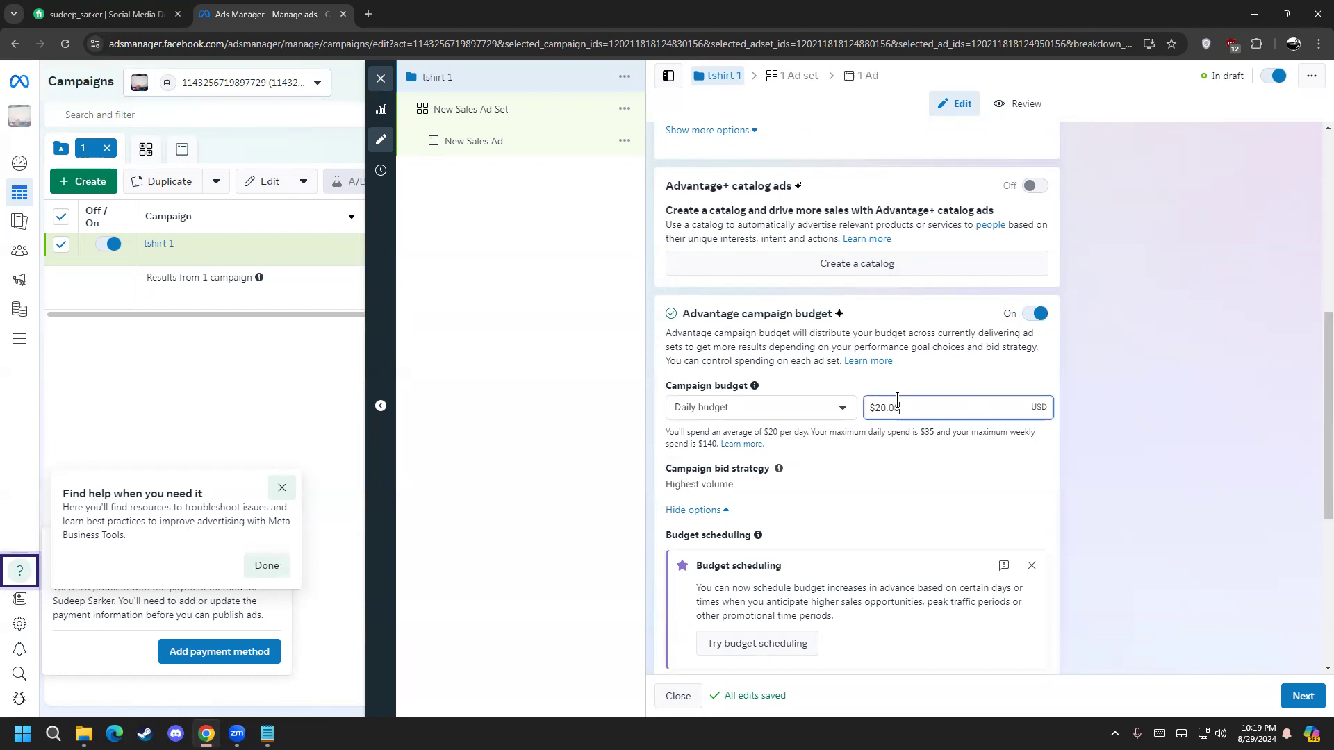
# Try a lifetime campaign budget of $100, and switch the budget type back to Daily budget
pyautogui.click(757, 411)
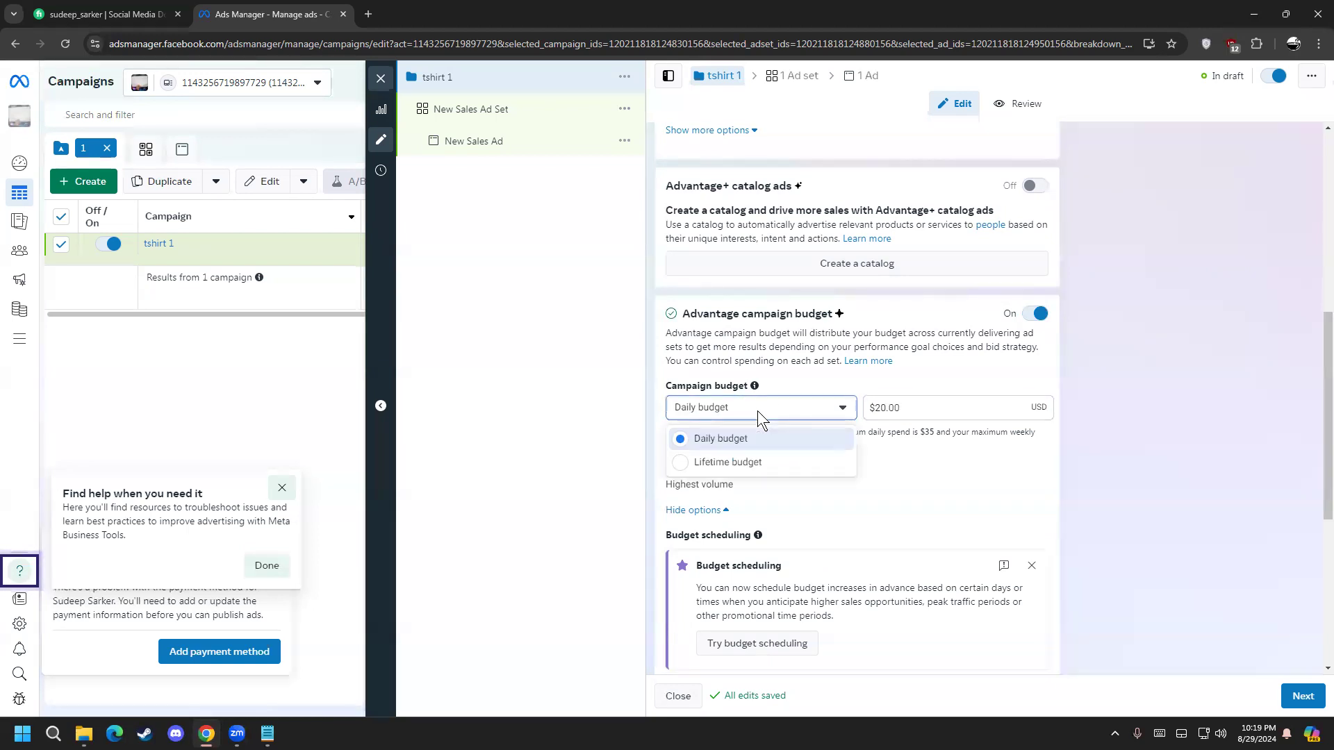
pyautogui.click(726, 461)
pyautogui.click(865, 384)
pyautogui.write('100')
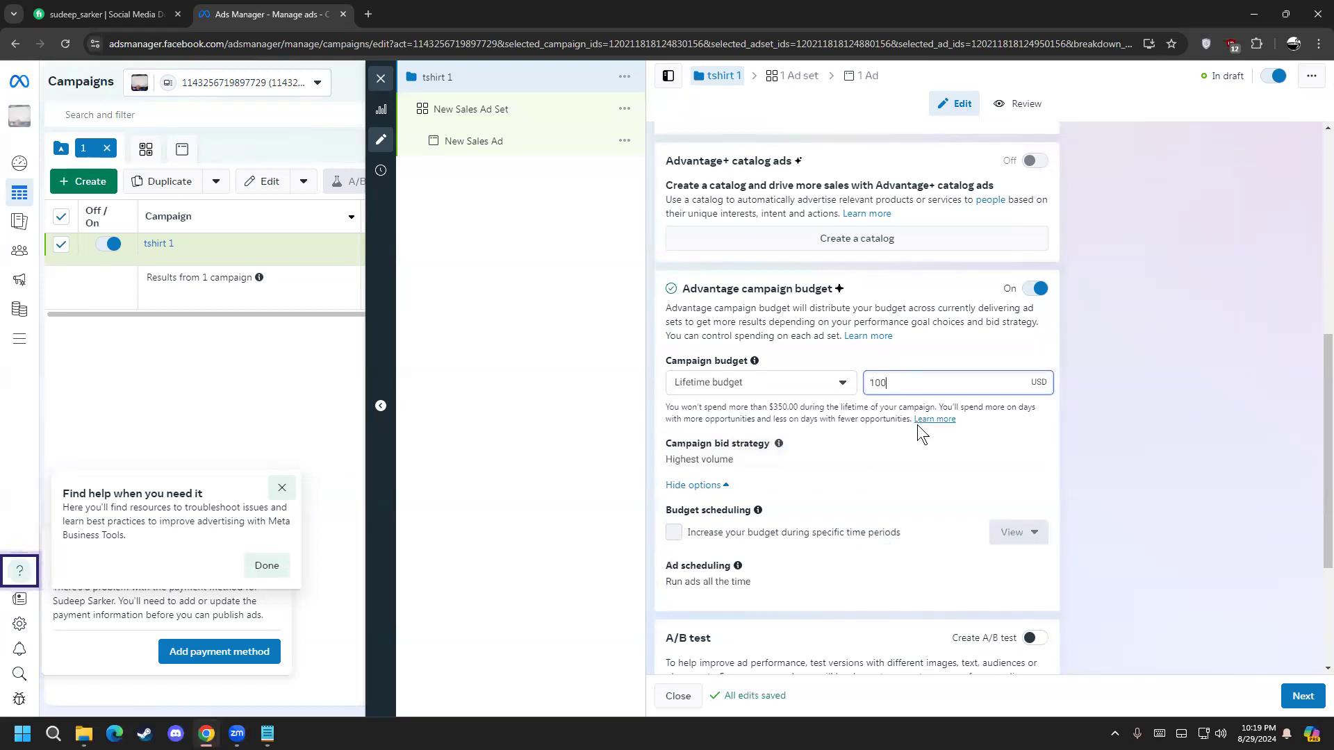
pyautogui.click(1131, 443)
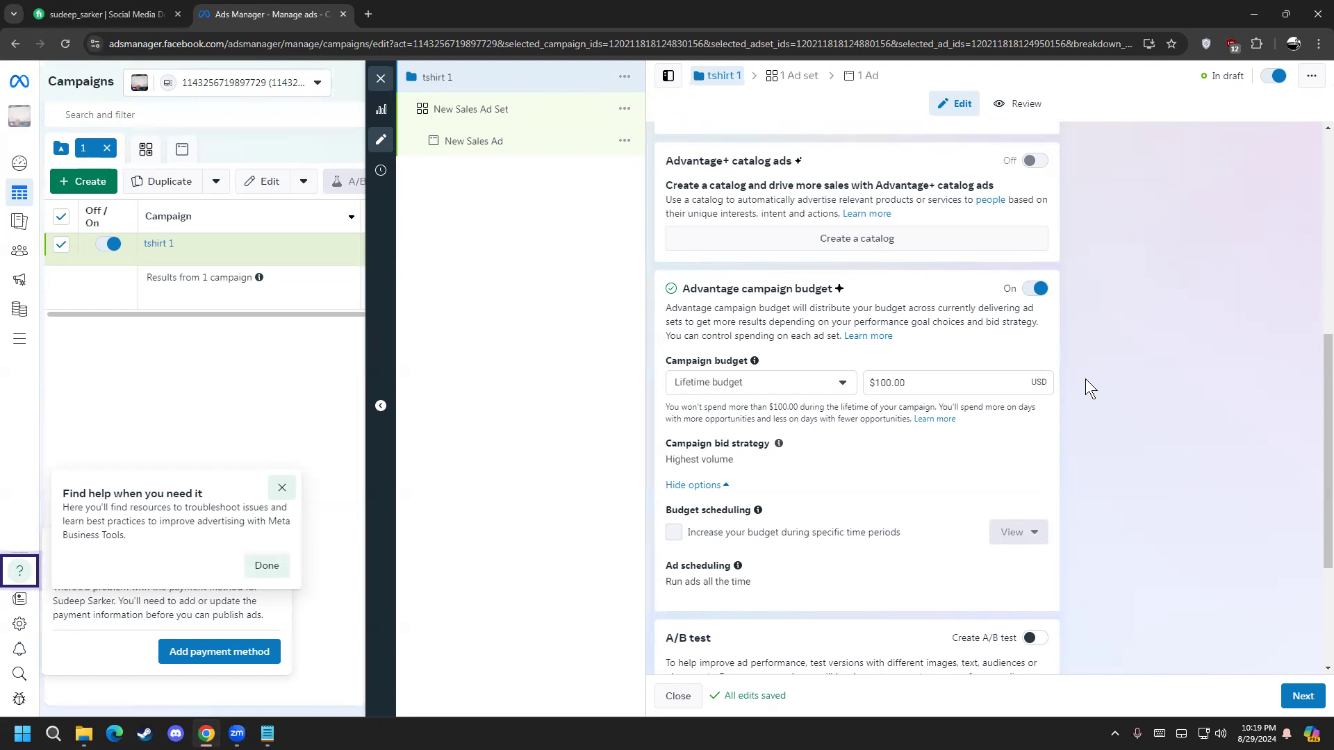
pyautogui.click(781, 379)
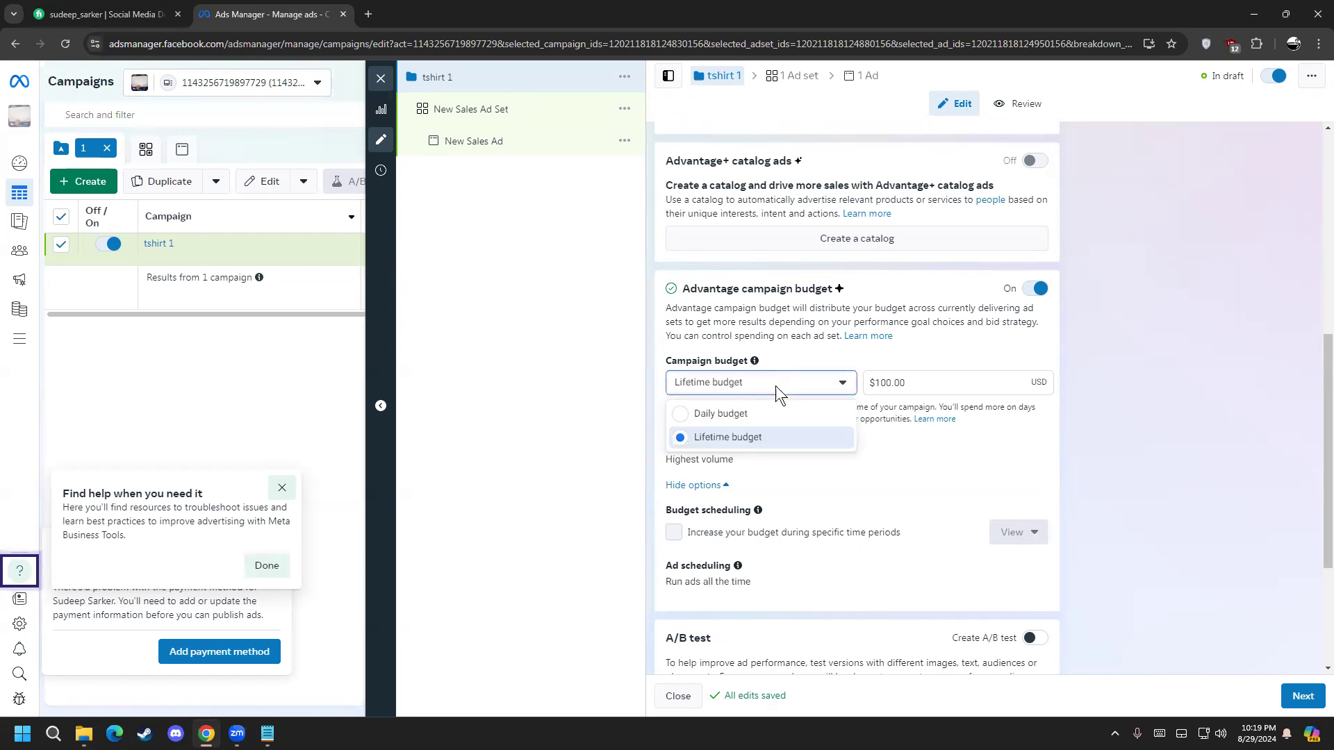
pyautogui.click(762, 410)
pyautogui.click(907, 406)
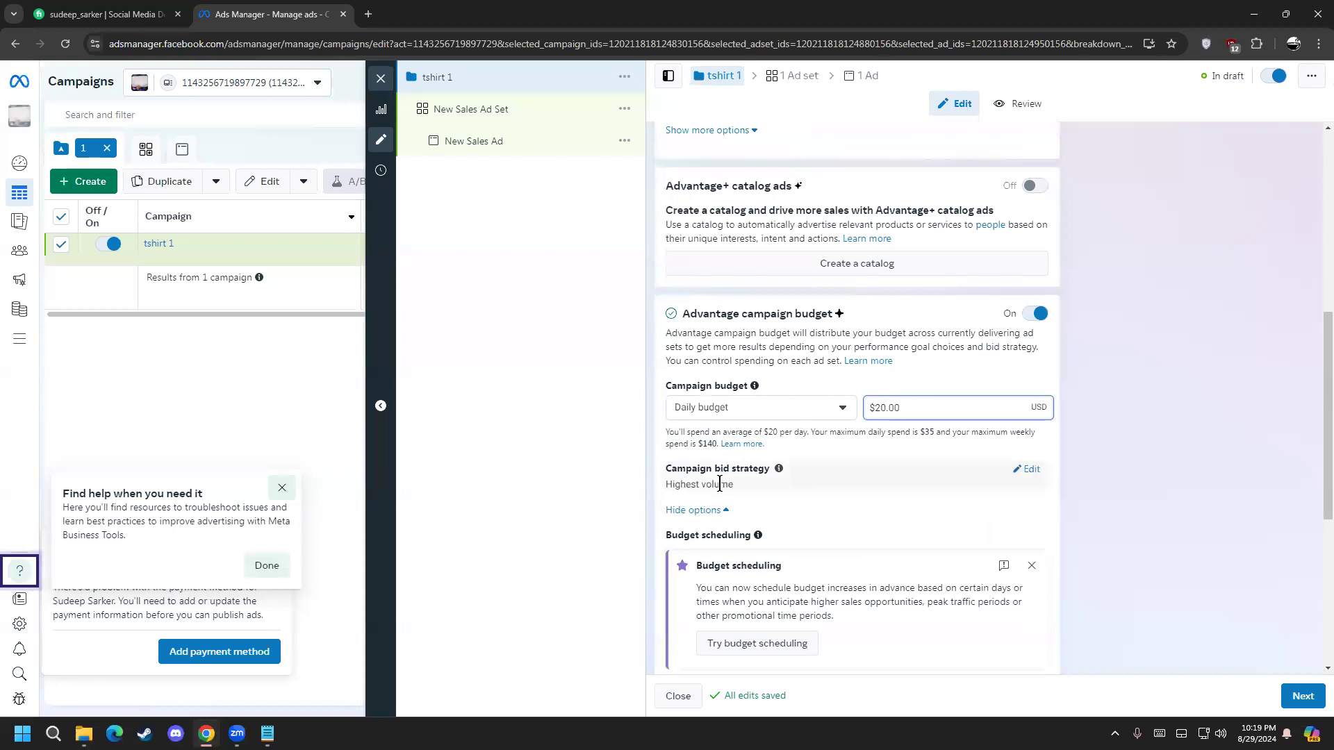
# Review the campaign bid strategy together with the budget scheduling and ad scheduling options
pyautogui.moveTo(673, 476); pyautogui.dragTo(759, 475)
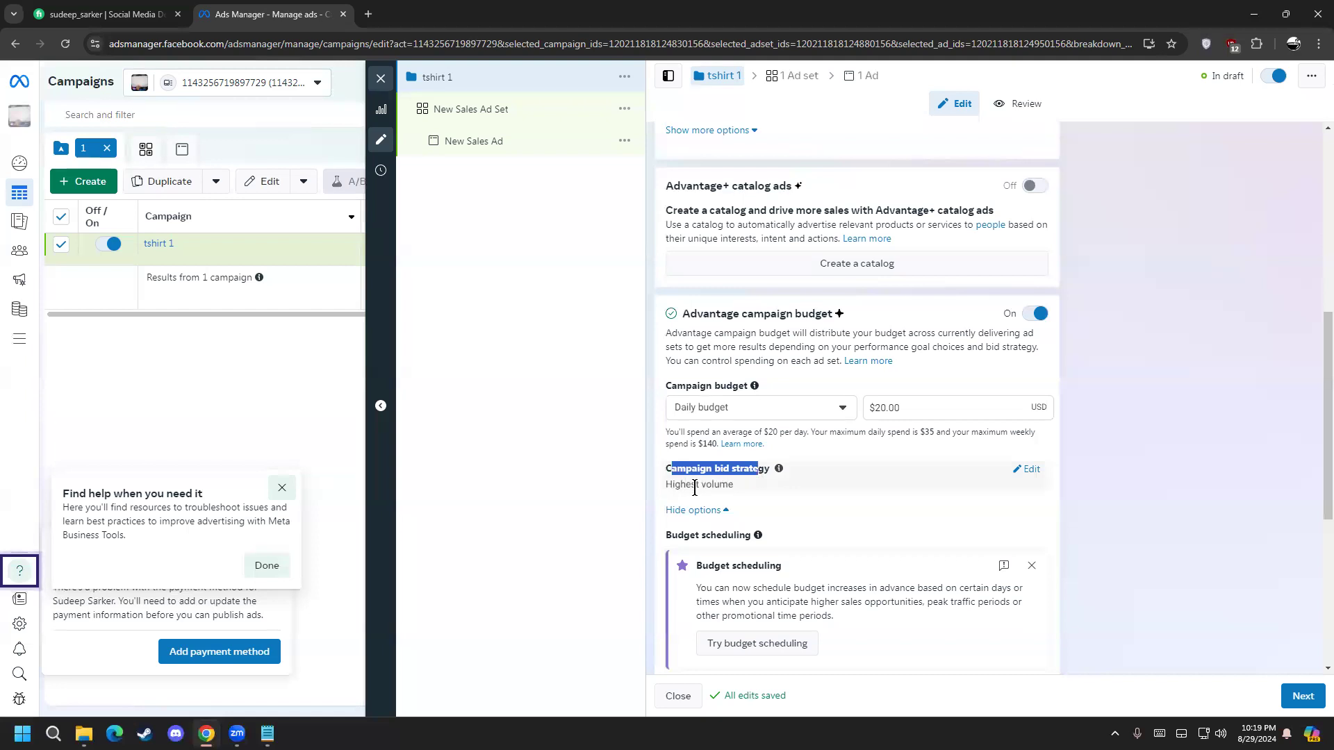
pyautogui.click(610, 495)
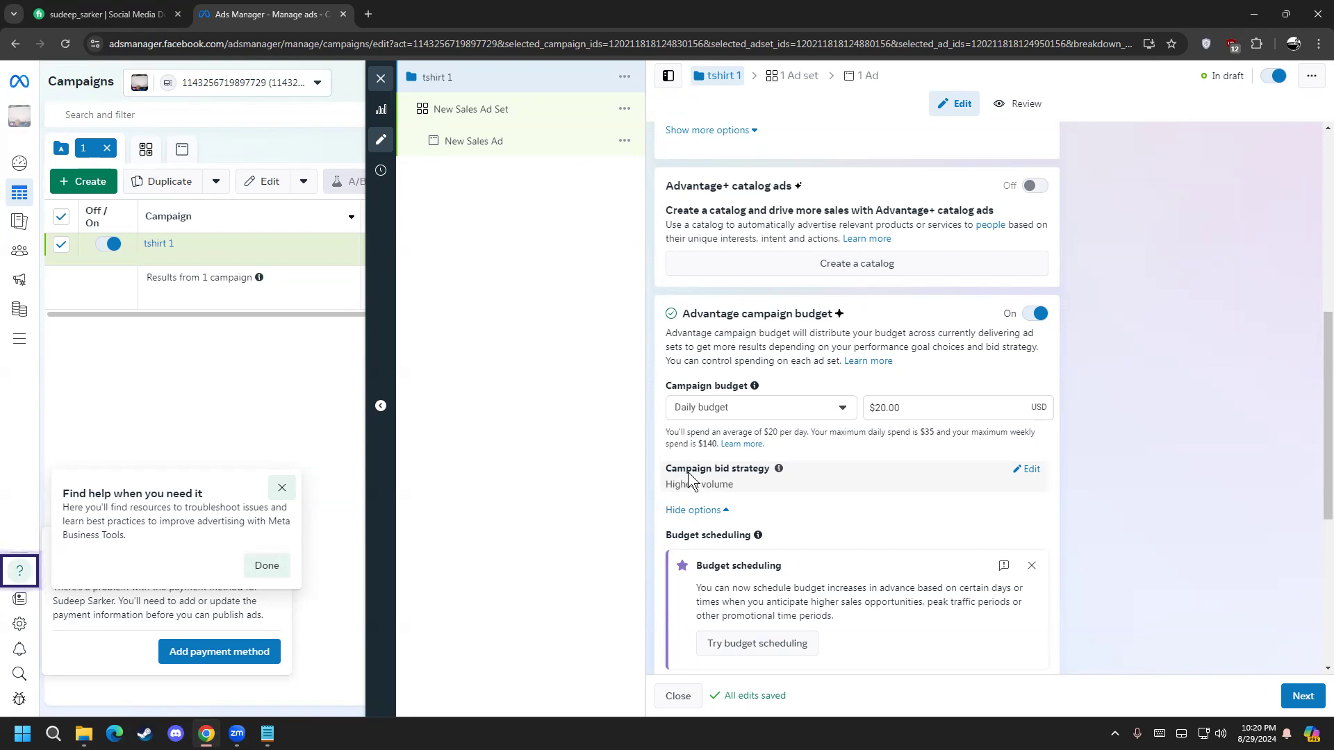
pyautogui.scroll(-3, 1292, 424)
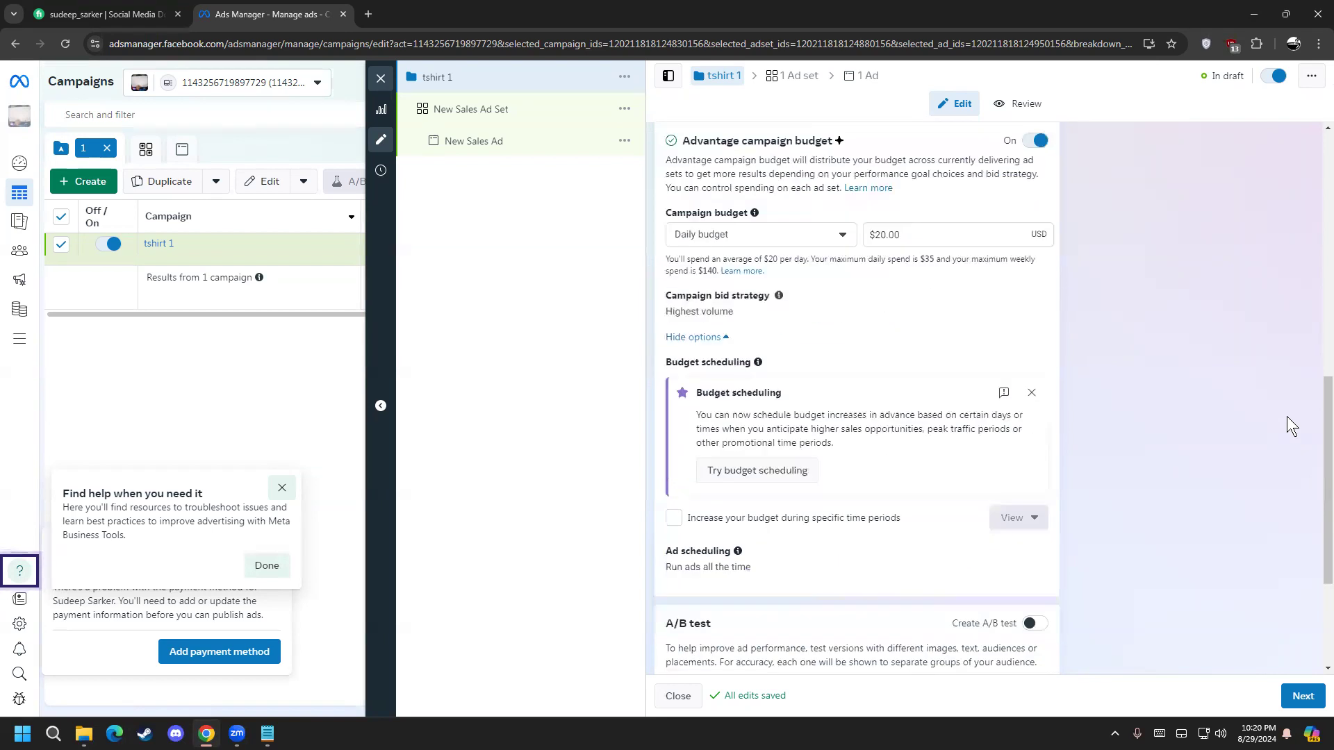
pyautogui.scroll(-1, 1308, 424)
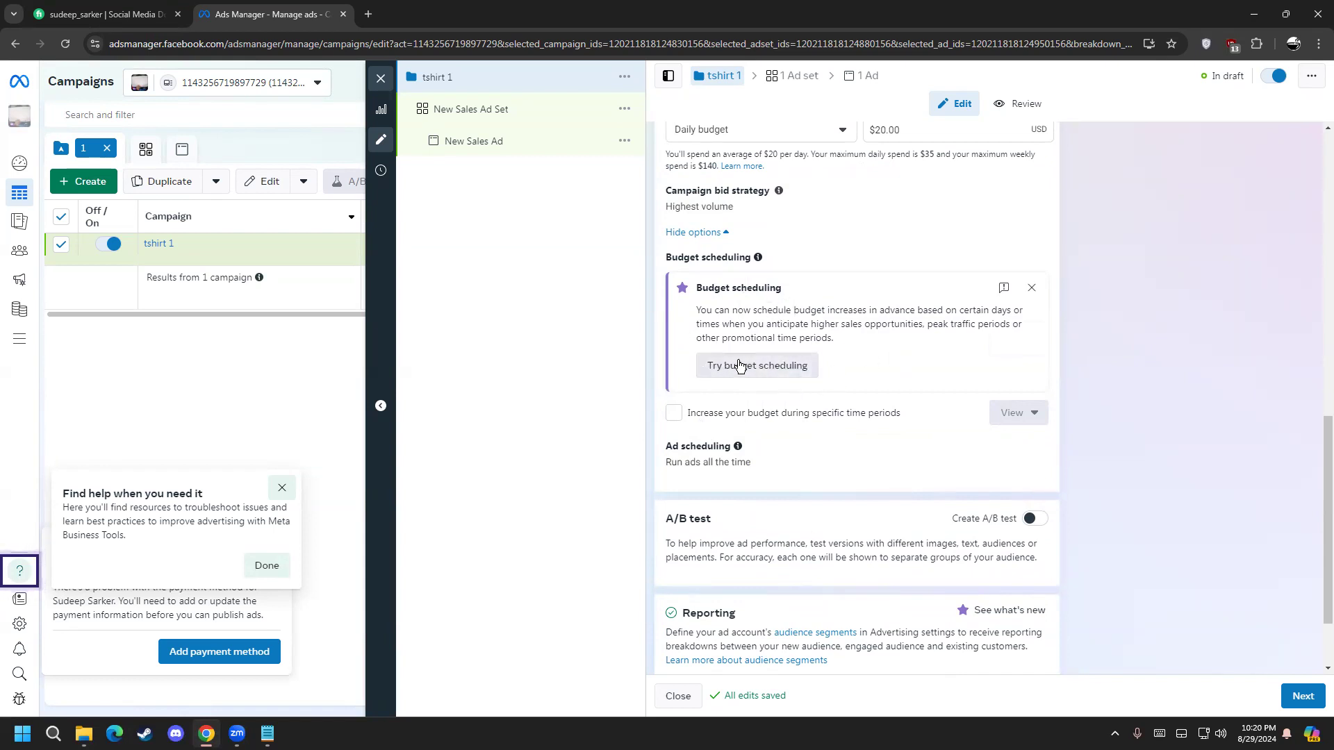
pyautogui.scroll(1, 722, 285)
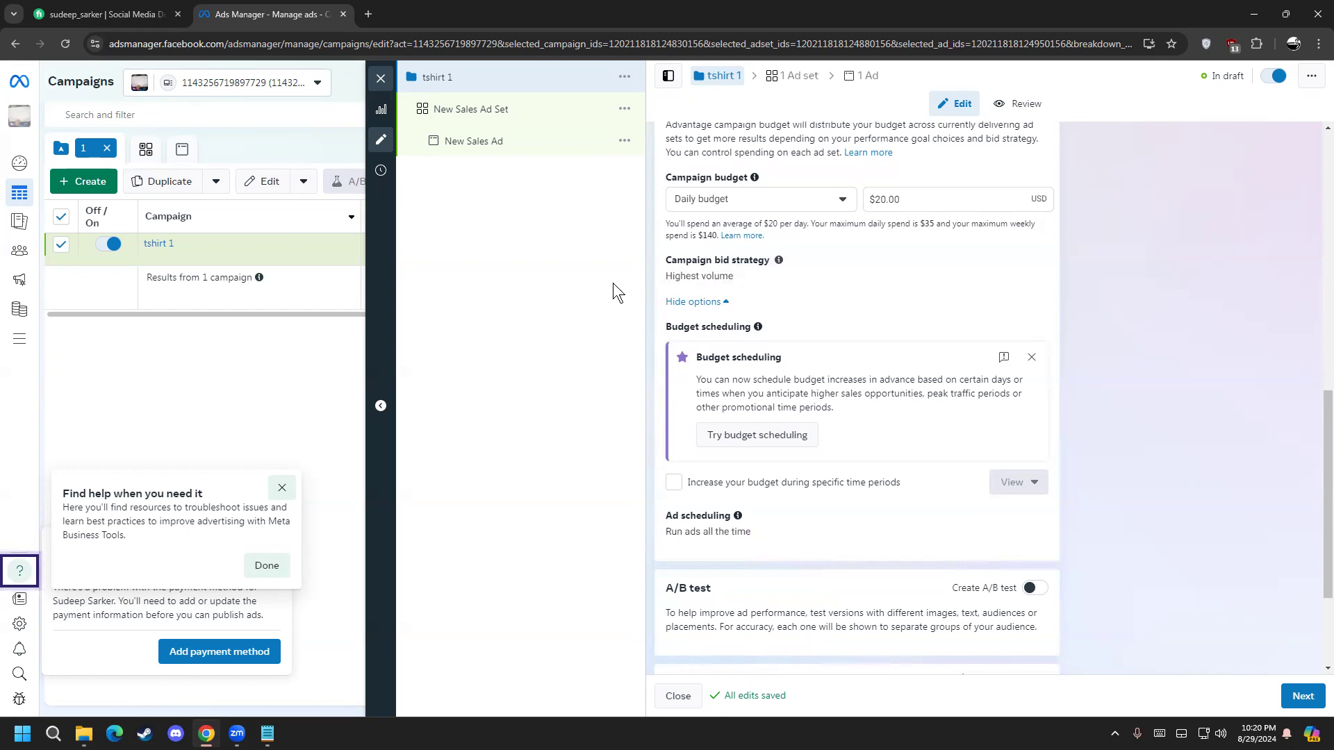
pyautogui.scroll(-3, 1130, 368)
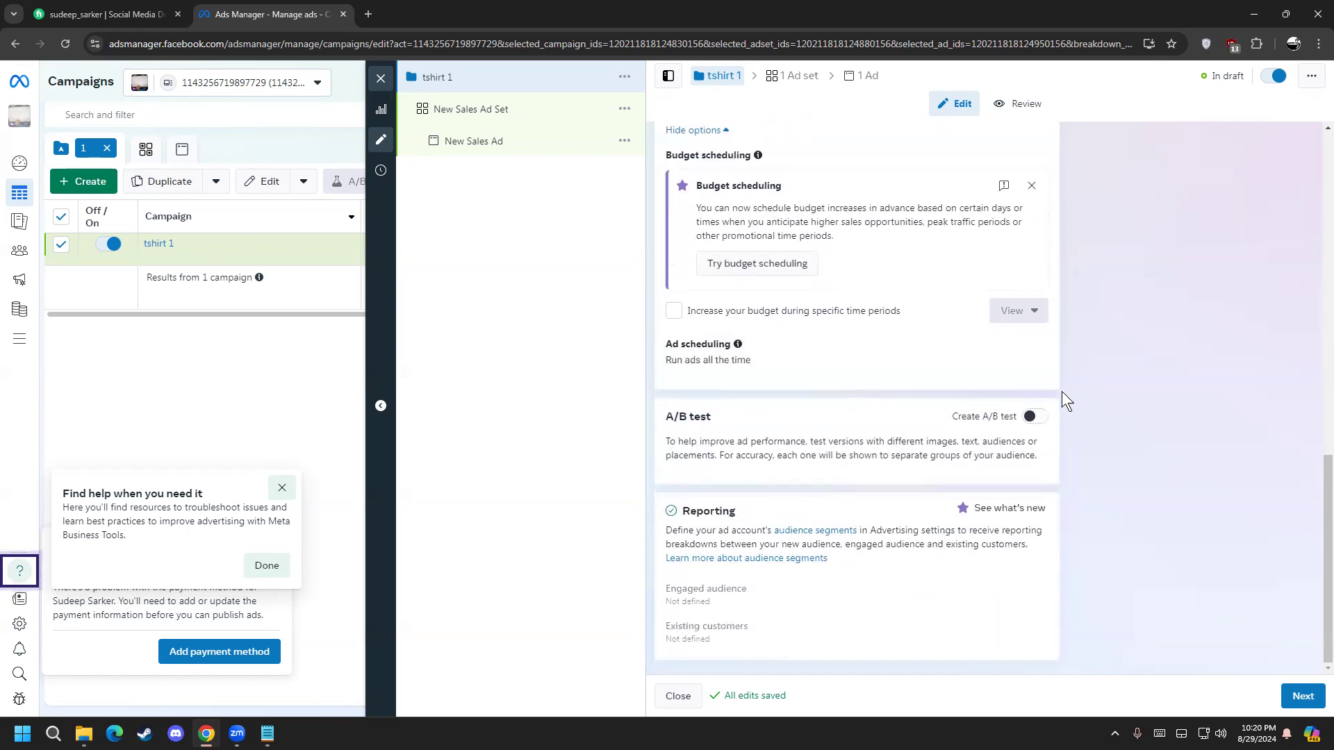
pyautogui.moveTo(665, 360); pyautogui.dragTo(755, 361)
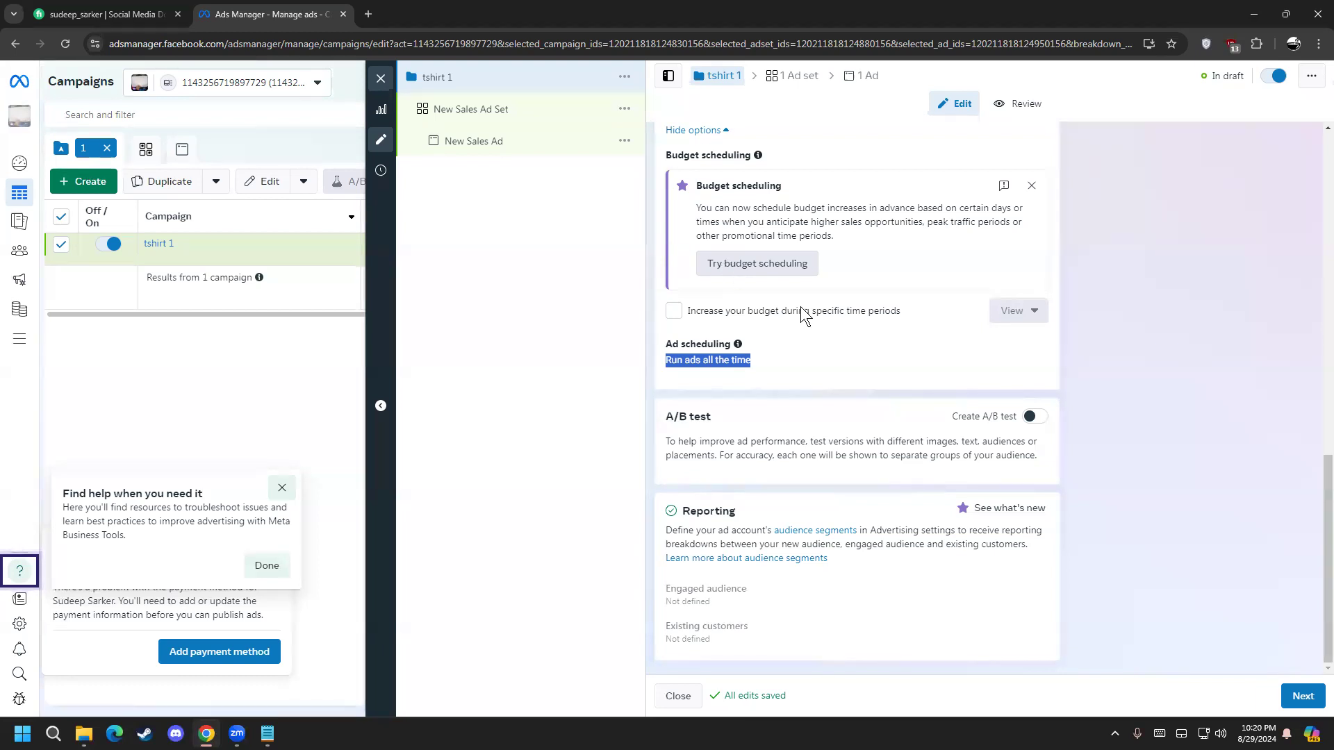
# Read the A/B test section's description of testing ad versions
pyautogui.moveTo(731, 407); pyautogui.dragTo(665, 415)
pyautogui.click(699, 419)
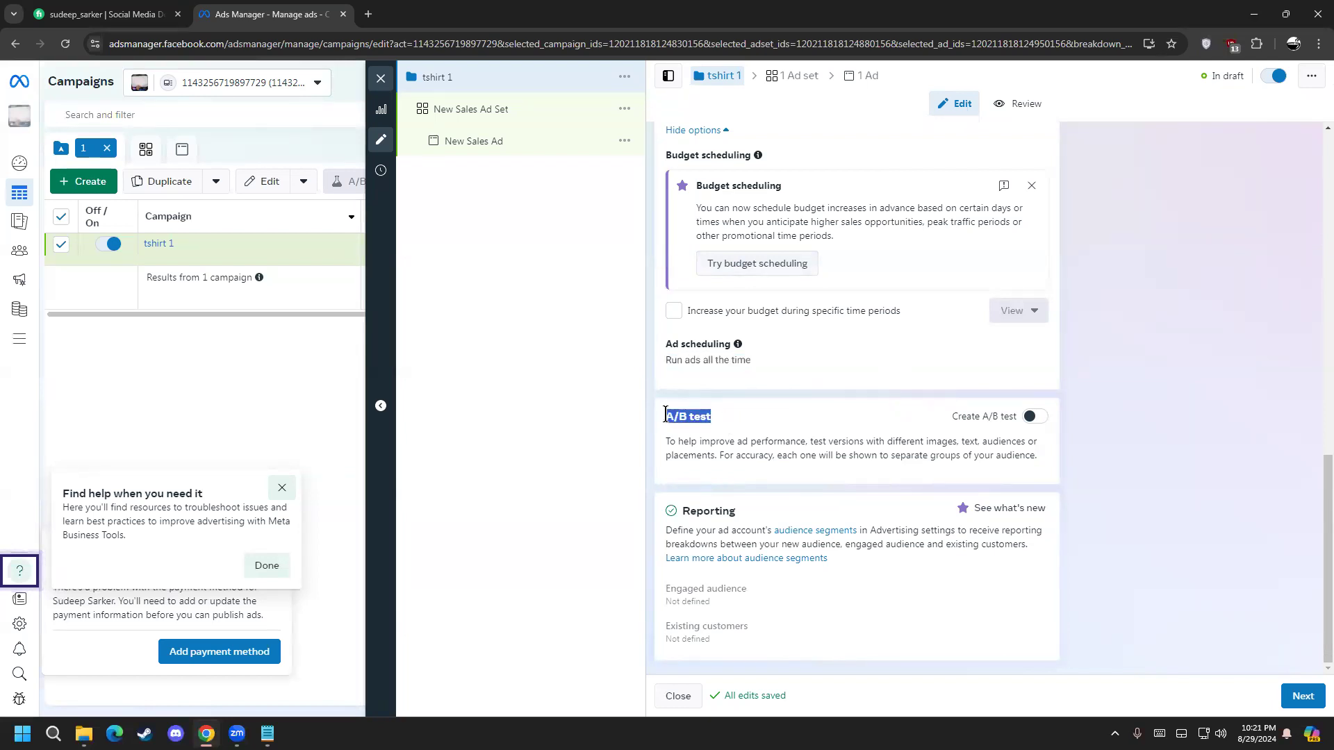
pyautogui.click(726, 439)
pyautogui.moveTo(670, 443); pyautogui.dragTo(803, 457)
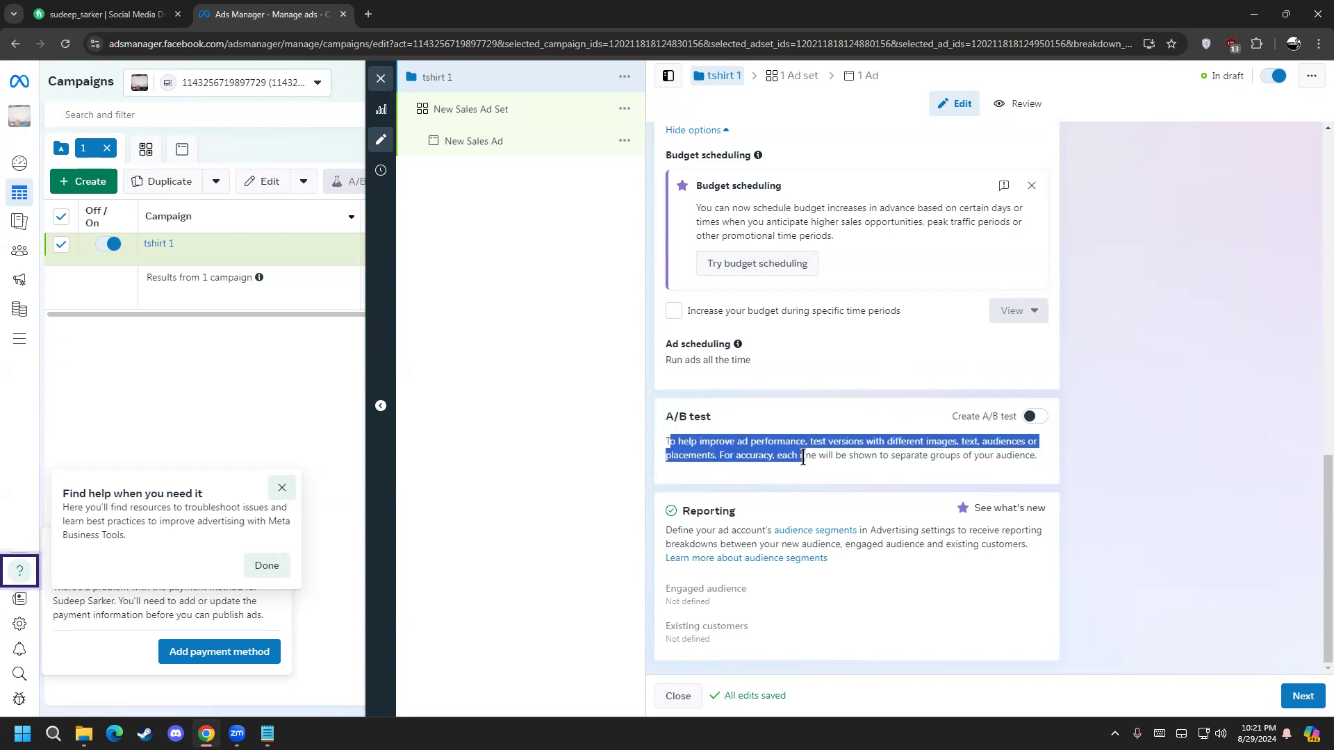
pyautogui.click(804, 457)
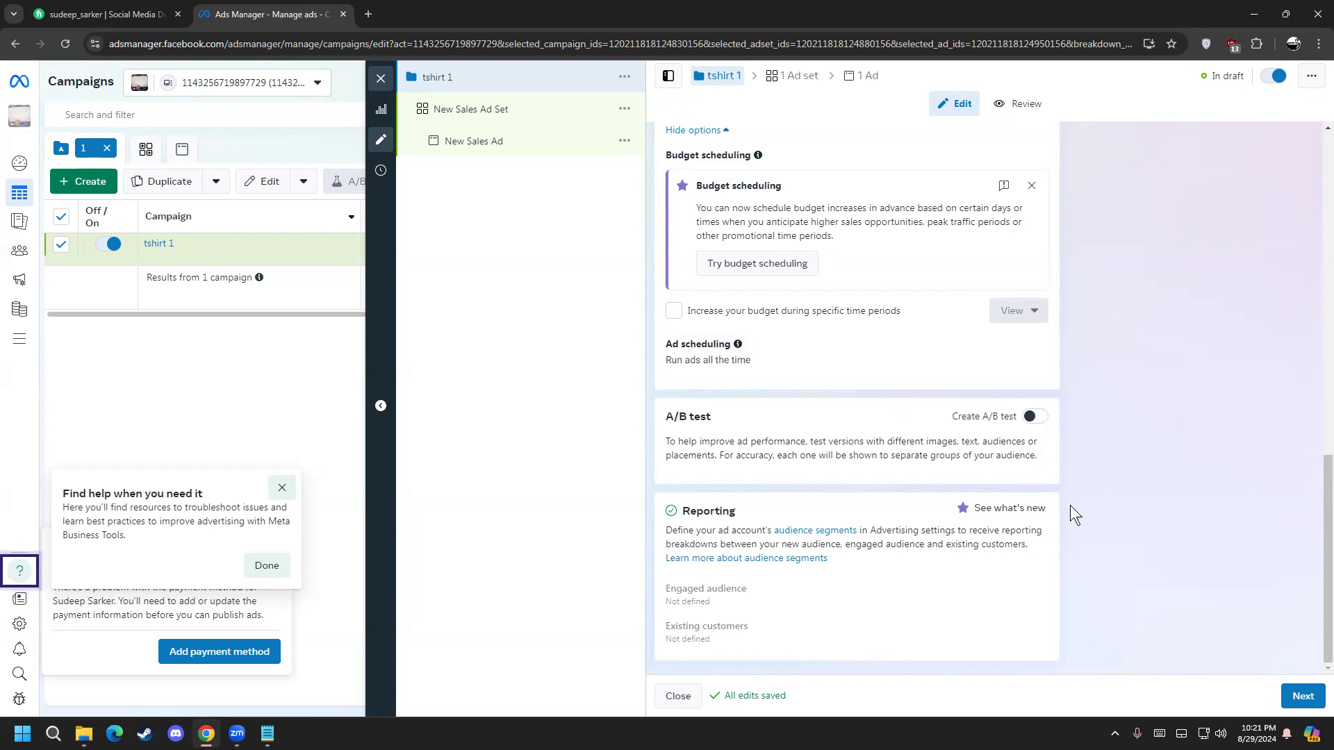
# Continue to the ad set level and rename the ad set as "t shirt 2"
pyautogui.click(1299, 697)
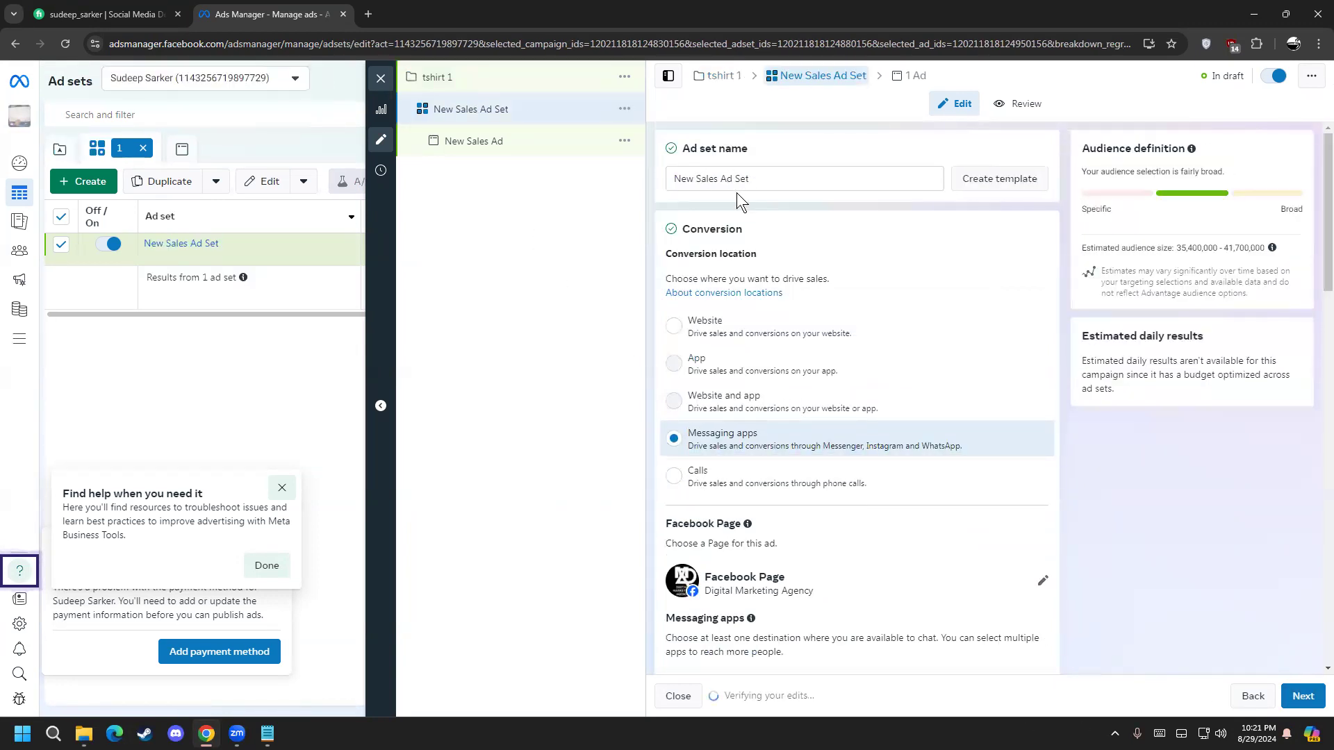
pyautogui.moveTo(753, 185); pyautogui.dragTo(656, 185)
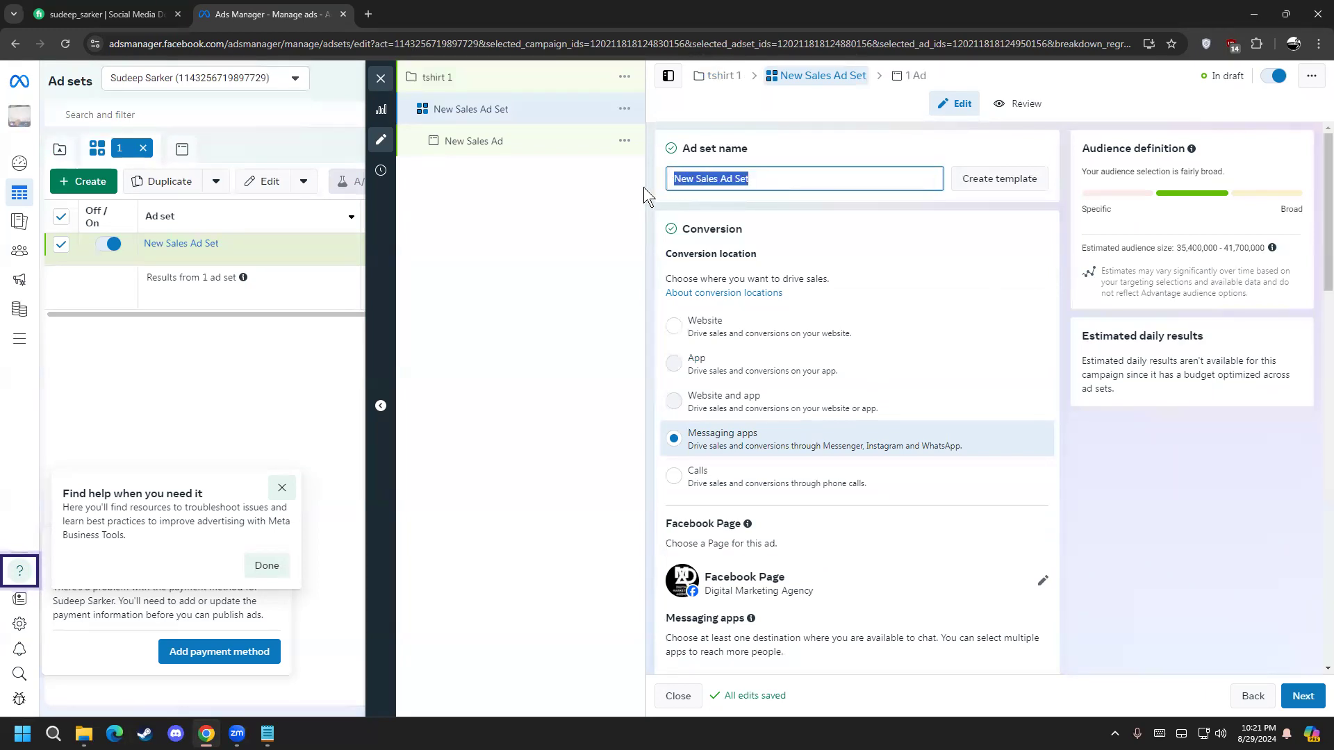
pyautogui.write('t shirt 2')
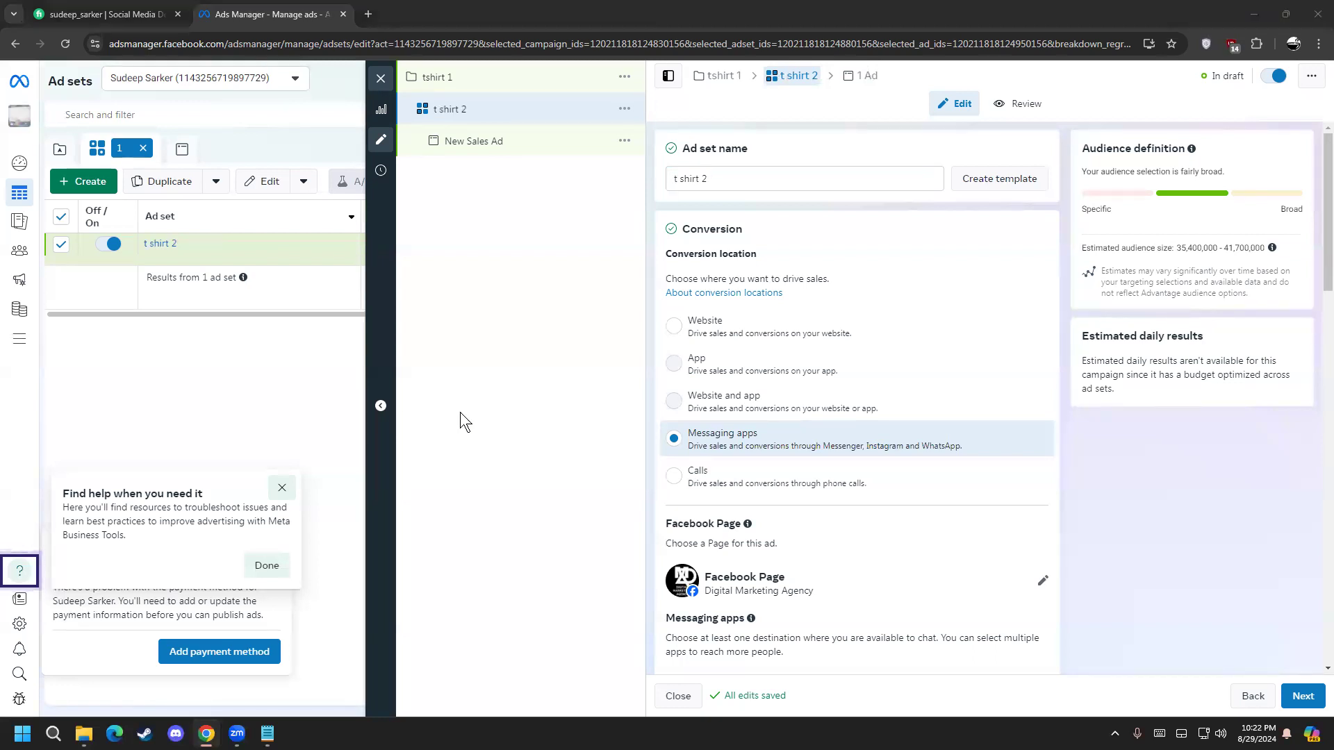
pyautogui.scroll(-1, 852, 470)
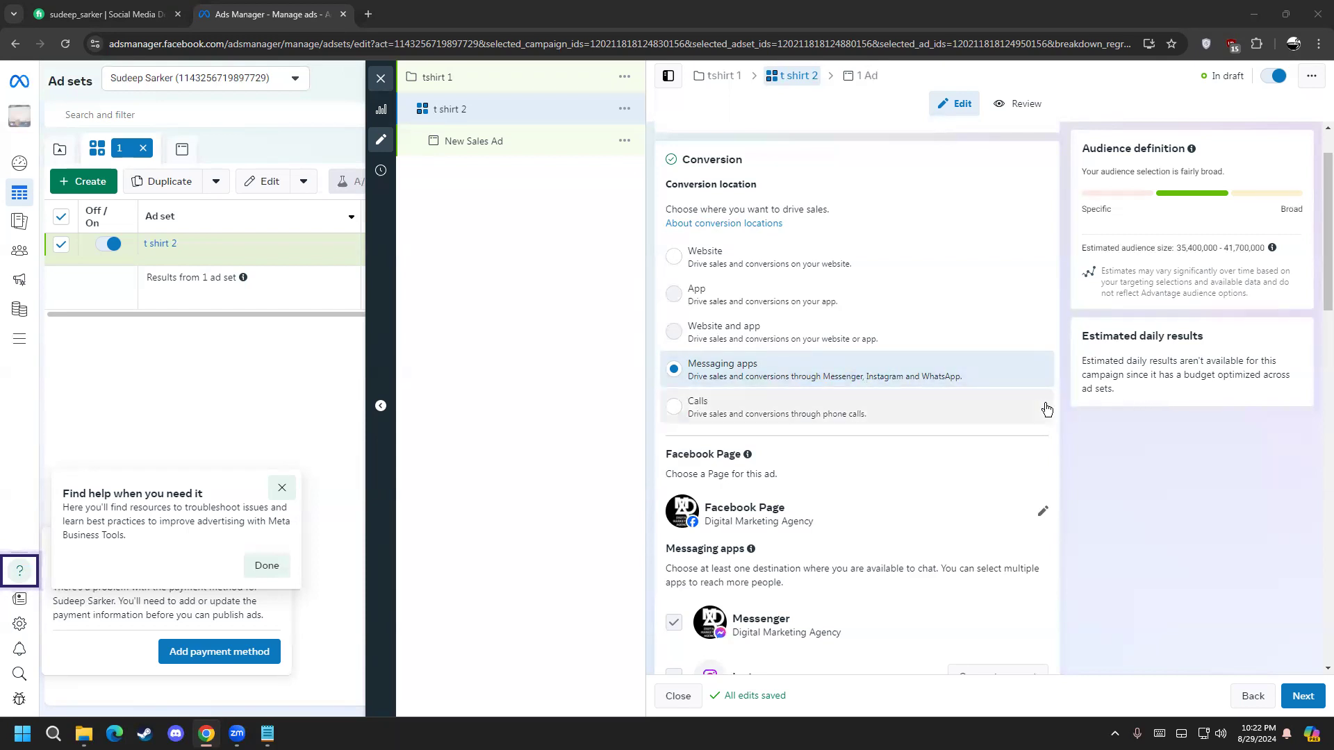
# Change the ad set's Facebook Page to NexThread BD, with Messaging apps kept as the conversion location
pyautogui.scroll(-2, 1007, 403)
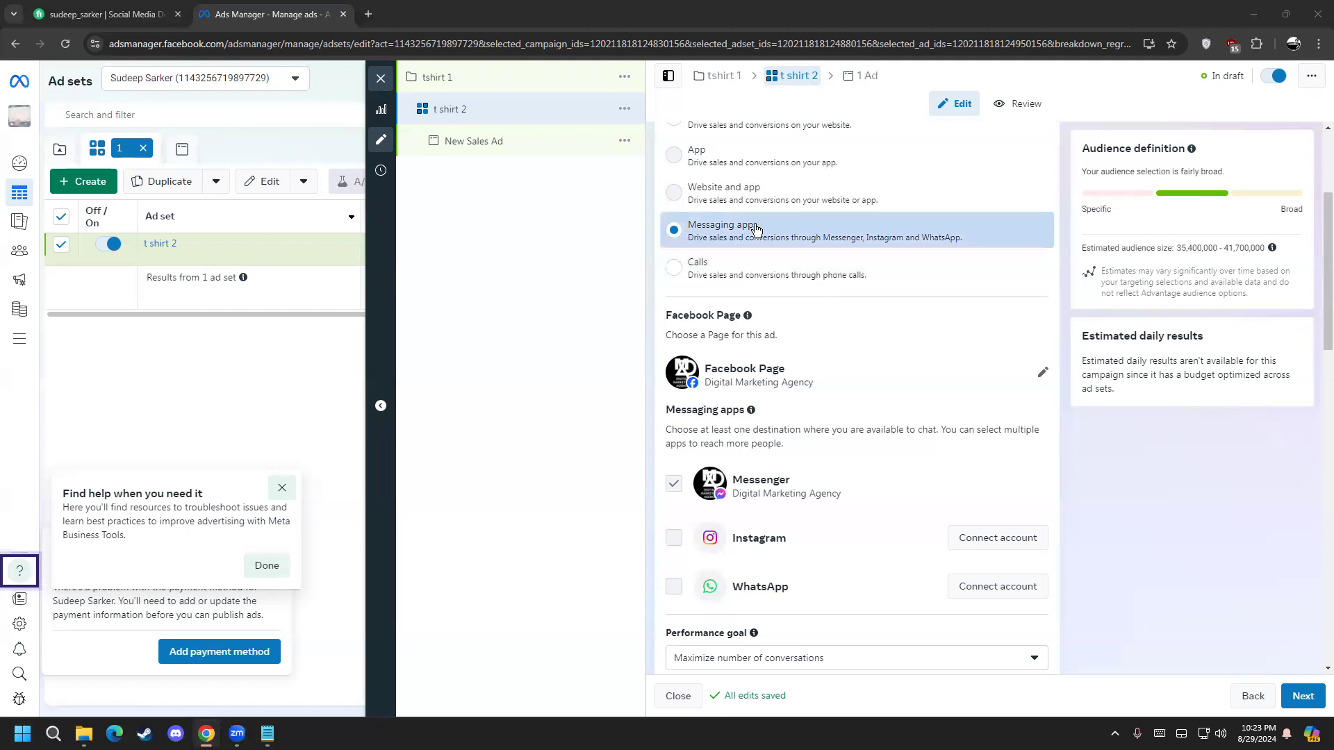
pyautogui.scroll(2, 761, 384)
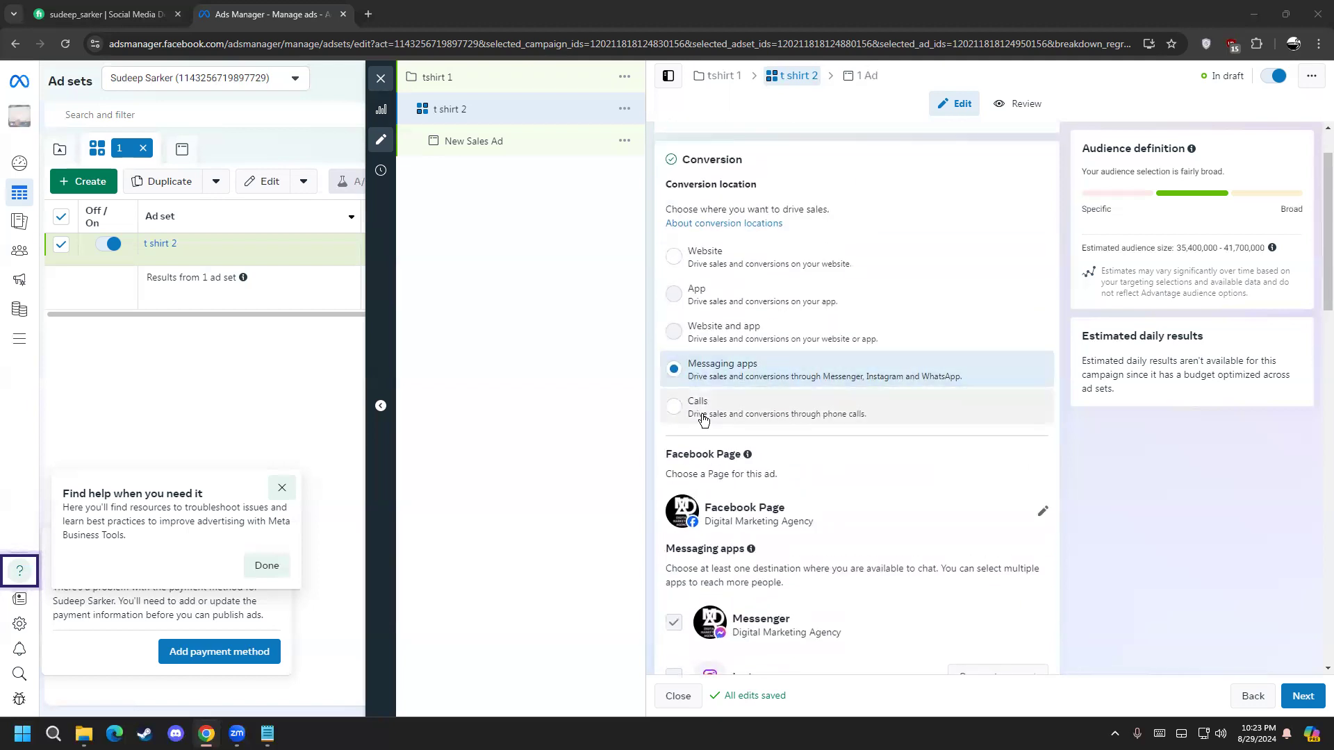
pyautogui.scroll(-3, 804, 404)
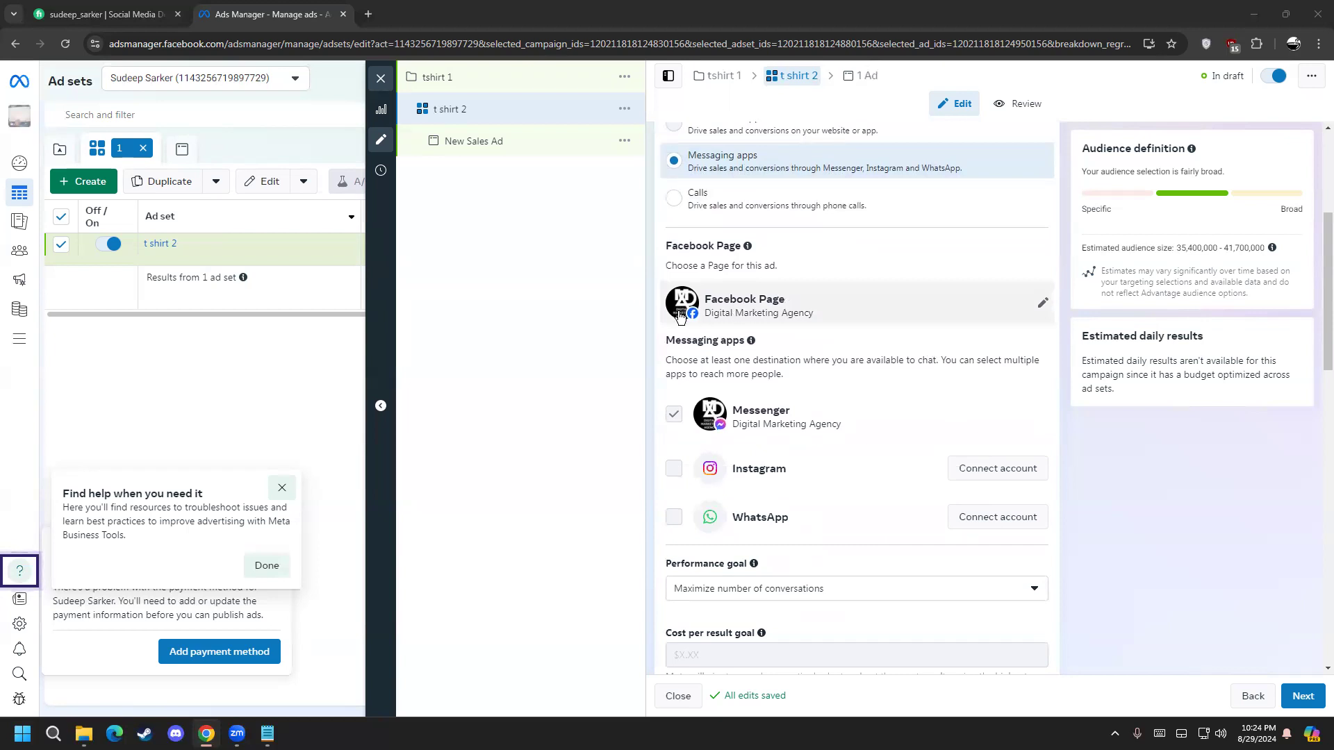
pyautogui.click(1042, 306)
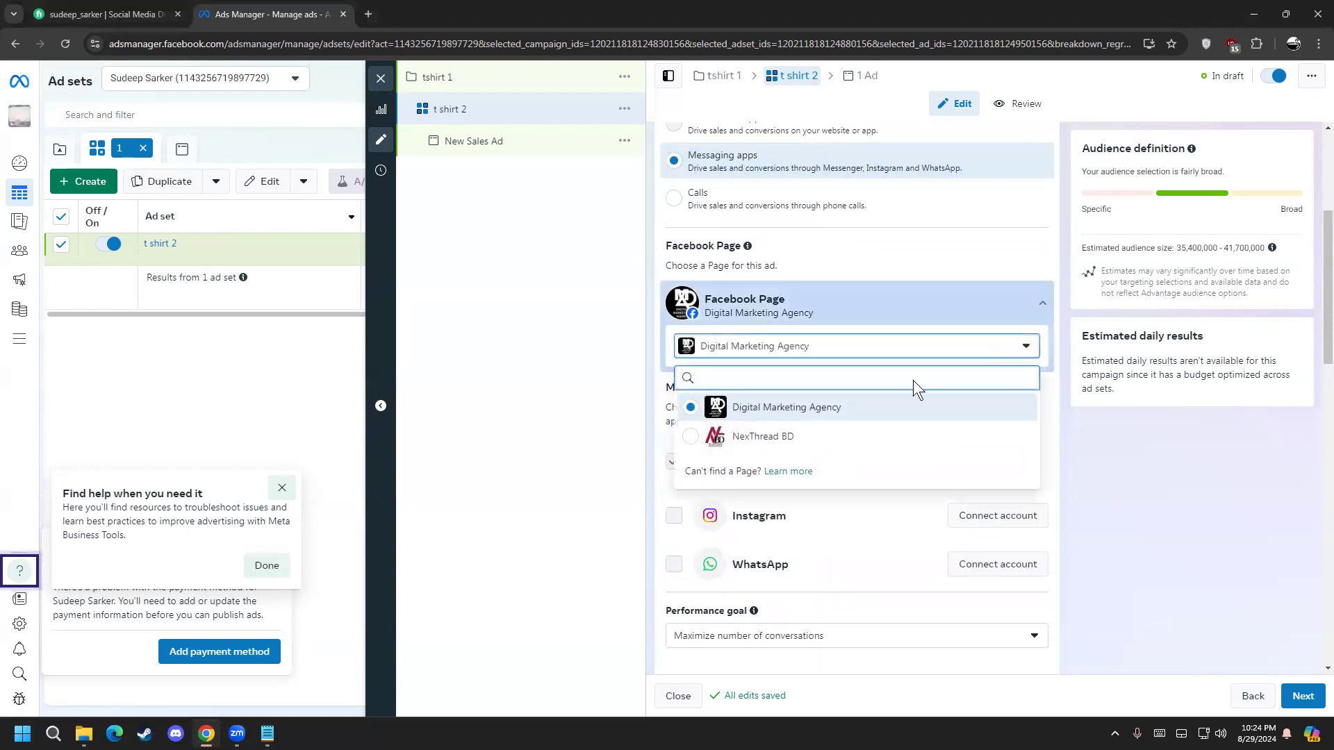
pyautogui.click(722, 437)
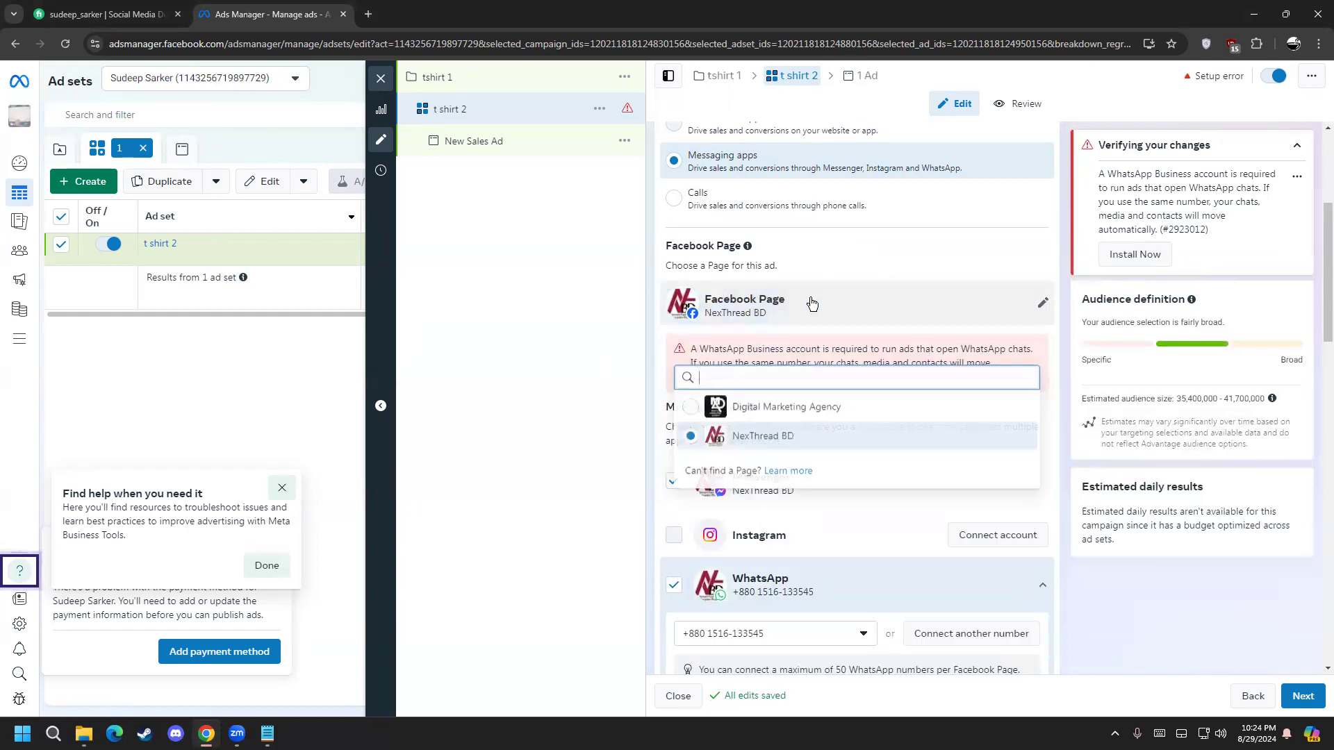
pyautogui.click(1044, 302)
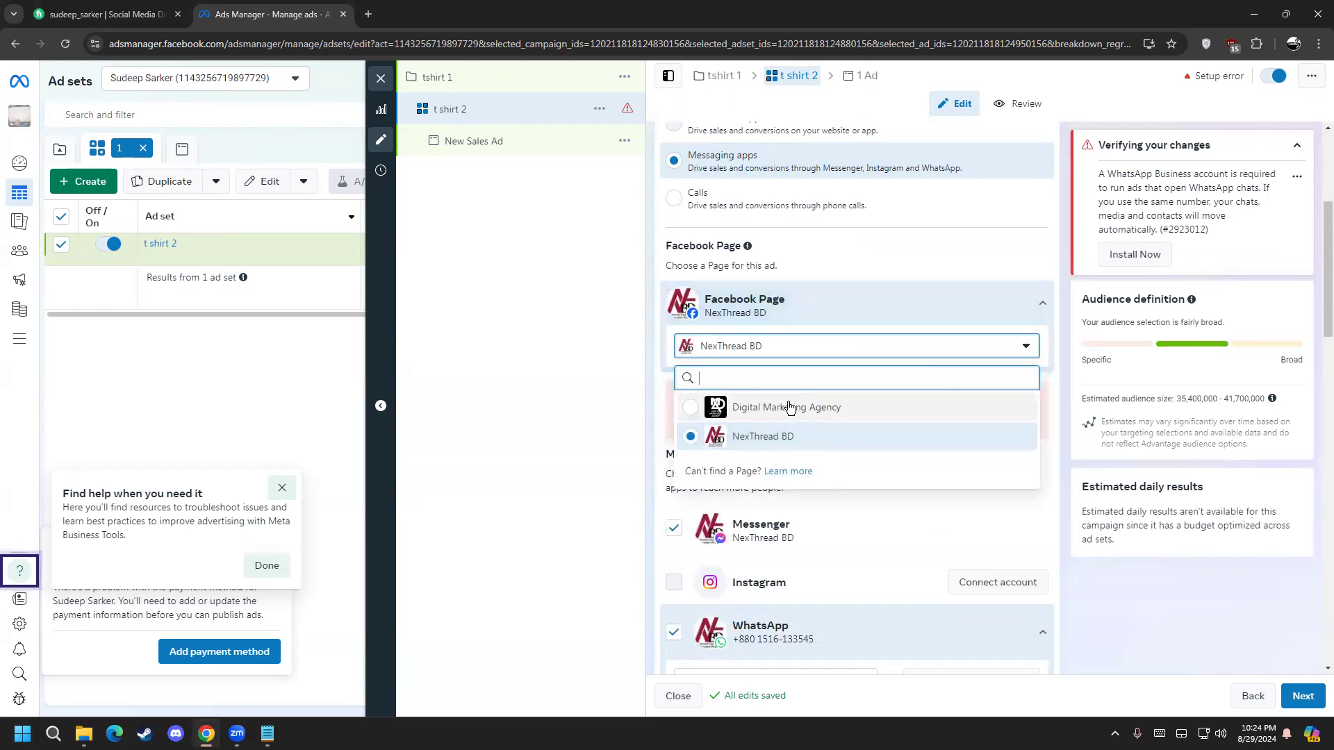
pyautogui.click(791, 442)
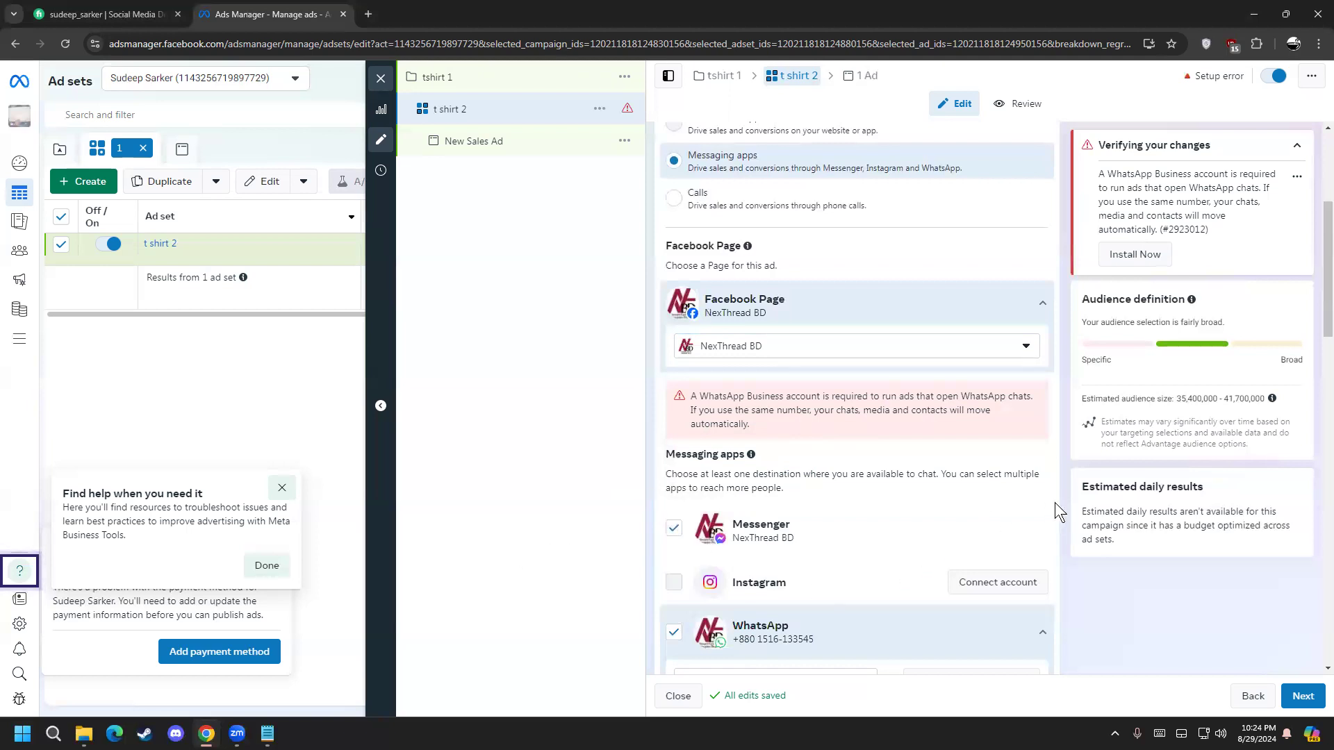
# Enable an end date in the ad set's schedule and set it to September 3, 2024
pyautogui.scroll(-3, 1315, 326)
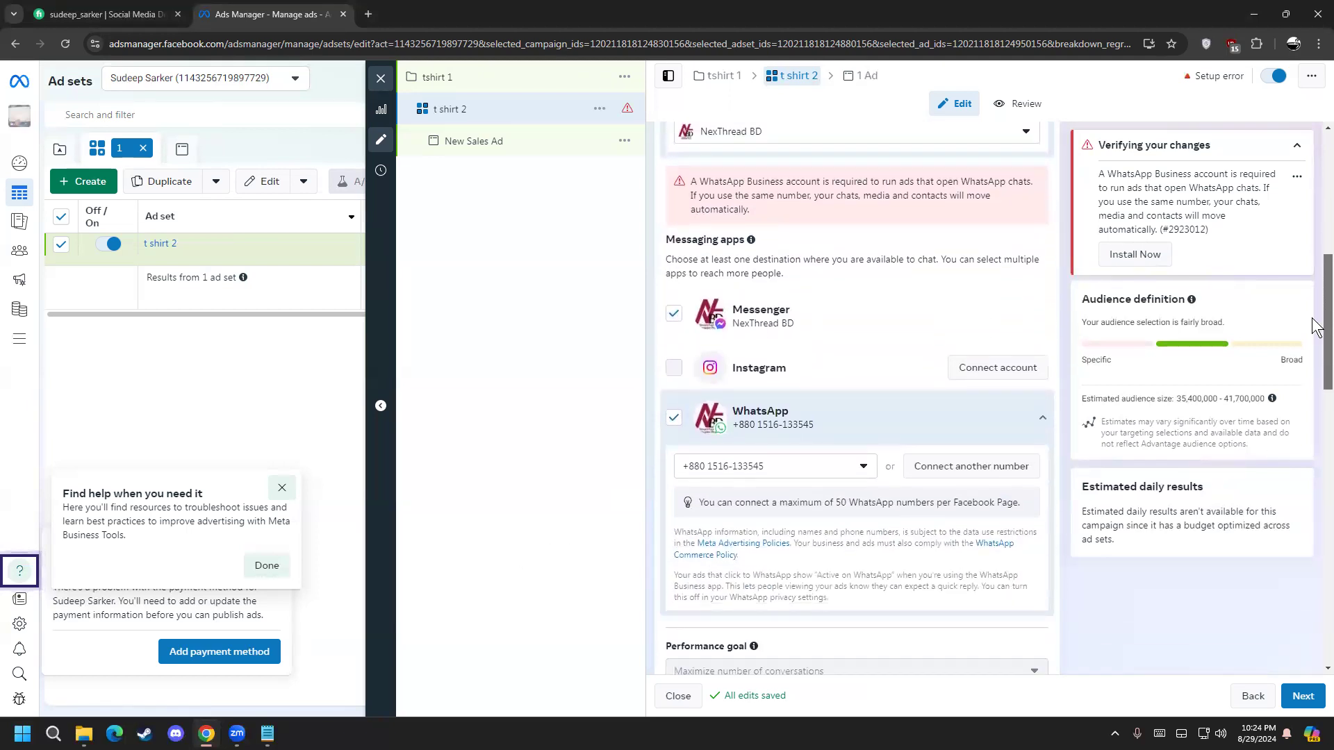
pyautogui.scroll(-1, 1315, 326)
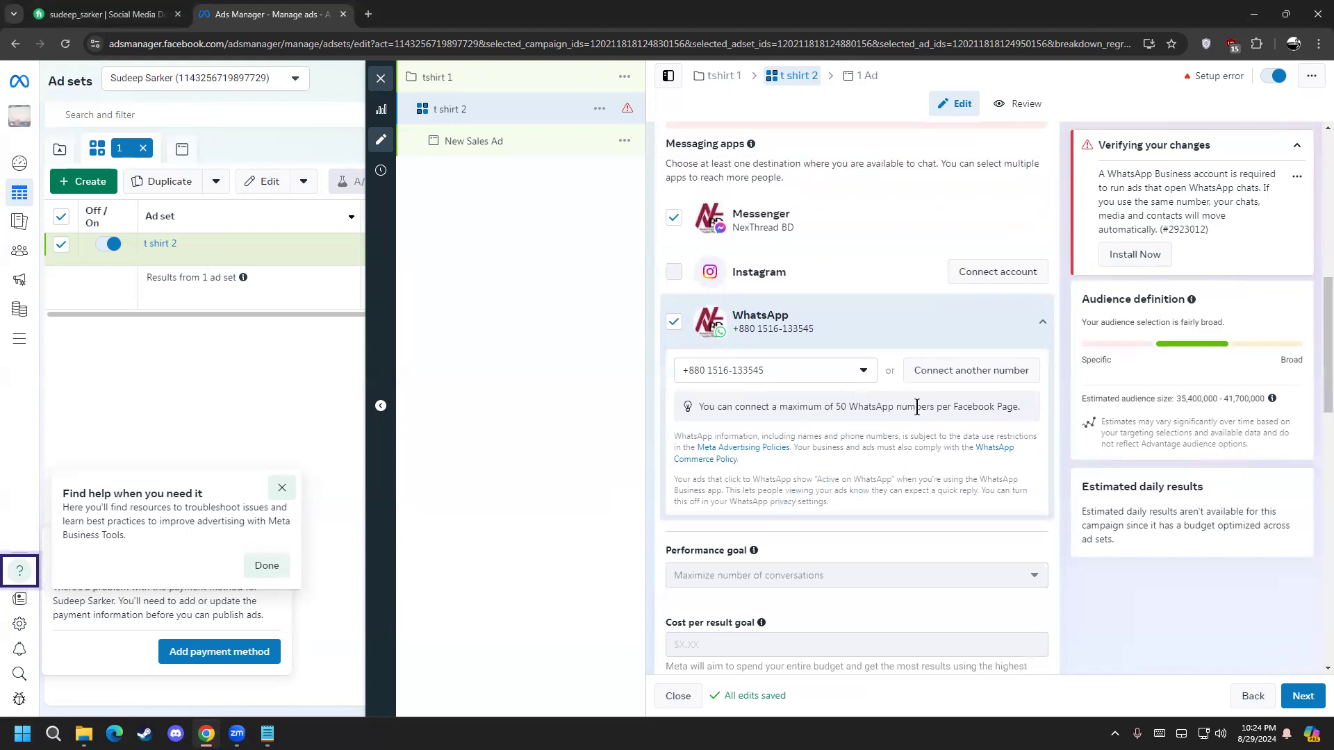
pyautogui.scroll(-5, 932, 402)
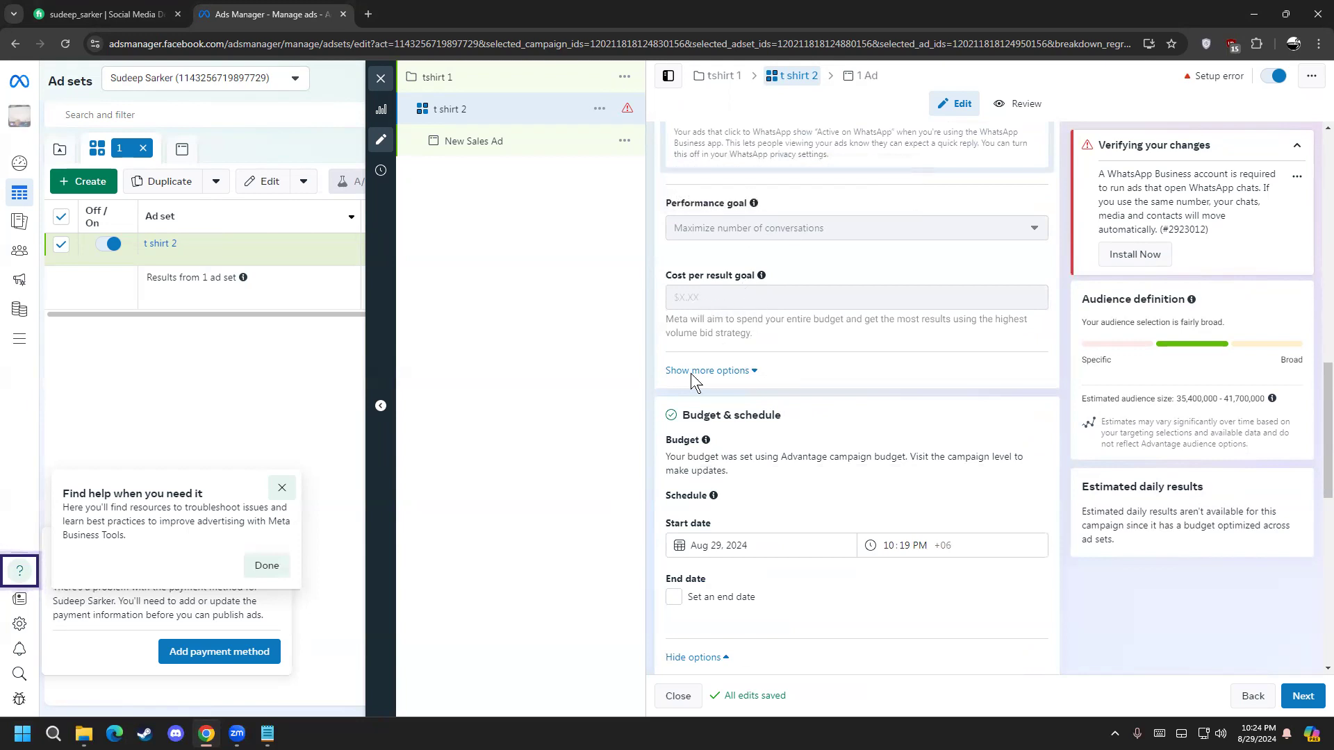
pyautogui.scroll(-1, 665, 510)
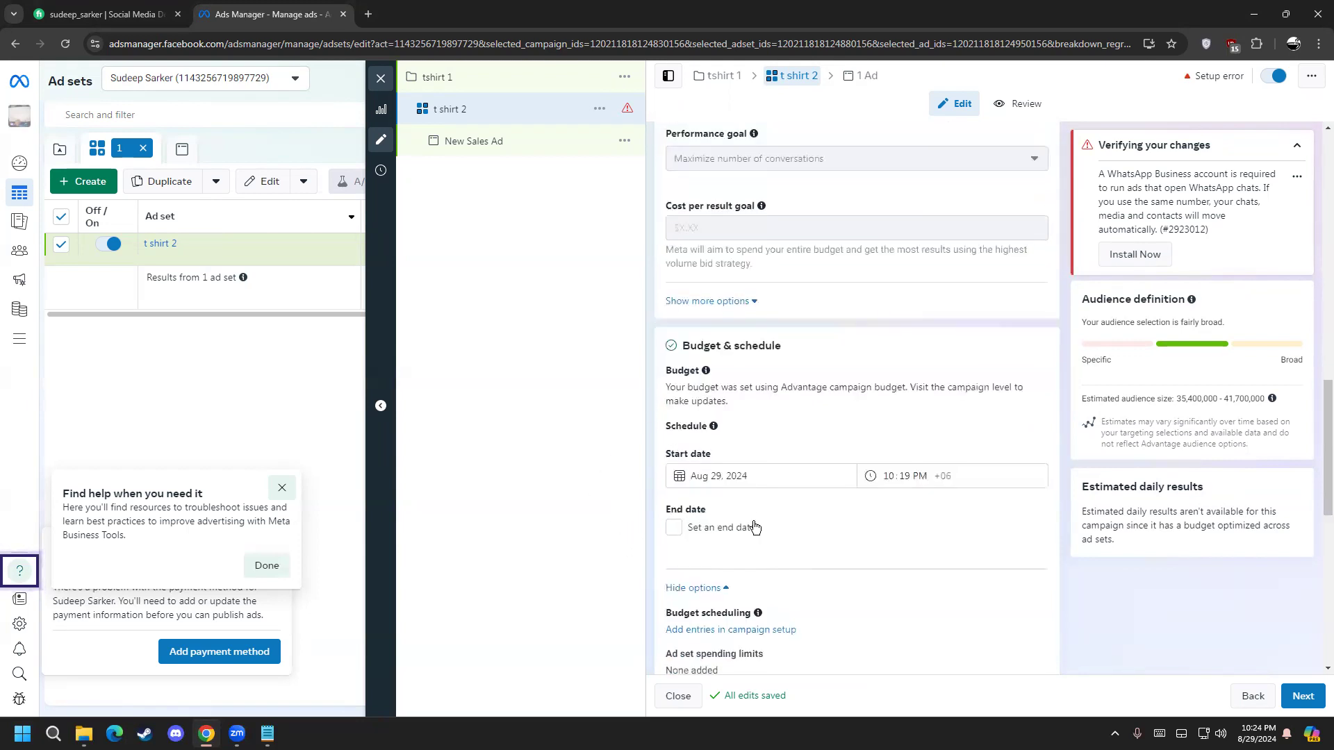
pyautogui.click(783, 470)
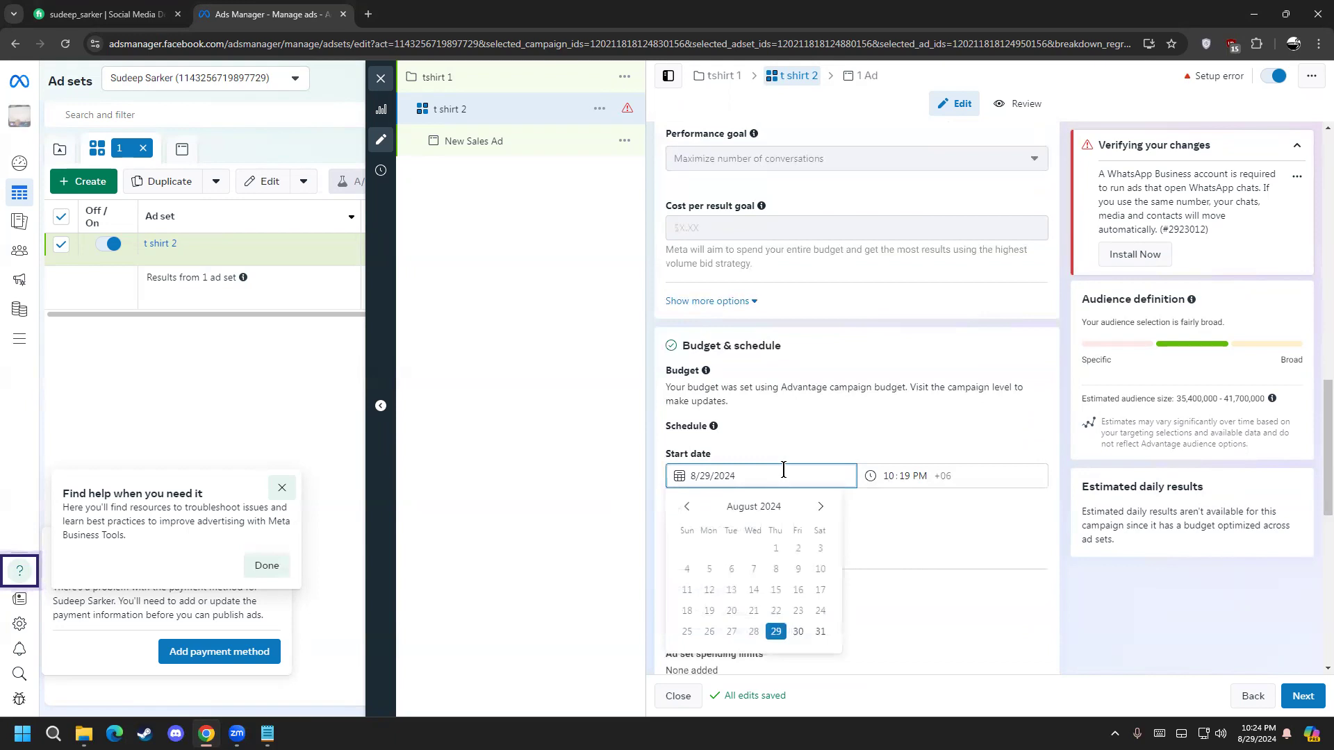
pyautogui.click(912, 511)
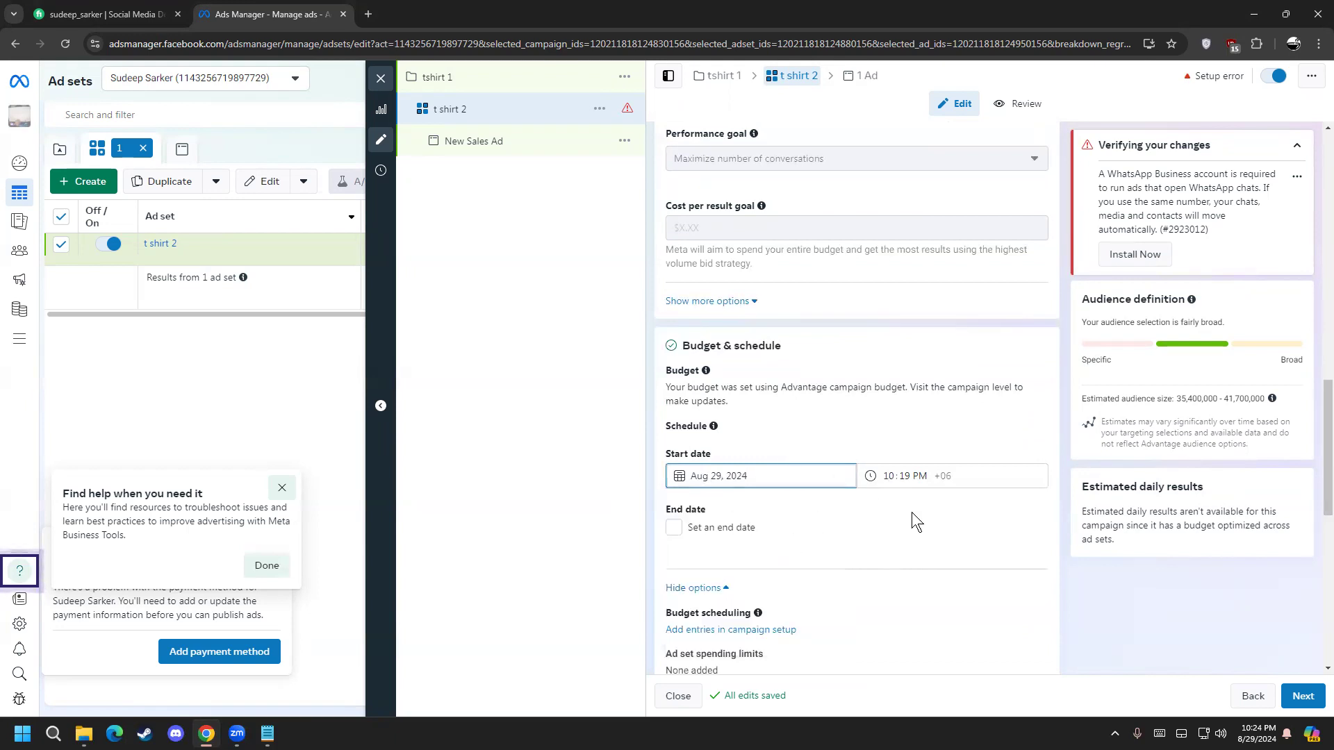
pyautogui.click(689, 534)
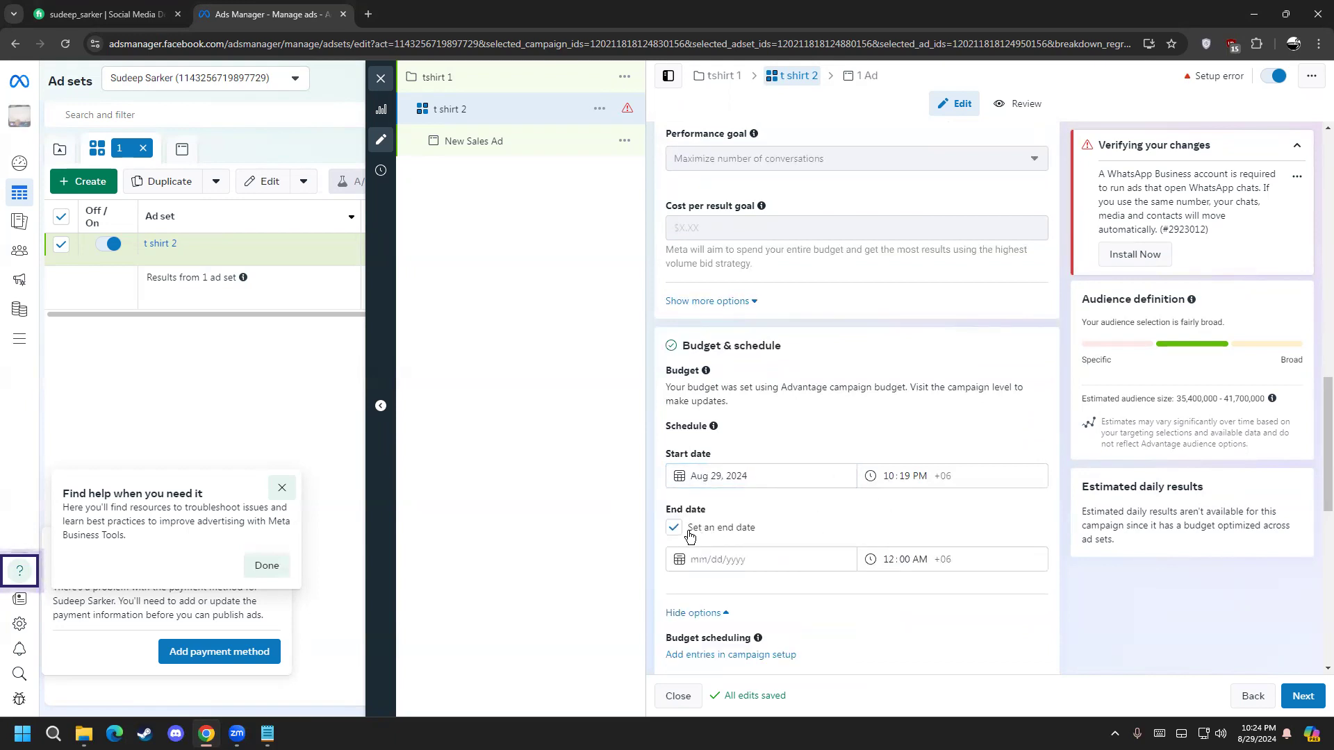
pyautogui.click(709, 559)
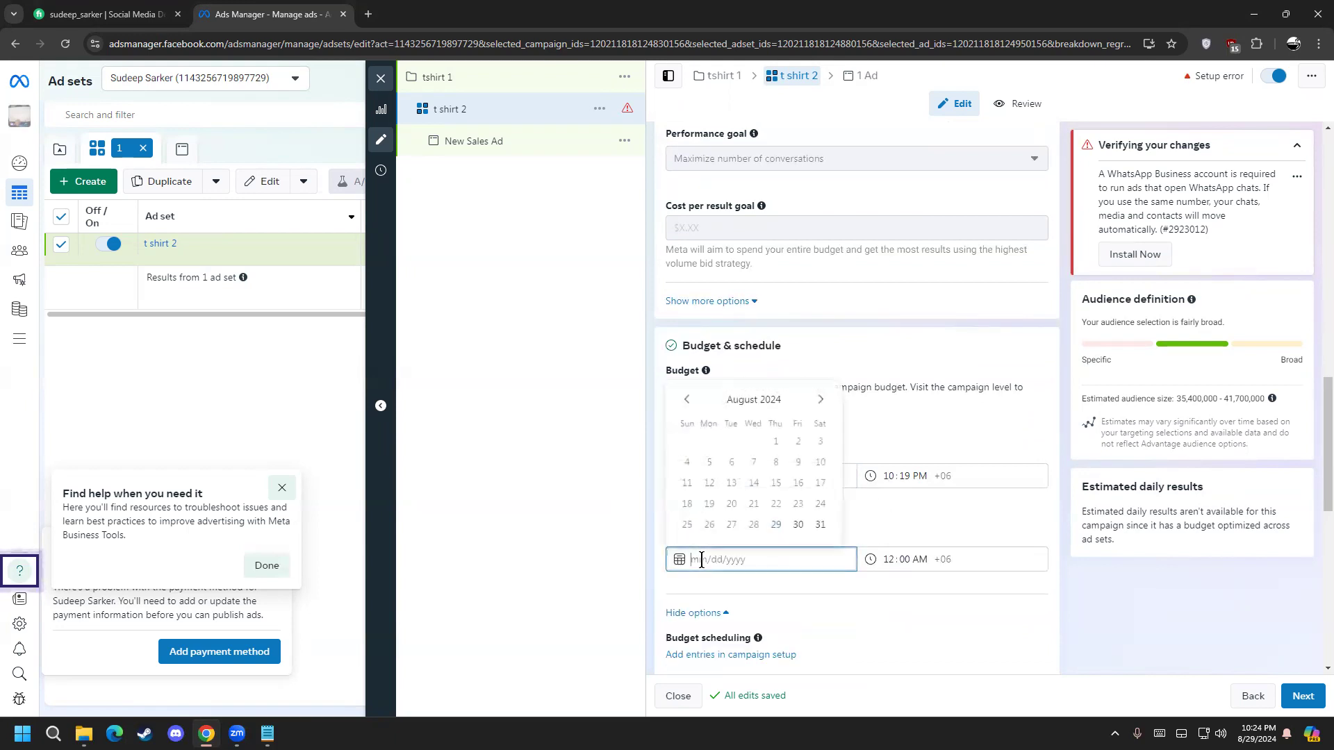
pyautogui.click(820, 400)
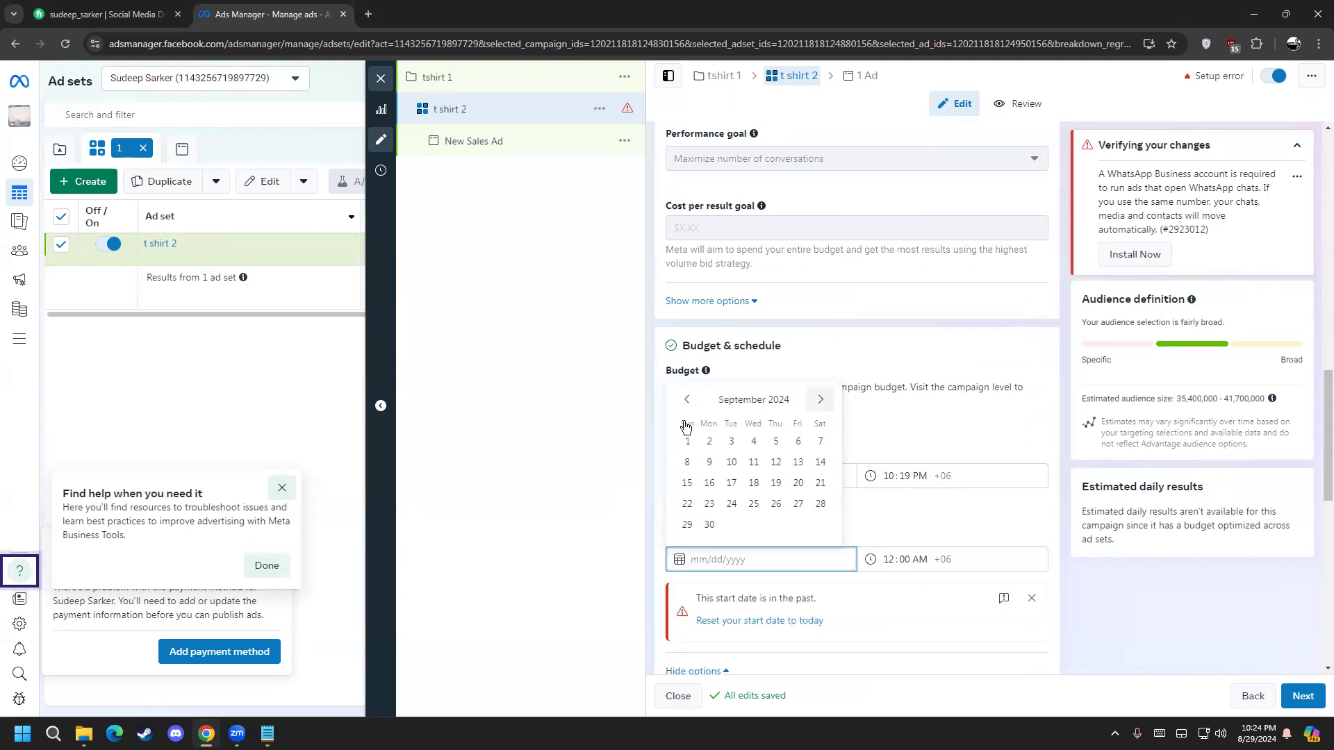
pyautogui.click(732, 442)
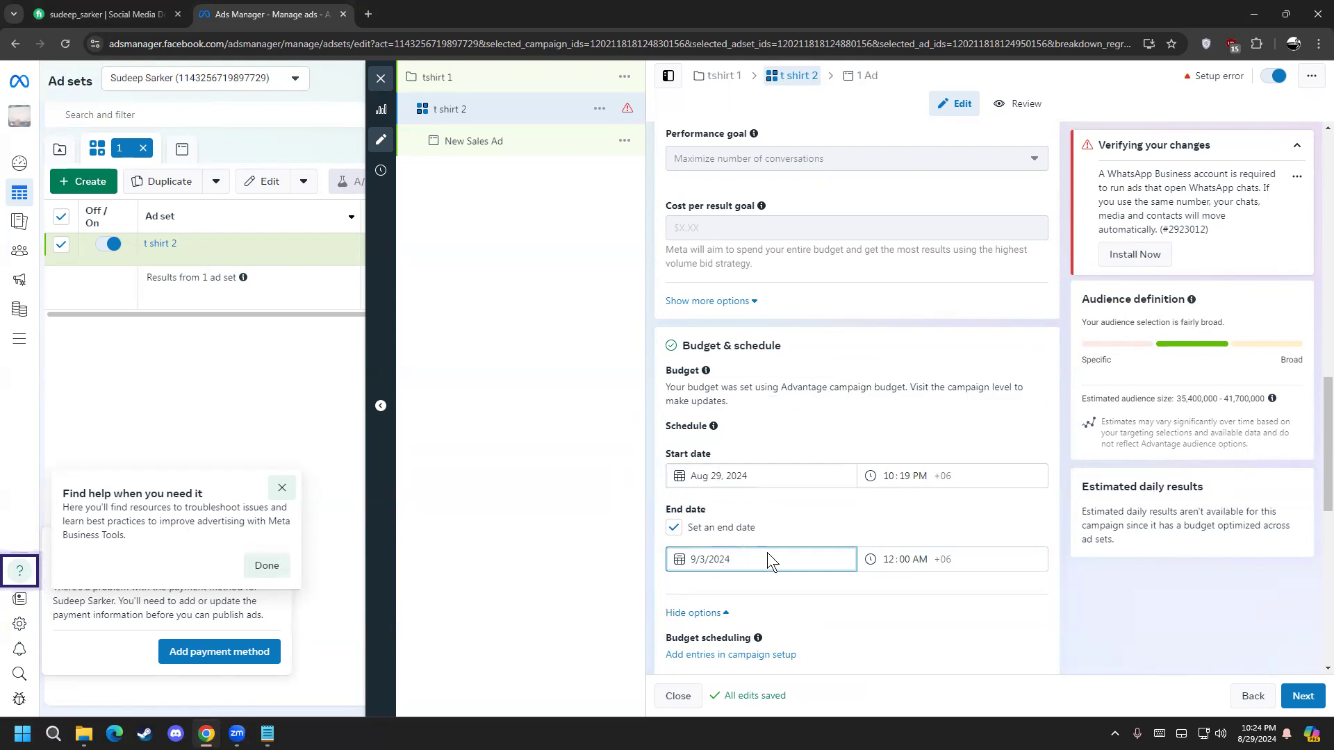
pyautogui.click(589, 576)
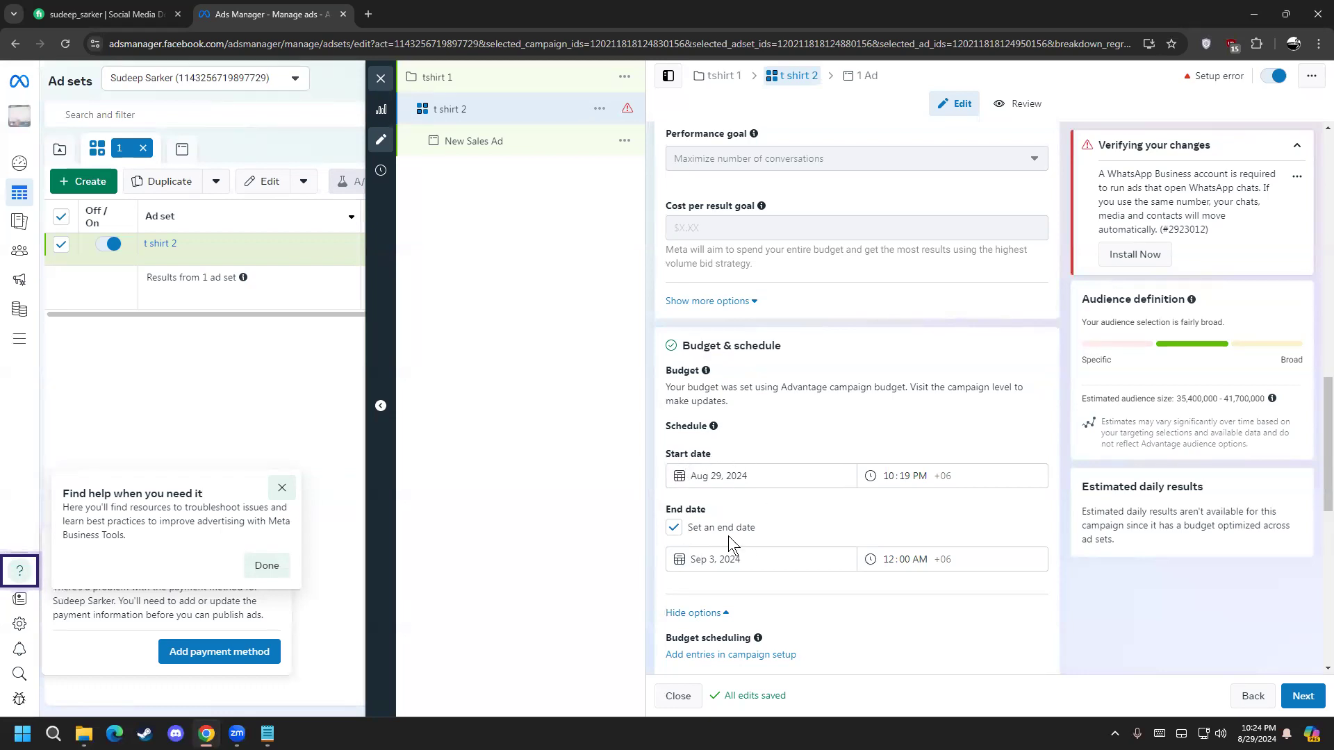
# Review the ad set's messaging apps, performance goal, and budget and schedule options down to the audience sections
pyautogui.scroll(-1, 786, 547)
pyautogui.scroll(-2, 827, 545)
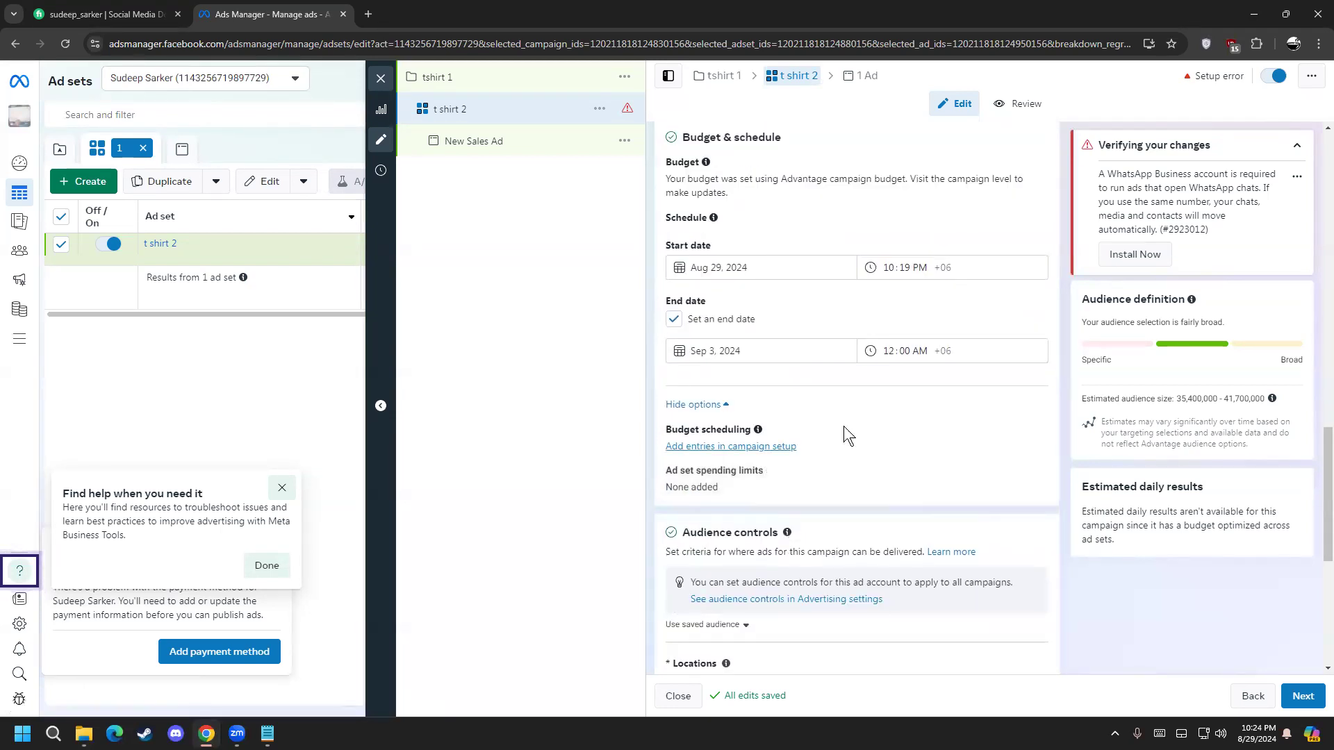
pyautogui.scroll(2, 843, 427)
pyautogui.scroll(-1, 882, 432)
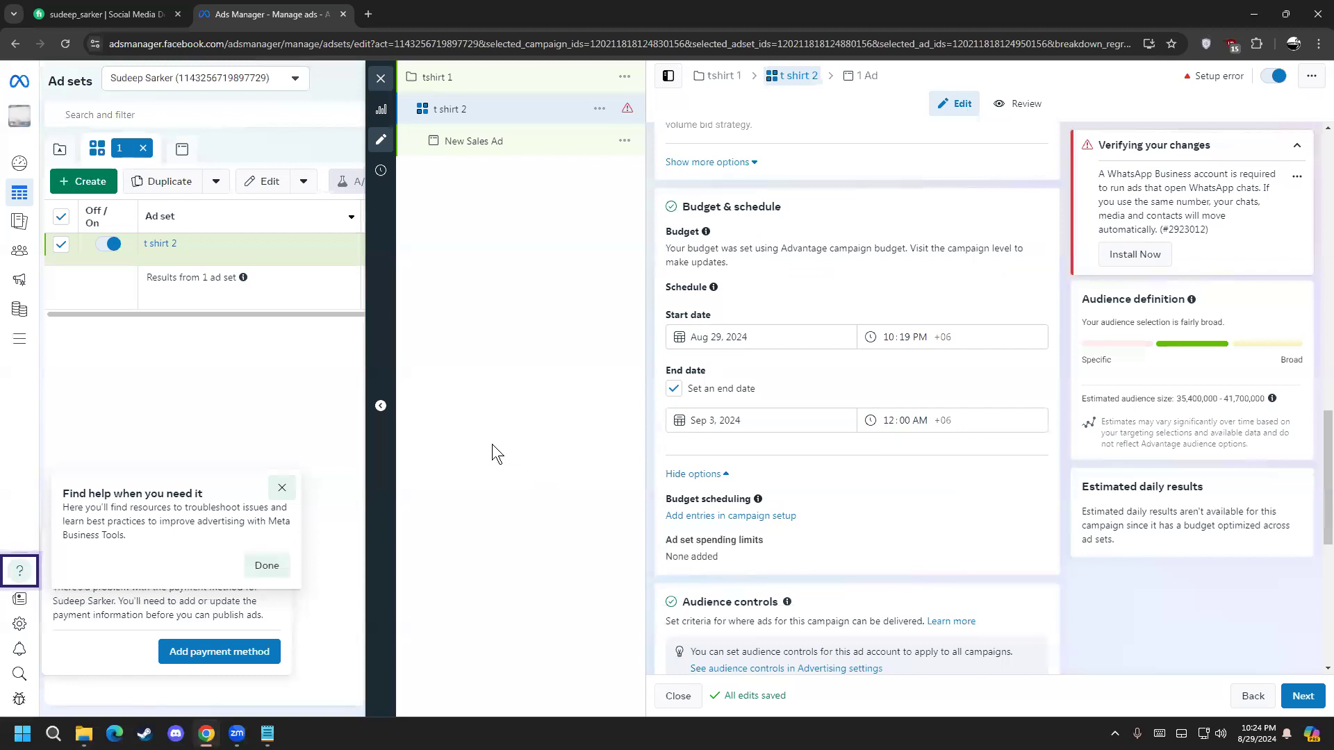
pyautogui.scroll(7, 895, 510)
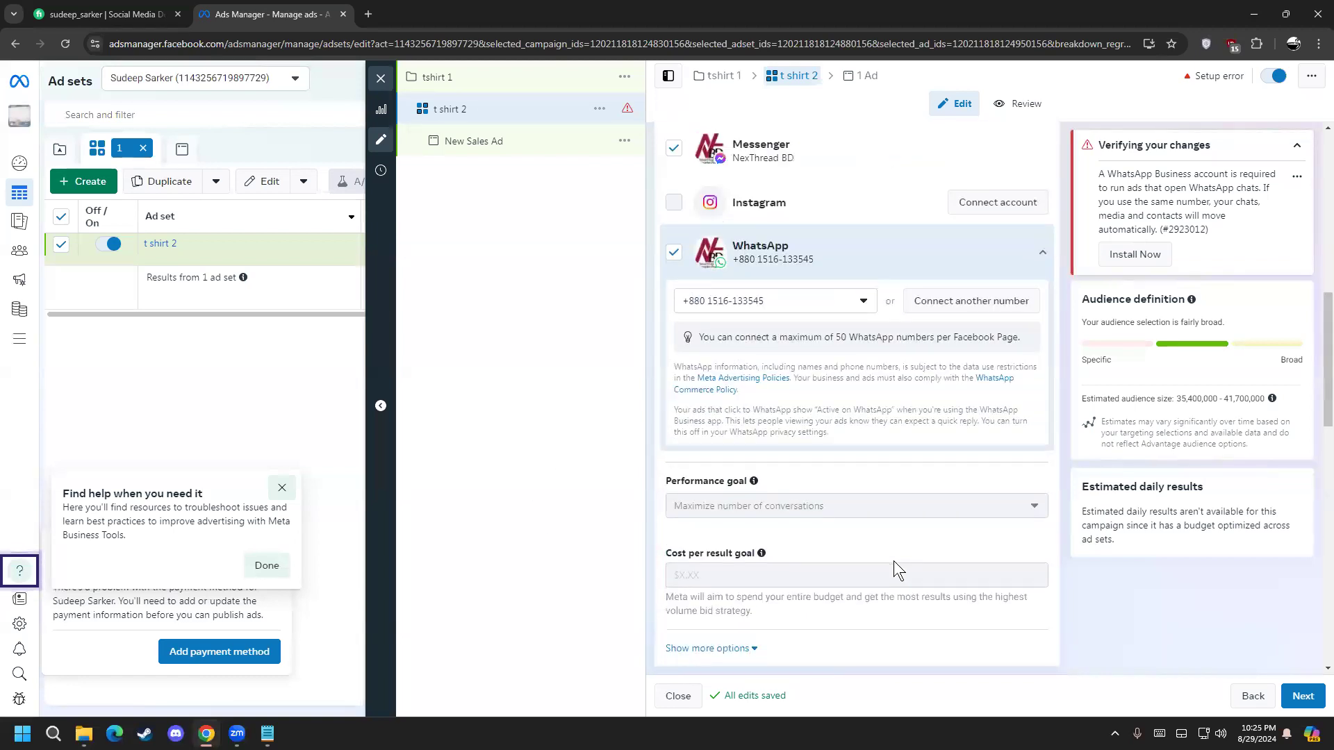
pyautogui.scroll(-4, 855, 513)
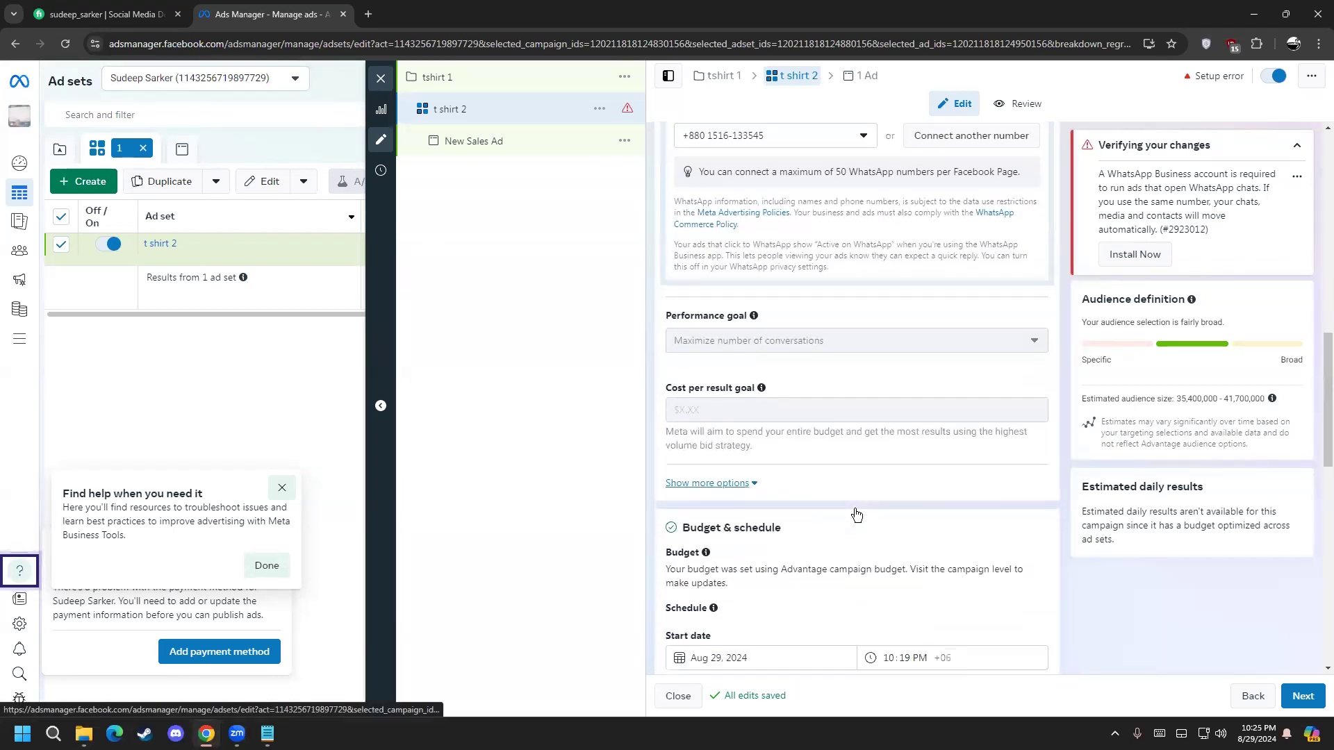
pyautogui.scroll(-2, 773, 516)
pyautogui.click(772, 515)
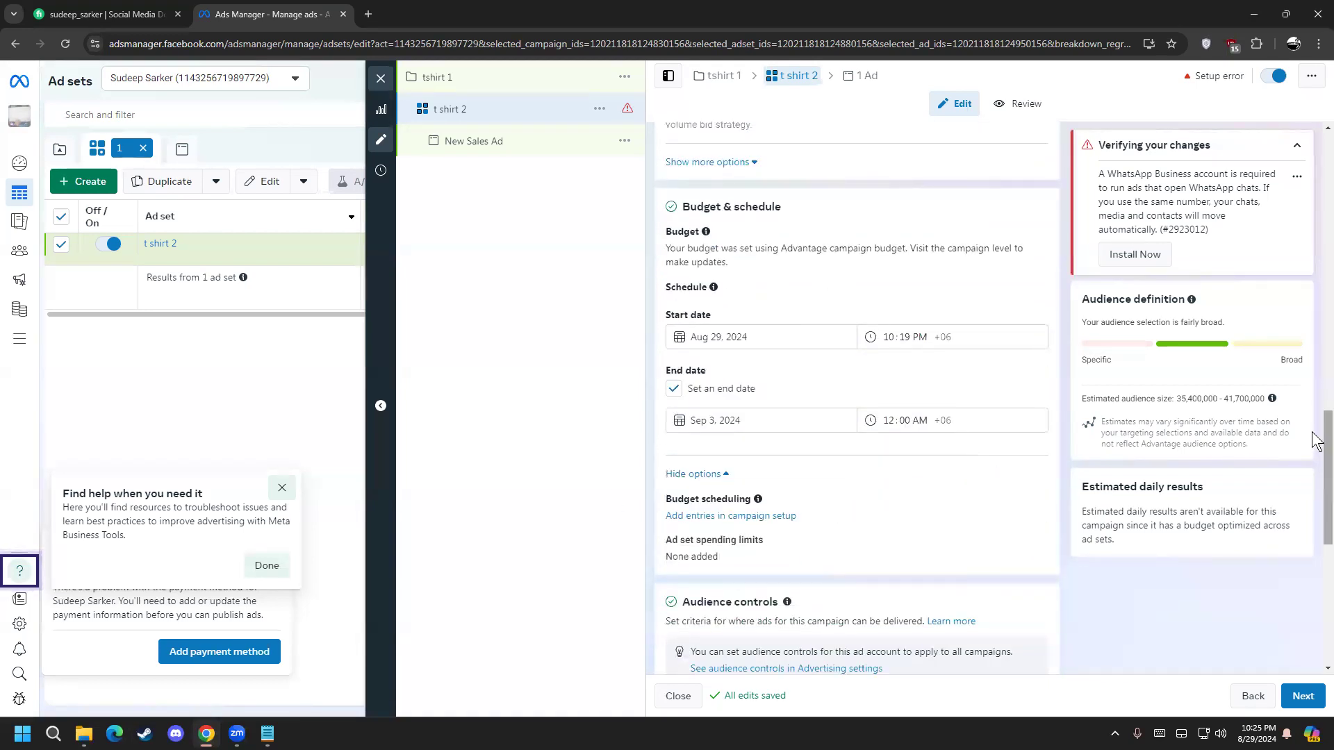
pyautogui.scroll(-2, 1314, 458)
pyautogui.moveTo(1315, 459); pyautogui.dragTo(1314, 528)
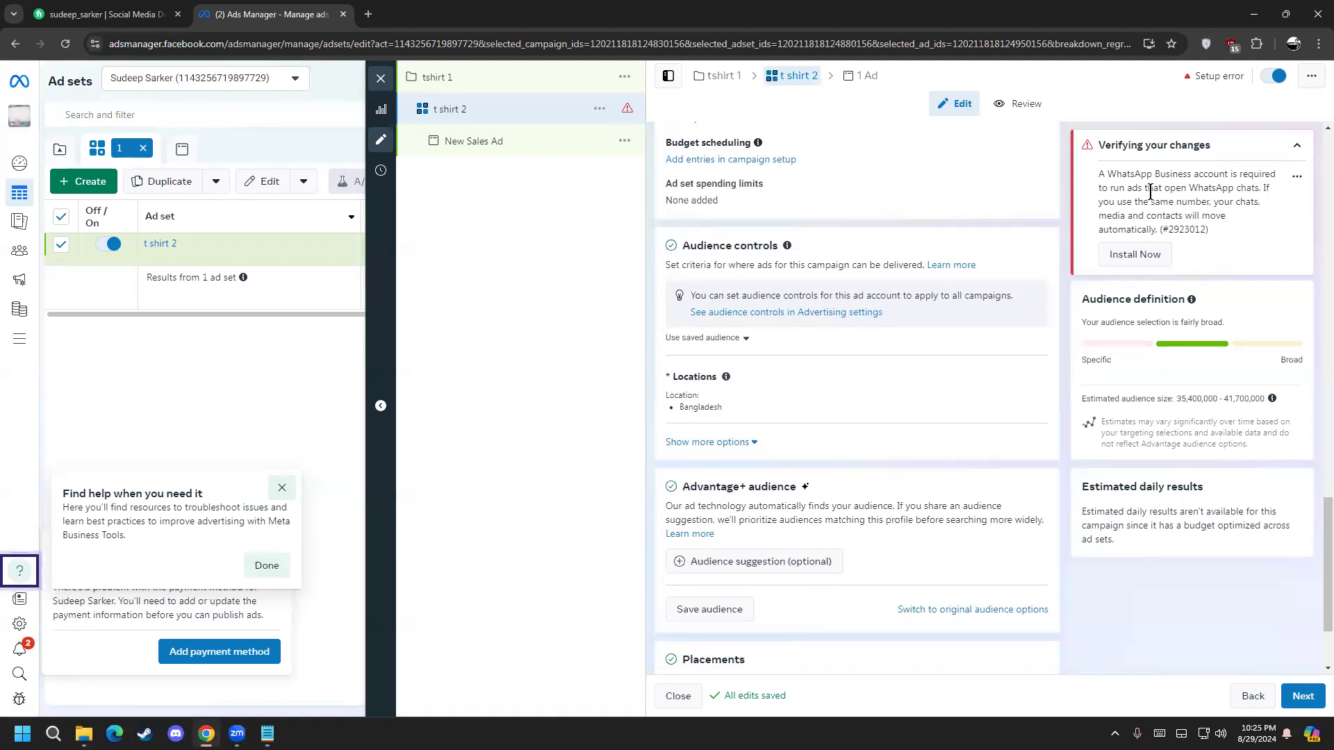
# Read the setup error about the WhatsApp Business account in the change verification notice
pyautogui.moveTo(1130, 184); pyautogui.dragTo(1227, 223)
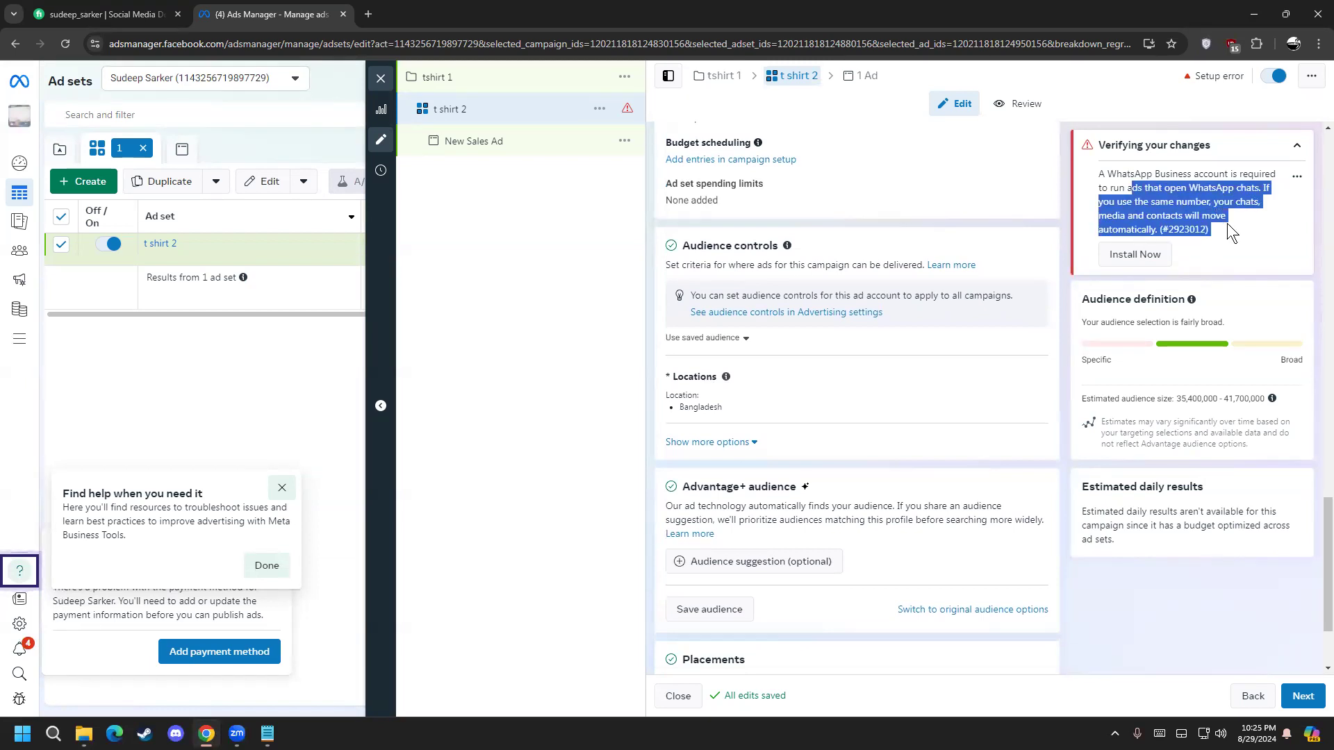
pyautogui.click(1183, 194)
pyautogui.moveTo(1116, 174); pyautogui.dragTo(1243, 203)
pyautogui.click(1243, 203)
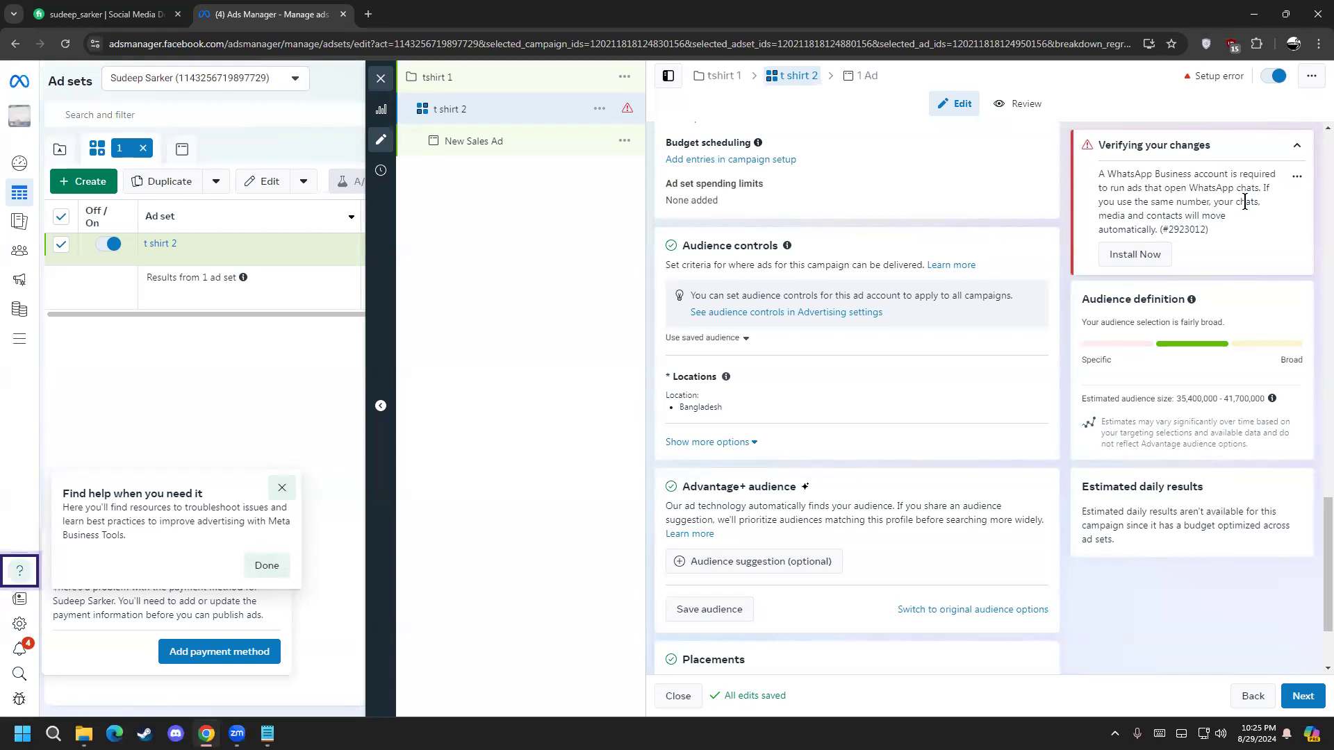
pyautogui.moveTo(1157, 186); pyautogui.dragTo(1212, 229)
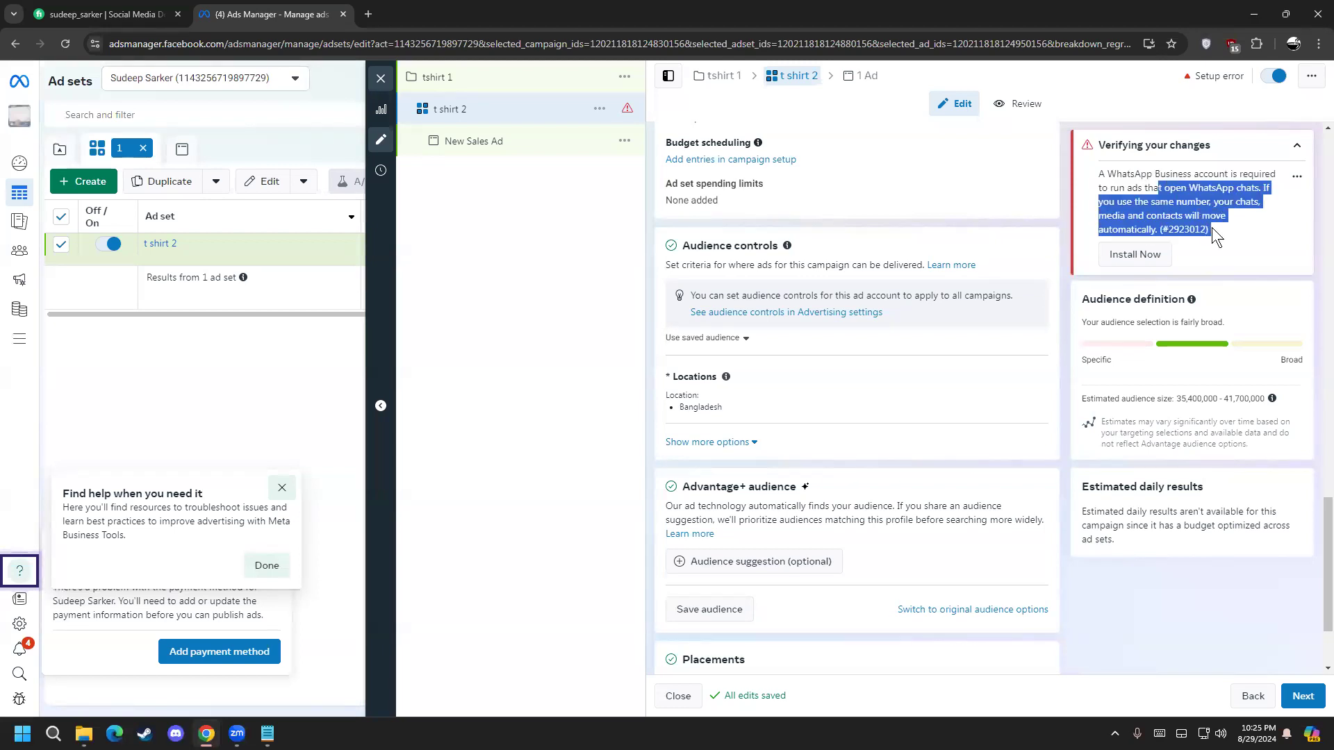
pyautogui.click(1212, 229)
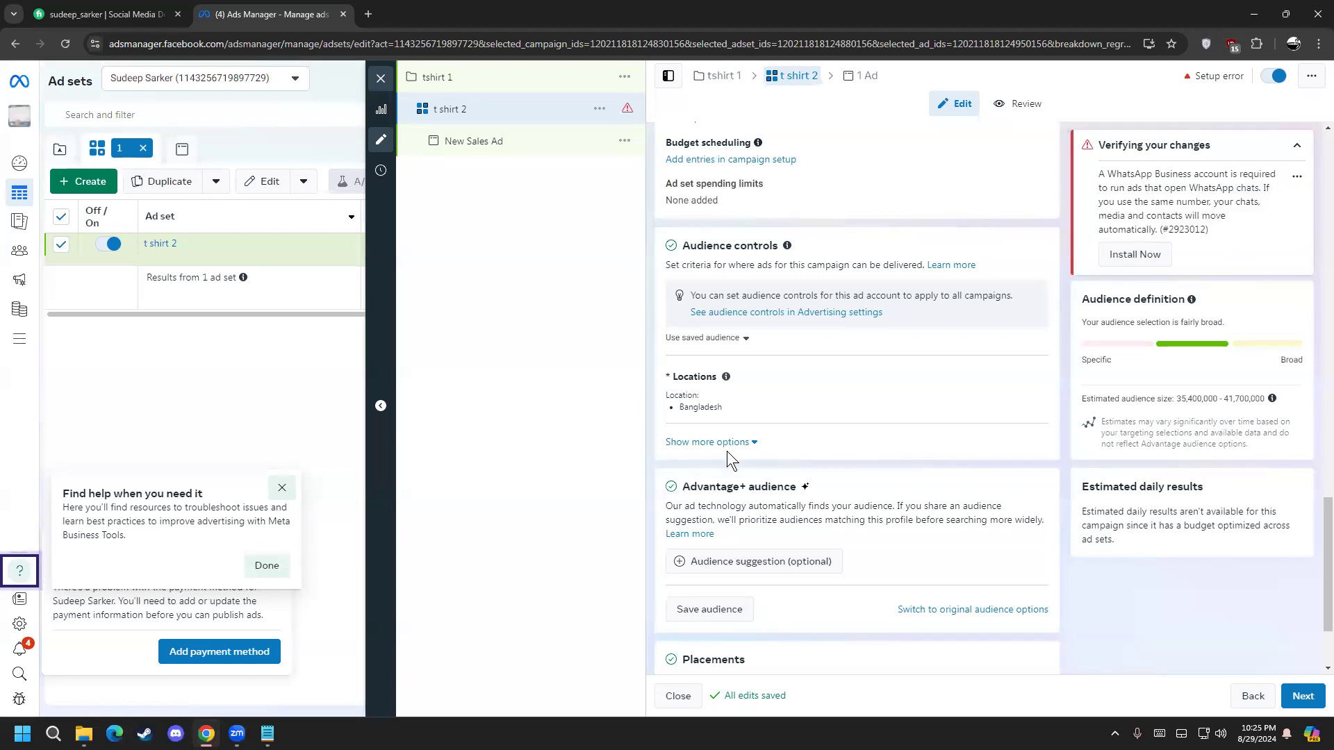
# Examine the Advantage+ audience, placements and Audience controls sections of the ad set
pyautogui.scroll(-1, 727, 452)
pyautogui.moveTo(682, 419); pyautogui.dragTo(795, 411)
pyautogui.click(798, 417)
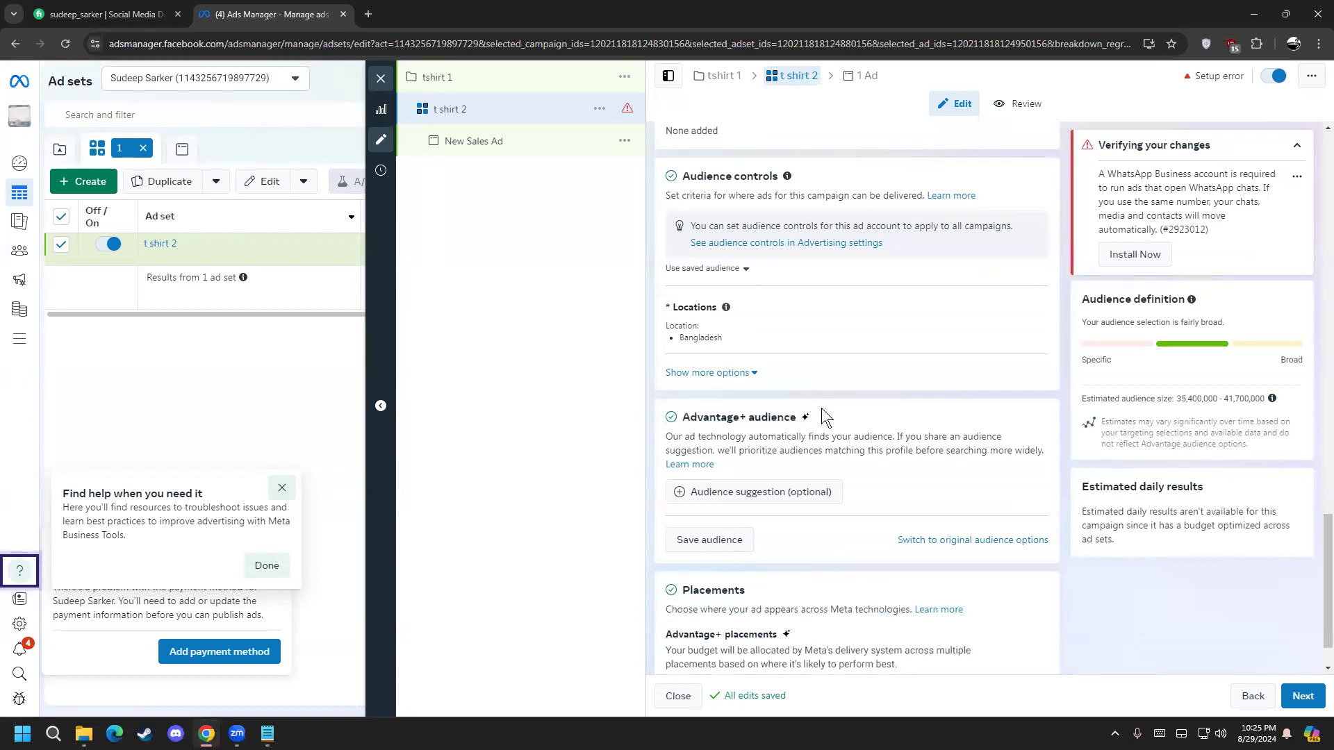
pyautogui.scroll(-1, 705, 493)
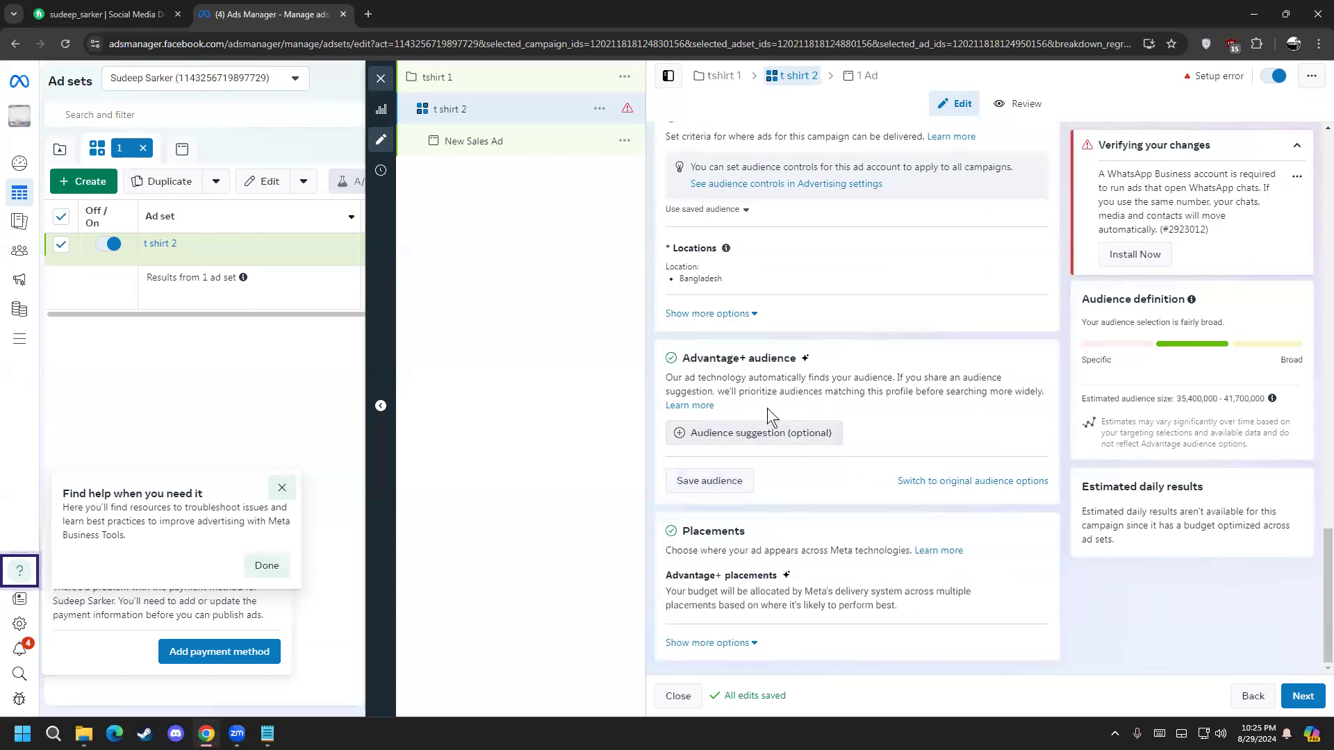
pyautogui.moveTo(725, 358); pyautogui.dragTo(762, 358)
pyautogui.click(801, 375)
pyautogui.scroll(4, 713, 414)
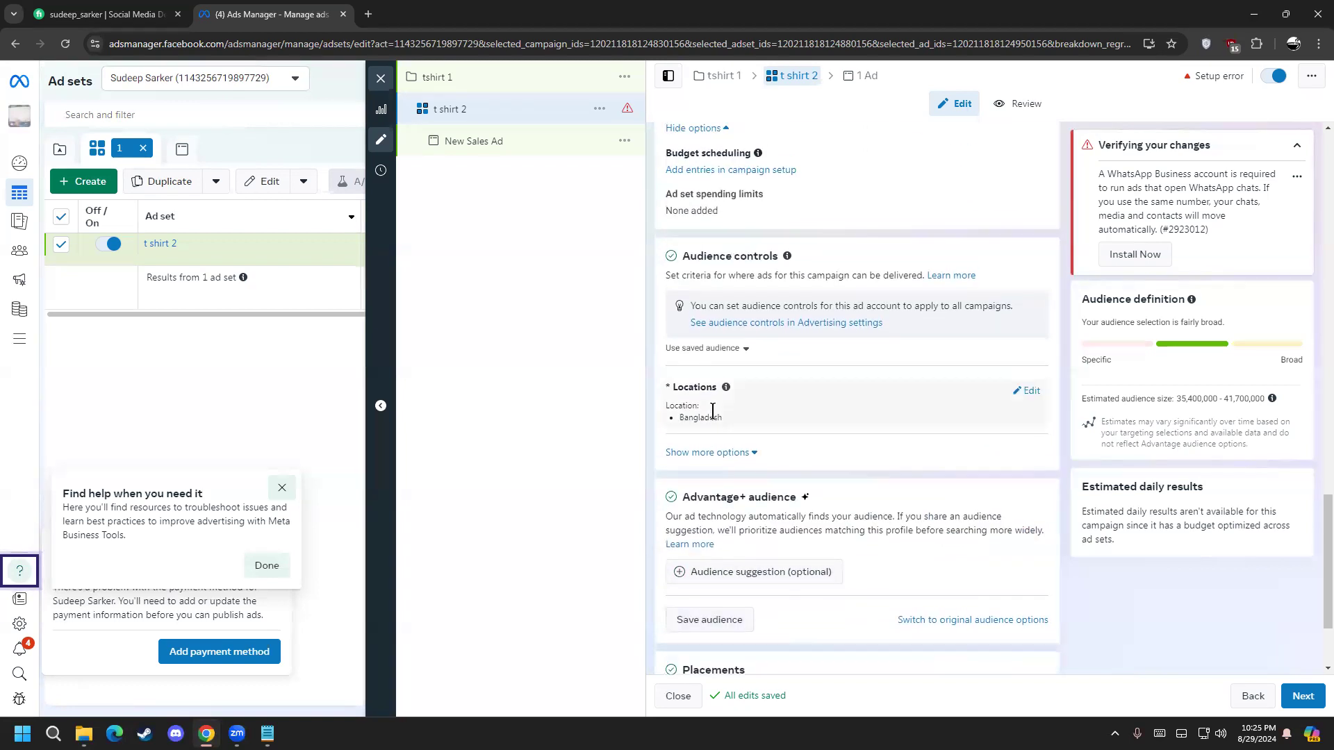
pyautogui.moveTo(695, 401); pyautogui.dragTo(777, 387)
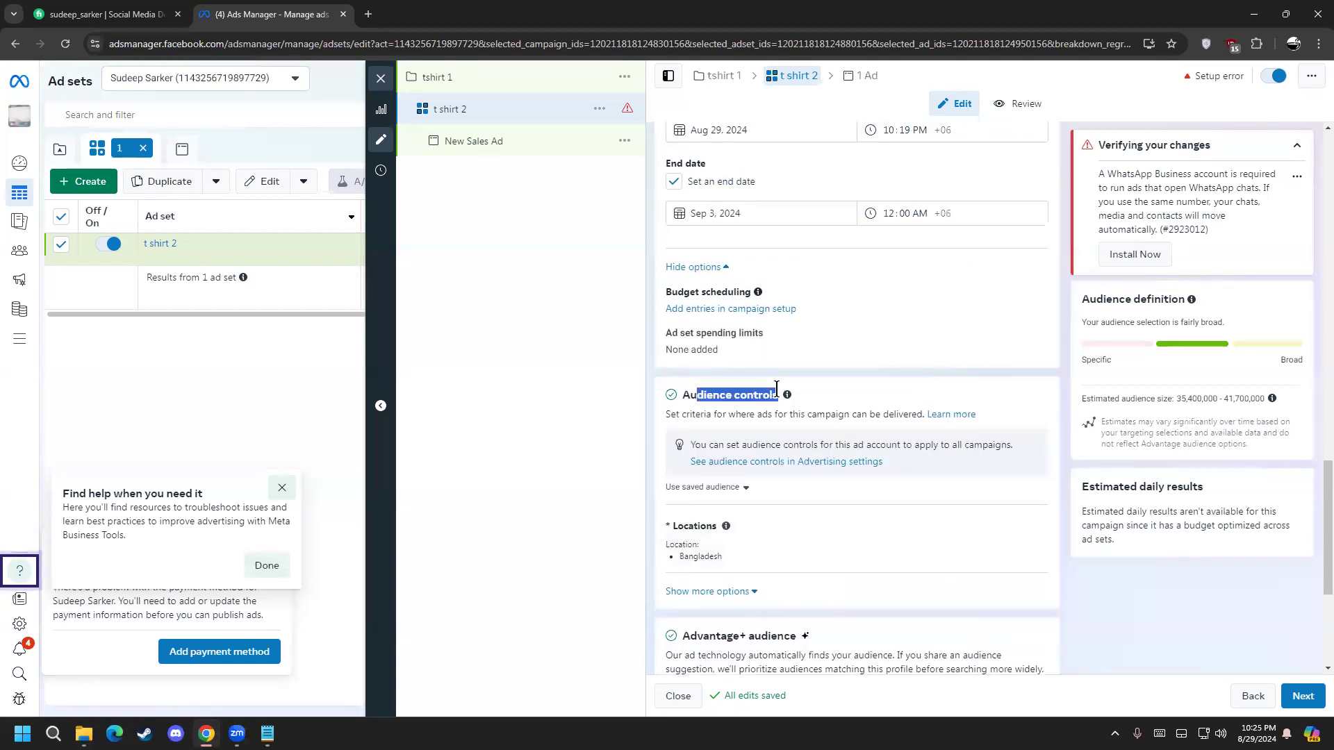
pyautogui.click(657, 403)
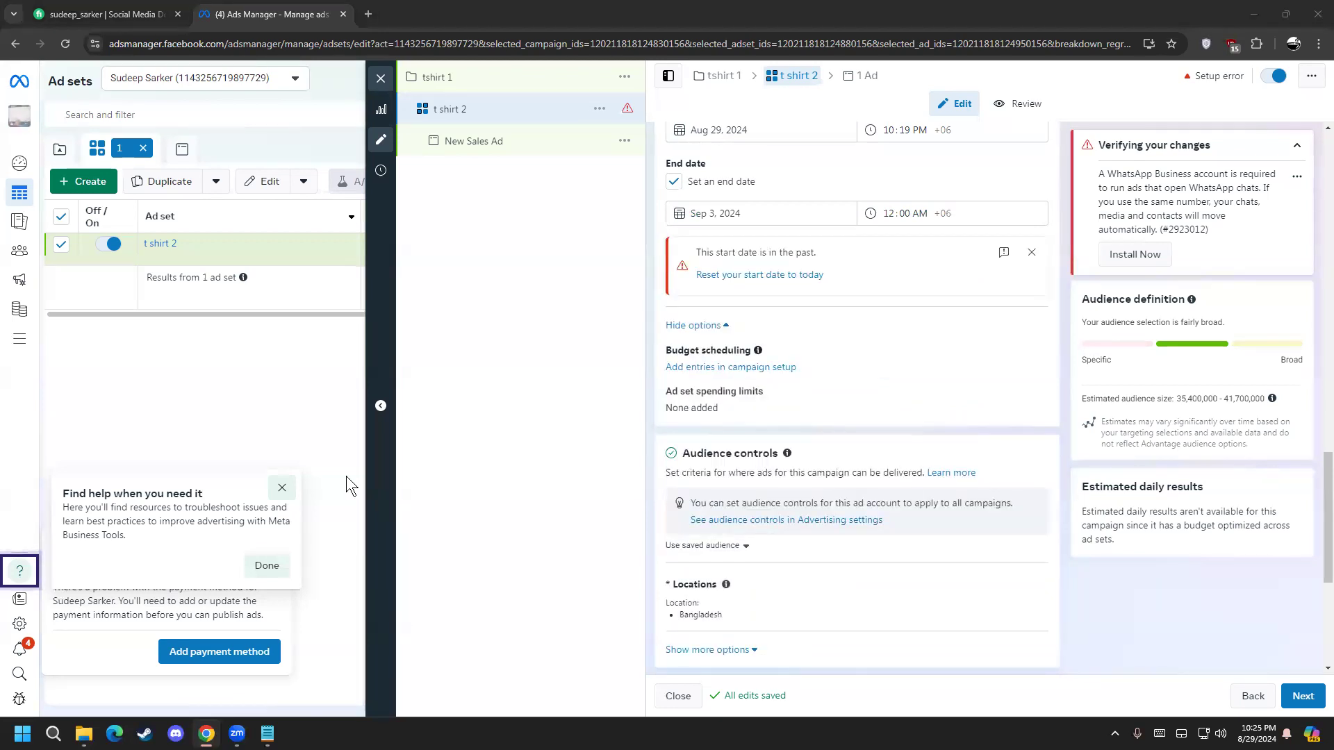
pyautogui.moveTo(696, 452); pyautogui.dragTo(733, 451)
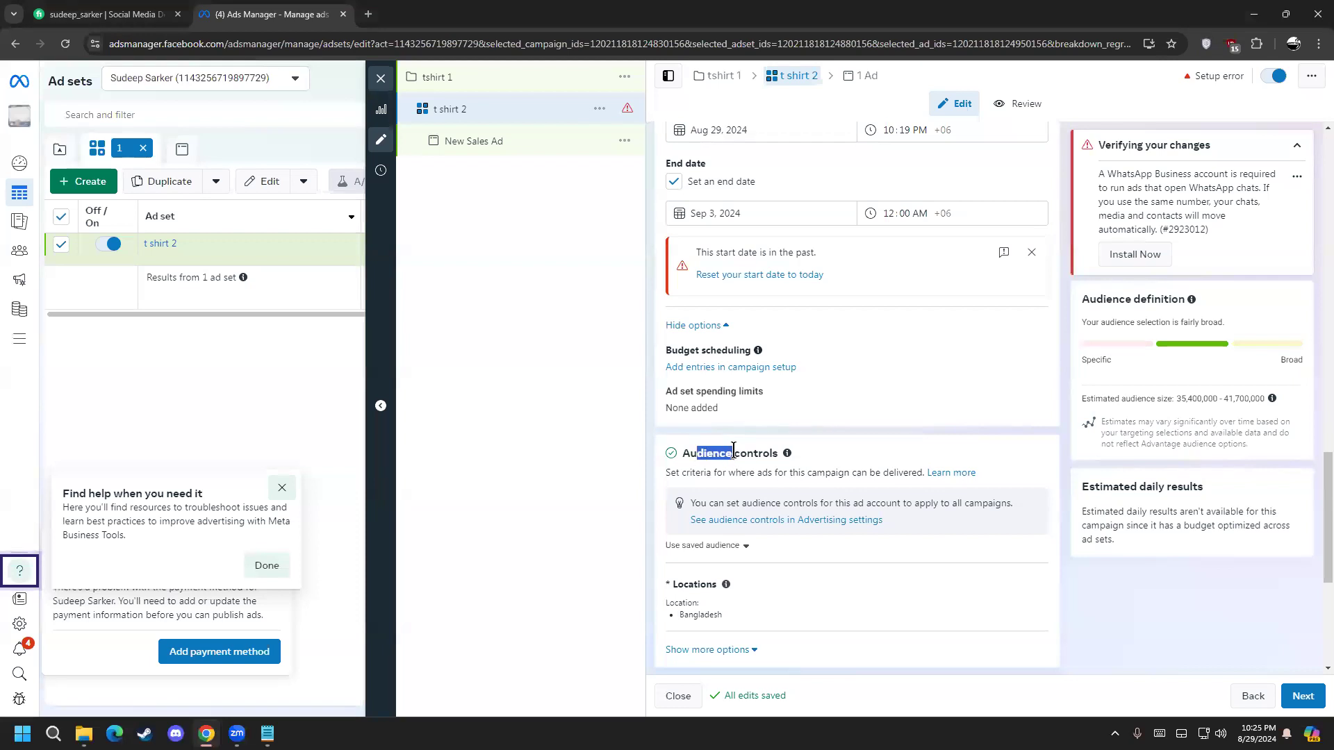
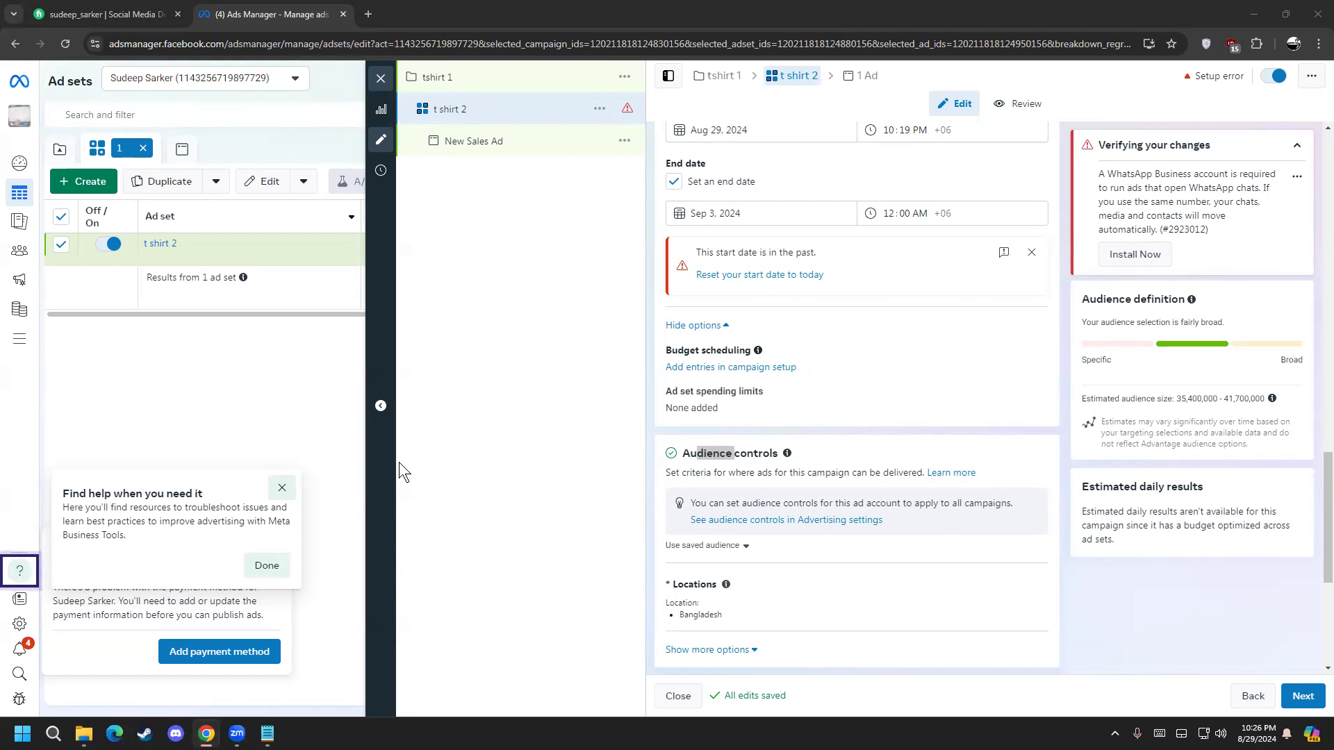
# Open the ad set's Locations setting for editing and browse the available location categories
pyautogui.click(674, 486)
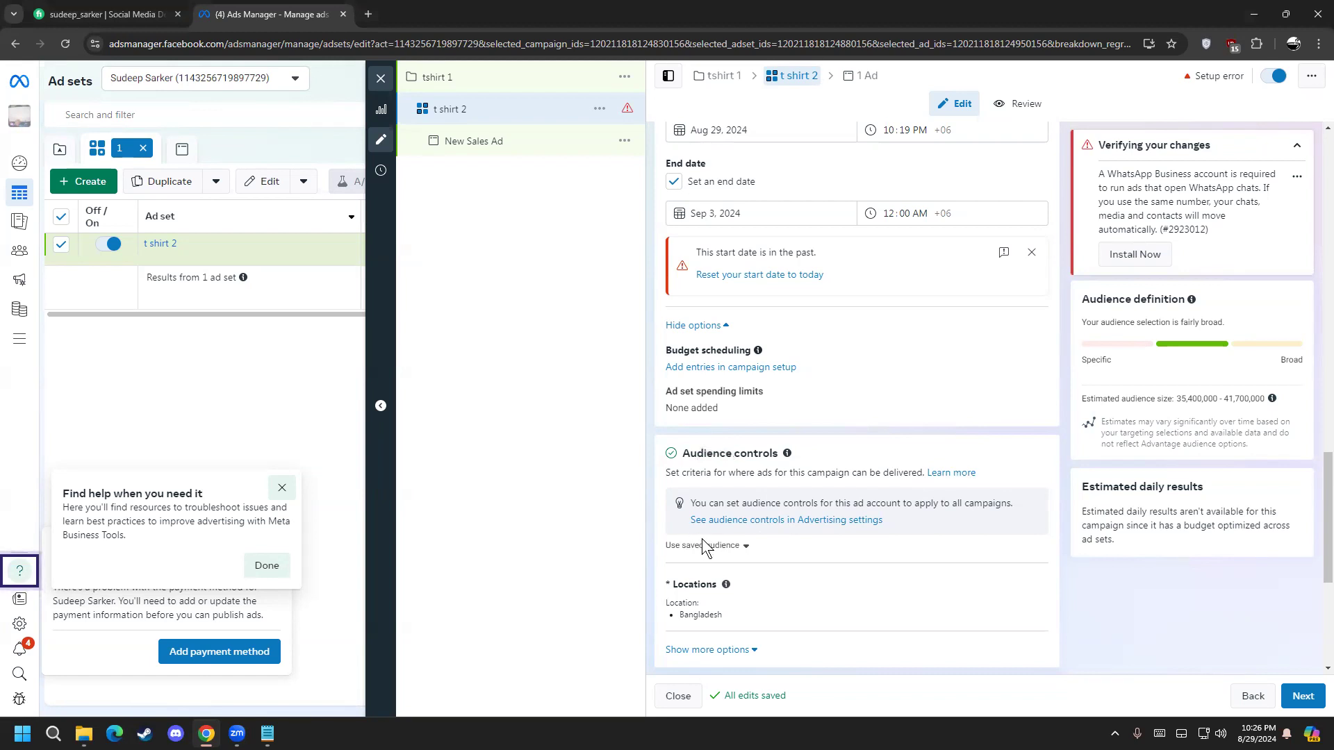
pyautogui.moveTo(723, 571)
pyautogui.scroll(-1, 760, 531)
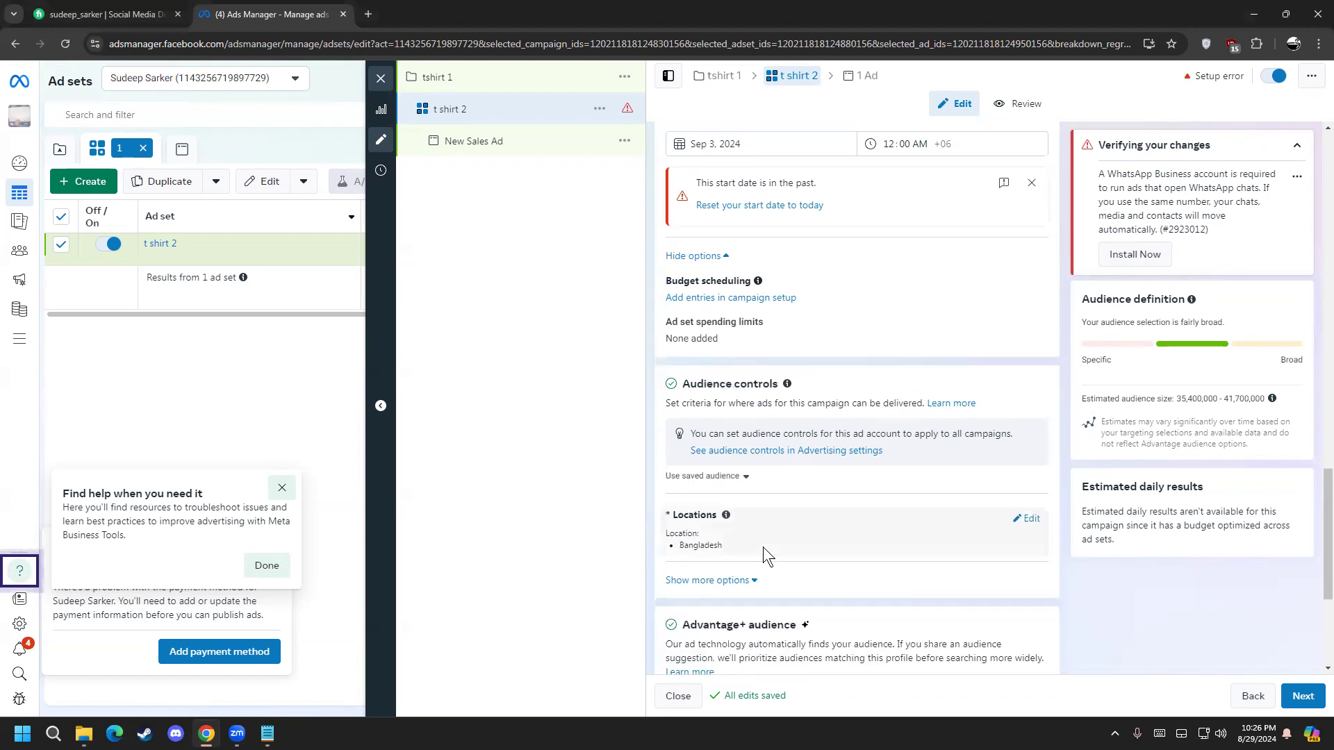
pyautogui.click(1029, 517)
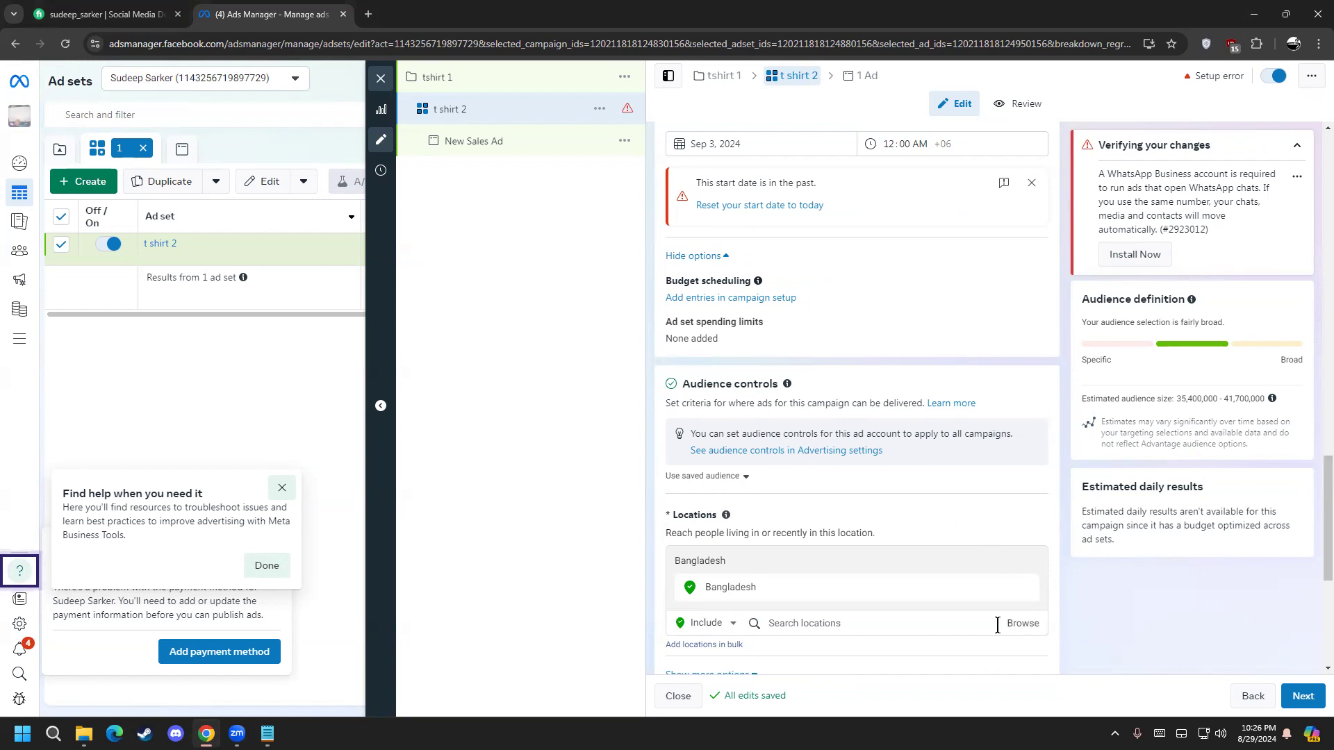
pyautogui.scroll(-1, 997, 625)
pyautogui.click(1025, 554)
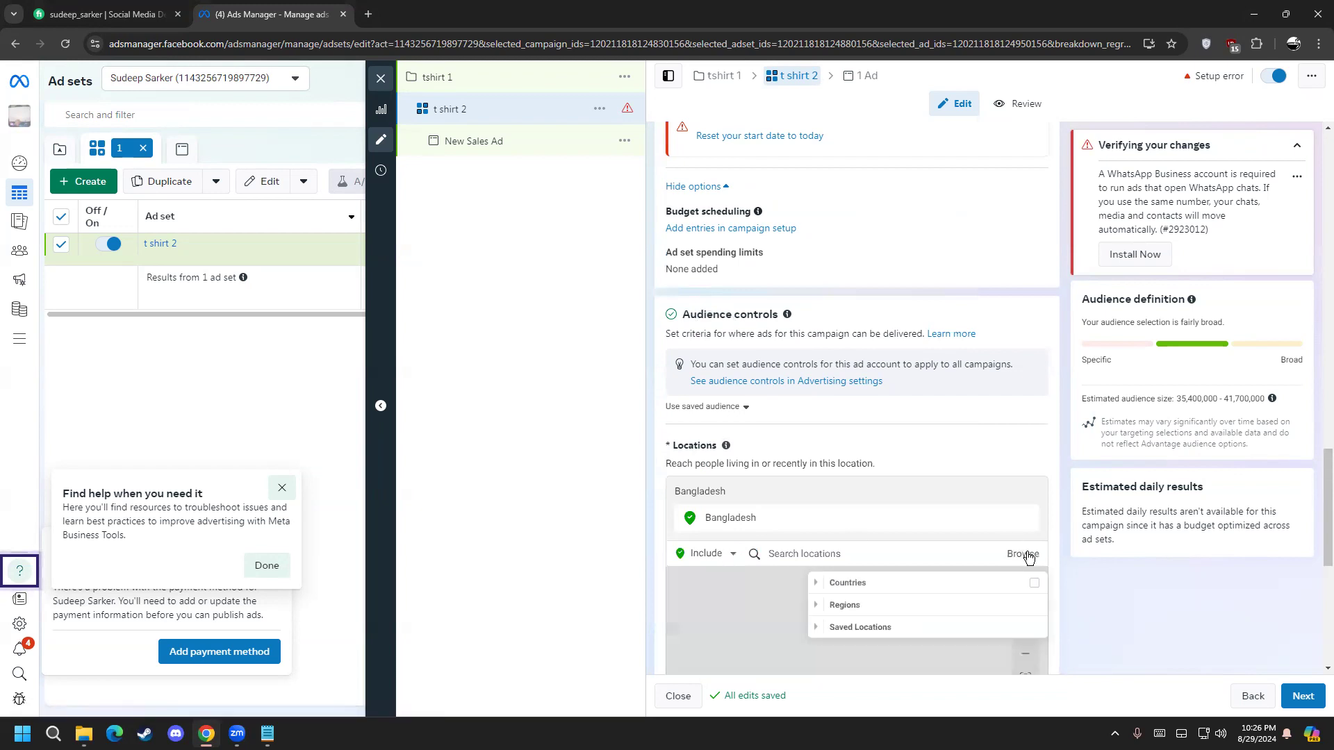
pyautogui.scroll(-2, 1029, 556)
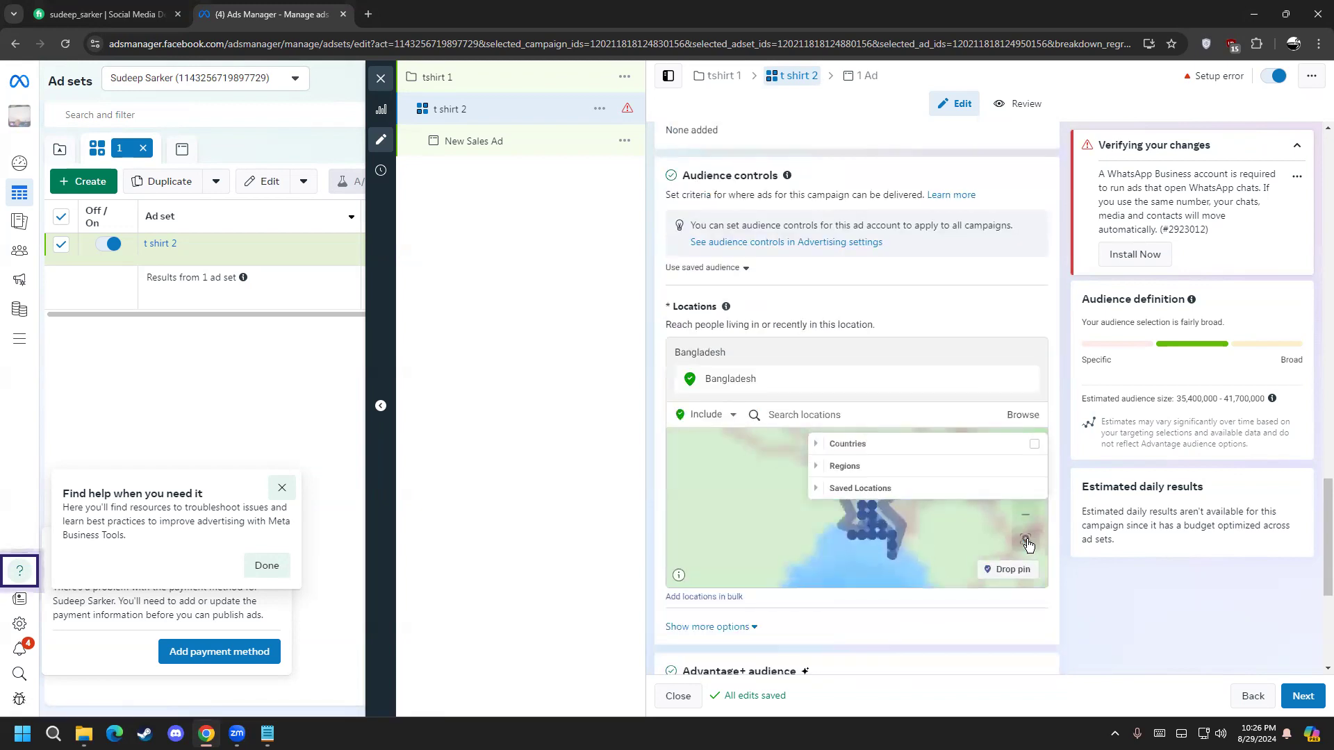
pyautogui.click(775, 387)
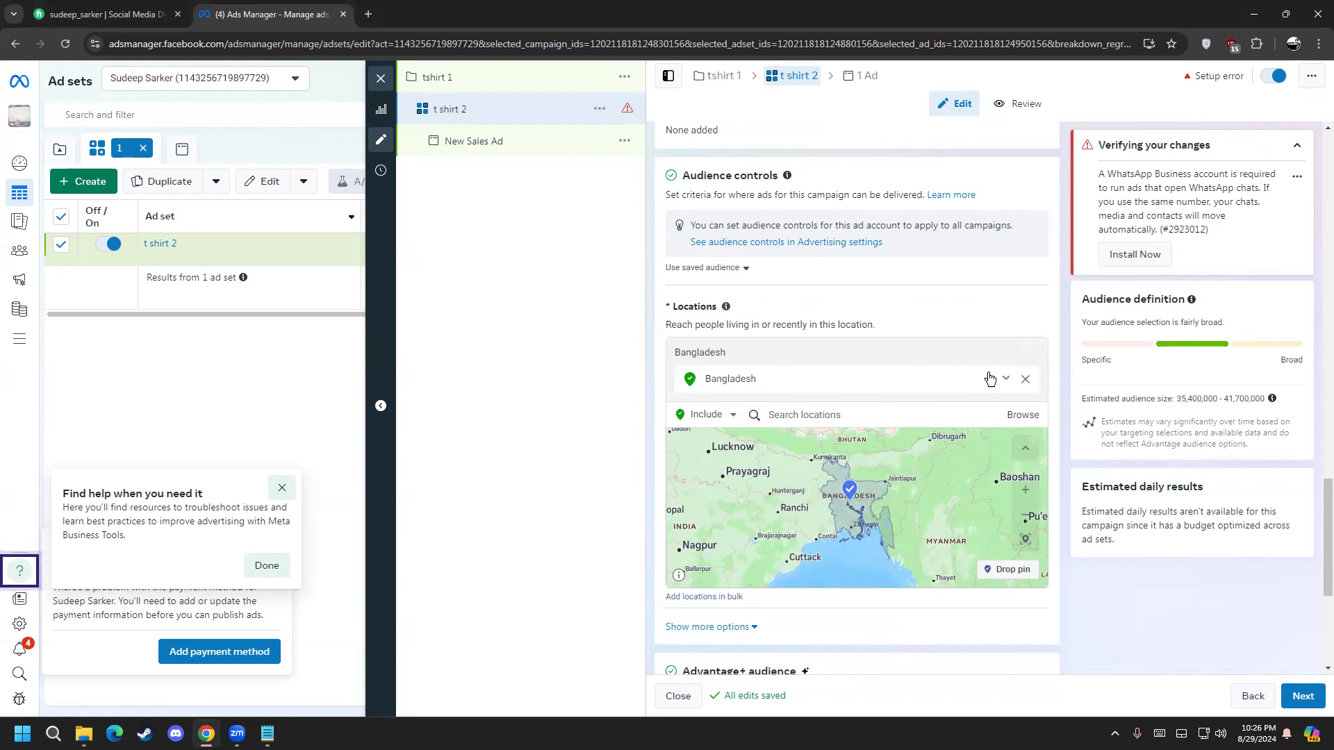
# Replace the Bangladesh location with the city of Dhaka, Dhaka Division, Bangladesh
pyautogui.click(1024, 379)
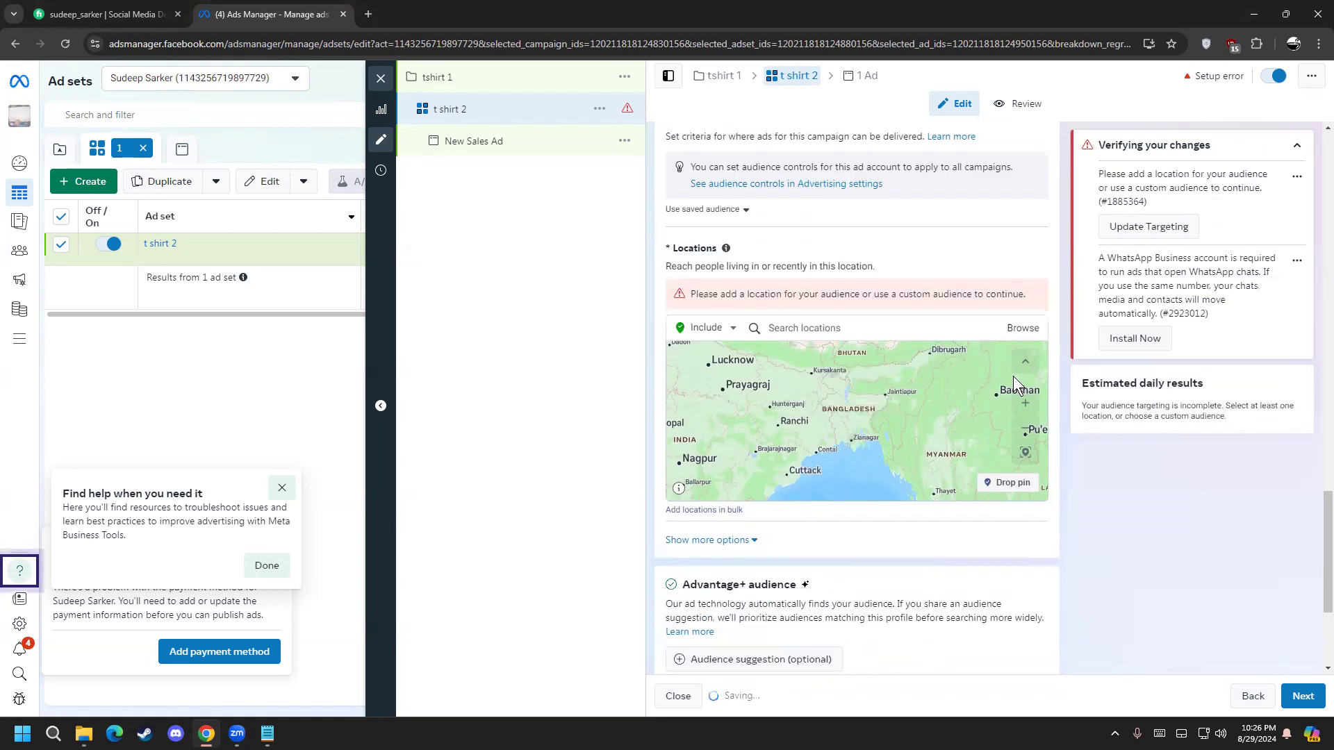
pyautogui.click(931, 328)
pyautogui.write('Dh')
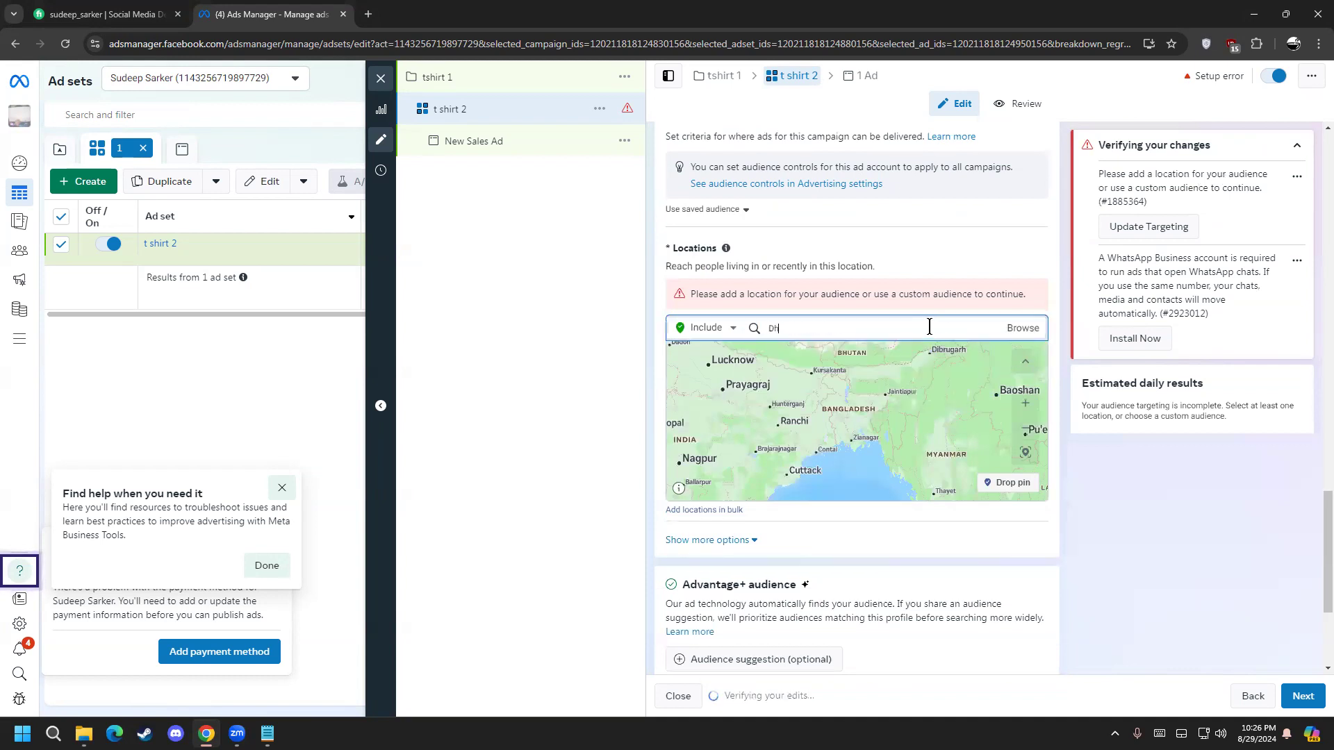
pyautogui.write('aka')
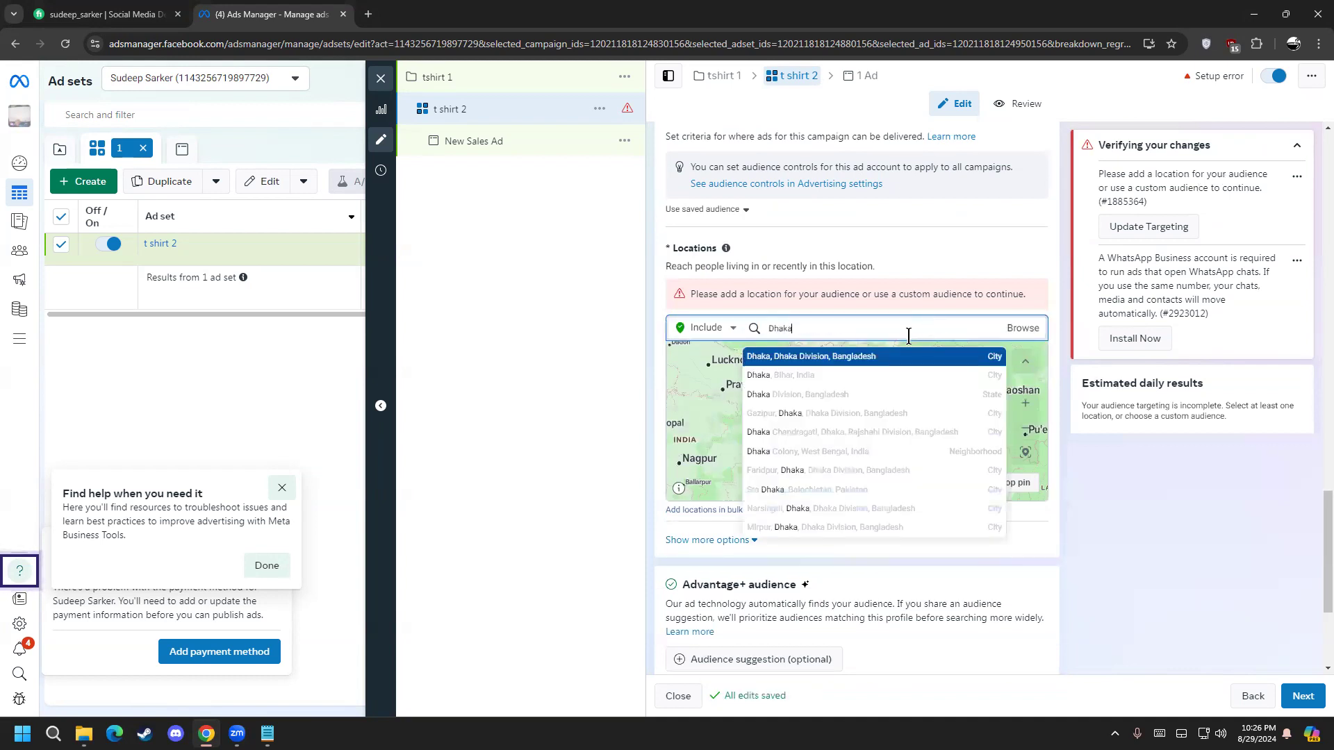
pyautogui.click(831, 357)
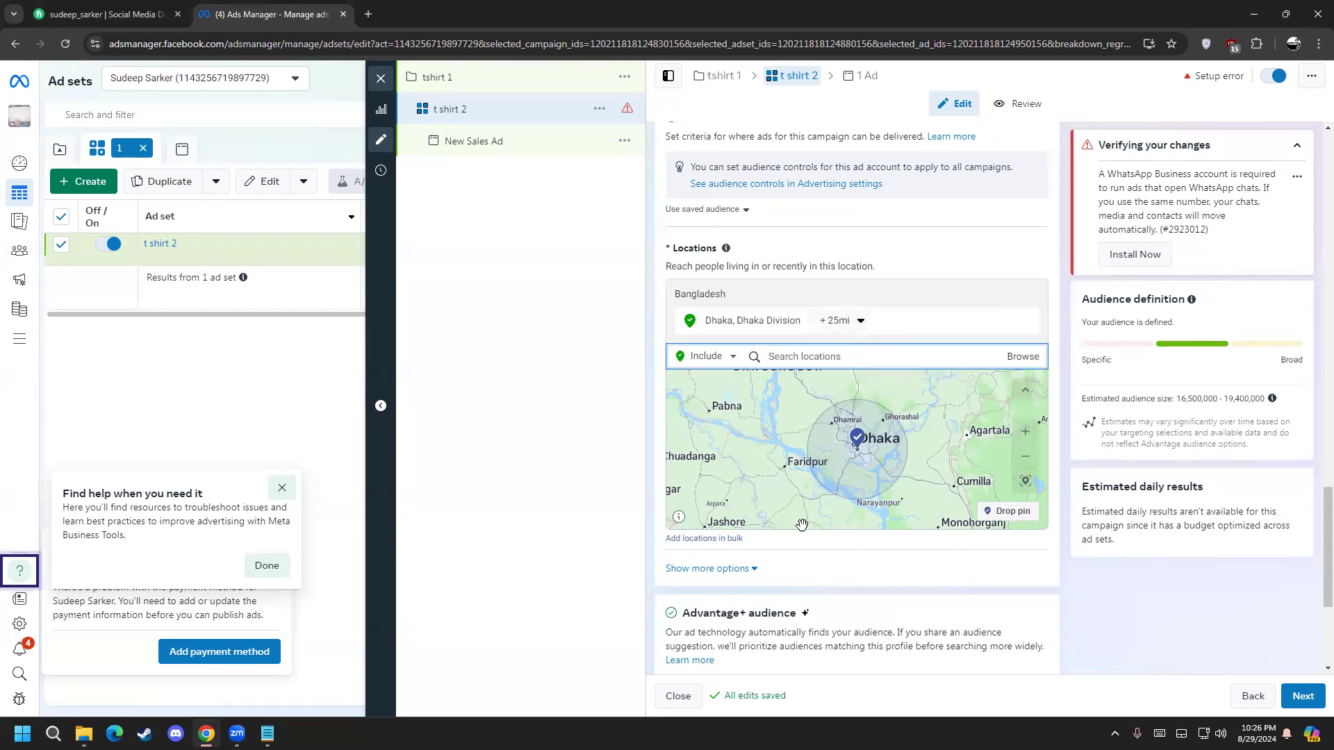
# Expand the additional audience control options and set the minimum age to 20
pyautogui.click(722, 570)
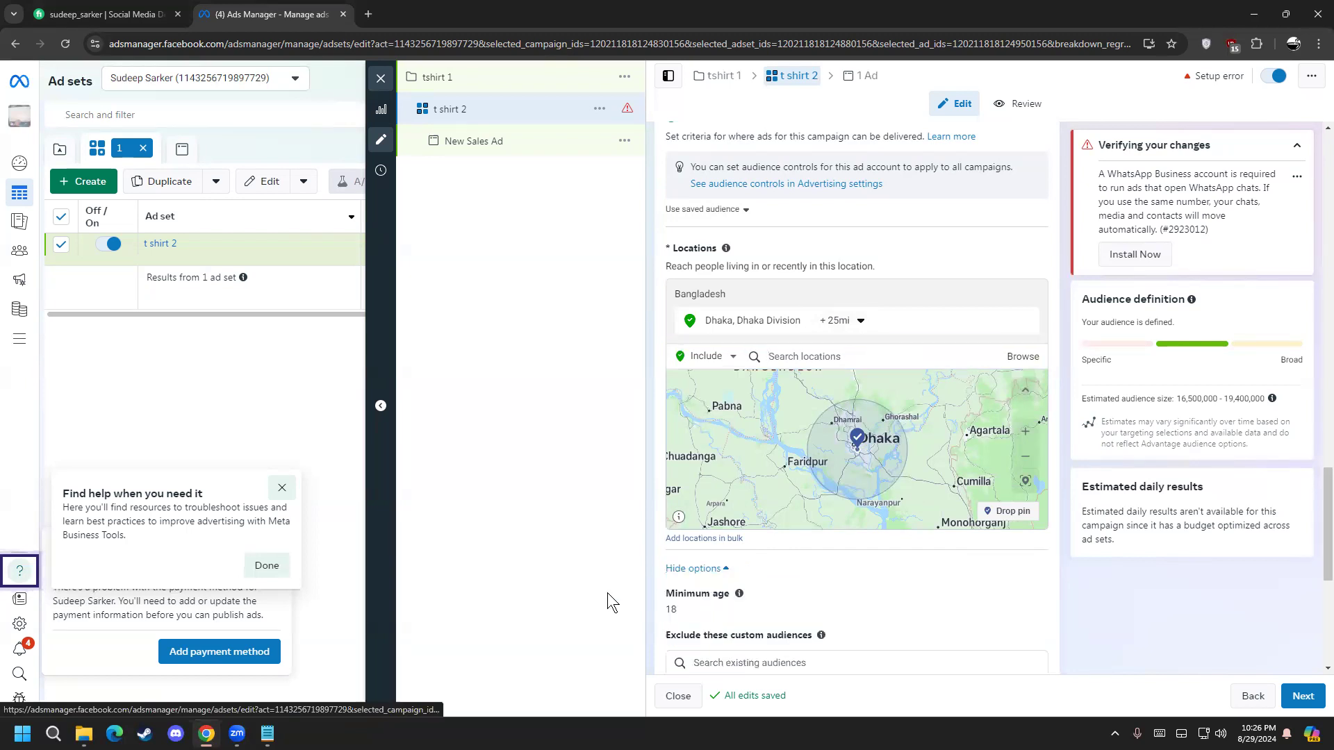
pyautogui.moveTo(1326, 521); pyautogui.dragTo(1325, 567)
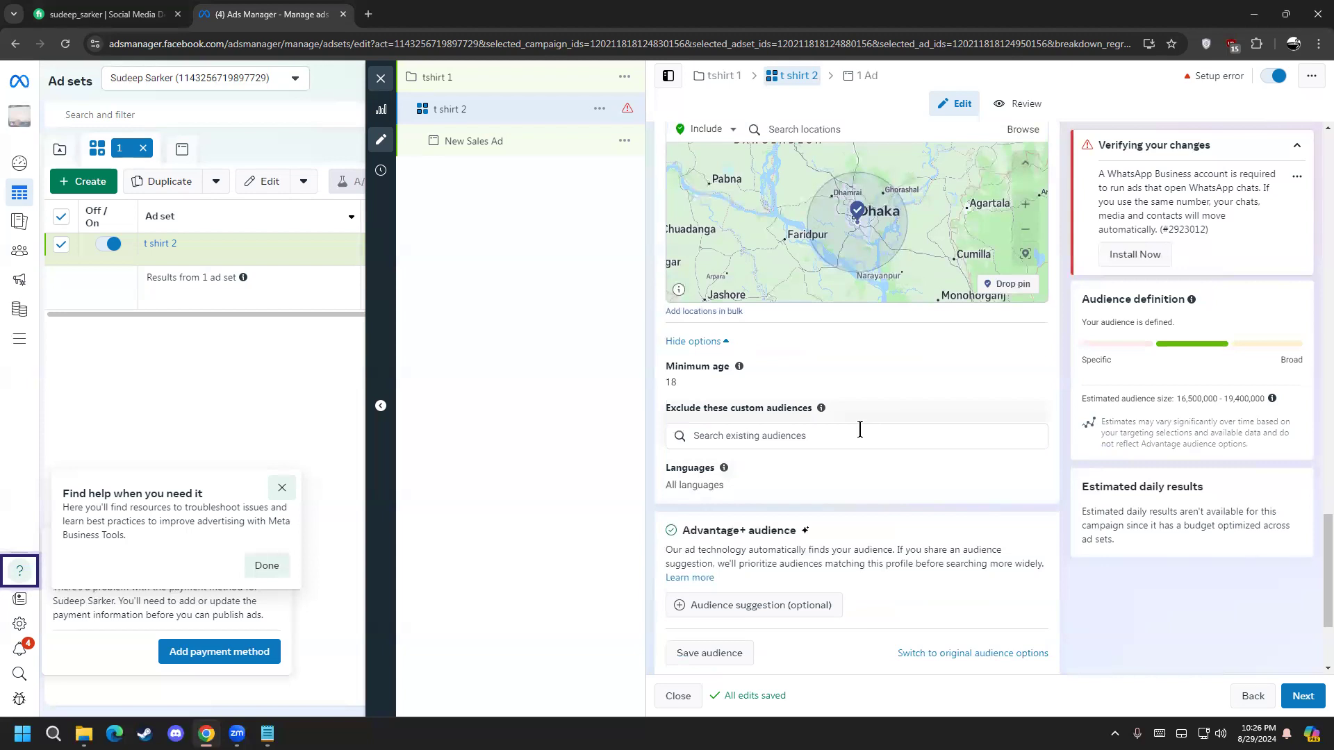
pyautogui.click(1031, 363)
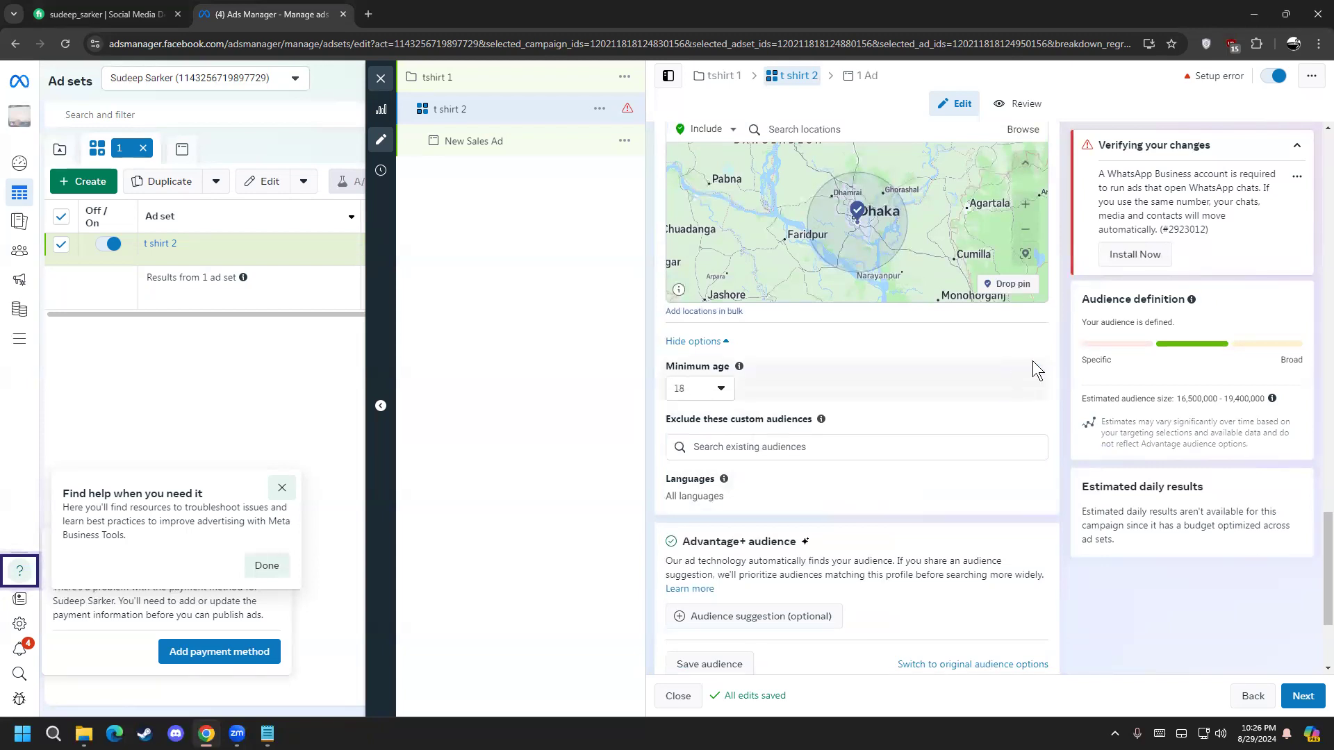
pyautogui.click(723, 388)
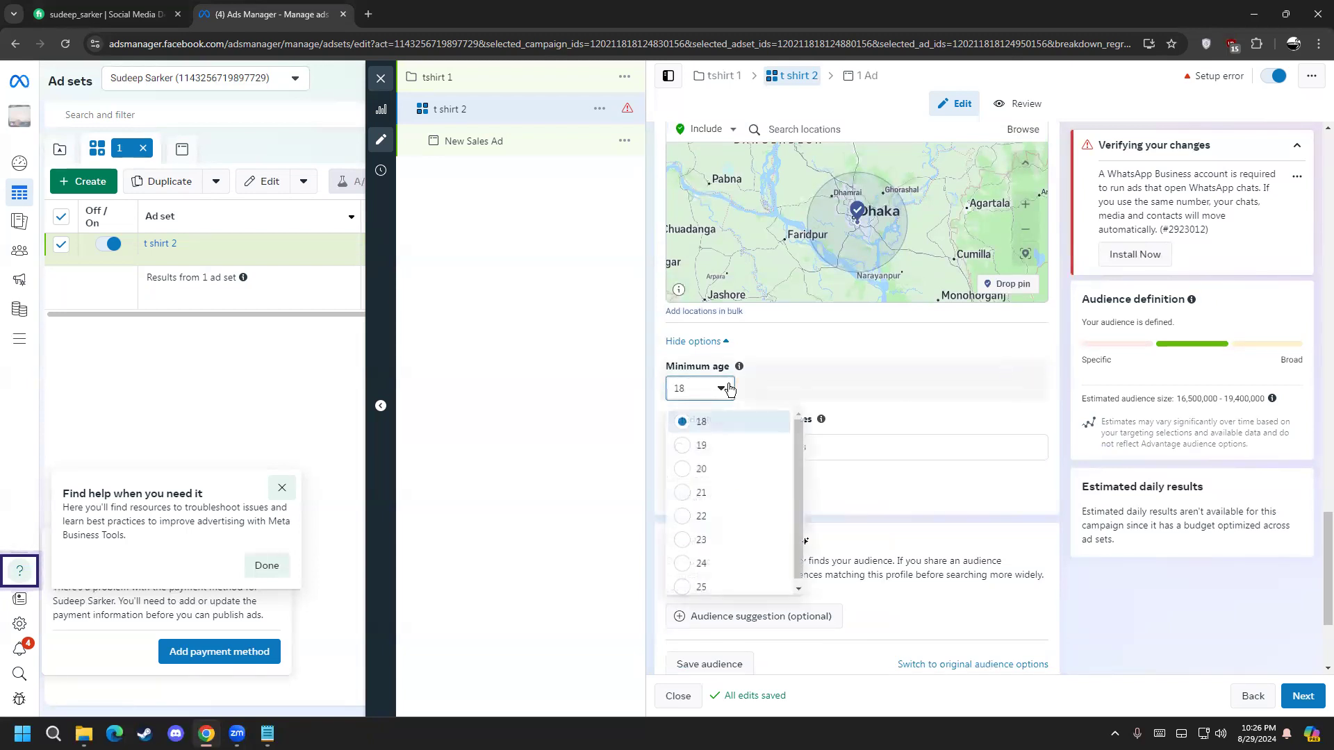
pyautogui.click(712, 467)
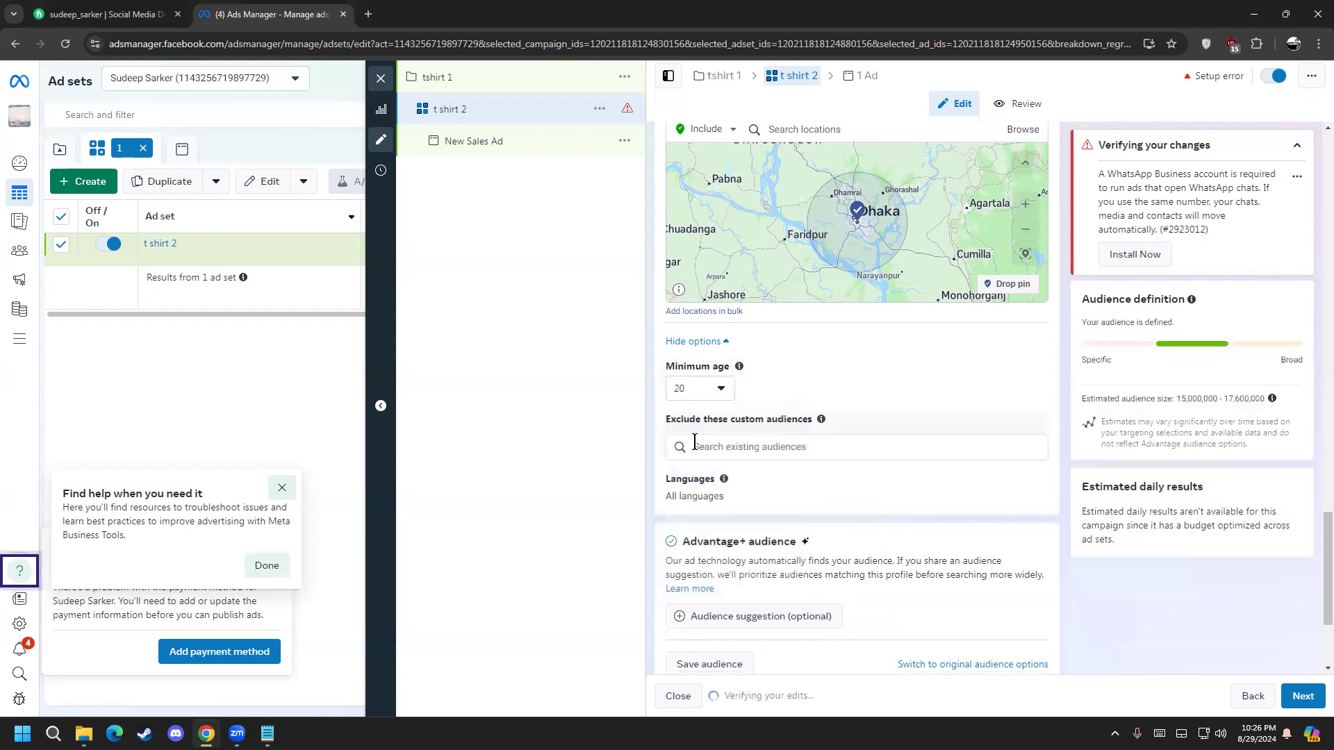
# Check which existing custom audiences can be excluded and add an optional audience suggestion to the Advantage+ audience
pyautogui.click(789, 448)
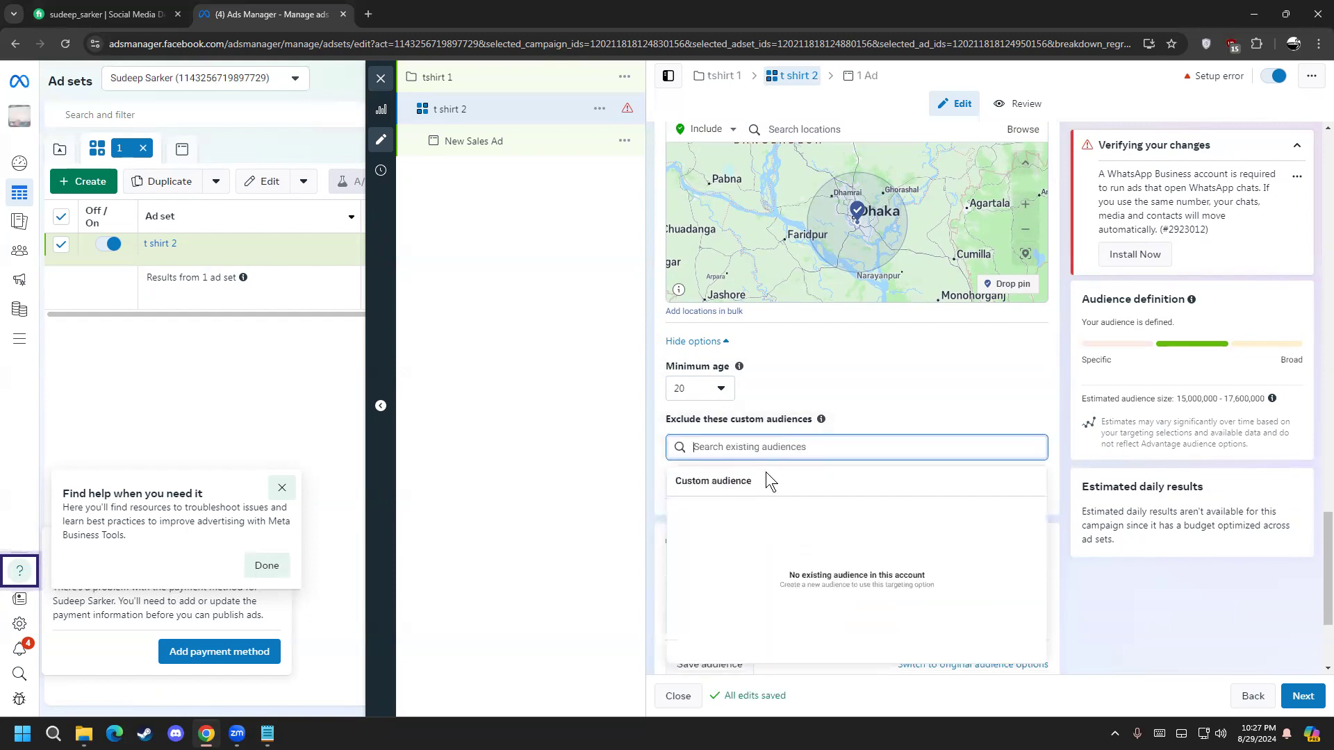
pyautogui.click(619, 503)
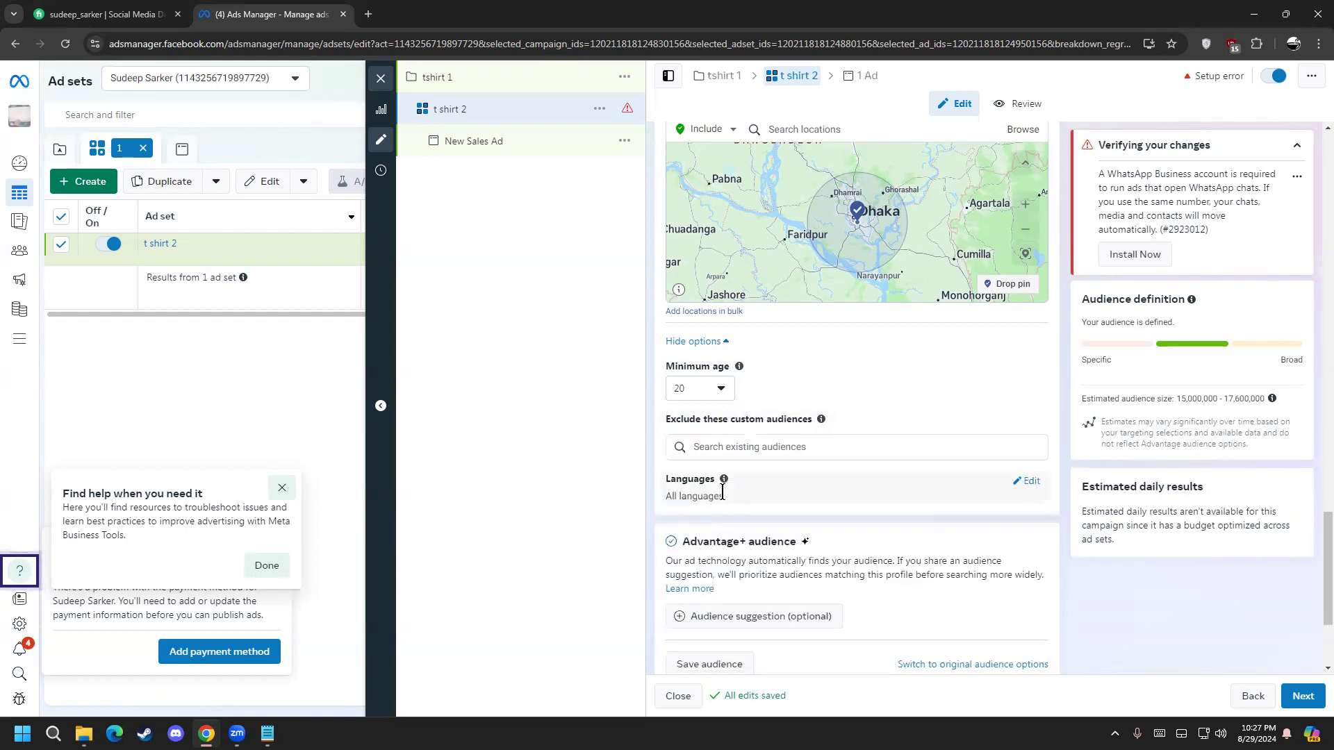
pyautogui.scroll(-2, 983, 519)
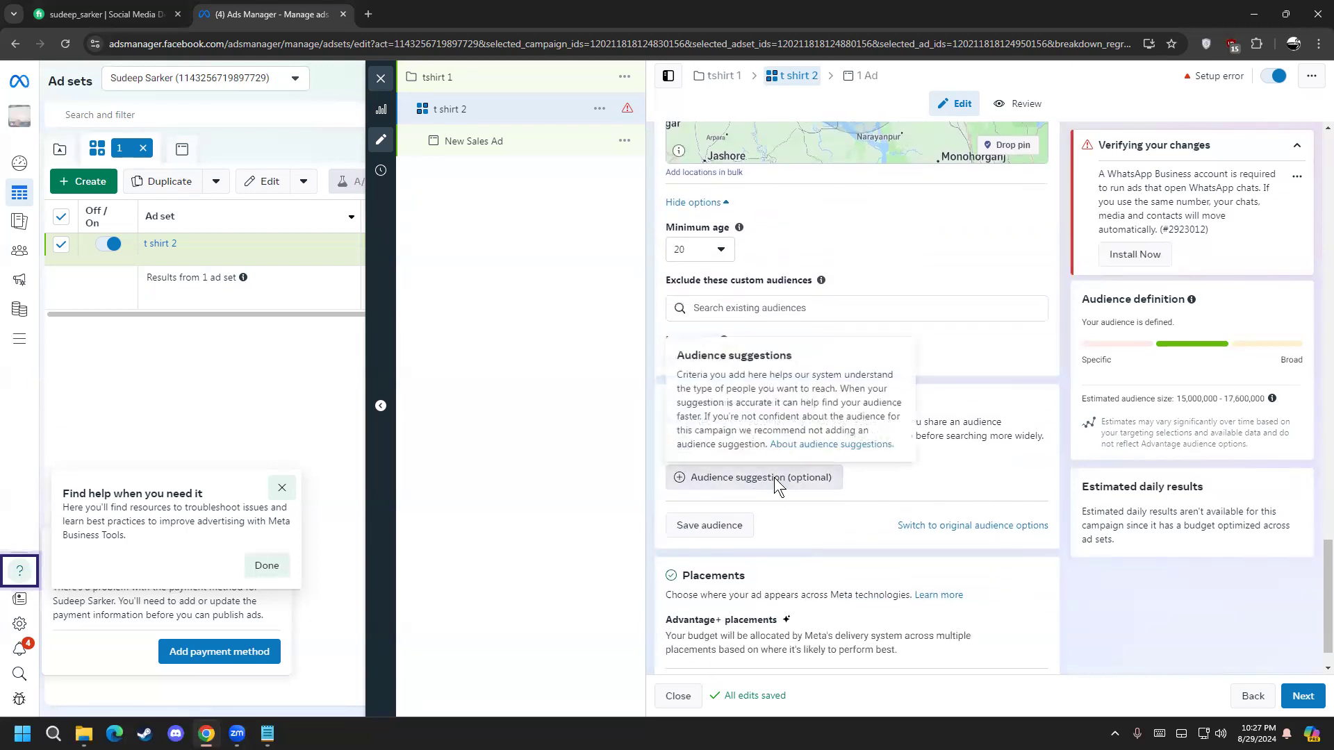
pyautogui.click(774, 477)
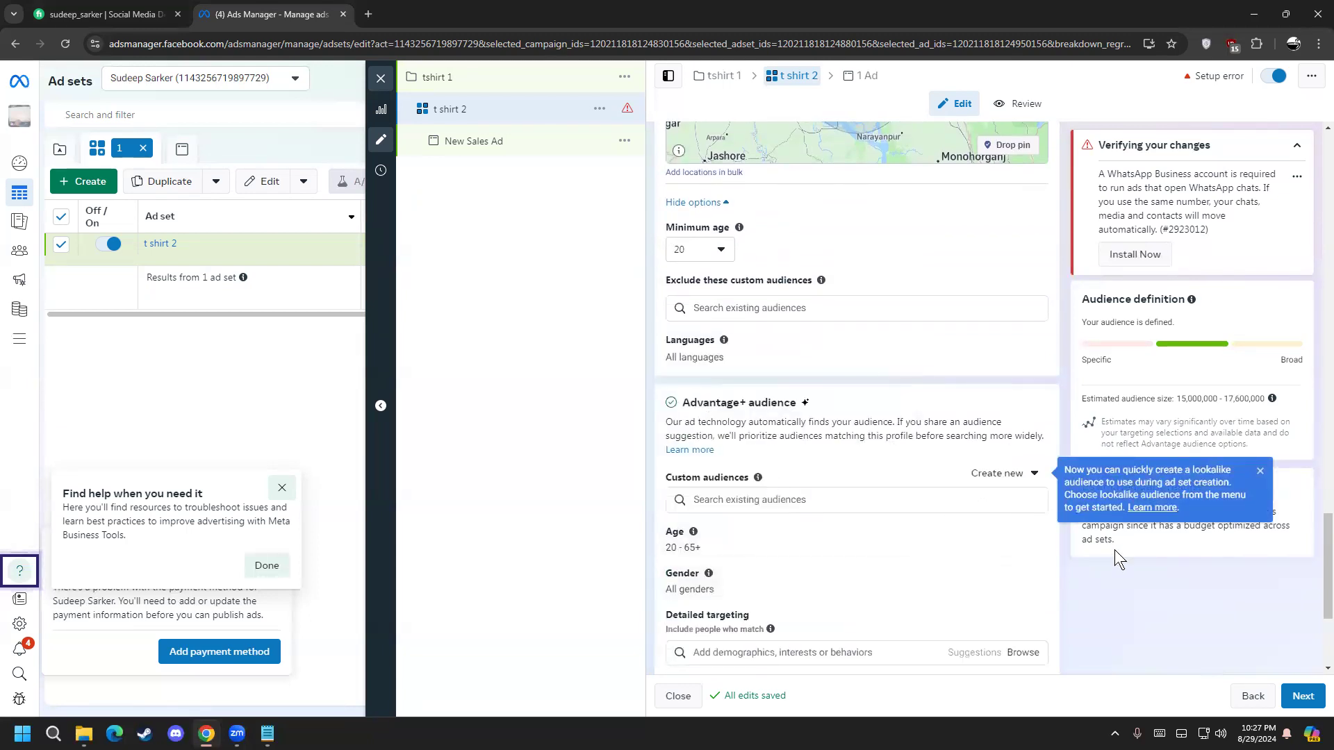
# Set the maximum age in the Advantage+ audience suggestion to 40
pyautogui.scroll(-1, 1105, 559)
pyautogui.scroll(-2, 1098, 565)
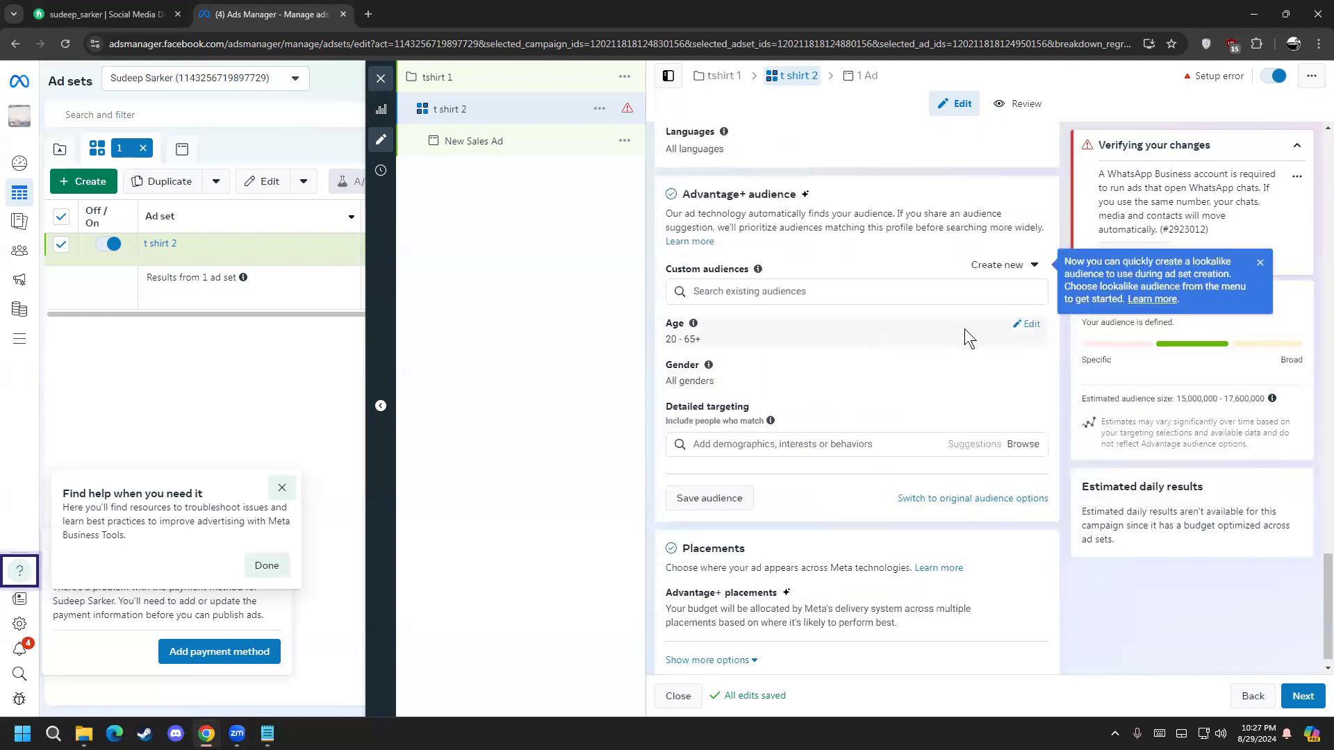
pyautogui.click(1028, 324)
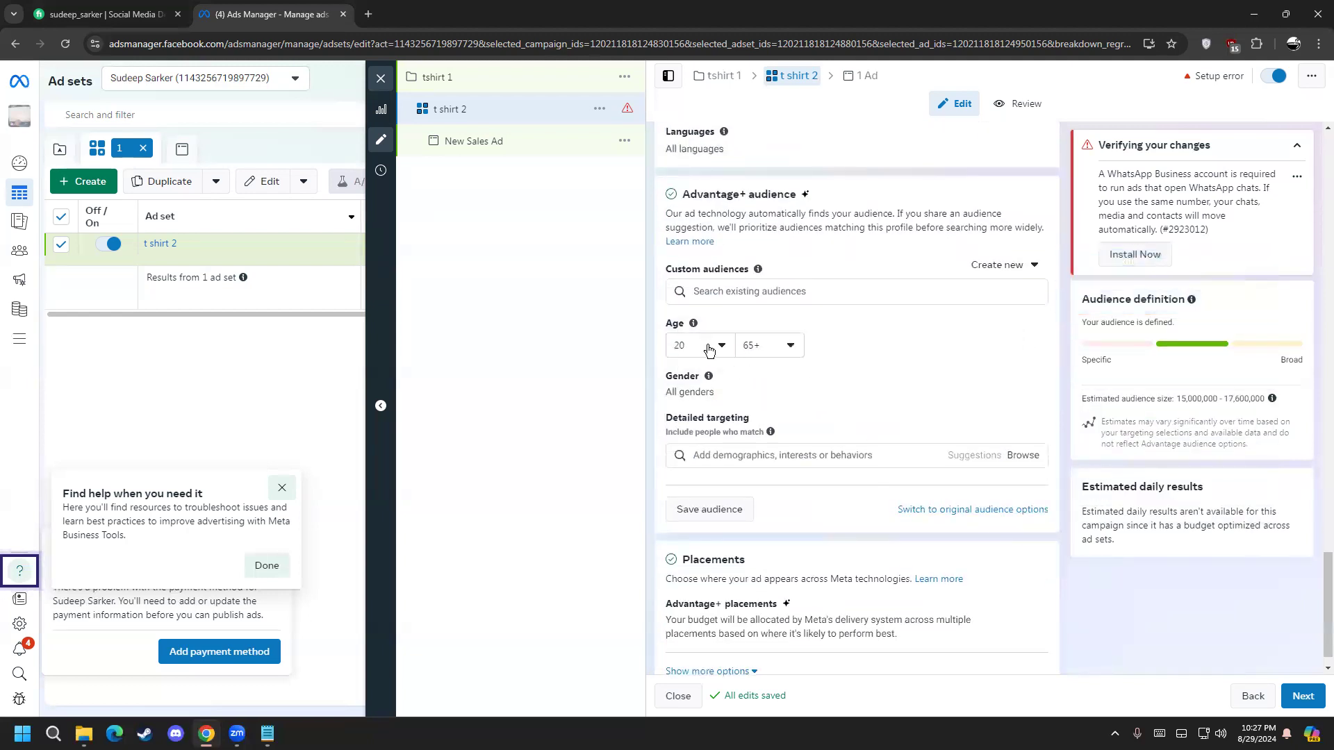
pyautogui.click(757, 348)
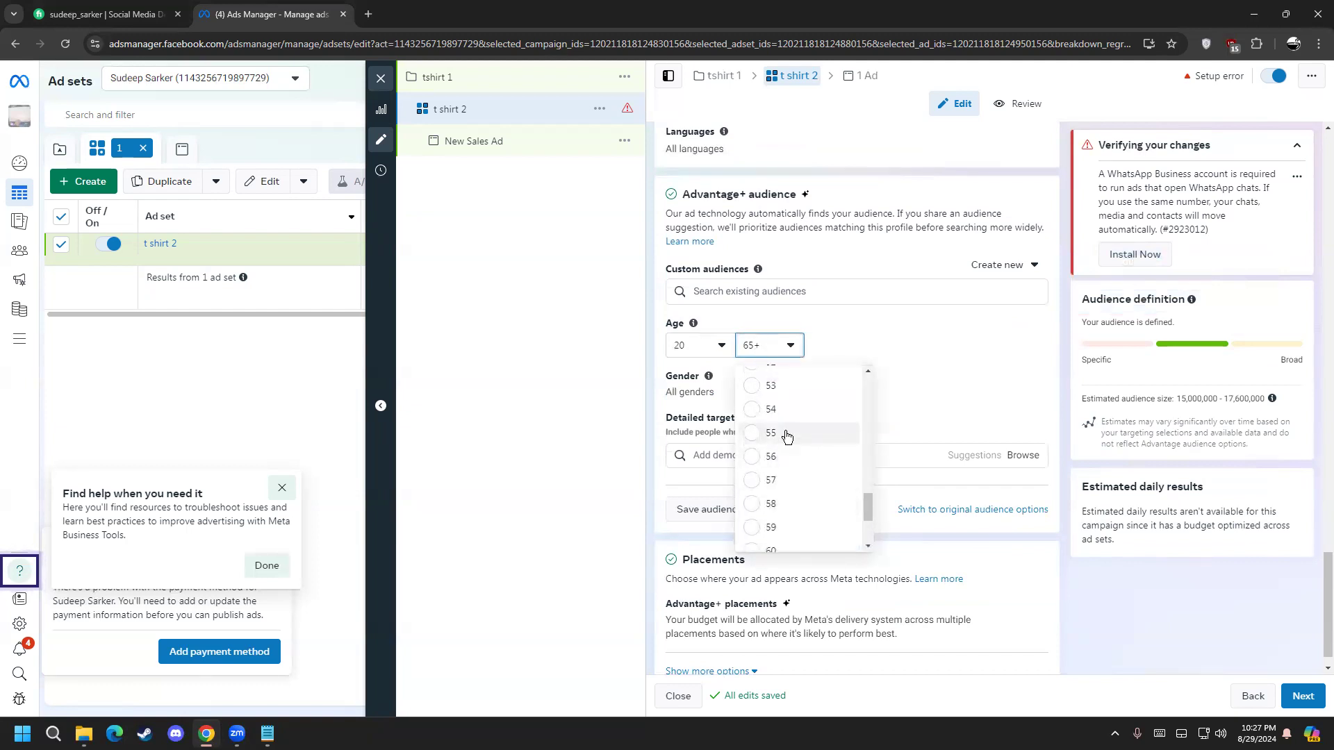
pyautogui.click(787, 434)
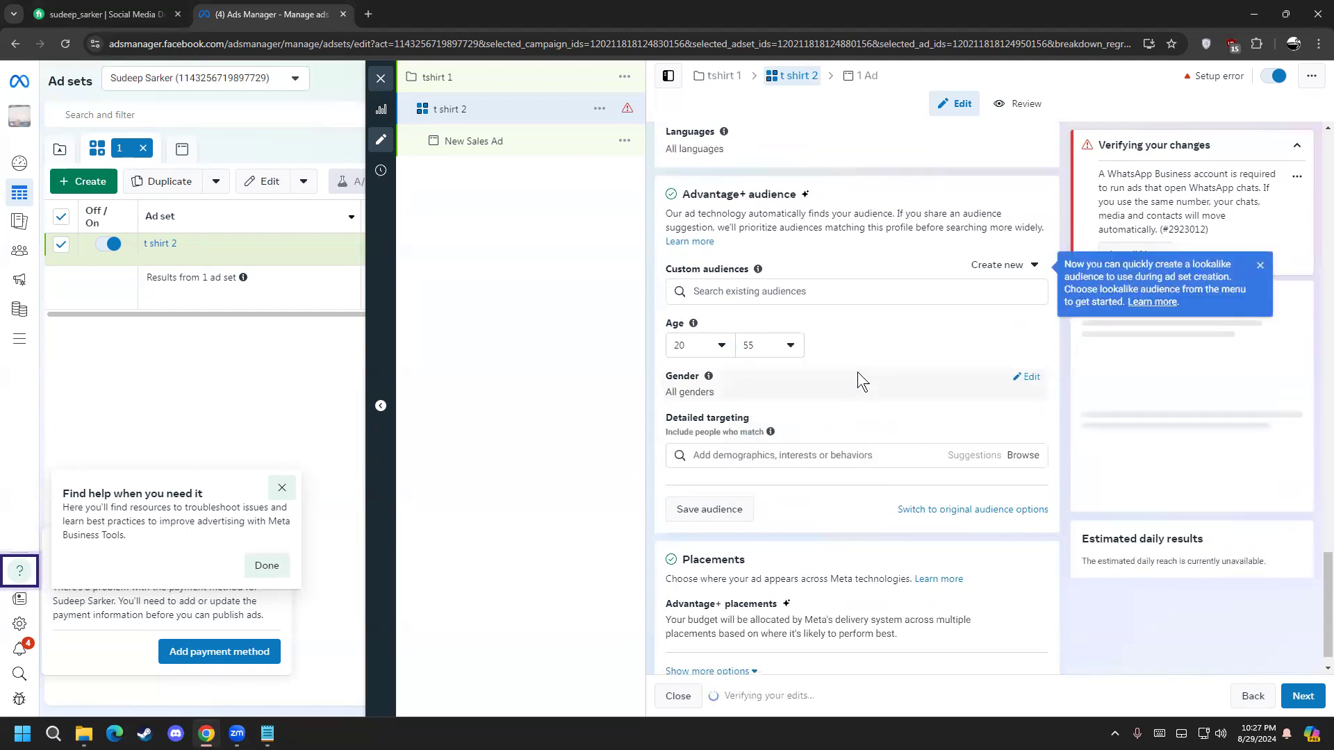
pyautogui.click(770, 347)
pyautogui.scroll(3, 769, 437)
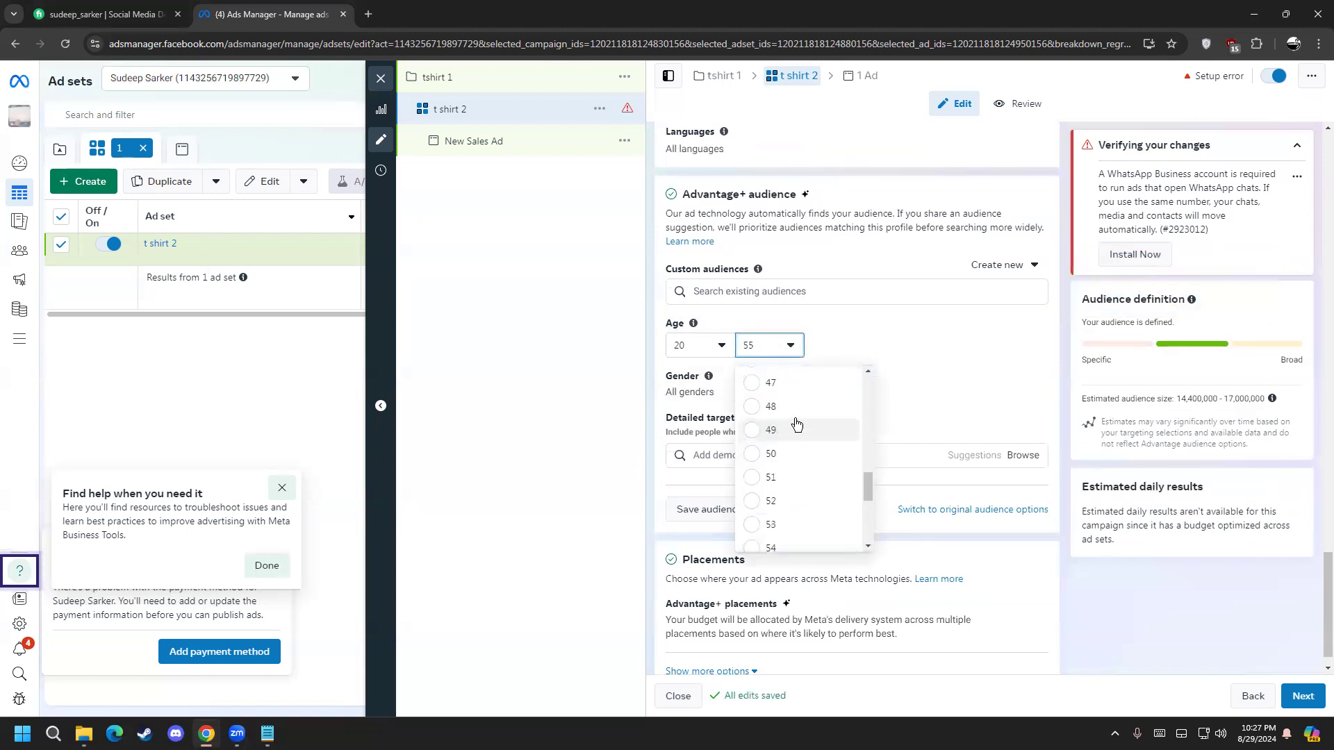
pyautogui.scroll(2, 773, 434)
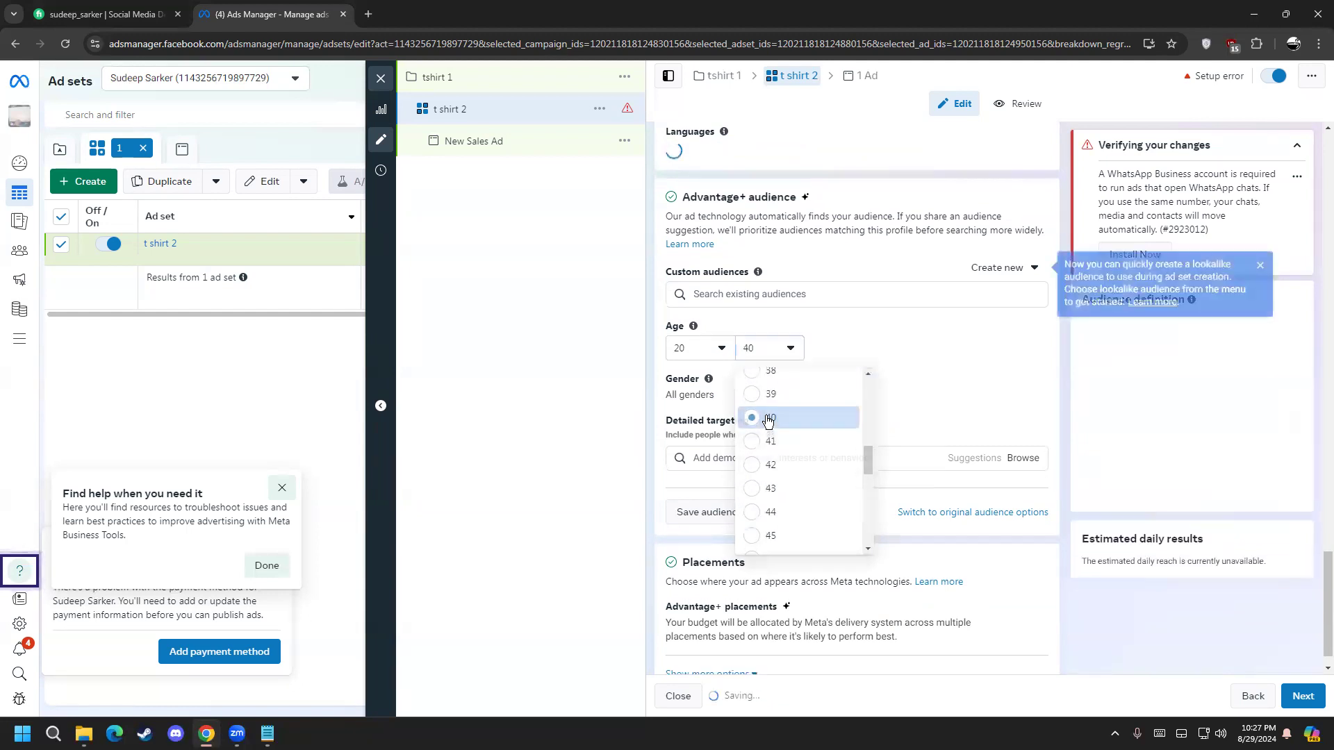
pyautogui.click(769, 415)
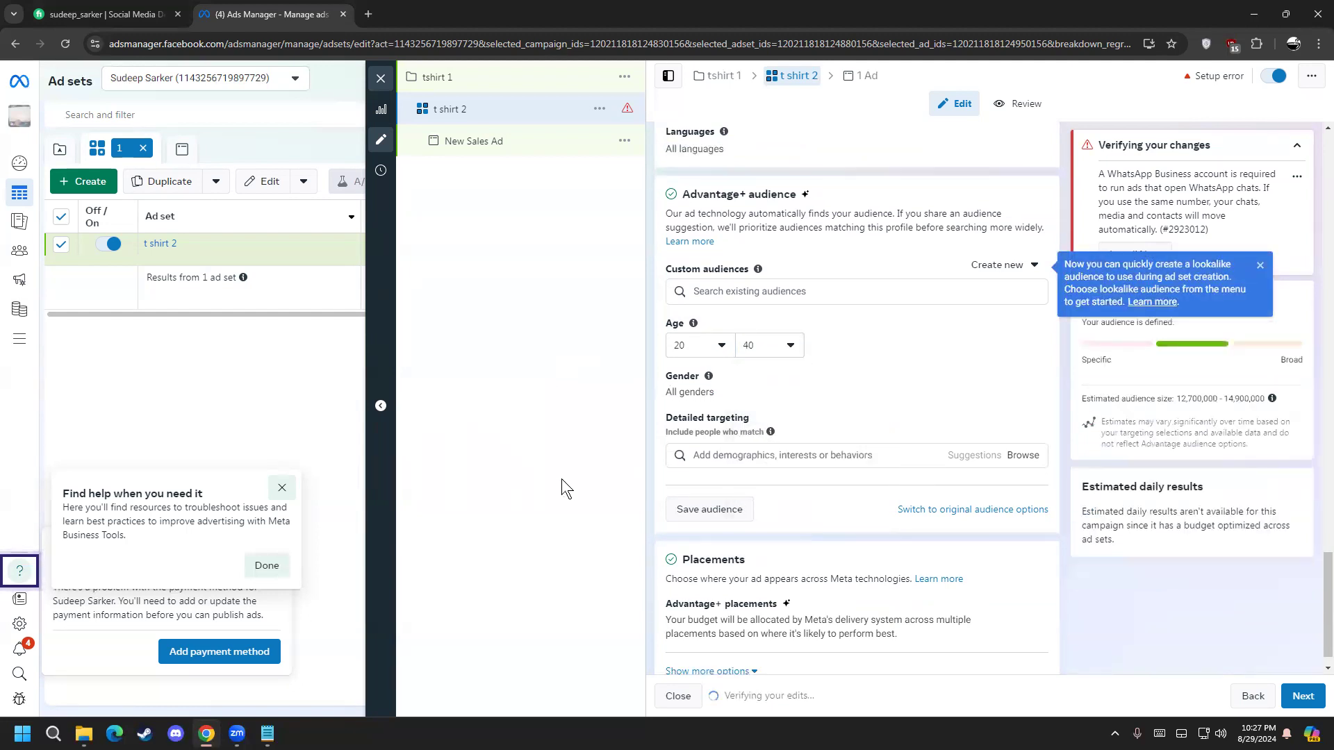
# Browse the detailed targeting categories, looking into Demographics and its Education options
pyautogui.scroll(-1, 933, 455)
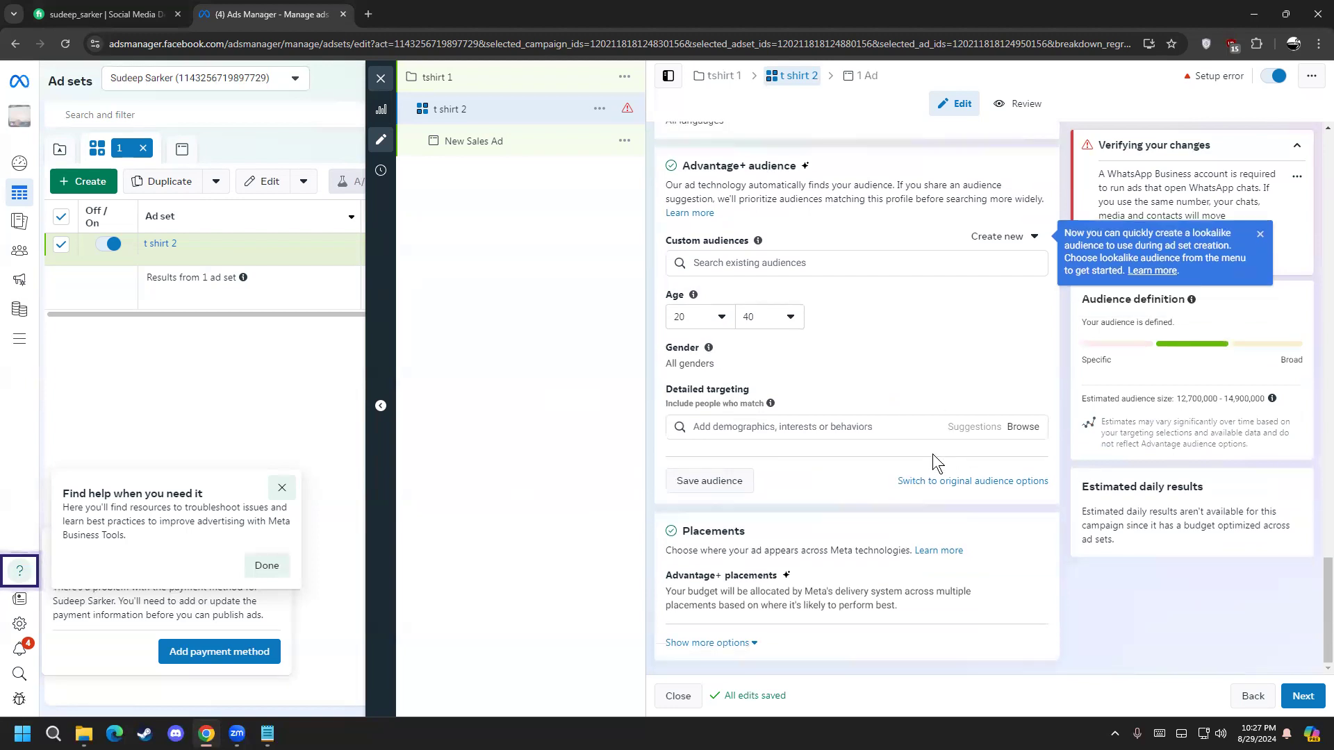
pyautogui.click(803, 426)
pyautogui.click(1022, 427)
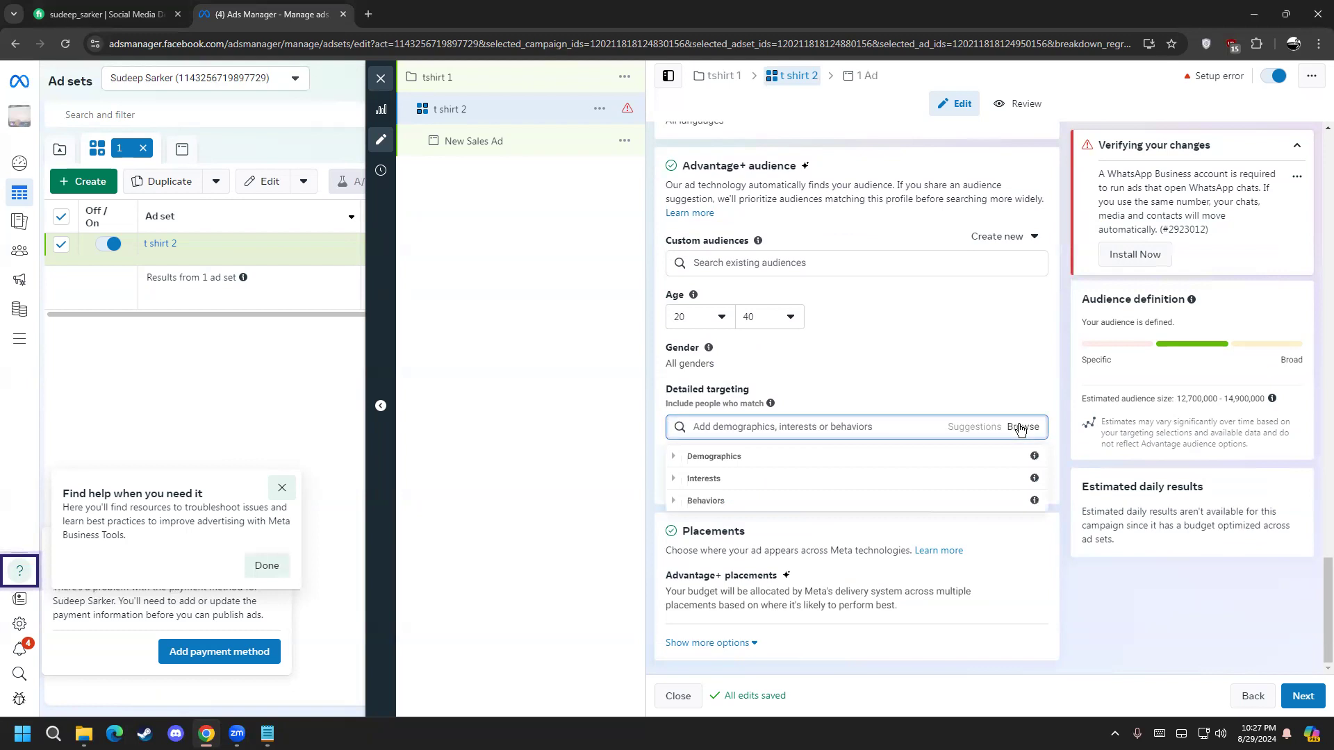
pyautogui.click(794, 455)
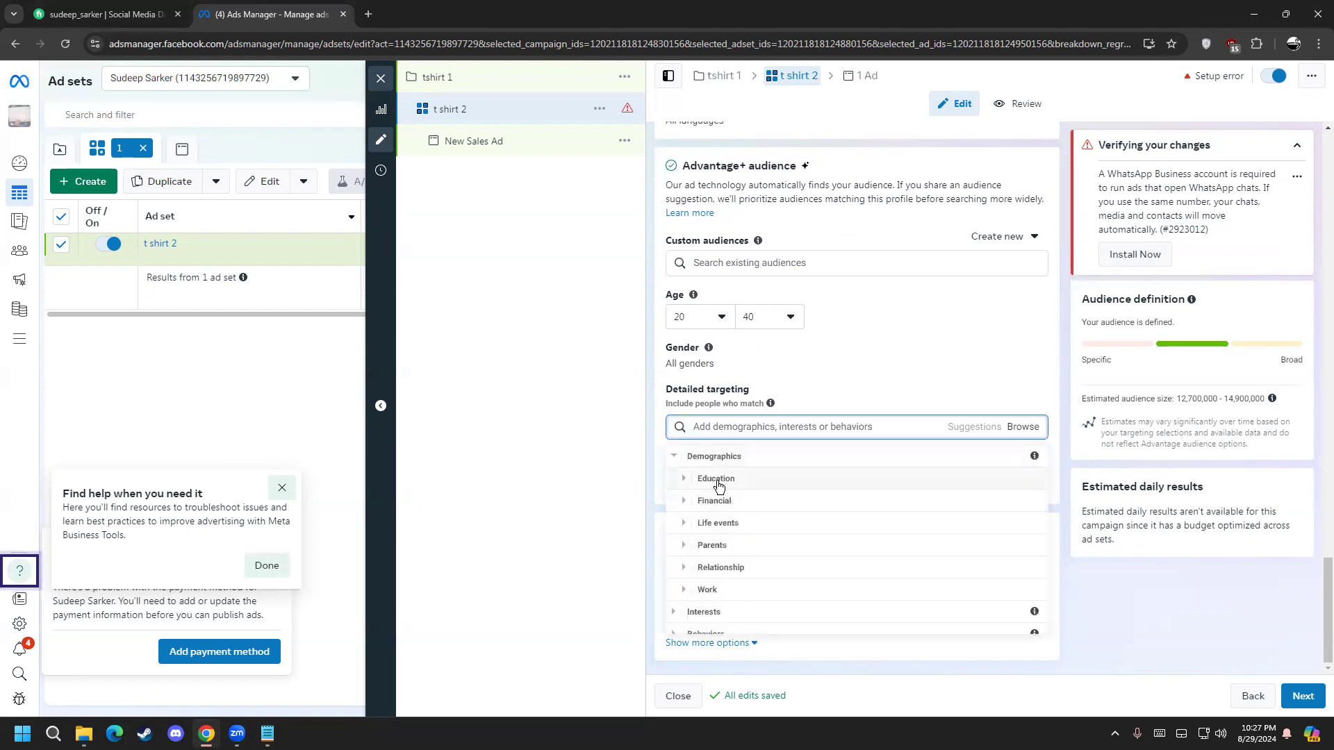
pyautogui.click(704, 478)
pyautogui.click(756, 478)
pyautogui.click(723, 457)
pyautogui.scroll(2, 723, 462)
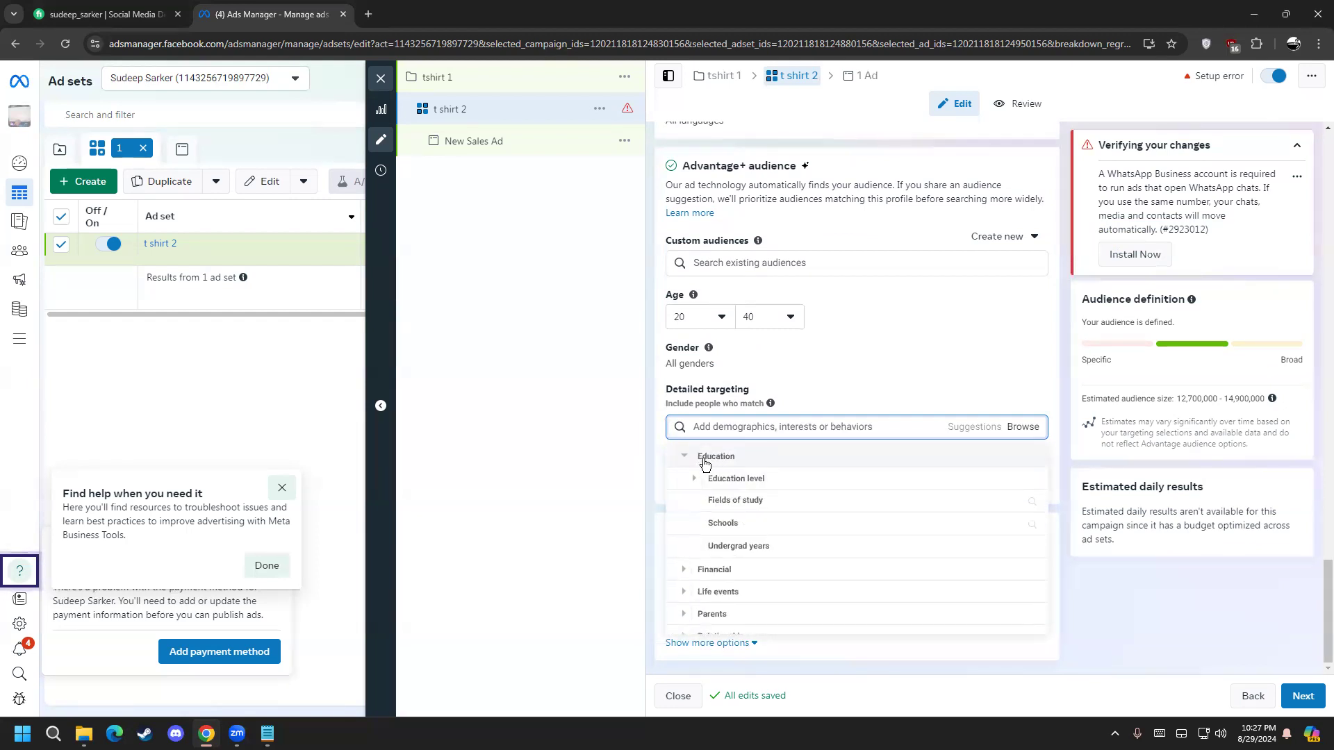
pyautogui.click(678, 456)
# Add all Business and industry interests to the detailed targeting and check the selection in the Interests list
pyautogui.click(704, 478)
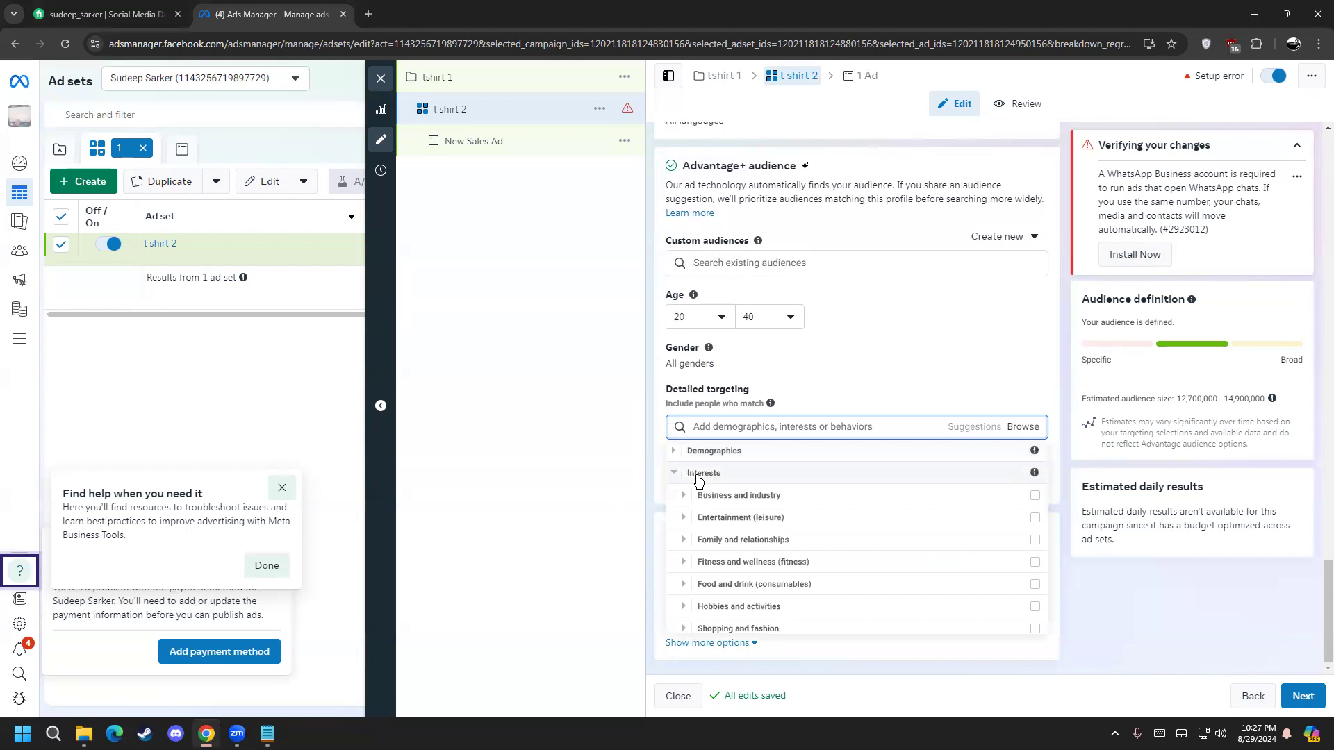
pyautogui.click(747, 479)
pyautogui.click(756, 489)
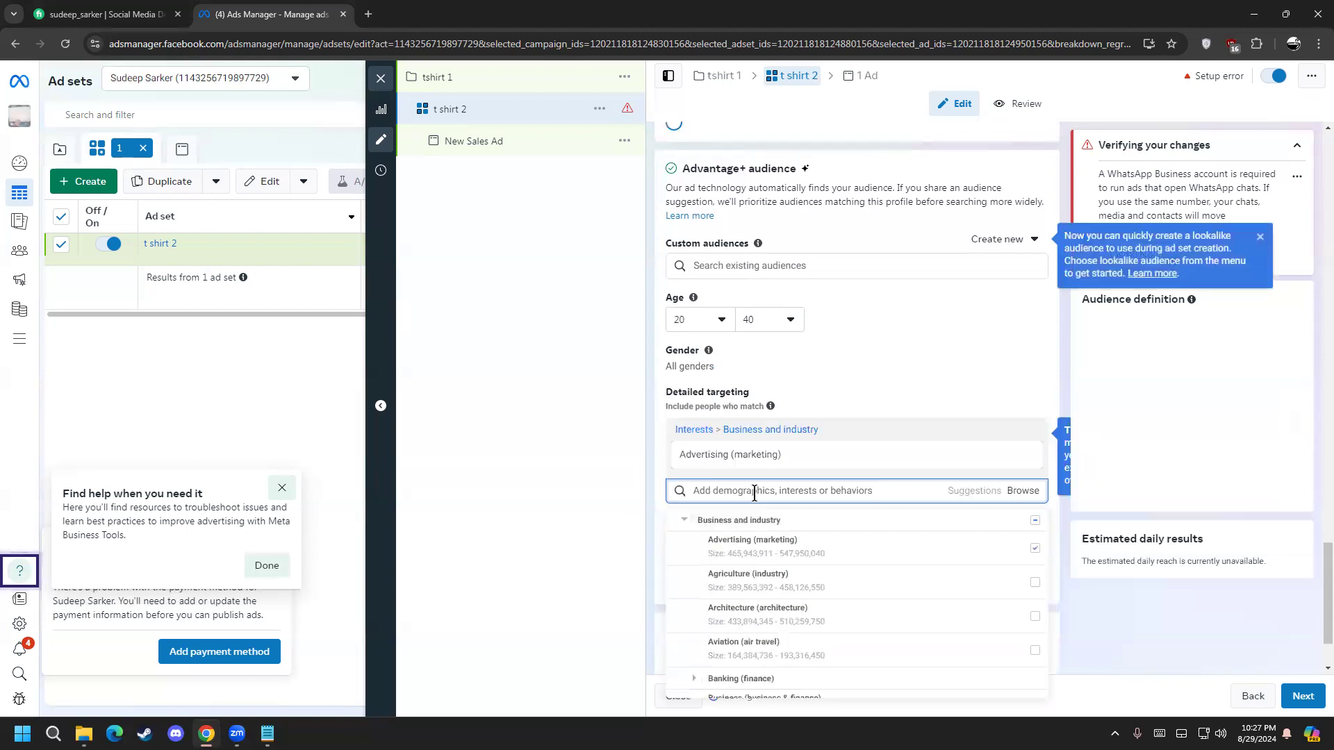
pyautogui.click(1036, 521)
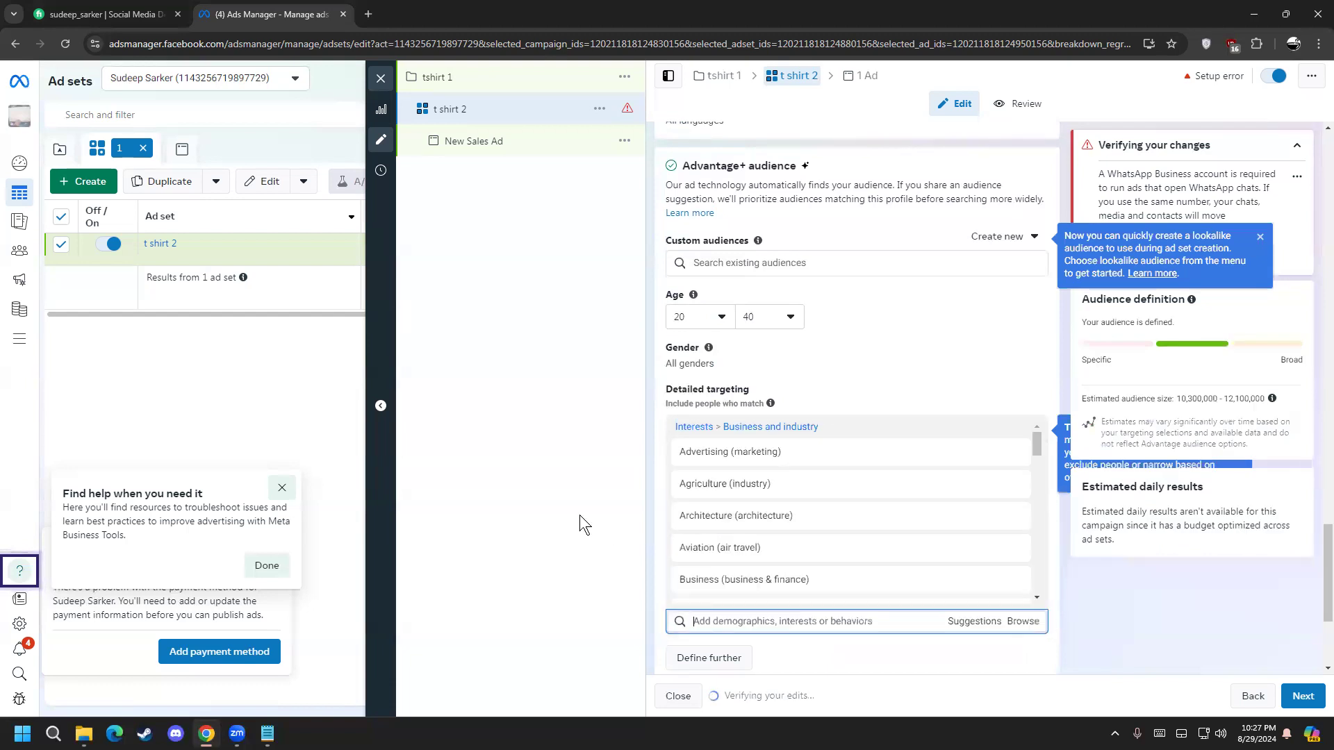
pyautogui.click(689, 428)
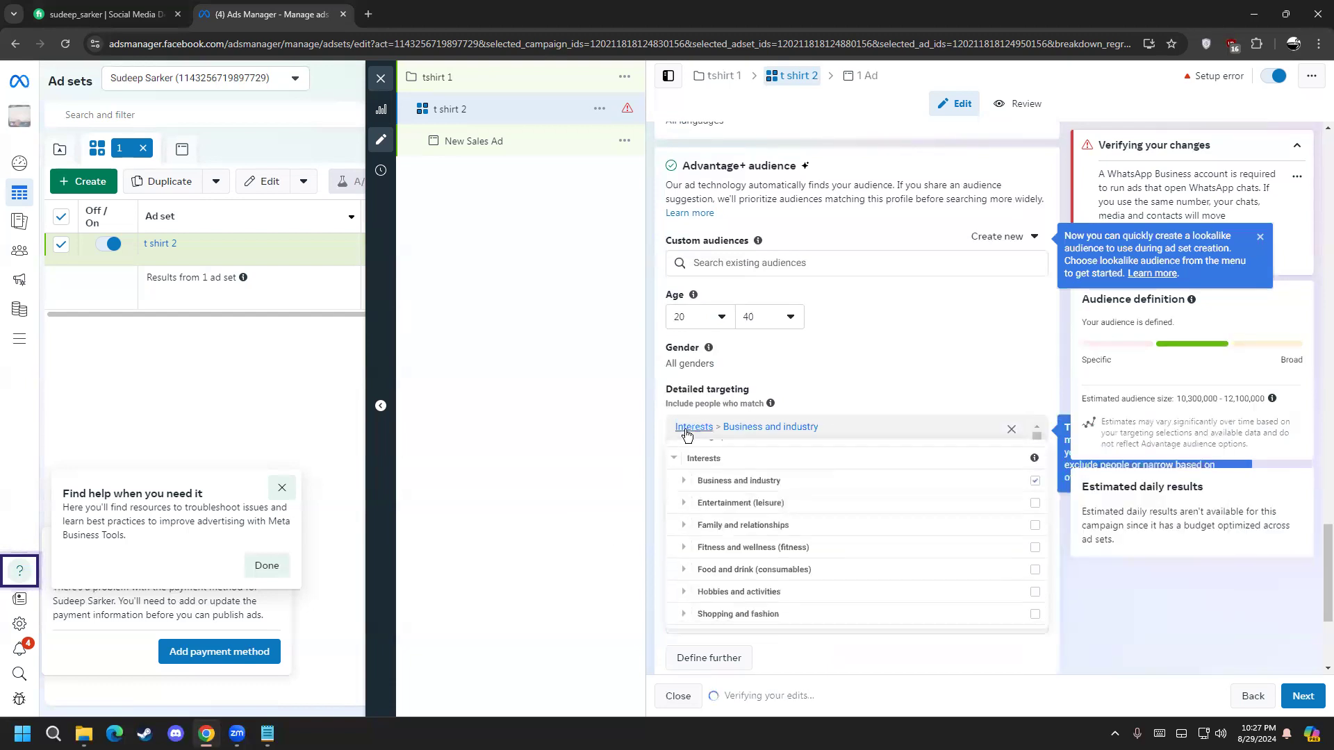
pyautogui.click(570, 460)
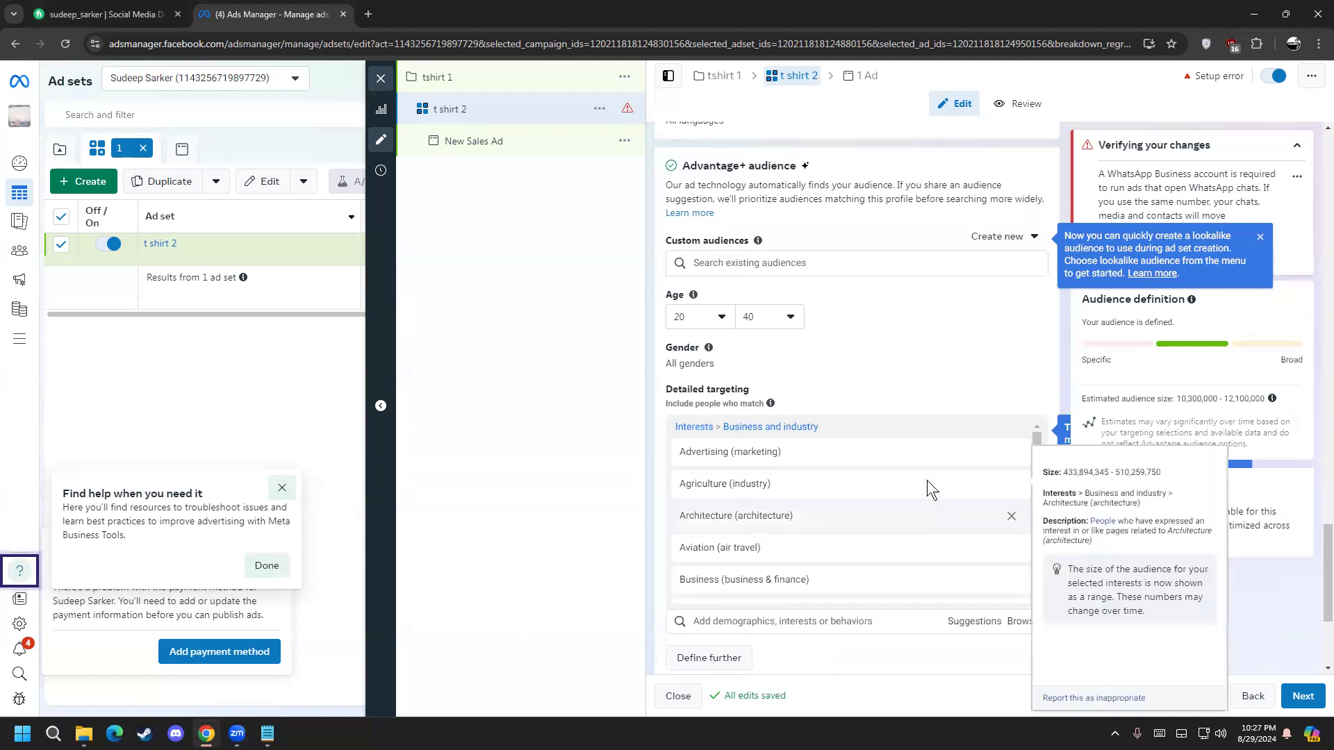
# Add all Entertainment (leisure) interests to the ad set's detailed targeting and close the Interests list
pyautogui.click(687, 426)
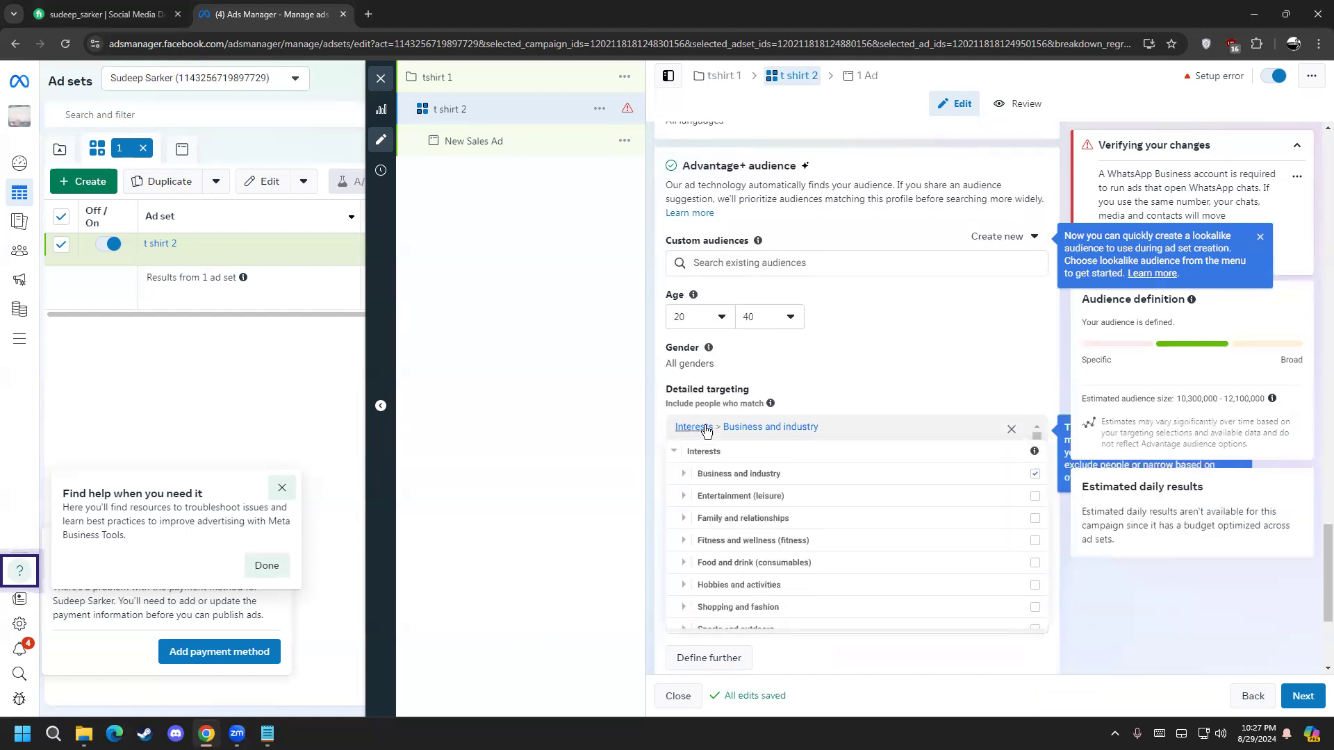
pyautogui.click(1035, 496)
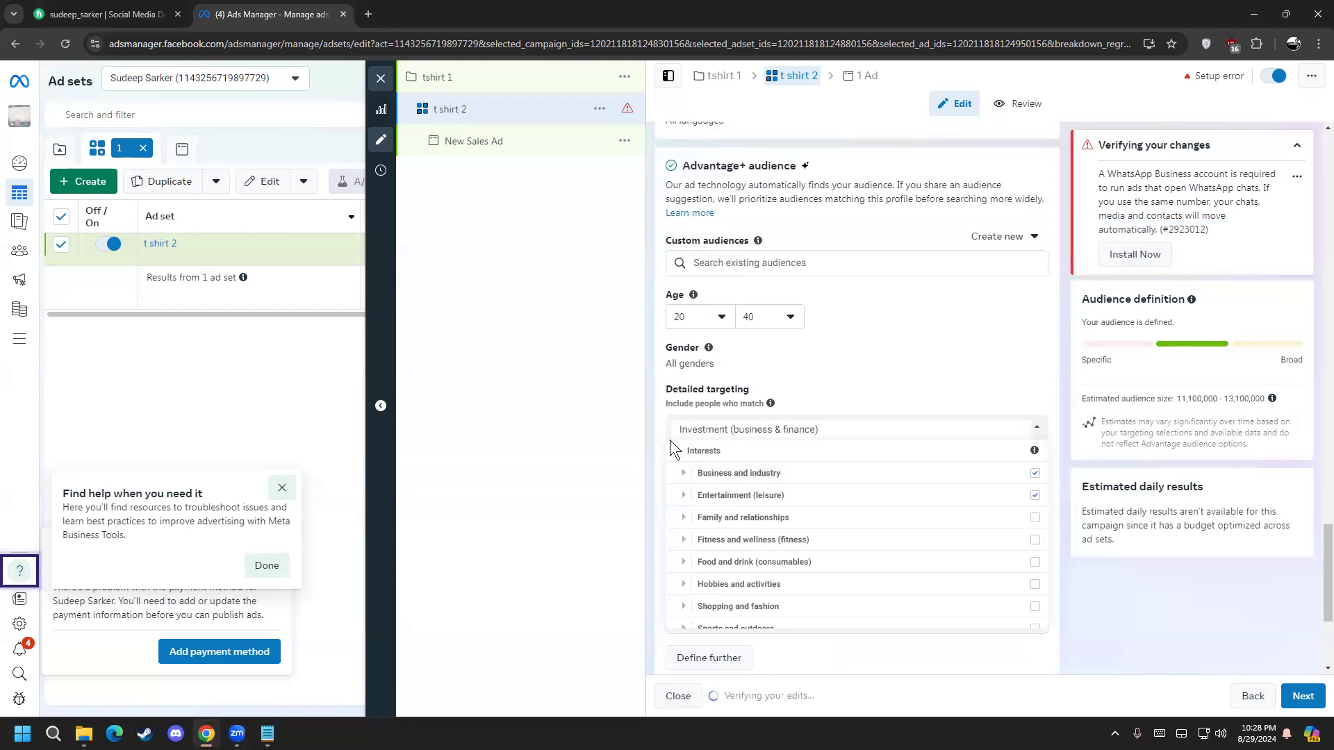
pyautogui.click(673, 445)
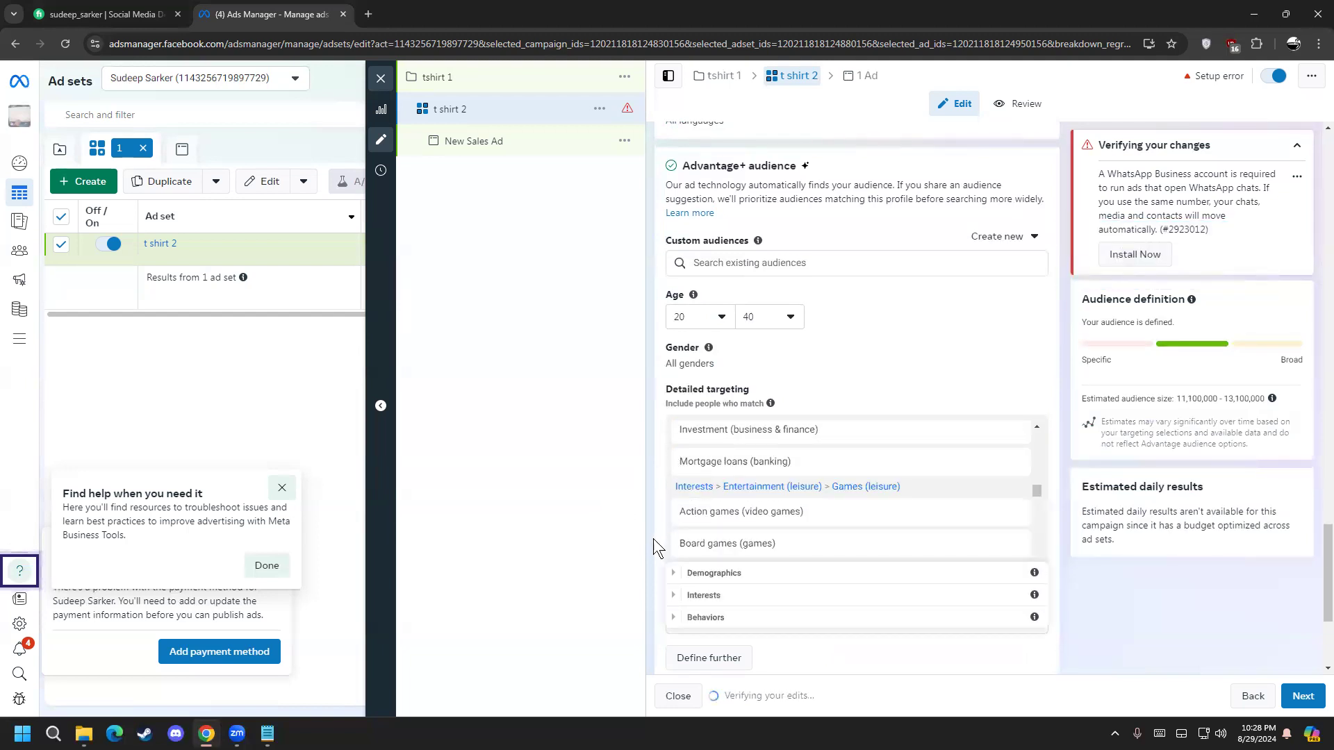
pyautogui.scroll(-3, 653, 539)
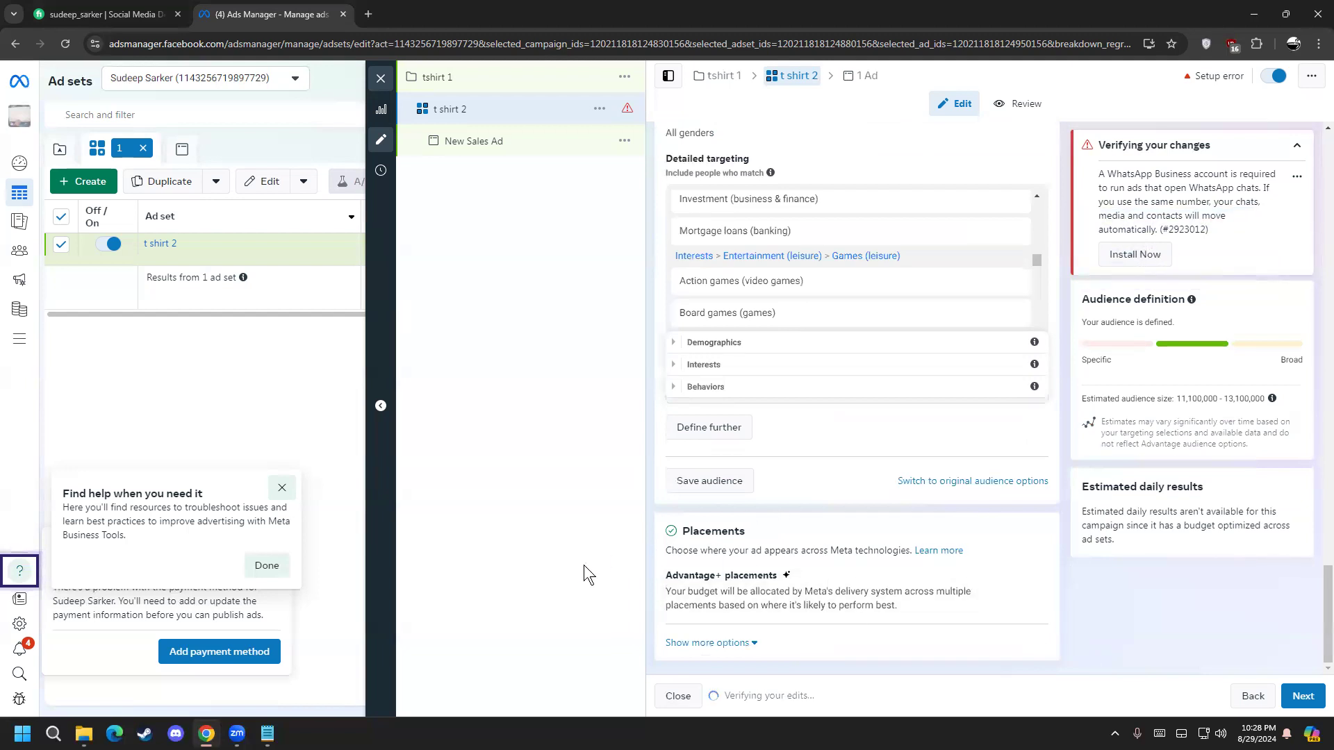
pyautogui.click(1290, 693)
# Look through the Behaviors categories available for detailed targeting
pyautogui.scroll(2, 688, 472)
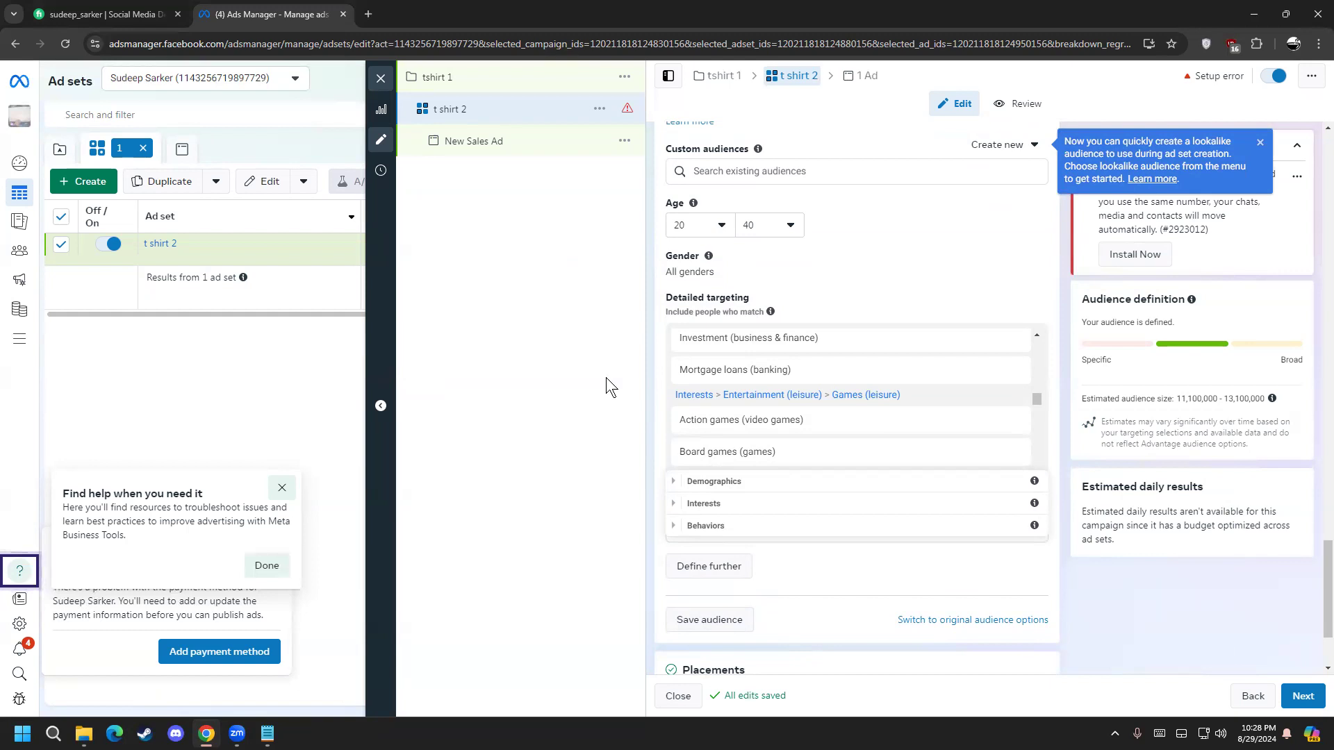
pyautogui.moveTo(798, 335)
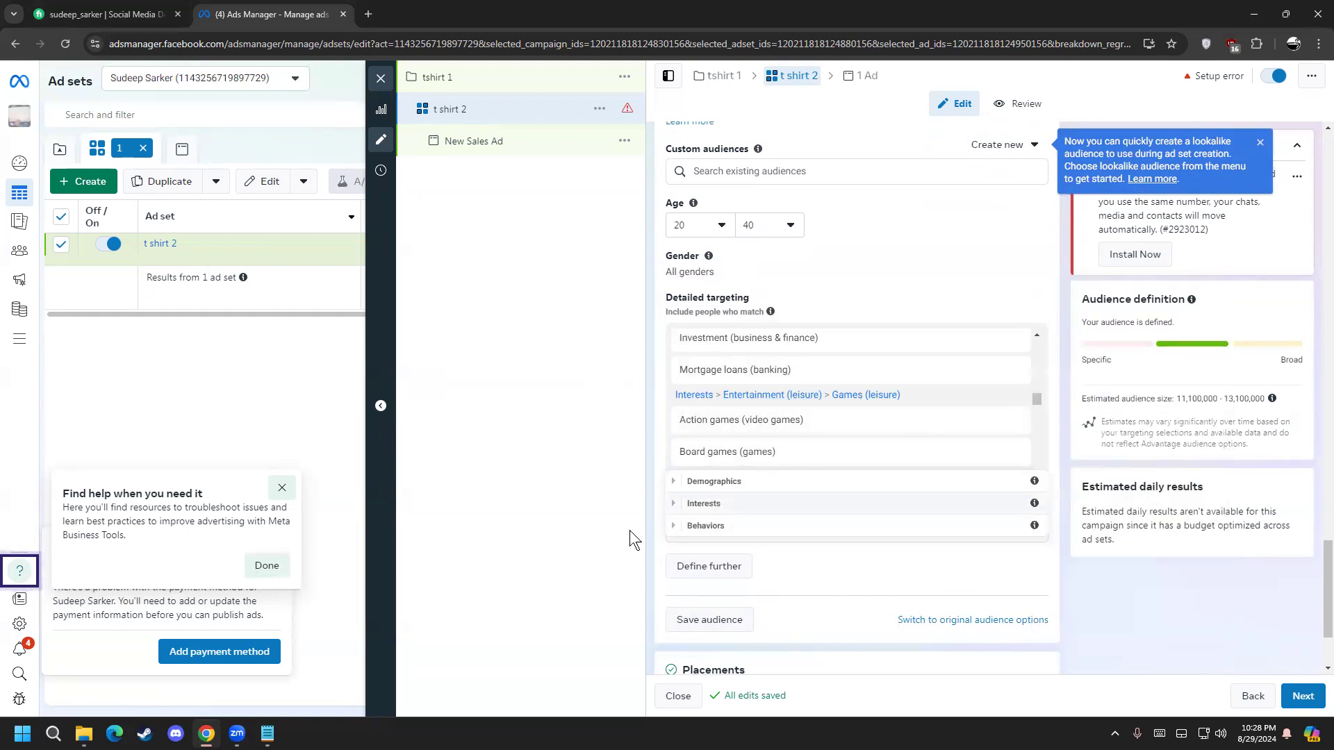
pyautogui.click(708, 526)
pyautogui.scroll(-1, 706, 491)
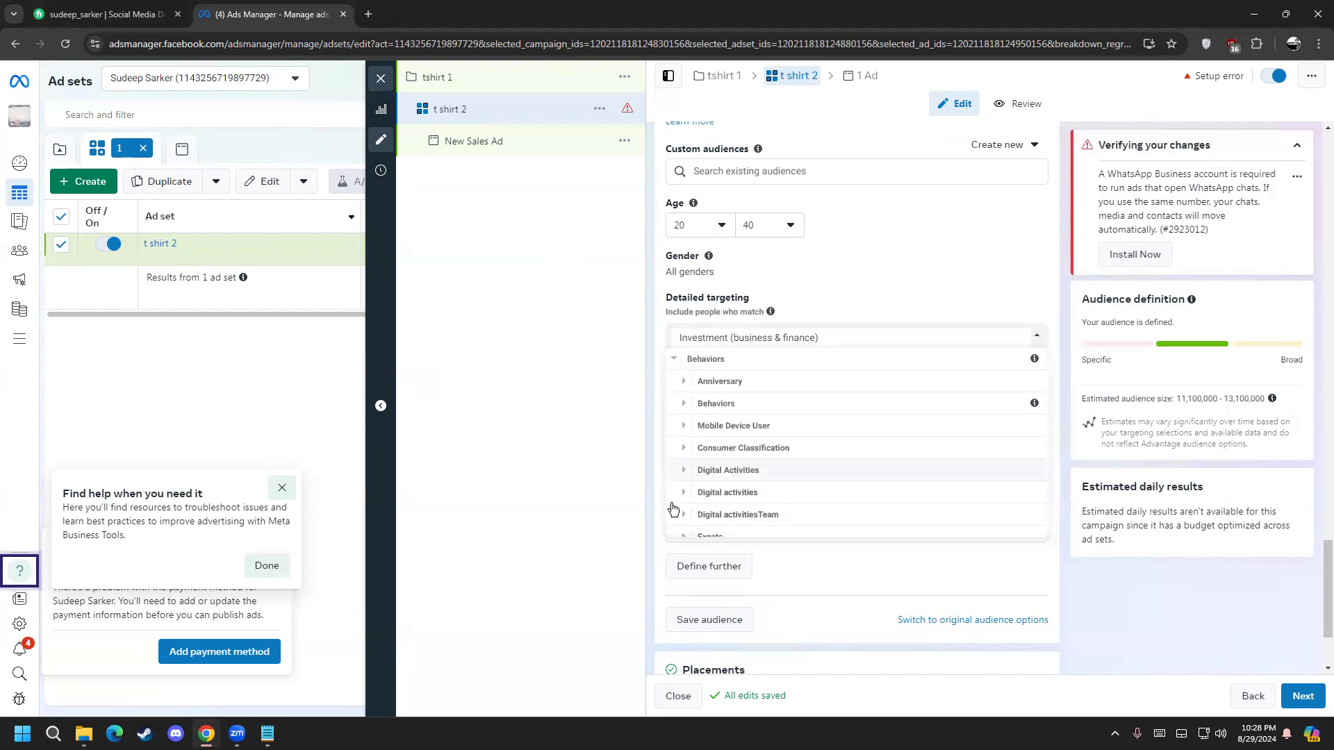
# Continue from the ad set to the ad and rename the ad as t shirt 3
pyautogui.click(1310, 698)
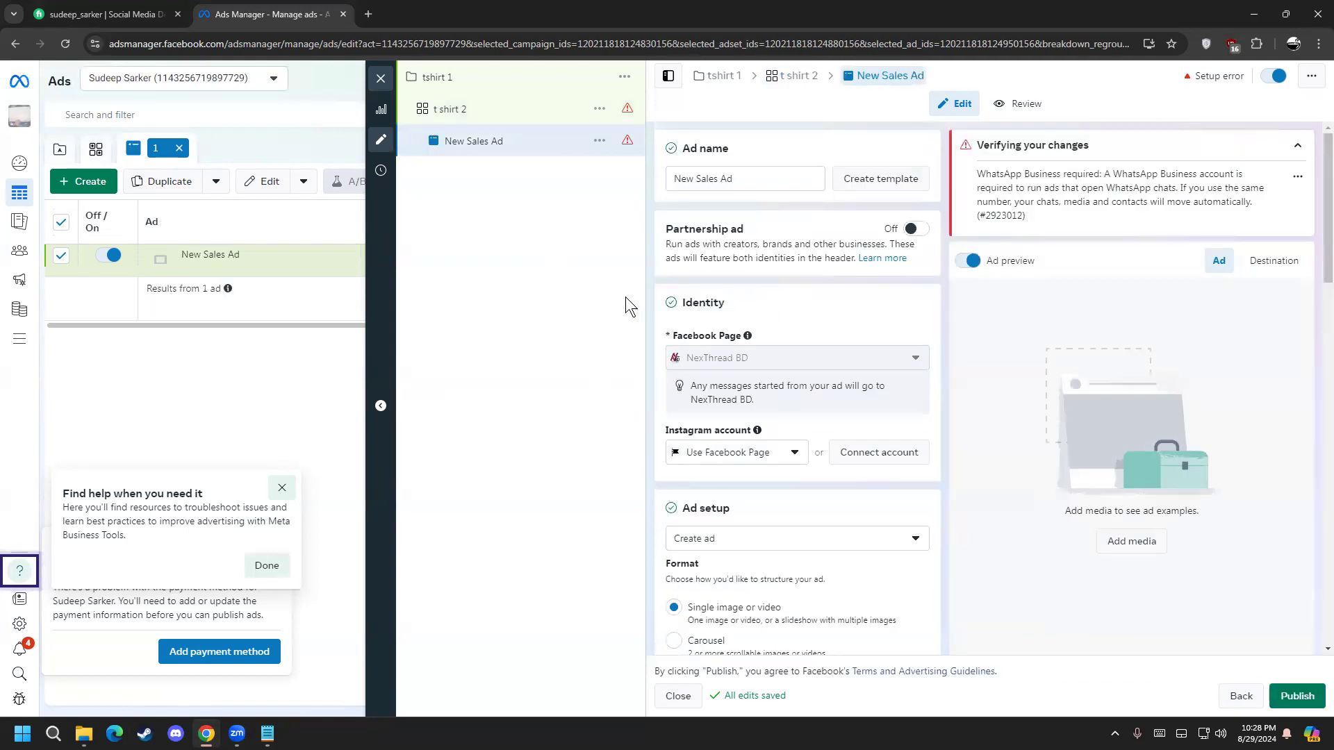
pyautogui.moveTo(773, 182); pyautogui.dragTo(579, 166)
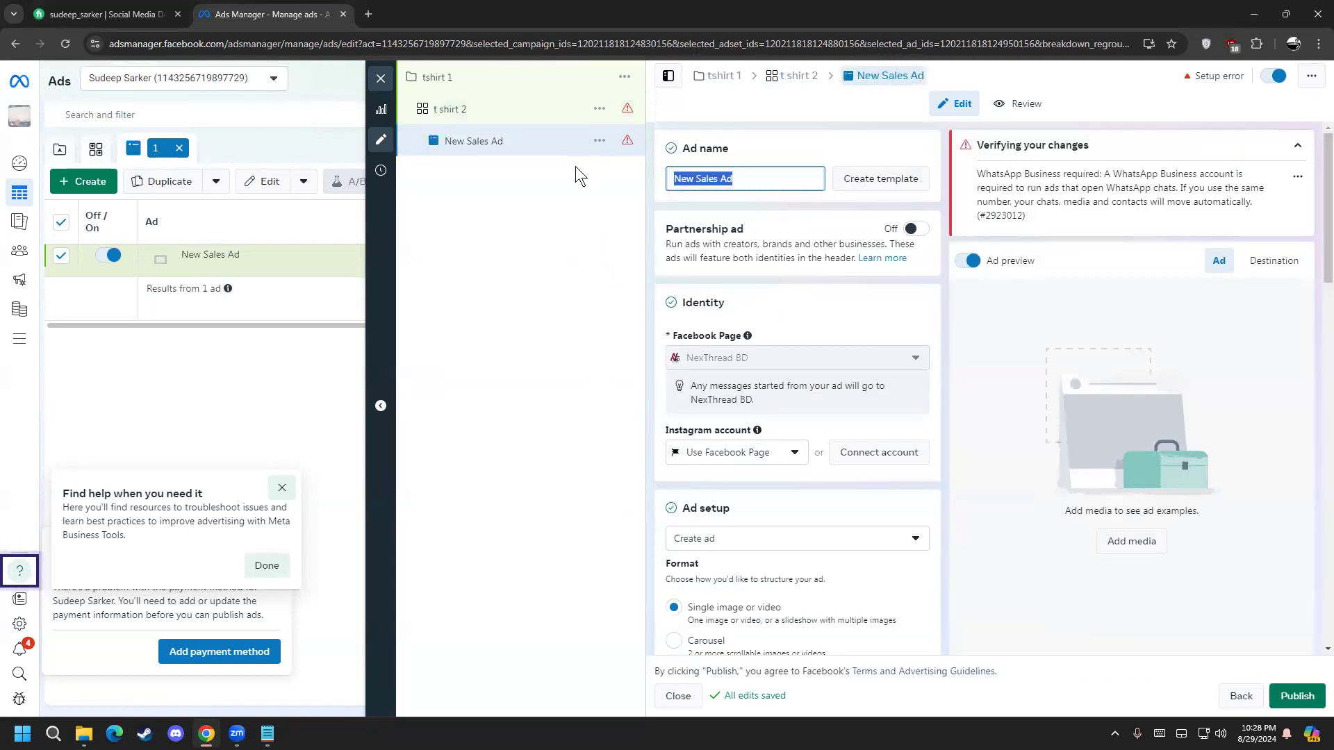
pyautogui.write('1')
pyautogui.press('BackSpace')
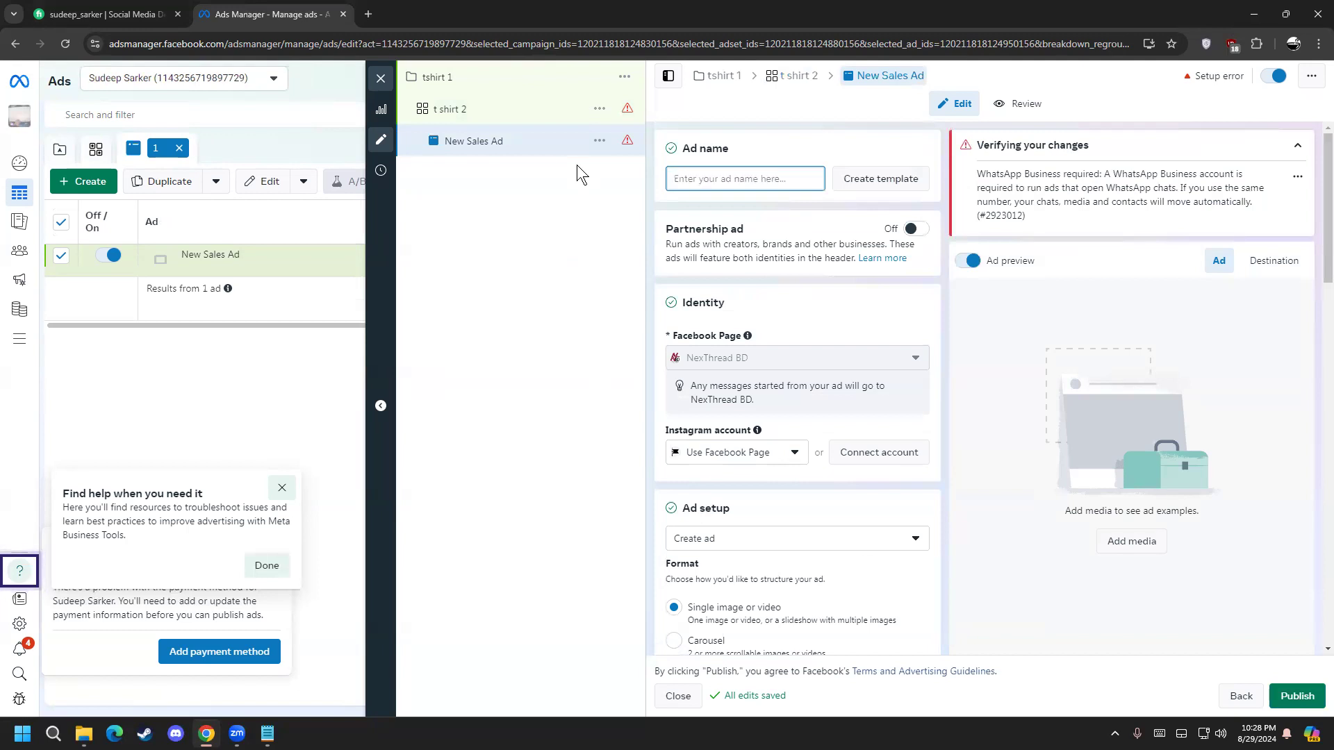
pyautogui.write('t s')
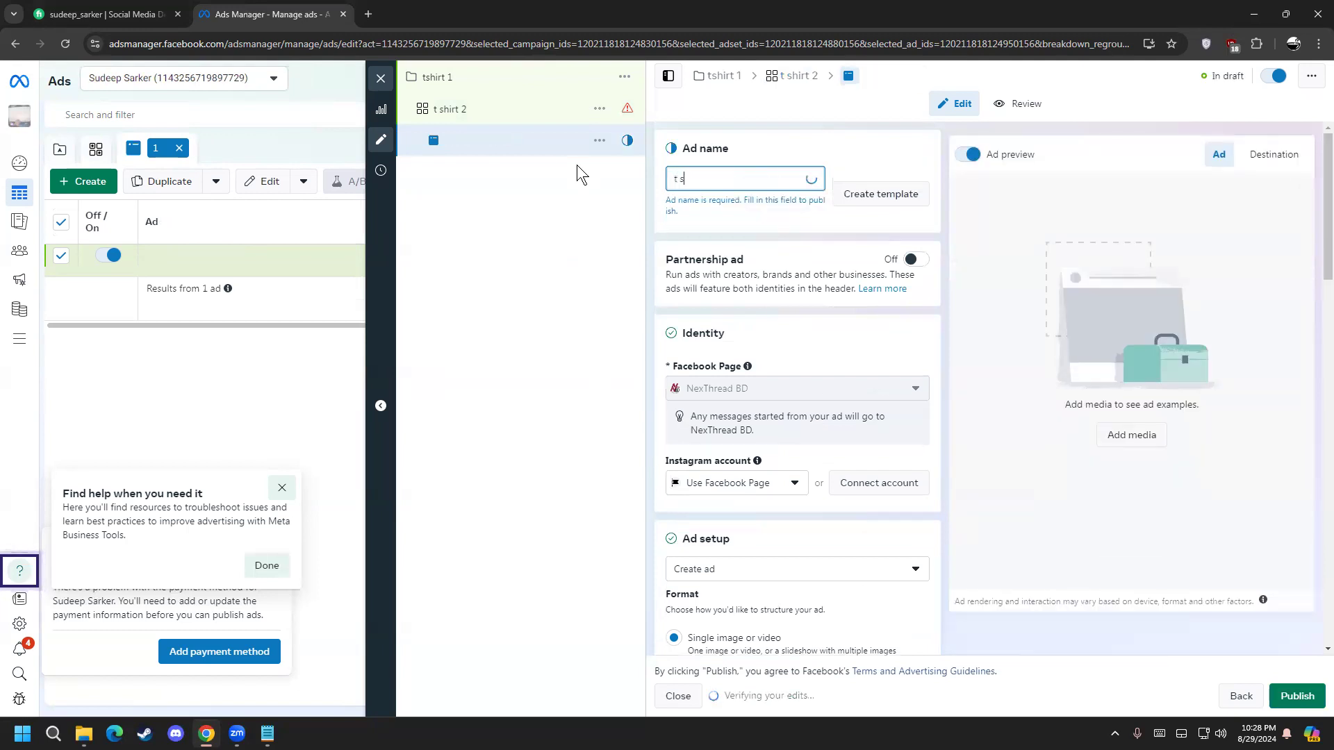
pyautogui.write('hirt 3')
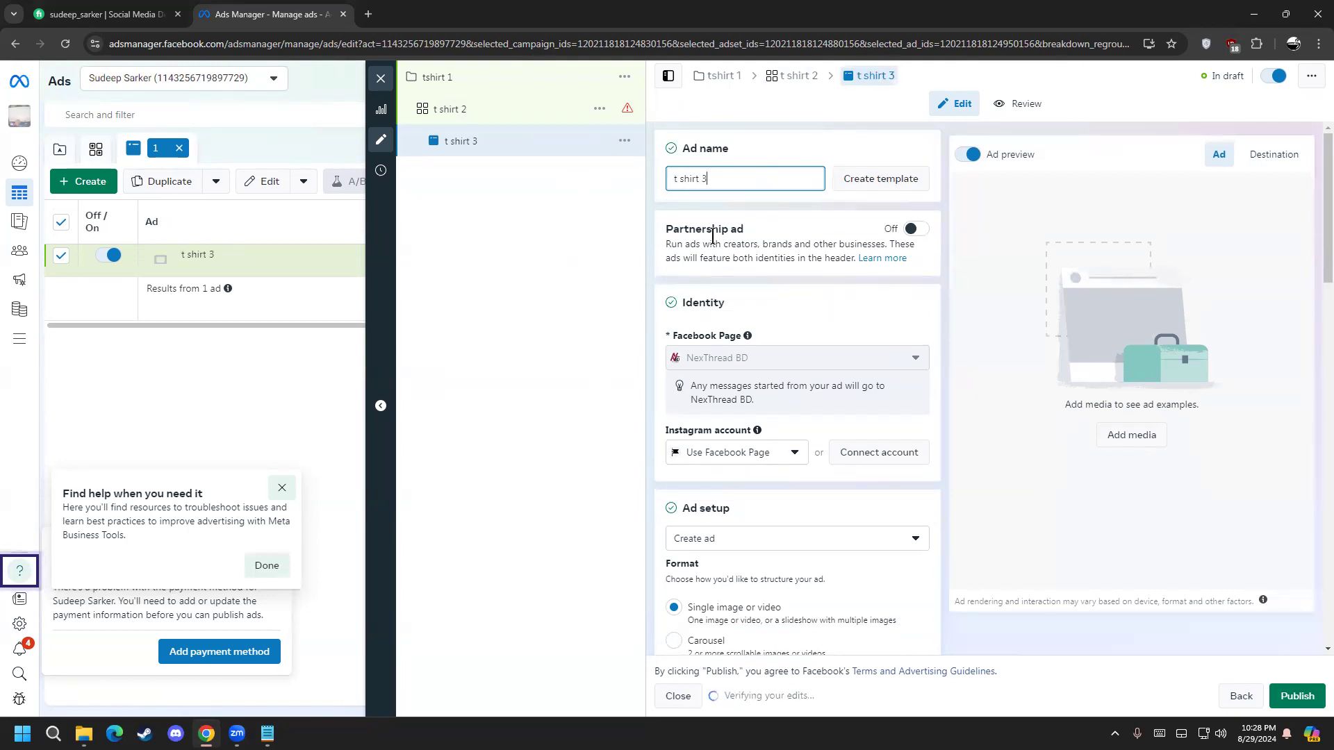
# Turn on the Partnership ad option to view its settings, and turn it off again
pyautogui.moveTo(692, 229)
pyautogui.mouseDown()
pyautogui.moveTo(743, 229)
pyautogui.moveTo(682, 229)
pyautogui.mouseUp()
pyautogui.click(740, 230)
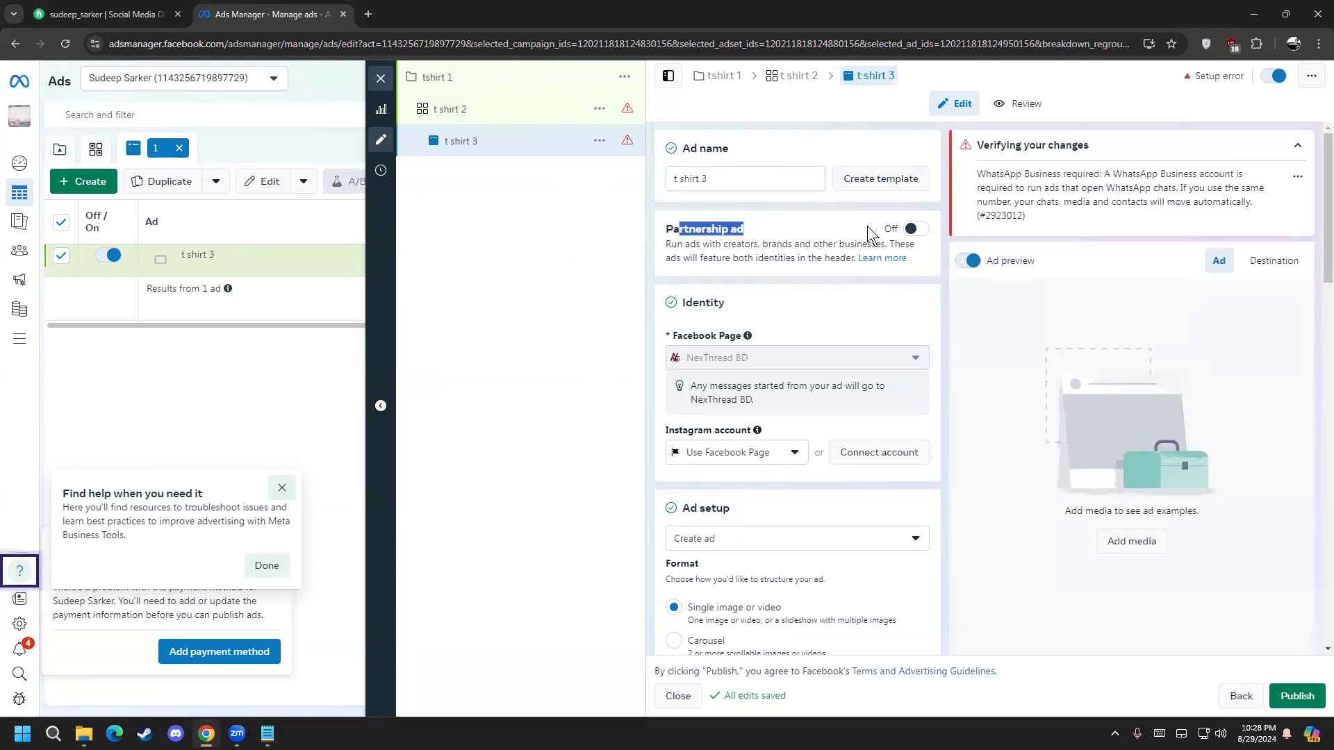
pyautogui.click(915, 229)
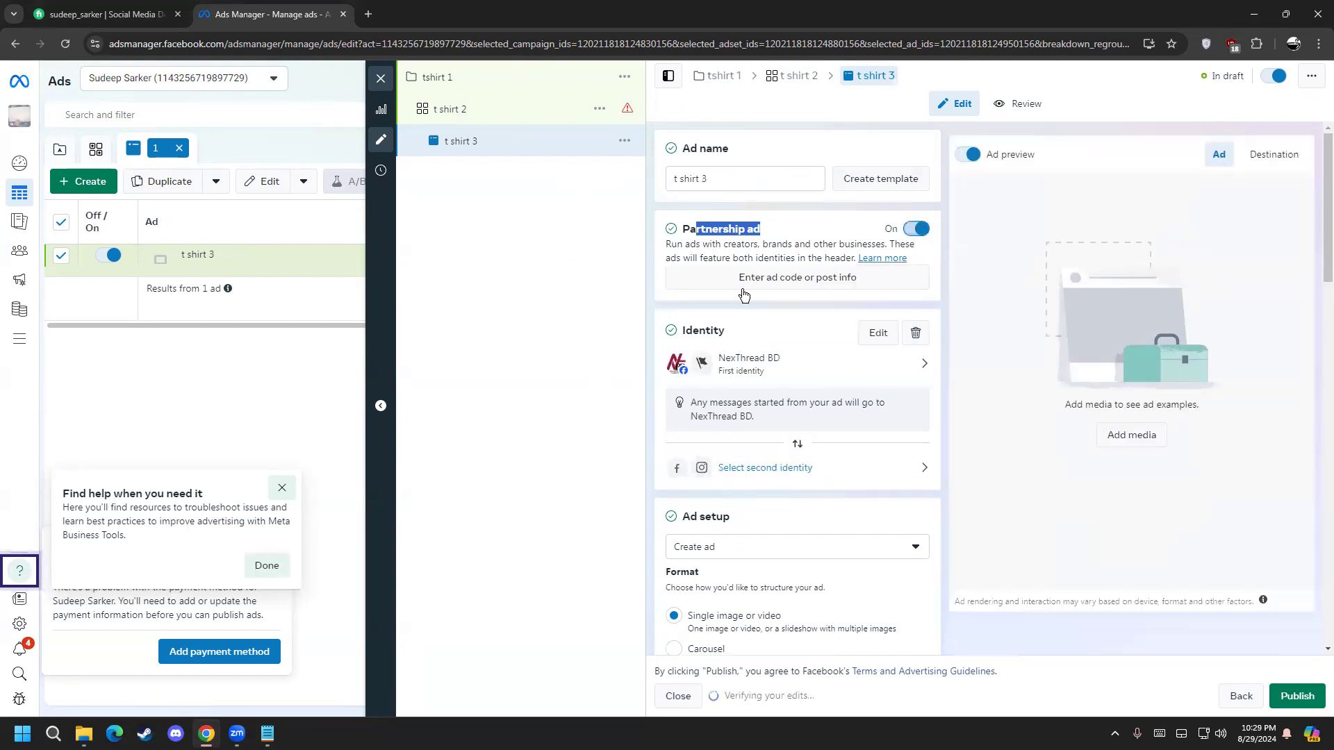
pyautogui.click(915, 229)
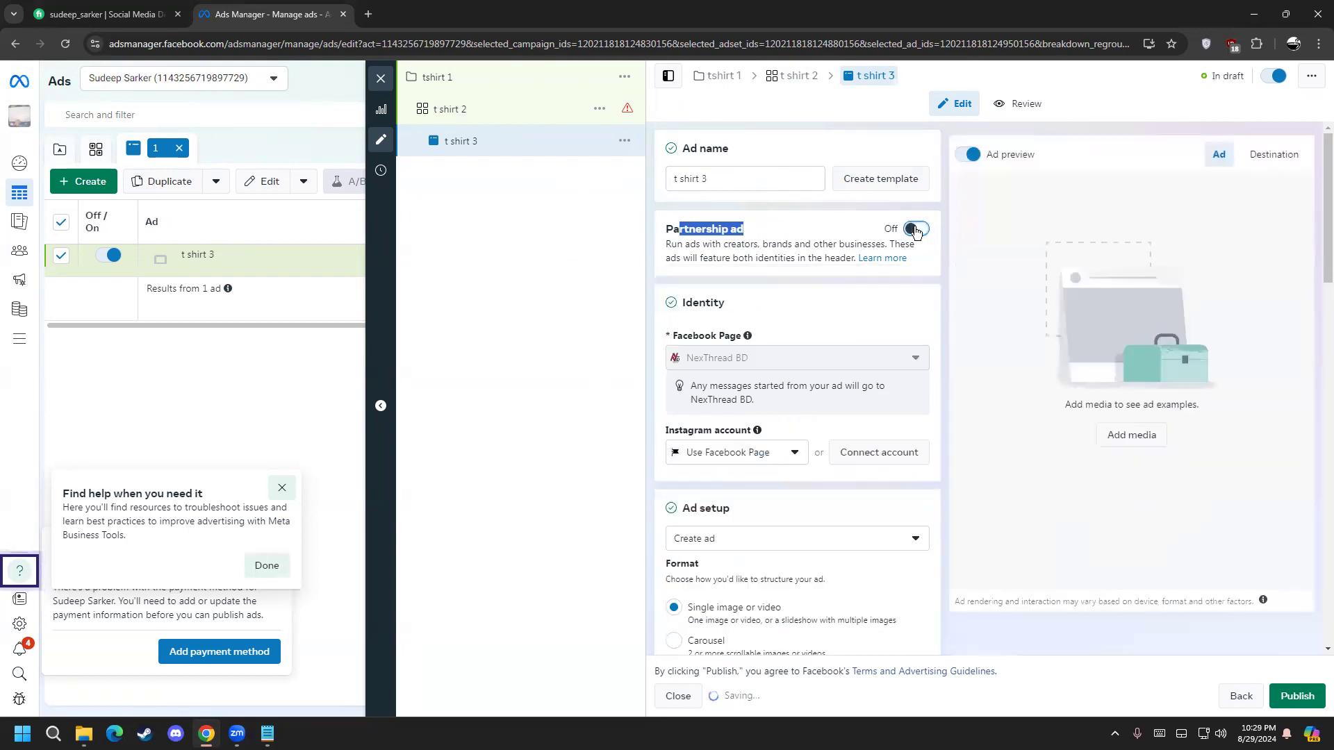
# Switch the ad setup to Use existing post and review the ad creative options it offers
pyautogui.scroll(-1, 649, 385)
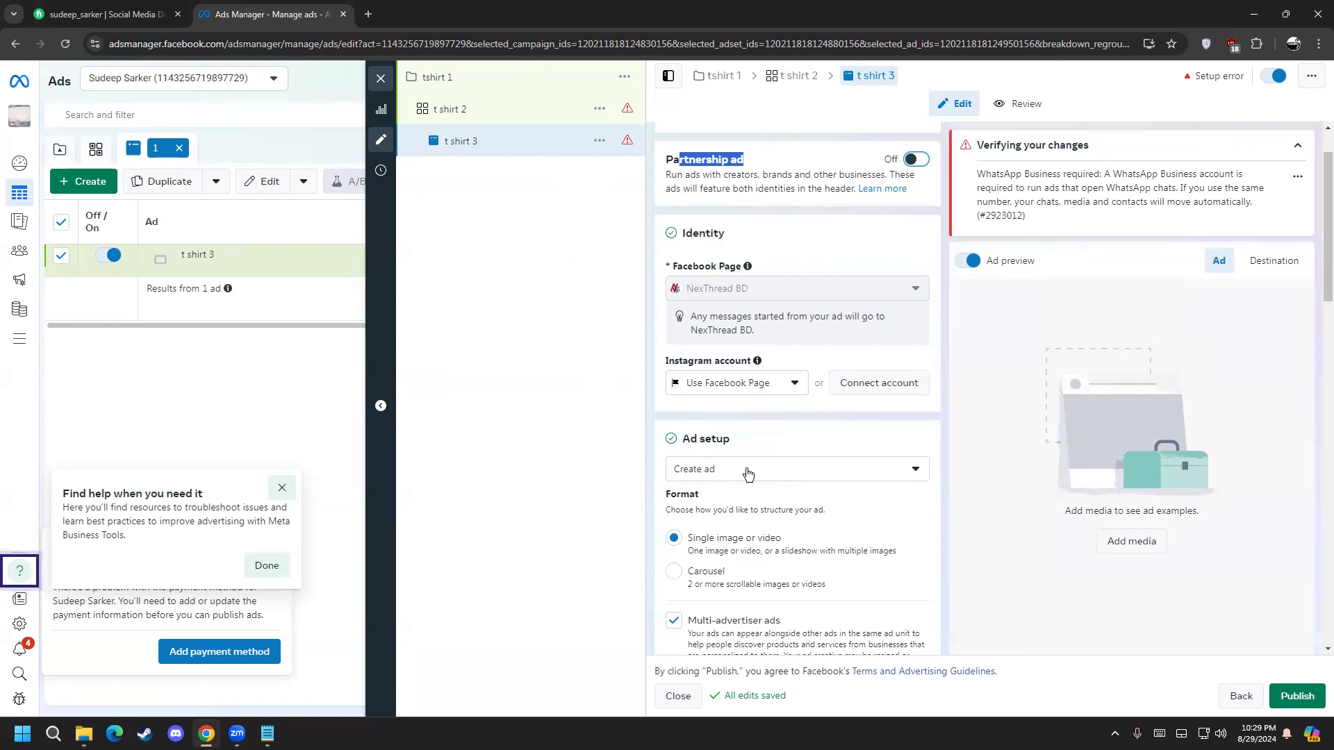
pyautogui.moveTo(1315, 276); pyautogui.dragTo(1315, 343)
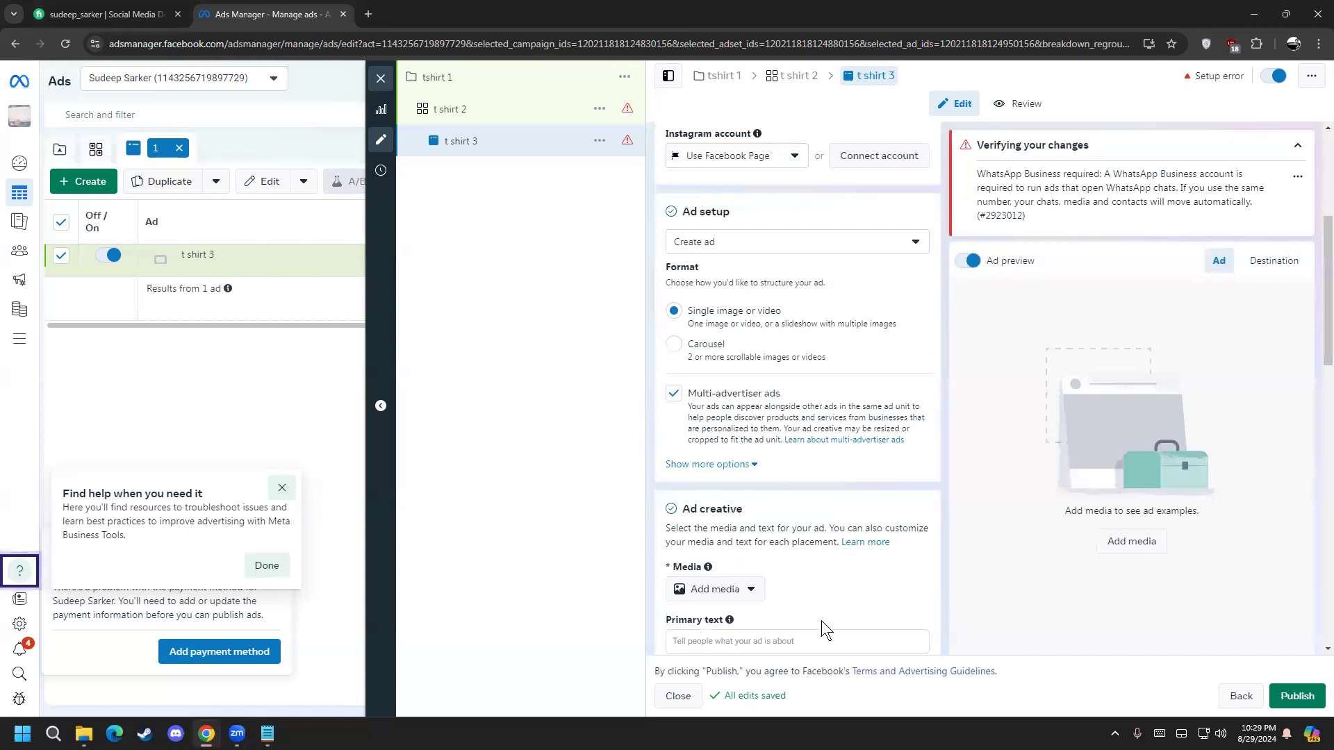
pyautogui.click(781, 245)
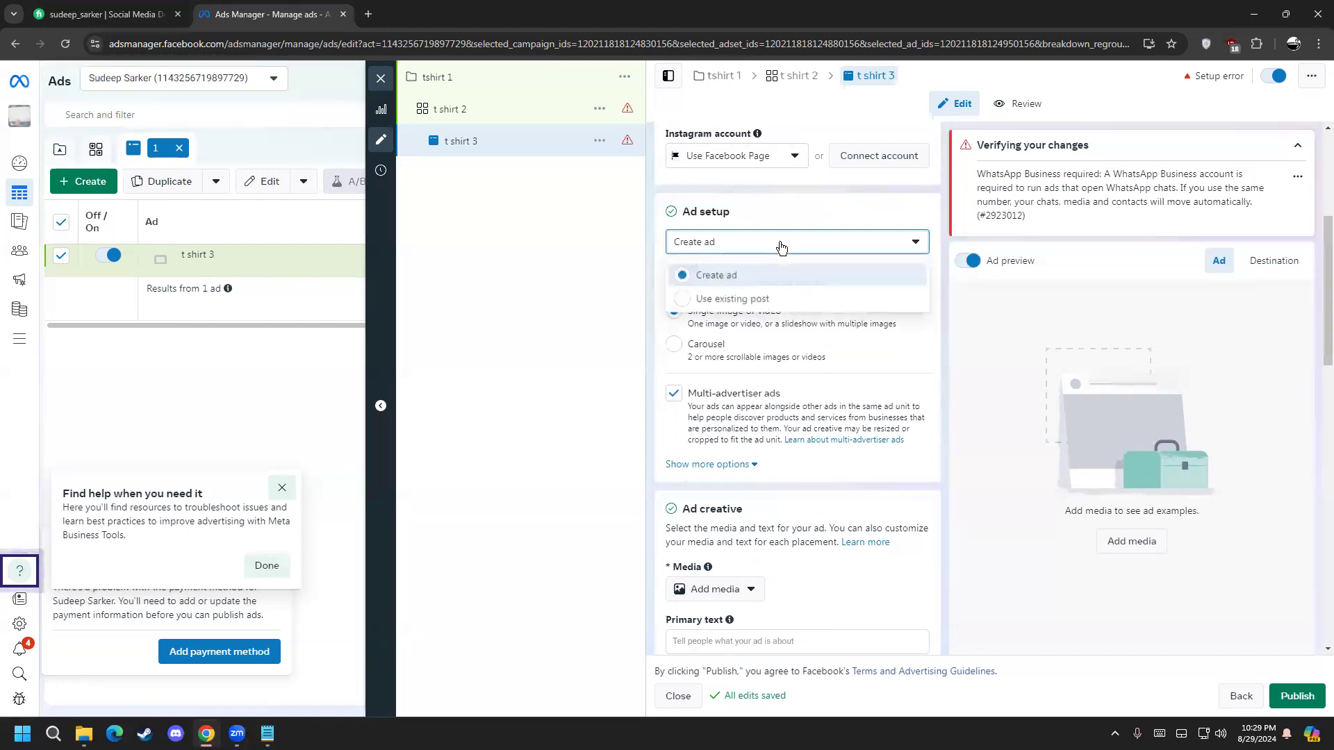
pyautogui.click(791, 300)
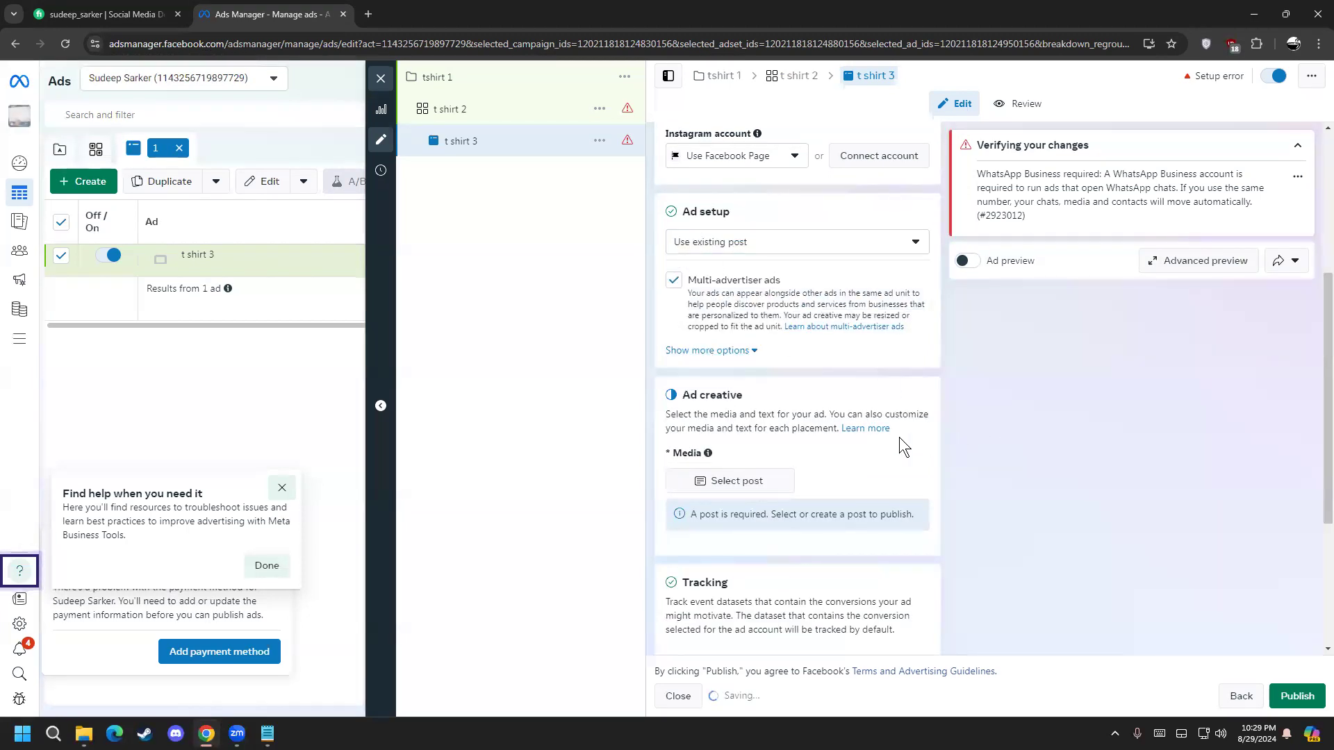
pyautogui.scroll(-2, 899, 438)
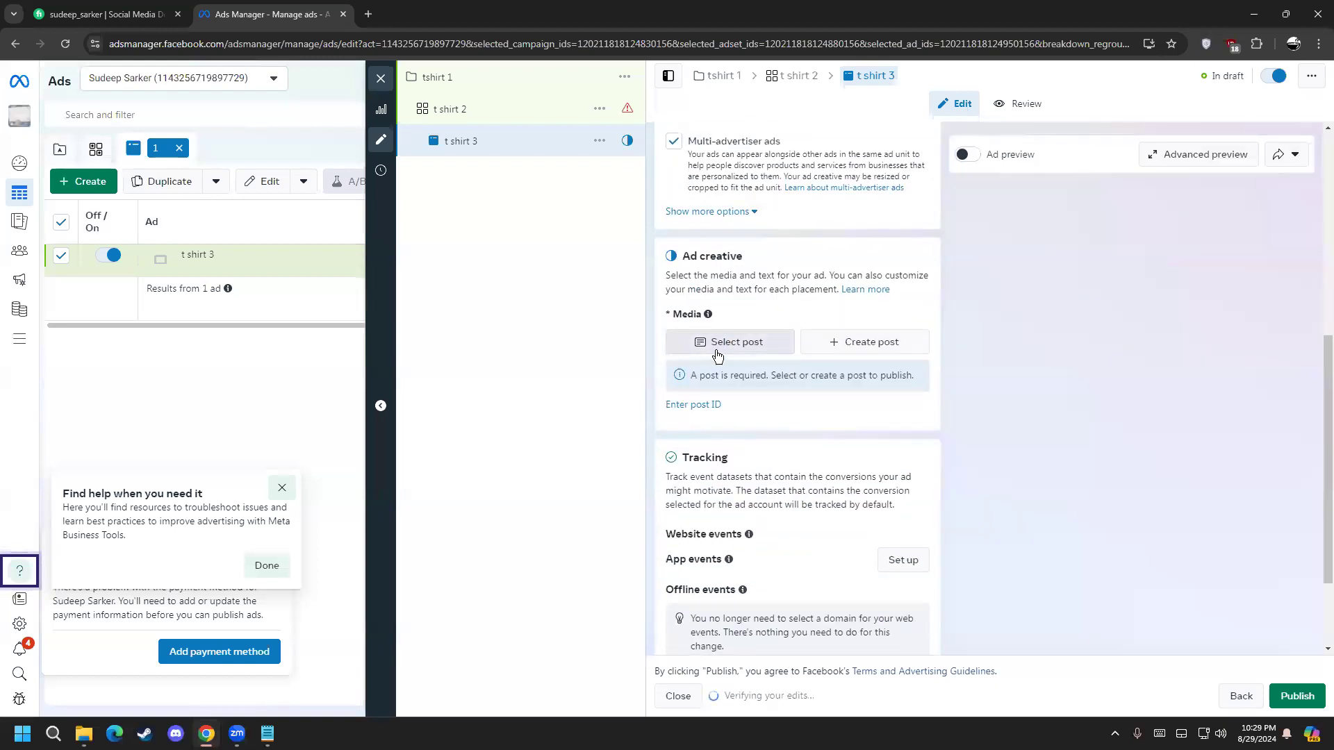
pyautogui.scroll(4, 660, 362)
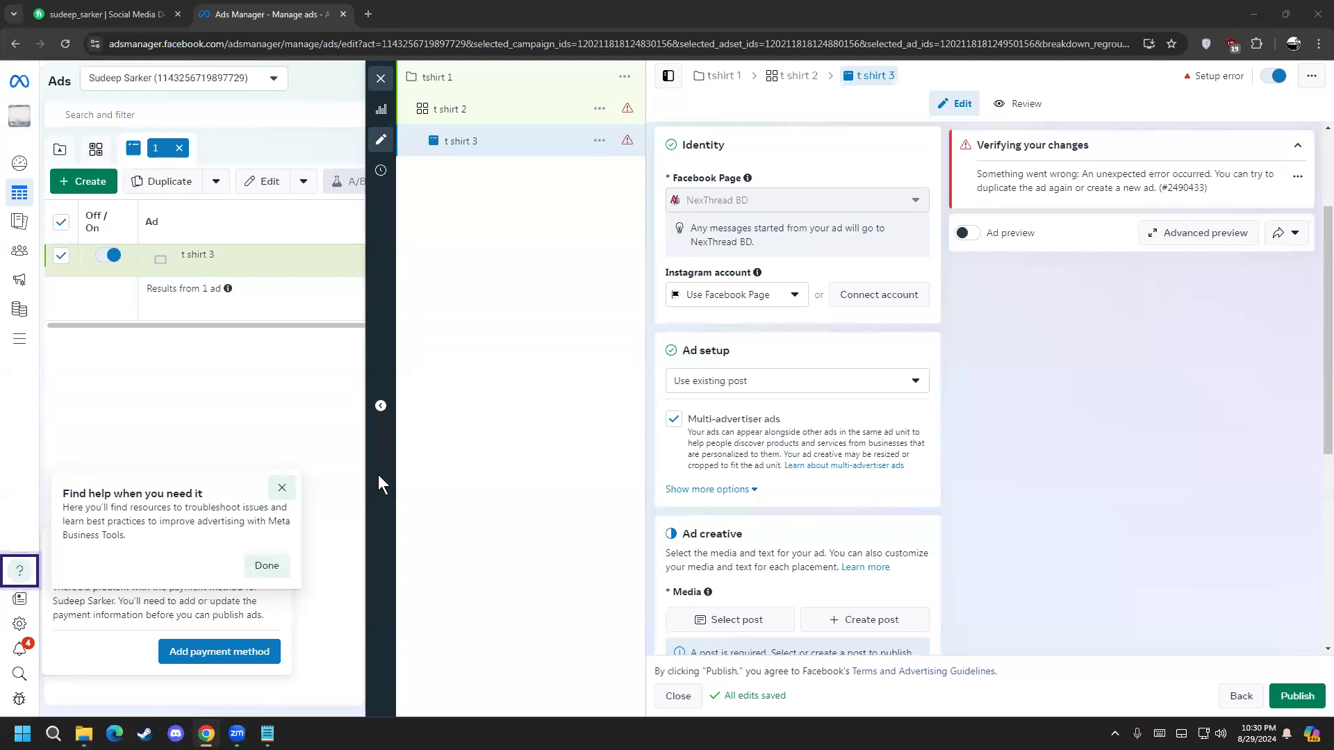
# Keep Use existing post selected, view the page's published Facebook posts, and close the list without choosing one
pyautogui.click(695, 391)
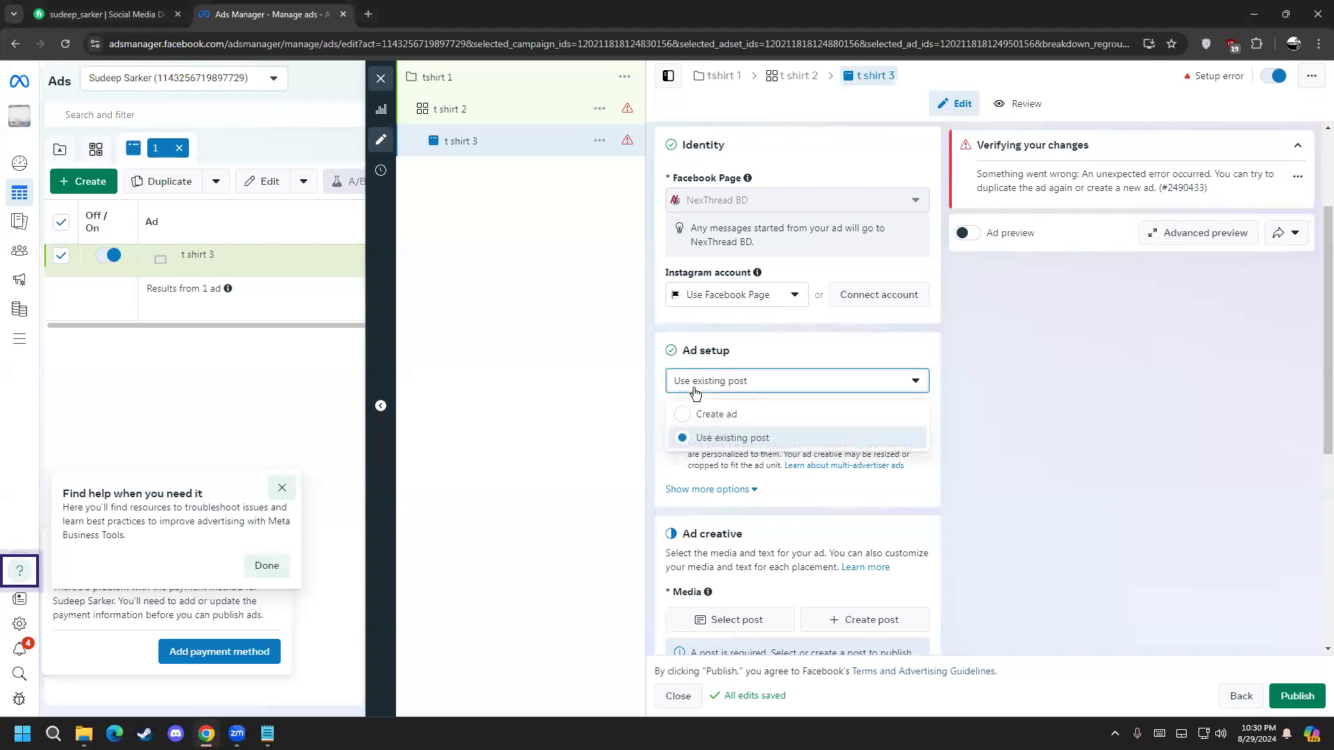
pyautogui.click(726, 439)
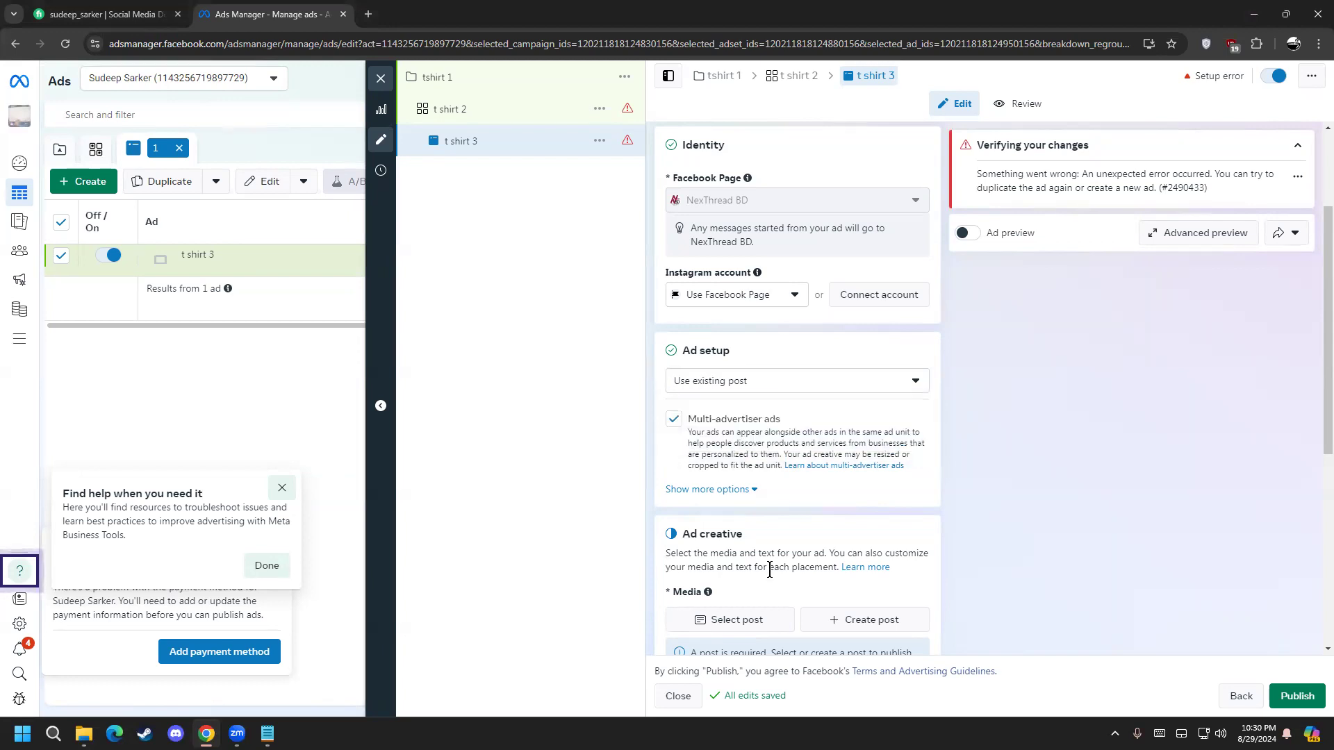
pyautogui.click(723, 625)
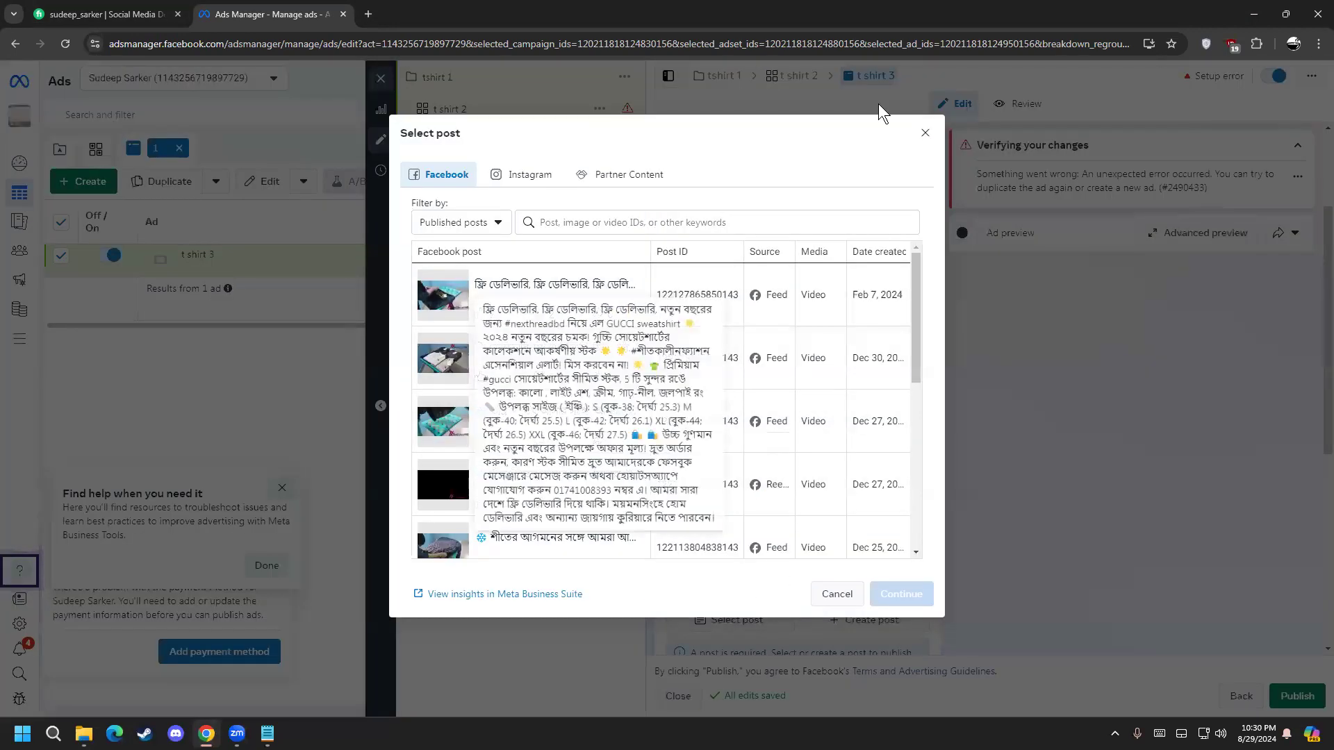
pyautogui.click(927, 135)
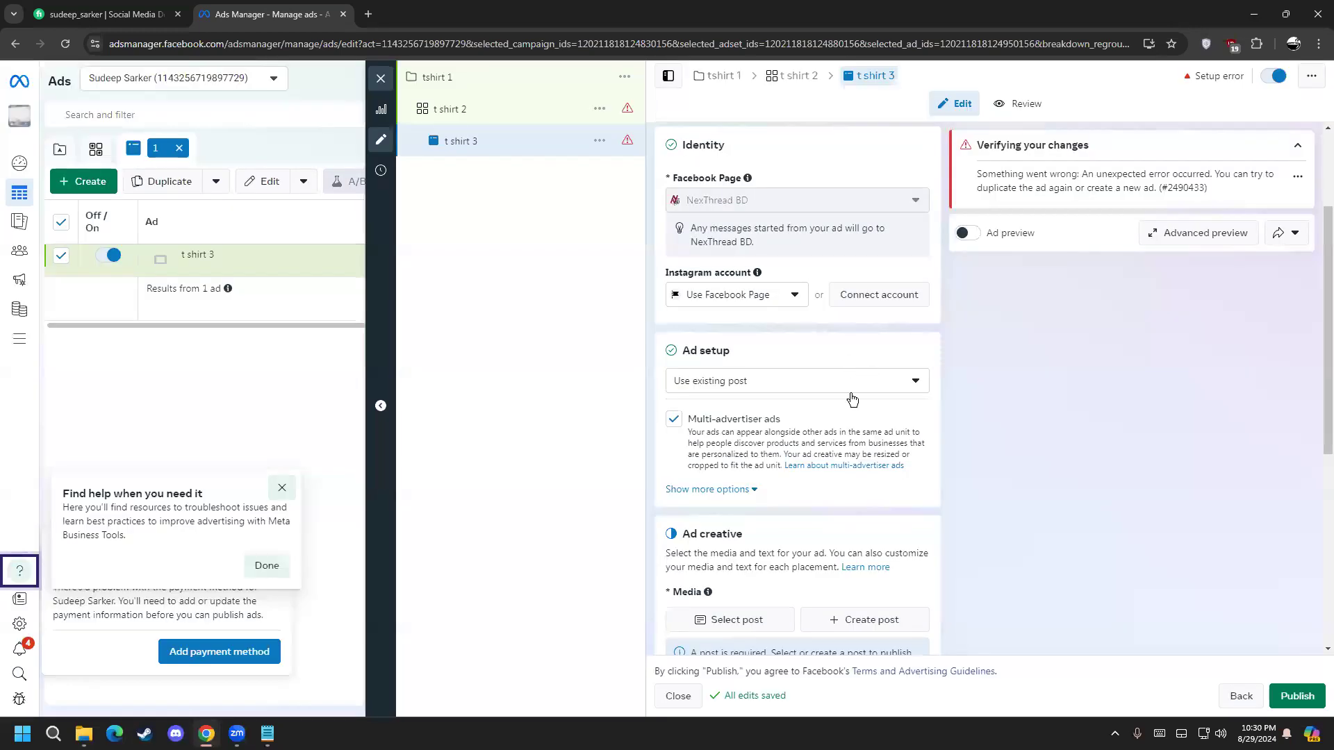
# Set the ad setup to Create ad with the Single image or video format
pyautogui.click(756, 381)
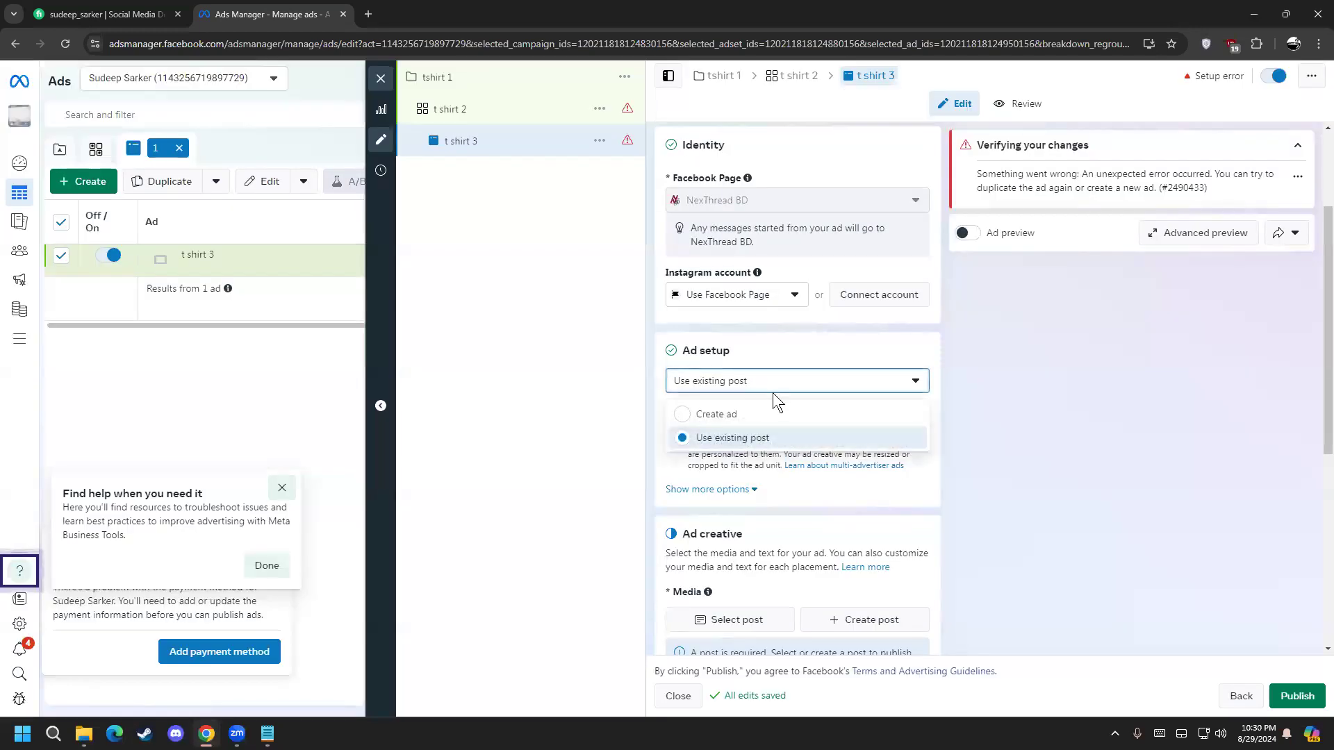
pyautogui.click(739, 415)
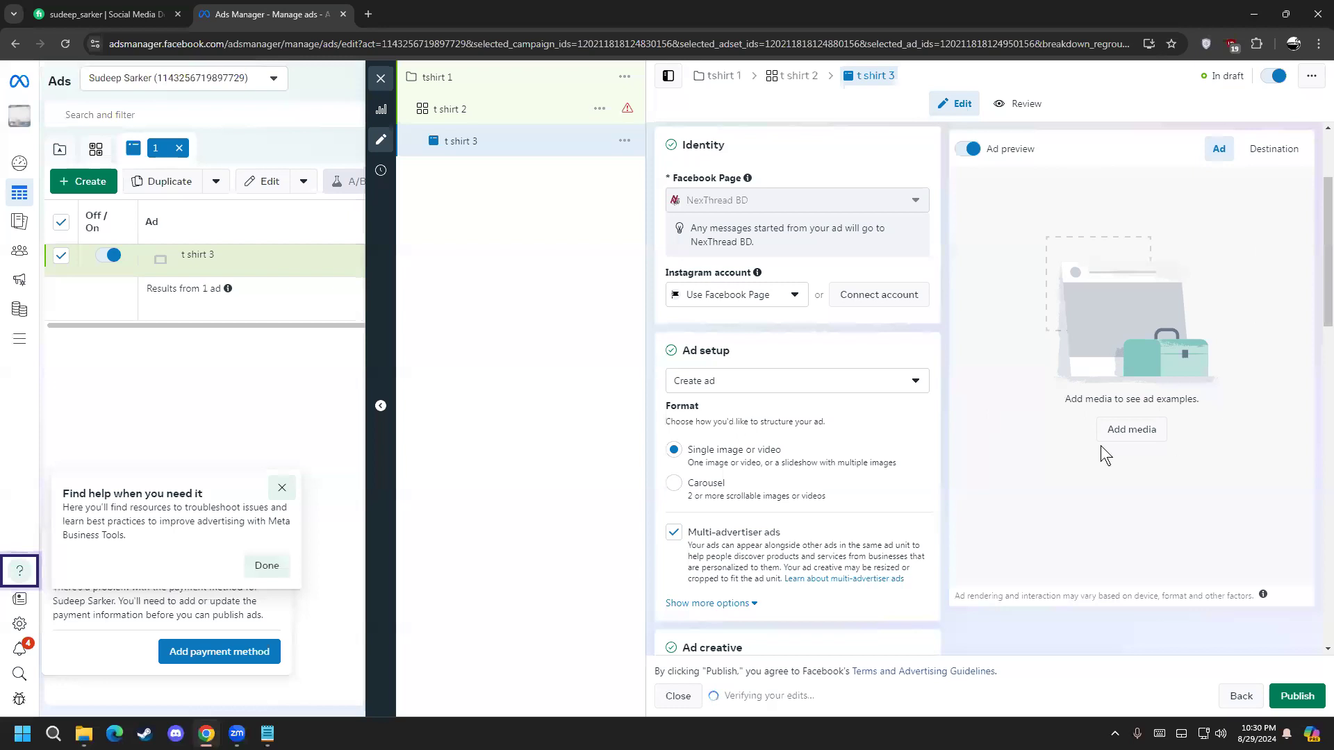
pyautogui.scroll(-2, 1315, 298)
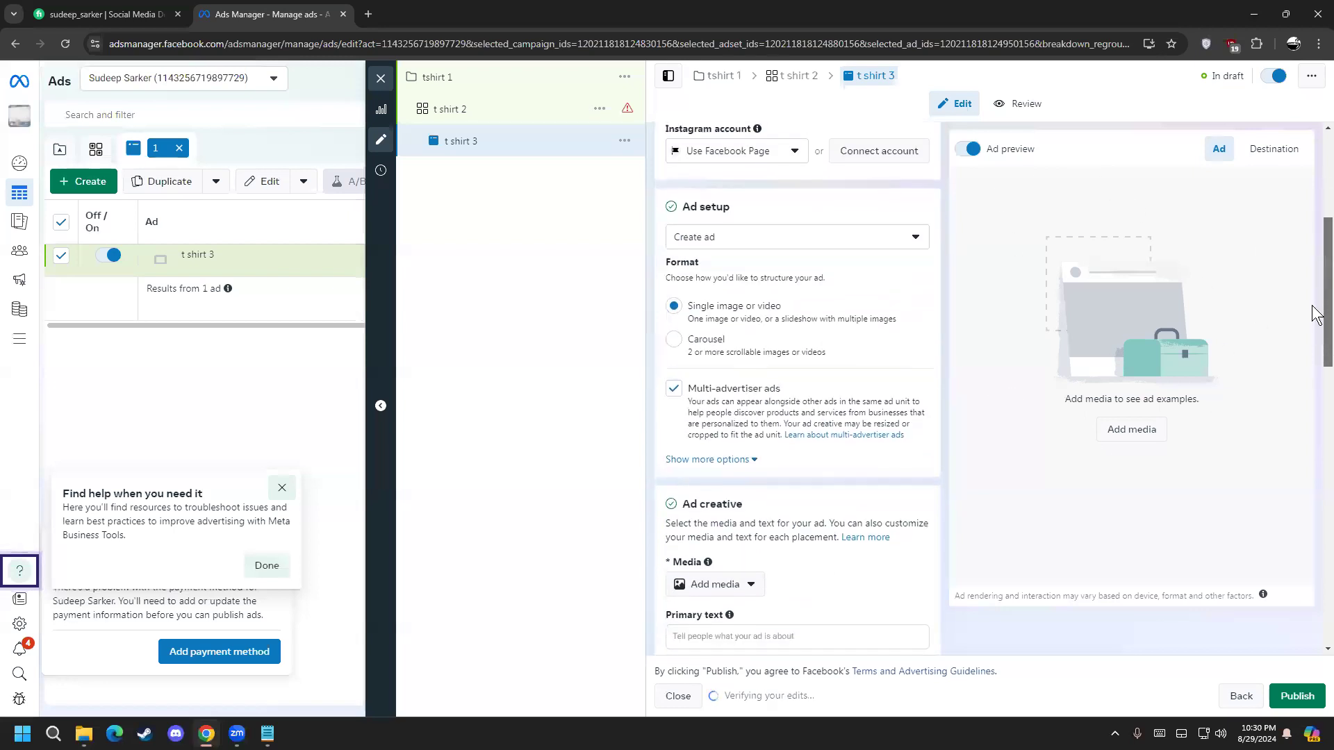
pyautogui.scroll(-1, 1313, 313)
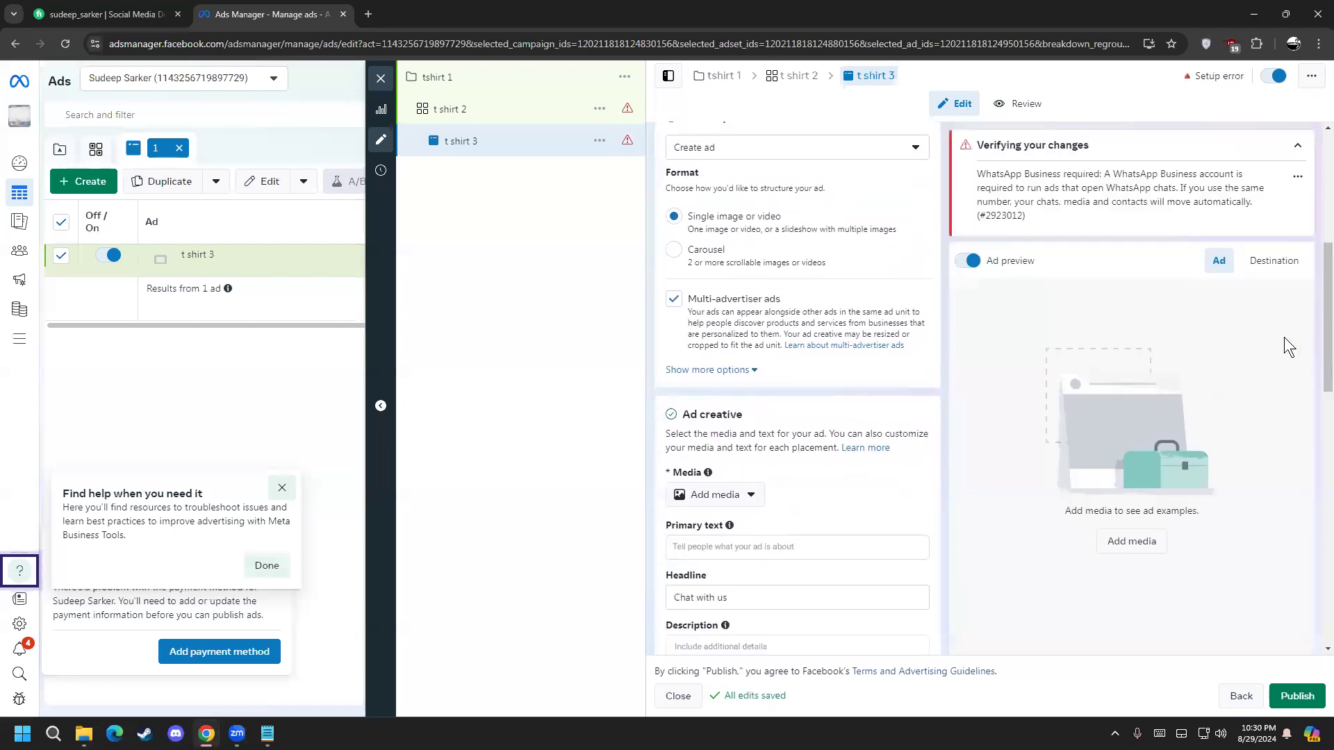
pyautogui.click(778, 229)
pyautogui.scroll(-4, 1319, 341)
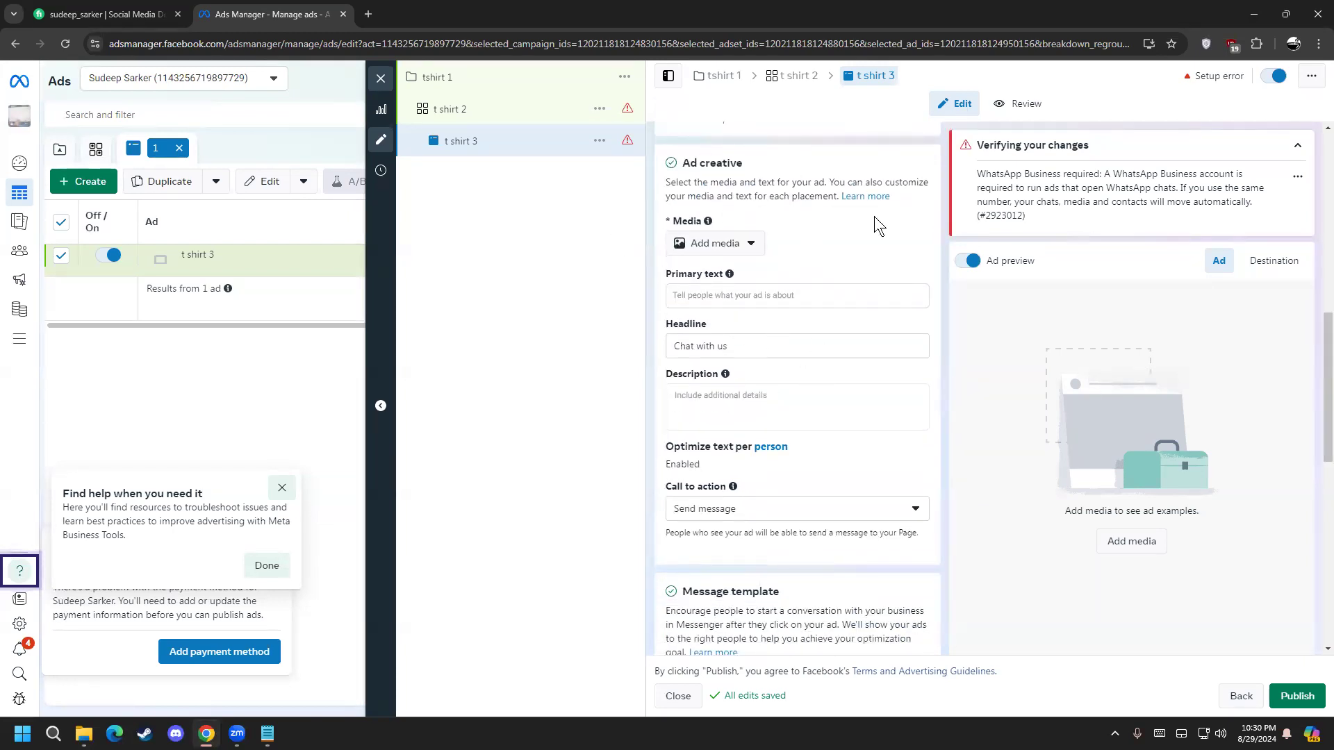
# Add the 940 × 788 t-shirt image from the account images as the ad's media and proceed to cropping
pyautogui.click(702, 247)
pyautogui.click(715, 288)
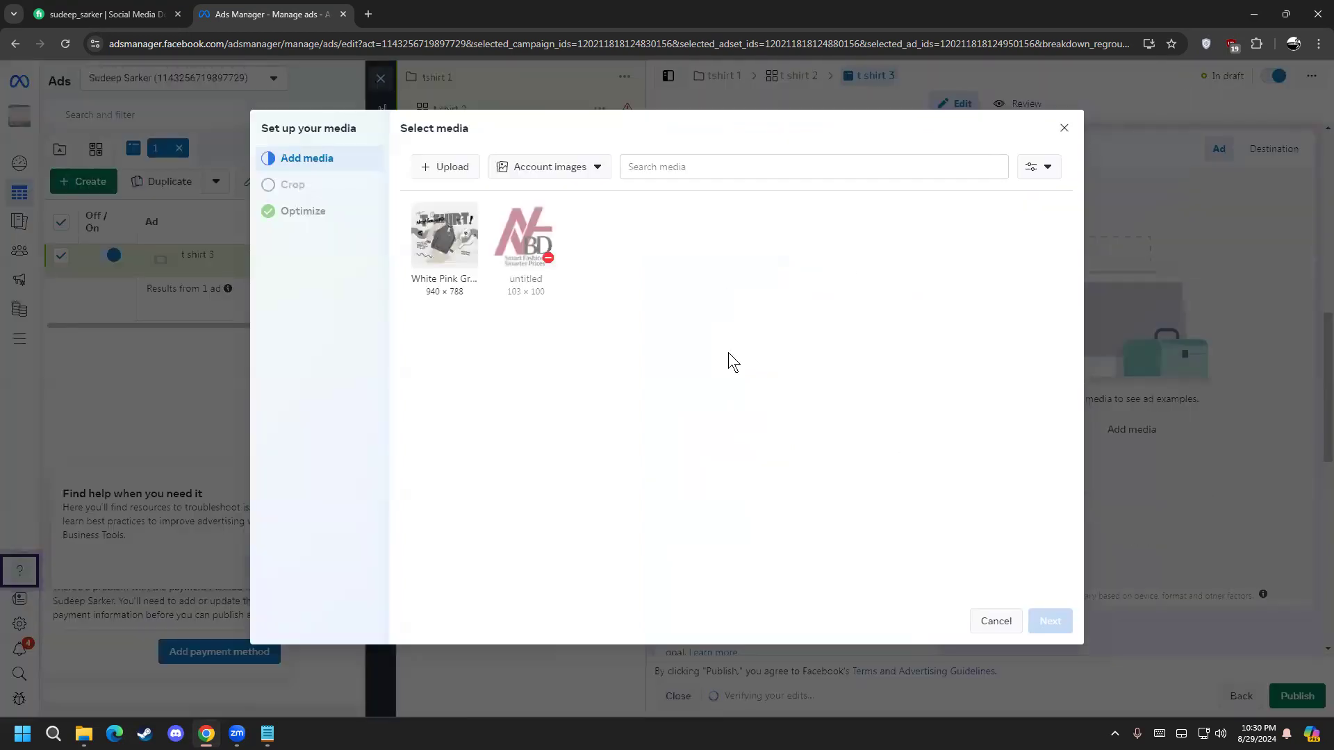
pyautogui.click(439, 251)
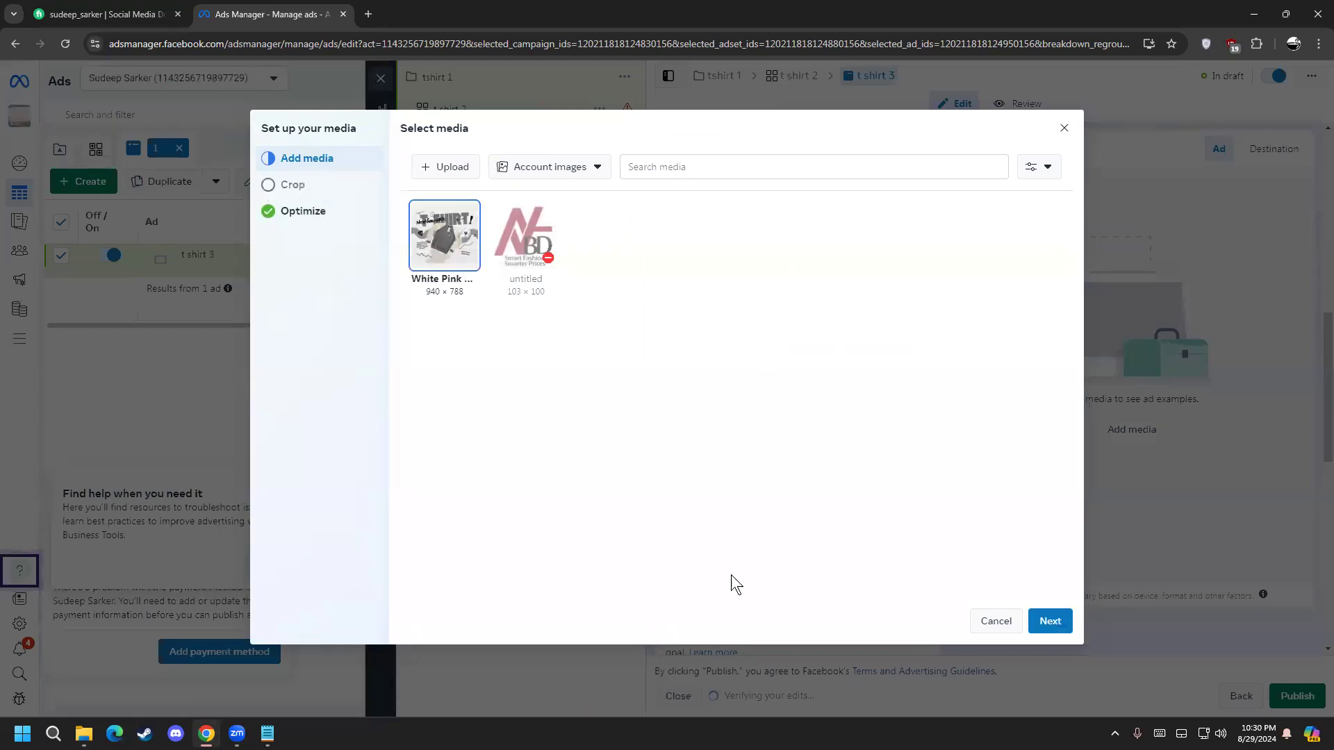
pyautogui.click(1042, 616)
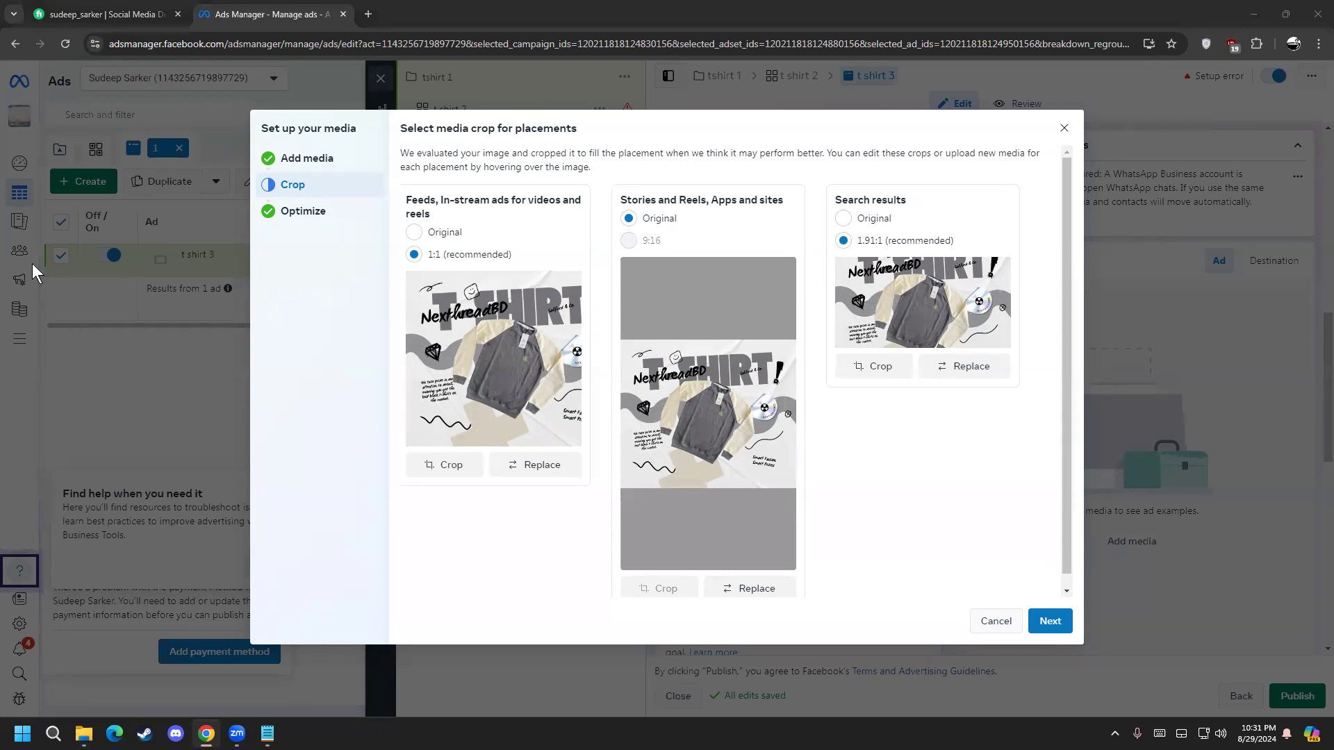
# Keep the Search results crop at 1.91:1 (recommended) and finish the media setup with the creative enhancements left off
pyautogui.moveTo(455, 201); pyautogui.dragTo(784, 201)
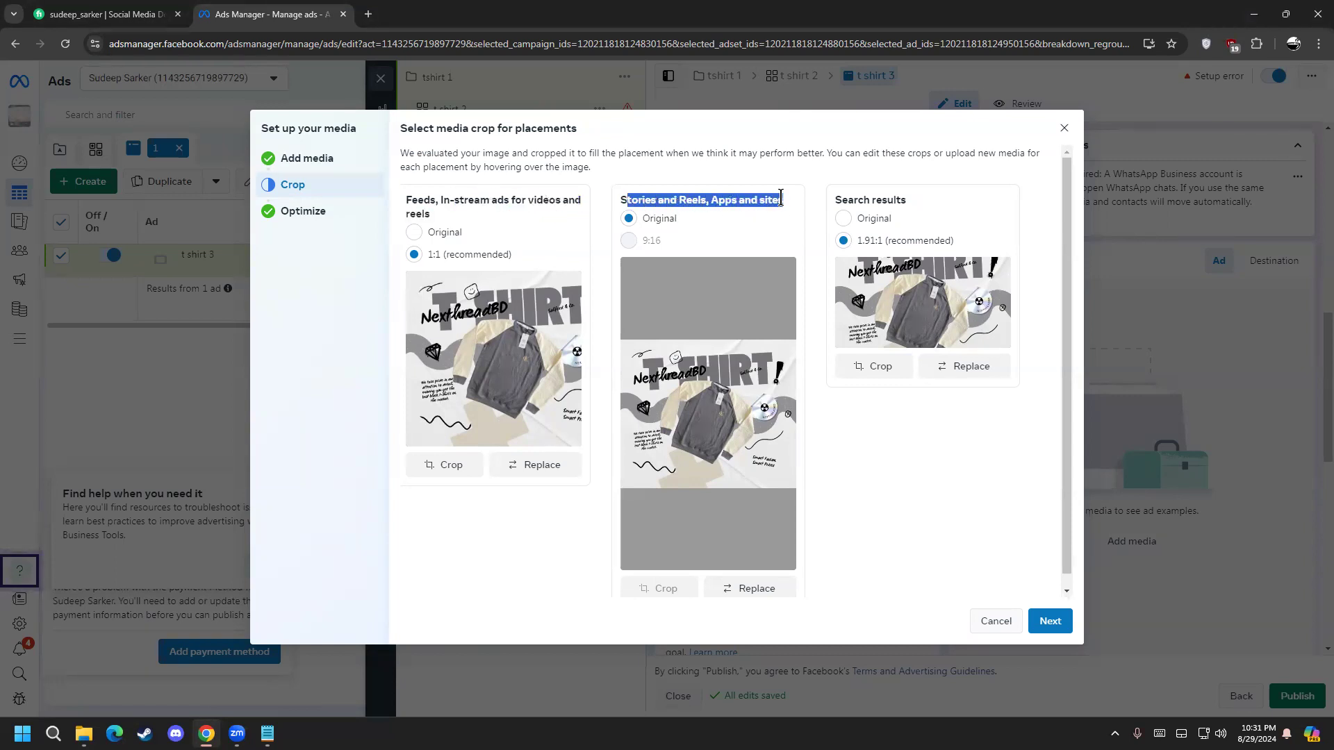
pyautogui.moveTo(876, 194); pyautogui.dragTo(915, 197)
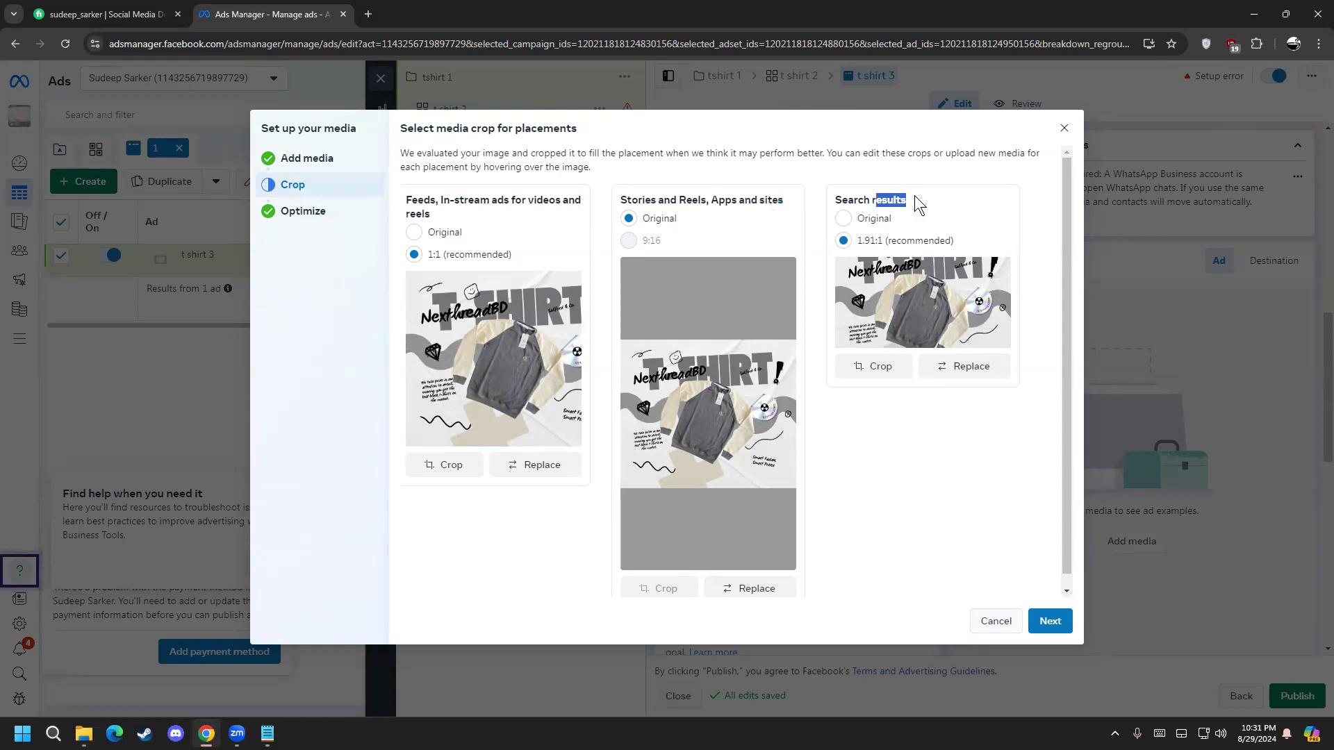
pyautogui.click(842, 220)
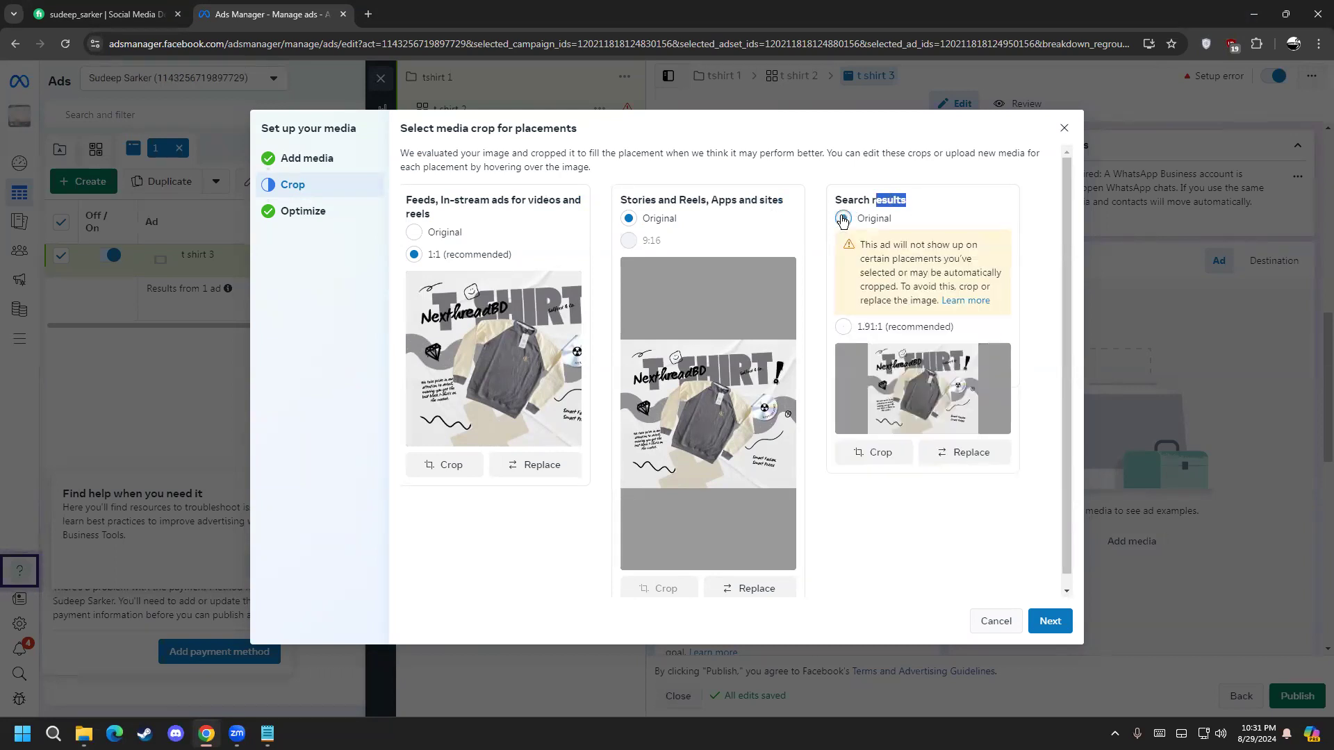
pyautogui.click(843, 327)
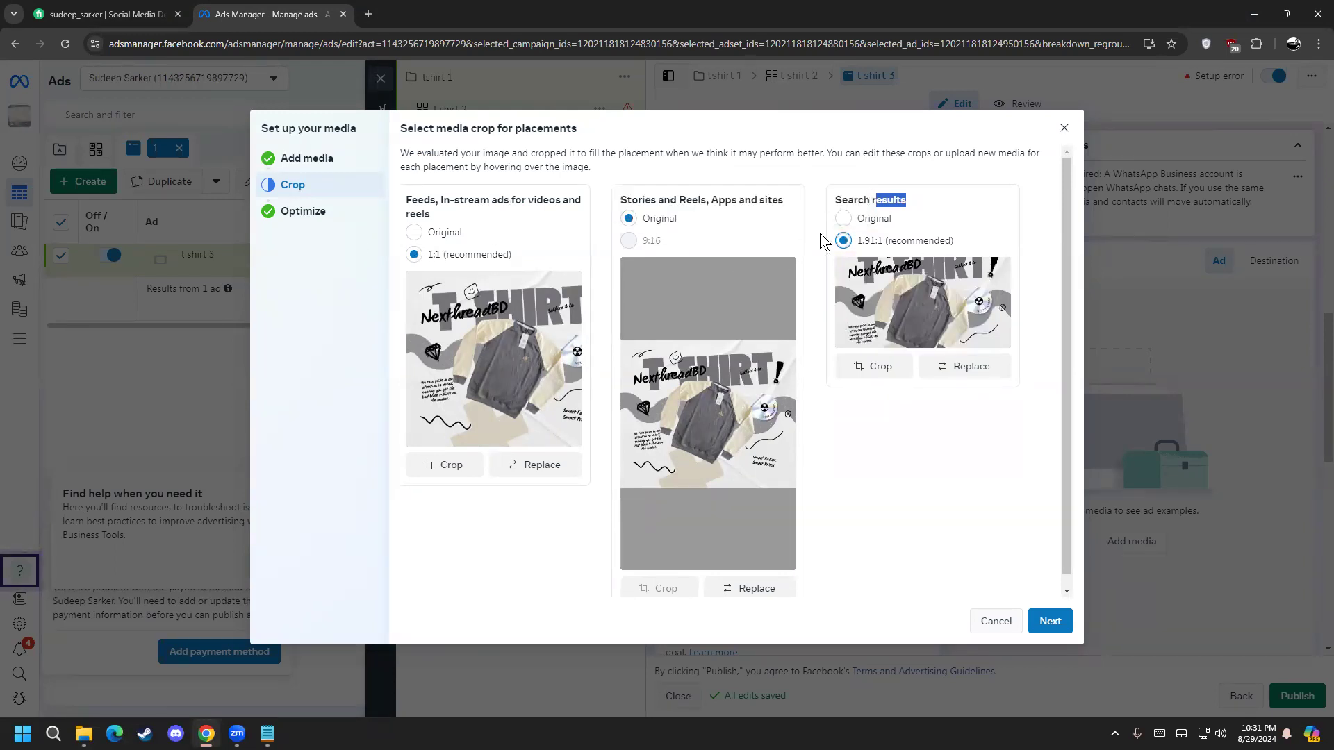
pyautogui.click(1050, 621)
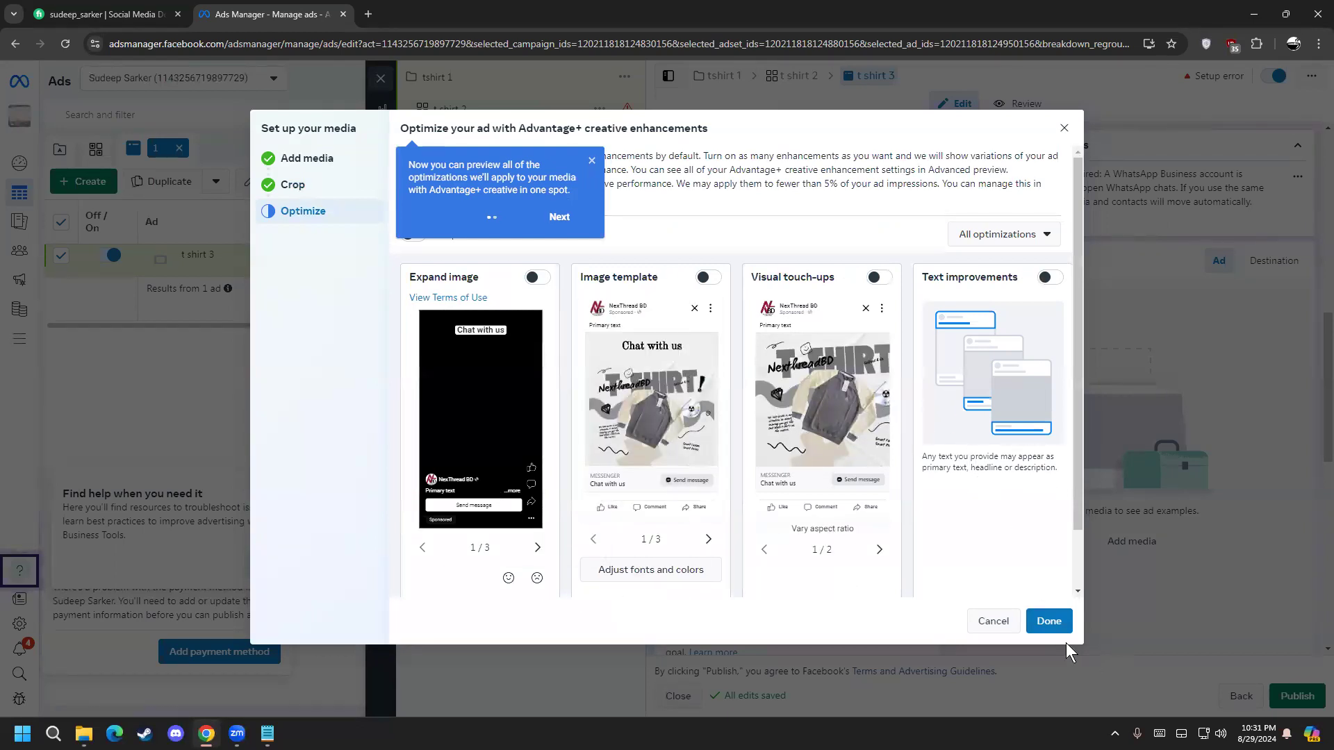
pyautogui.click(1048, 621)
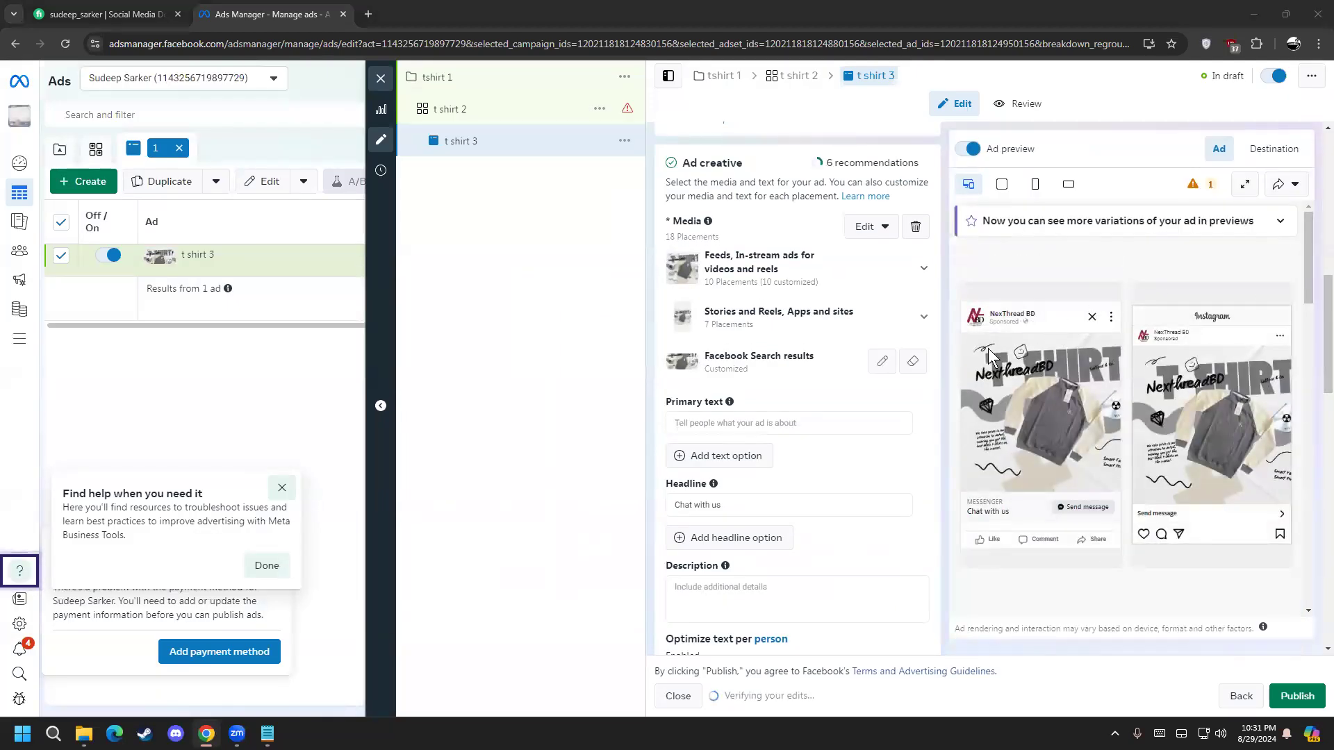
# Copy "GUCCI sweatshirt" from the product note in Notepad and paste it as the ad's primary text
pyautogui.click(708, 421)
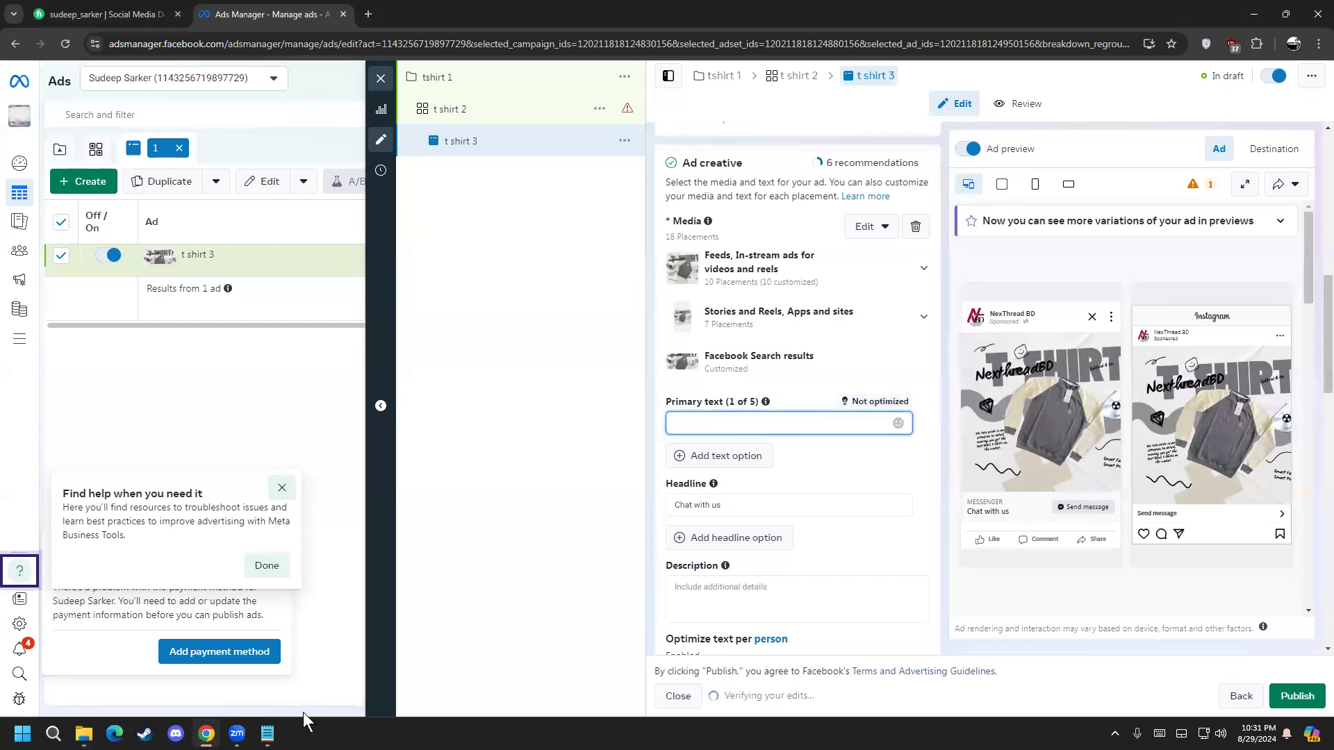
pyautogui.click(267, 732)
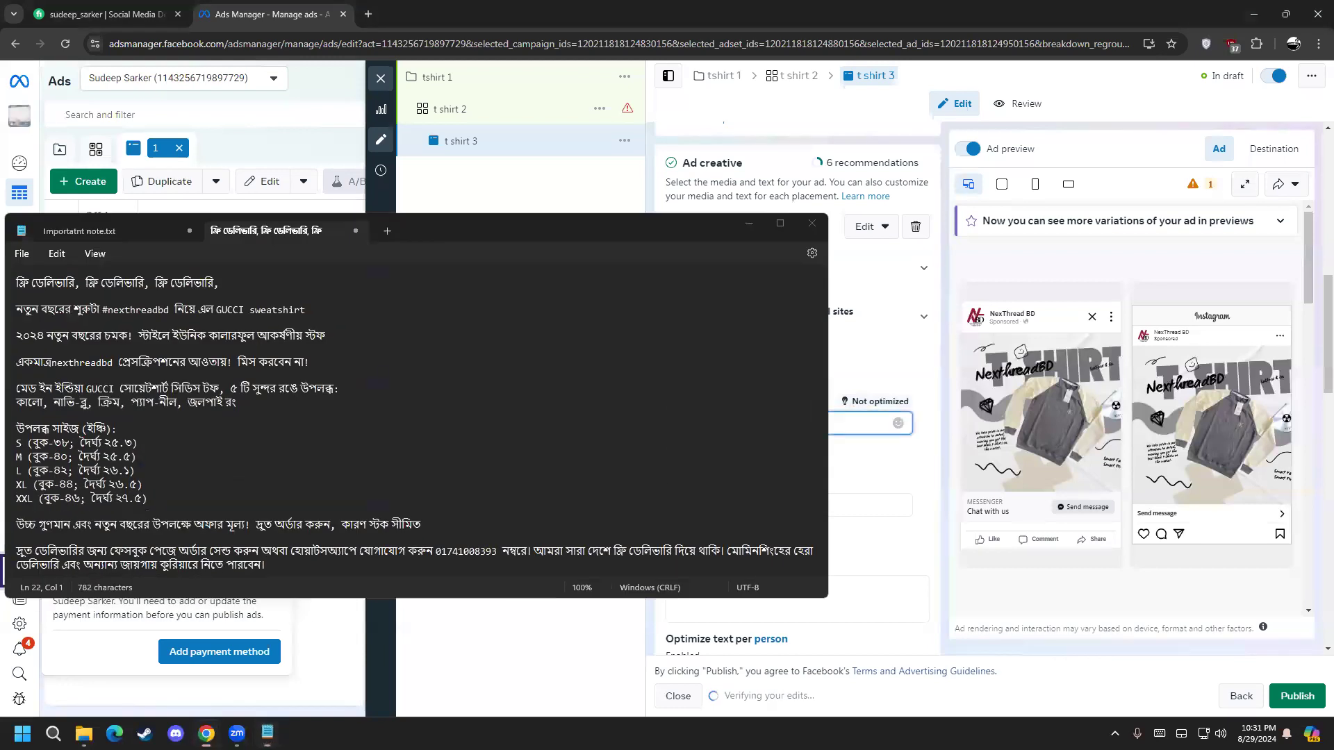
pyautogui.hotkey('alt', 'Tab')
pyautogui.hotkey('alt', 'Tab')
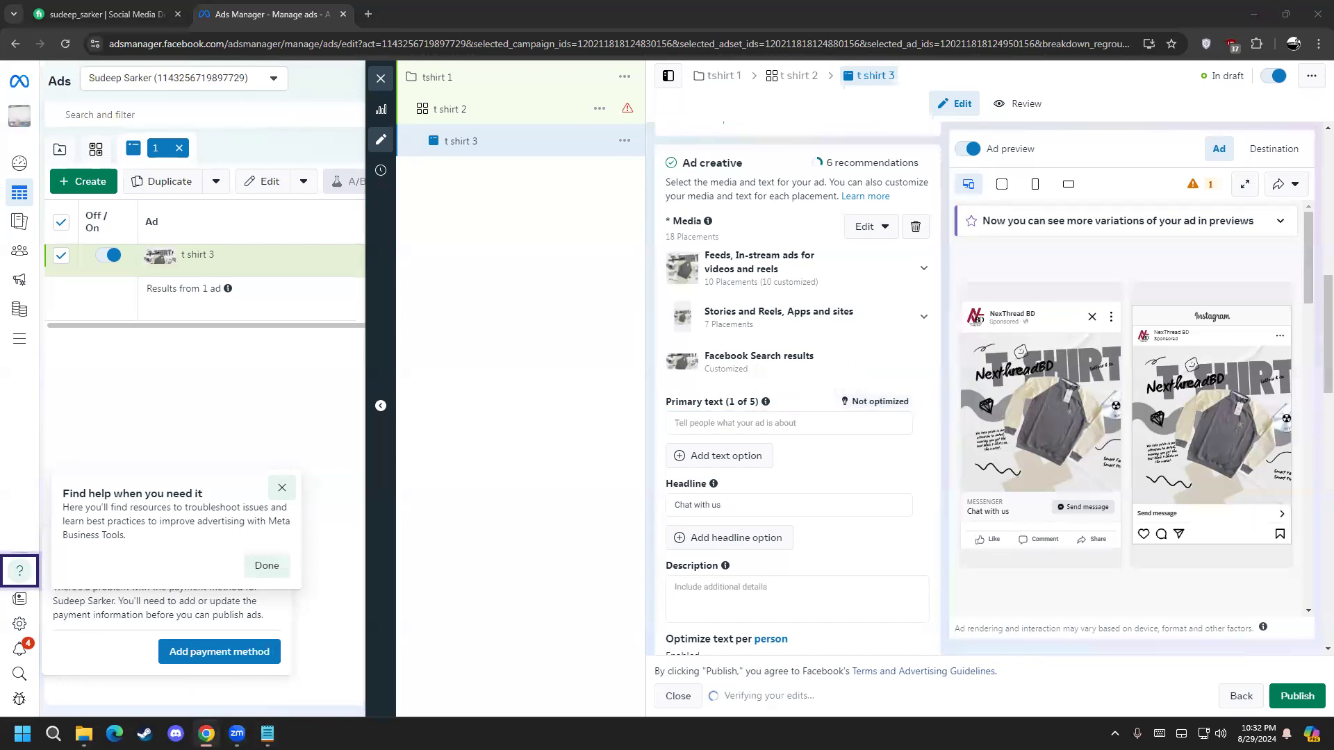
pyautogui.hotkey('alt', 'Tab')
pyautogui.hotkey('alt', 'Tab')
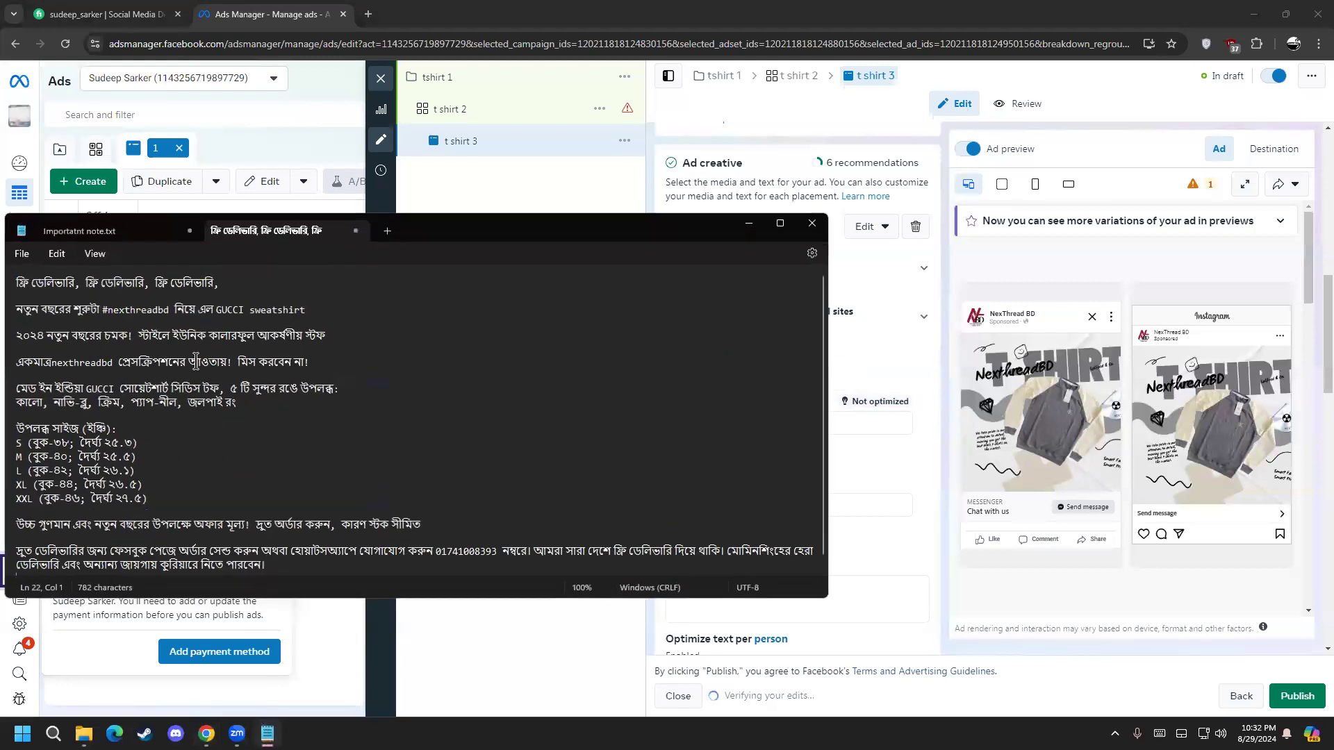
pyautogui.moveTo(324, 310); pyautogui.dragTo(215, 320)
pyautogui.hotkey('ctrl', 'c')
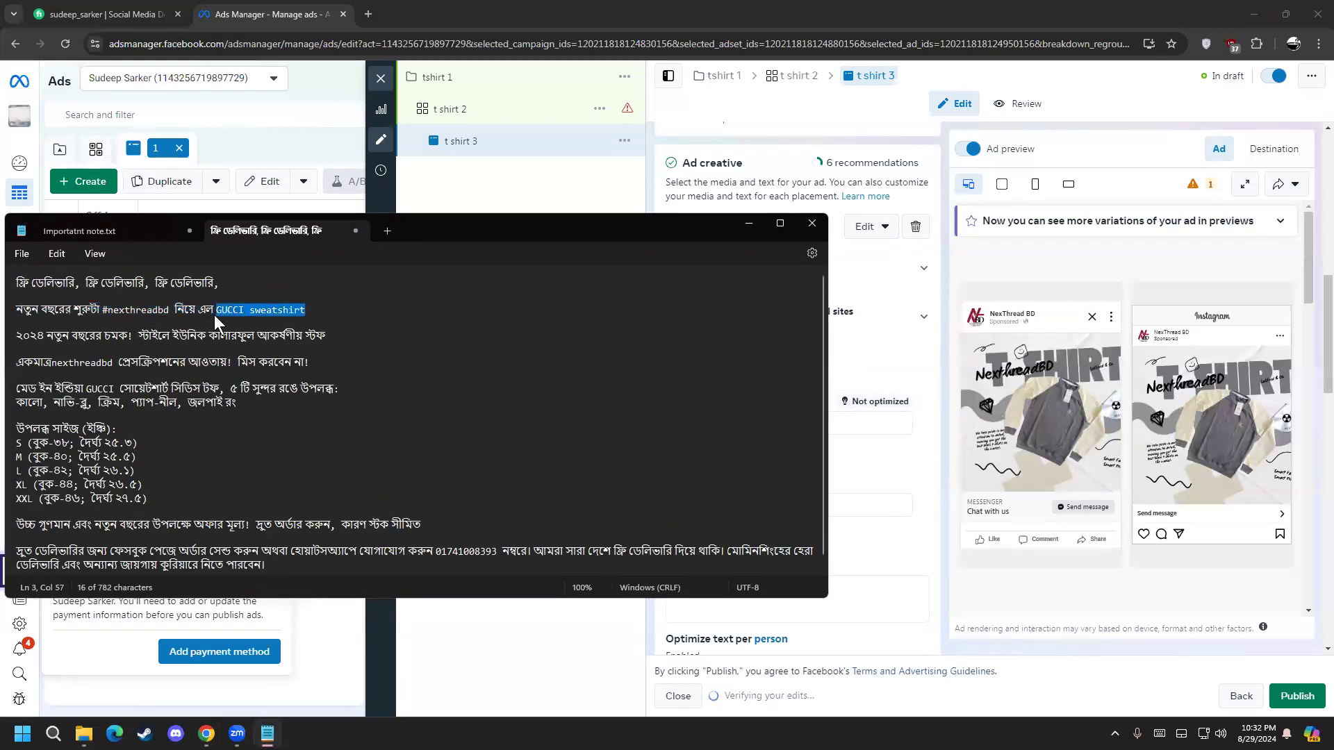
pyautogui.click(749, 226)
pyautogui.click(748, 425)
pyautogui.hotkey('ctrl', 'v')
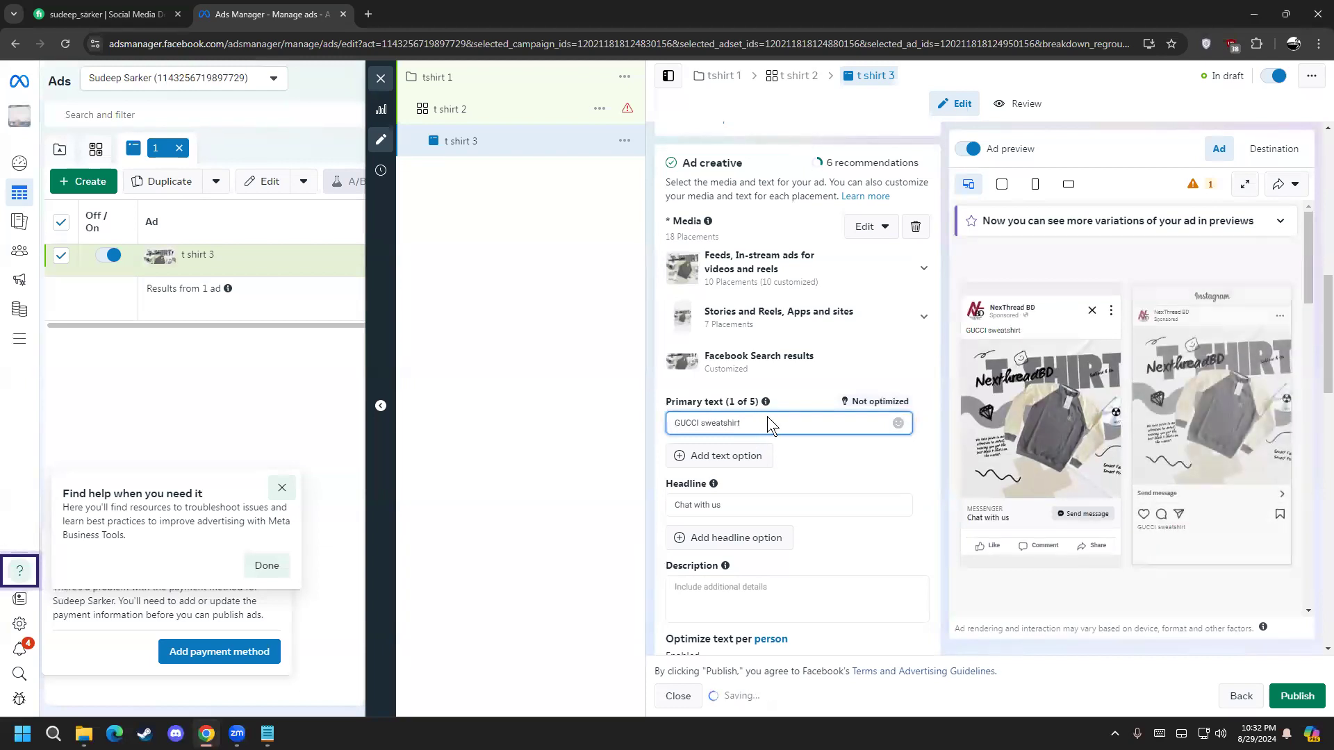
# Extend the primary text to read "Original GUCCI sweatshirt #gucchi"
pyautogui.write('#gucci')
pyautogui.write('i')
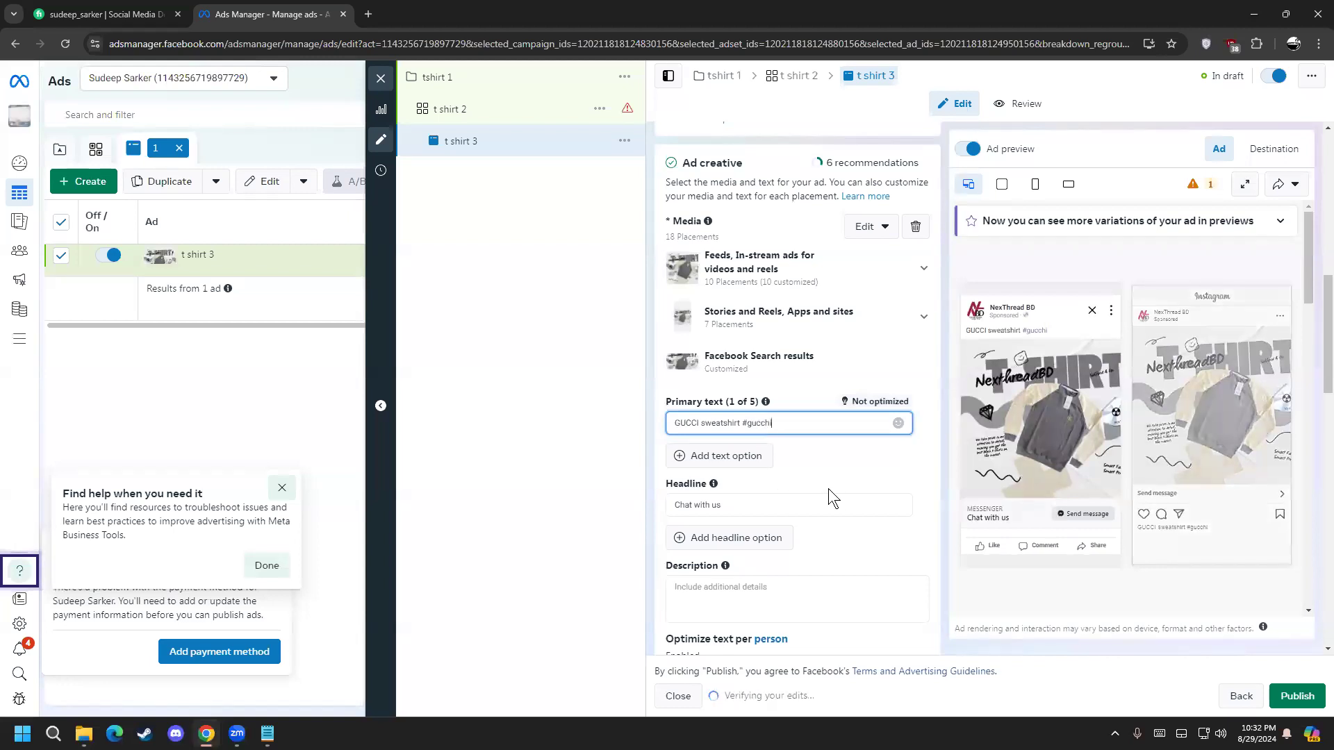
pyautogui.press('Home')
pyautogui.write('c')
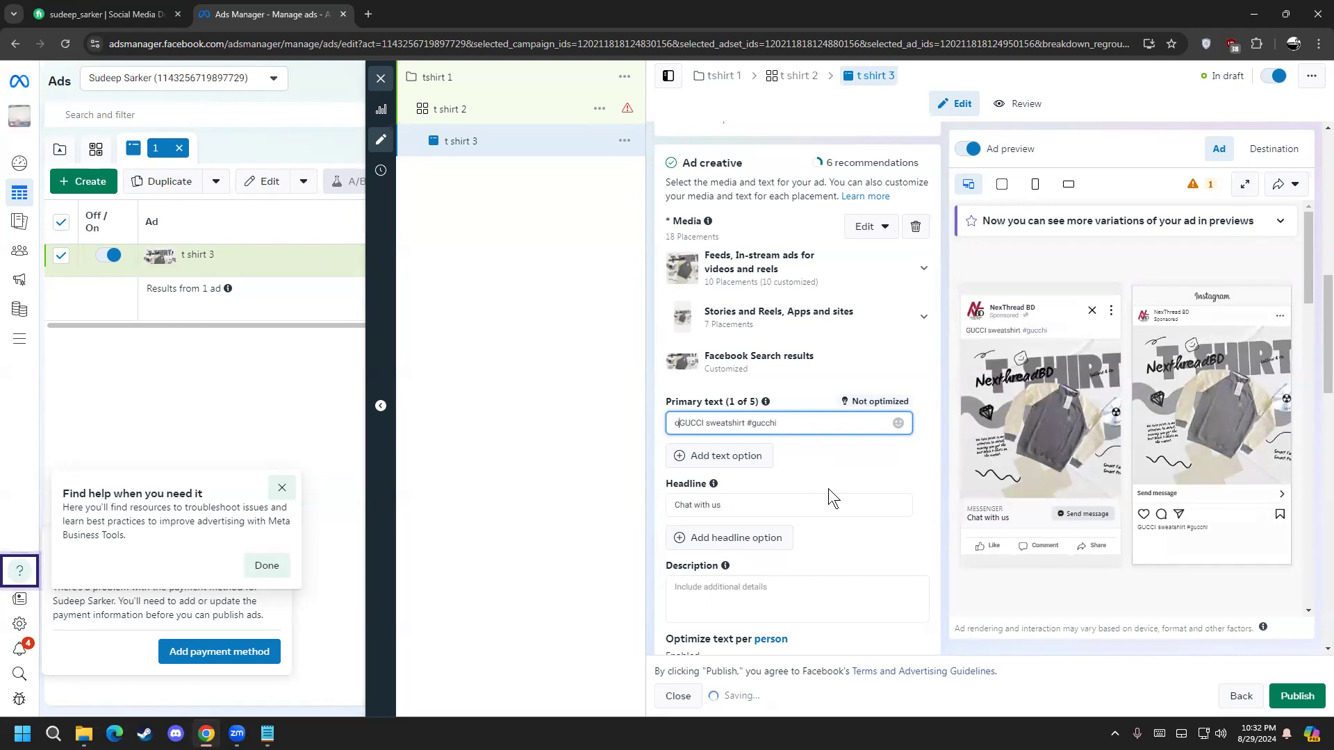
pyautogui.press('BackSpace')
pyautogui.write('Original')
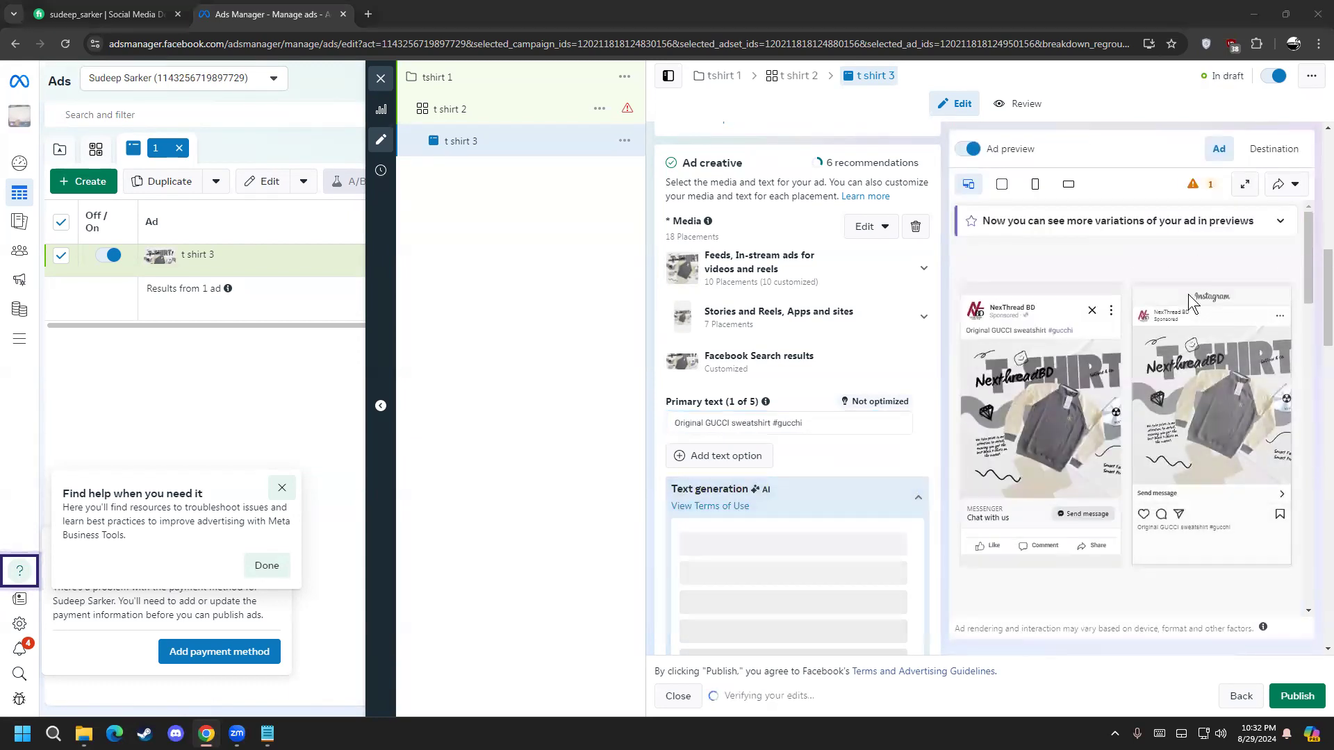
pyautogui.click(823, 424)
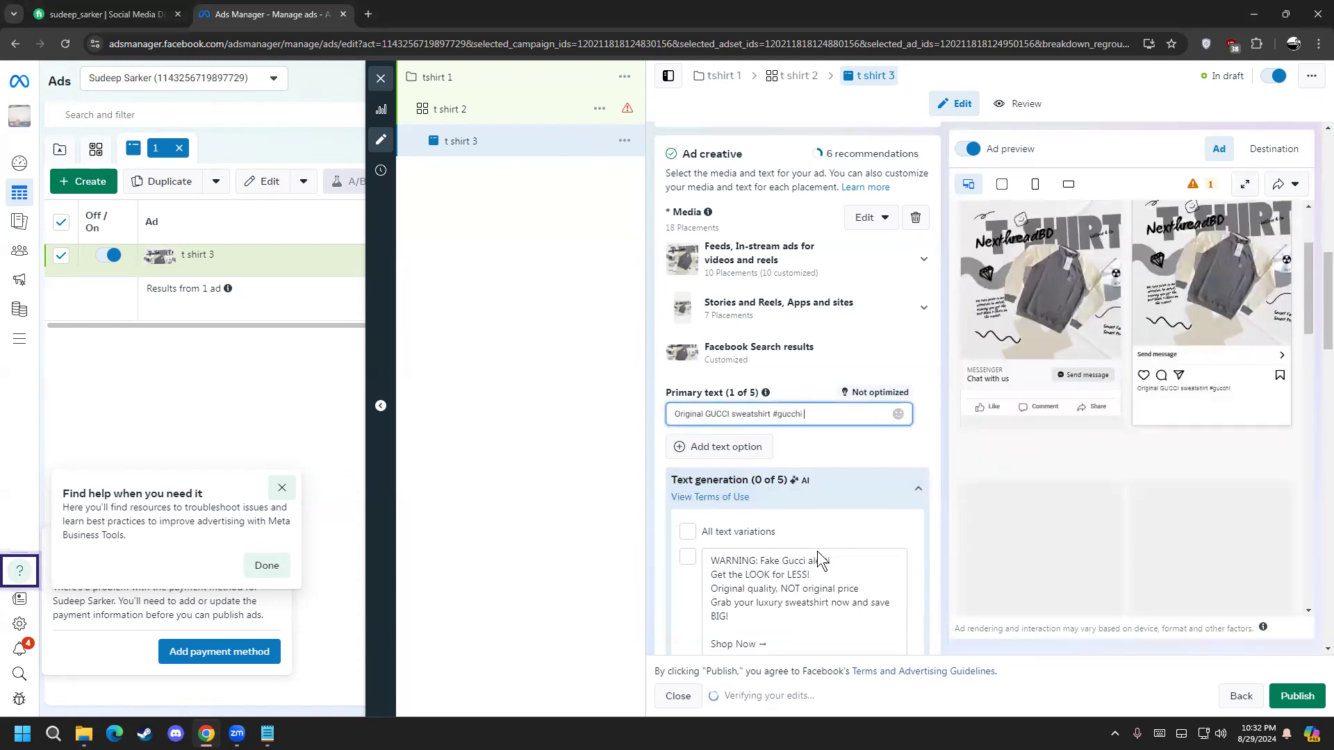
# Copy the entire Bengali product note from Notepad and paste it into the ad's Description
pyautogui.scroll(-3, 817, 552)
pyautogui.scroll(-1, 799, 472)
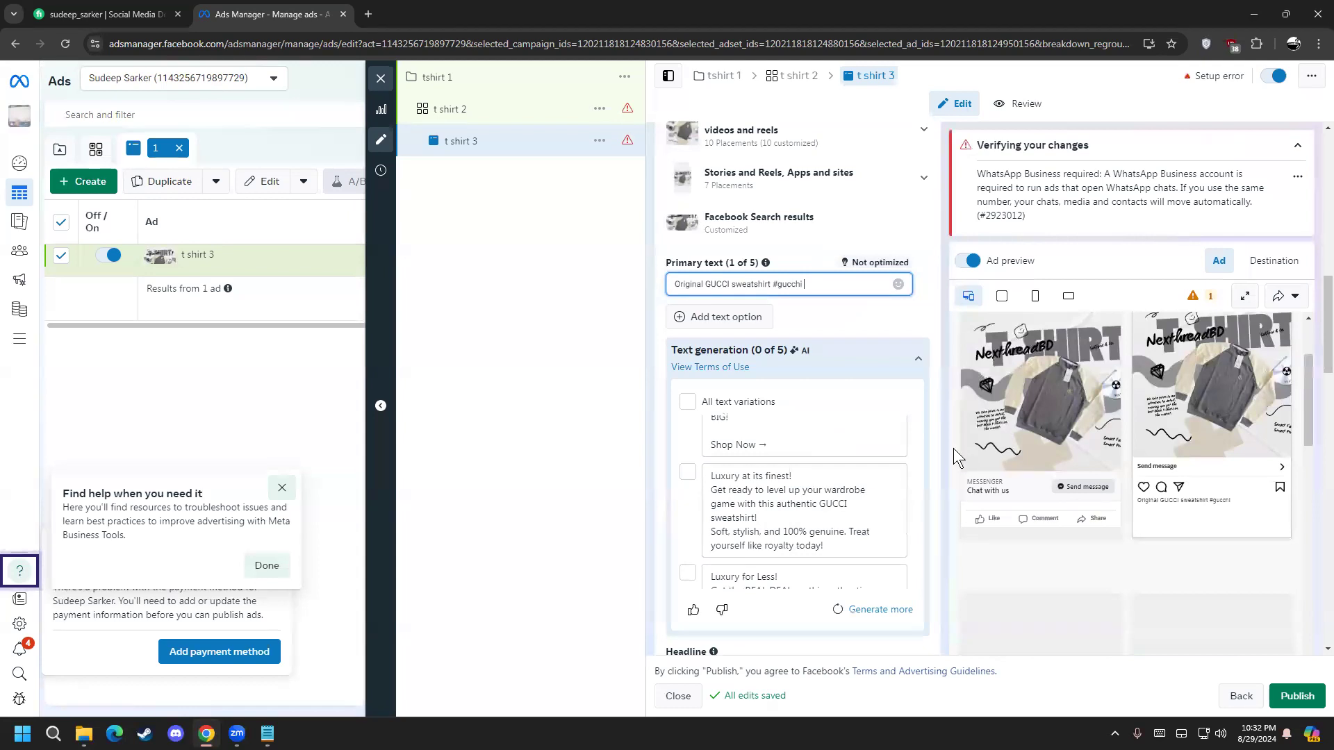
pyautogui.scroll(-3, 944, 448)
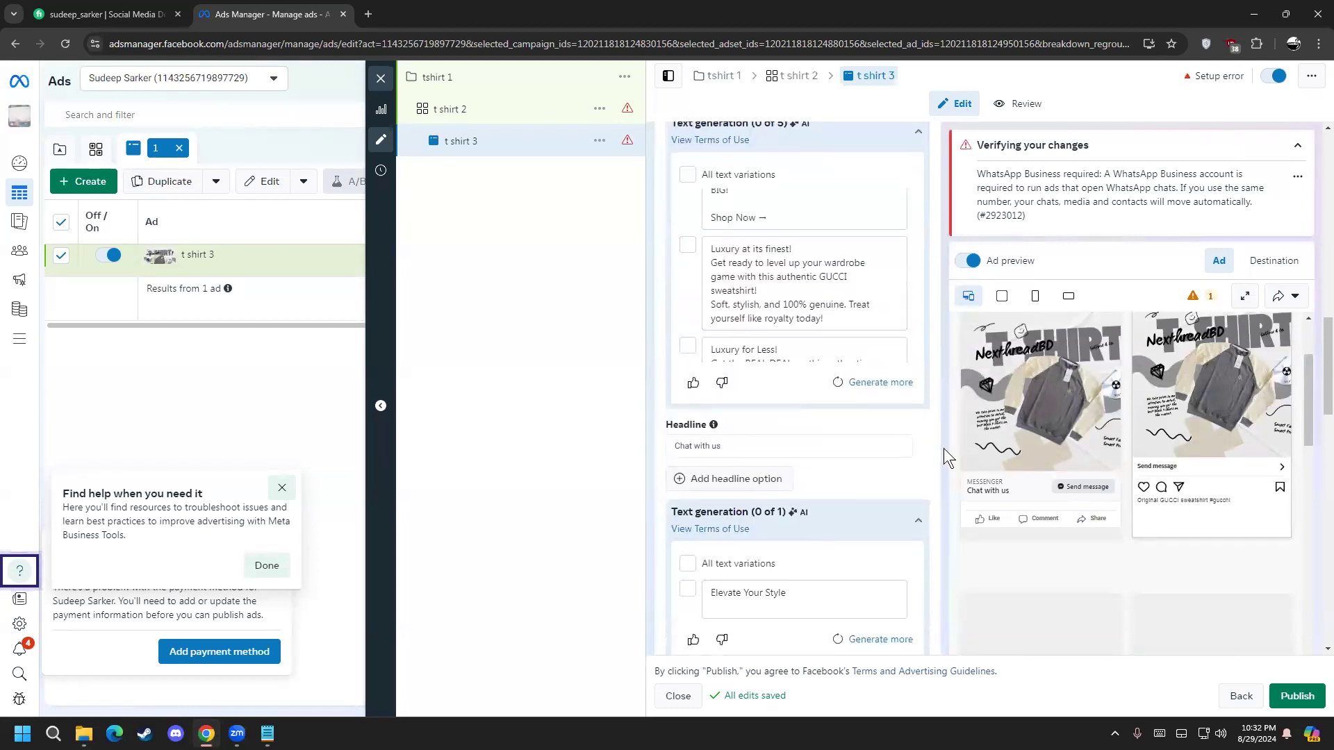
pyautogui.scroll(-1, 943, 448)
pyautogui.scroll(-2, 868, 510)
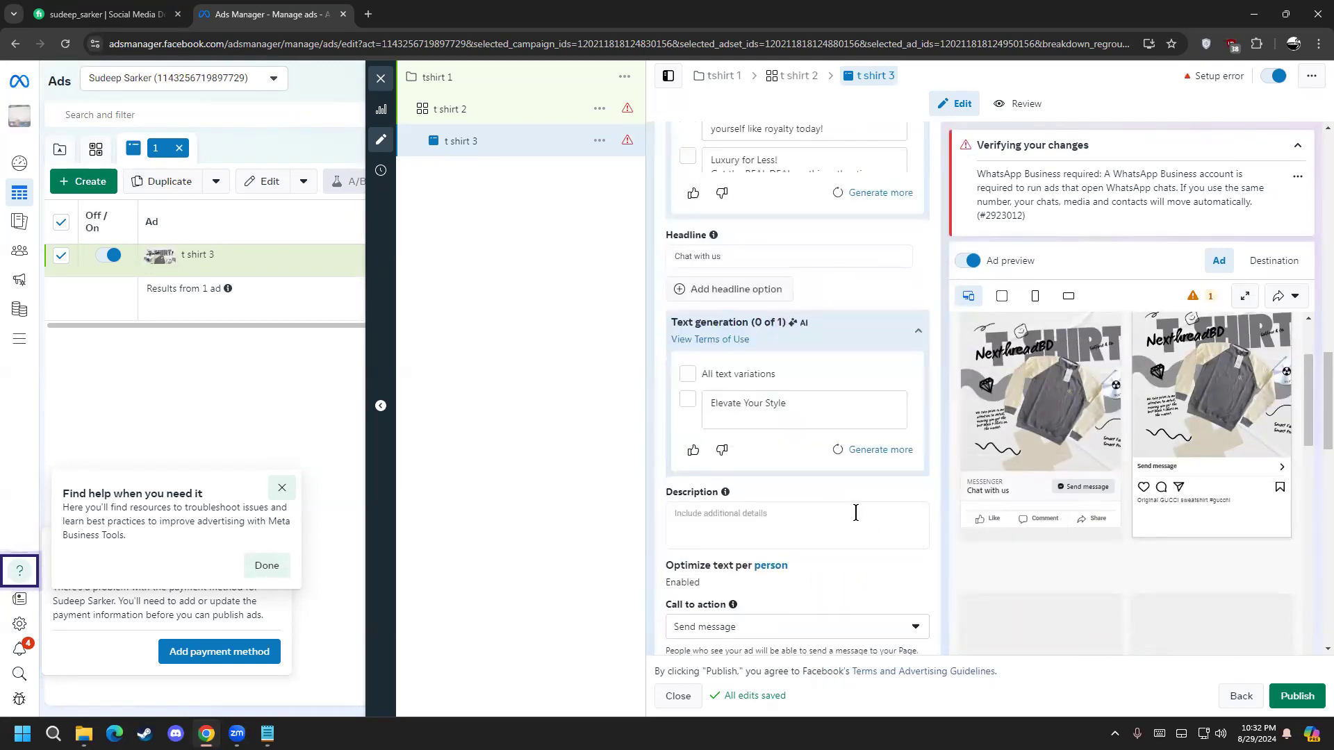
pyautogui.scroll(-1, 855, 513)
pyautogui.click(757, 450)
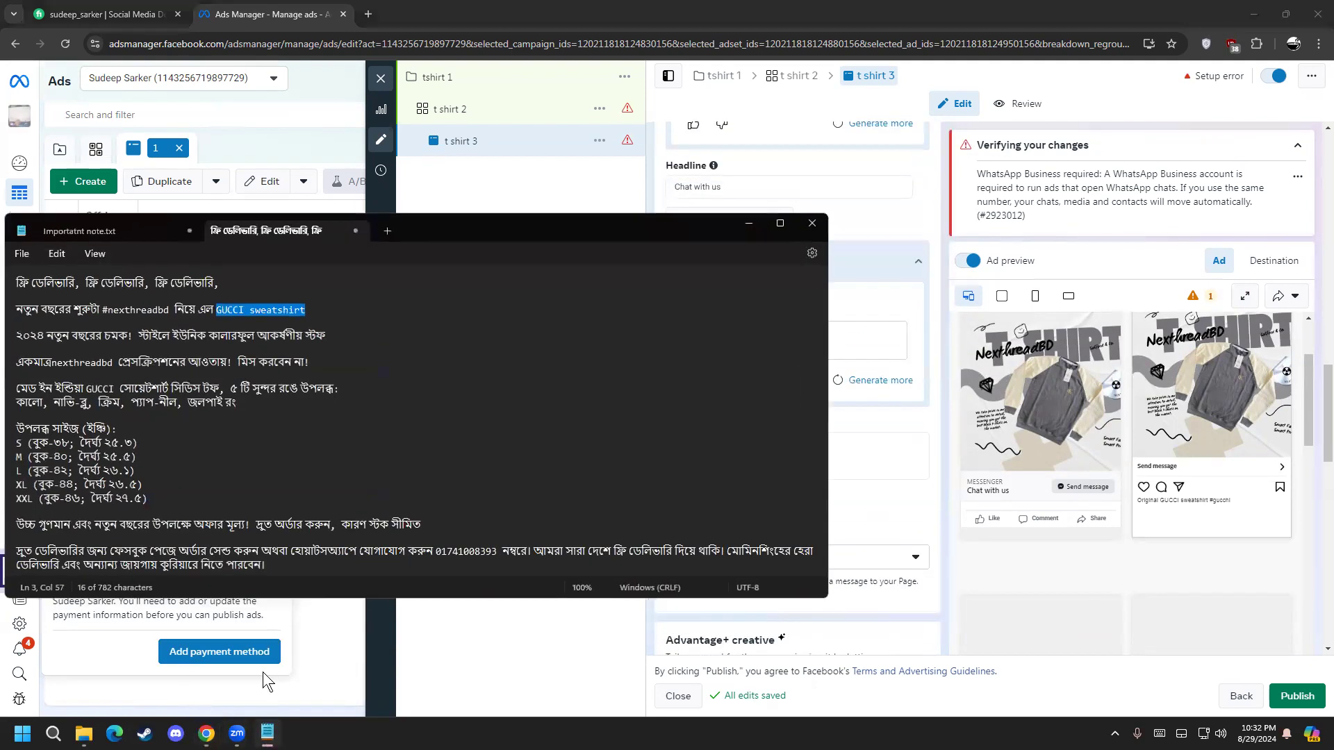
pyautogui.click(267, 732)
pyautogui.click(132, 349)
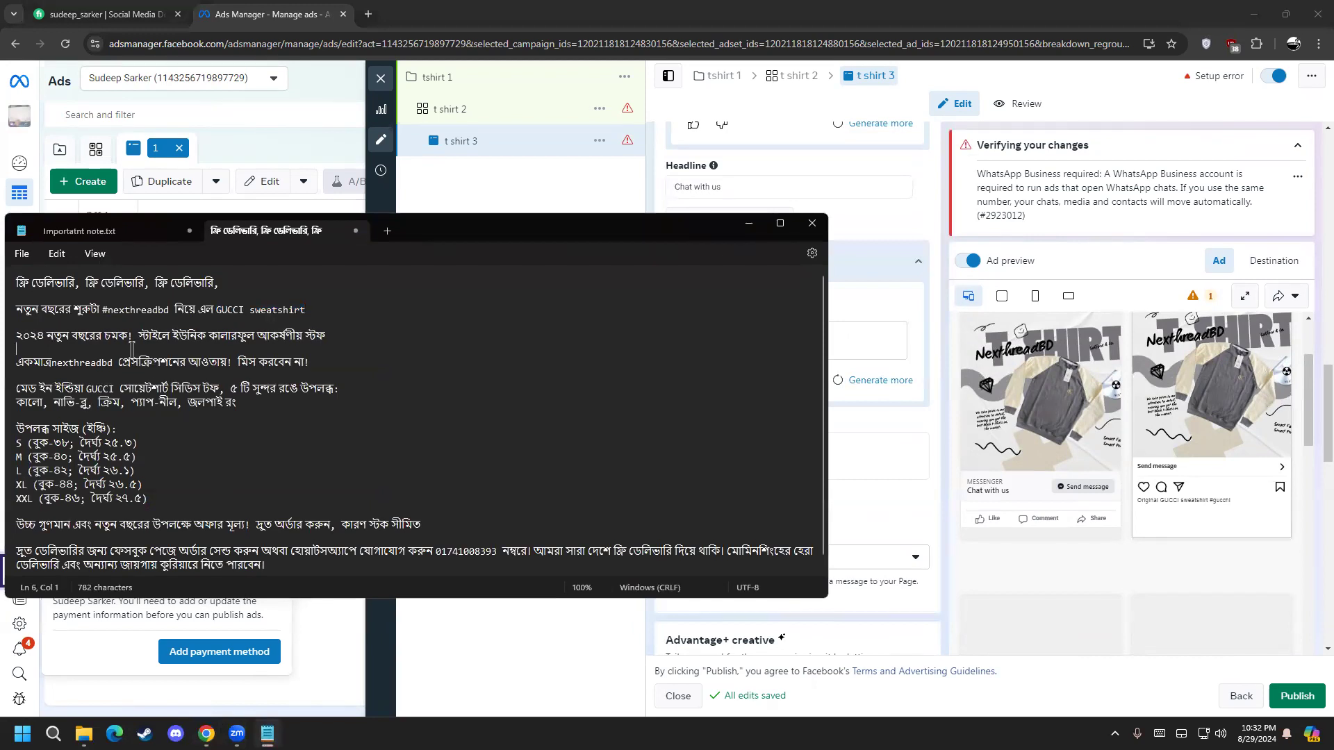
pyautogui.hotkey('ctrl', 'a')
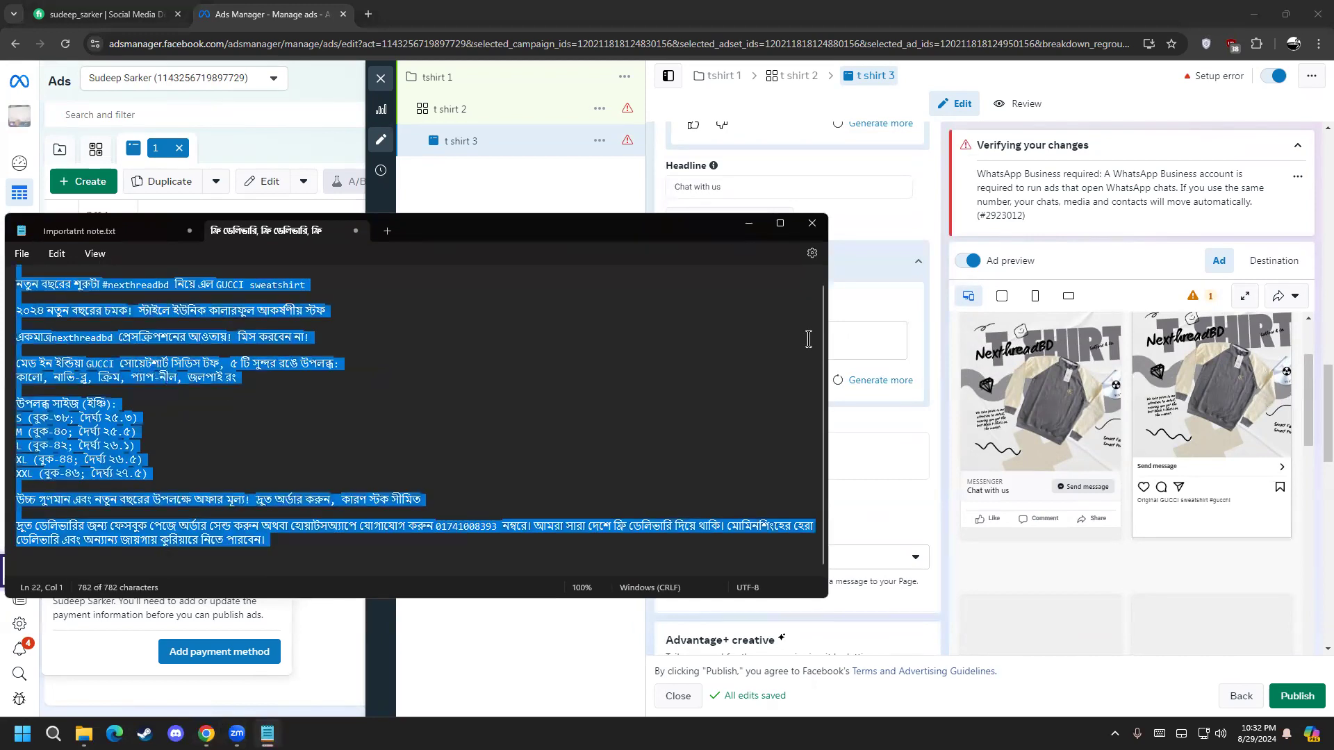
pyautogui.click(748, 223)
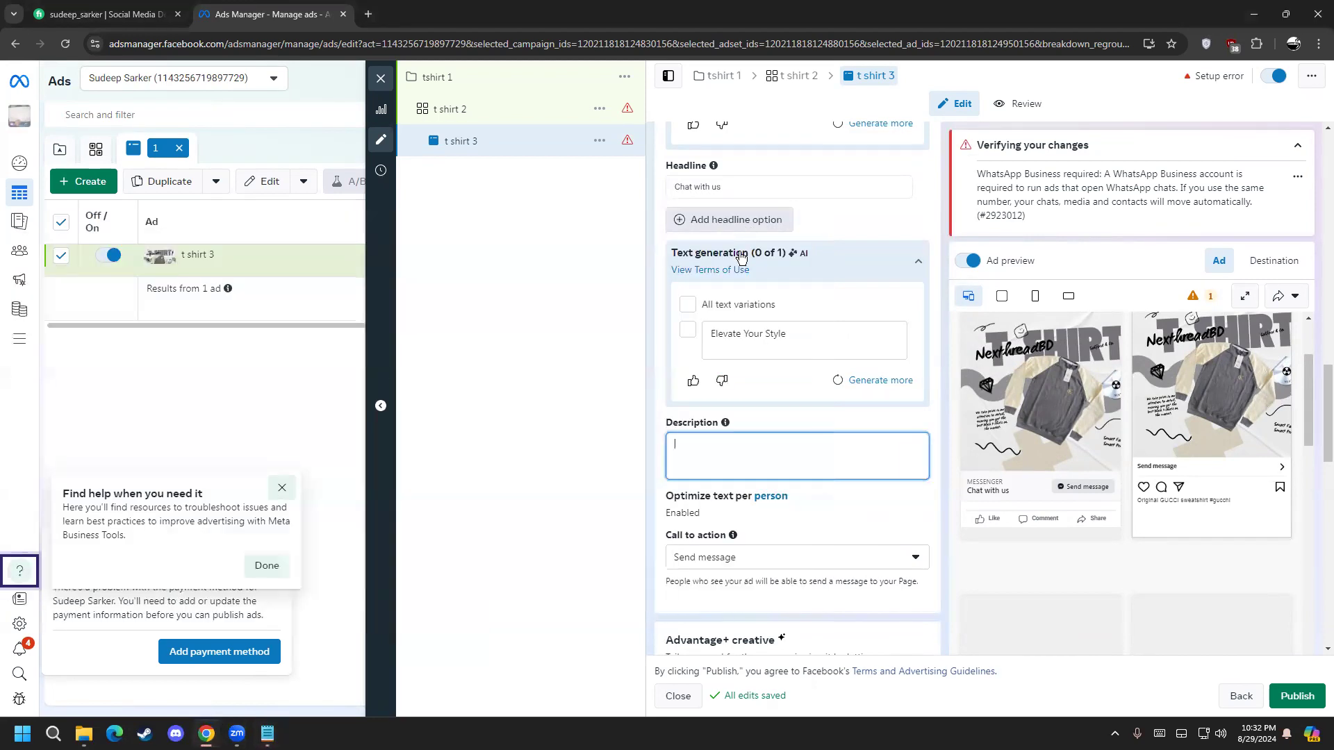
pyautogui.hotkey('ctrl', 'v')
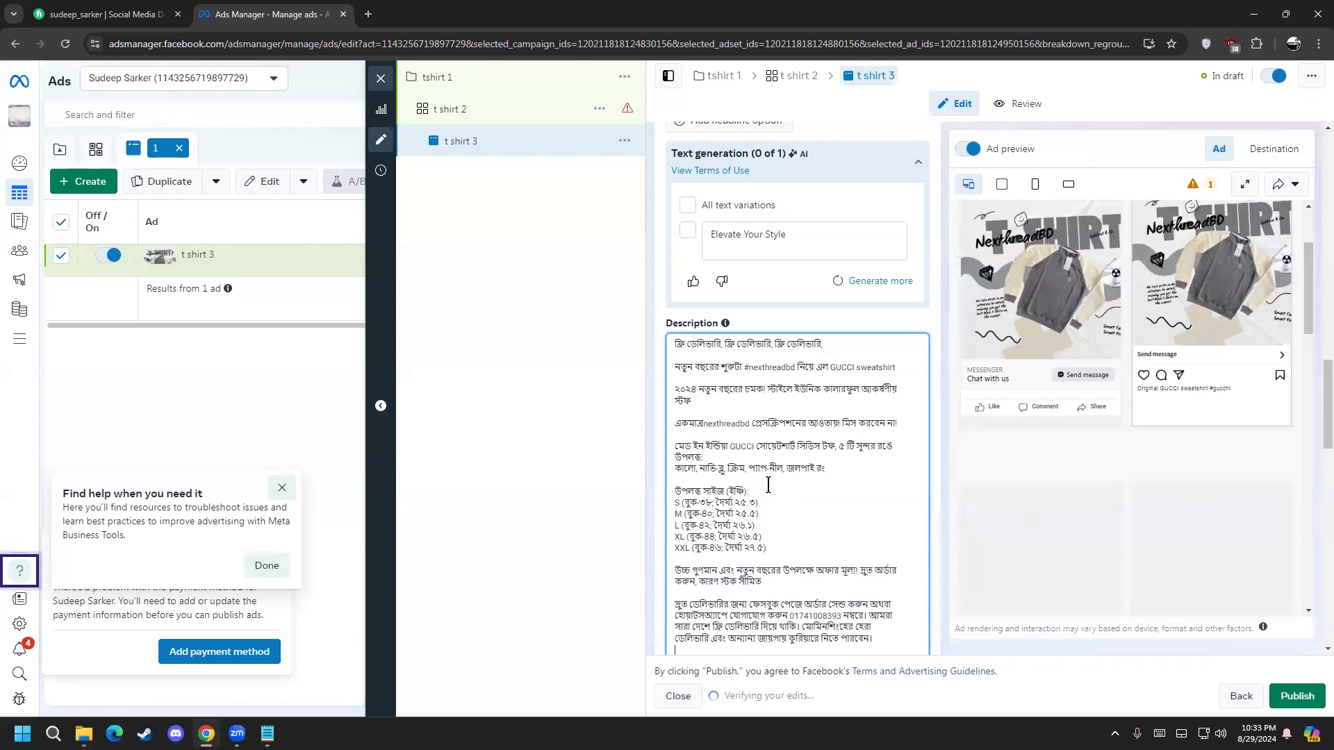
pyautogui.click(652, 318)
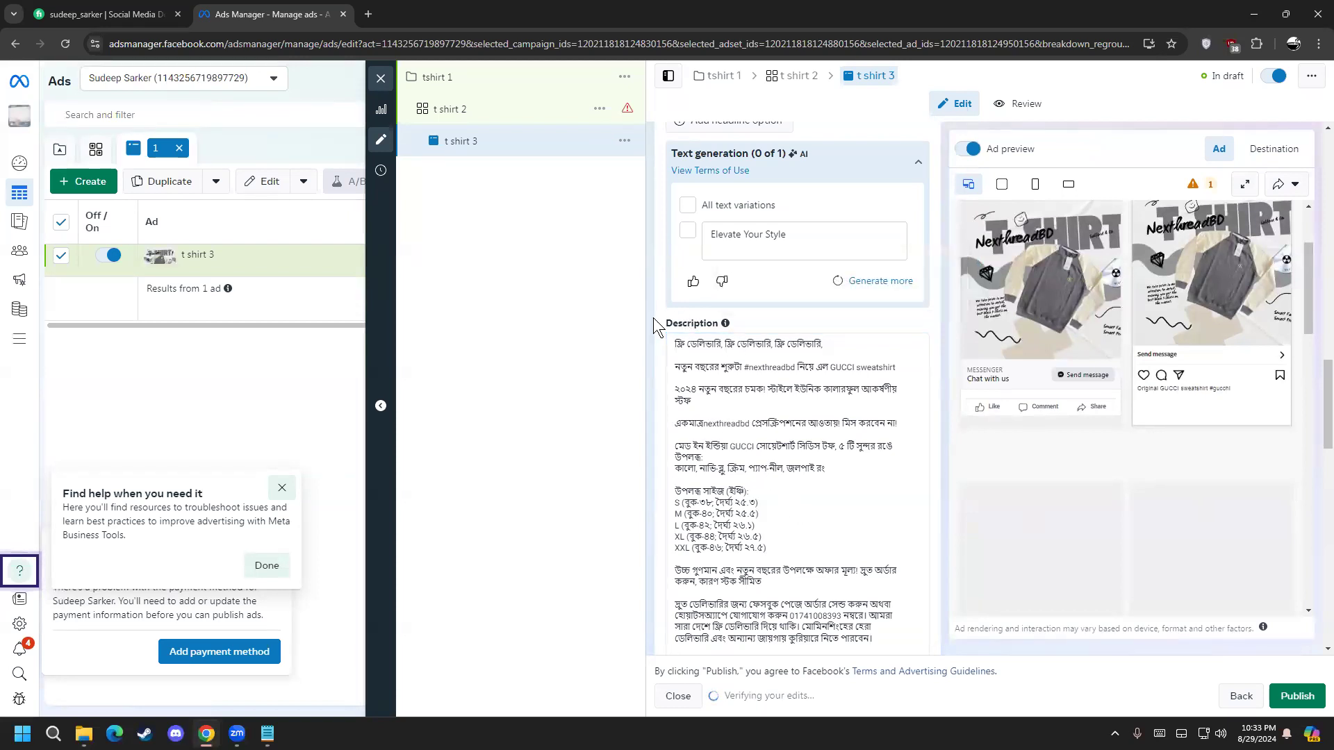
# Review the AI text suggestions, the message template and tracking sections, and the ad preview
pyautogui.scroll(1, 662, 327)
pyautogui.scroll(8, 663, 327)
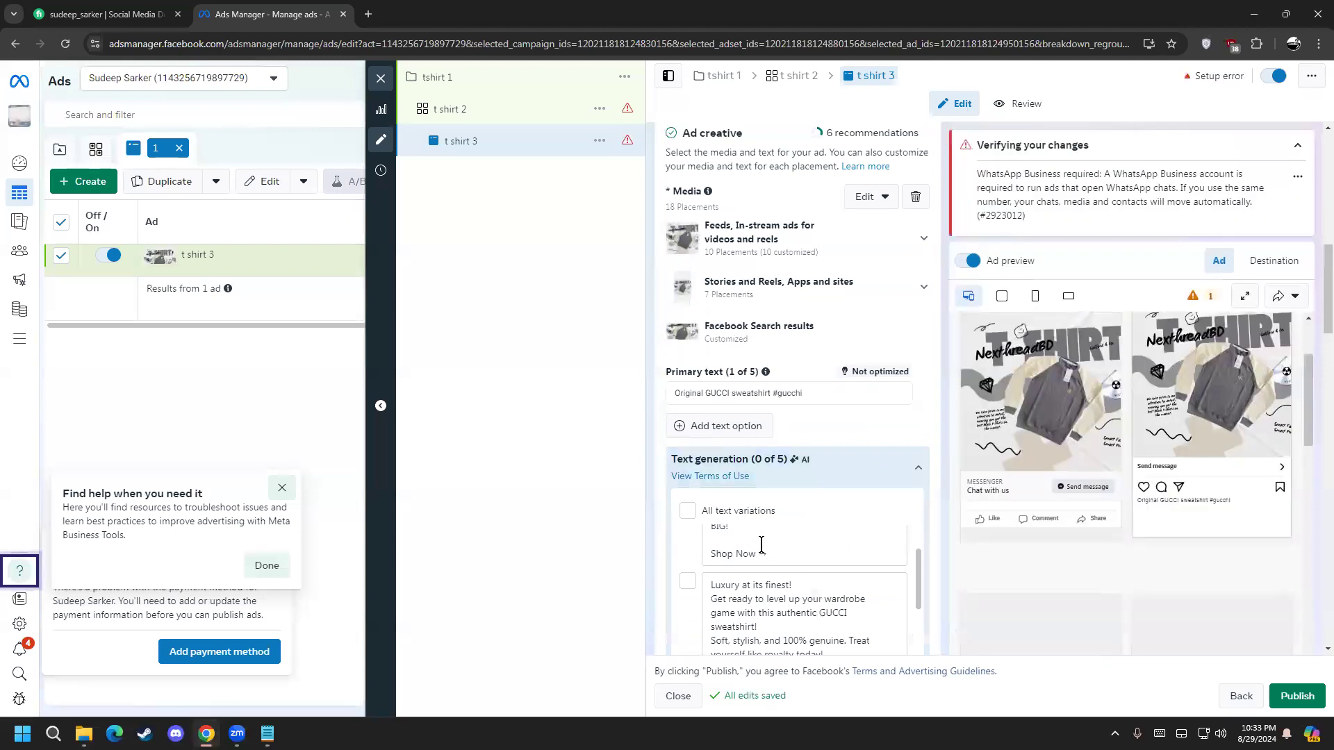
pyautogui.moveTo(879, 481)
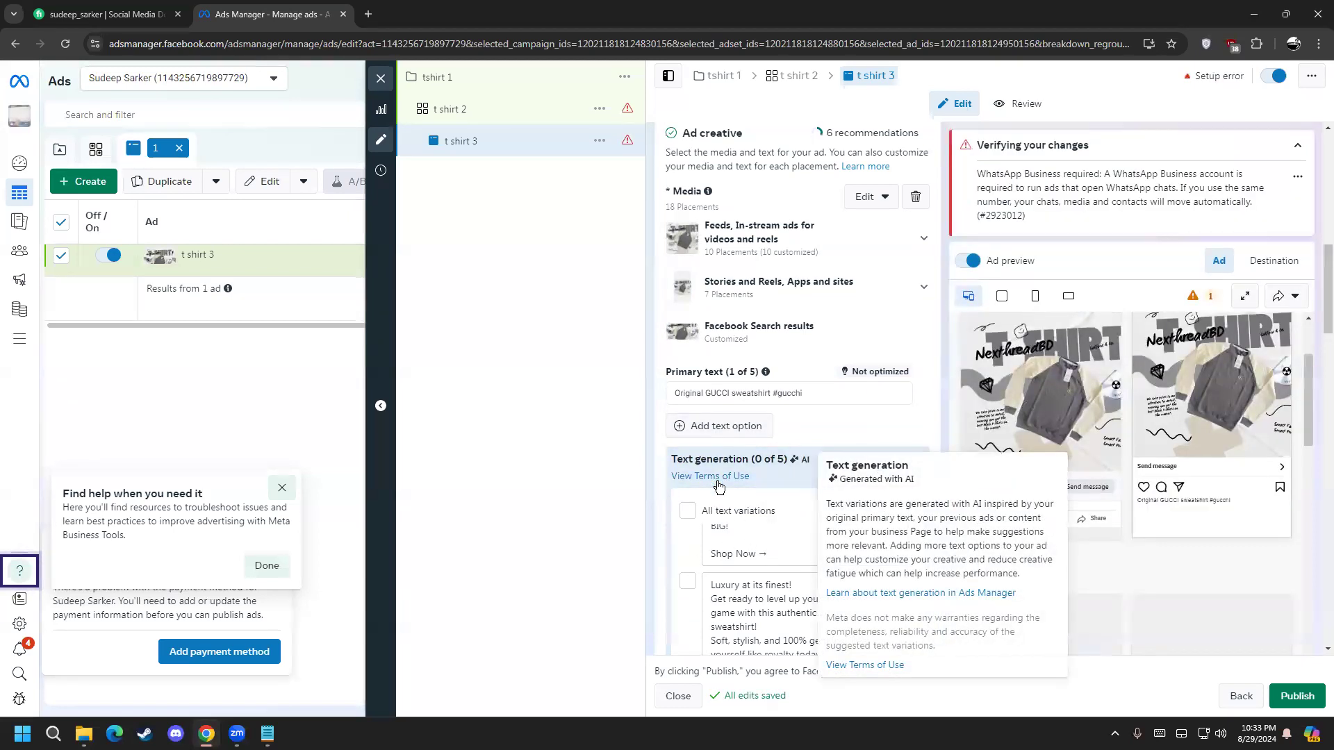
pyautogui.scroll(2, 734, 578)
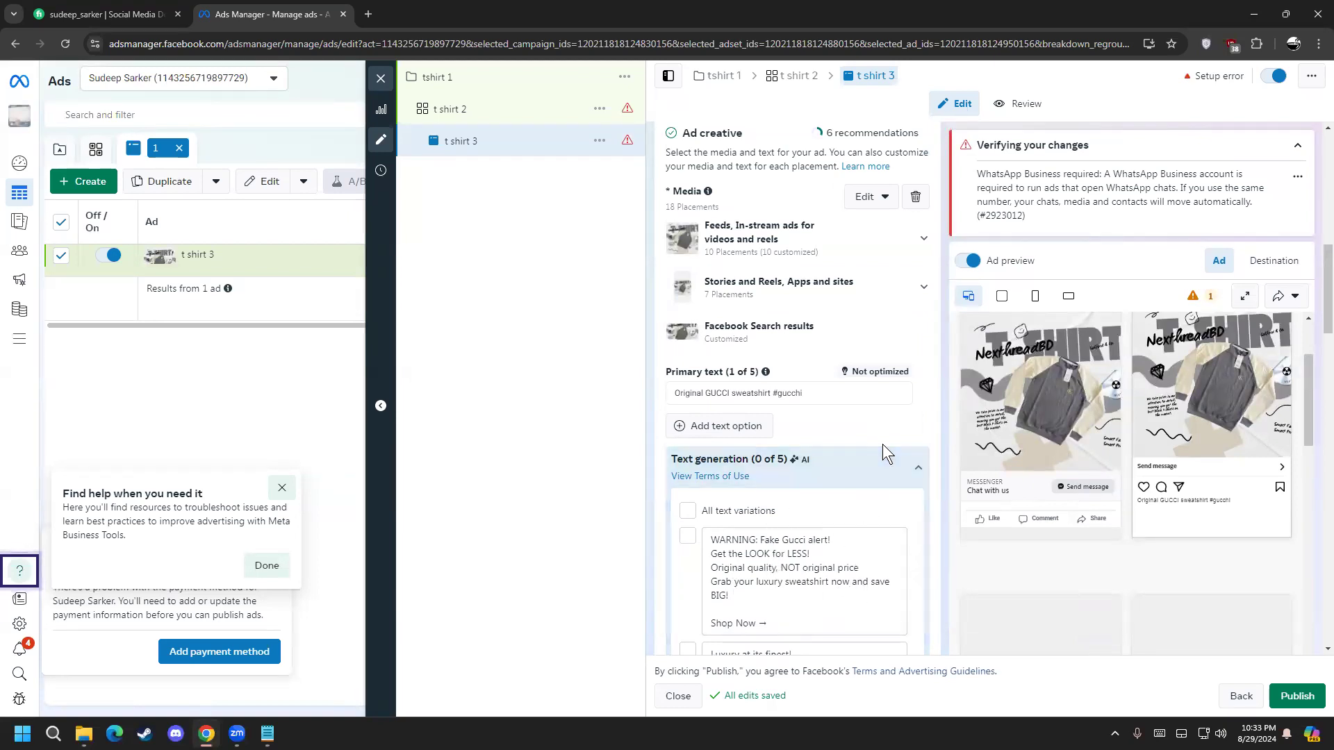
pyautogui.scroll(-1, 880, 502)
pyautogui.scroll(-7, 880, 502)
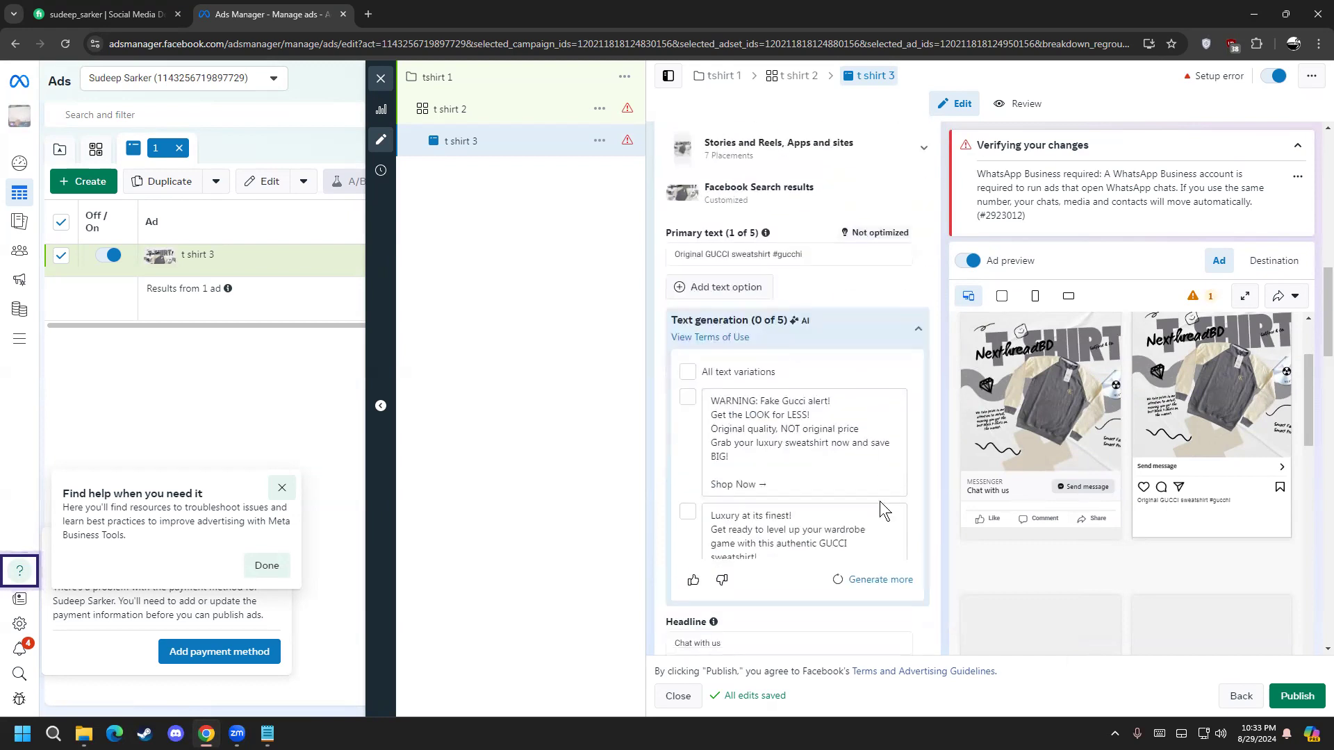
pyautogui.moveTo(1312, 427); pyautogui.dragTo(1316, 671)
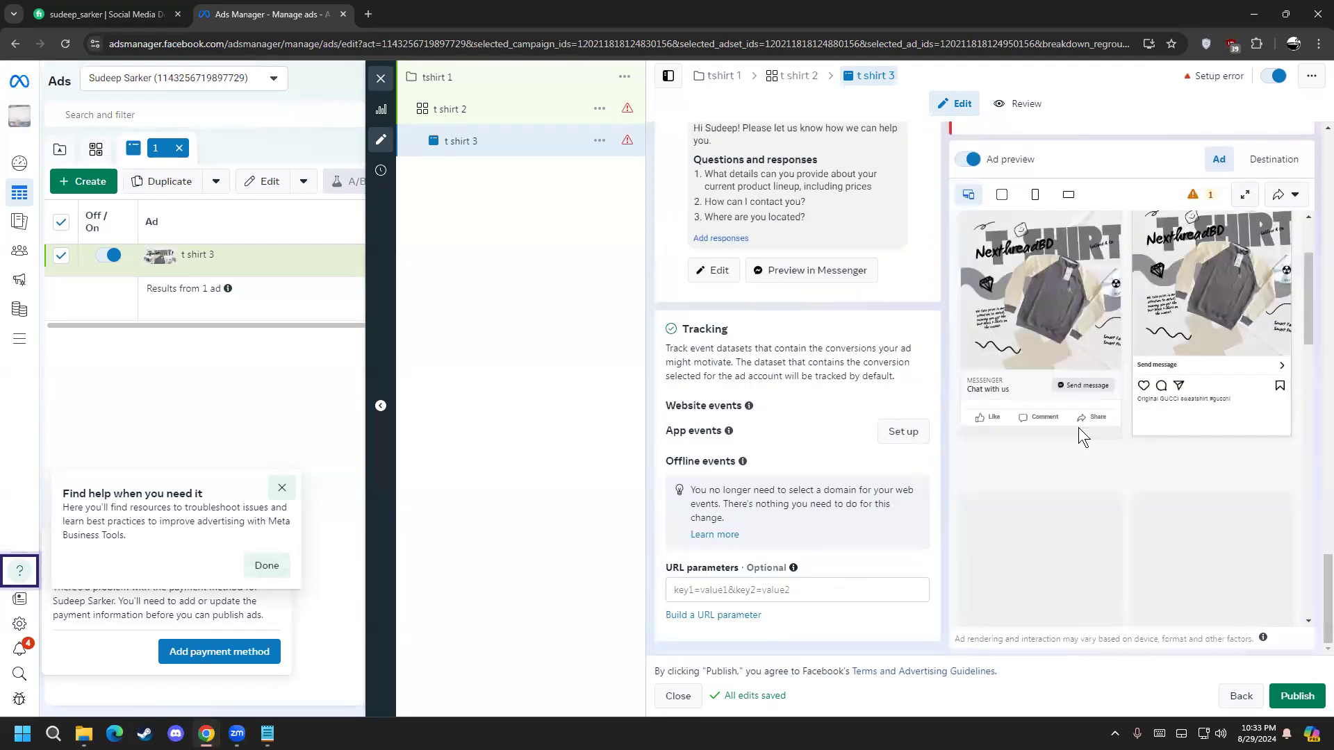
pyautogui.scroll(5, 1075, 422)
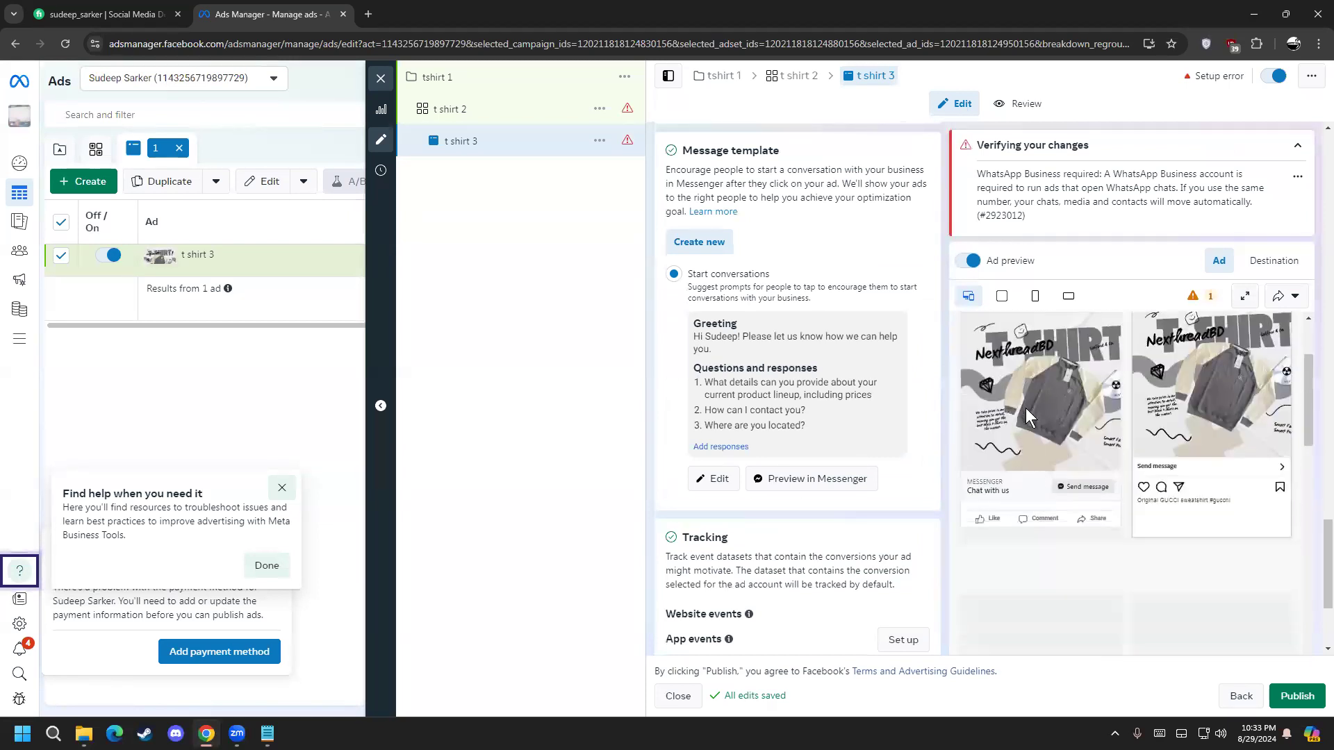
pyautogui.scroll(-3, 1063, 489)
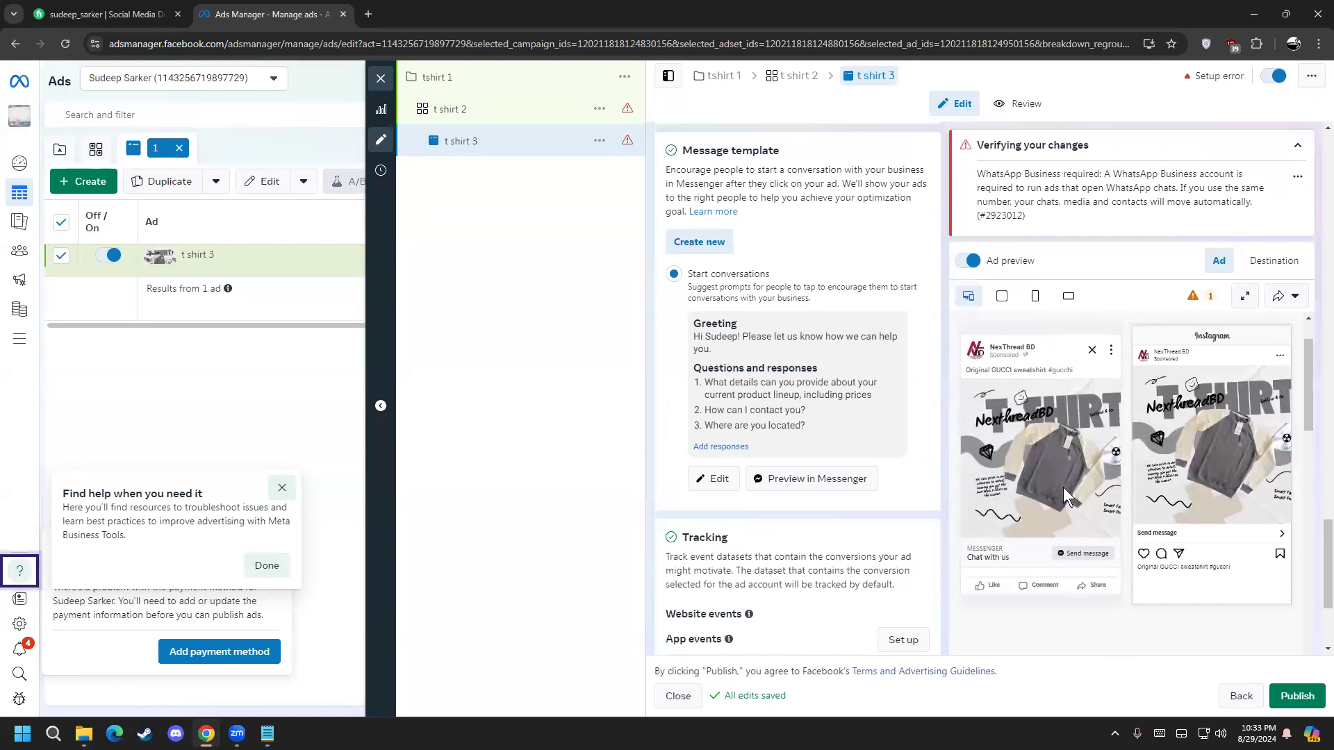
# Check the remaining ad placement previews and try to publish the ad, dismissing the payment information form
pyautogui.scroll(-3, 667, 549)
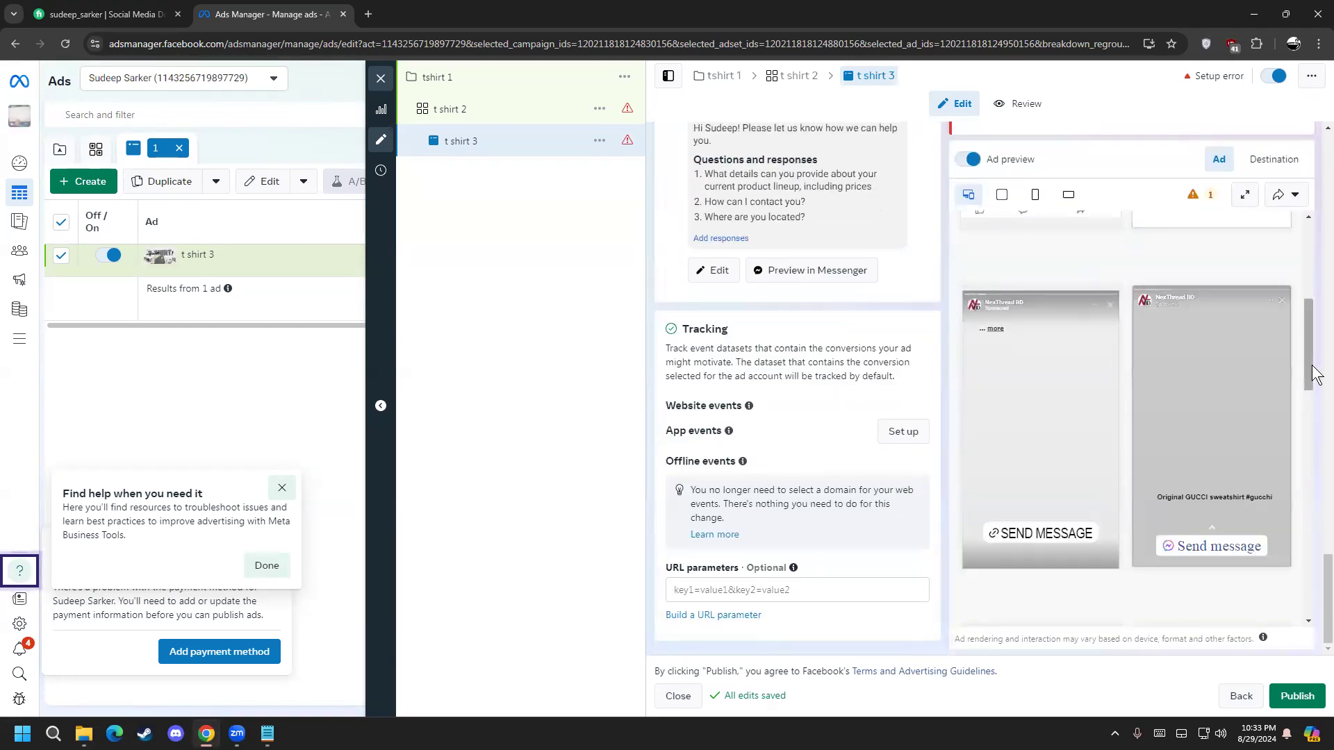
pyautogui.moveTo(1313, 381); pyautogui.dragTo(1287, 594)
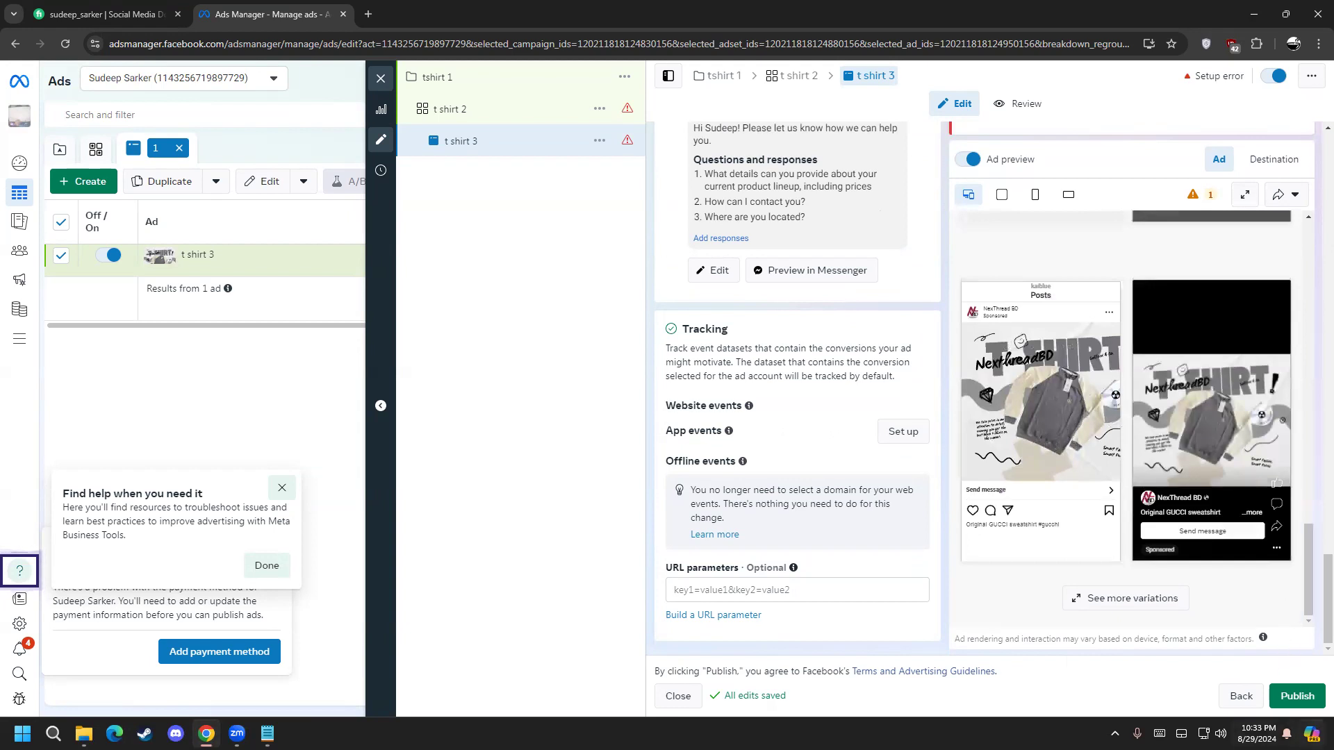
pyautogui.click(1298, 703)
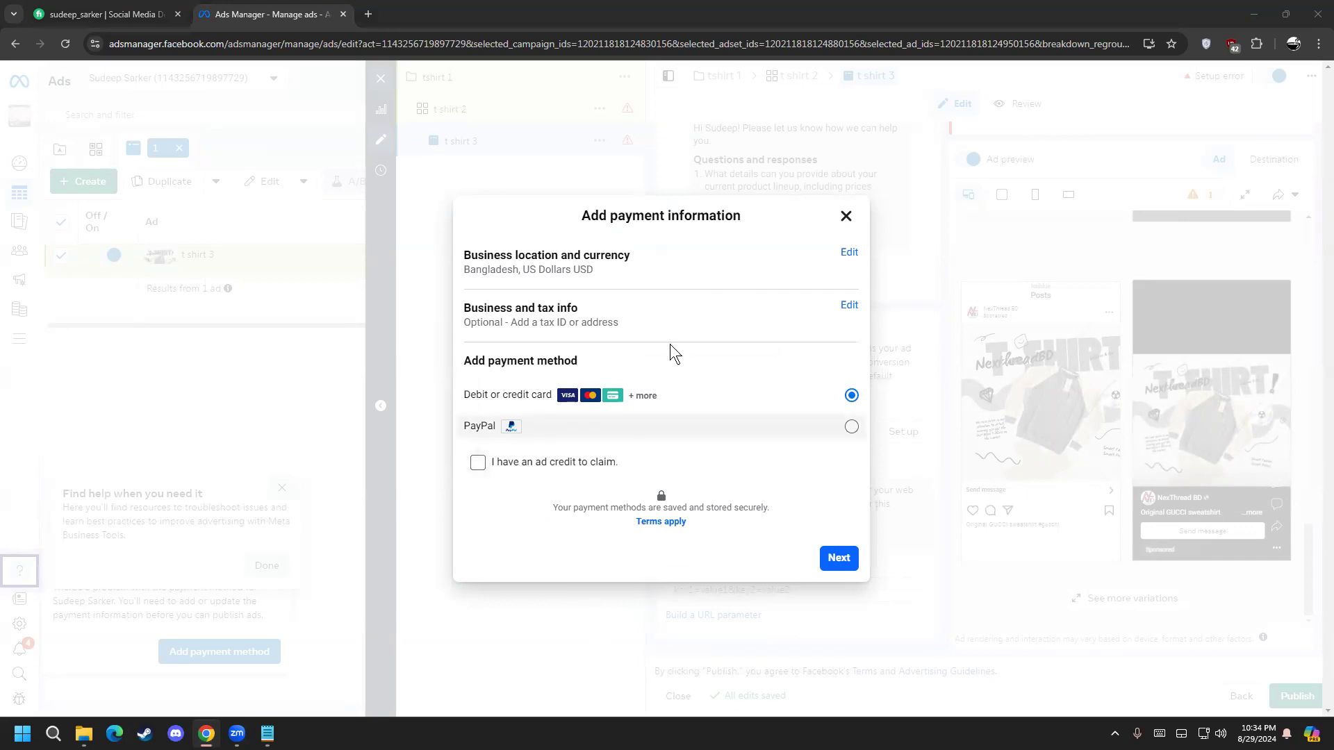
pyautogui.click(845, 216)
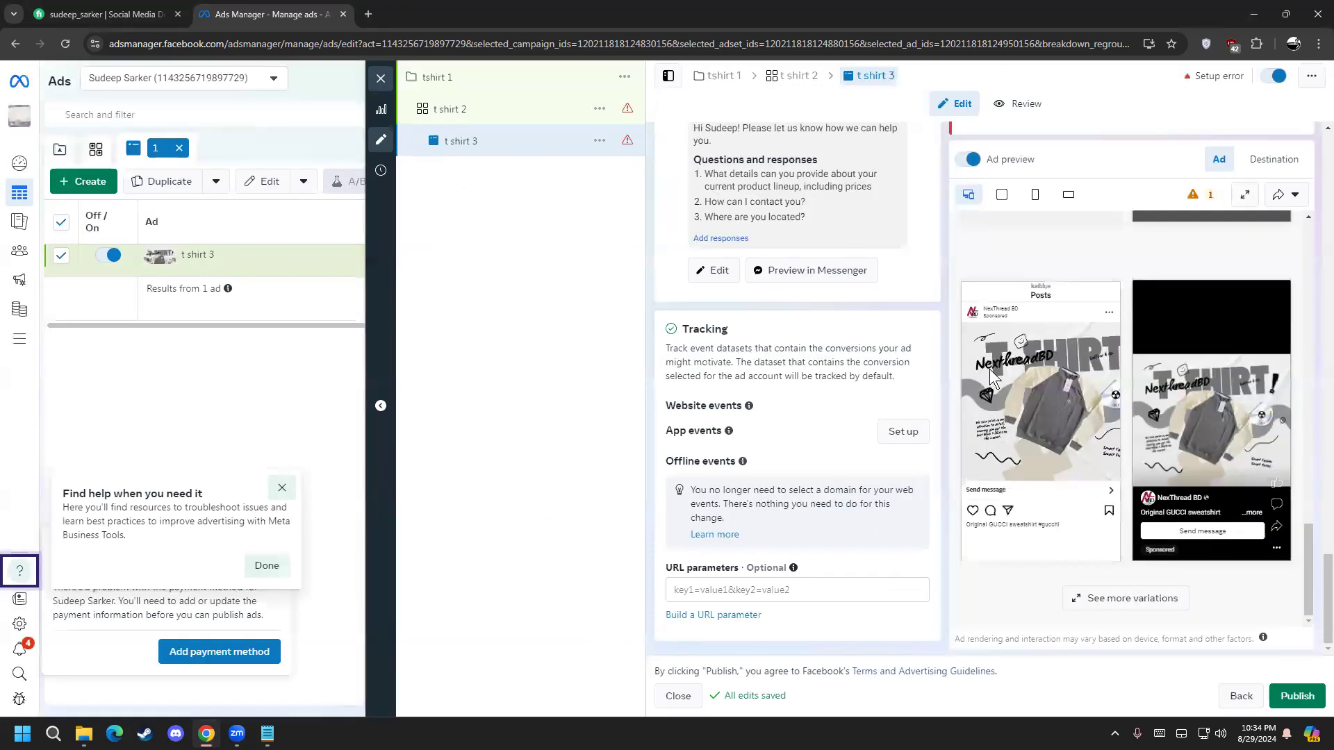
# Exit the ad editor, keeping t shirt 3 as an unpublished draft without adding payment information
pyautogui.click(380, 77)
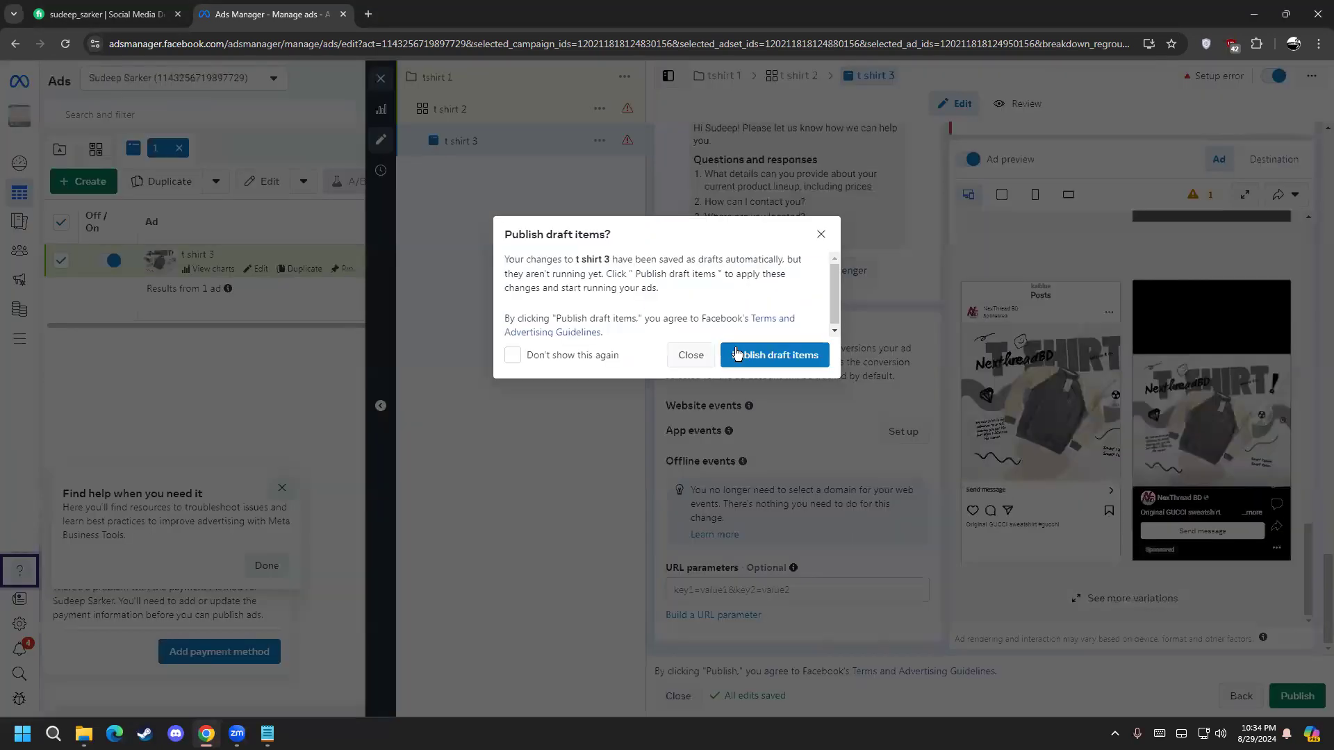
pyautogui.click(780, 361)
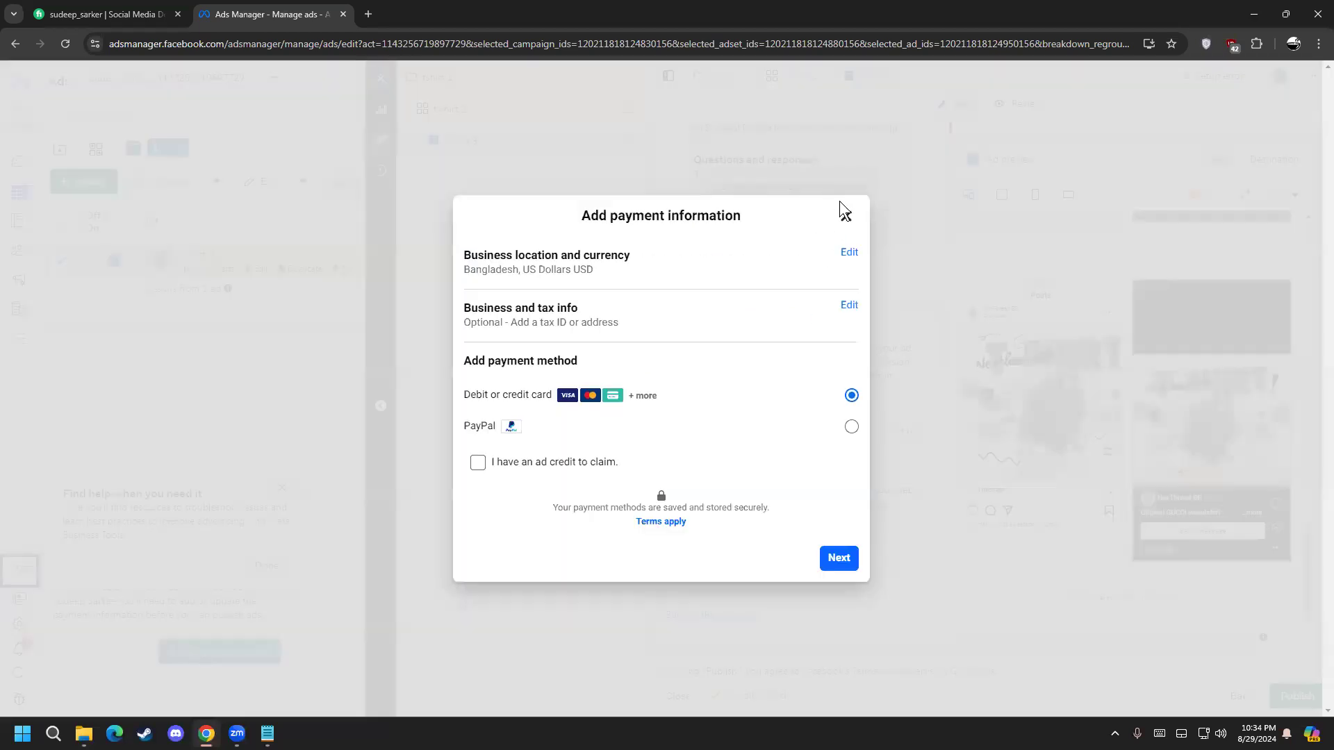
pyautogui.click(845, 215)
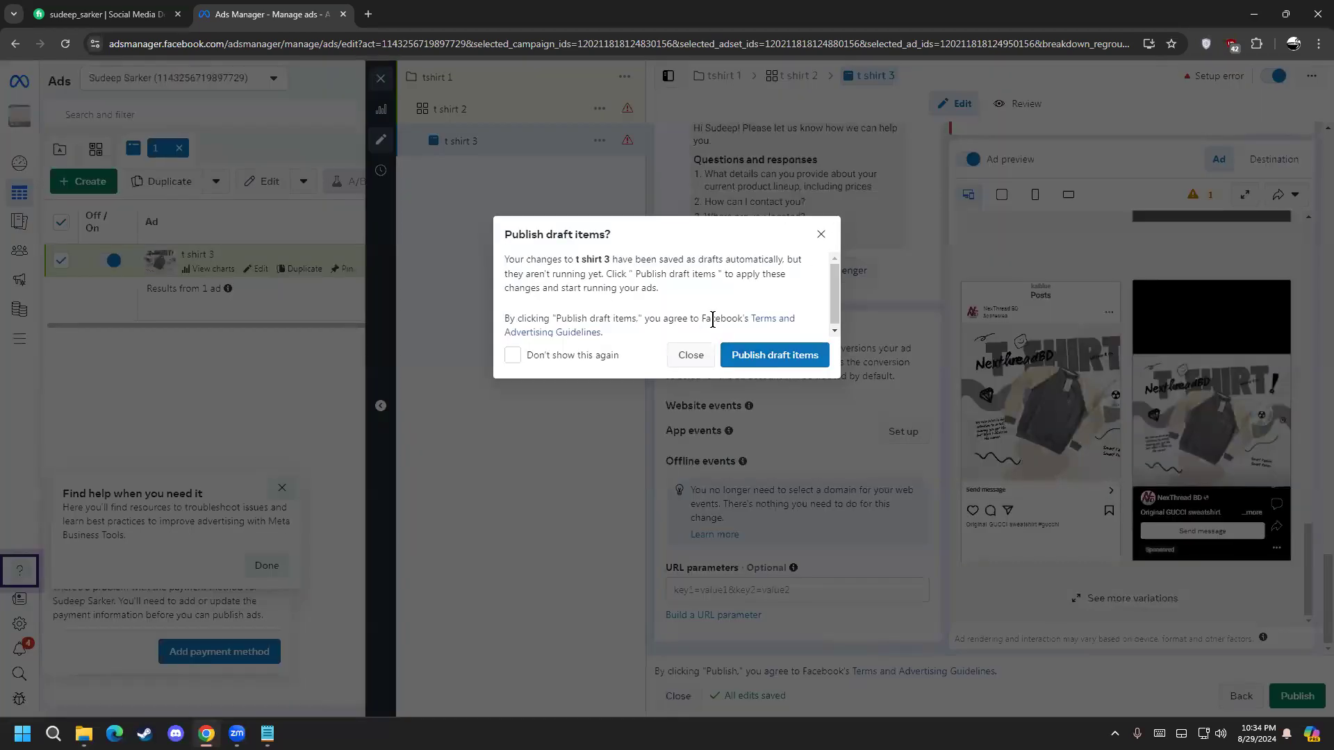
pyautogui.click(686, 345)
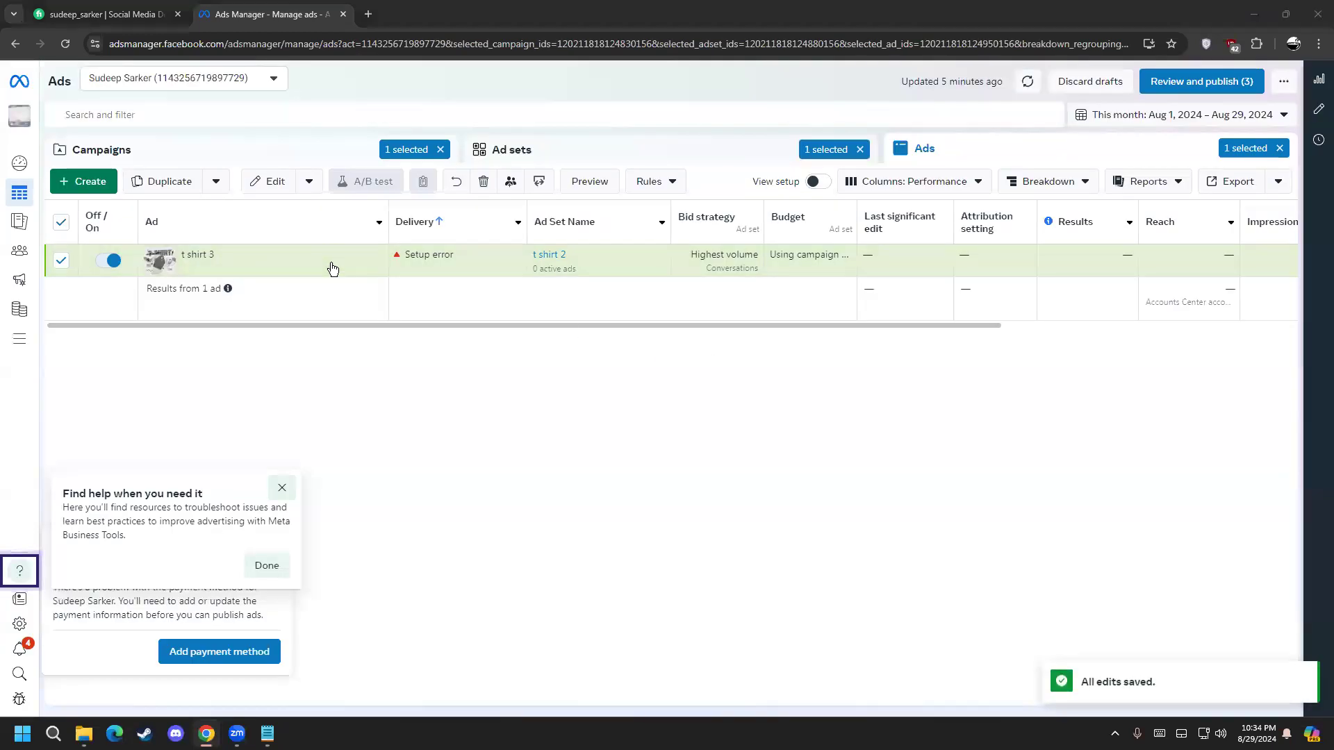
# Examine the budget, attribution setting, results, cost and end date columns for the t shirt 3 ad
pyautogui.moveTo(232, 322); pyautogui.dragTo(486, 365)
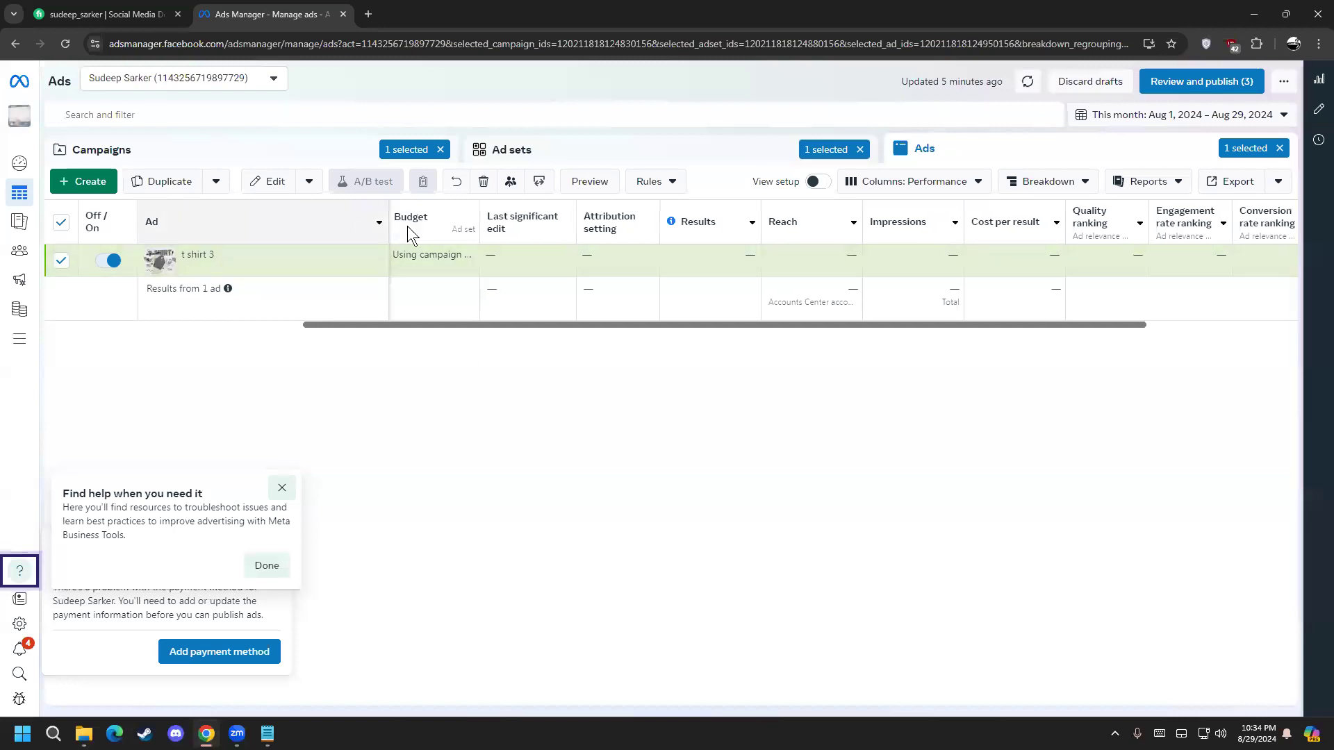
pyautogui.moveTo(553, 223)
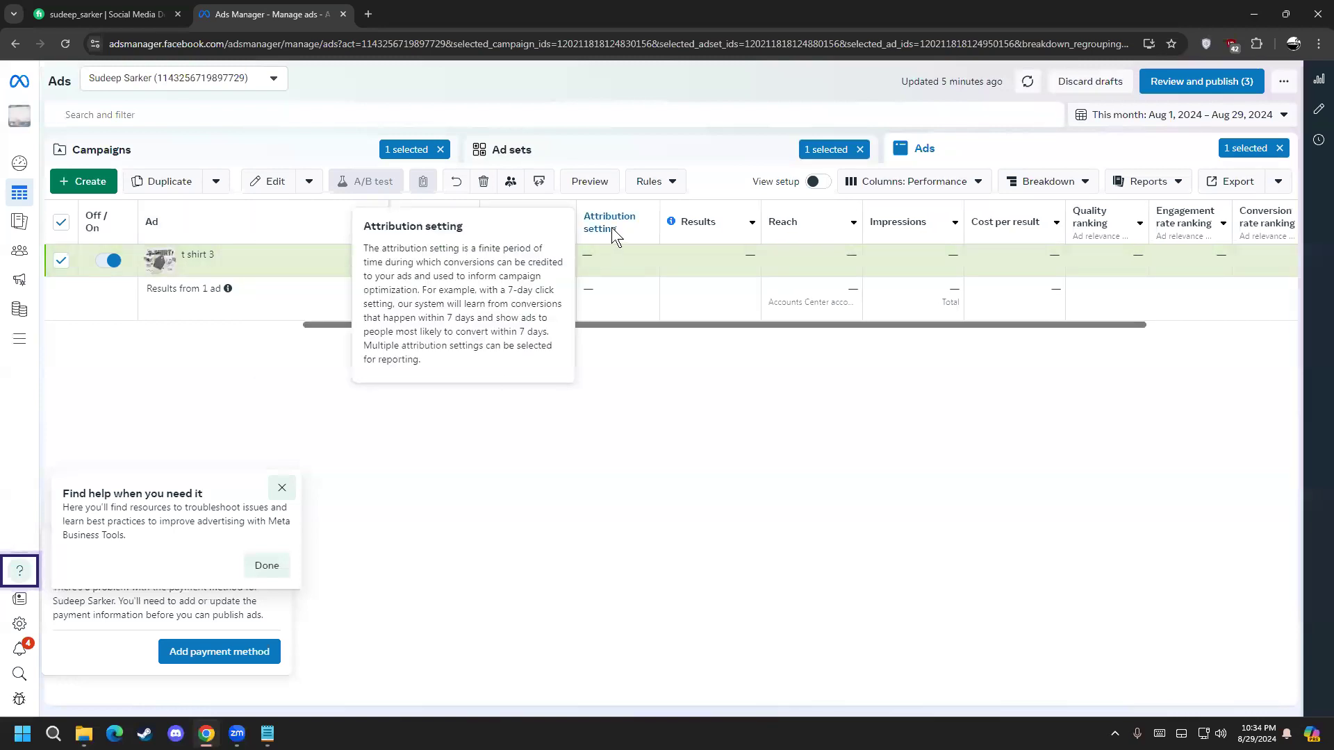
pyautogui.moveTo(666, 328); pyautogui.dragTo(839, 335)
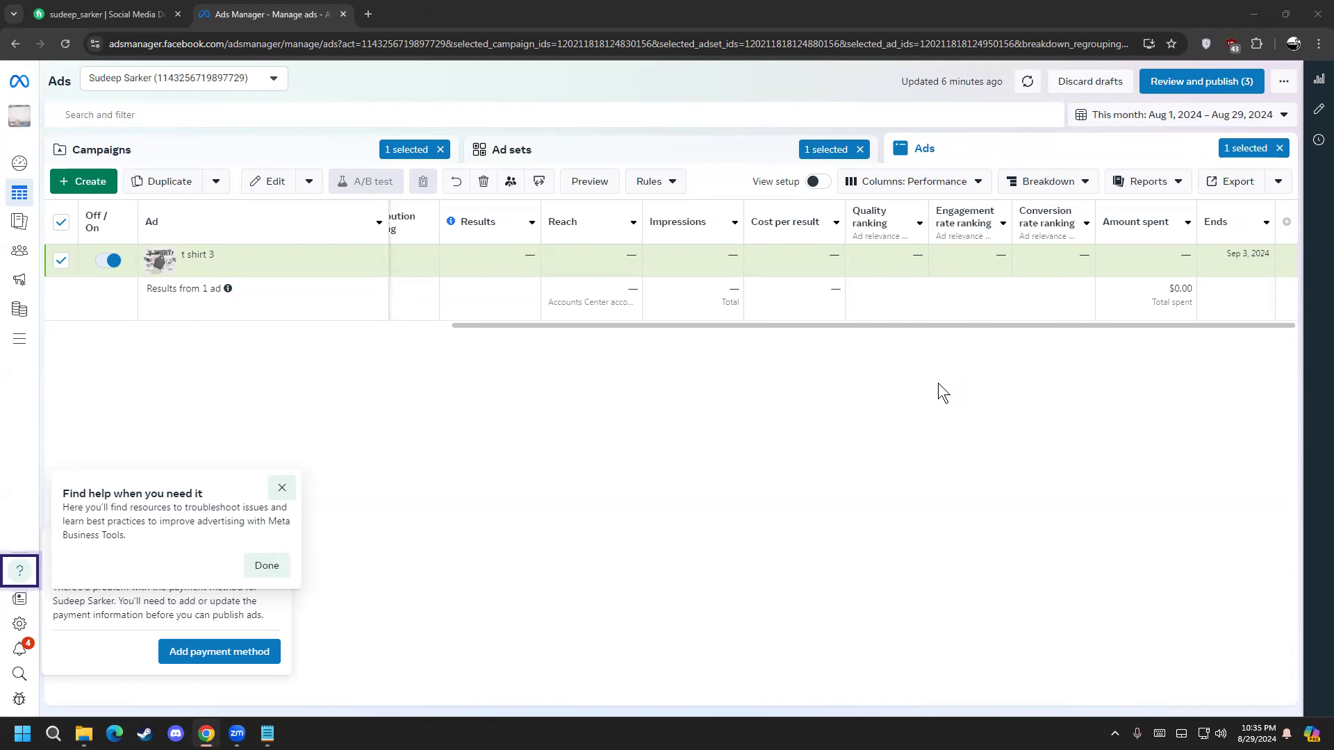
pyautogui.click(97, 180)
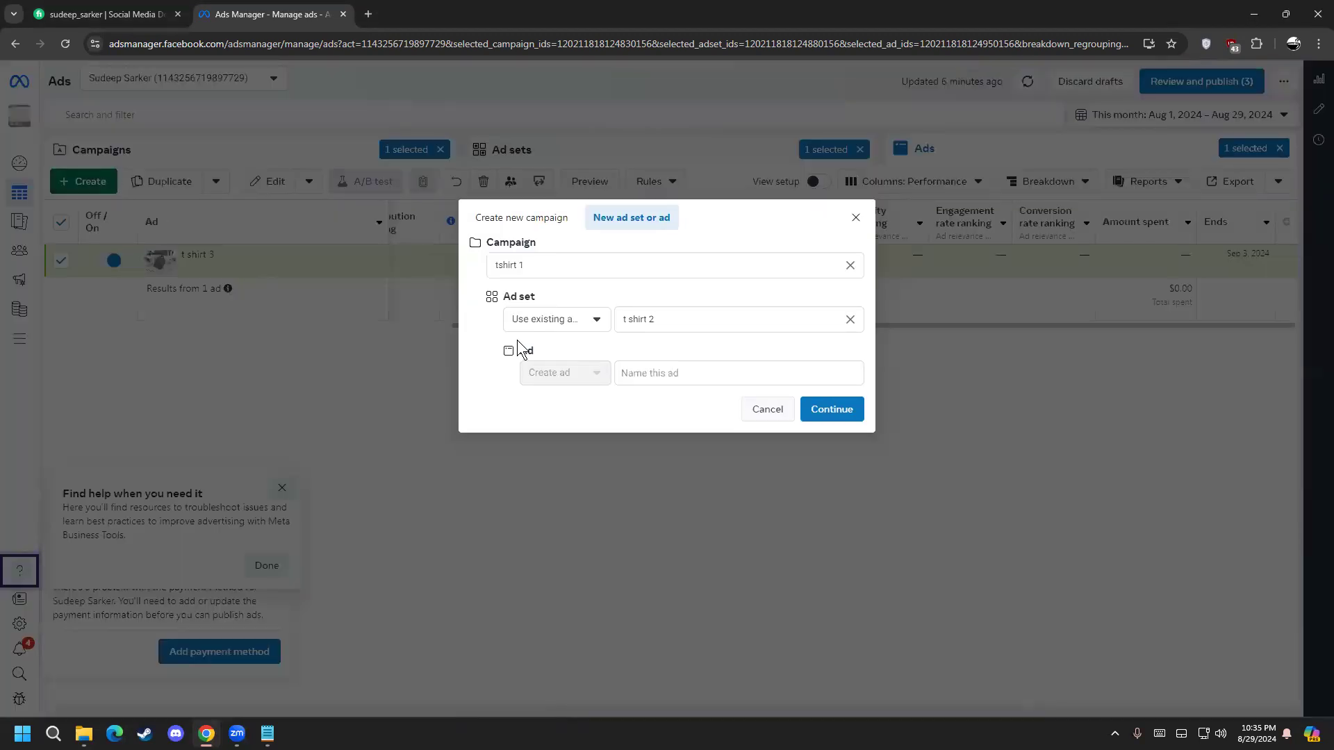
pyautogui.click(856, 217)
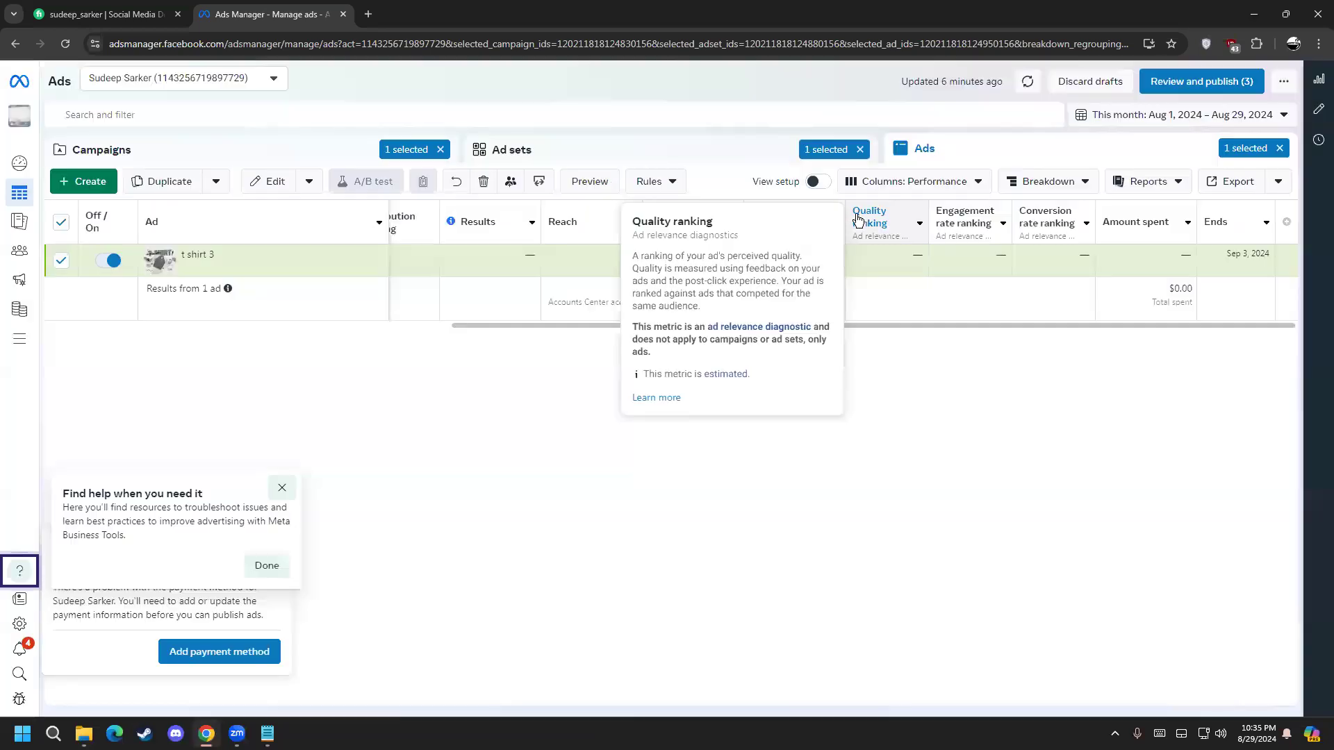
pyautogui.click(84, 180)
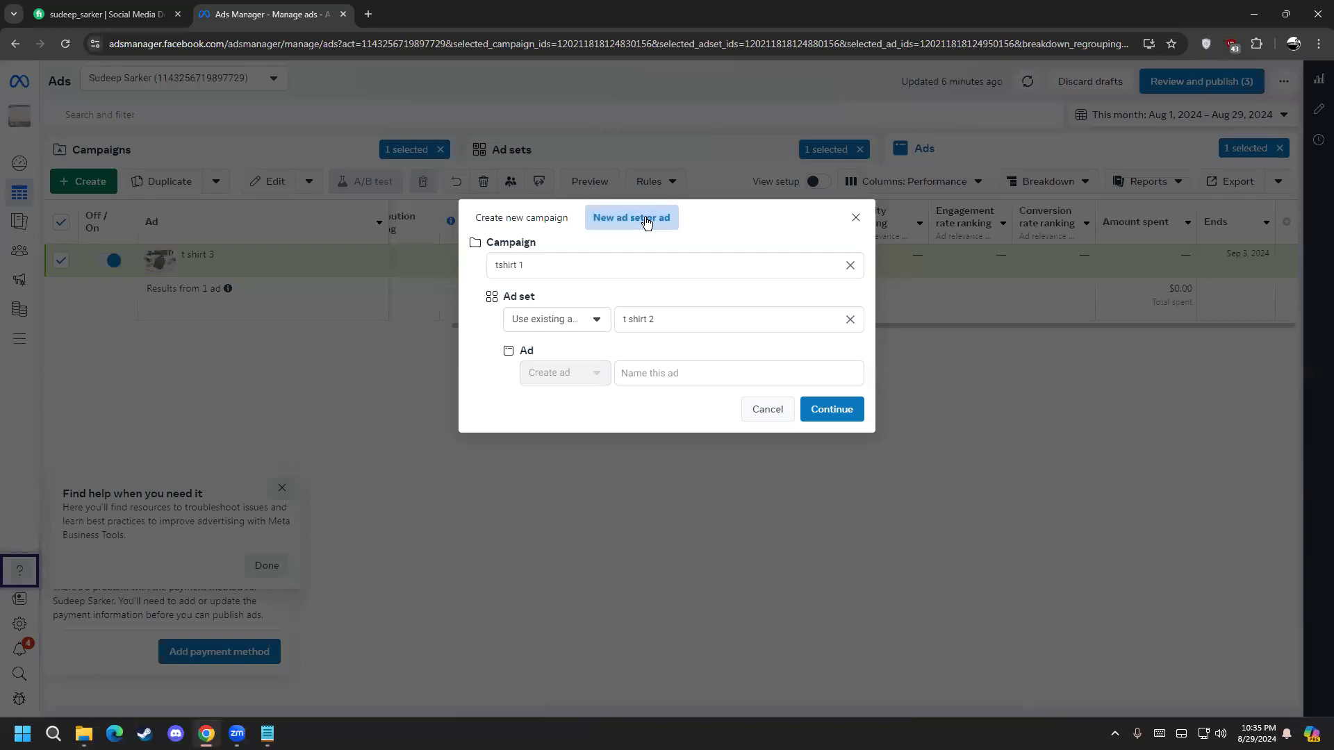
pyautogui.click(855, 218)
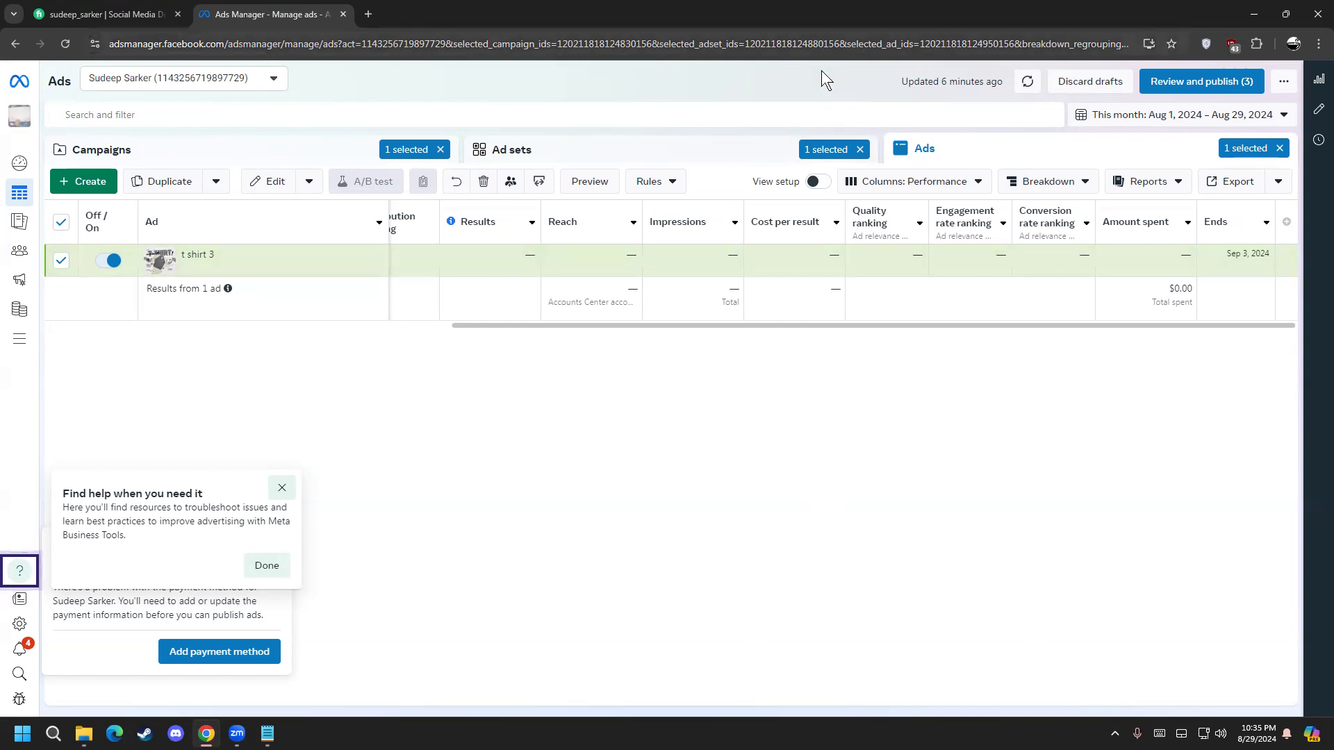
# Look over the t shirt 3 ad's bid strategy and budget again, along with its performance and spending columns
pyautogui.moveTo(477, 324); pyautogui.dragTo(192, 323)
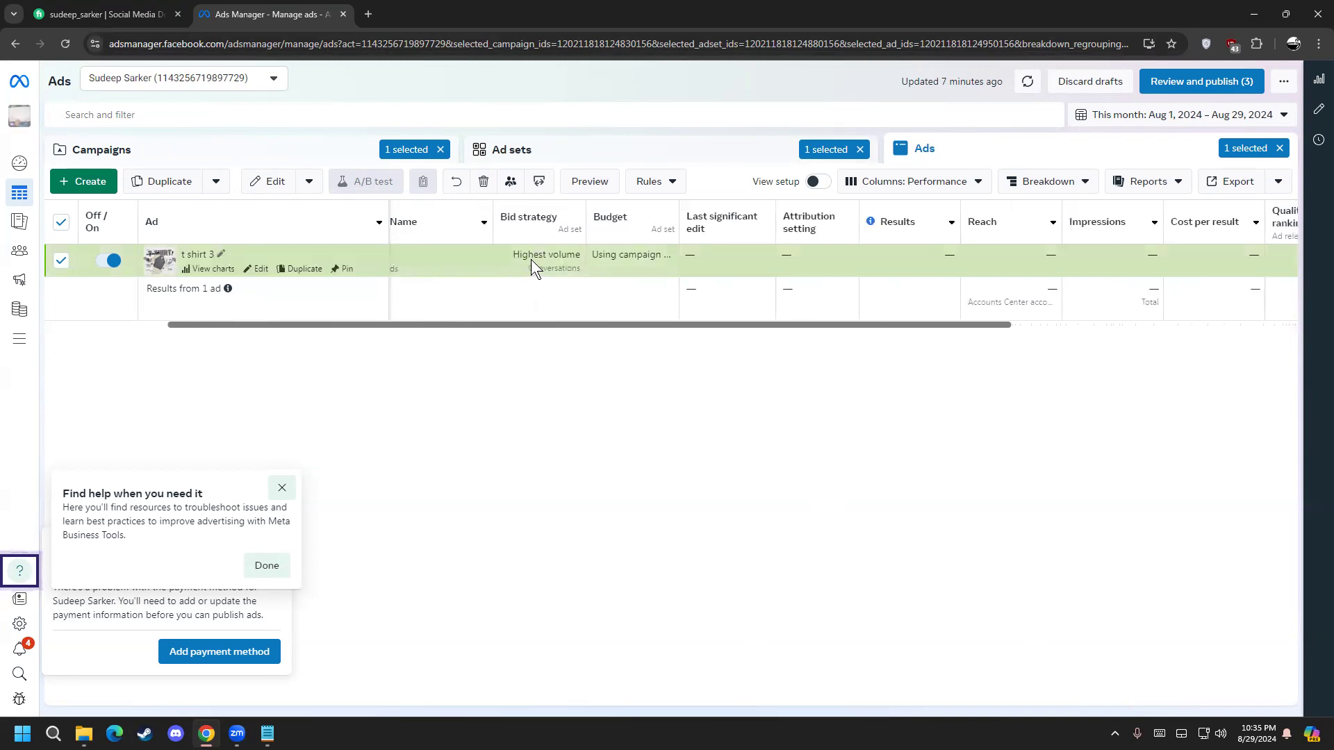
pyautogui.moveTo(592, 255); pyautogui.dragTo(662, 256)
pyautogui.moveTo(674, 324); pyautogui.dragTo(1017, 323)
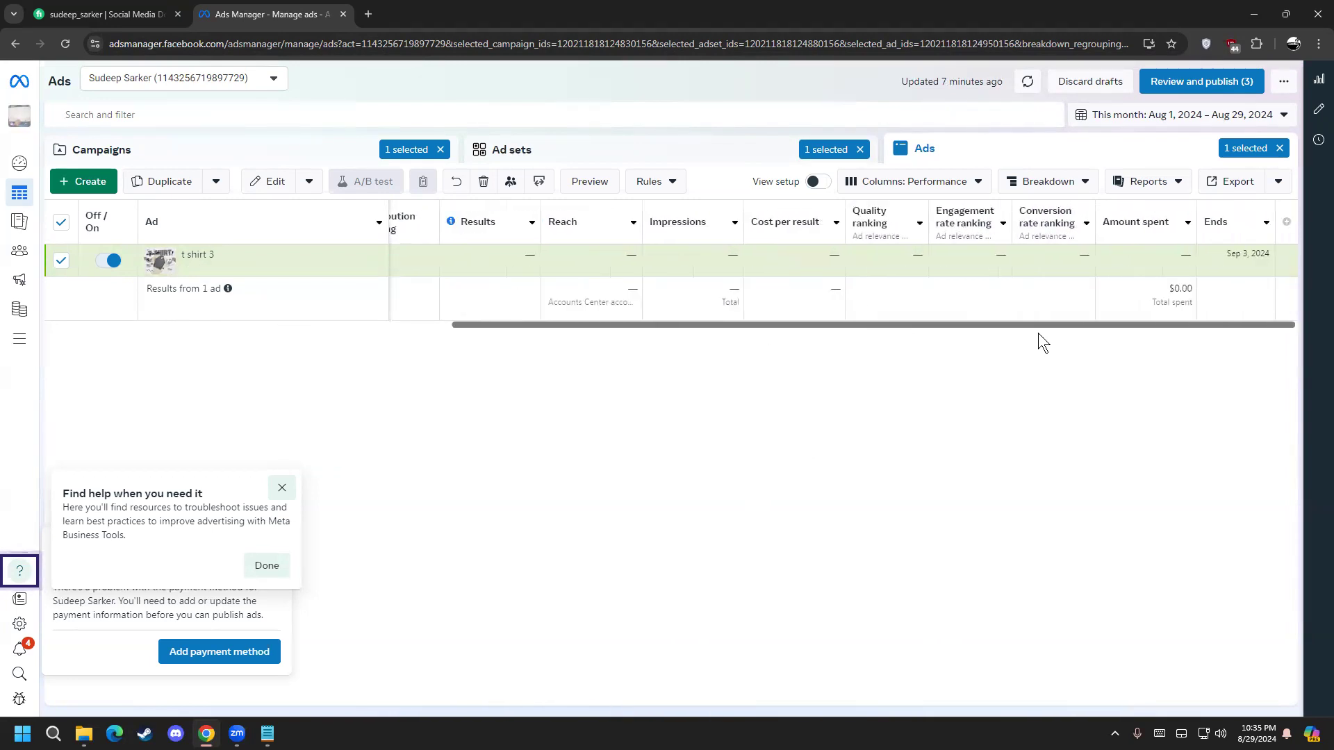